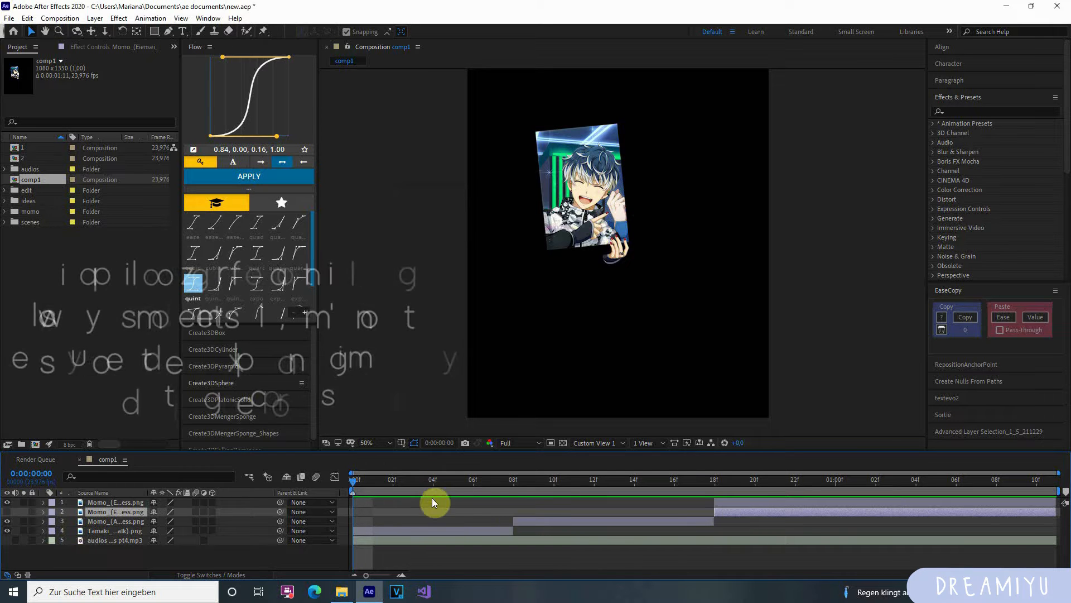
# Step: Reveal the masks of the Tamaki image layer in comp1 and select Mask 1
pyautogui.press('space')
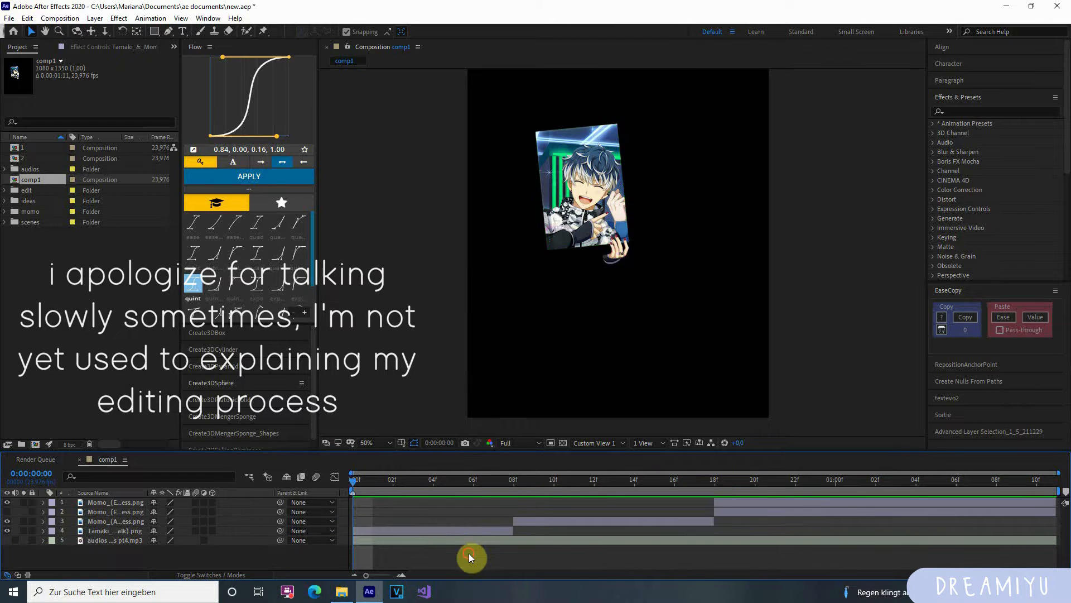
pyautogui.click(400, 531)
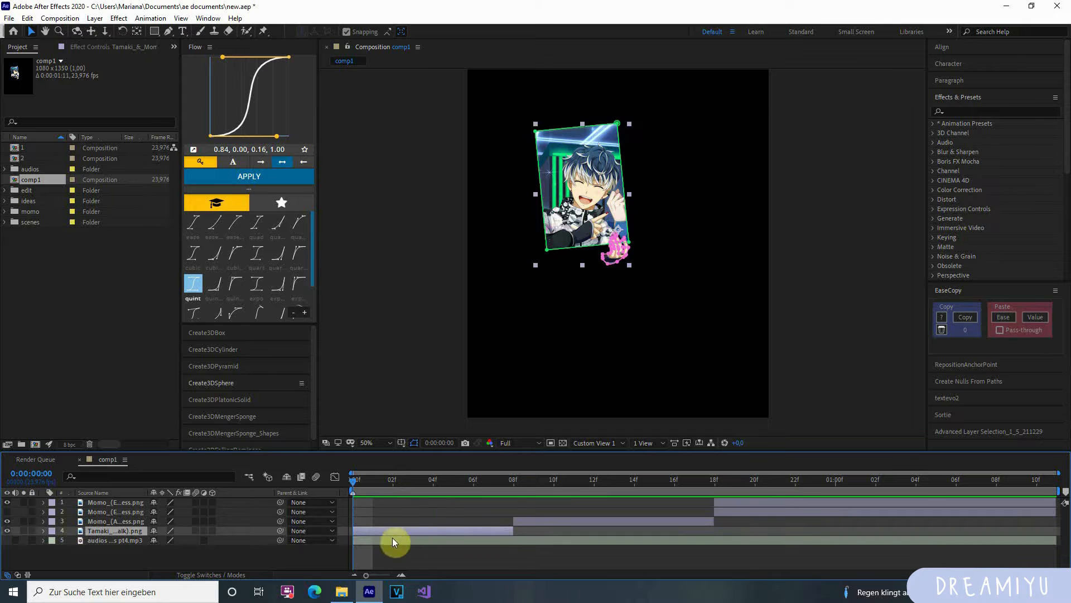
pyautogui.press('m')
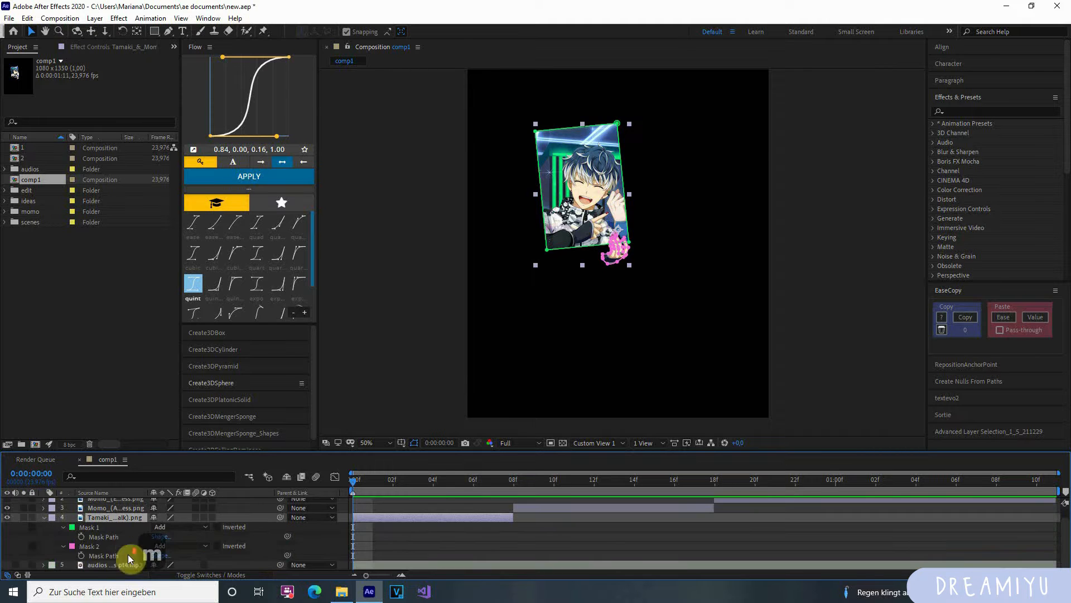
pyautogui.moveTo(100, 536)
pyautogui.mouseDown()
pyautogui.moveTo(211, 531)
pyautogui.moveTo(183, 541)
pyautogui.mouseUp()
pyautogui.scroll(1, 144, 541)
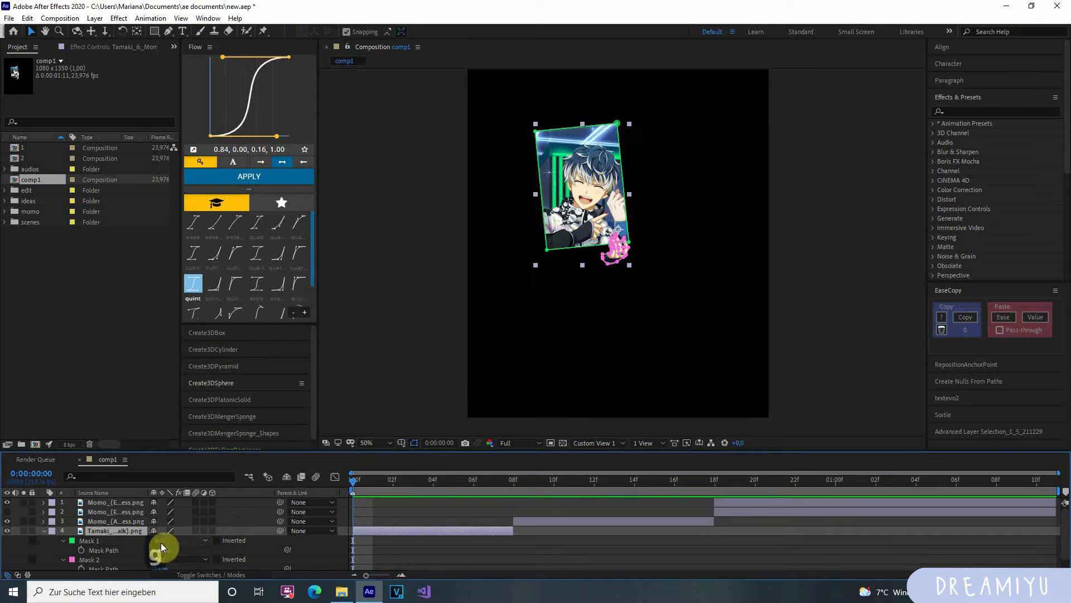
pyautogui.press('g')
pyautogui.press('d')
pyautogui.press('h')
pyautogui.scroll(-1, 191, 526)
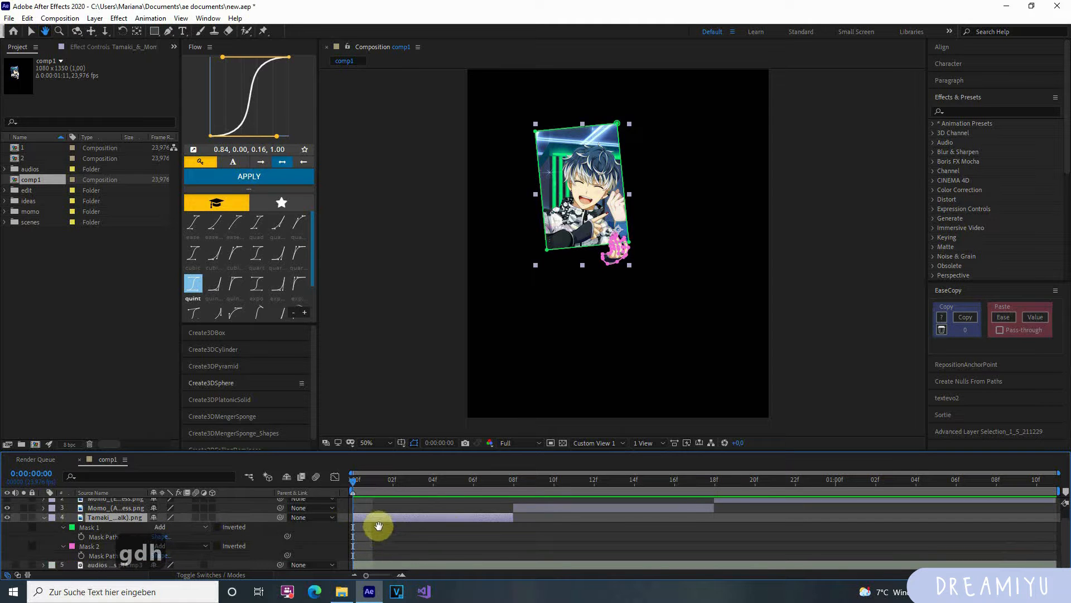
pyautogui.press('v')
pyautogui.click(102, 517)
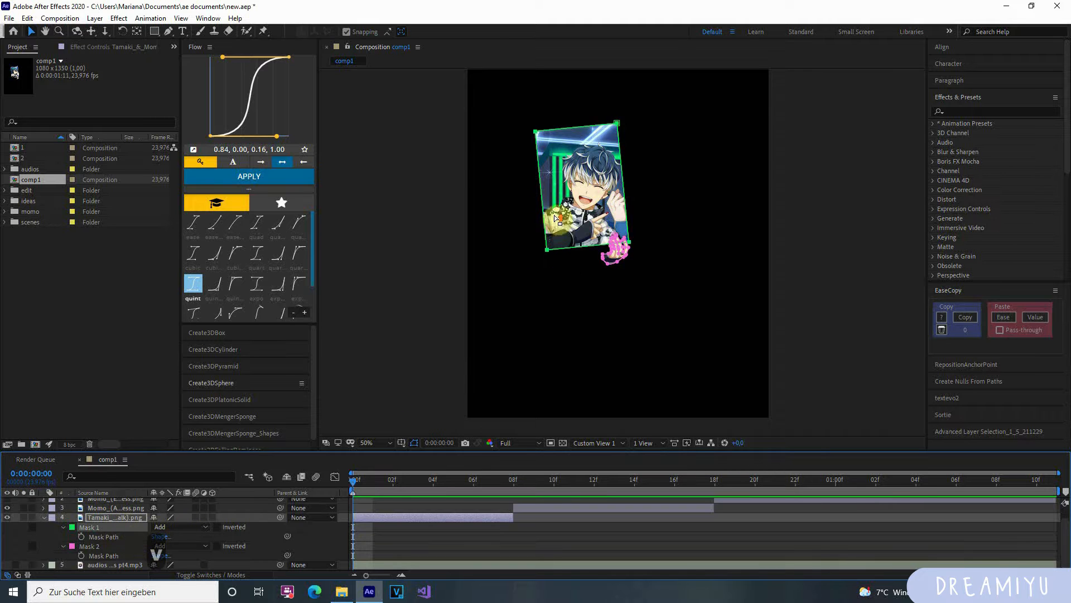
# Step: Switch Mask 1 around the framed character to Subtract, and set it back to Add
pyautogui.scroll(1, 555, 218)
pyautogui.press('h')
pyautogui.moveTo(553, 229); pyautogui.dragTo(551, 353)
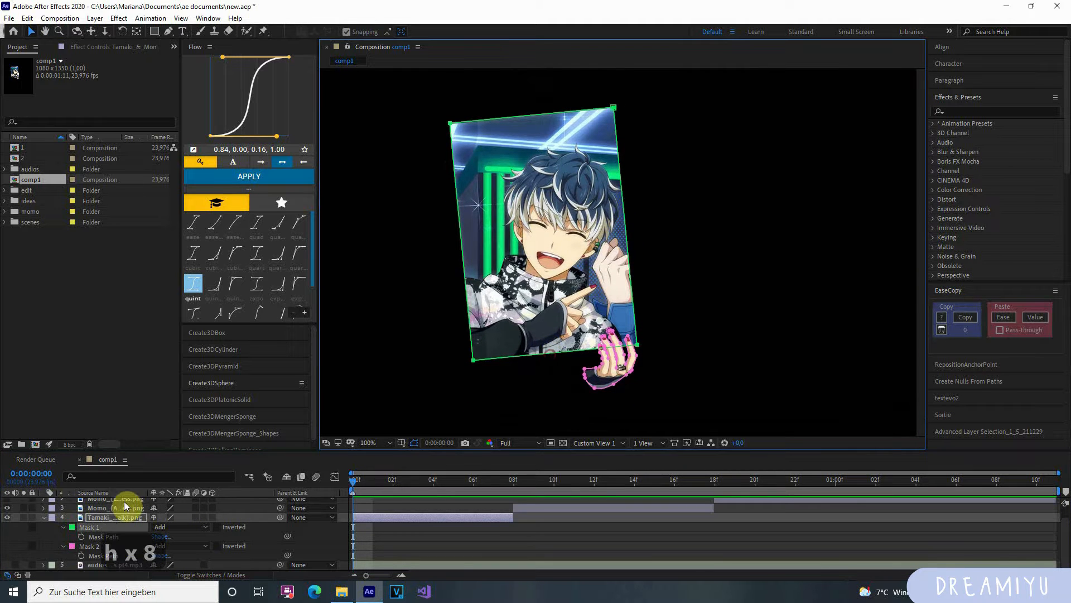
pyautogui.click(144, 526)
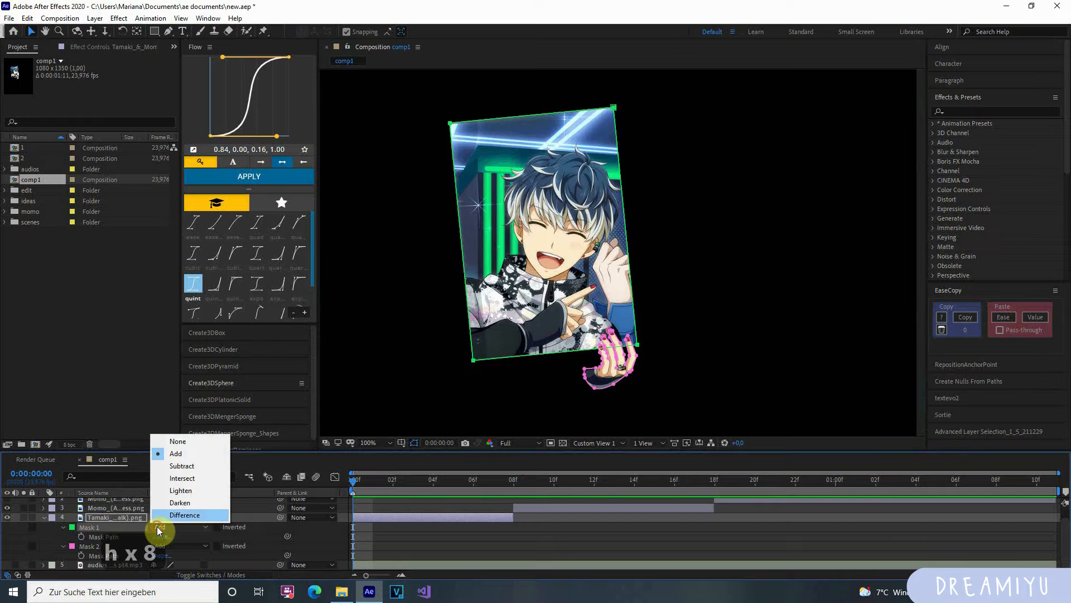
pyautogui.click(178, 470)
pyautogui.scroll(-2, 446, 343)
pyautogui.scroll(1, 481, 333)
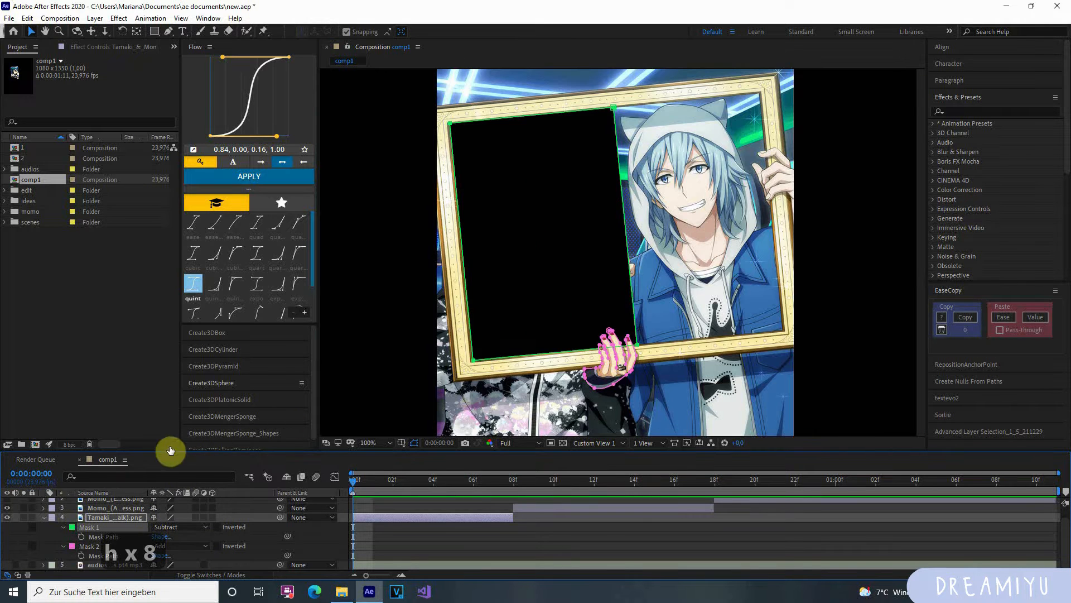
pyautogui.click(177, 528)
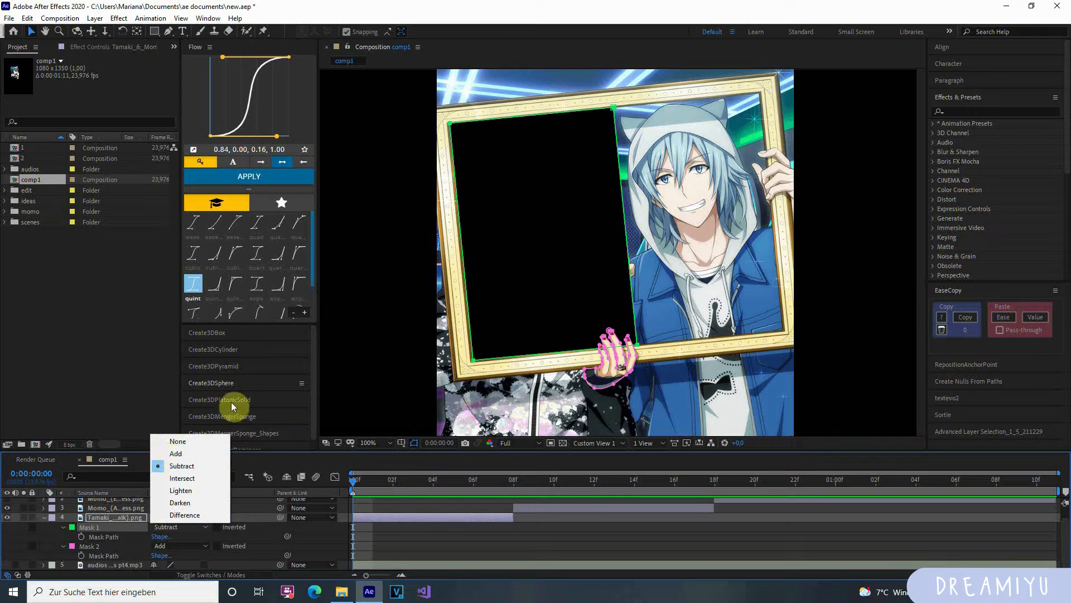
pyautogui.click(184, 453)
pyautogui.scroll(-1, 497, 331)
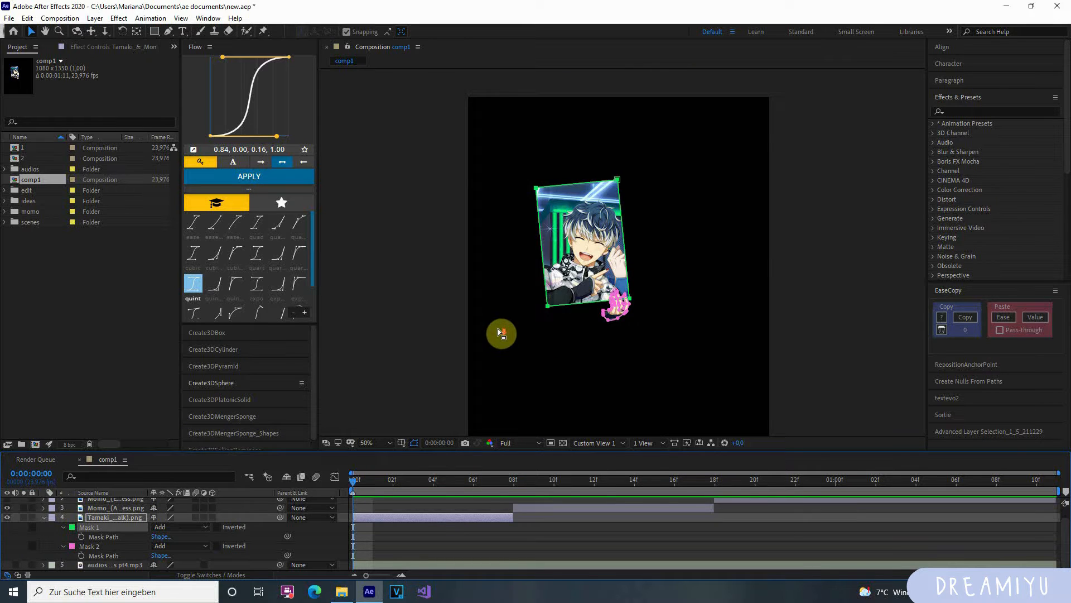
# Step: Select Mask 2 and examine its outline around the hand at the frame's lower corner
pyautogui.press('h')
pyautogui.moveTo(538, 352); pyautogui.dragTo(533, 279)
pyautogui.click(104, 546)
pyautogui.scroll(1, 658, 223)
pyautogui.press('h')
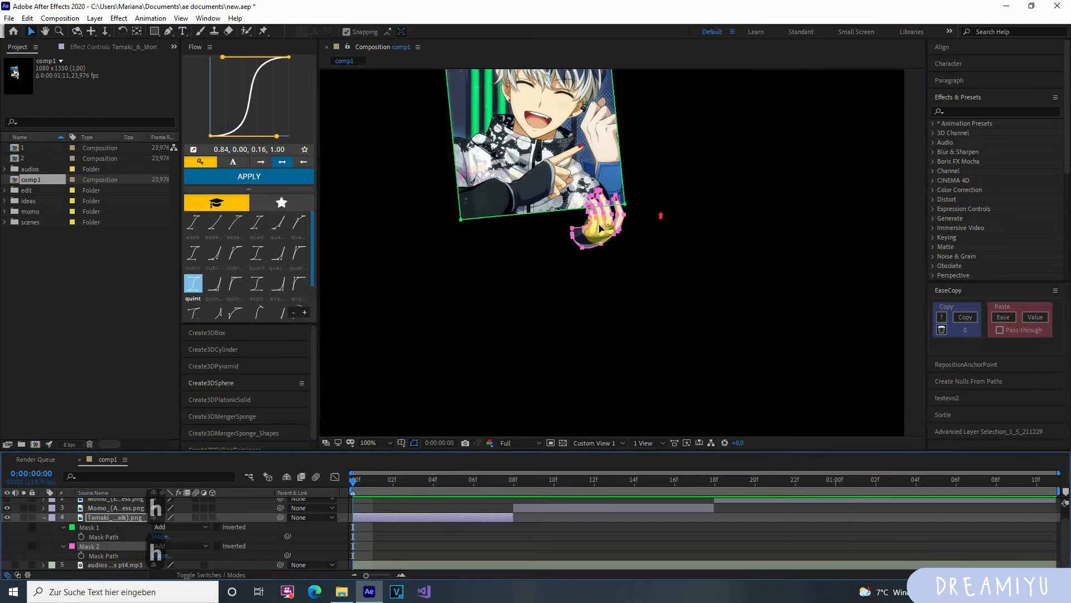
pyautogui.moveTo(595, 239); pyautogui.dragTo(580, 358)
# Step: Duplicate the Tamaki layer and delete Mask 2, the hand outline, from the lower copy
pyautogui.click(420, 518)
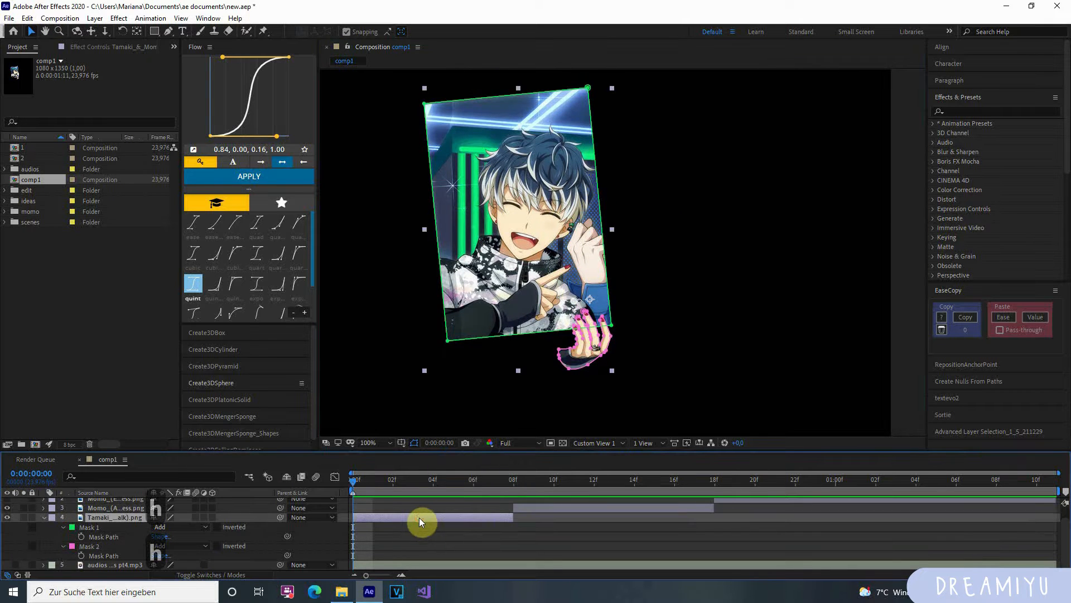
pyautogui.click(396, 533)
pyautogui.click(372, 518)
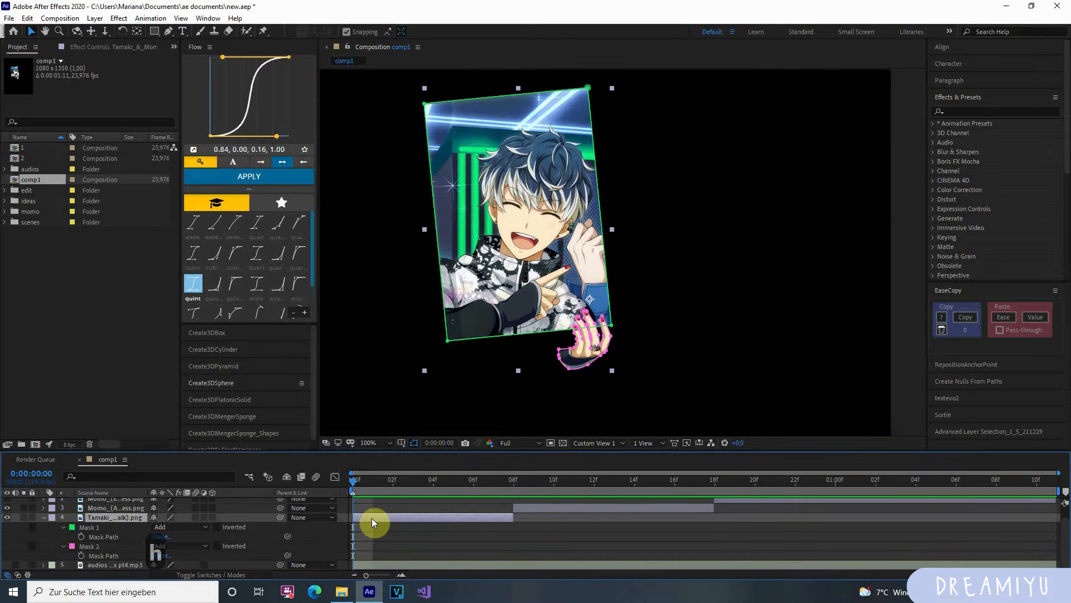
pyautogui.hotkey('ctrl', 'd')
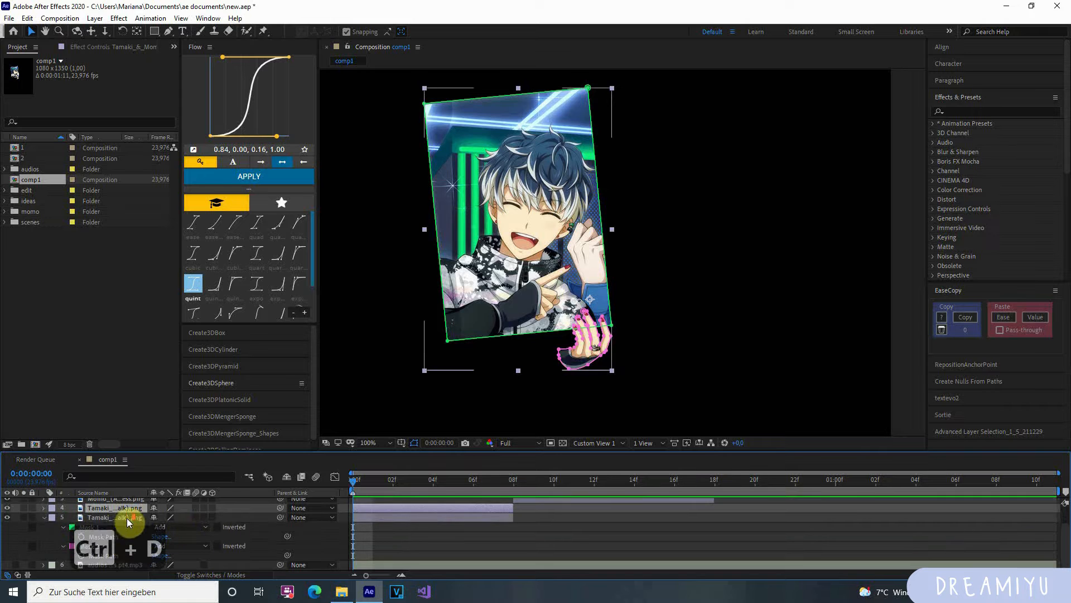
pyautogui.click(122, 518)
pyautogui.click(96, 547)
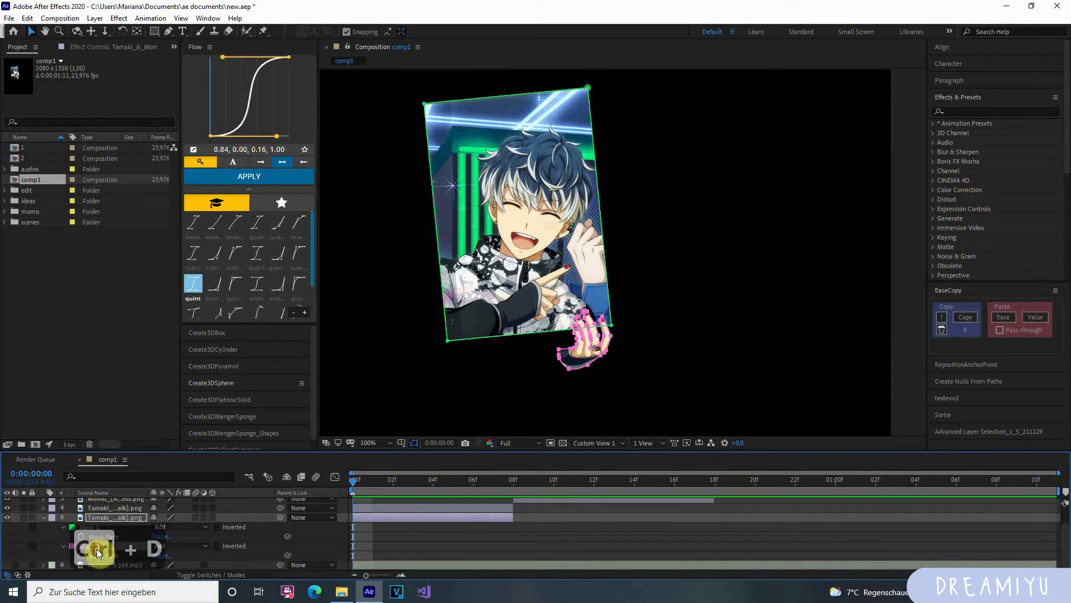
pyautogui.press('BackSpace')
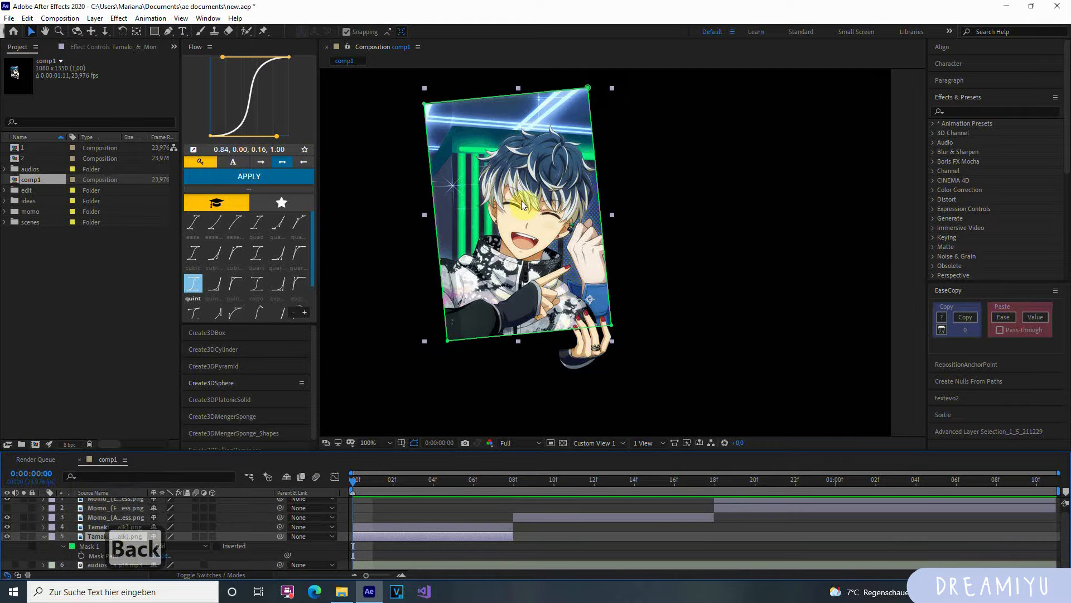
# Step: Reveal the masks of the upper Tamaki copy and delete Mask 1, keeping only the hand outline
pyautogui.click(102, 525)
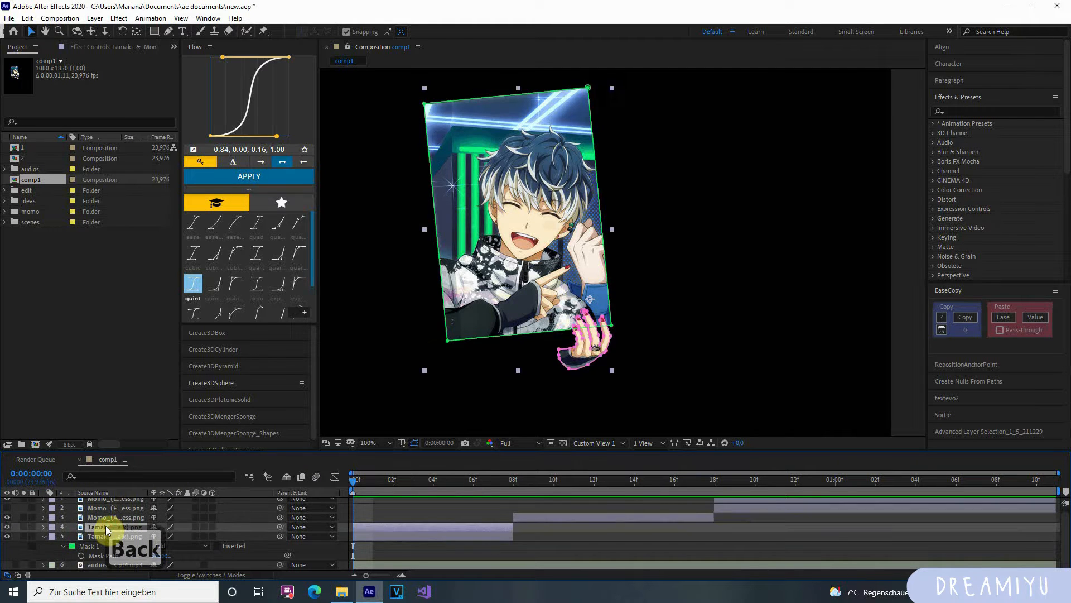
pyautogui.press('m')
pyautogui.click(106, 533)
pyautogui.press('BackSpace')
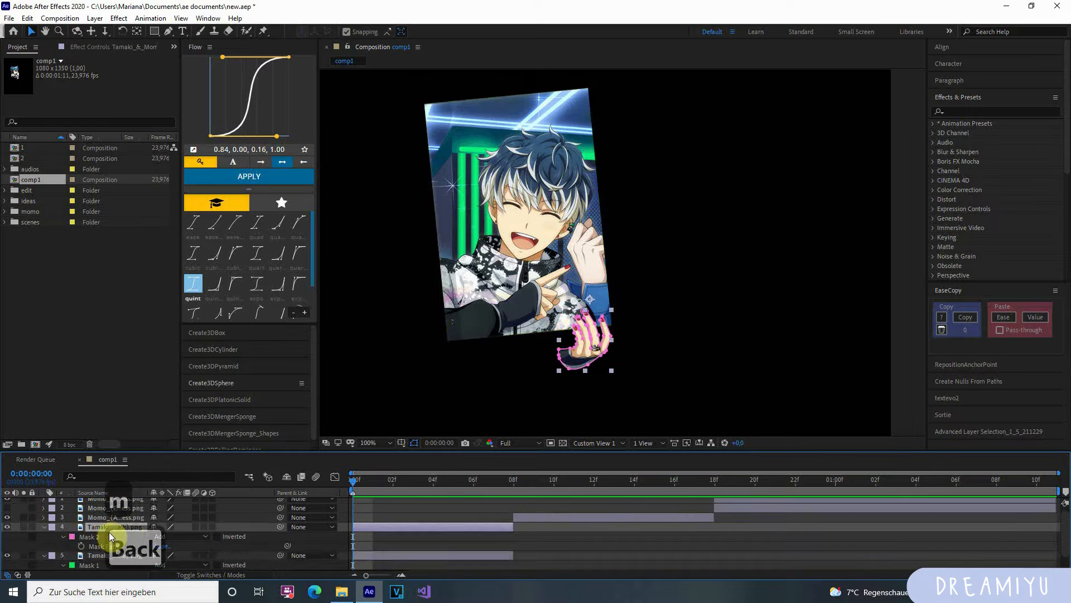
# Step: Try changing the scale of the separated hand layer, and undo the change
pyautogui.click(116, 527)
pyautogui.press('s')
pyautogui.moveTo(172, 537)
pyautogui.mouseDown()
pyautogui.moveTo(206, 532)
pyautogui.moveTo(159, 528)
pyautogui.mouseUp()
pyautogui.hotkey('ctrl', 'z')
# Step: Collapse the open properties of both Tamaki layers
pyautogui.click(610, 519)
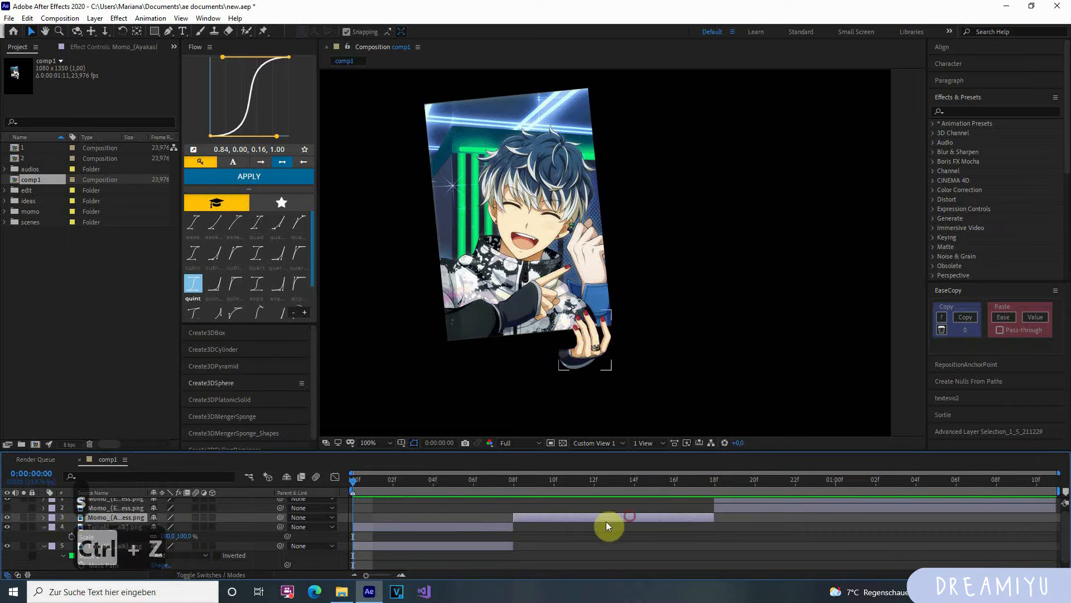
pyautogui.click(550, 135)
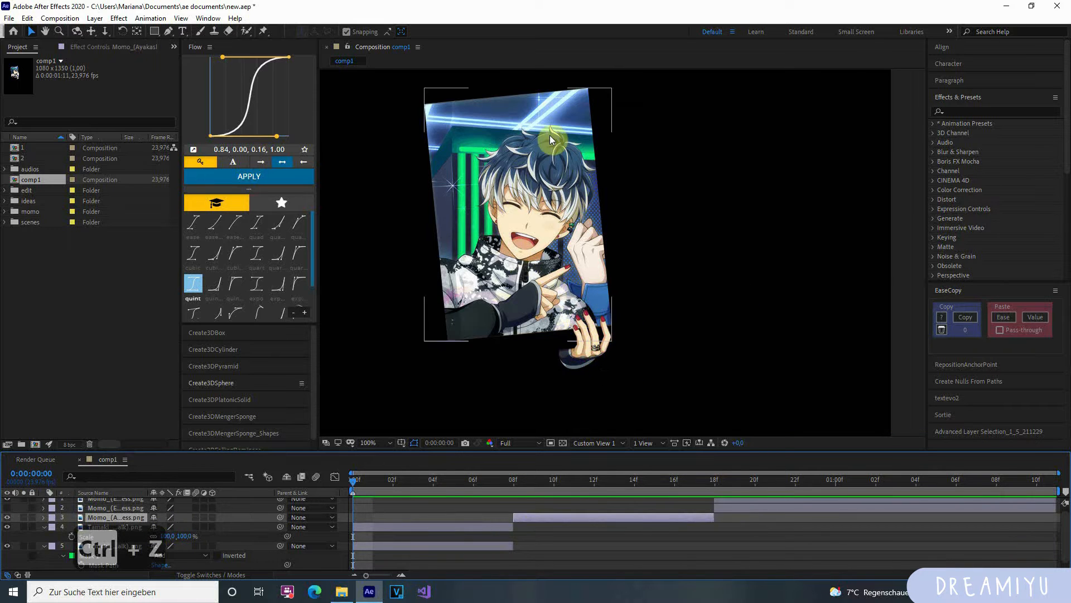
pyautogui.click(44, 527)
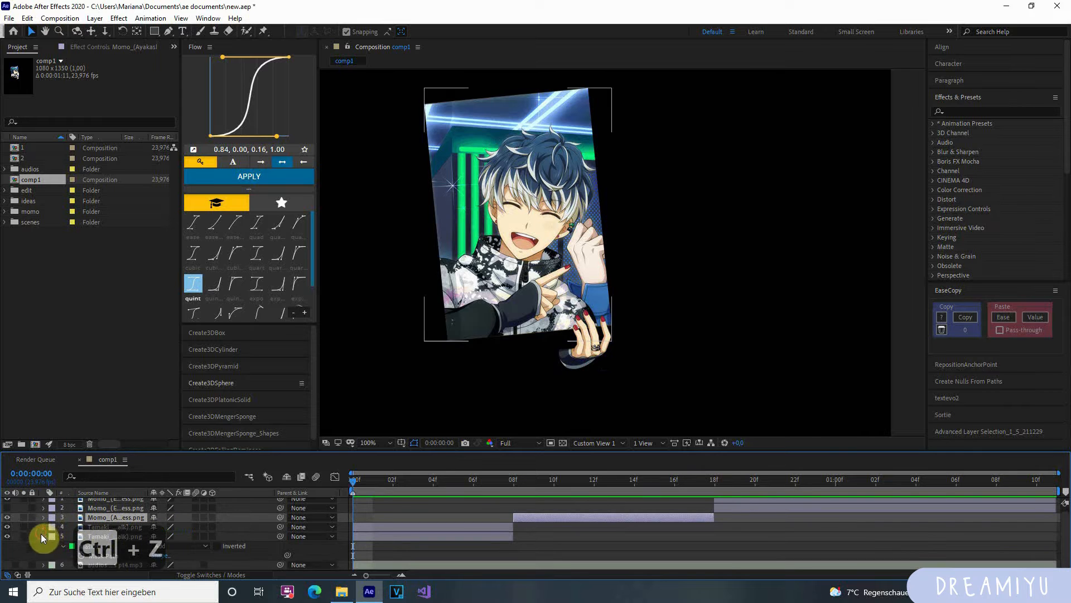
pyautogui.click(44, 536)
# Step: Review the other images at frames 11 and 20, and select the masked Momo layer on top
pyautogui.moveTo(397, 480); pyautogui.dragTo(574, 481)
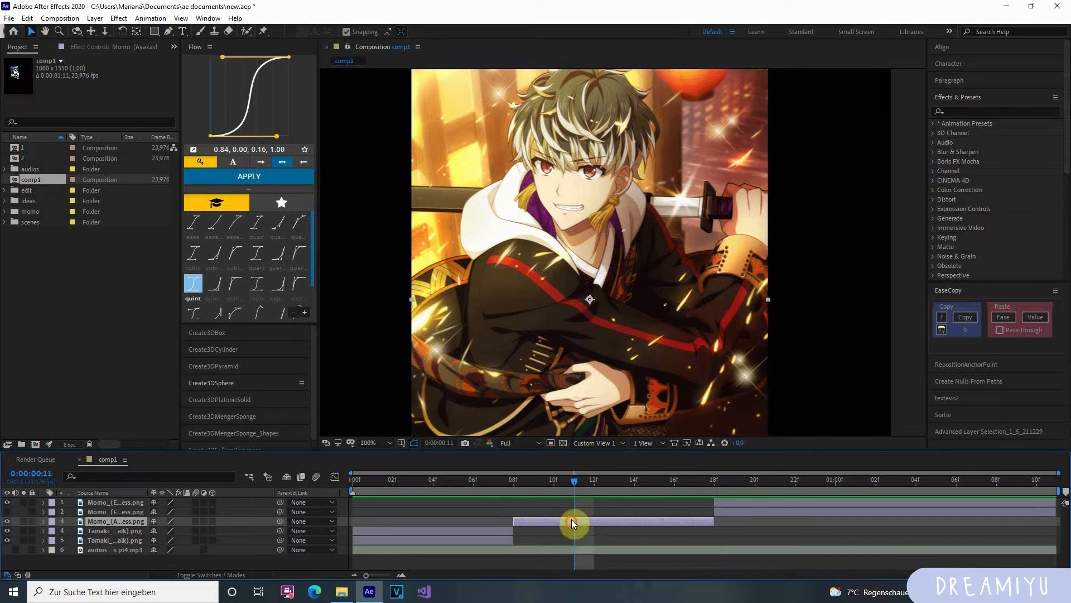
pyautogui.scroll(-2, 602, 353)
pyautogui.moveTo(474, 482); pyautogui.dragTo(757, 518)
pyautogui.click(597, 319)
pyautogui.click(766, 503)
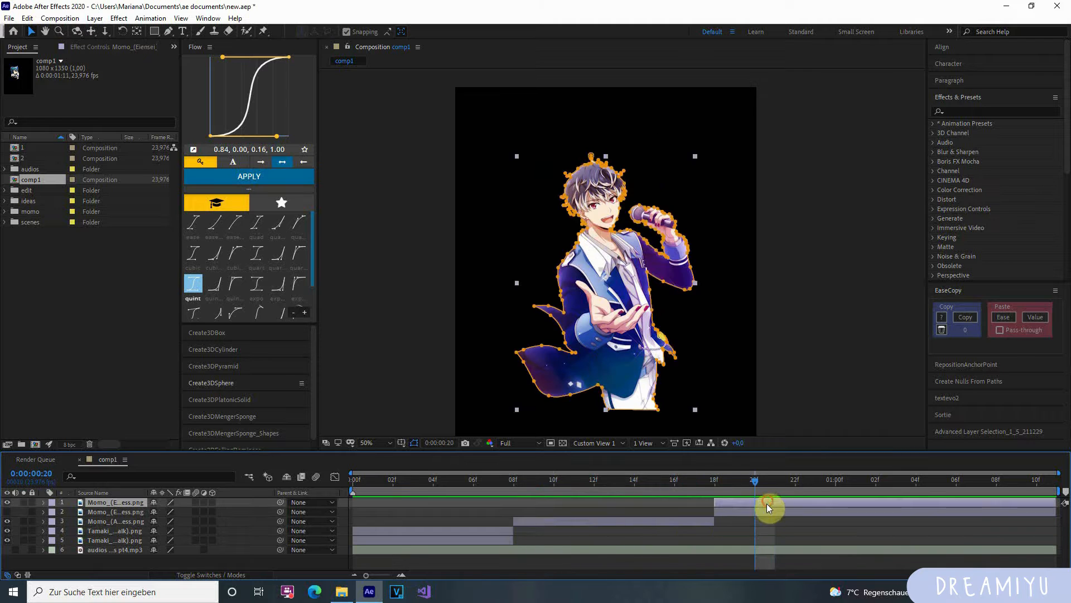
# Step: Toggle the visibility of the second Momo layer to compare the cutout with its full background
pyautogui.click(7, 513)
pyautogui.click(7, 513)
pyautogui.click(6, 513)
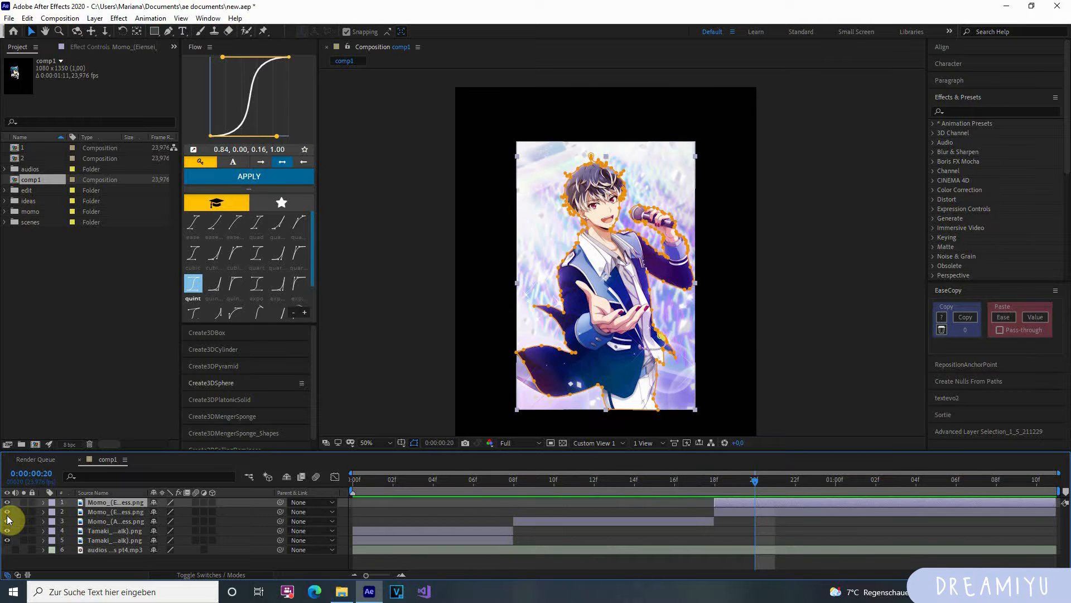
pyautogui.click(6, 513)
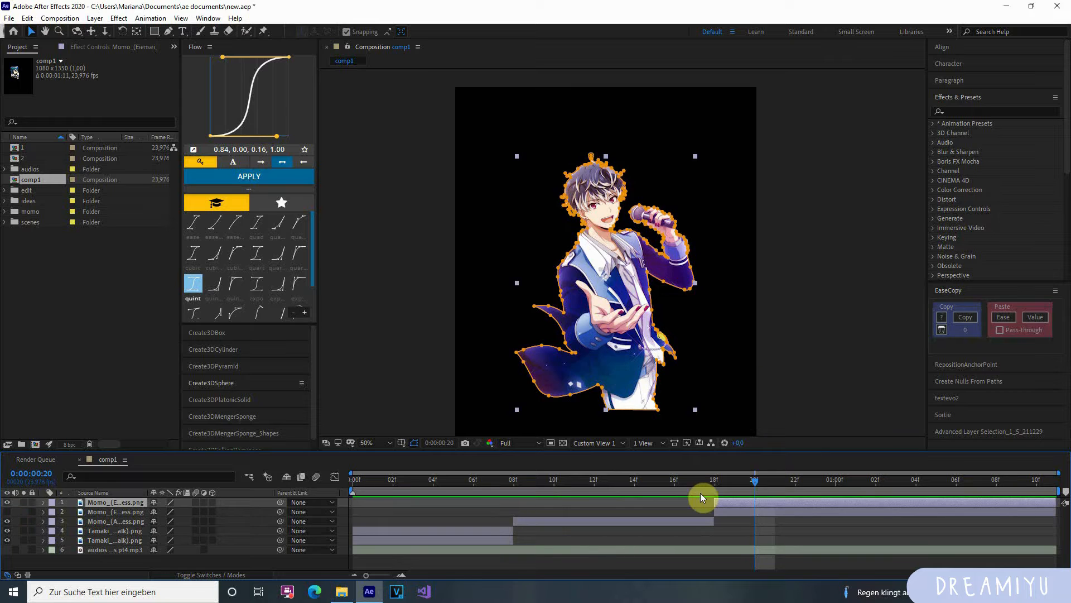
# Step: Delete the hidden Momo background layer directly beneath the character cutout
pyautogui.moveTo(675, 485); pyautogui.dragTo(757, 493)
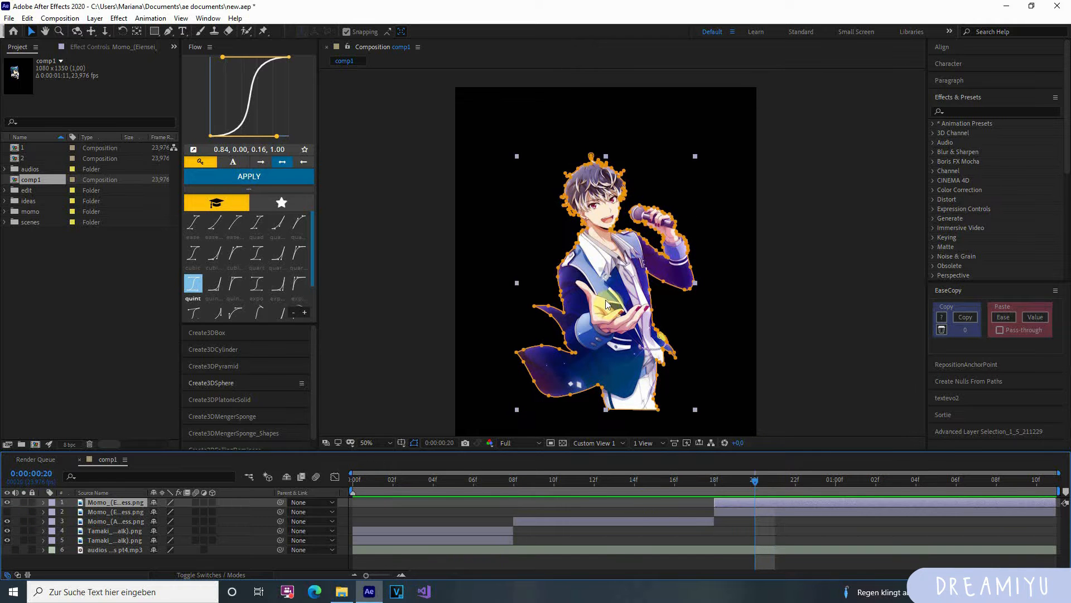
pyautogui.press('h')
pyautogui.moveTo(602, 296); pyautogui.dragTo(606, 272)
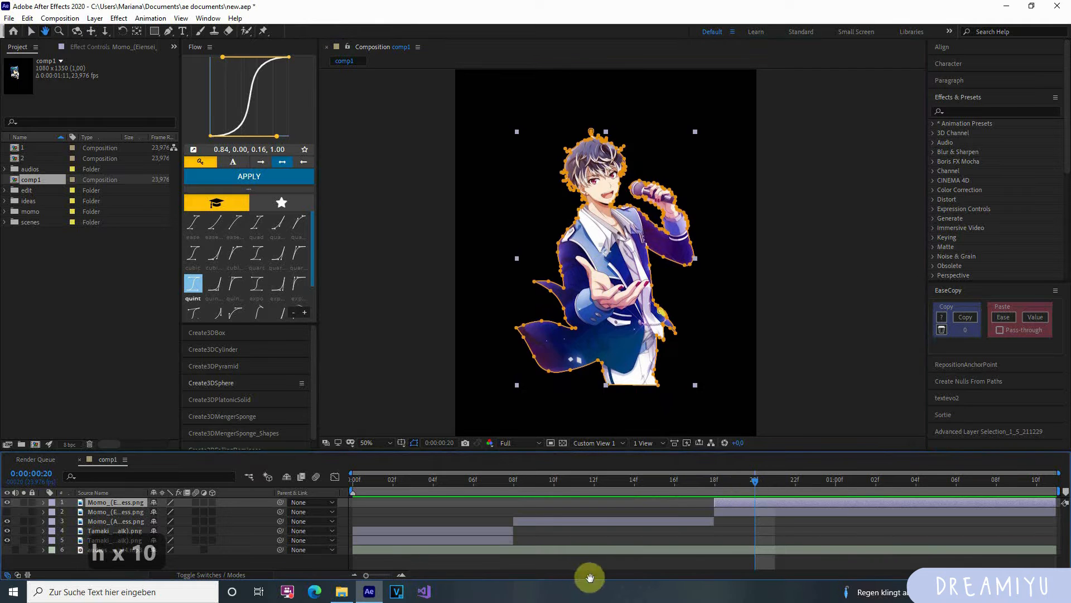
pyautogui.press('v')
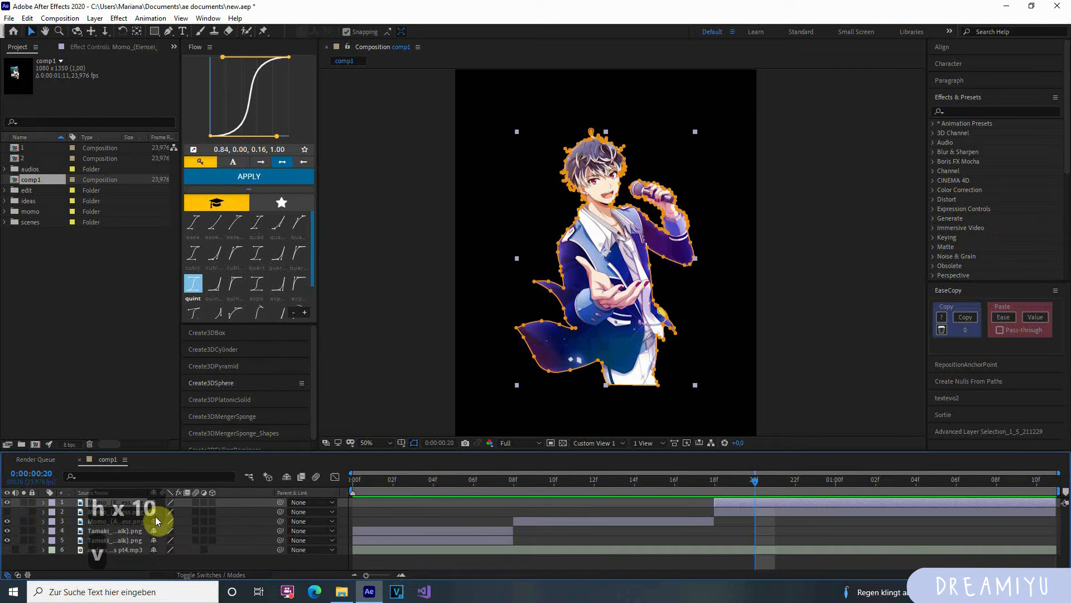
pyautogui.click(129, 519)
pyautogui.press('BackSpace')
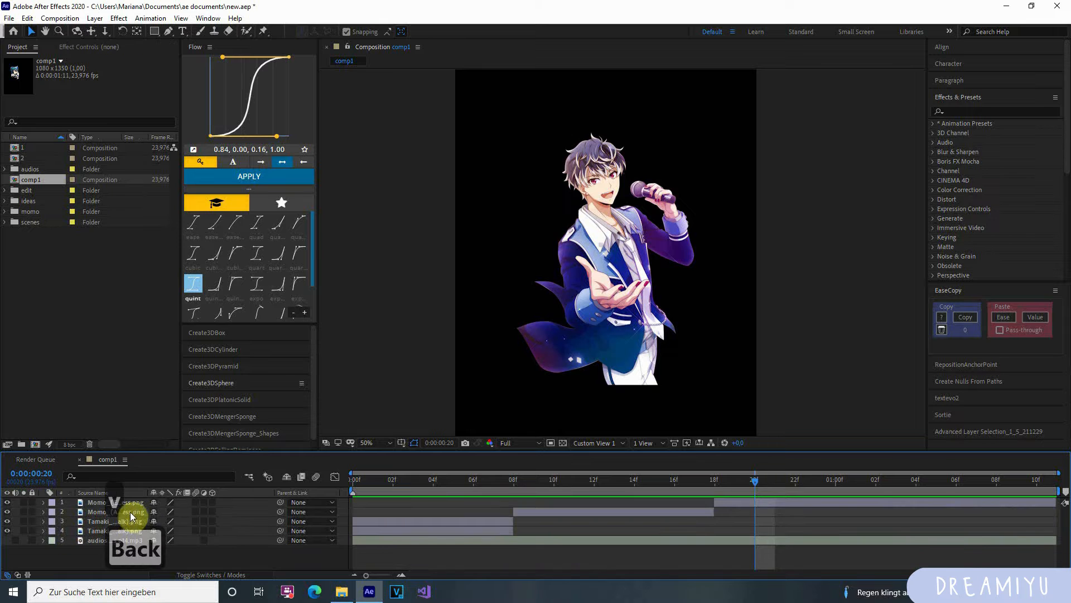
# Step: Return the current time to frame 0, at the start of comp1
pyautogui.moveTo(758, 482); pyautogui.dragTo(171, 526)
pyautogui.click(597, 240)
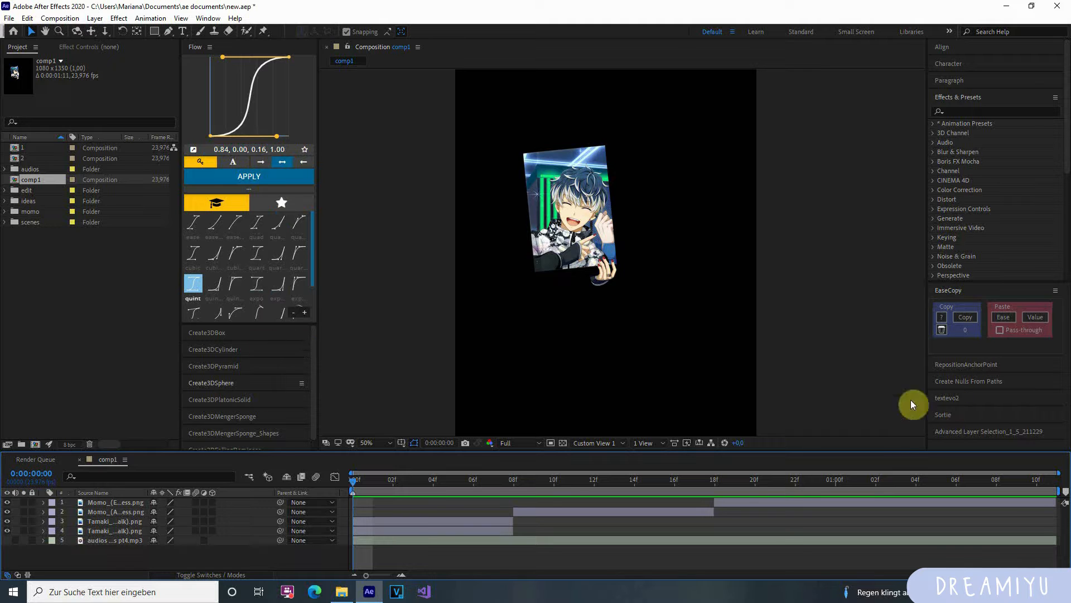
pyautogui.moveTo(390, 484); pyautogui.dragTo(319, 529)
# Step: Narrow the Flow panel to widen the composition viewer, and recentre the composition in it
pyautogui.moveTo(316, 120); pyautogui.dragTo(283, 124)
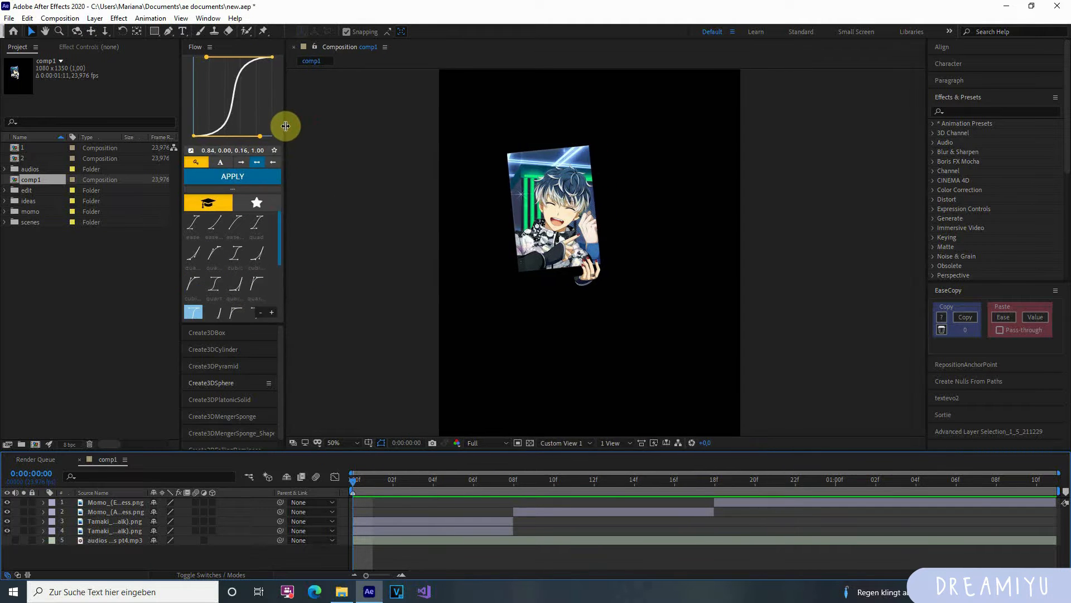
pyautogui.click(530, 258)
pyautogui.press('h')
pyautogui.moveTo(488, 277)
pyautogui.mouseDown()
pyautogui.moveTo(502, 215)
pyautogui.moveTo(480, 284)
pyautogui.mouseUp()
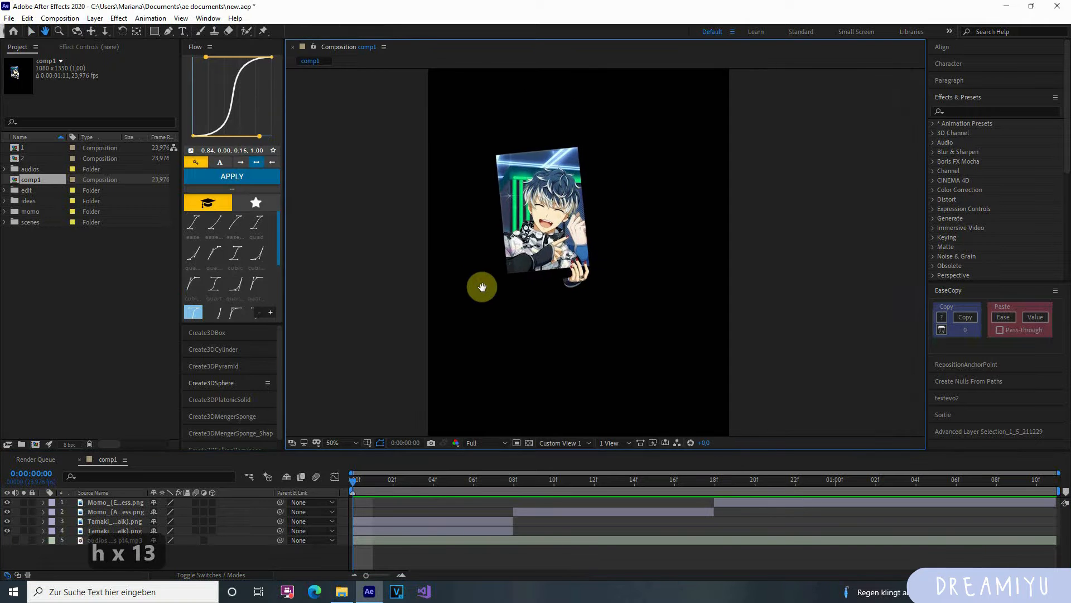
# Step: Add a new empty shape layer above the character images in comp1
pyautogui.click(409, 503)
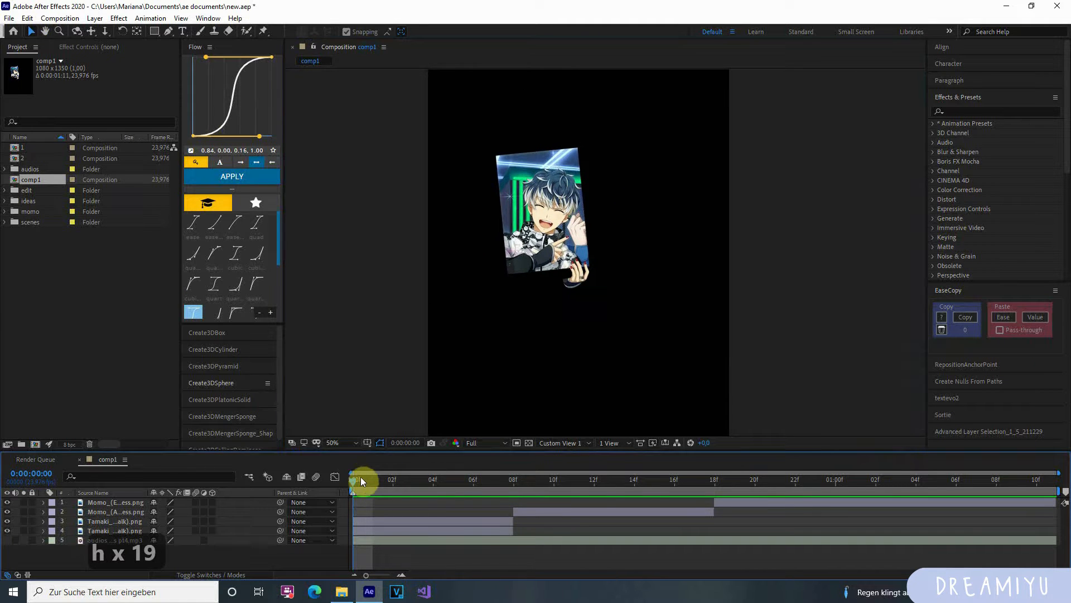
pyautogui.press('space')
pyautogui.press('space')
pyautogui.click(119, 18)
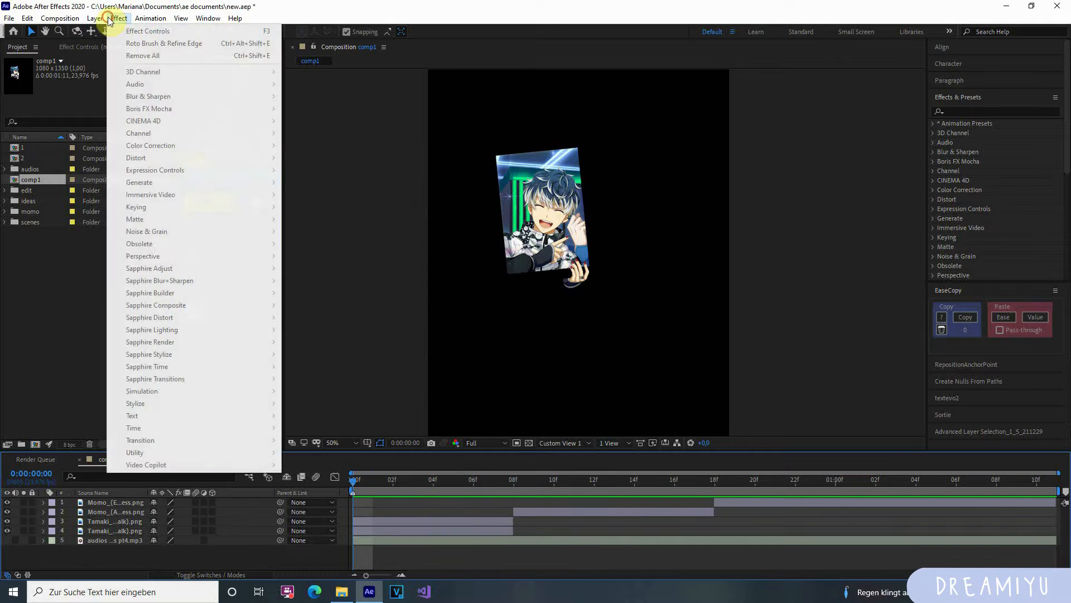
pyautogui.click(115, 15)
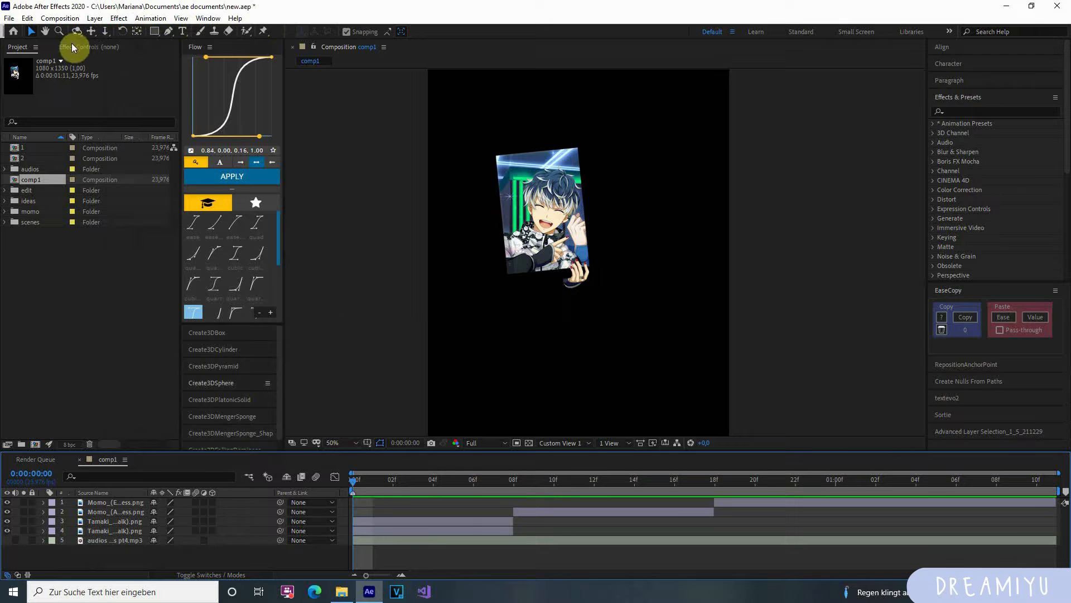
pyautogui.click(102, 20)
pyautogui.moveTo(112, 30)
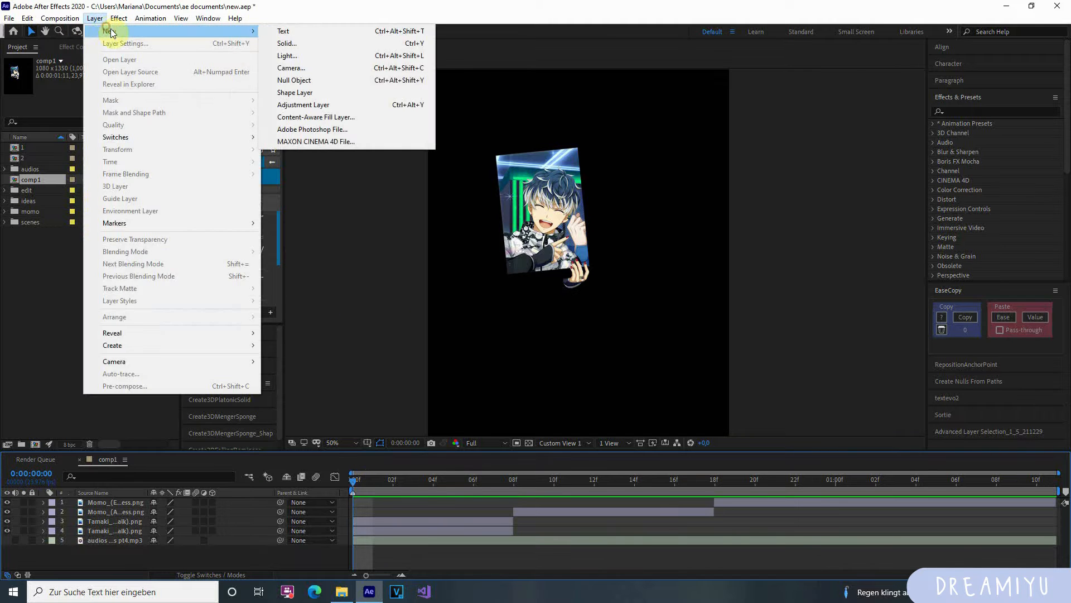
pyautogui.click(350, 90)
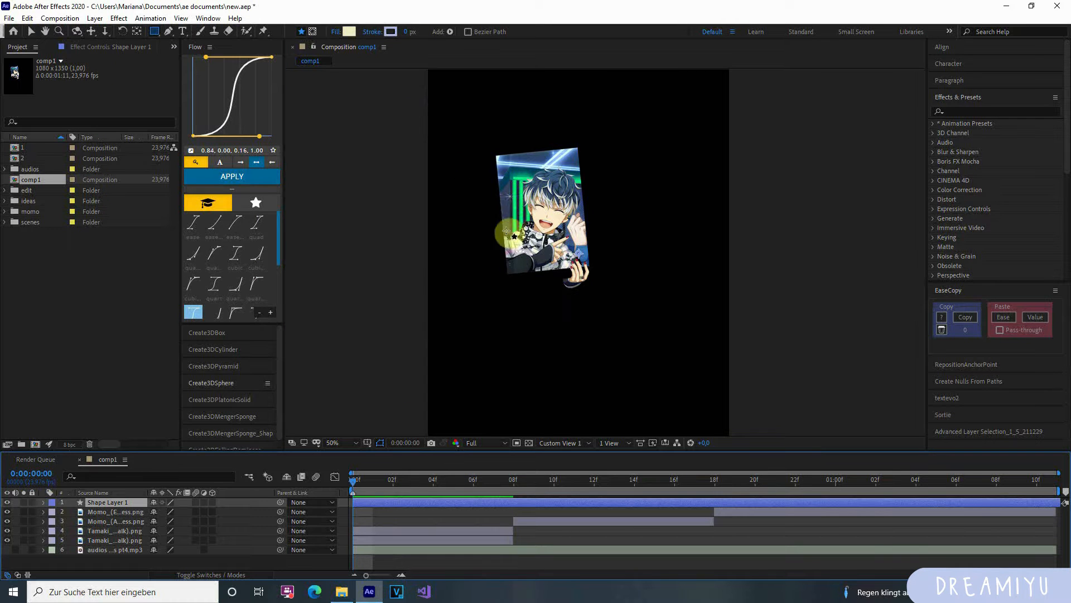
# Step: Duplicate the lowest Tamaki image layer and delete the mask from the bottom copy to expose the full artwork
pyautogui.click(408, 539)
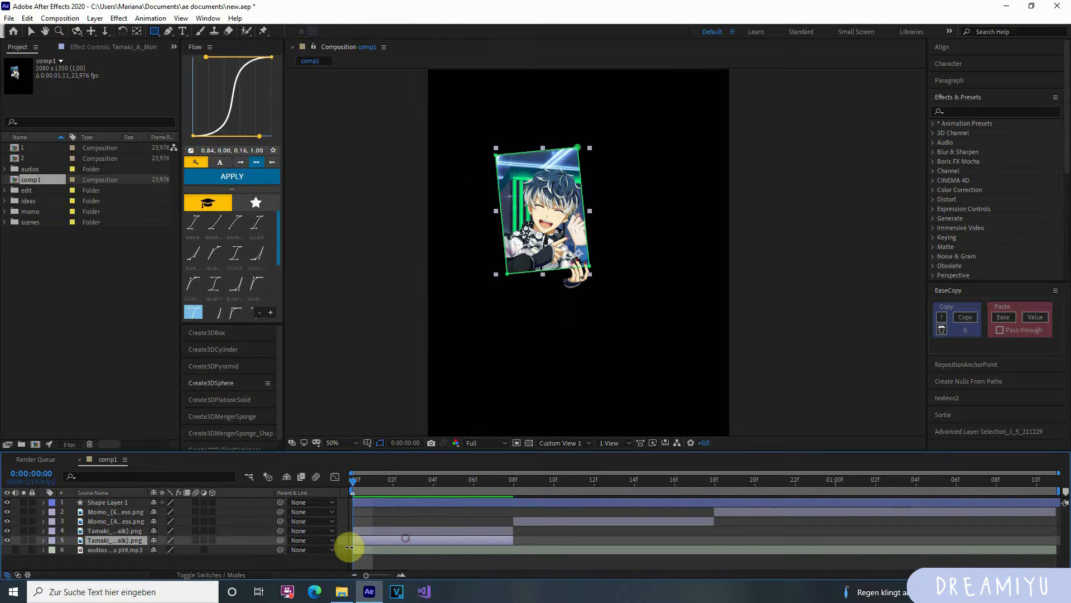
pyautogui.hotkey('ctrl', 'd')
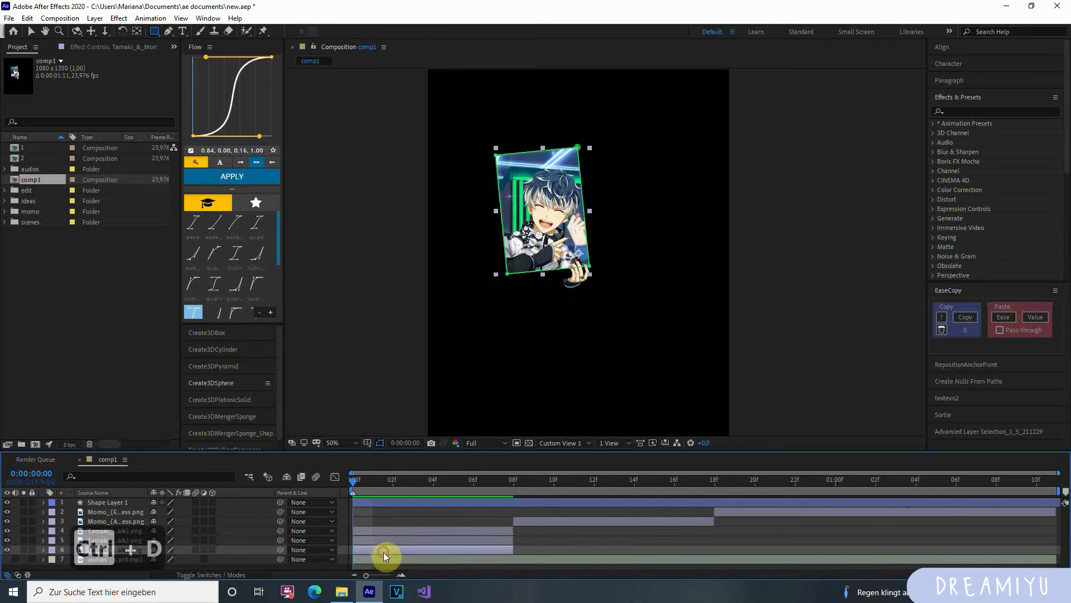
pyautogui.click(41, 551)
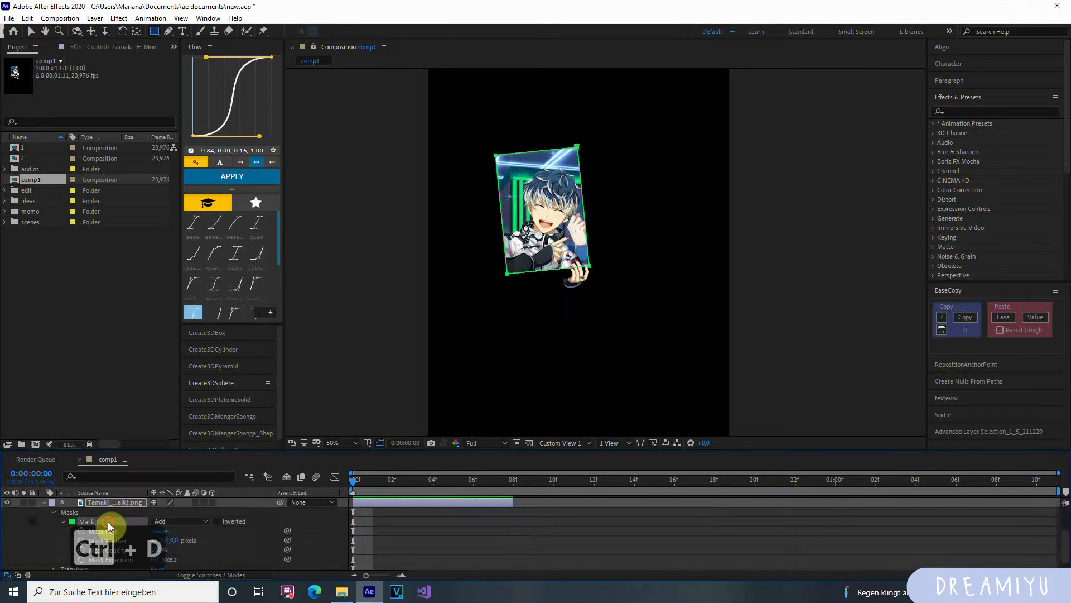
pyautogui.press('BackSpace')
# Step: Draw a rectangle on Shape Layer 1 roughly covering the golden picture frame in the artwork
pyautogui.scroll(2, 557, 297)
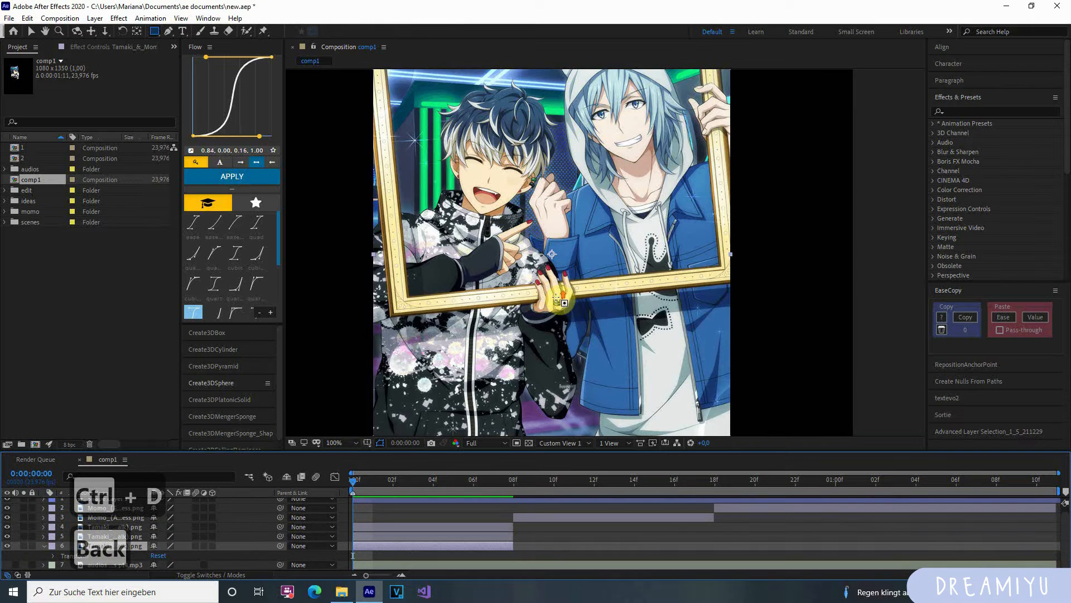
pyautogui.press('h')
pyautogui.moveTo(514, 237); pyautogui.dragTo(520, 350)
pyautogui.scroll(1, 406, 565)
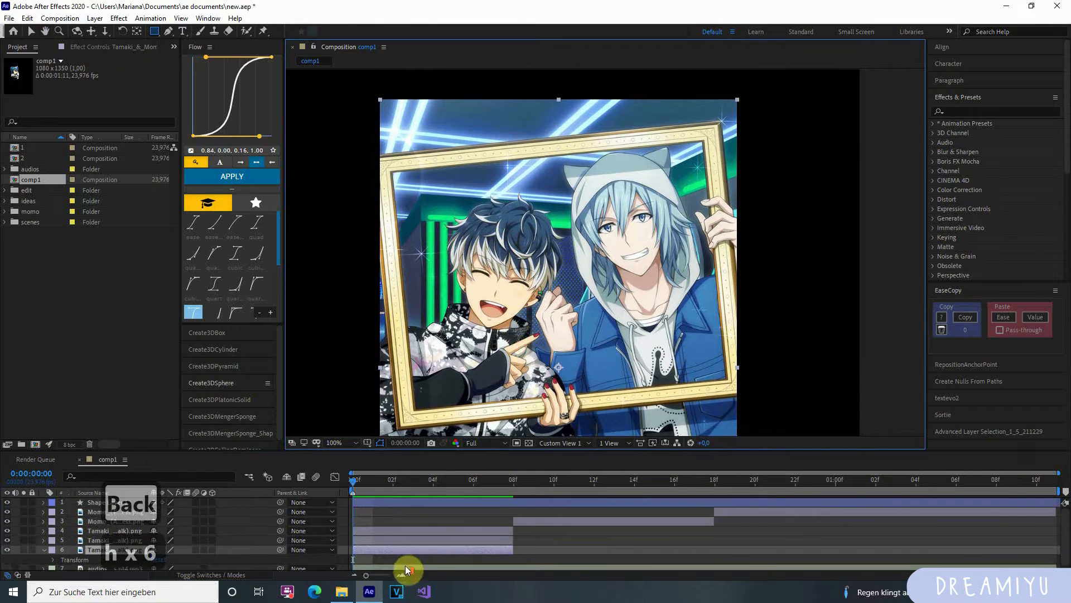
pyautogui.click(413, 503)
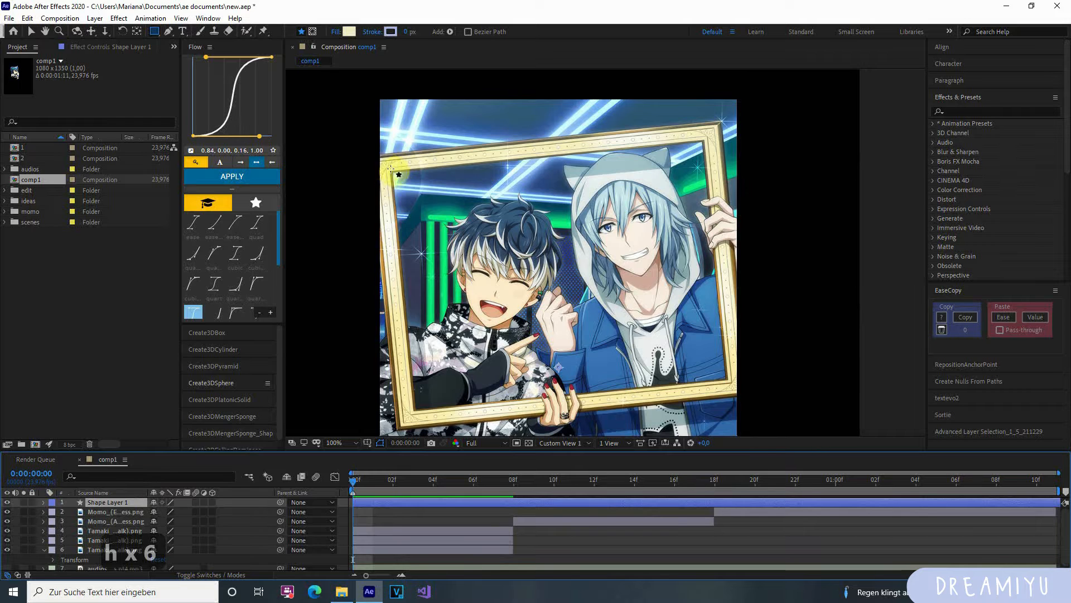
pyautogui.scroll(-1, 393, 172)
pyautogui.scroll(1, 407, 187)
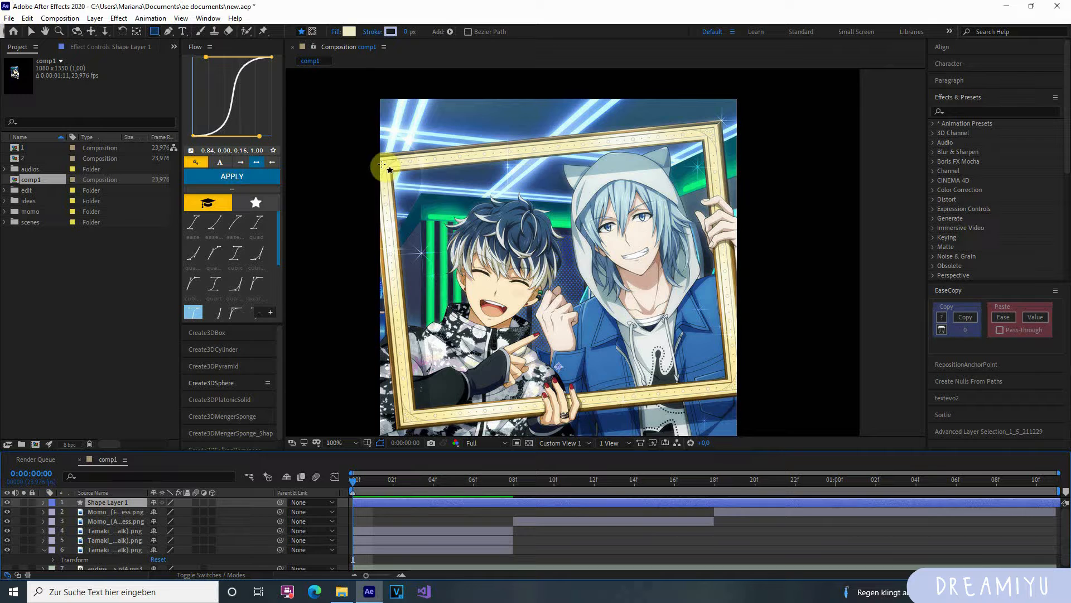
pyautogui.moveTo(382, 164); pyautogui.dragTo(731, 431)
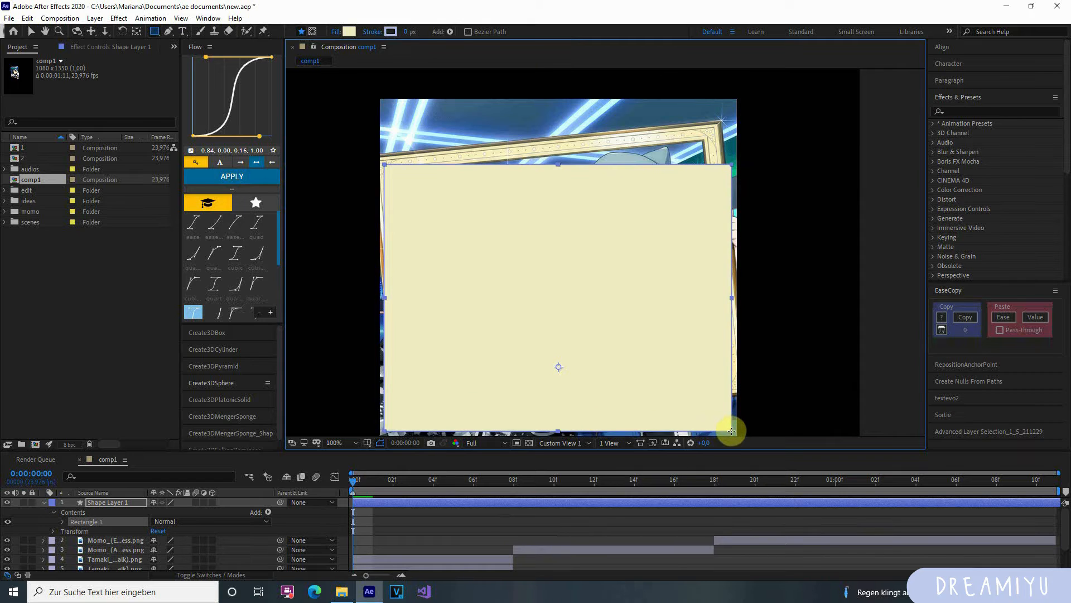
# Step: Cycle the rectangle's fill type through the solid and gradient options to no fill
pyautogui.keyDown('alt'); pyautogui.click(347, 33); pyautogui.keyUp('alt')
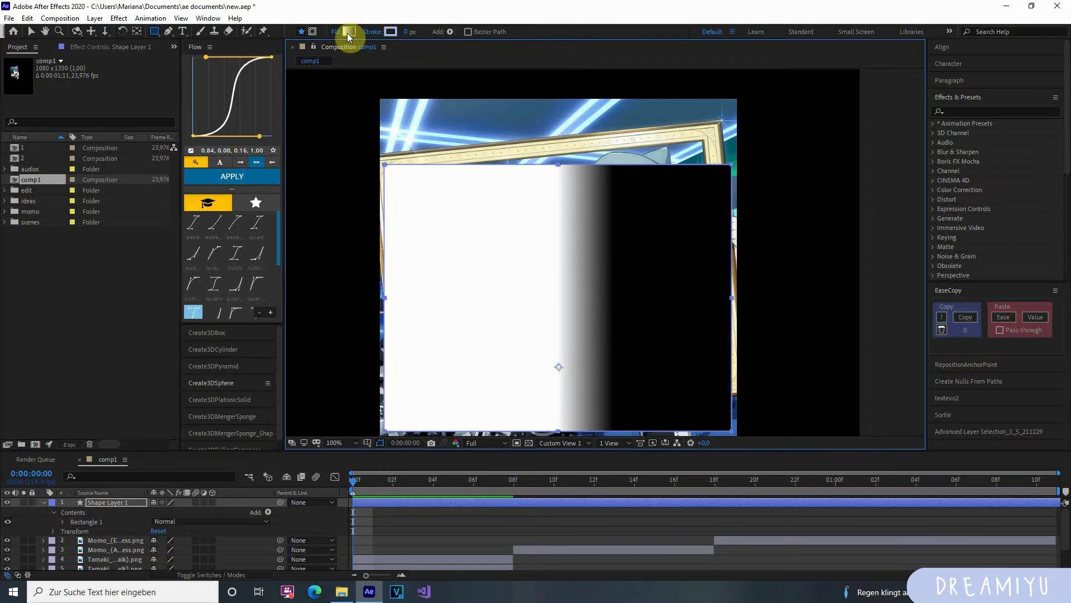
pyautogui.keyDown('alt'); pyautogui.click(347, 32); pyautogui.keyUp('alt')
pyautogui.keyDown('alt'); pyautogui.click(350, 32); pyautogui.keyUp('alt')
pyautogui.keyDown('alt'); pyautogui.click(349, 31); pyautogui.keyUp('alt')
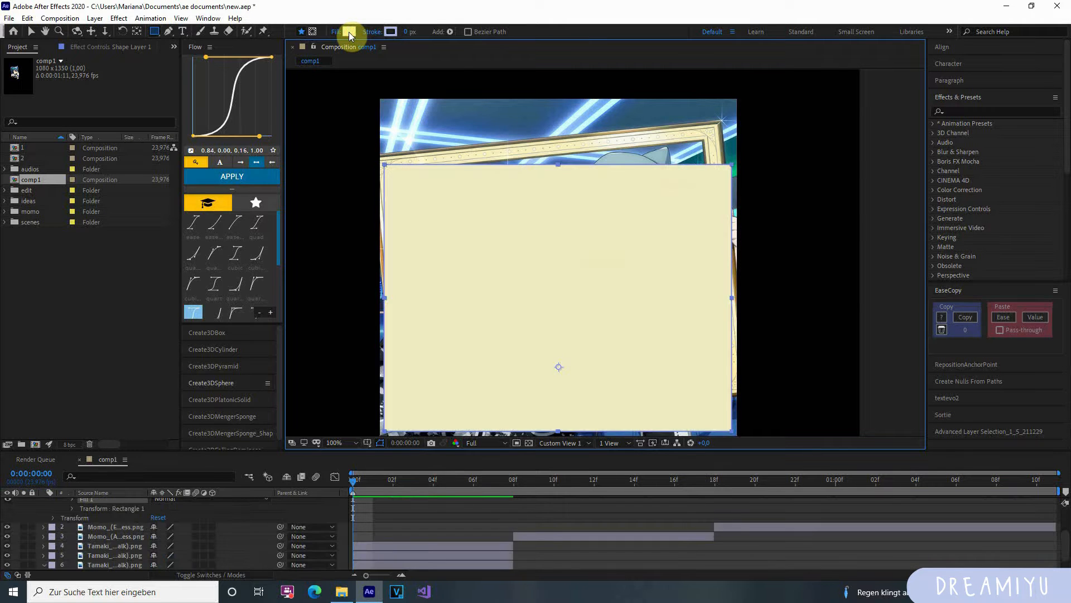
pyautogui.keyDown('alt'); pyautogui.click(349, 32); pyautogui.keyUp('alt')
pyautogui.keyDown('alt'); pyautogui.click(349, 32); pyautogui.keyUp('alt')
pyautogui.keyDown('alt'); pyautogui.click(350, 32); pyautogui.keyUp('alt')
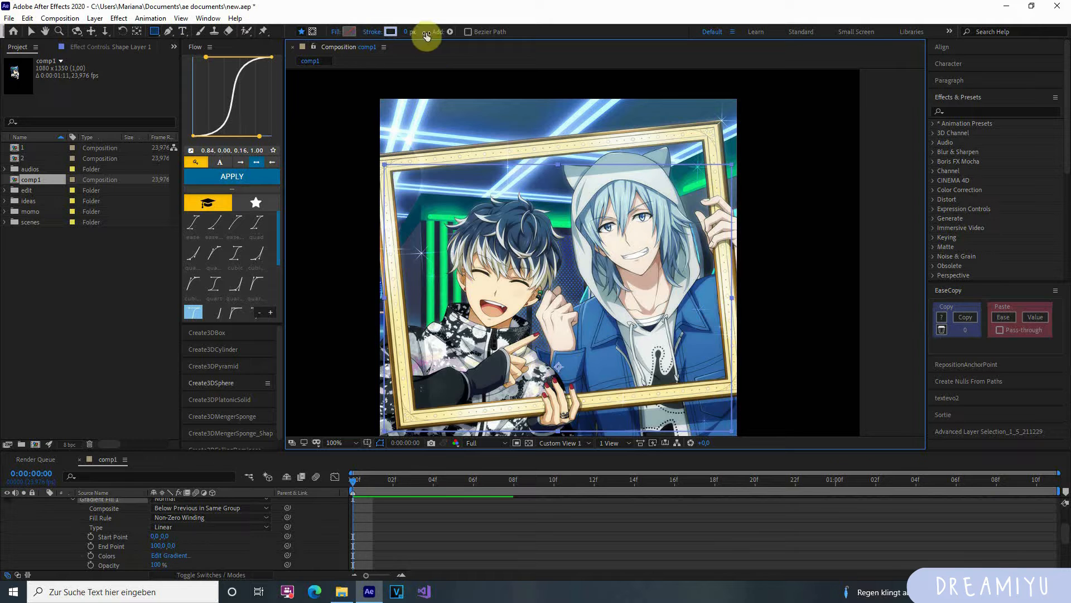
# Step: Set the rectangle's stroke width to 20 px
pyautogui.moveTo(407, 33)
pyautogui.mouseDown()
pyautogui.moveTo(455, 33)
pyautogui.moveTo(427, 33)
pyautogui.moveTo(428, 46)
pyautogui.moveTo(353, 41)
pyautogui.moveTo(395, 46)
pyautogui.moveTo(378, 51)
pyautogui.mouseUp()
pyautogui.click(408, 31)
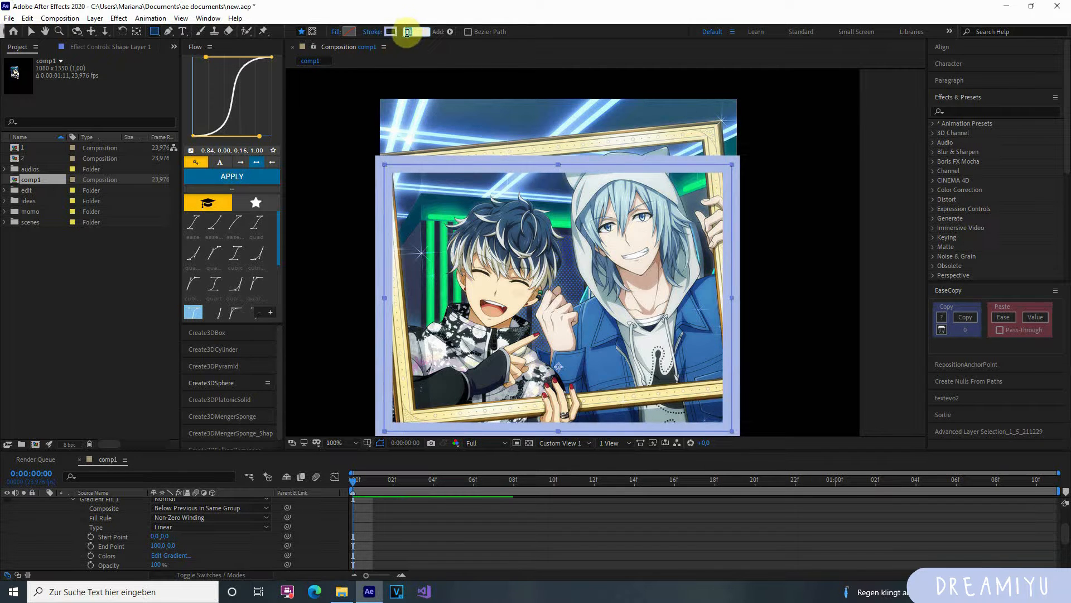
pyautogui.write('20')
pyautogui.press('Return')
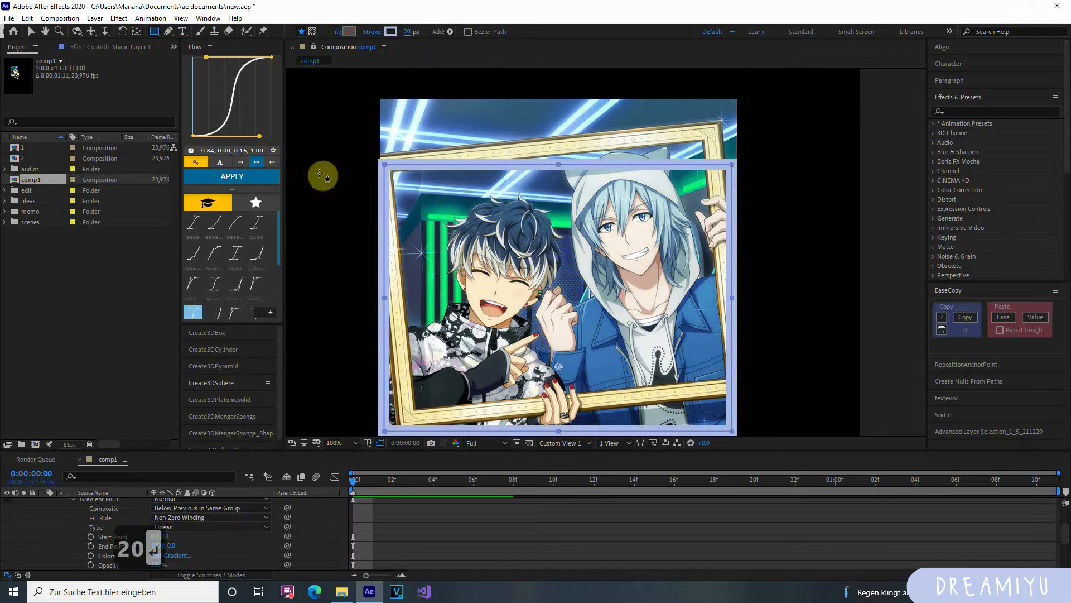
# Step: Enlarge the timeline area to show the shape's properties, and turn Shape Layer 1 into a 3D layer
pyautogui.scroll(3, 79, 547)
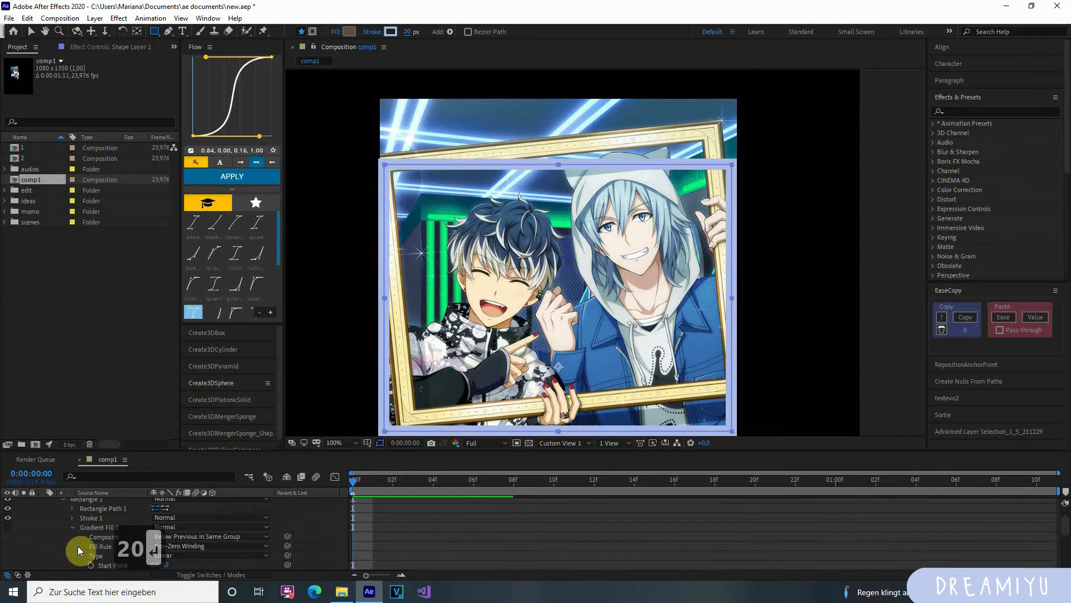
pyautogui.scroll(-1, 401, 332)
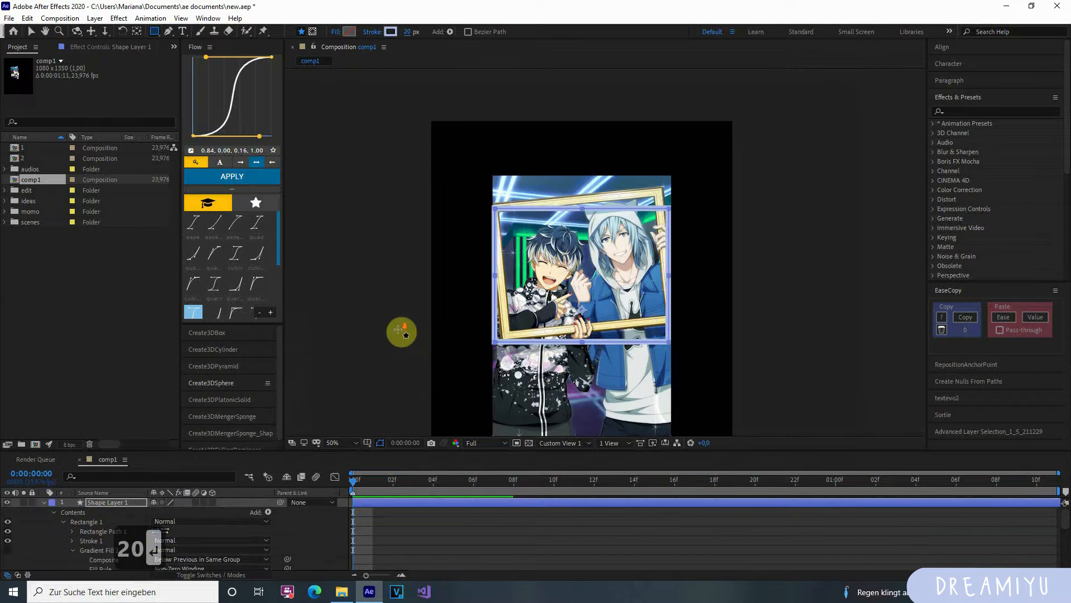
pyautogui.press('h')
pyautogui.press('h')
pyautogui.moveTo(508, 387); pyautogui.dragTo(506, 346)
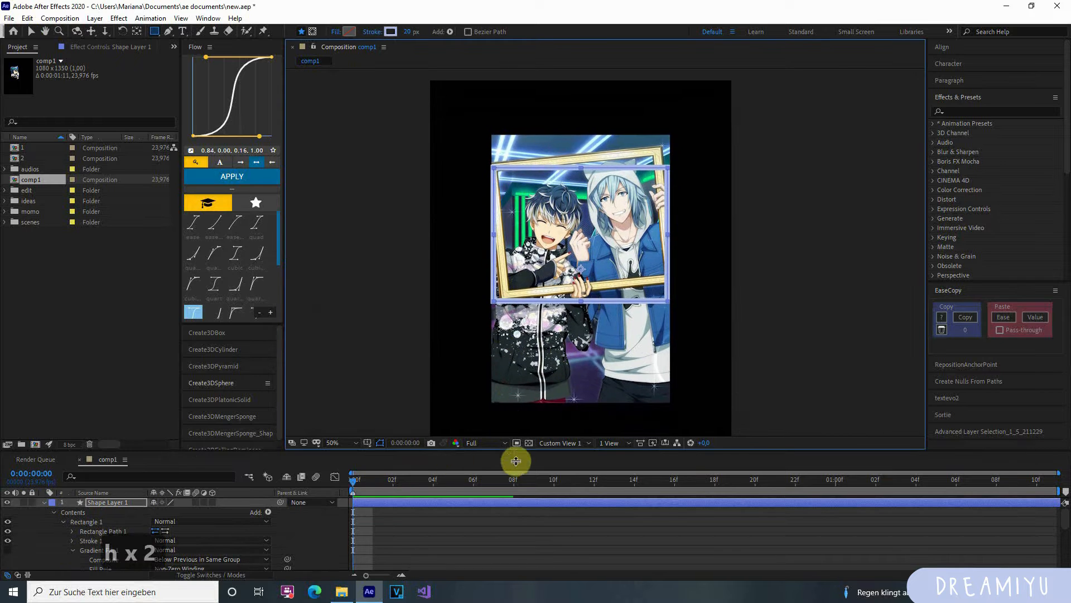
pyautogui.moveTo(514, 451); pyautogui.dragTo(514, 357)
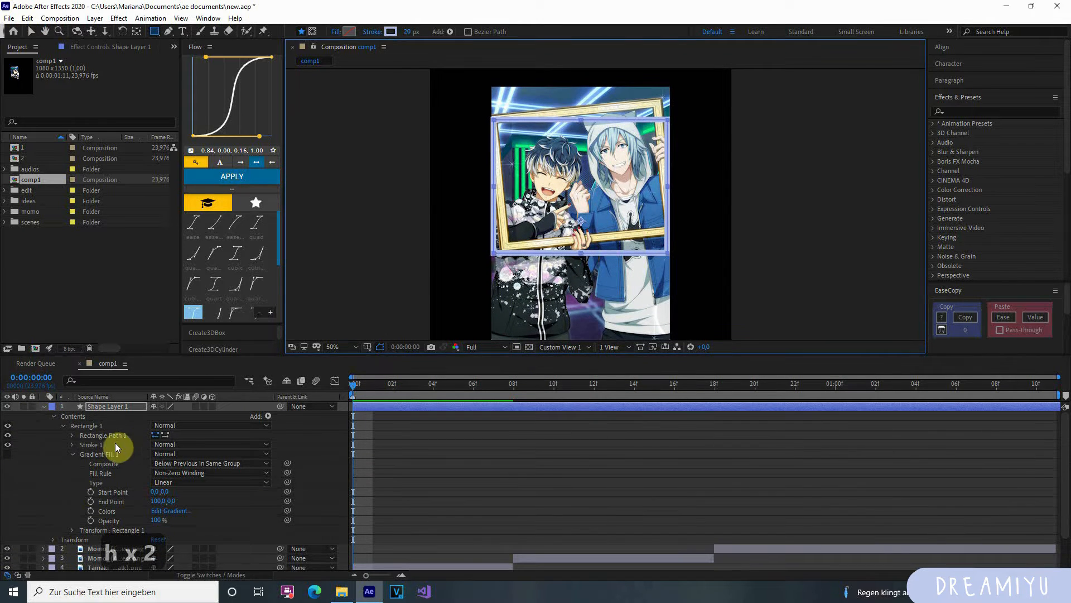
pyautogui.click(213, 406)
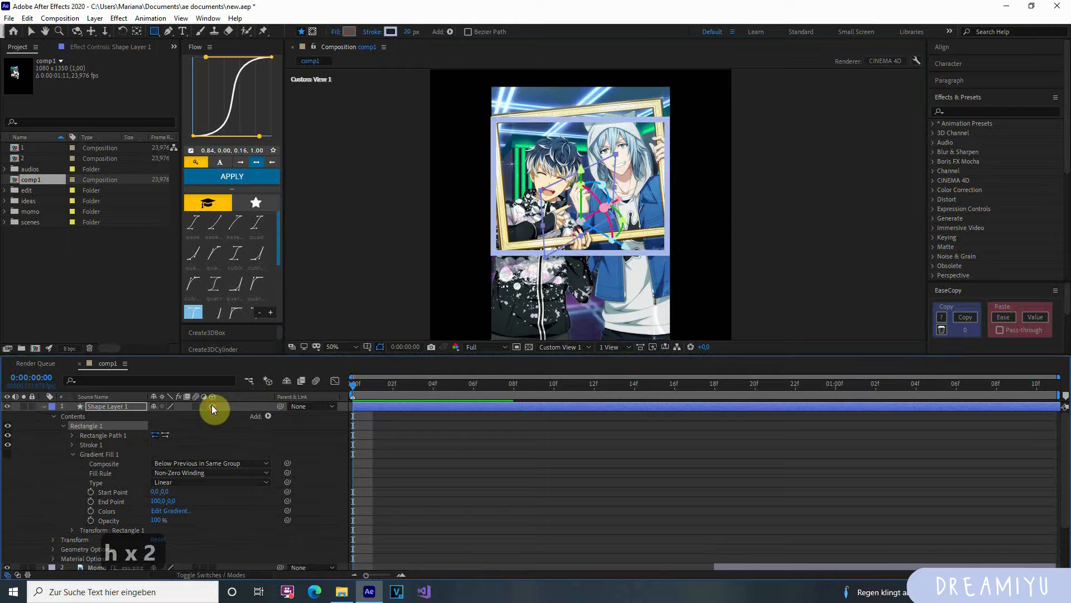
# Step: Collapse the gradient fill properties and confirm CINEMA 4D as comp1's 3D renderer in the composition settings
pyautogui.scroll(1, 536, 302)
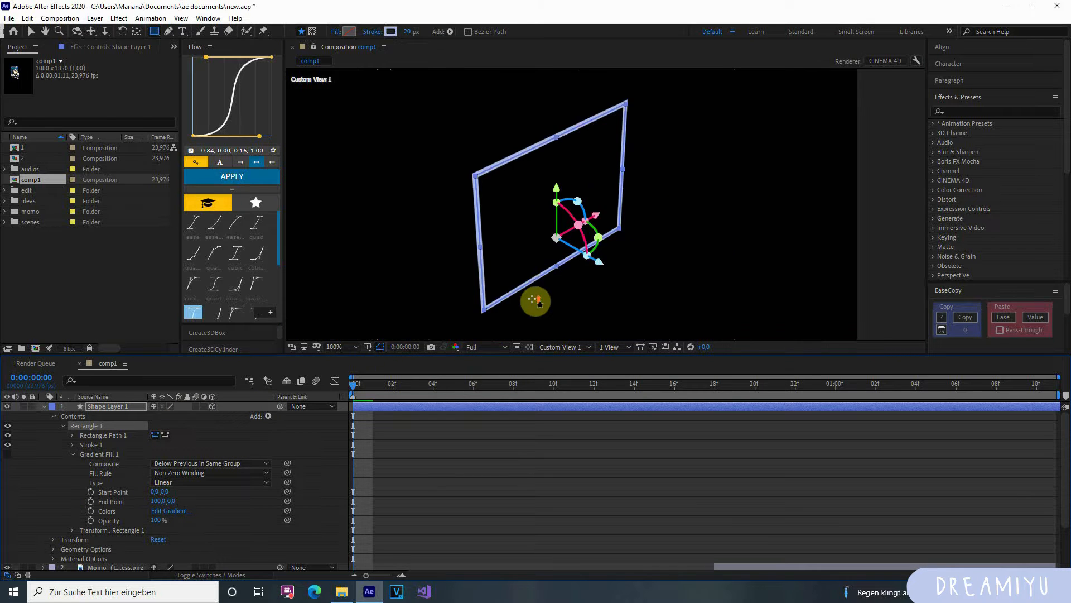
pyautogui.scroll(-1, 529, 285)
pyautogui.scroll(1, 130, 485)
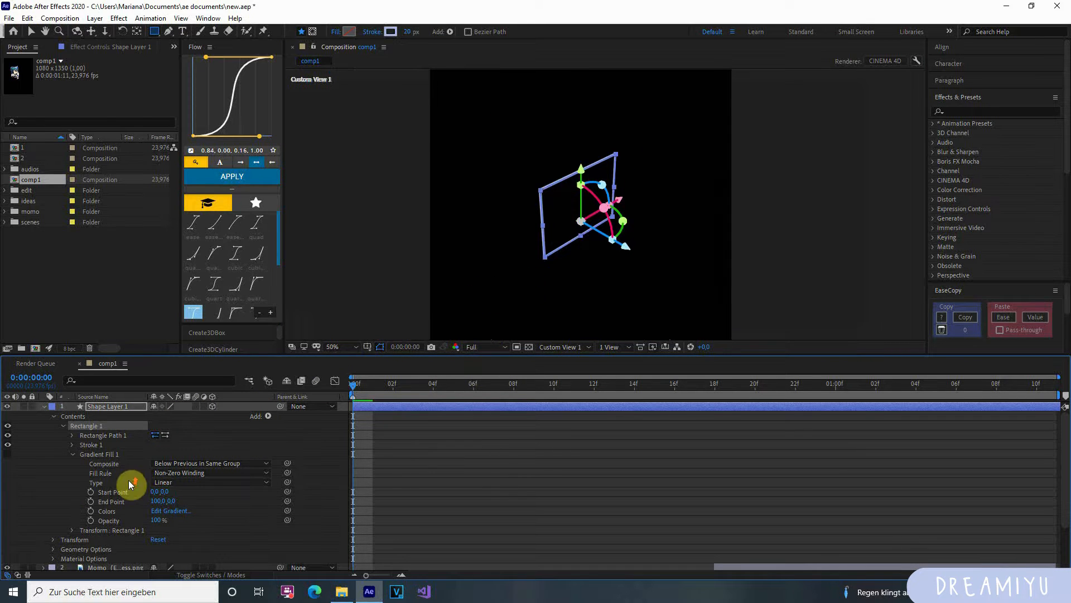
pyautogui.click(71, 454)
pyautogui.click(116, 403)
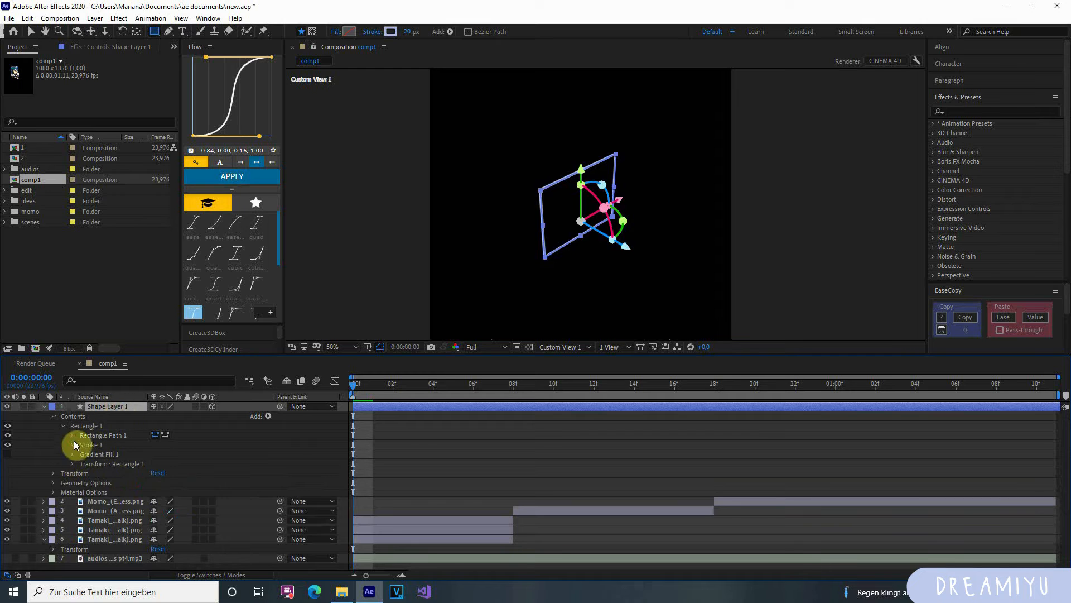
pyautogui.hotkey('ctrl', 'k')
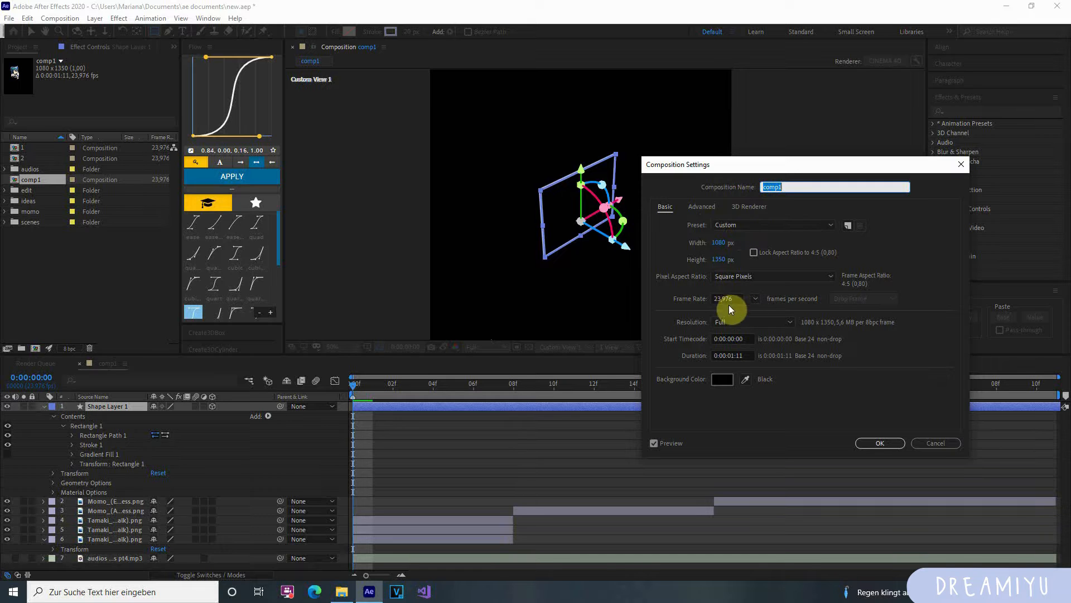
pyautogui.click(748, 206)
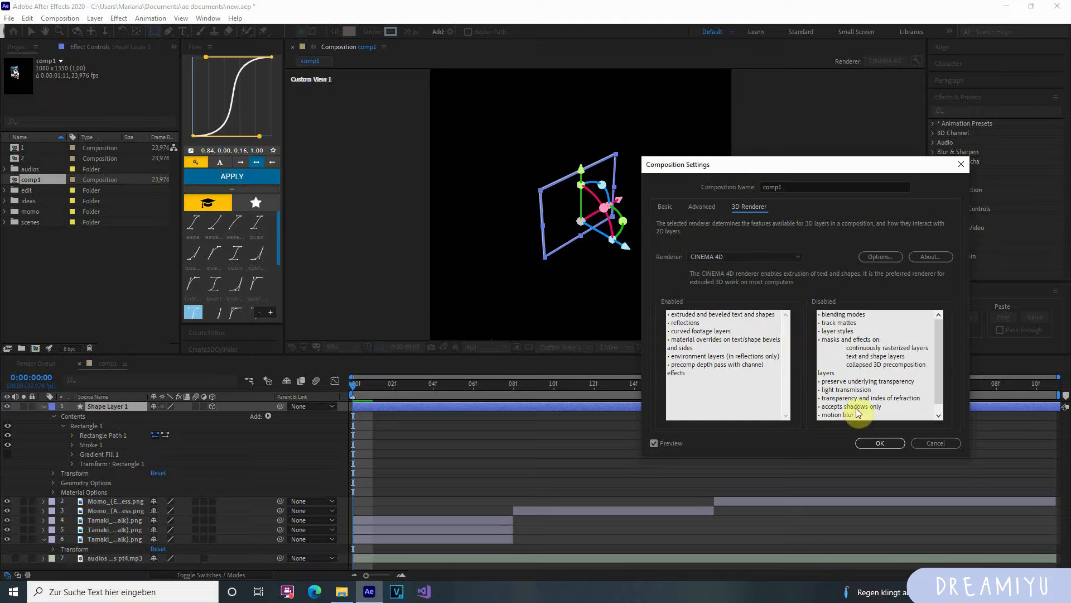
pyautogui.click(866, 444)
# Step: Set the extrusion depth in Shape Layer 1's geometry options to 35
pyautogui.click(54, 482)
pyautogui.scroll(-1, 111, 494)
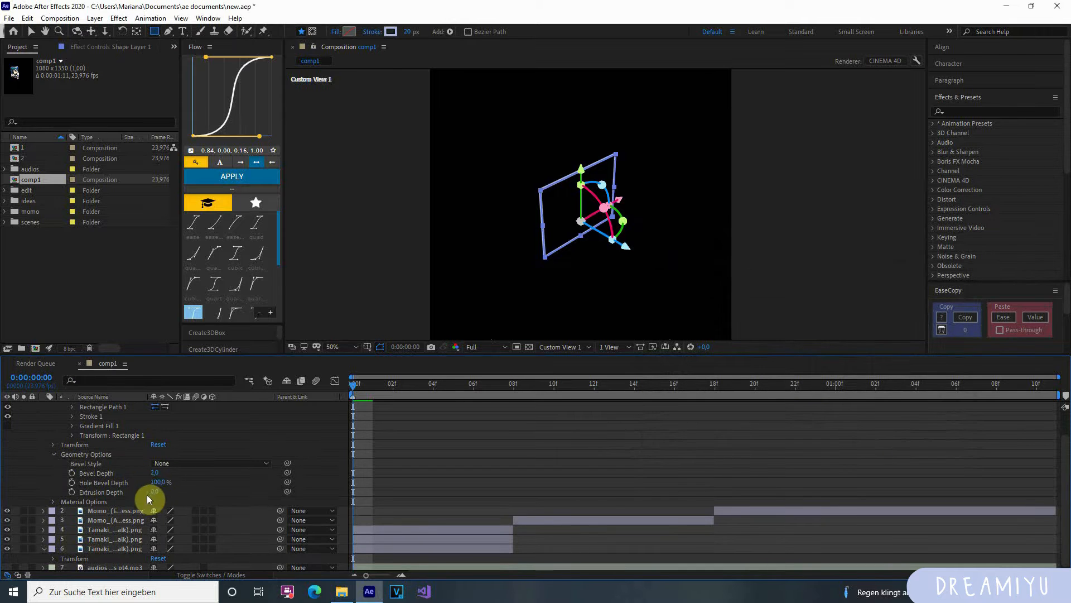
pyautogui.moveTo(156, 490); pyautogui.dragTo(131, 496)
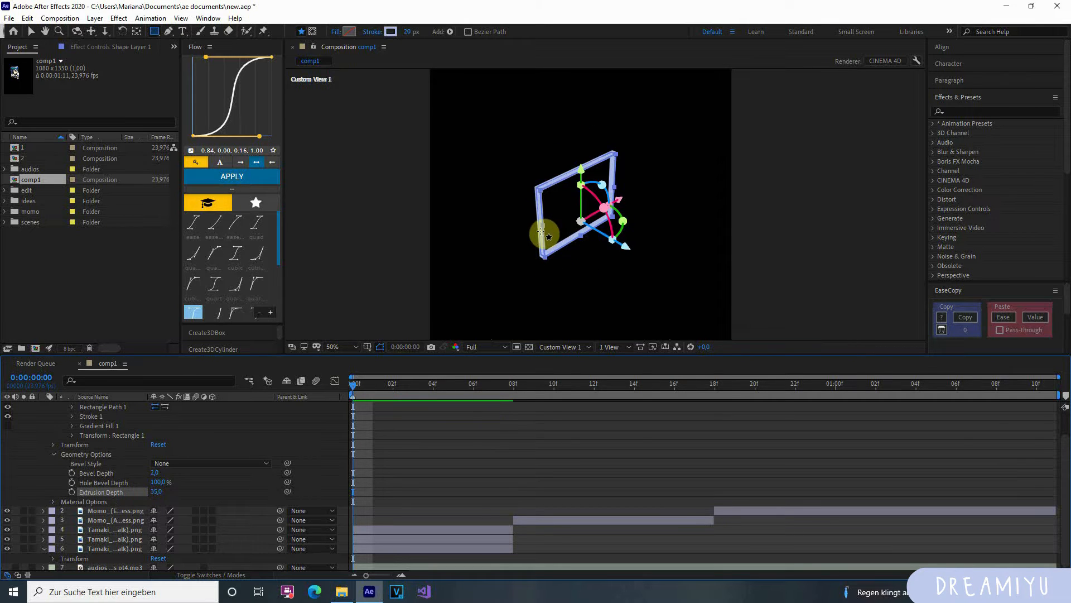
# Step: Switch the composition viewer from Custom View 1 to the Active Camera view
pyautogui.press('h')
pyautogui.moveTo(509, 235); pyautogui.dragTo(511, 210)
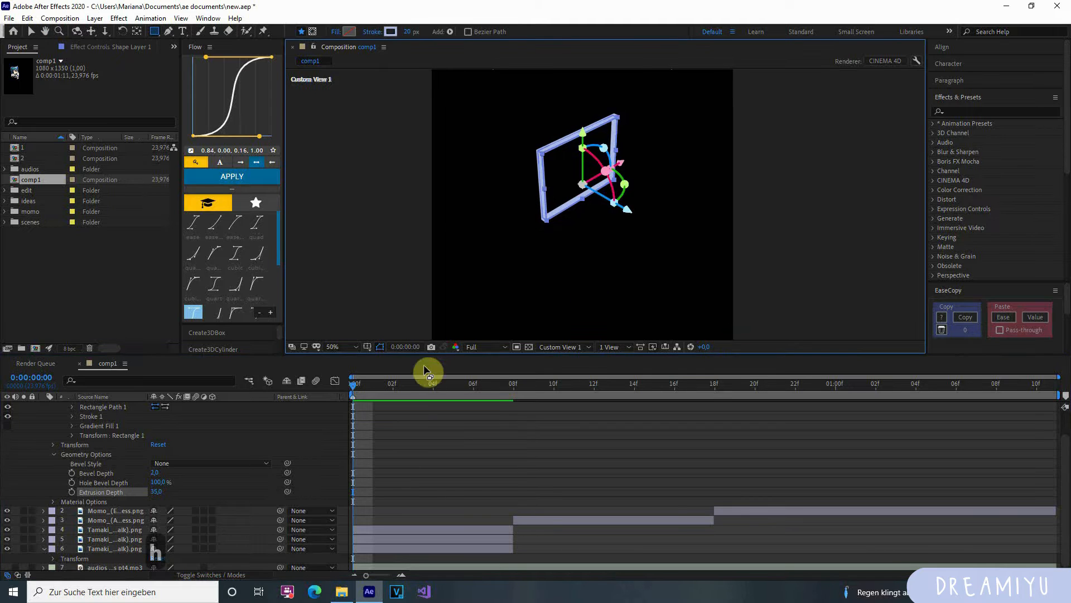
pyautogui.click(570, 348)
pyautogui.click(569, 359)
pyautogui.press('h')
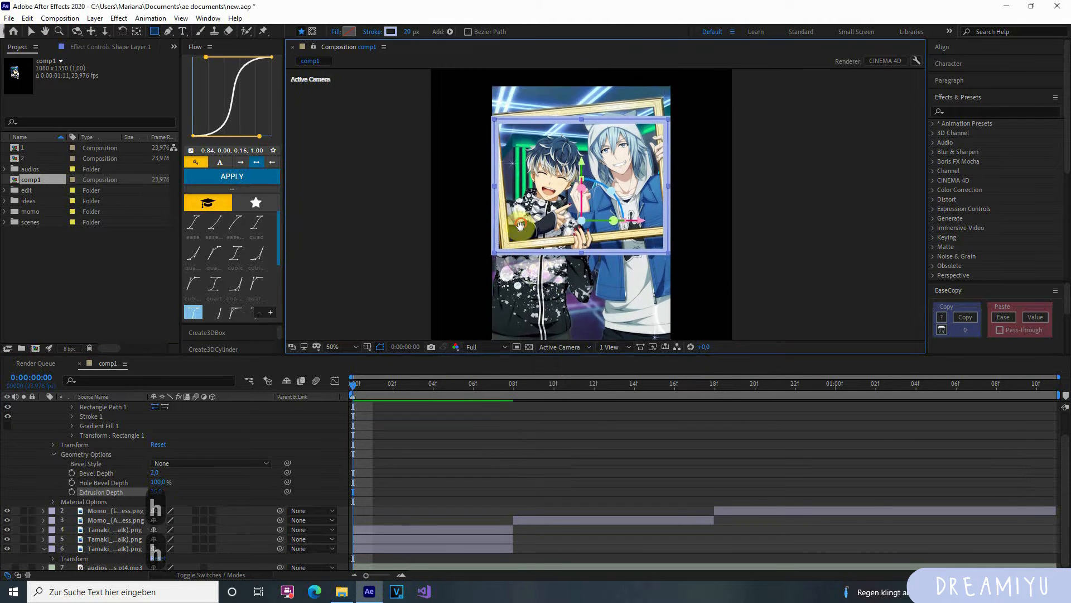
# Step: Try rotating Shape Layer 1 about its Y axis at frame 2, and undo the rotation
pyautogui.click(389, 391)
pyautogui.scroll(1, 129, 451)
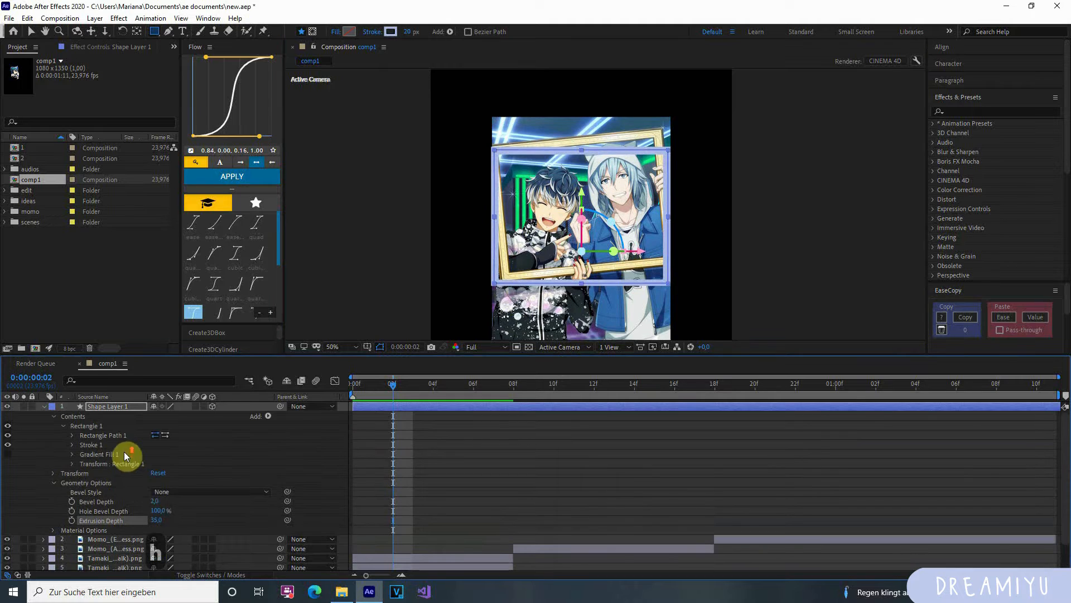
pyautogui.press('r')
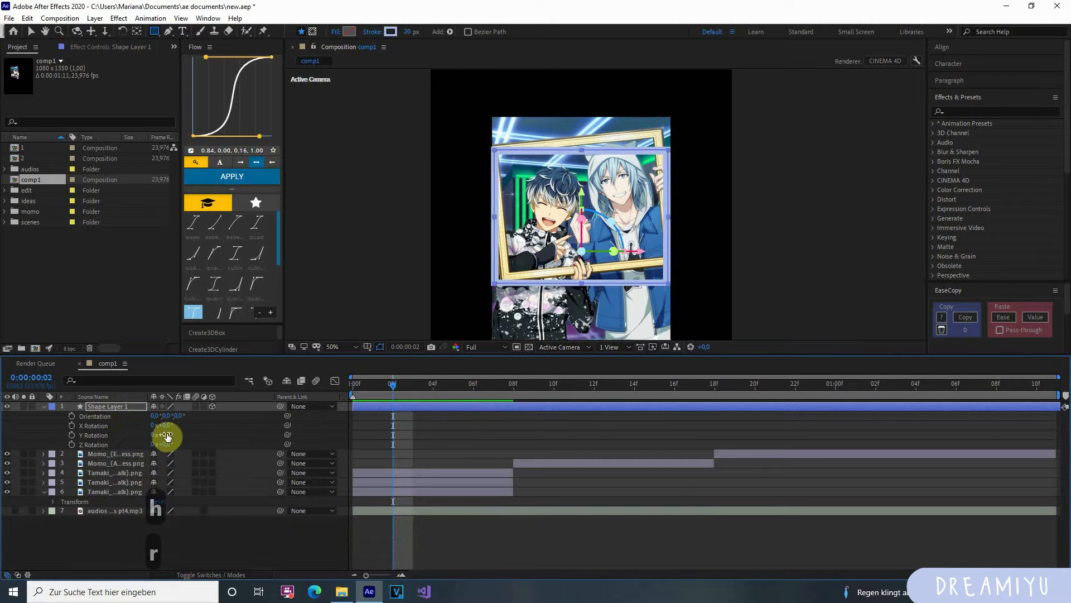
pyautogui.moveTo(167, 437); pyautogui.dragTo(208, 441)
pyautogui.hotkey('ctrl', 'z')
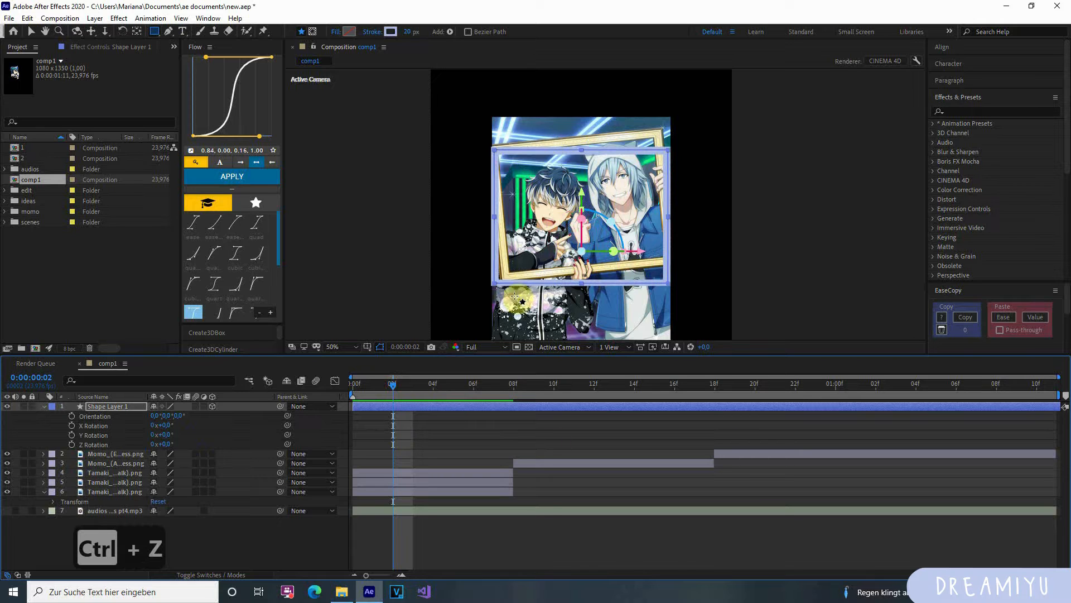
# Step: Centre Shape Layer 1's anchor point using the RepositionAnchorPoint script
pyautogui.press('v')
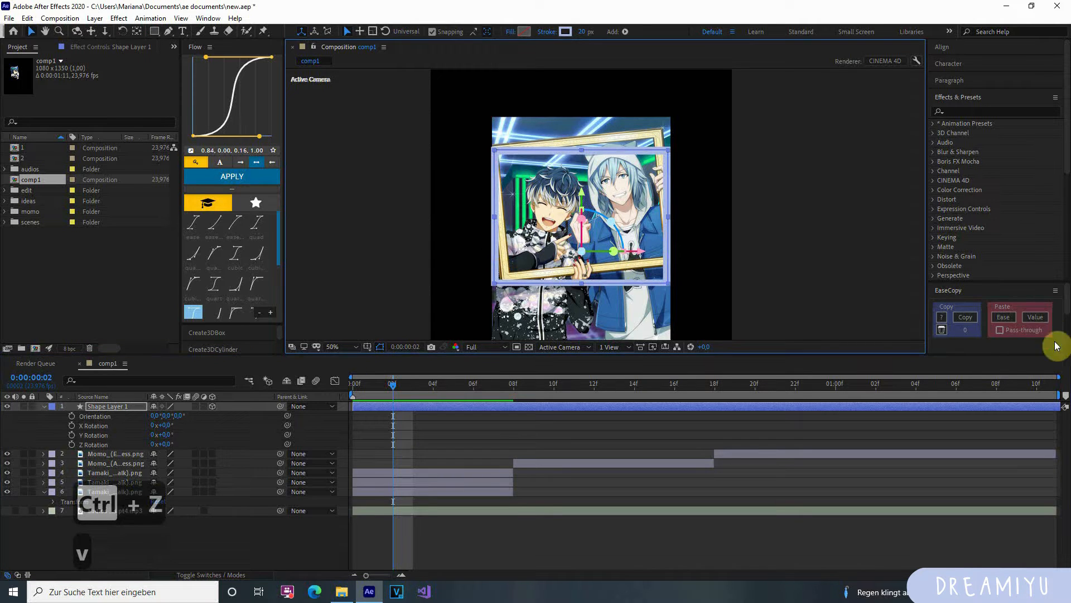
pyautogui.click(970, 293)
pyautogui.click(970, 307)
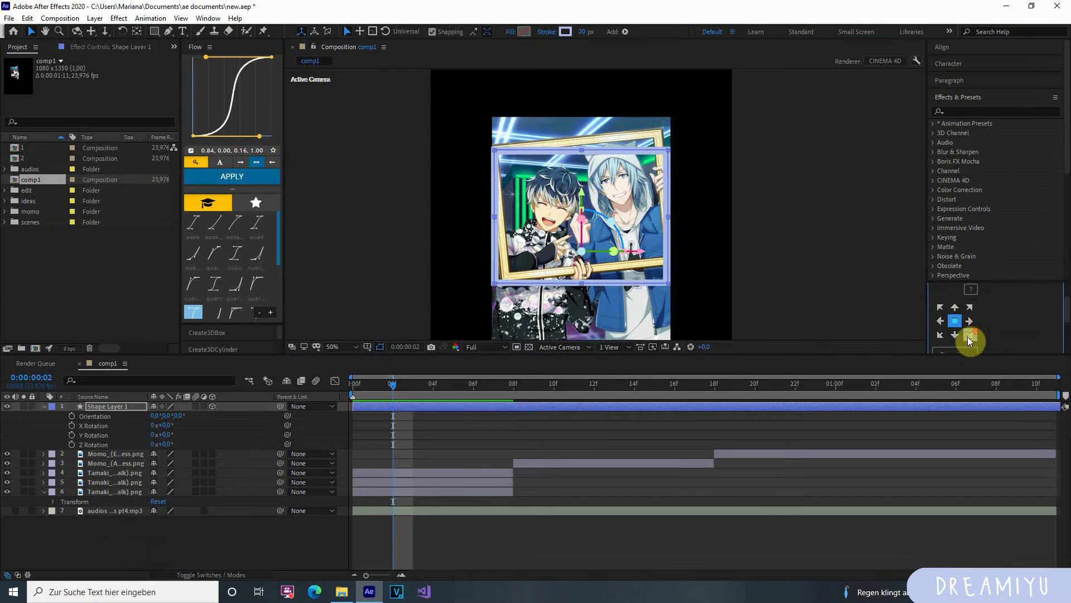
pyautogui.scroll(-1, 967, 336)
pyautogui.click(968, 323)
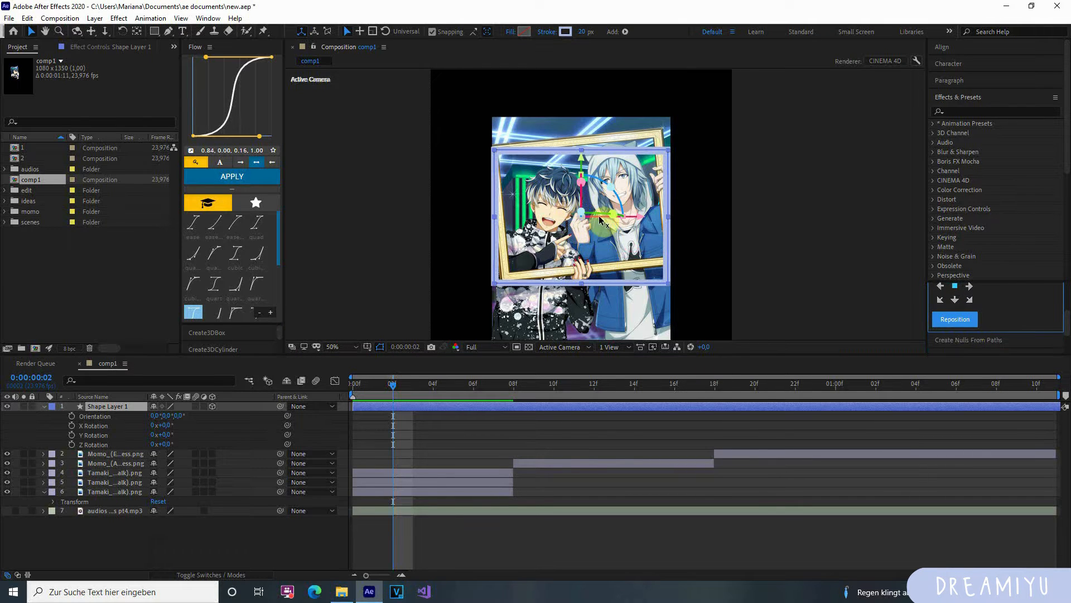
pyautogui.scroll(1, 985, 315)
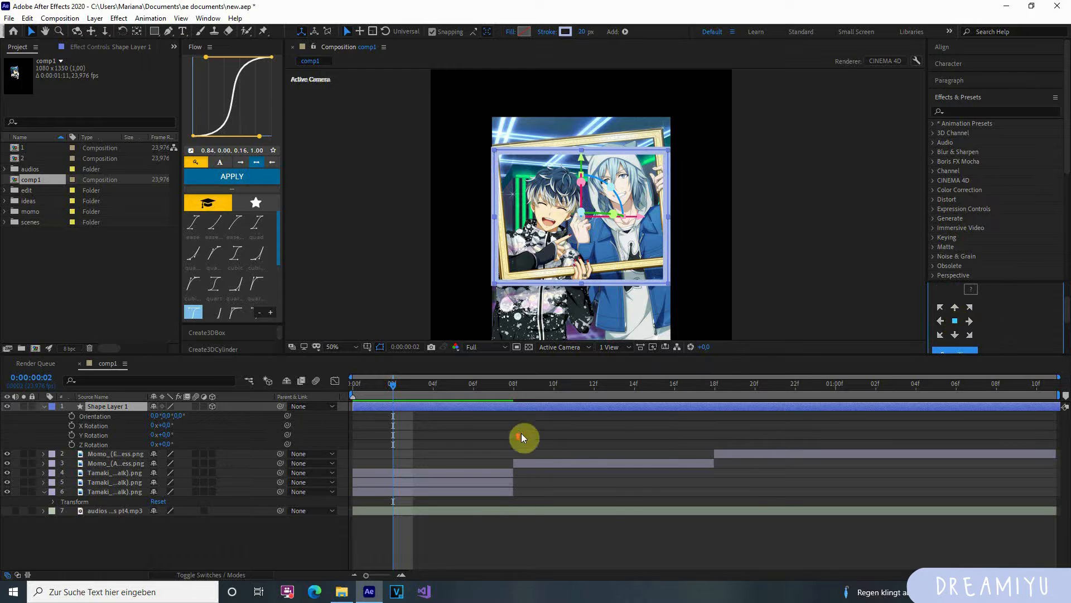
pyautogui.click(521, 433)
pyautogui.scroll(1, 1000, 310)
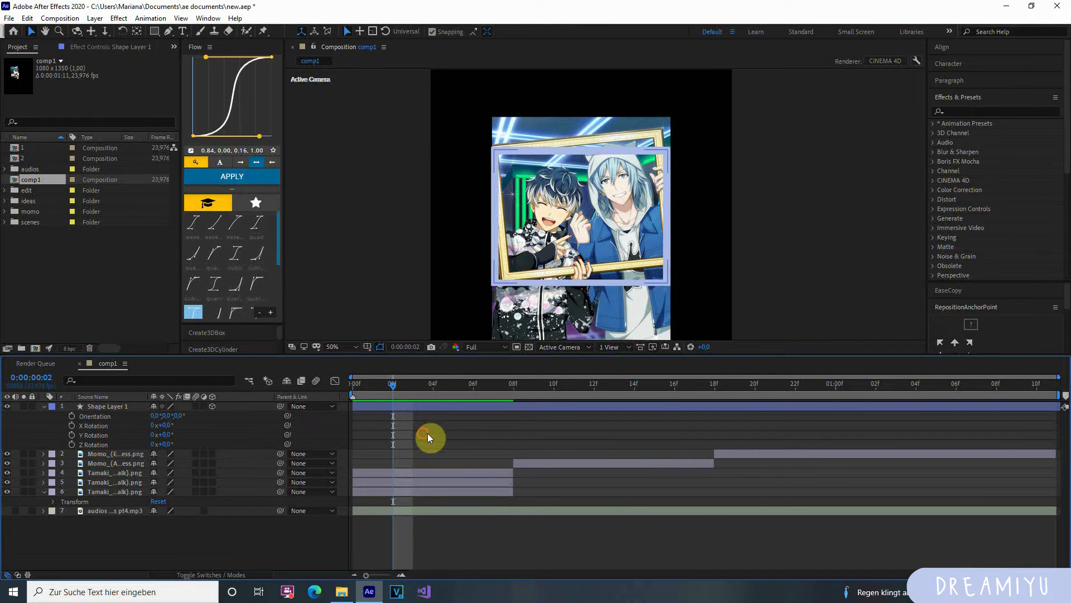
# Step: Return the playhead to the first frame and collapse Shape Layer 1's properties
pyautogui.moveTo(390, 385); pyautogui.dragTo(304, 433)
pyautogui.click(412, 405)
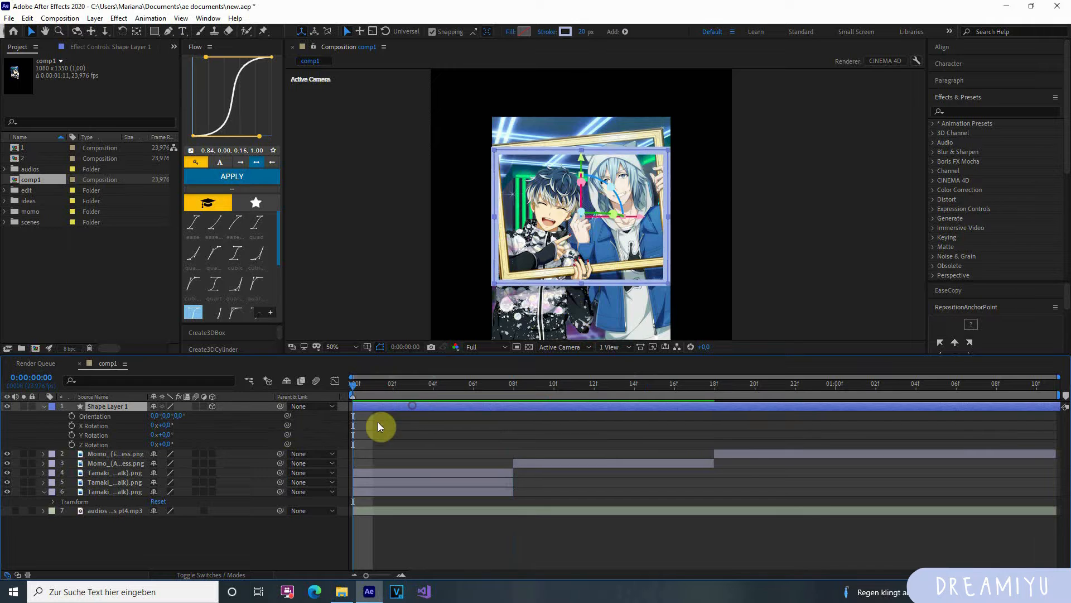
pyautogui.click(43, 407)
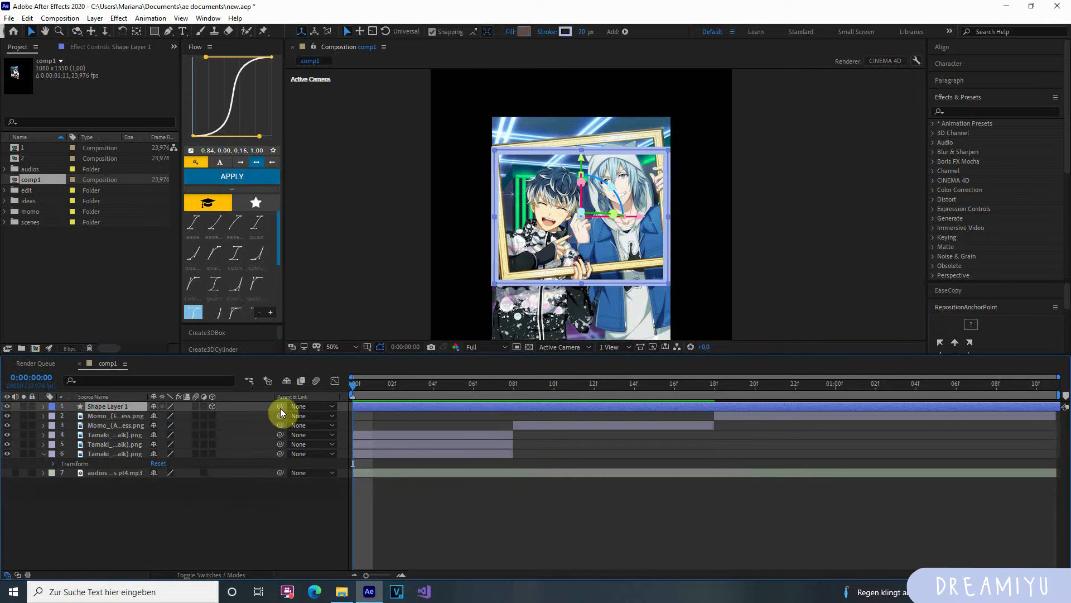
# Step: Hide the full artwork on layer 6 and make the masked cutouts on layers 4 and 5 3D layers
pyautogui.scroll(1, 547, 253)
pyautogui.scroll(-1, 551, 249)
pyautogui.click(110, 445)
pyautogui.click(97, 454)
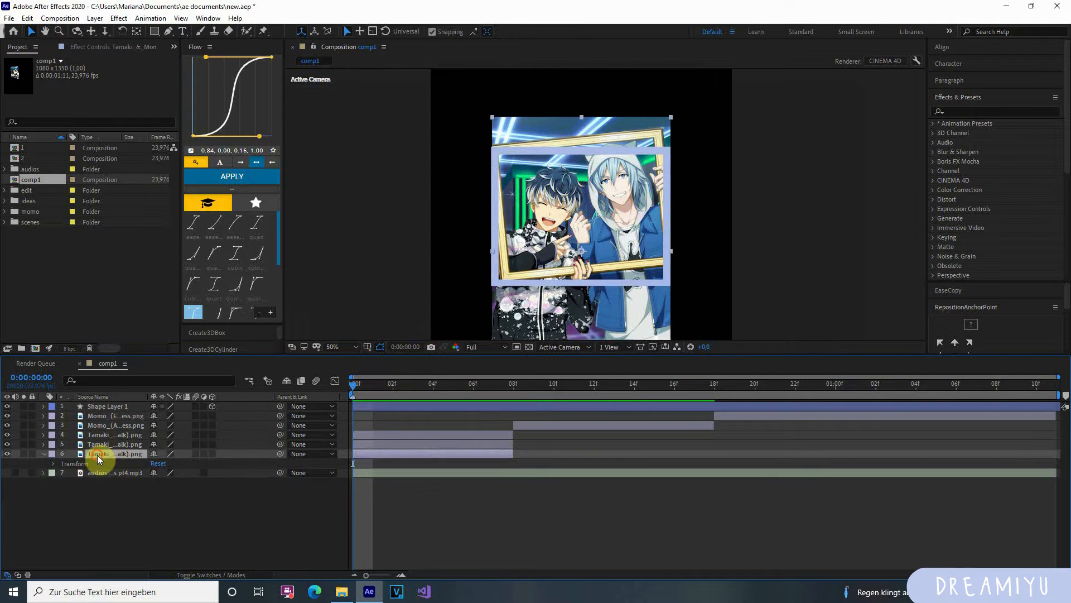
pyautogui.scroll(1, 485, 253)
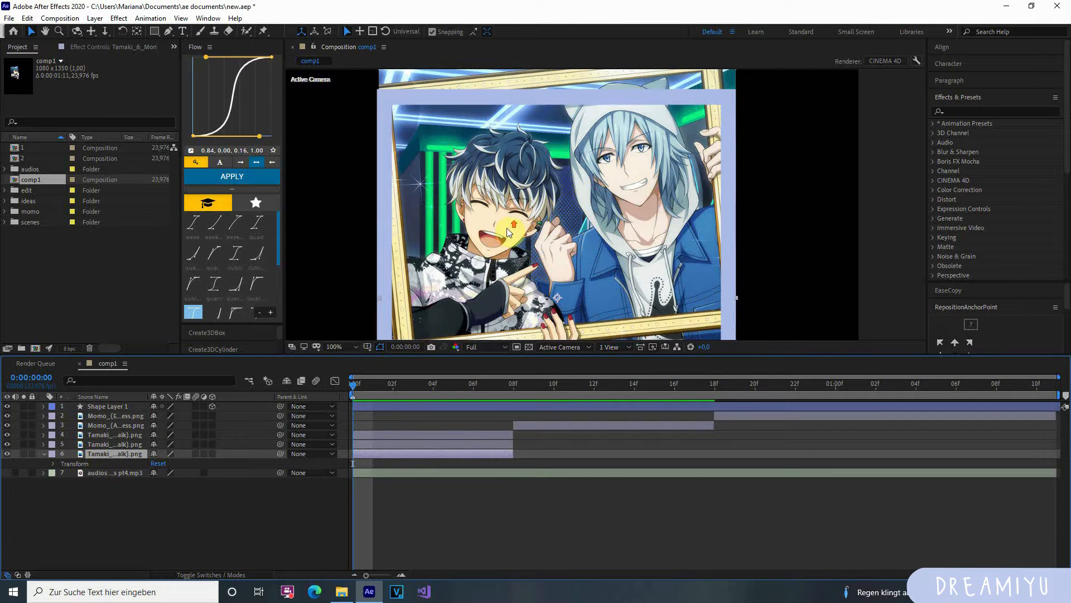
pyautogui.click(384, 408)
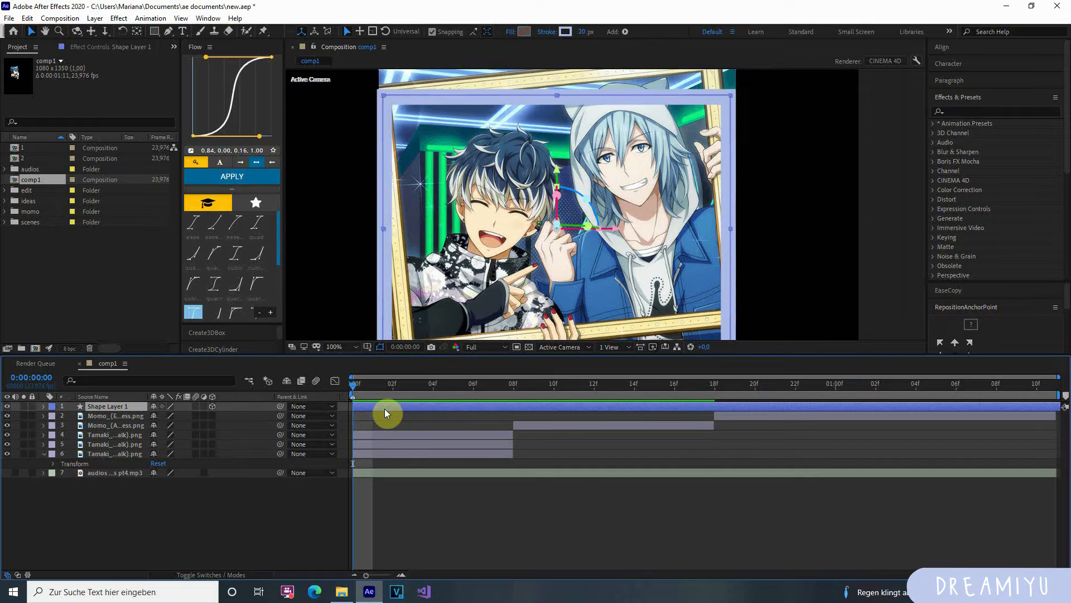
pyautogui.click(377, 445)
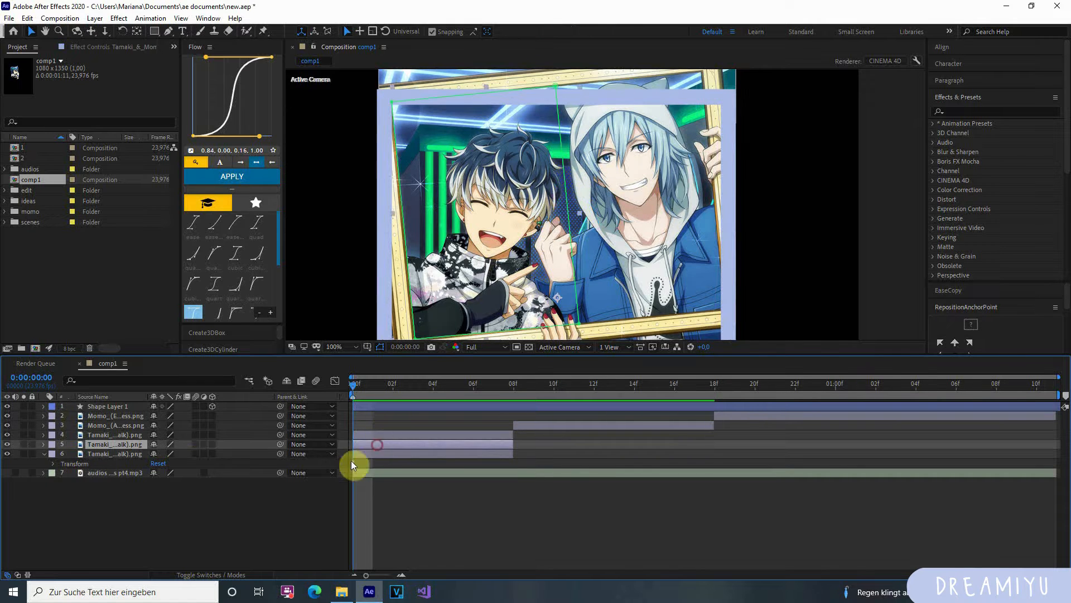
pyautogui.click(7, 453)
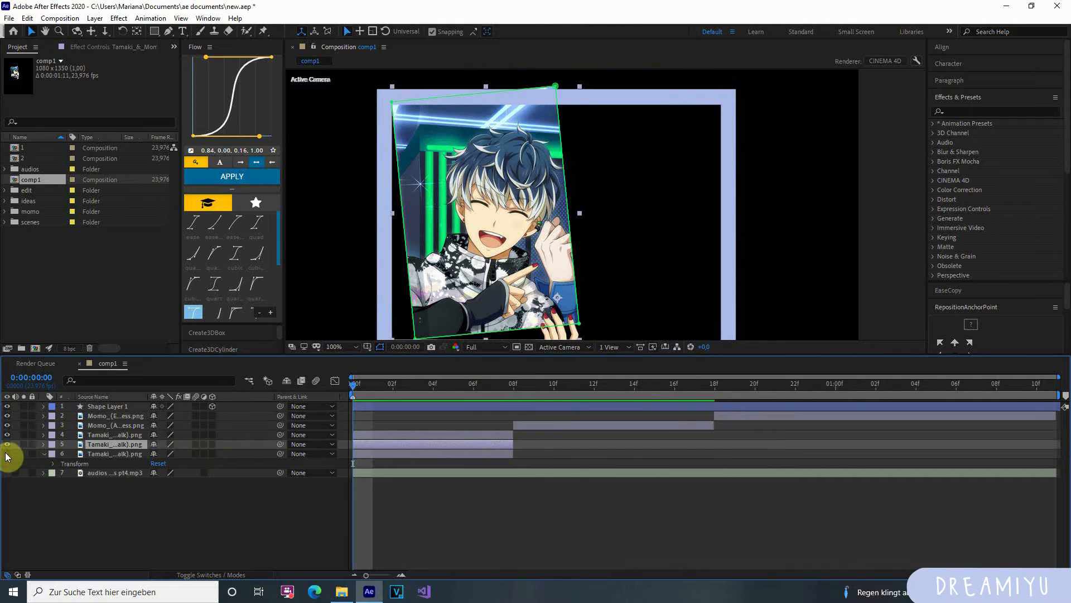
pyautogui.click(212, 444)
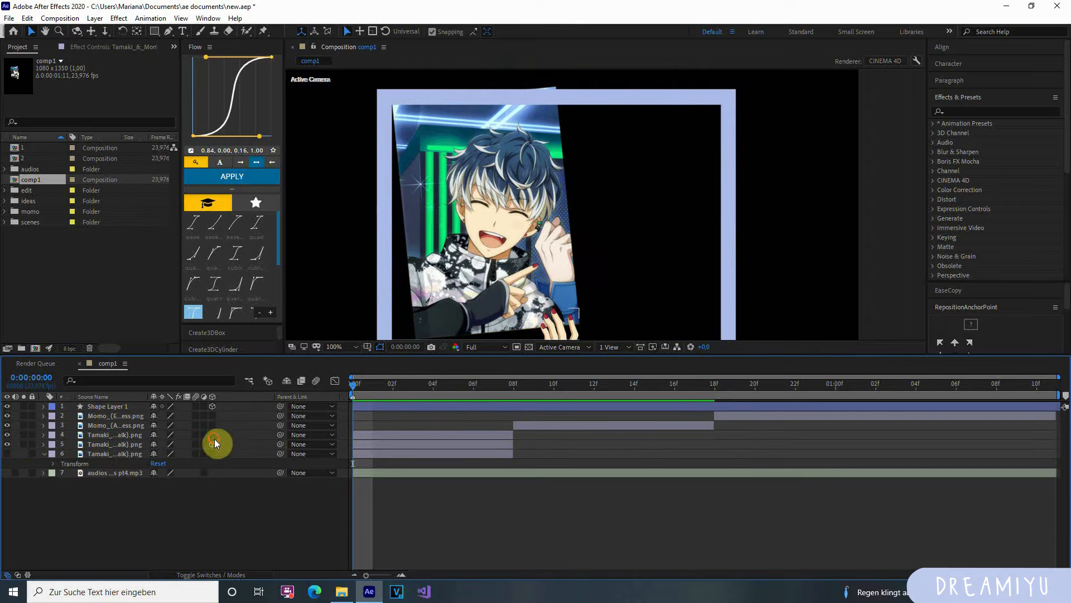
pyautogui.click(212, 435)
# Step: Switch the composition viewer to Custom View 1 and examine the cutouts and extruded frame from an angle
pyautogui.click(552, 346)
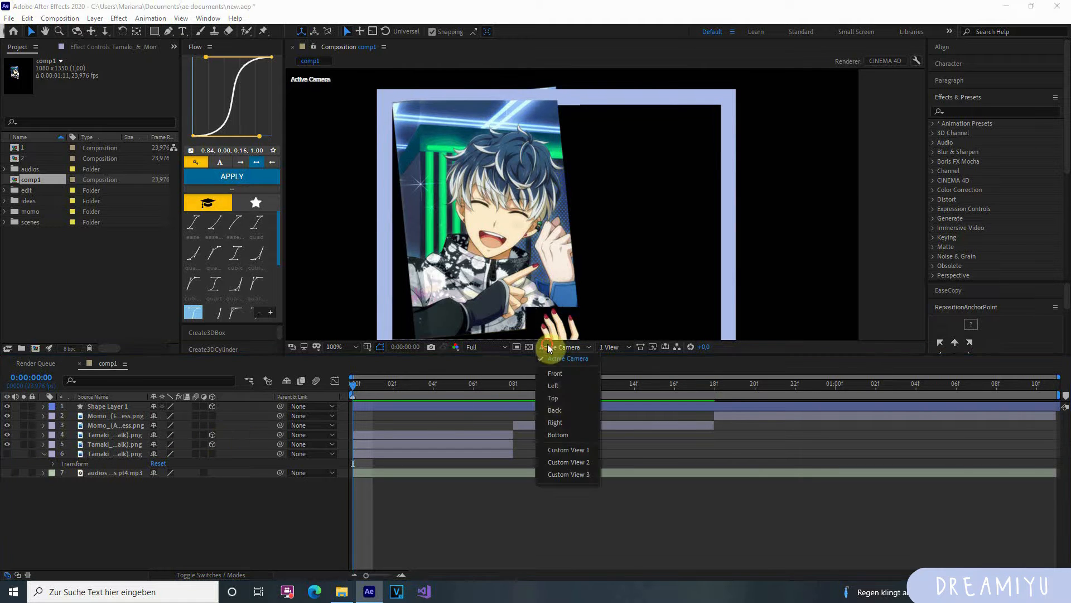
pyautogui.click(557, 428)
pyautogui.press('h')
pyautogui.moveTo(527, 273); pyautogui.dragTo(520, 213)
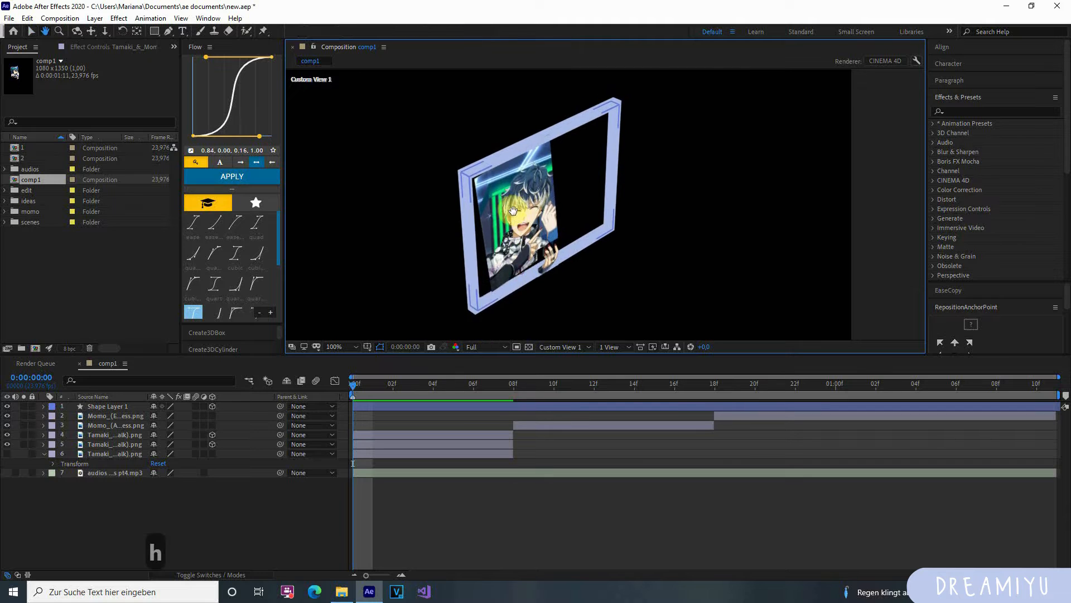
pyautogui.press('c')
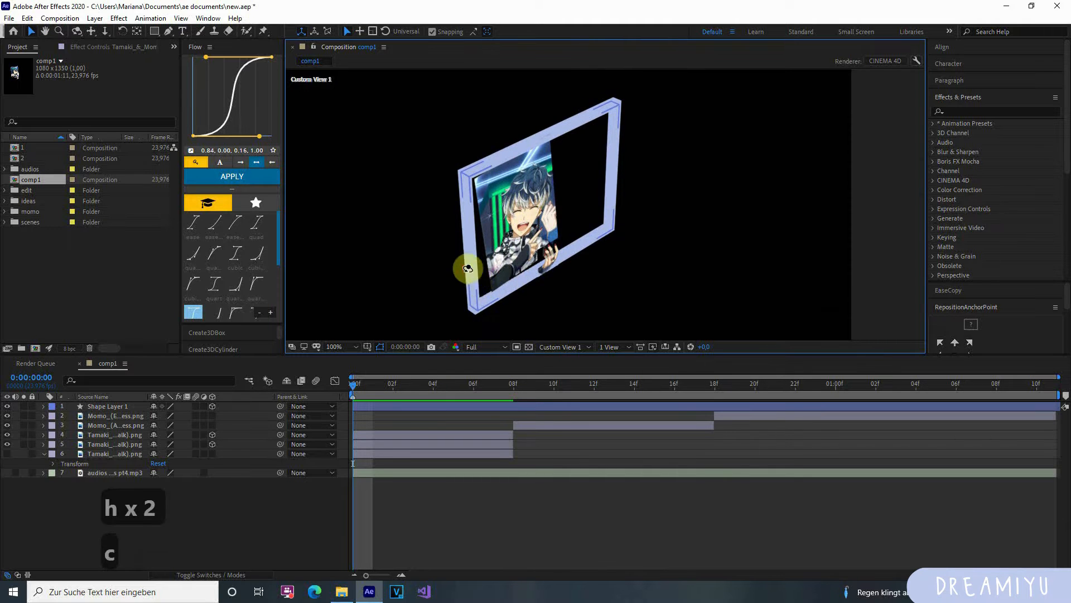
pyautogui.moveTo(467, 263); pyautogui.dragTo(418, 246)
# Step: Set the Z Rotation of the cutouts on layers 4 and 5 together to -3°
pyautogui.click(414, 406)
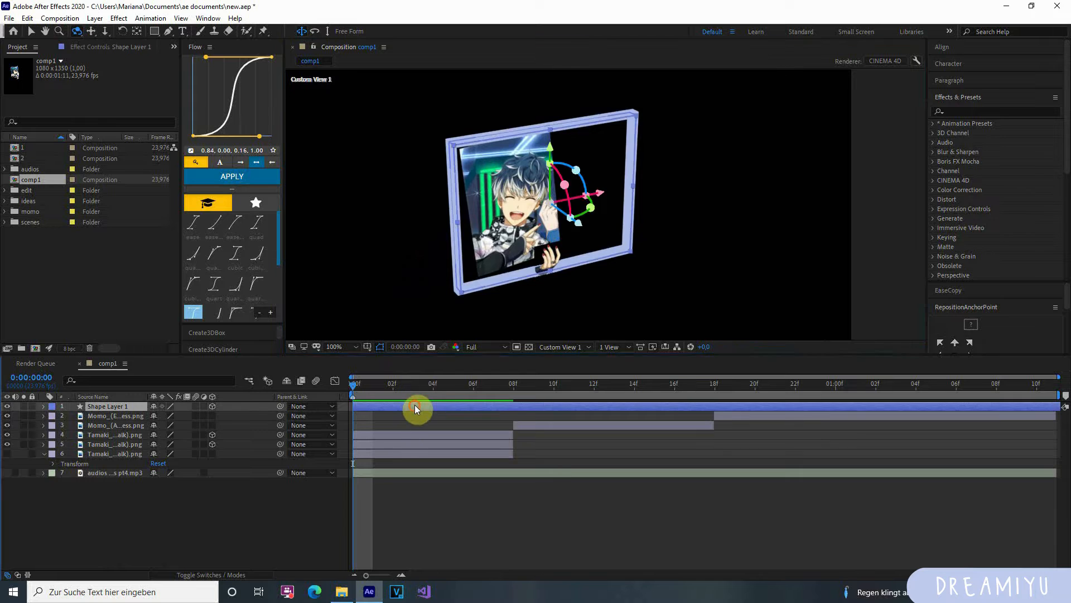
pyautogui.click(407, 435)
pyautogui.click(407, 453)
pyautogui.click(404, 444)
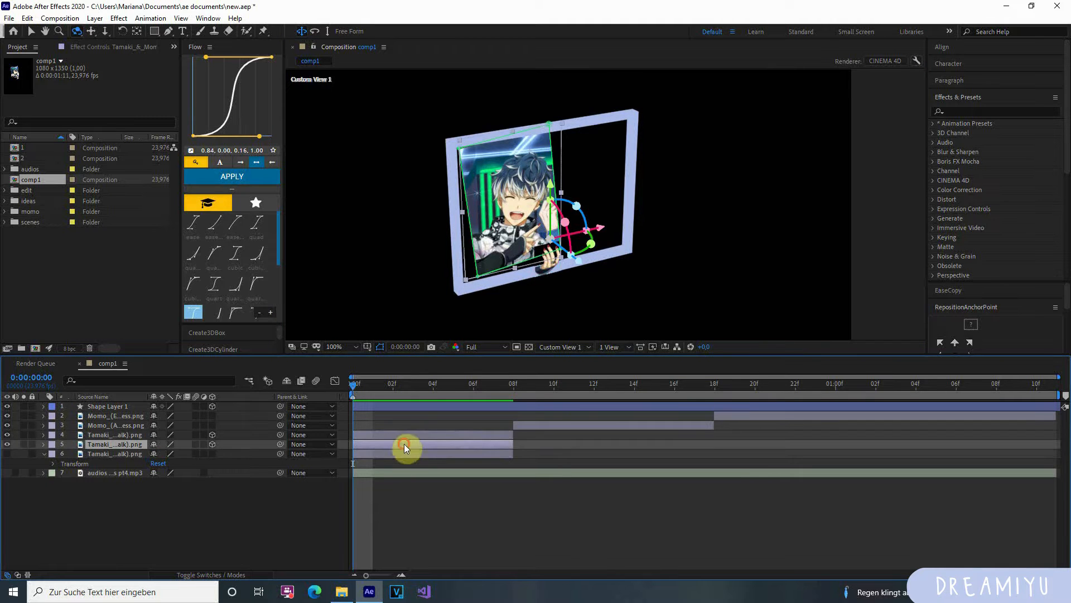
pyautogui.keyDown('shift'); pyautogui.click(402, 433); pyautogui.keyUp('shift')
pyautogui.press('r')
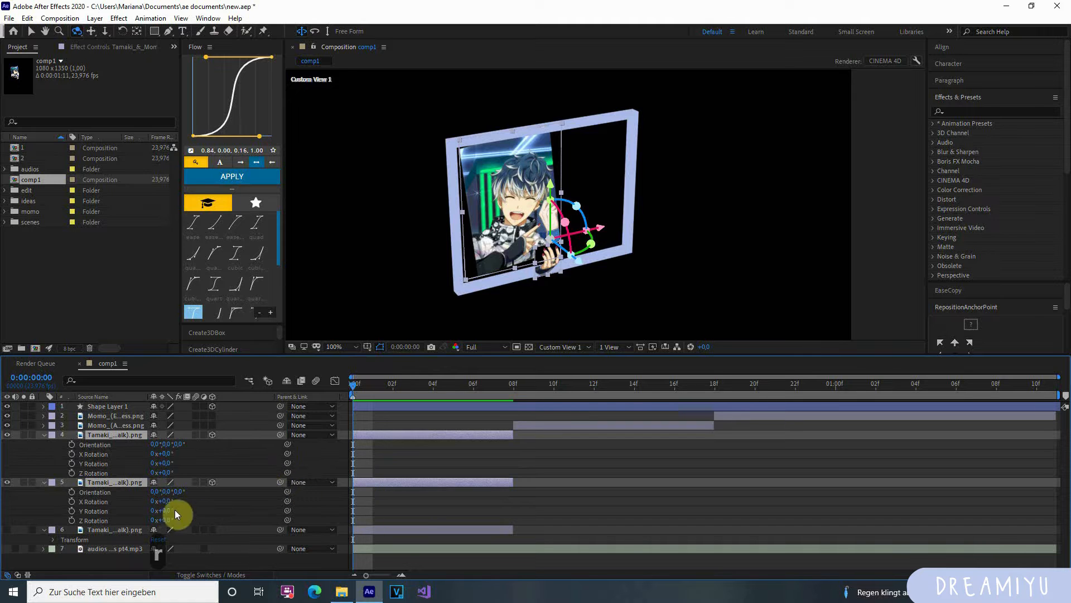
pyautogui.moveTo(167, 520); pyautogui.dragTo(168, 521)
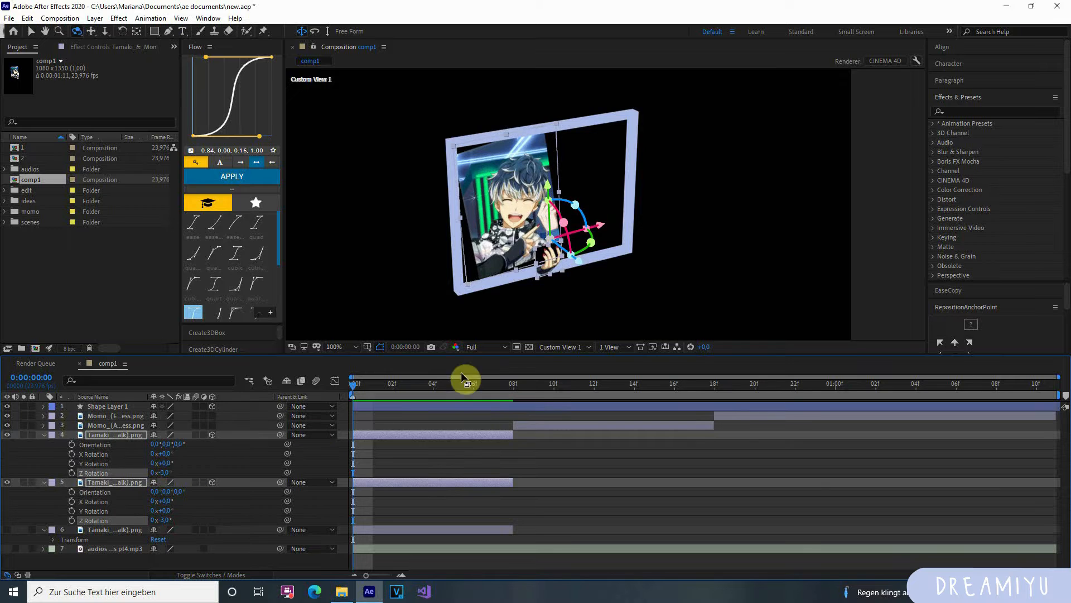
# Step: Switch the composition viewer back from Custom View 1 to the Active Camera
pyautogui.click(540, 347)
pyautogui.click(547, 365)
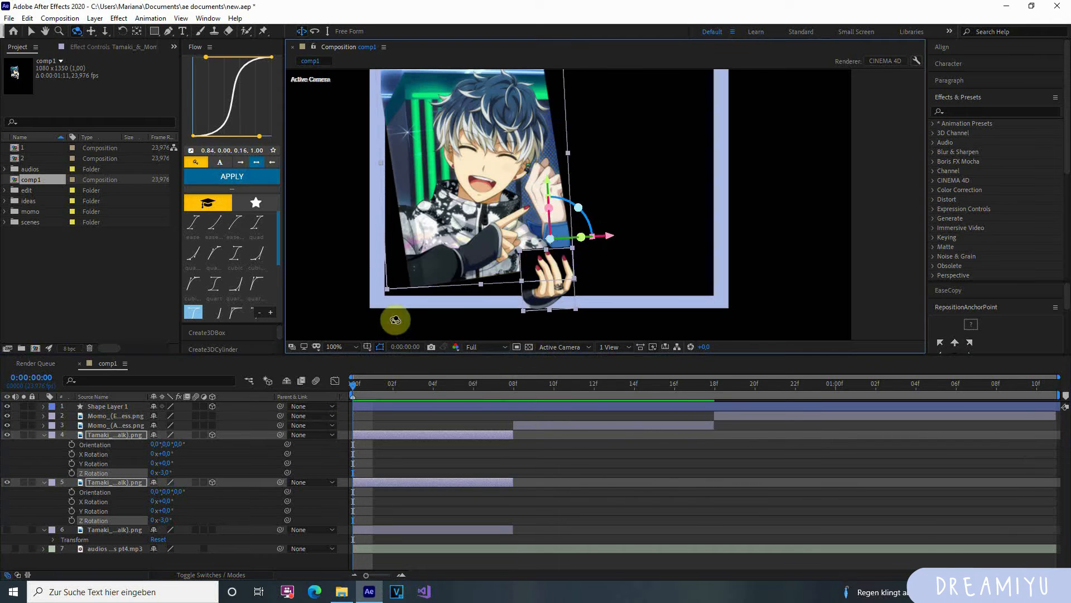
pyautogui.press('h')
pyautogui.moveTo(410, 255); pyautogui.dragTo(456, 276)
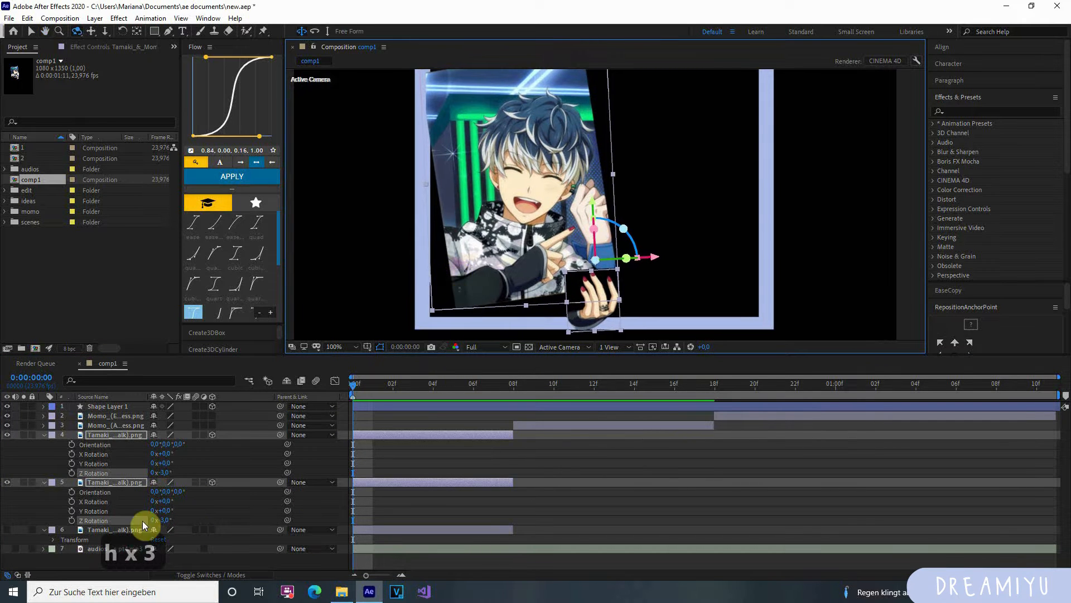
# Step: Push the character cutout on layer 5 back to a Z position of 20
pyautogui.click(129, 483)
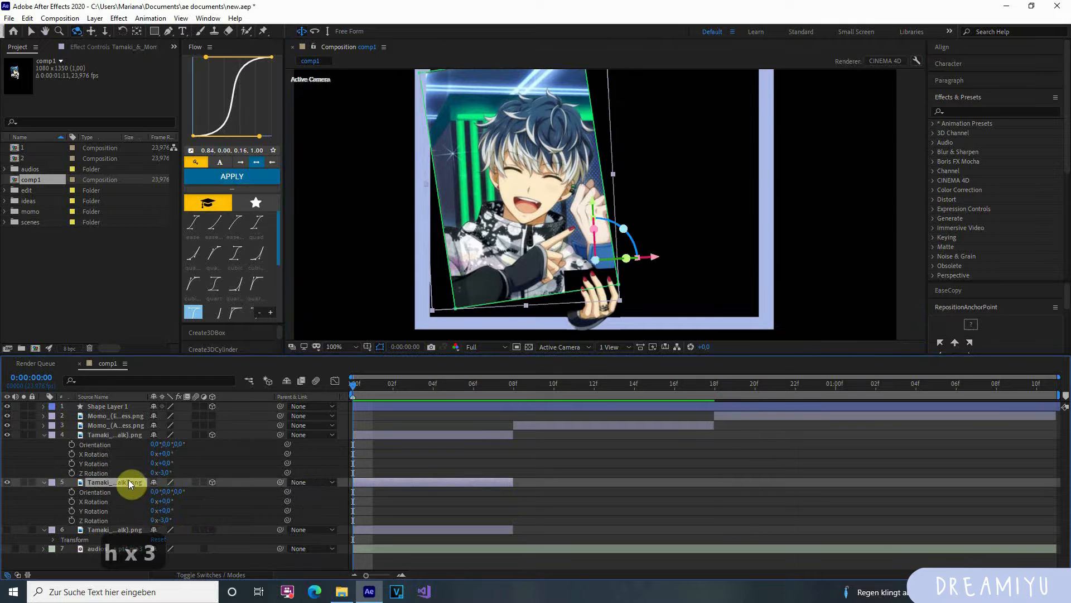
pyautogui.press('p')
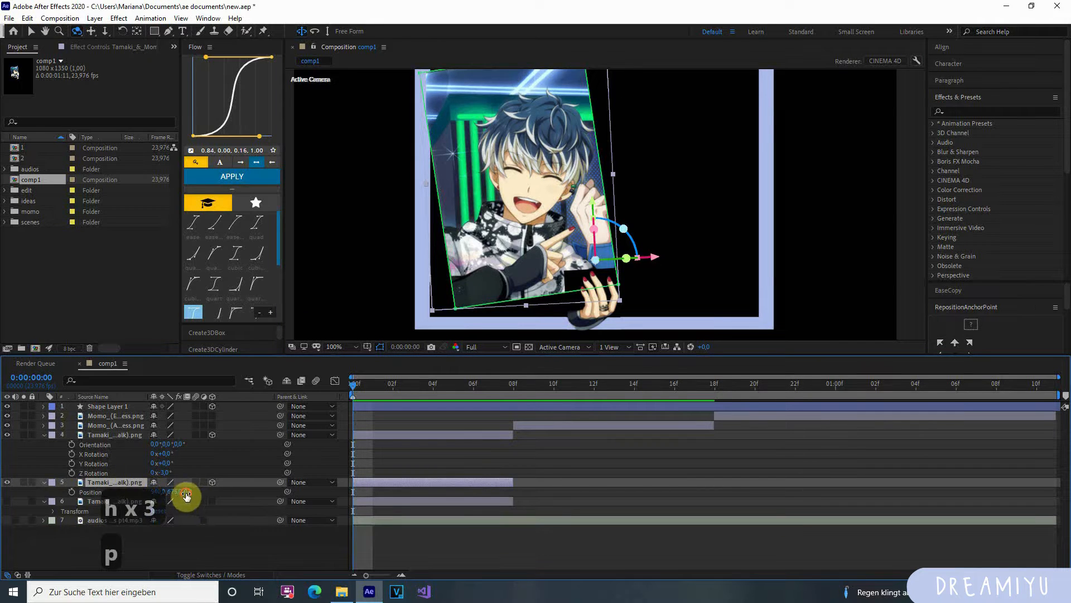
pyautogui.moveTo(188, 491)
pyautogui.mouseDown()
pyautogui.moveTo(217, 490)
pyautogui.moveTo(173, 497)
pyautogui.moveTo(198, 490)
pyautogui.mouseUp()
pyautogui.hotkey('ctrl', 'z')
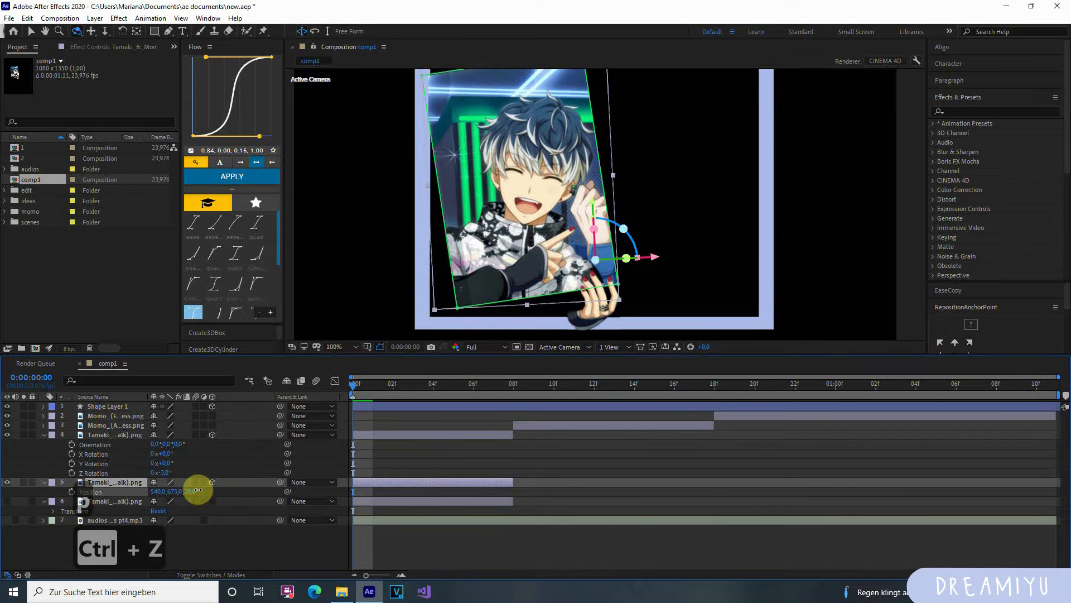
# Step: Set Shape Layer 1's extrusion depth to 40 in its geometry options after checking the frame from the side
pyautogui.click(116, 405)
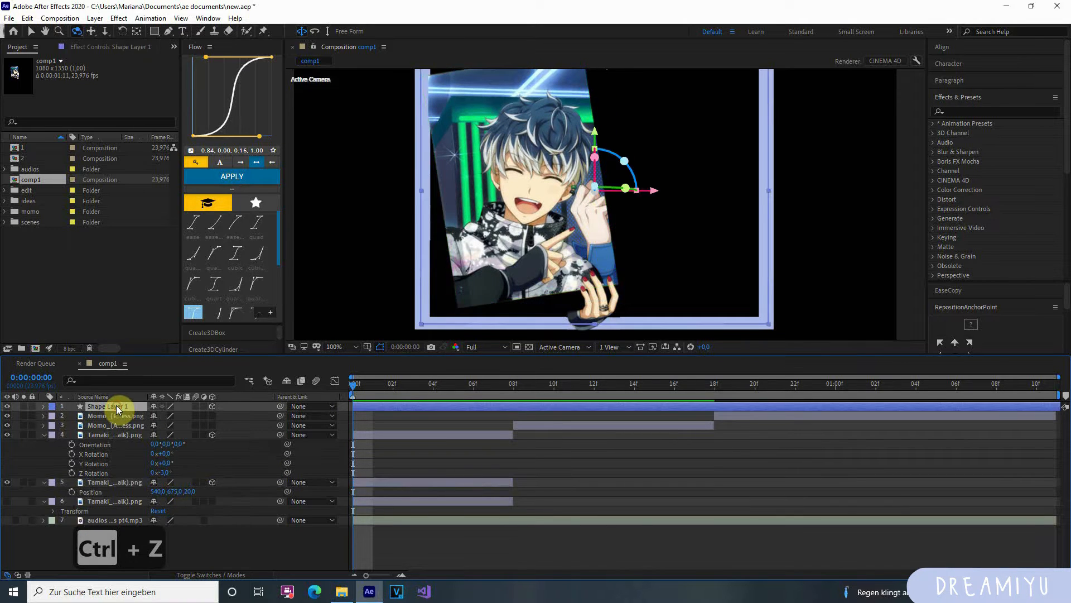
pyautogui.click(43, 407)
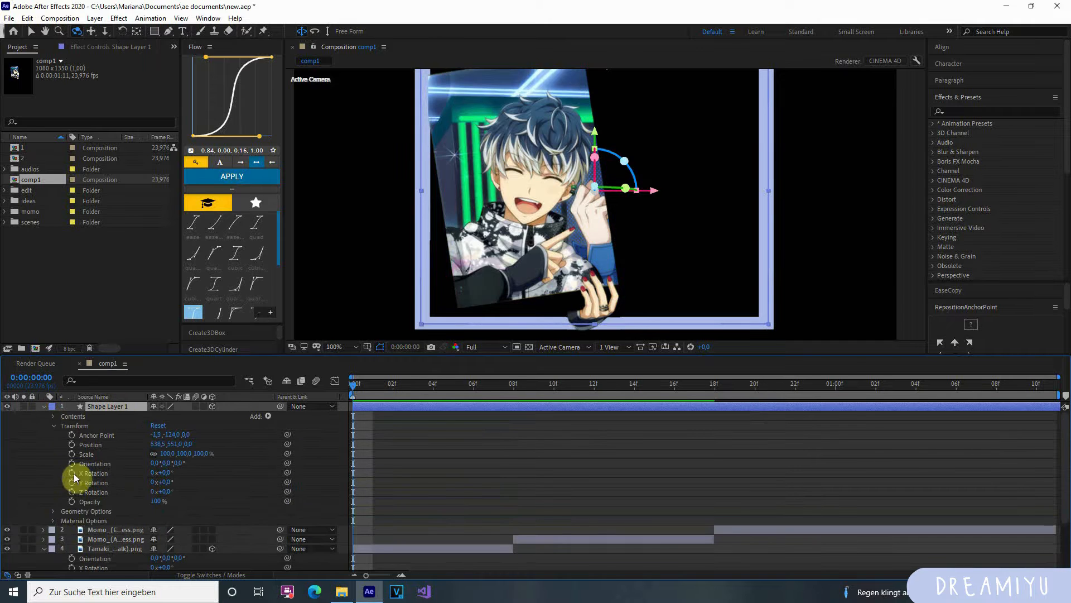
pyautogui.click(53, 512)
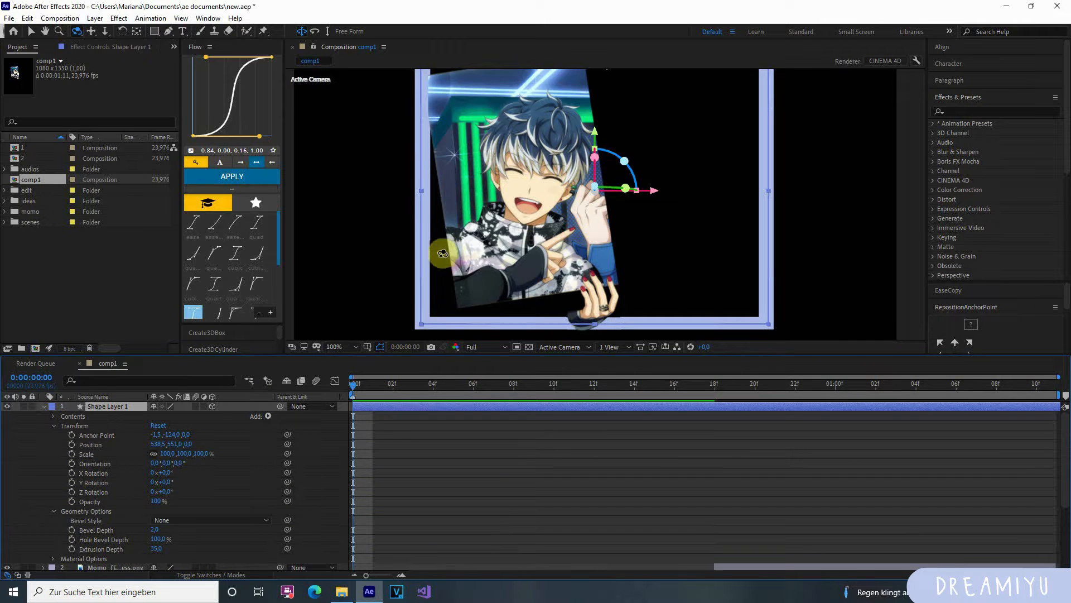
pyautogui.moveTo(438, 237); pyautogui.dragTo(621, 239)
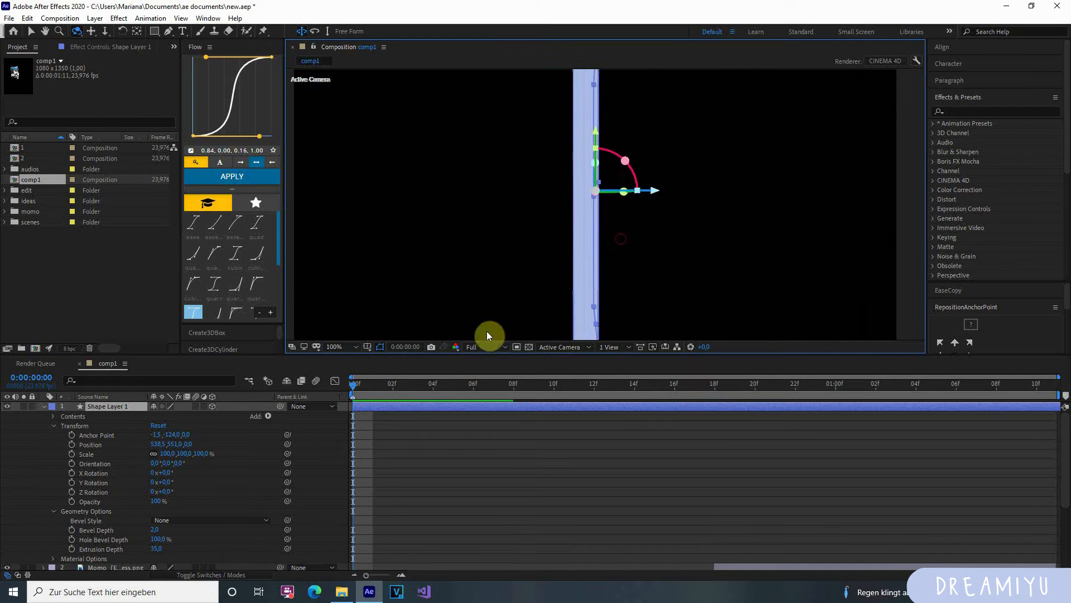
pyautogui.scroll(-1, 167, 519)
pyautogui.click(158, 520)
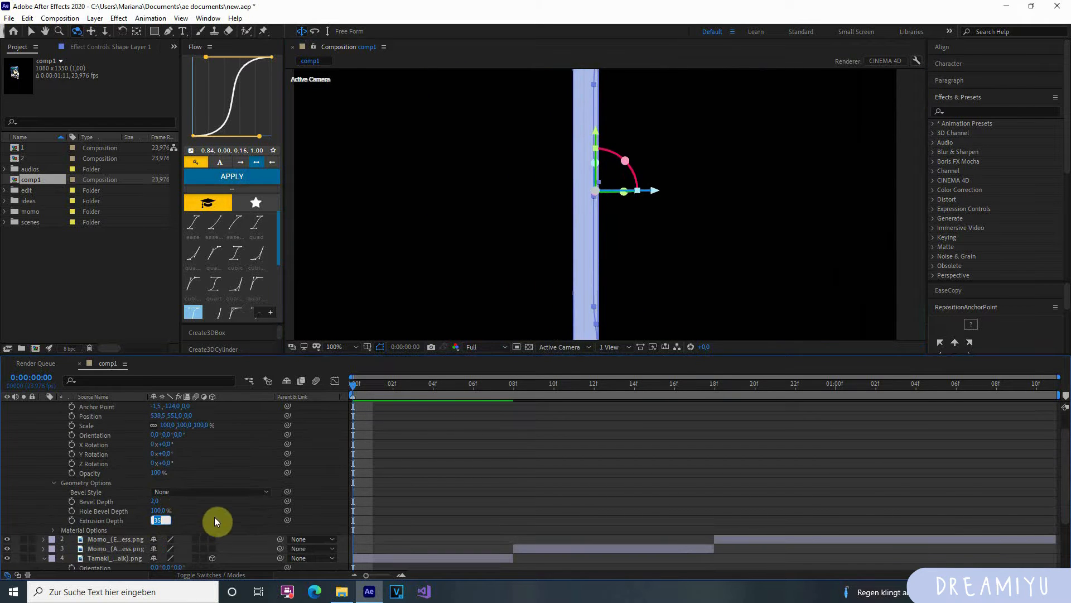
pyautogui.write('40')
pyautogui.press('Return')
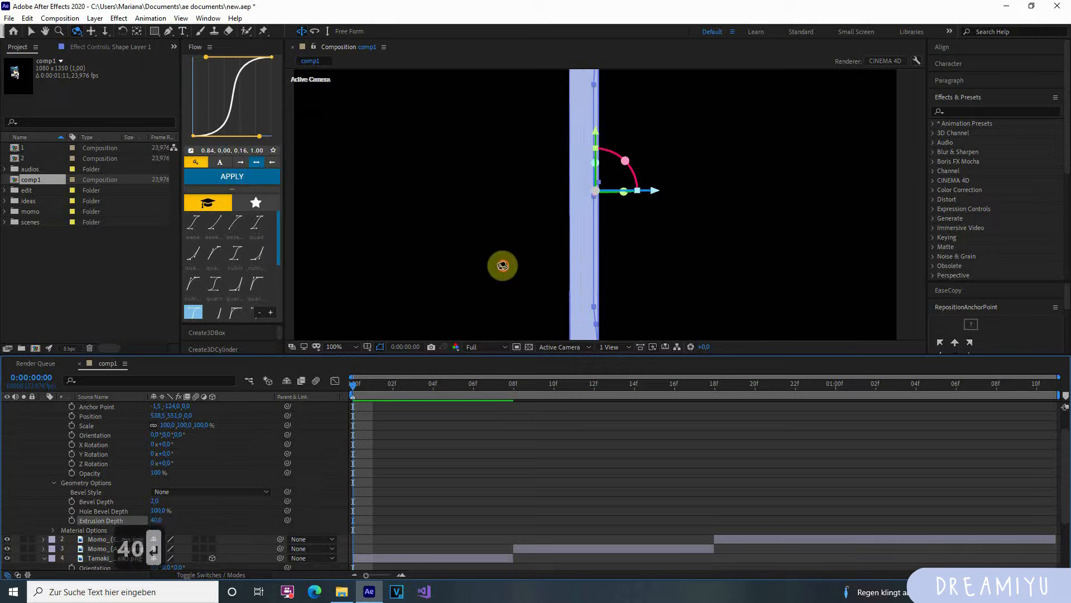
# Step: Try shifting the layer 5 character cutout in depth, and reset its Z position to 20
pyautogui.moveTo(502, 266); pyautogui.dragTo(430, 268)
pyautogui.scroll(-3, 109, 502)
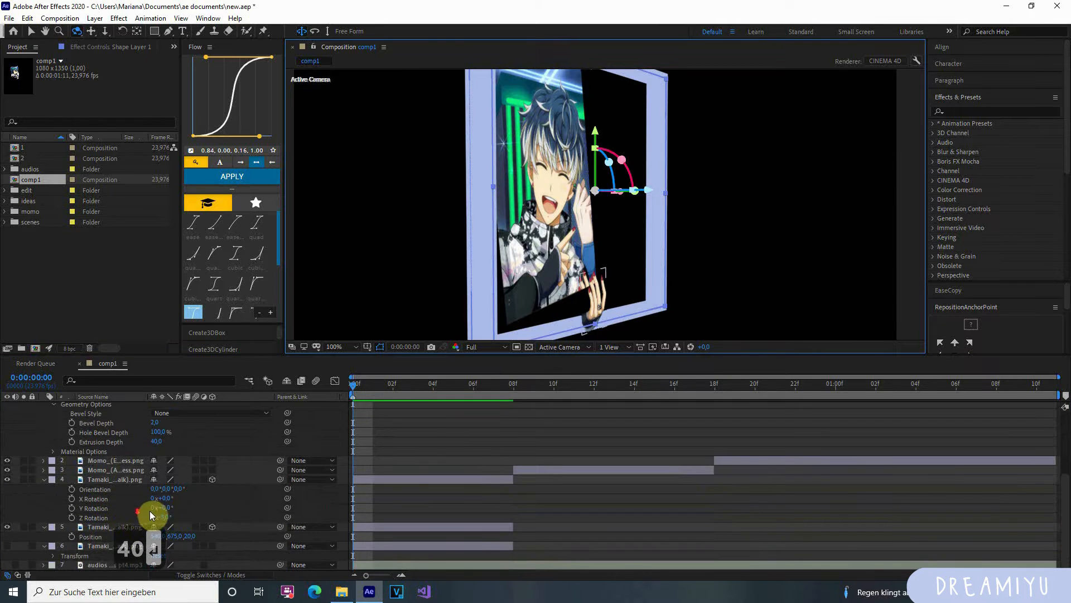
pyautogui.moveTo(192, 536)
pyautogui.mouseDown()
pyautogui.moveTo(213, 537)
pyautogui.moveTo(149, 537)
pyautogui.moveTo(186, 538)
pyautogui.mouseUp()
pyautogui.click(191, 536)
pyautogui.write('20')
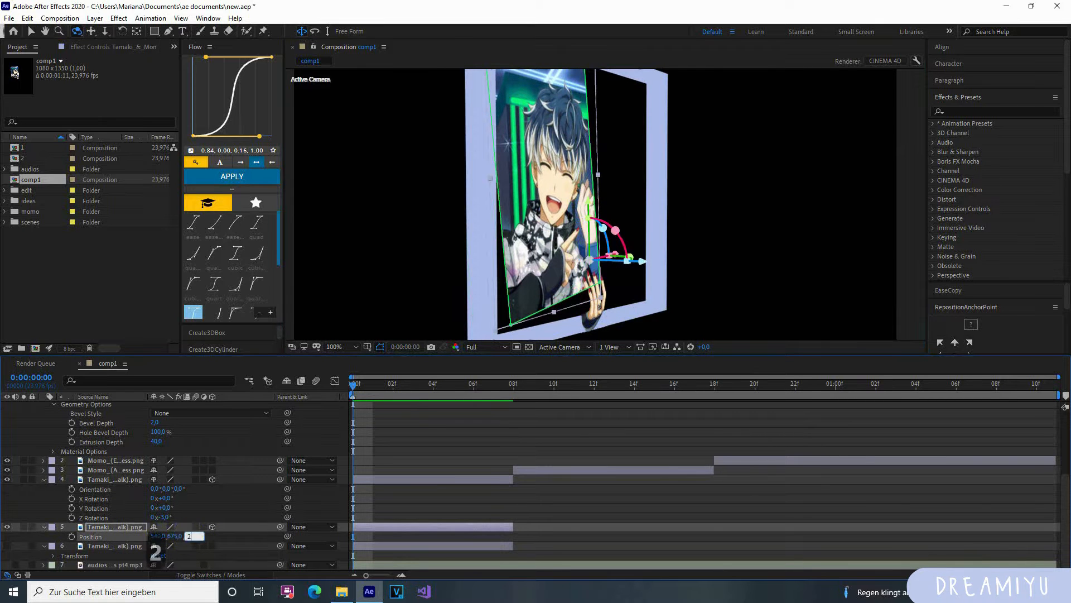
pyautogui.press('Return')
pyautogui.moveTo(388, 284); pyautogui.dragTo(357, 301)
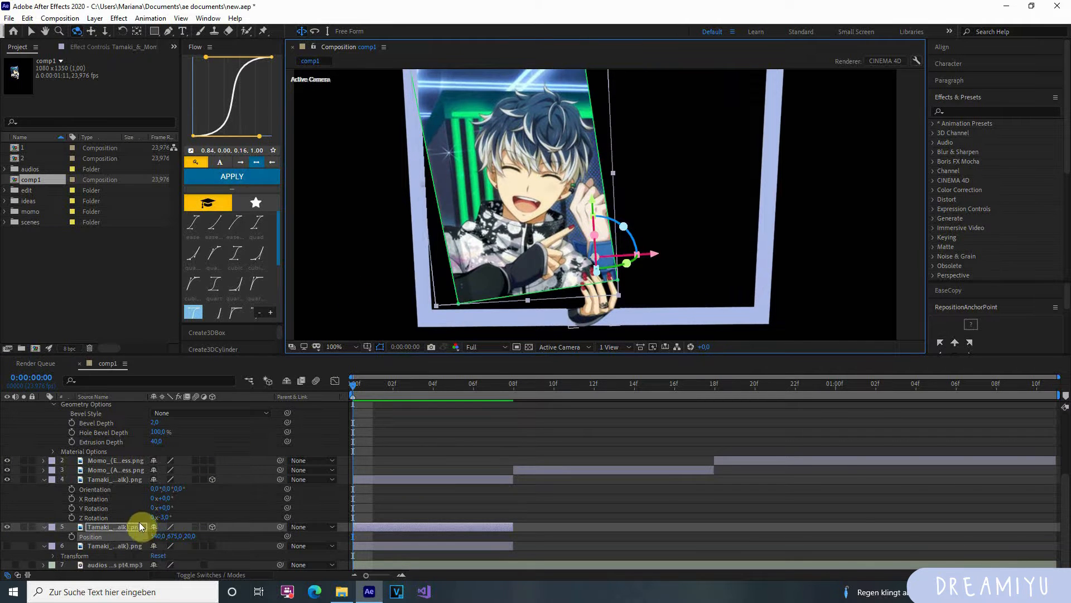
# Step: Bring the hand cutout on layer 4 slightly forward by setting its Z position to -1
pyautogui.click(130, 479)
pyautogui.press('p')
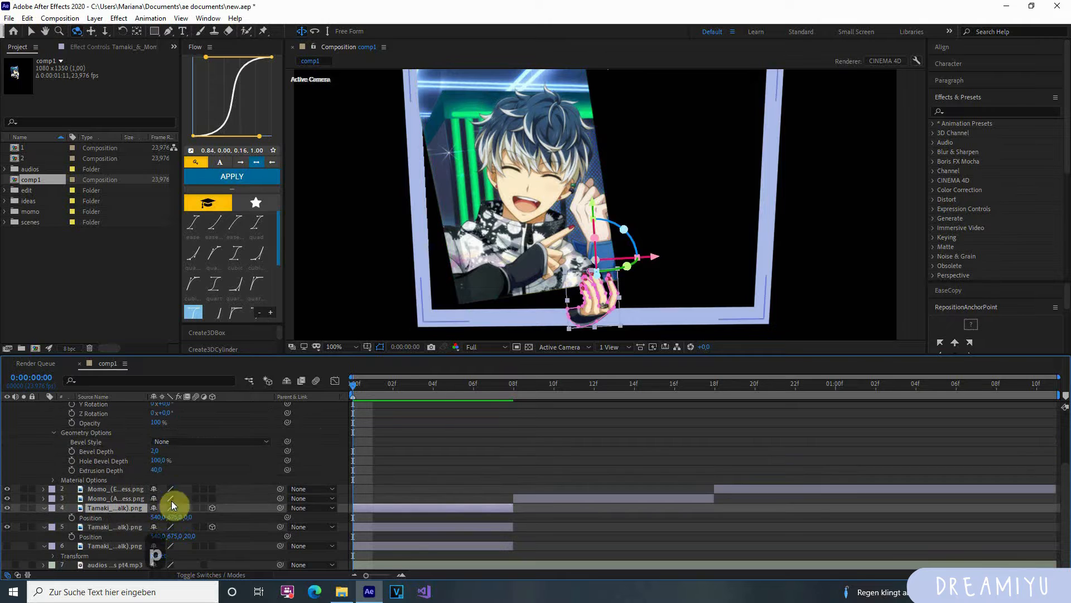
pyautogui.moveTo(512, 295)
pyautogui.mouseDown()
pyautogui.moveTo(581, 346)
pyautogui.moveTo(677, 359)
pyautogui.moveTo(710, 342)
pyautogui.mouseUp()
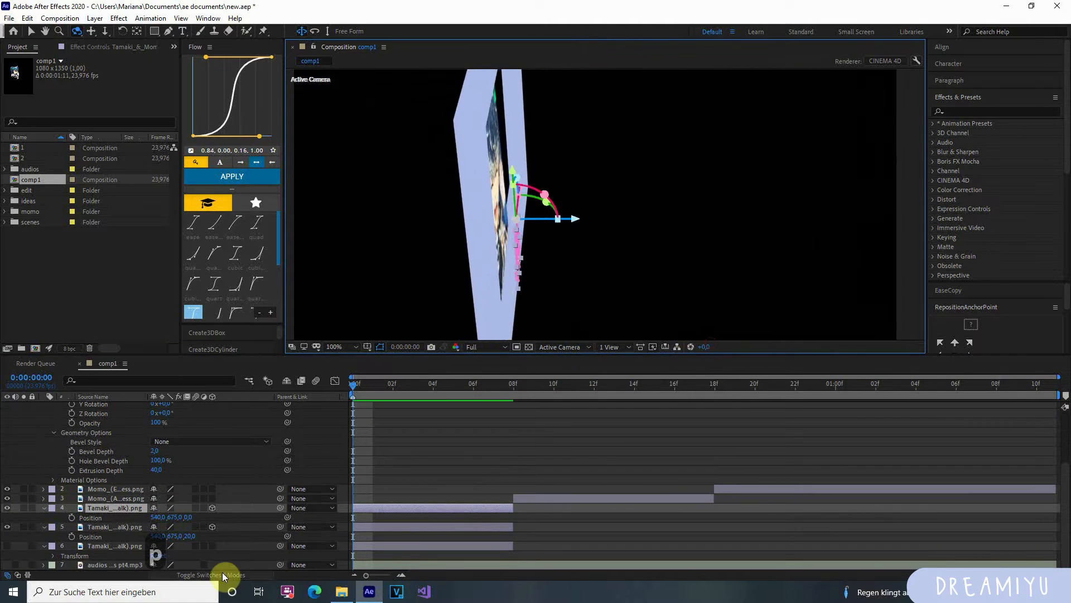
pyautogui.write('-1')
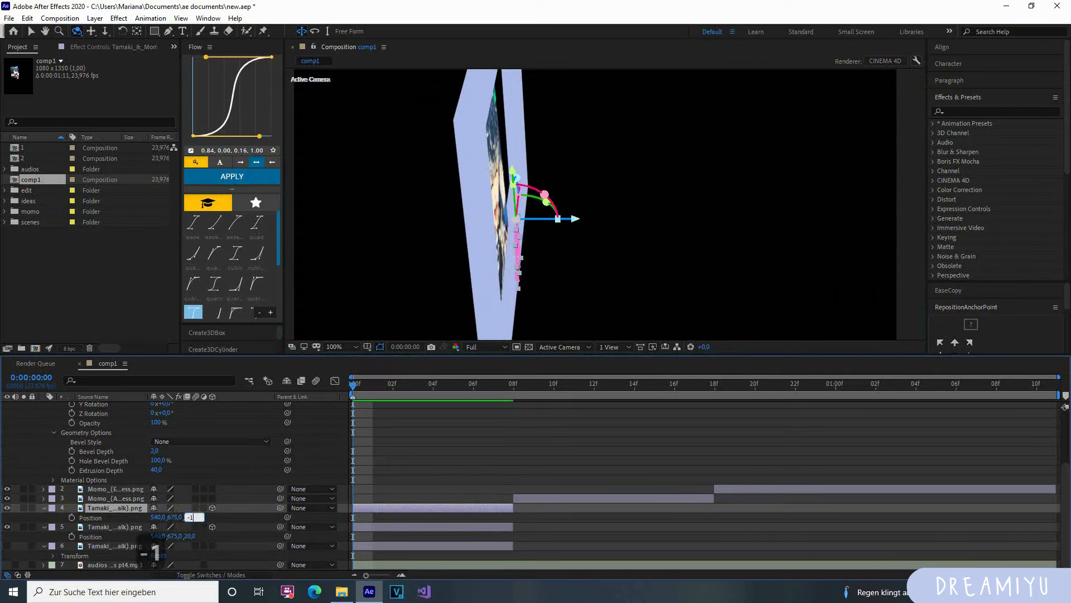
pyautogui.press('Return')
pyautogui.moveTo(575, 296); pyautogui.dragTo(464, 232)
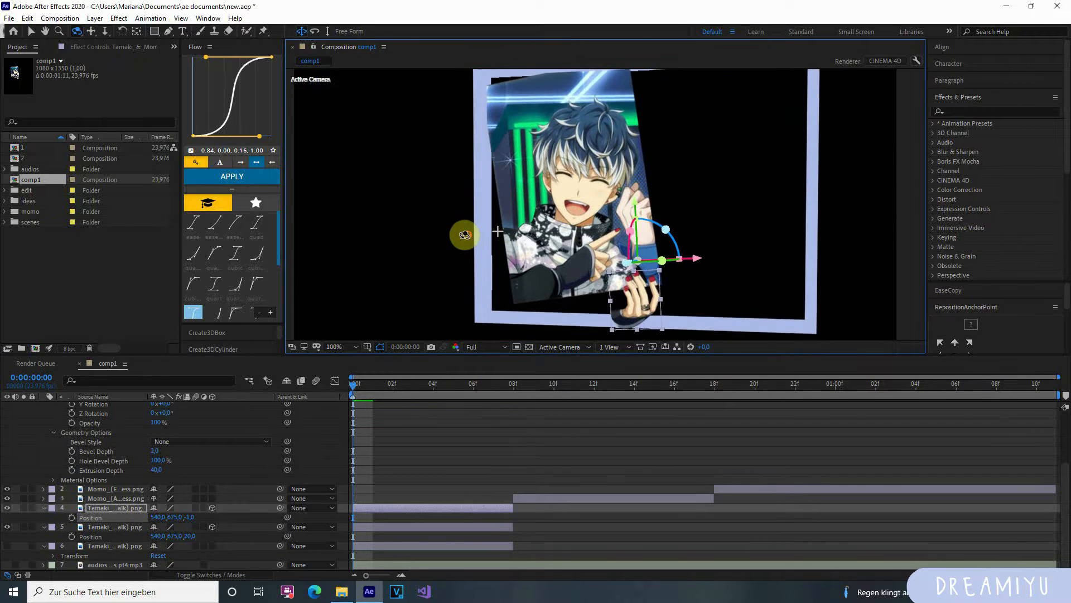
pyautogui.click(124, 544)
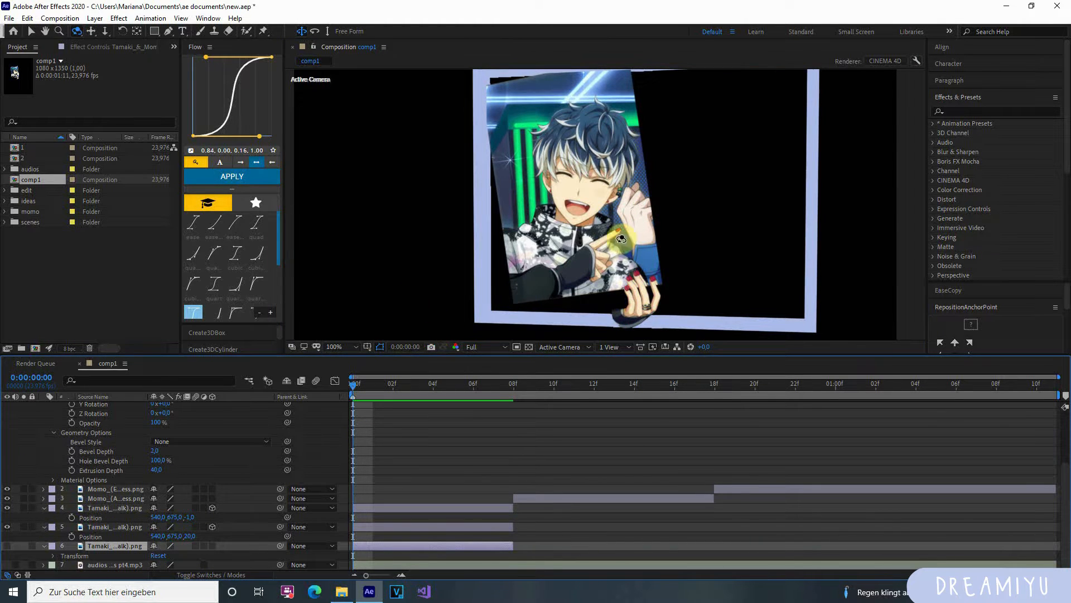
pyautogui.moveTo(539, 265); pyautogui.dragTo(561, 260)
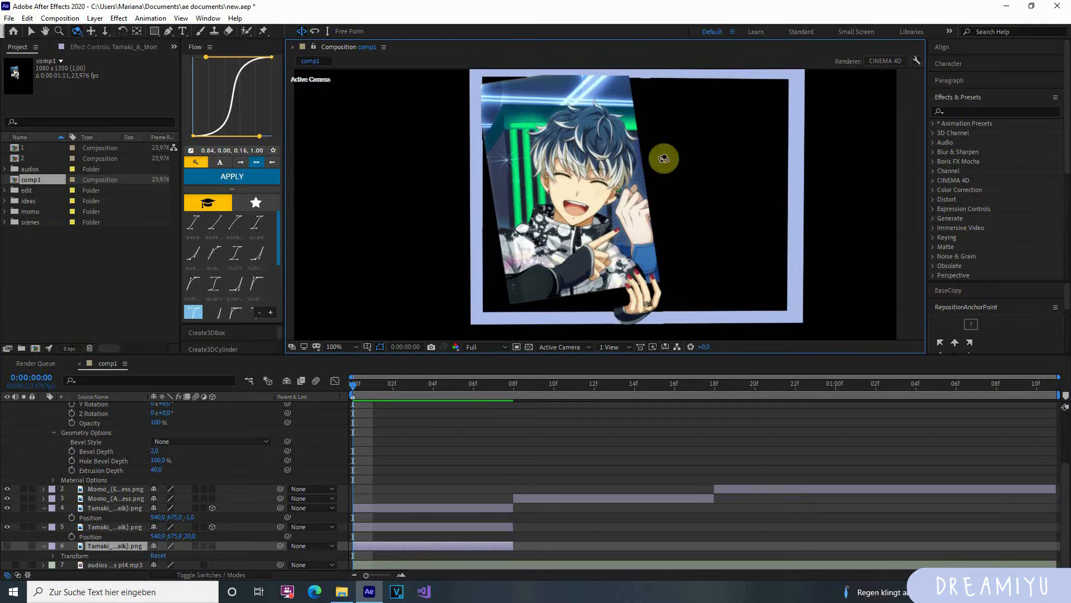
pyautogui.click(107, 527)
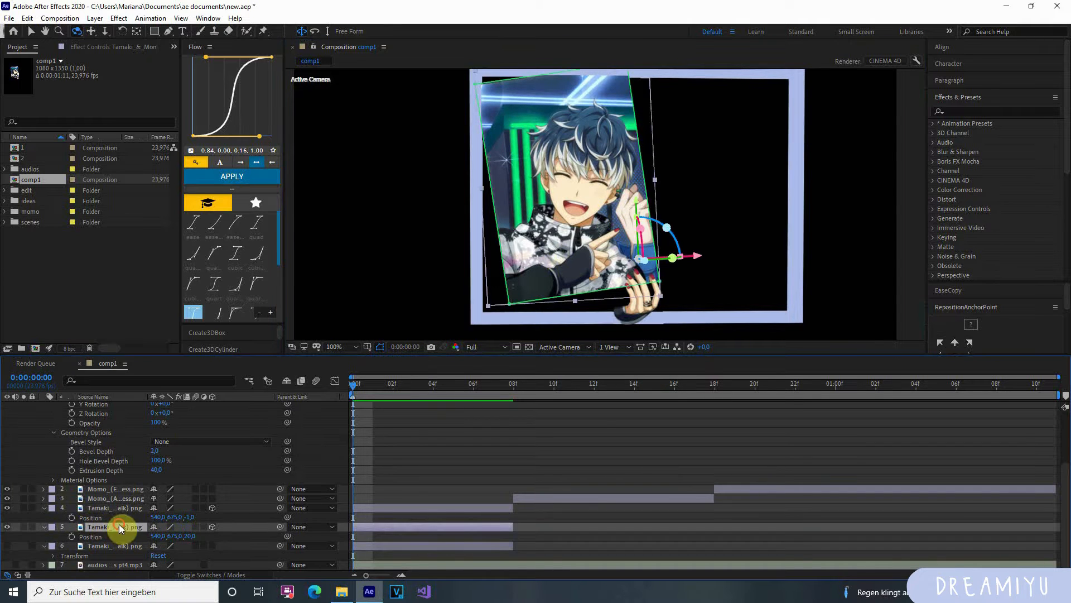
pyautogui.keyDown('ctrl'); pyautogui.click(112, 546); pyautogui.keyUp('ctrl')
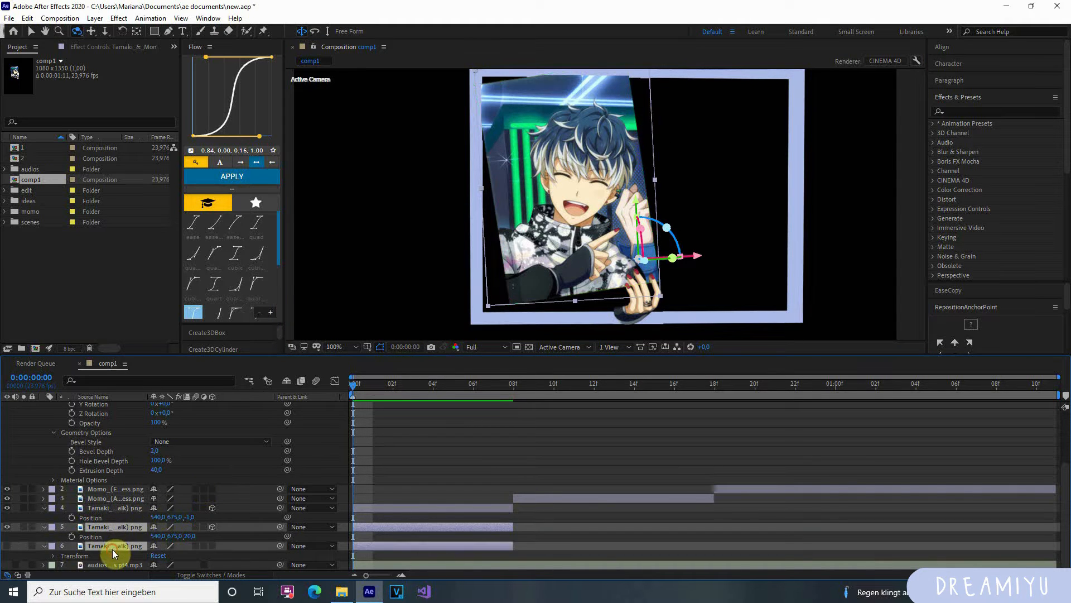
pyautogui.click(474, 534)
# Step: Set the Z rotation of the layer 4 hand and layer 5 character cutouts together to 6°
pyautogui.click(128, 527)
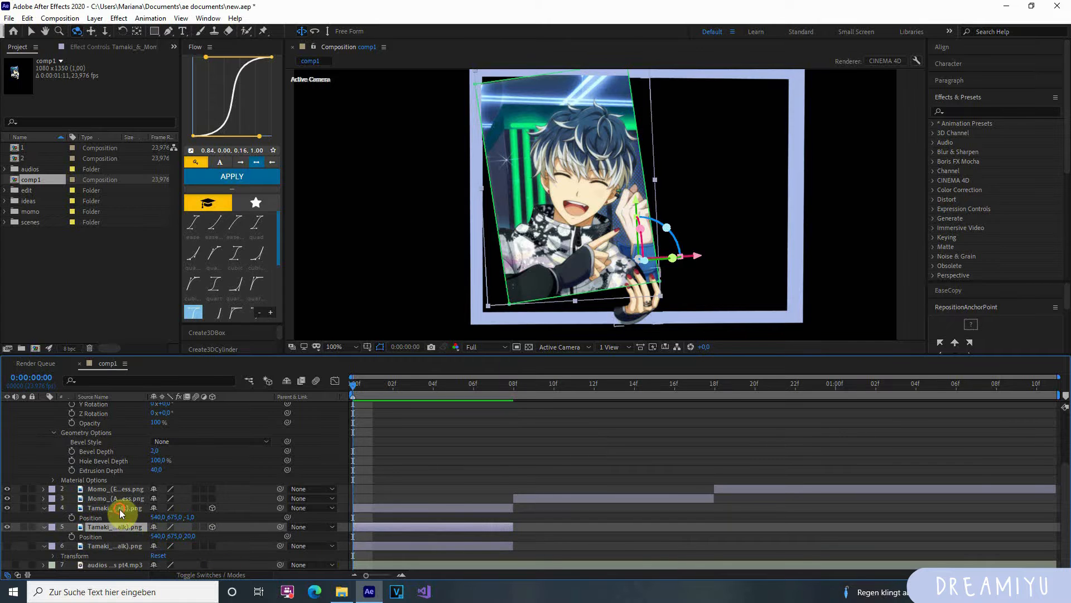
pyautogui.keyDown('ctrl'); pyautogui.click(120, 509); pyautogui.keyUp('ctrl')
pyautogui.press('r')
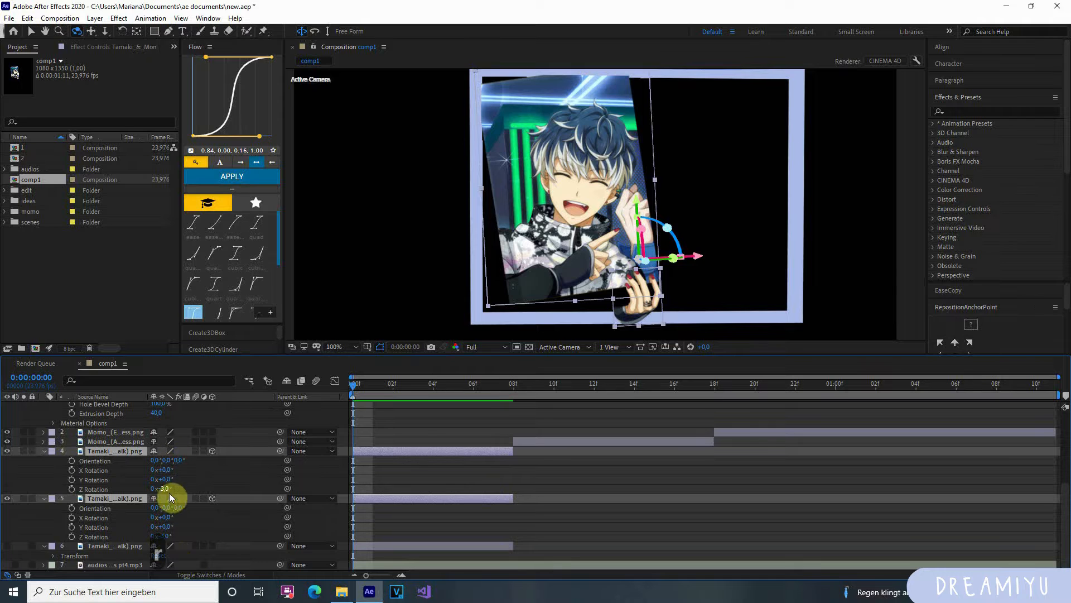
pyautogui.moveTo(166, 488); pyautogui.dragTo(171, 487)
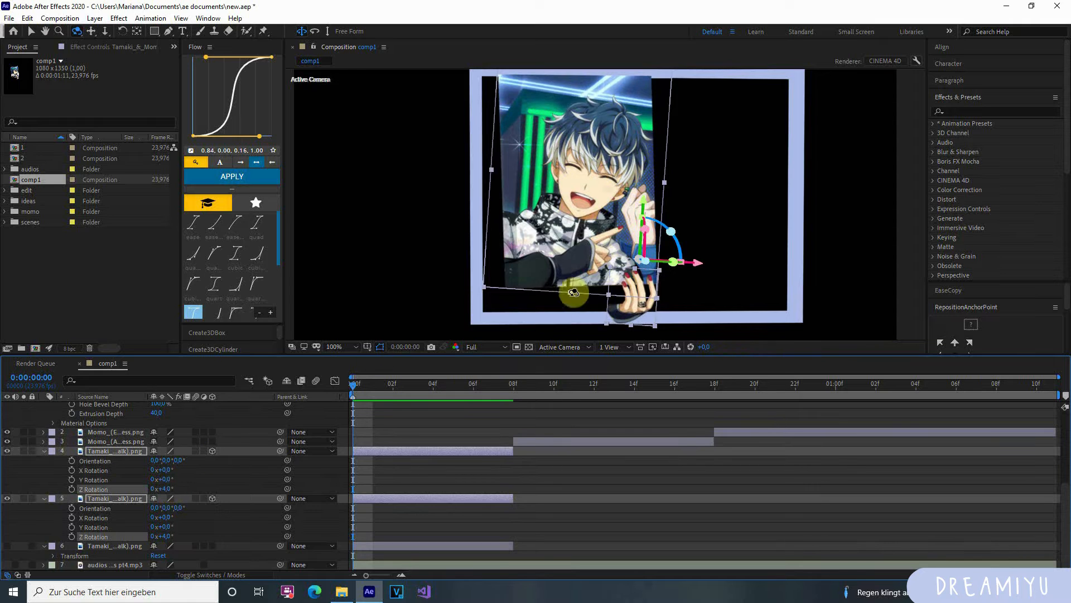
pyautogui.press('h')
pyautogui.moveTo(523, 226); pyautogui.dragTo(494, 239)
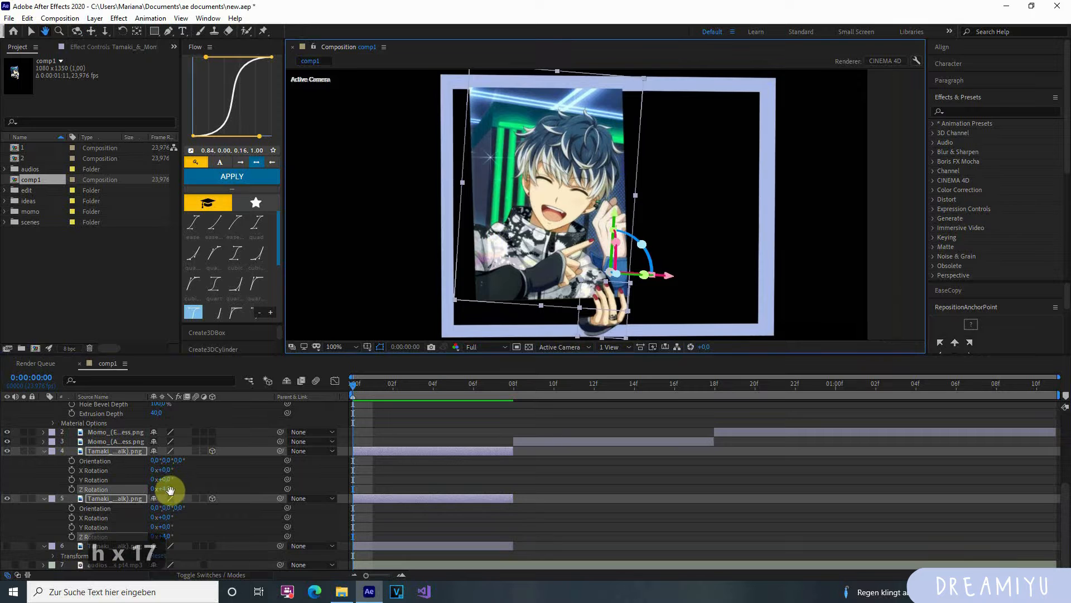
pyautogui.press('v')
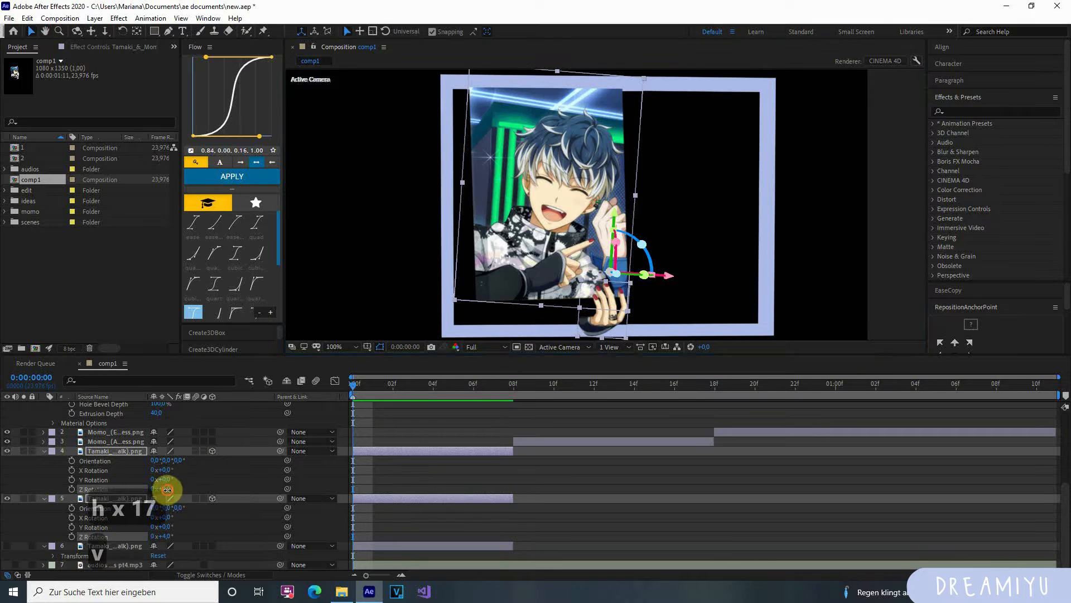
pyautogui.moveTo(167, 490); pyautogui.dragTo(169, 490)
pyautogui.click(169, 488)
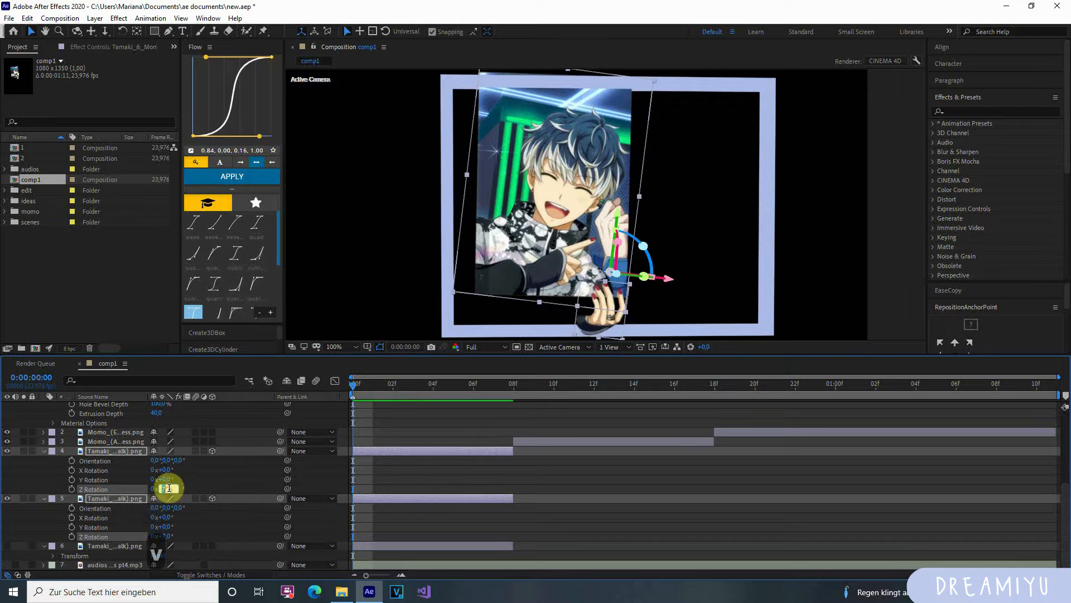
pyautogui.write('6')
pyautogui.press('Return')
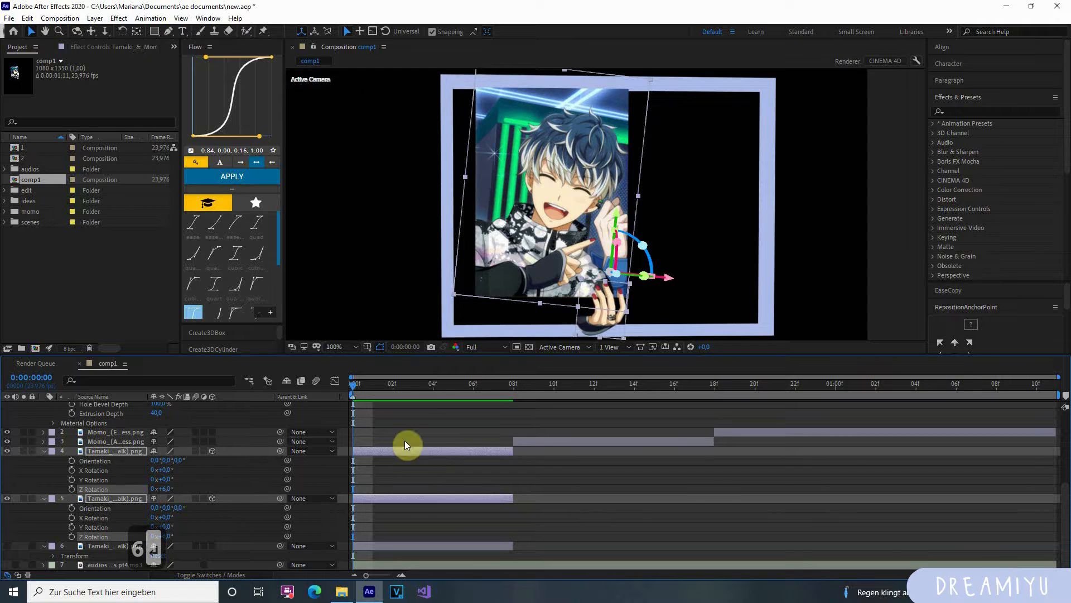
# Step: Reposition the hand and character cutouts together to X 505 and Y 711, keeping their separate depths
pyautogui.press('p')
pyautogui.moveTo(177, 517); pyautogui.dragTo(143, 521)
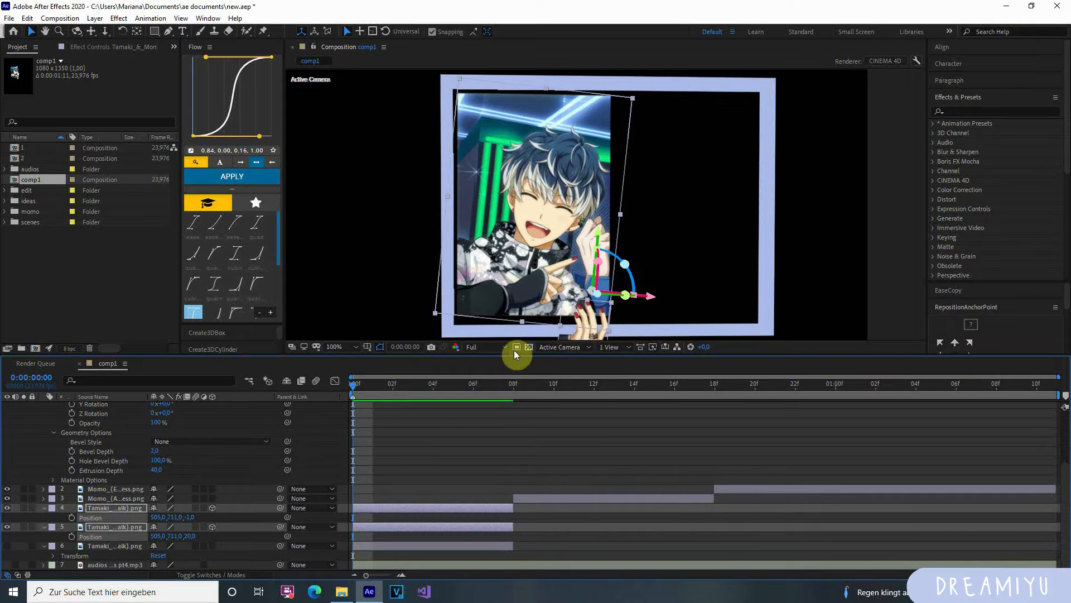
pyautogui.click(559, 347)
pyautogui.click(550, 360)
pyautogui.scroll(-4, 564, 284)
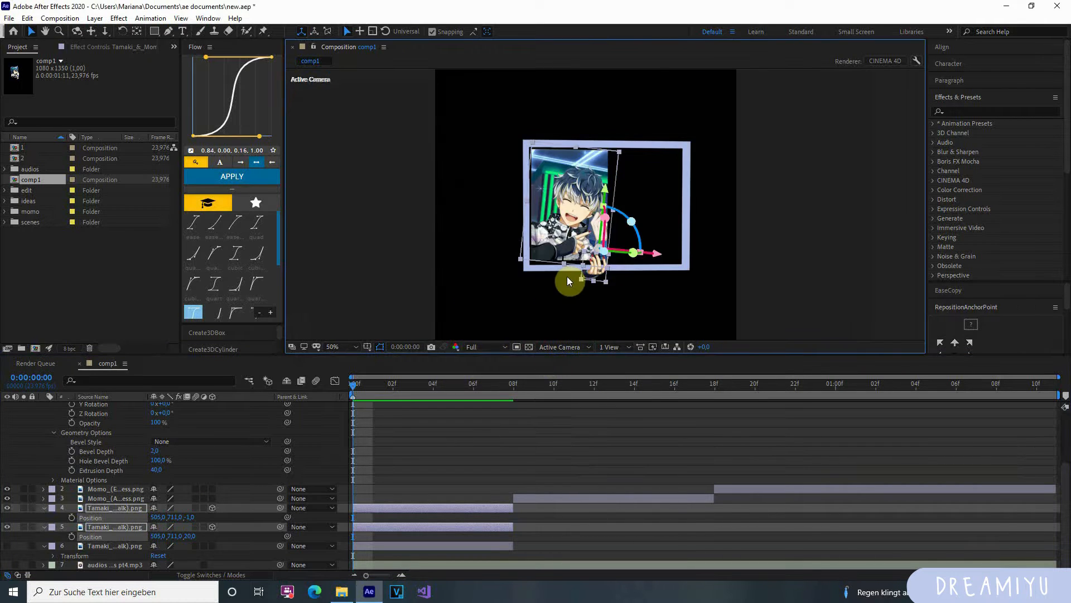
pyautogui.scroll(2, 565, 301)
pyautogui.click(565, 346)
pyautogui.click(569, 449)
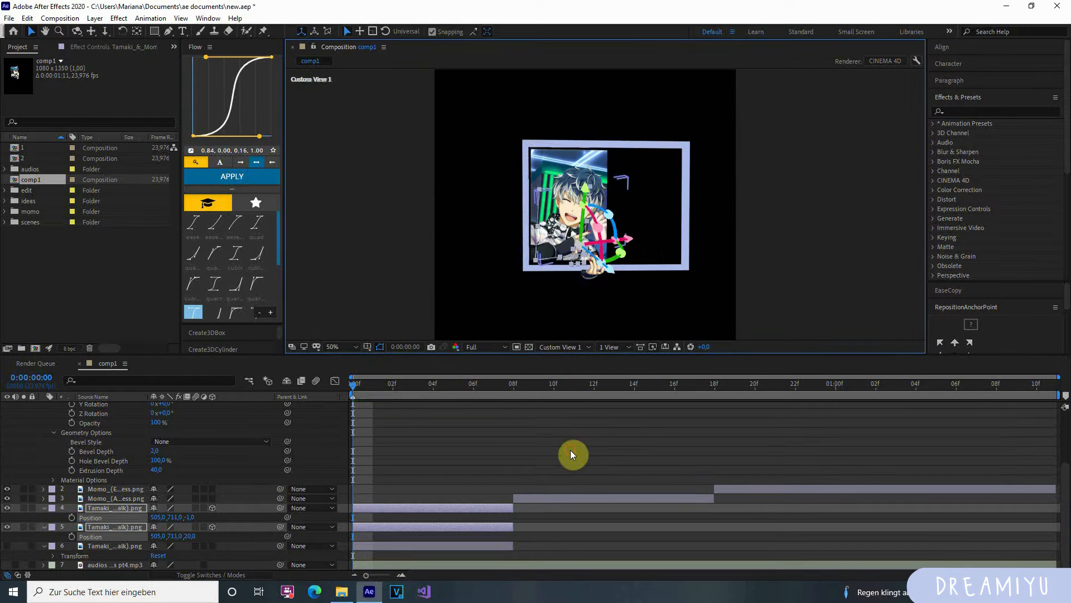
pyautogui.click(560, 346)
pyautogui.click(568, 358)
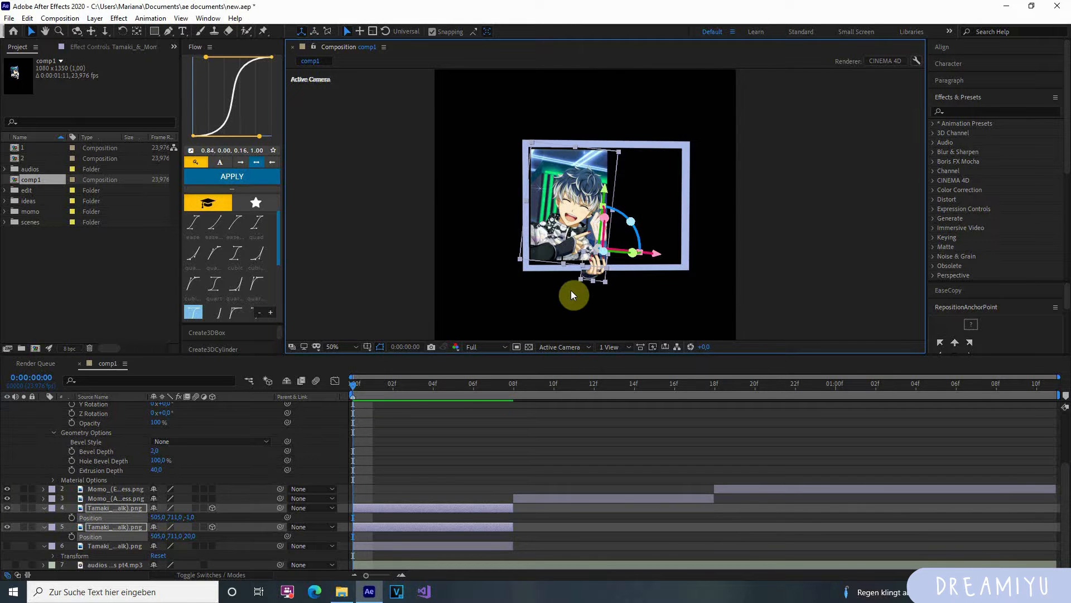
pyautogui.press('c')
pyautogui.moveTo(531, 258); pyautogui.dragTo(556, 262)
pyautogui.hotkey('ctrl', 'z')
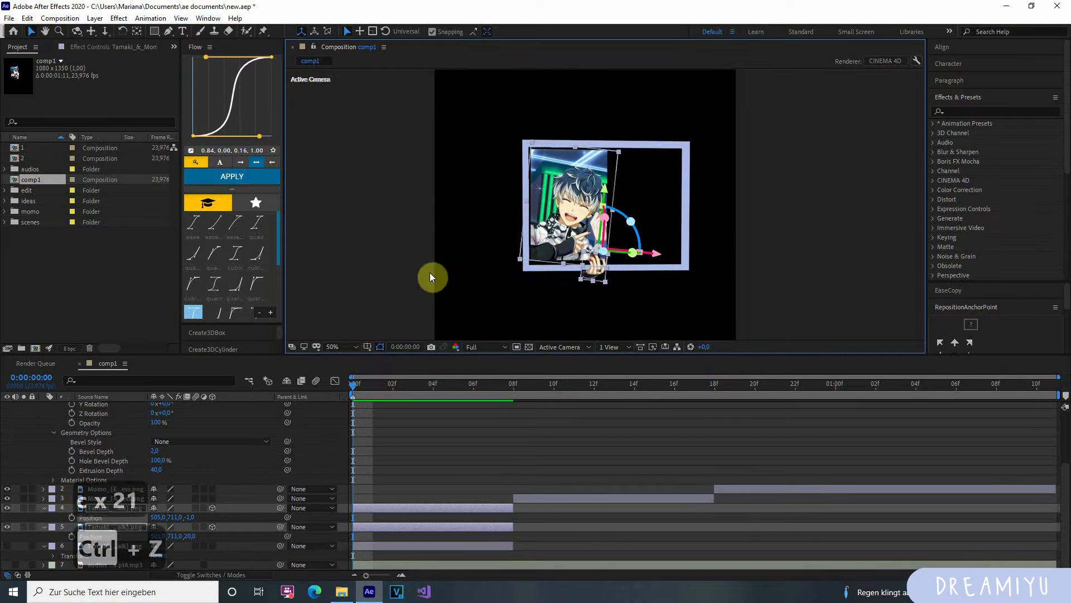
# Step: Add a new camera layer to comp1
pyautogui.click(103, 21)
pyautogui.click(104, 20)
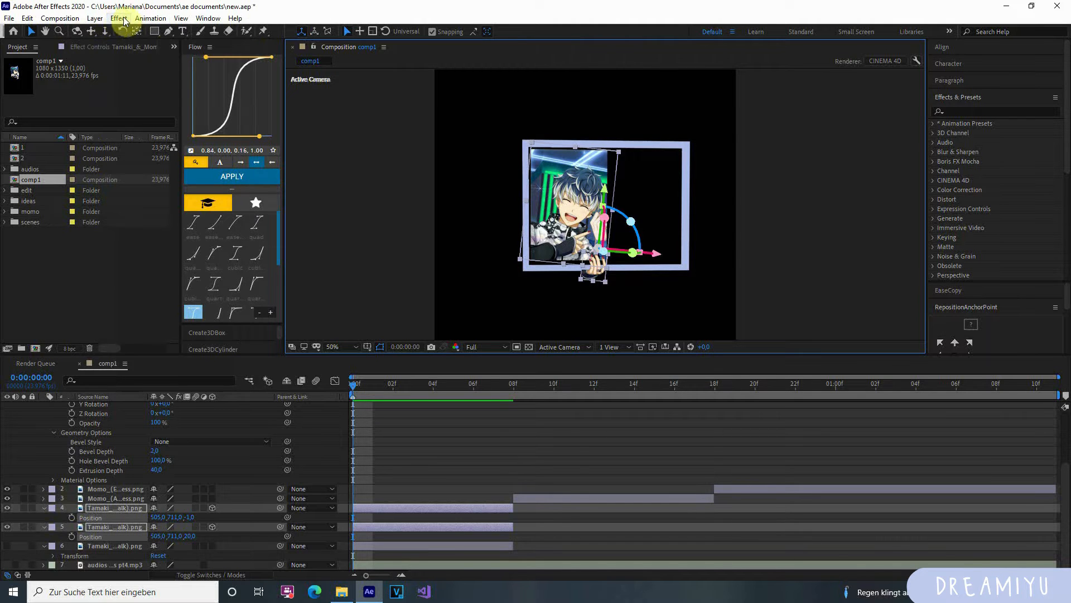
pyautogui.click(94, 18)
pyautogui.moveTo(112, 31)
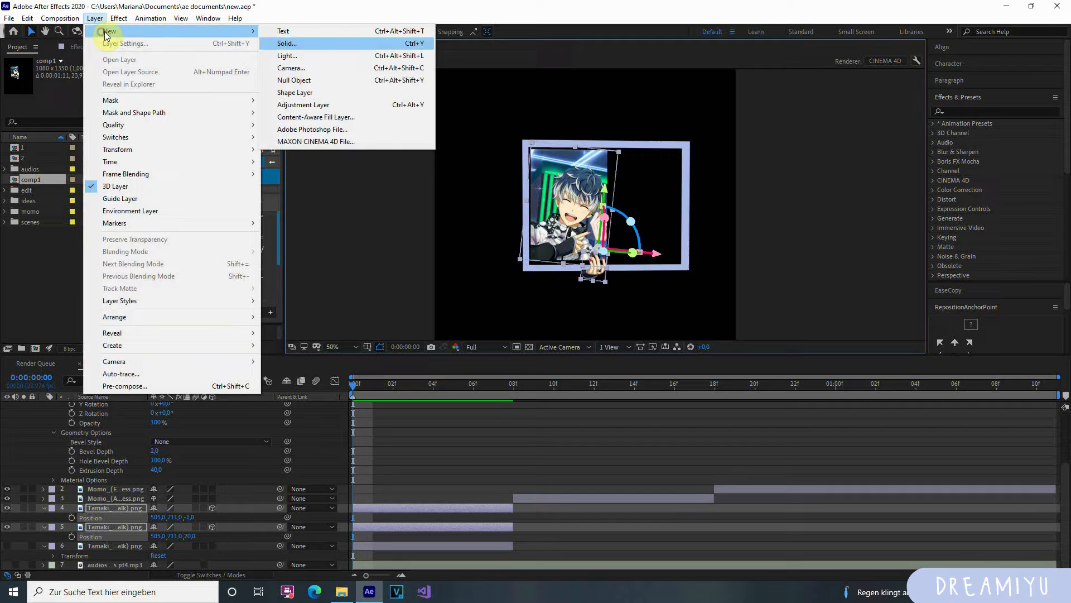
pyautogui.click(297, 69)
pyautogui.click(654, 416)
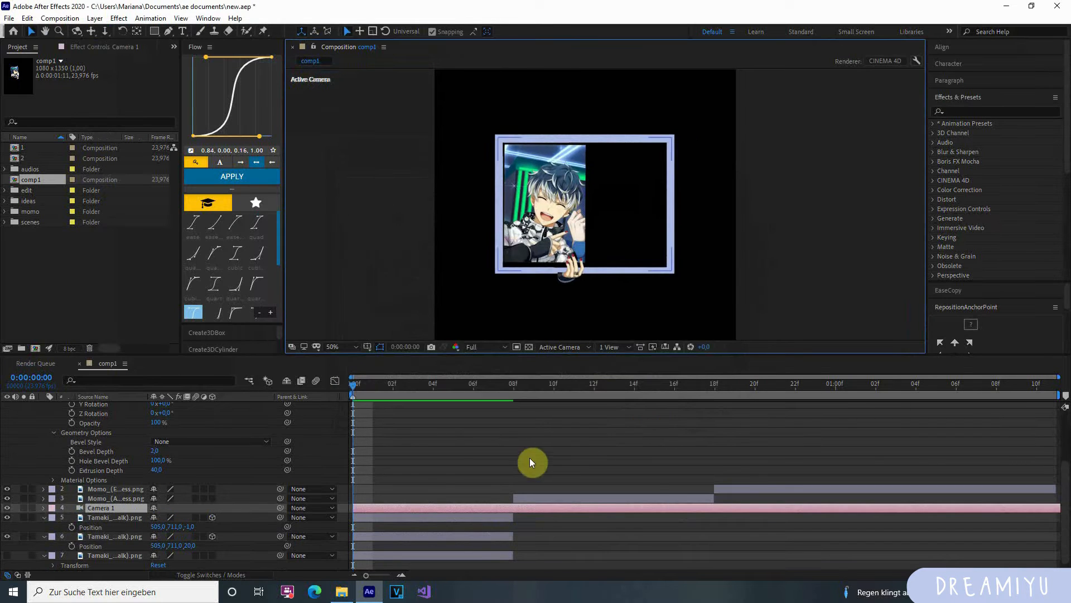
pyautogui.press('BackSpace')
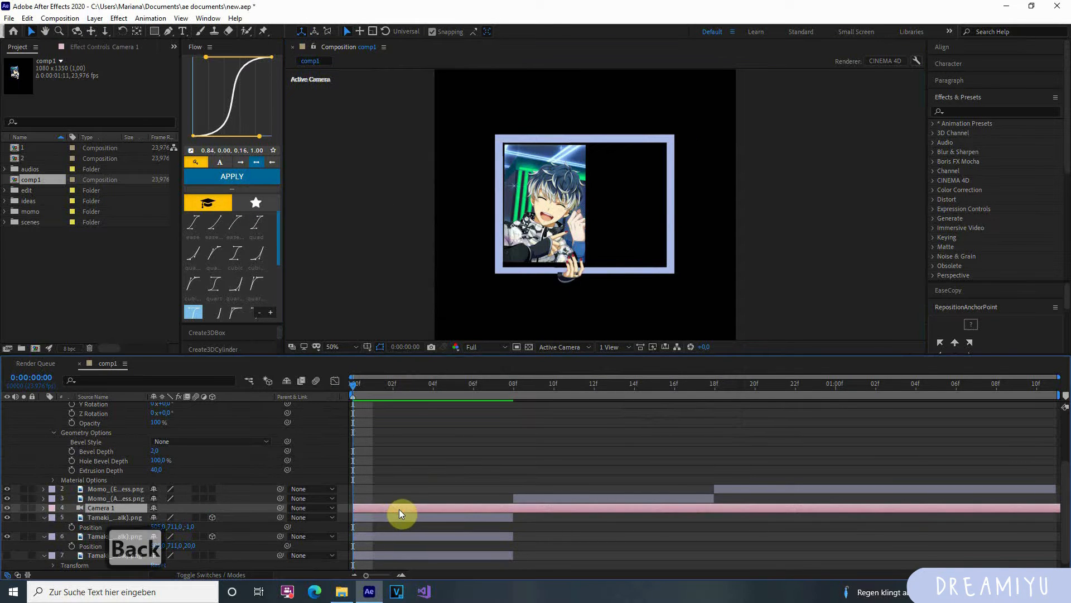
pyautogui.hotkey('ctrl', 'z')
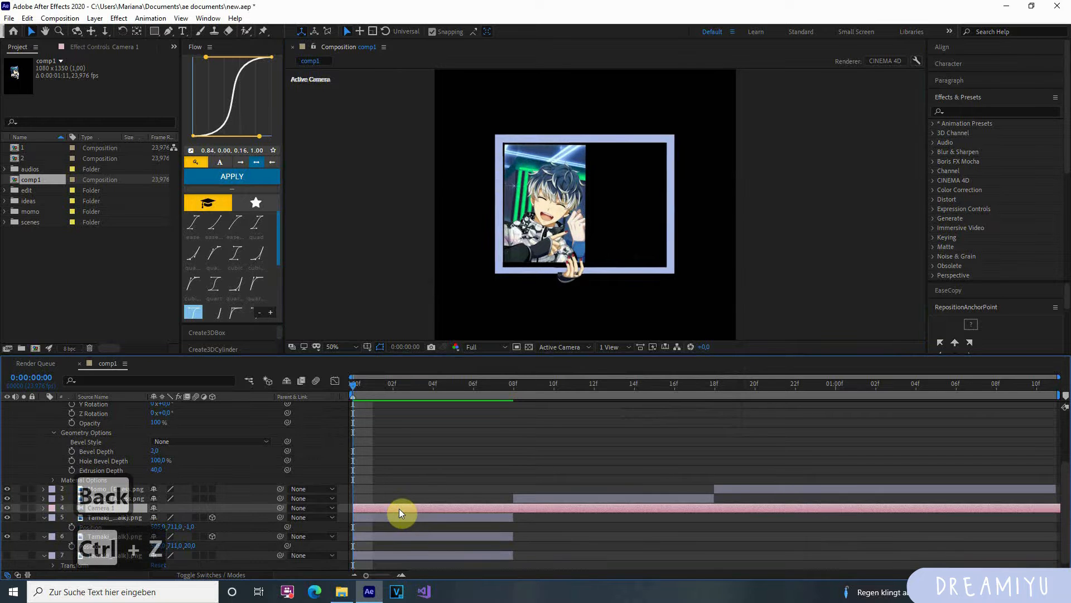
pyautogui.click(573, 348)
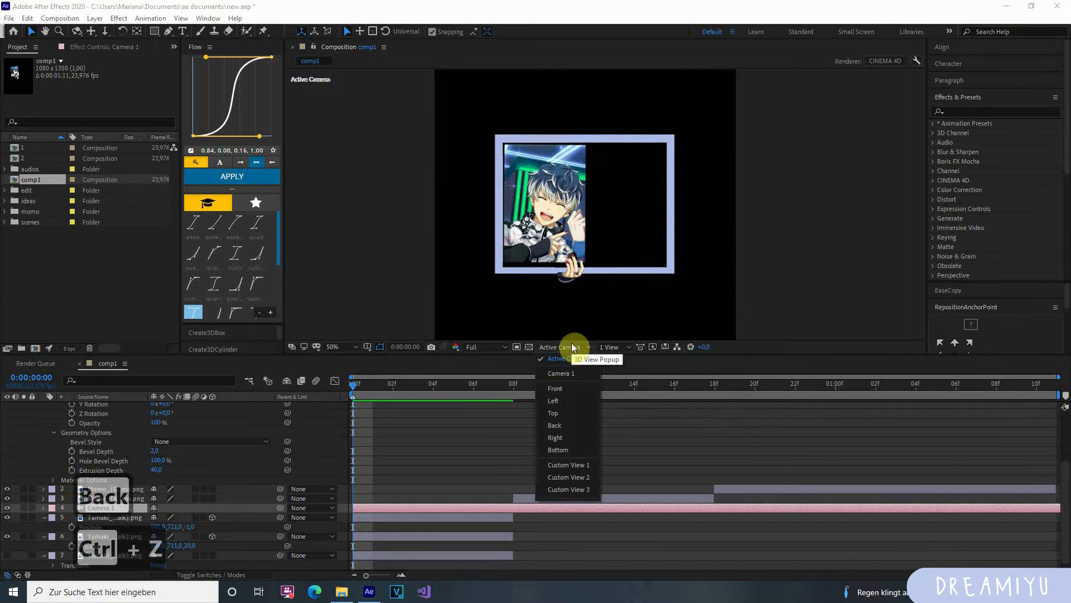
pyautogui.click(426, 457)
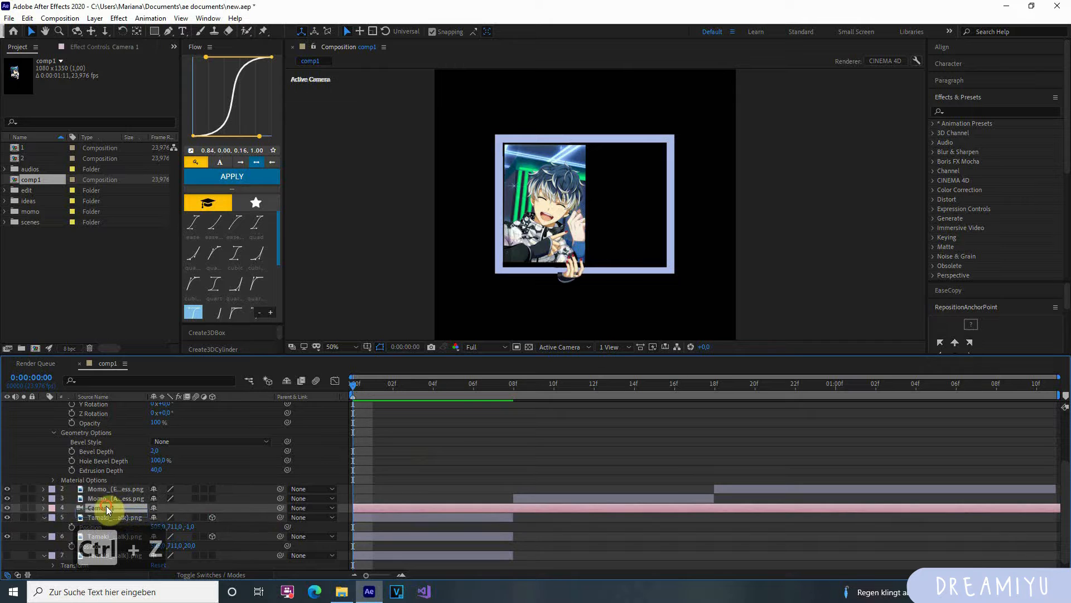
# Step: Move the Camera 1 layer down the stack to sit directly below the hidden image layer
pyautogui.moveTo(106, 507); pyautogui.dragTo(106, 561)
pyautogui.click(510, 472)
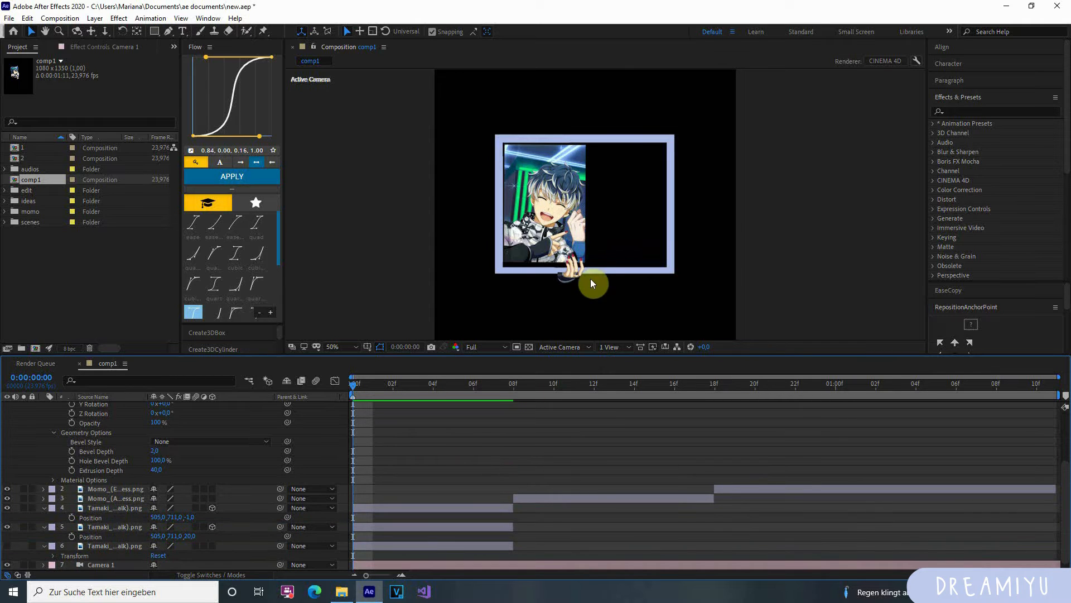
pyautogui.scroll(-2, 576, 261)
pyautogui.scroll(2, 576, 262)
pyautogui.scroll(-2, 576, 259)
pyautogui.scroll(2, 571, 262)
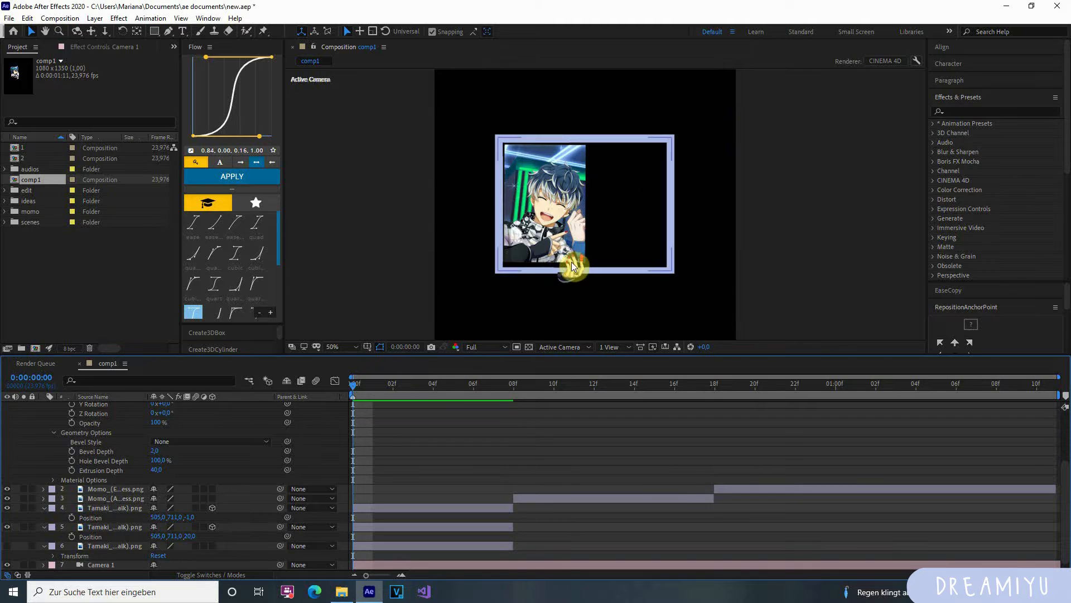
# Step: Turn on the proportional grid overlay in the composition viewer
pyautogui.click(366, 345)
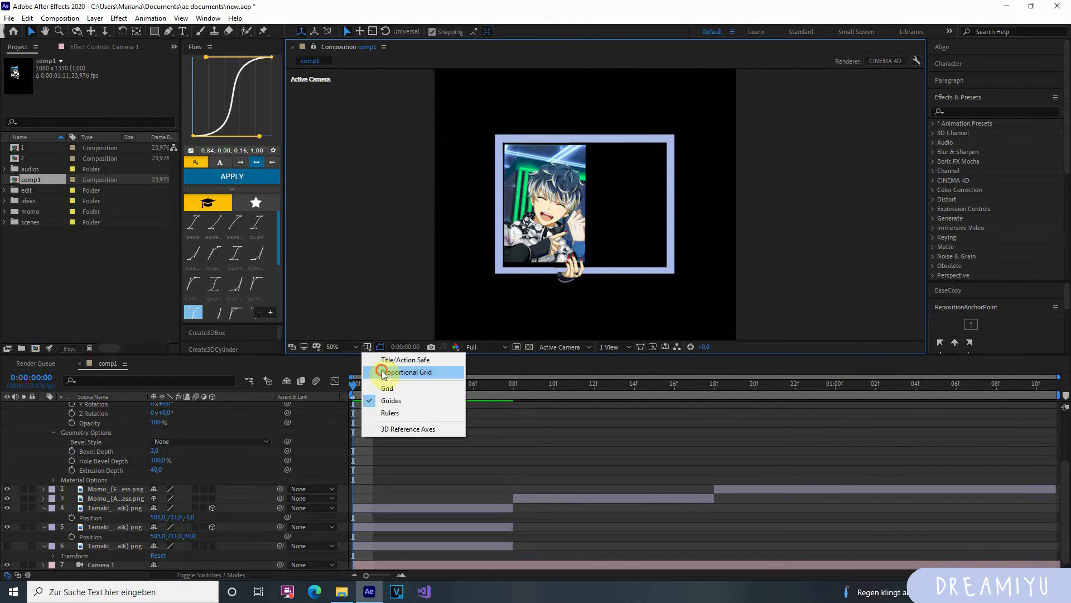
pyautogui.click(384, 372)
pyautogui.scroll(2, 554, 283)
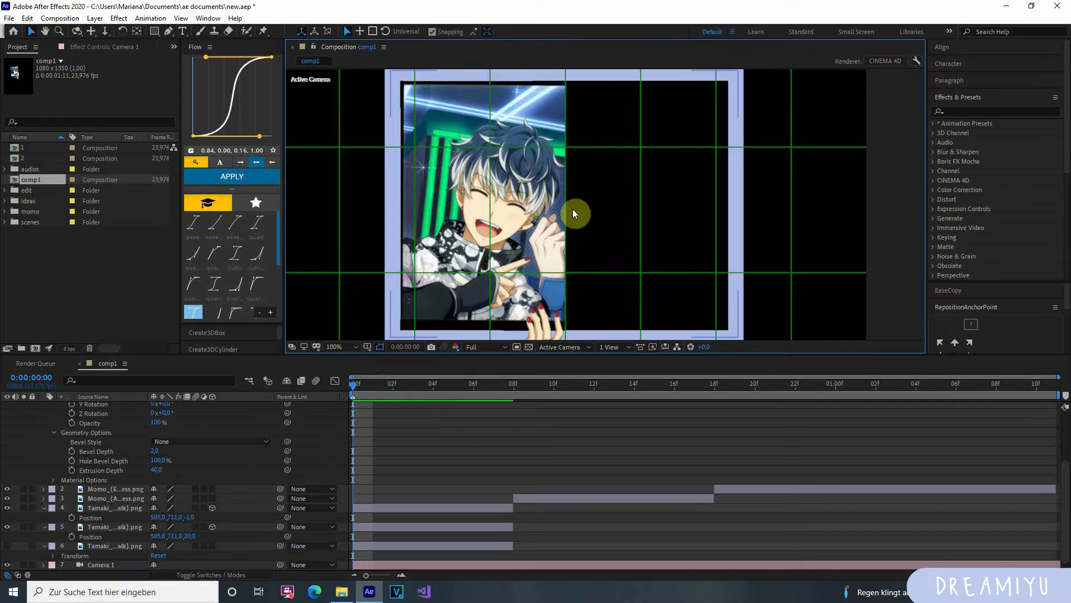
# Step: Examine how the frame's upper and lower edges and the cutouts line up with the proportional grid
pyautogui.press('h')
pyautogui.moveTo(572, 216); pyautogui.dragTo(533, 174)
pyautogui.press('h')
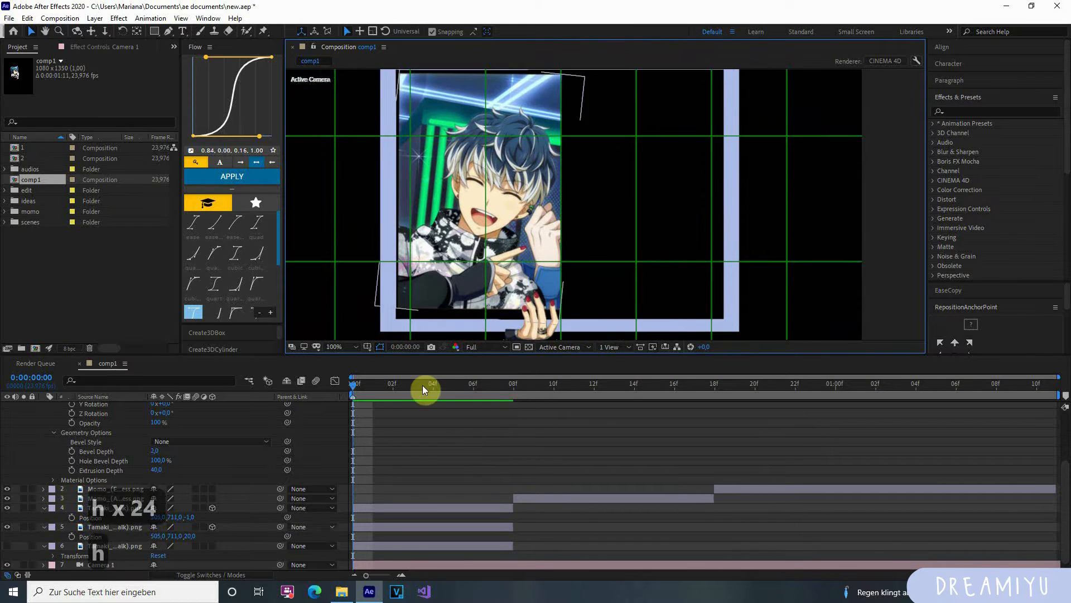
pyautogui.press('h')
pyautogui.moveTo(448, 94); pyautogui.dragTo(447, 125)
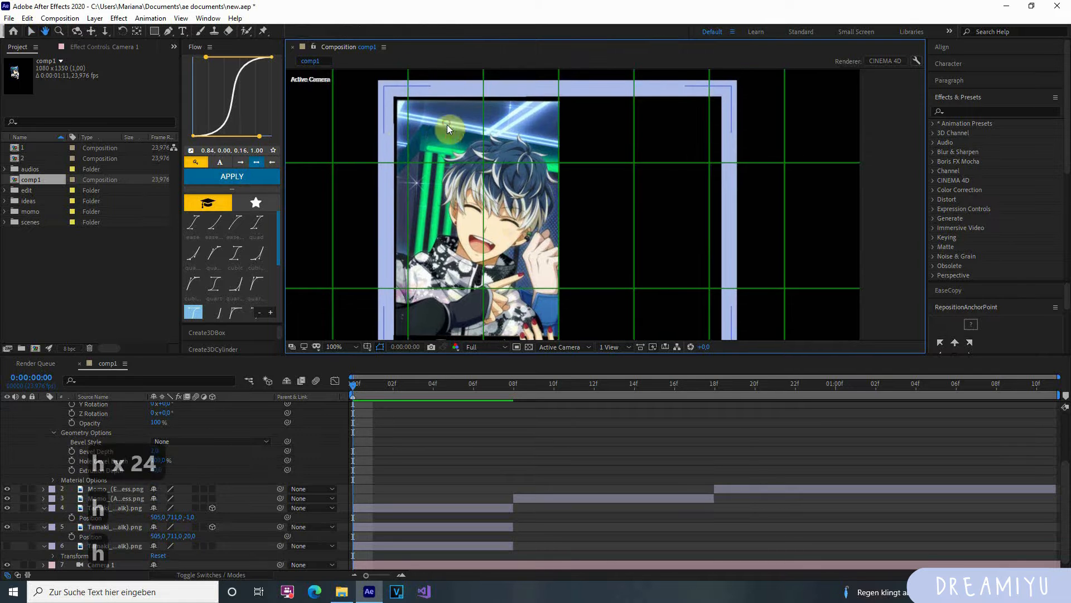
pyautogui.press('h')
pyautogui.moveTo(484, 245); pyautogui.dragTo(494, 173)
pyautogui.press('h')
pyautogui.press('h')
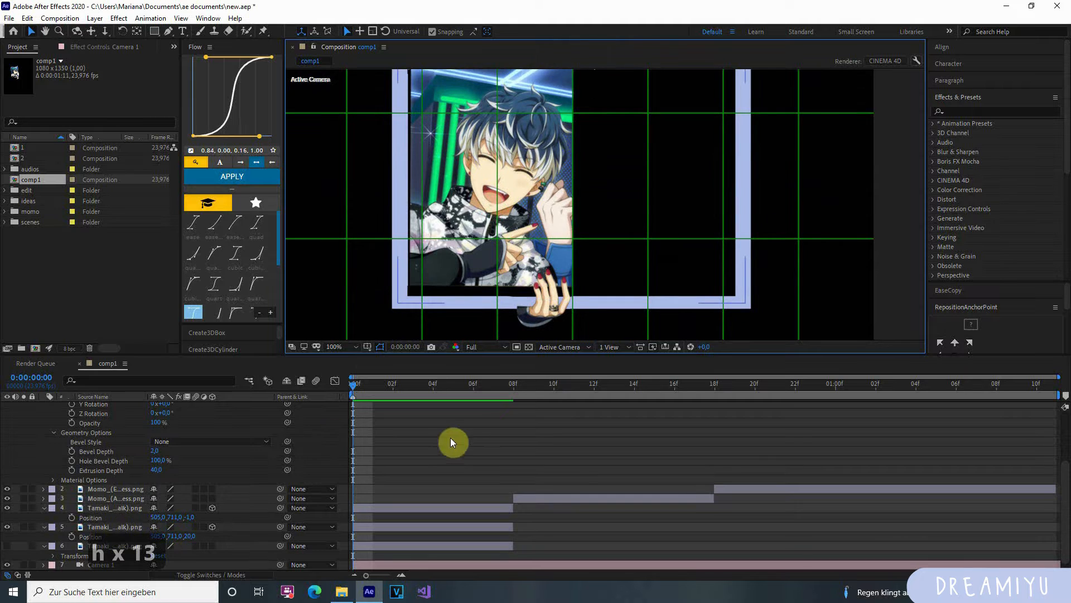
pyautogui.scroll(3, 454, 447)
pyautogui.press('h')
pyautogui.moveTo(518, 241); pyautogui.dragTo(519, 303)
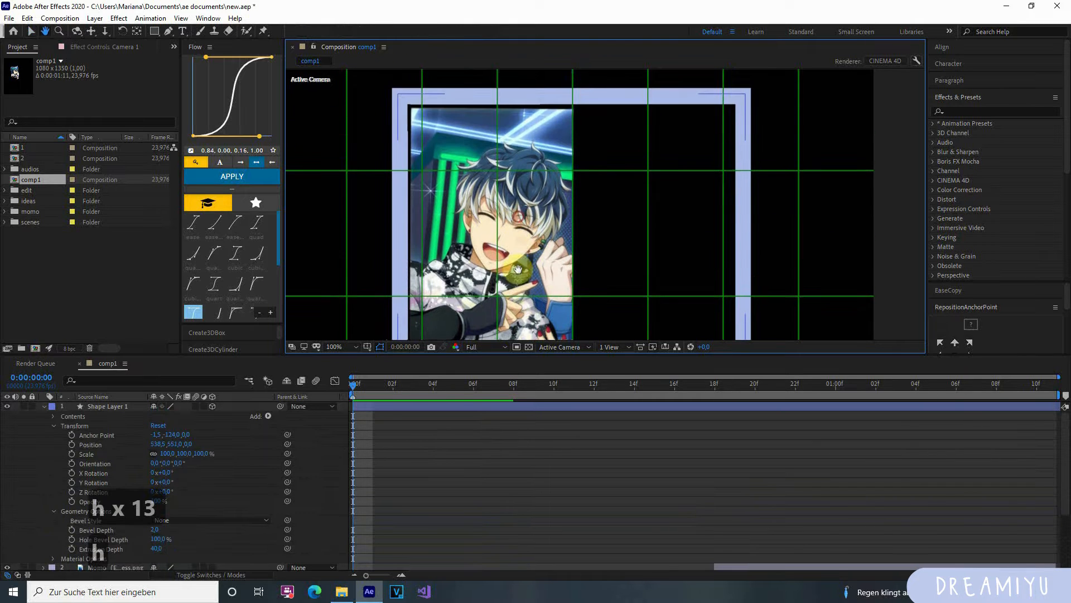
# Step: Scale Shape Layer 1, the frame, to about 97.8% horizontally and 90.4% vertically so its edges fit closer around the artwork
pyautogui.click(411, 413)
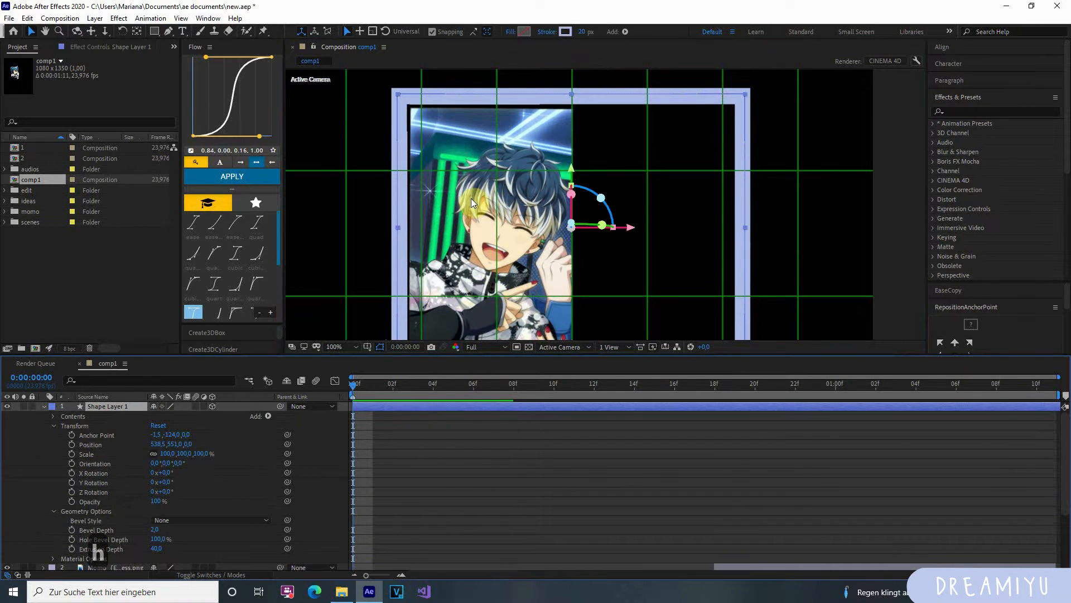
pyautogui.press('h')
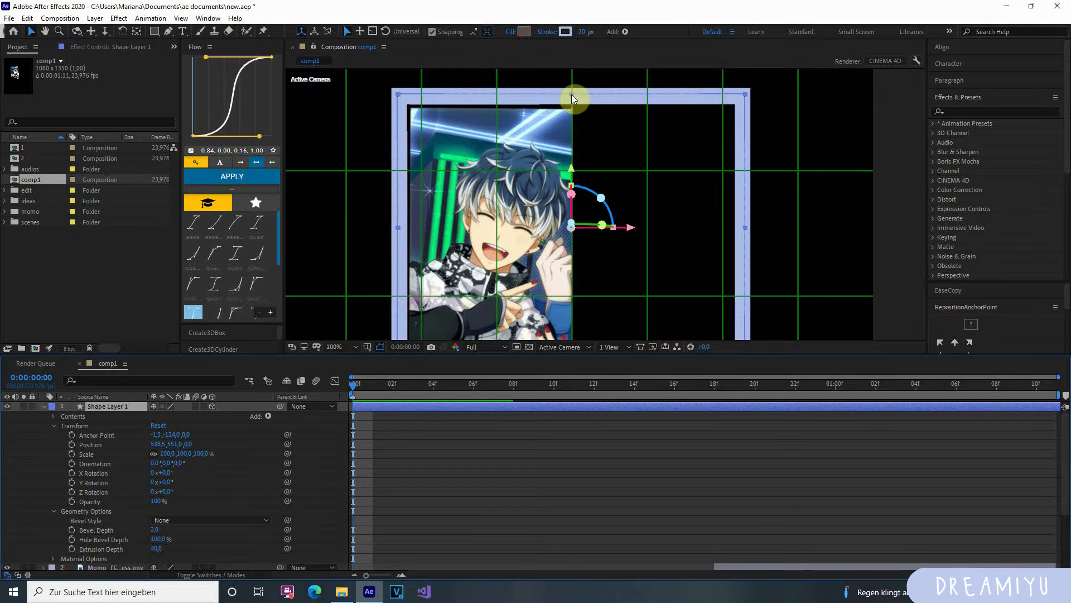
pyautogui.moveTo(571, 95); pyautogui.dragTo(572, 98)
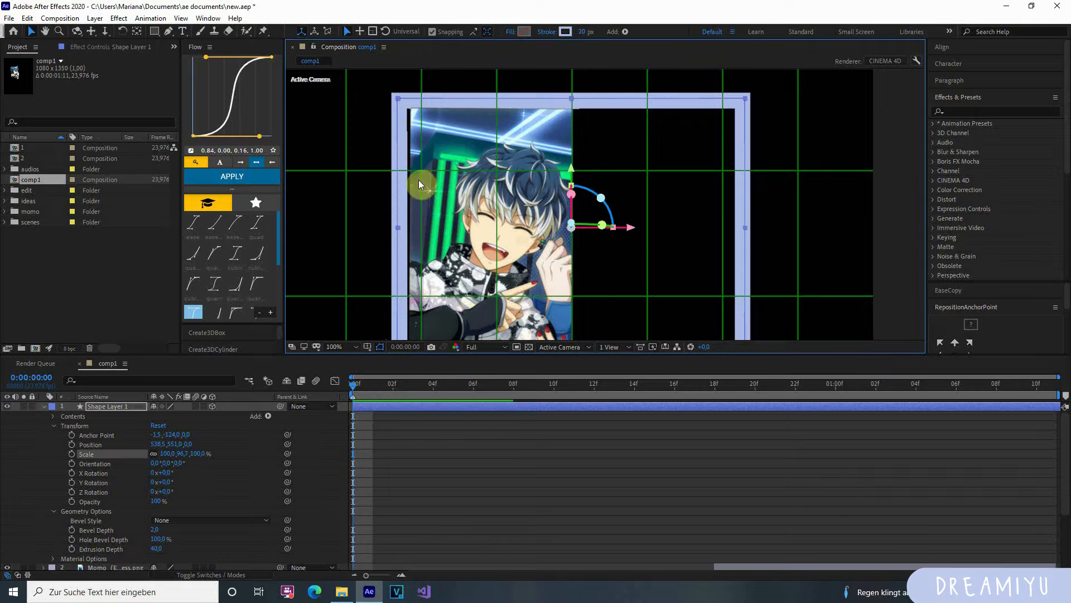
pyautogui.moveTo(396, 228); pyautogui.dragTo(400, 228)
pyautogui.press('h')
pyautogui.moveTo(495, 276); pyautogui.dragTo(486, 205)
pyautogui.moveTo(563, 286); pyautogui.dragTo(563, 277)
pyautogui.scroll(-1, 560, 211)
pyautogui.press('h')
pyautogui.moveTo(537, 186); pyautogui.dragTo(520, 229)
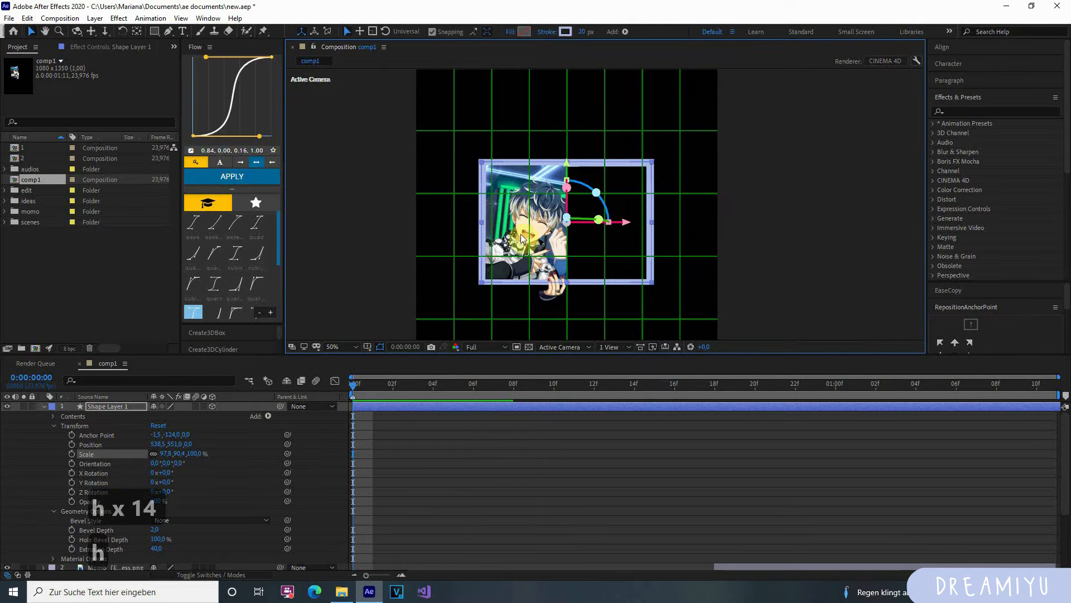
pyautogui.click(527, 478)
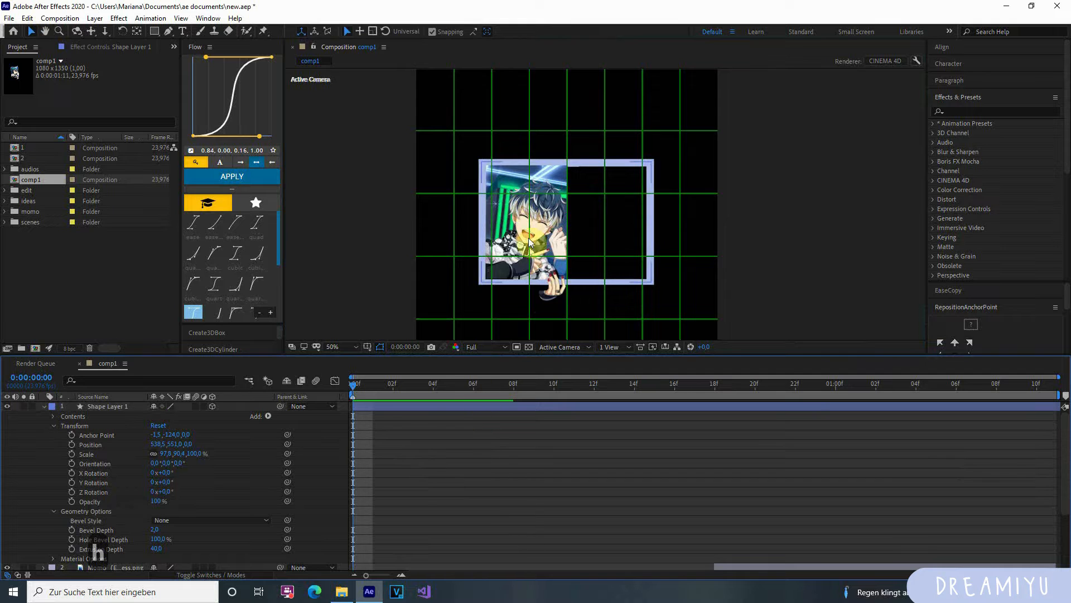
pyautogui.click(368, 424)
pyautogui.moveTo(370, 384); pyautogui.dragTo(374, 440)
pyautogui.scroll(-3, 470, 461)
pyautogui.click(440, 499)
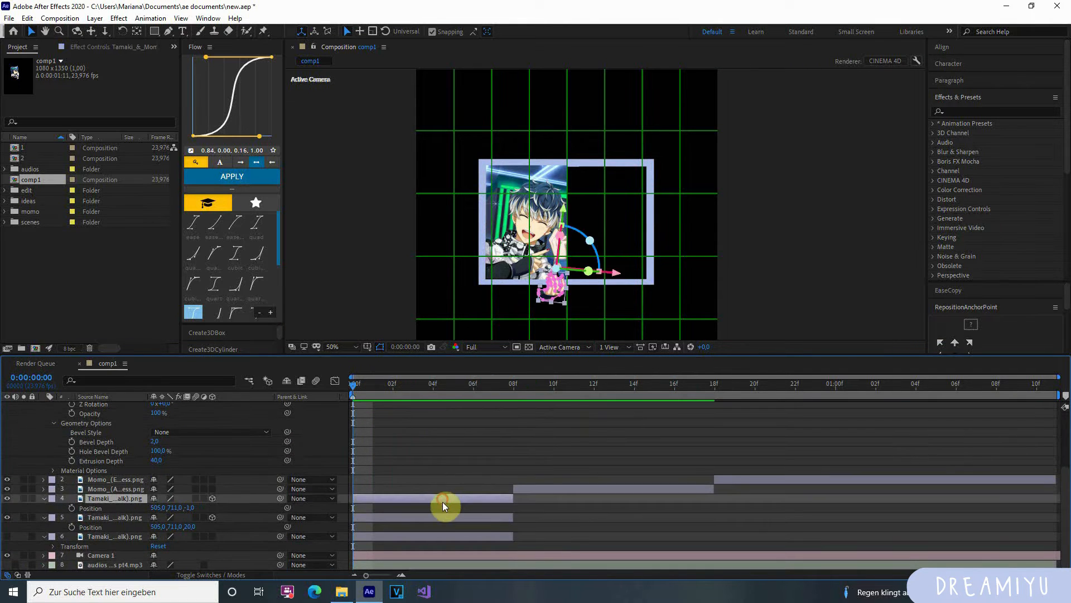
pyautogui.keyDown('shift'); pyautogui.click(437, 518); pyautogui.keyUp('shift')
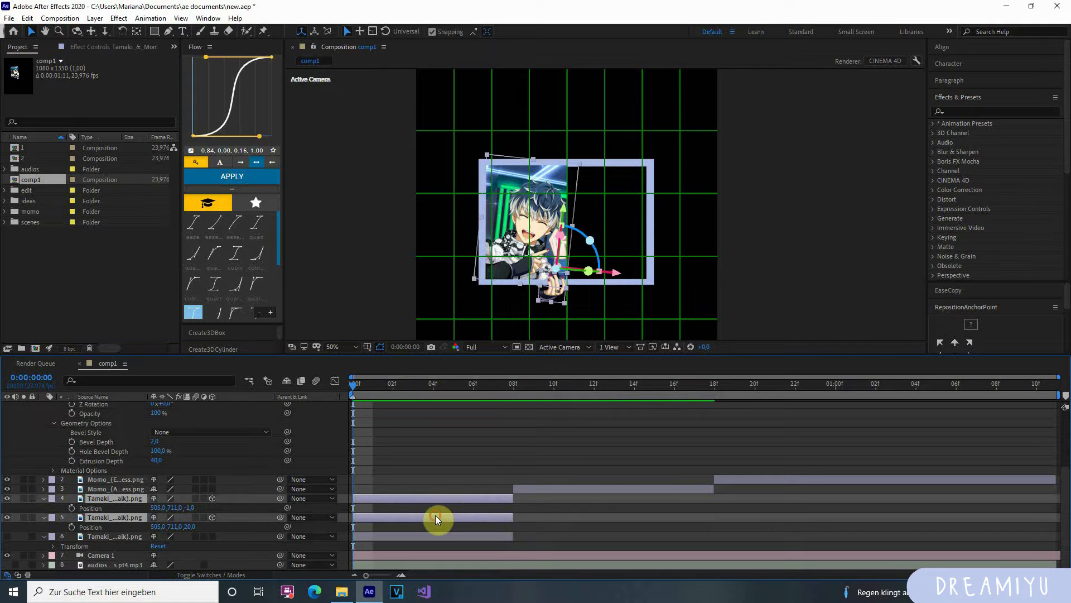
pyautogui.rightClick(470, 501)
pyautogui.moveTo(505, 244)
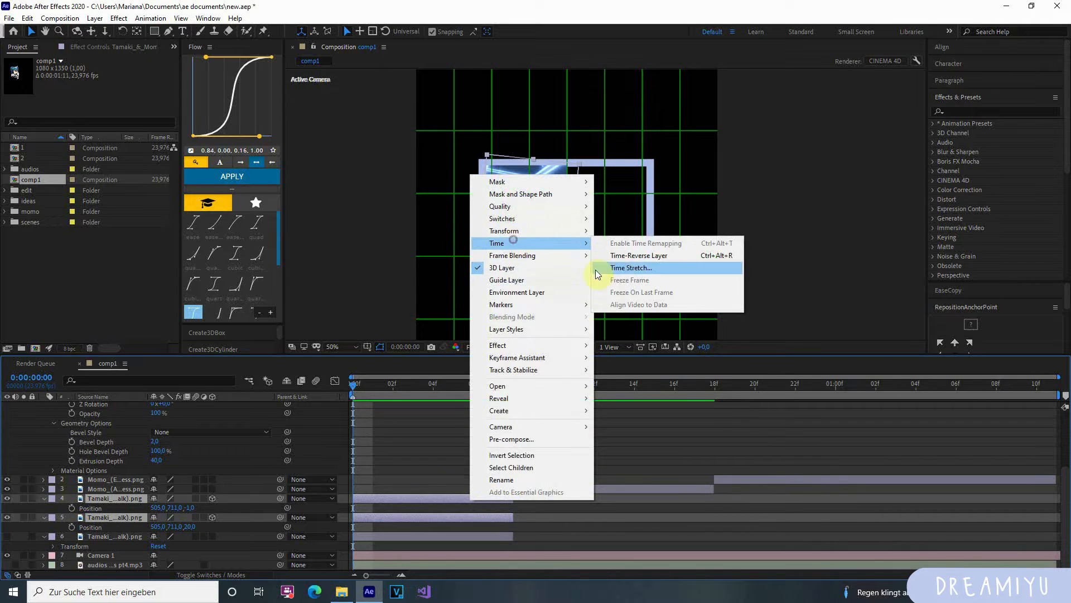
pyautogui.click(448, 480)
# Step: Extend the out points of the two visible 3D Tamaki cutout layers to frame 18, where the first Momo clip ends
pyautogui.click(416, 386)
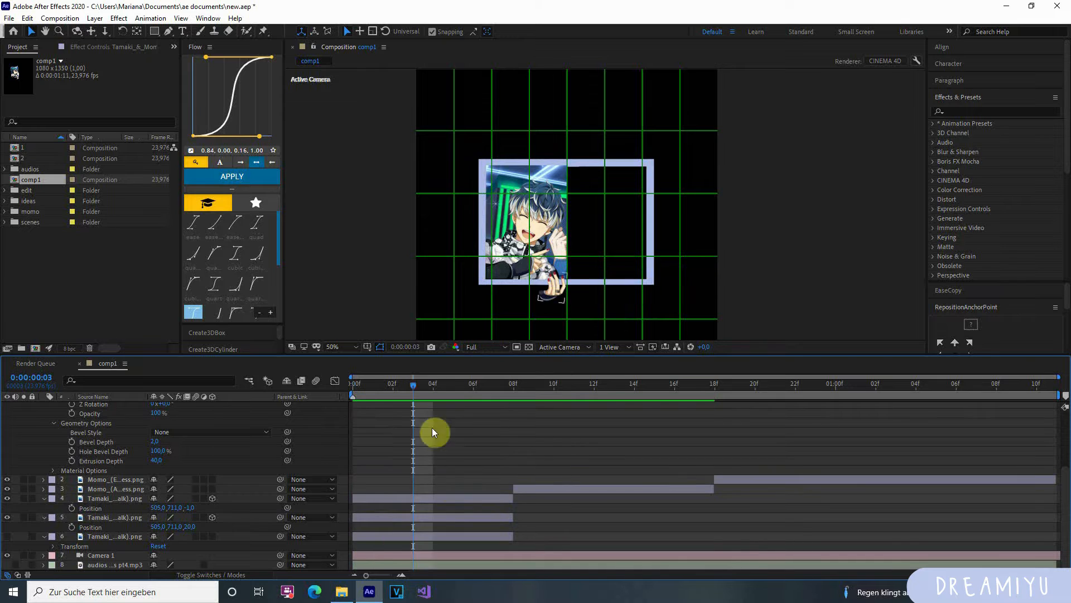
pyautogui.click(493, 384)
pyautogui.moveTo(511, 498); pyautogui.dragTo(713, 513)
pyautogui.moveTo(513, 518); pyautogui.dragTo(715, 534)
pyautogui.moveTo(492, 391); pyautogui.dragTo(529, 507)
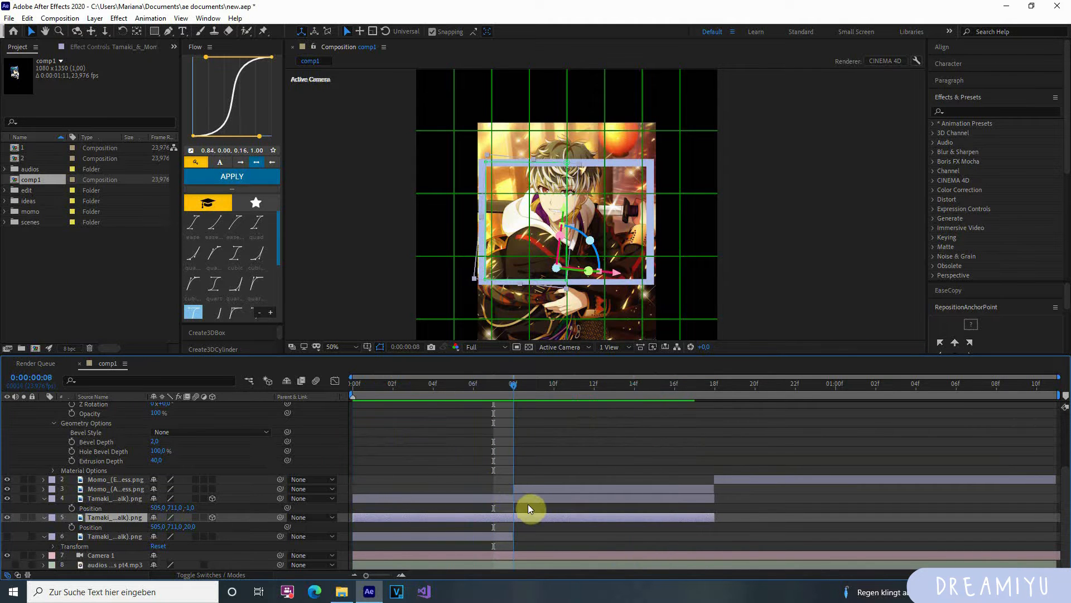
# Step: Go to frame 14 and scale the Momo image on layer 3 down to 72%
pyautogui.moveTo(665, 508); pyautogui.dragTo(628, 497)
pyautogui.click(621, 495)
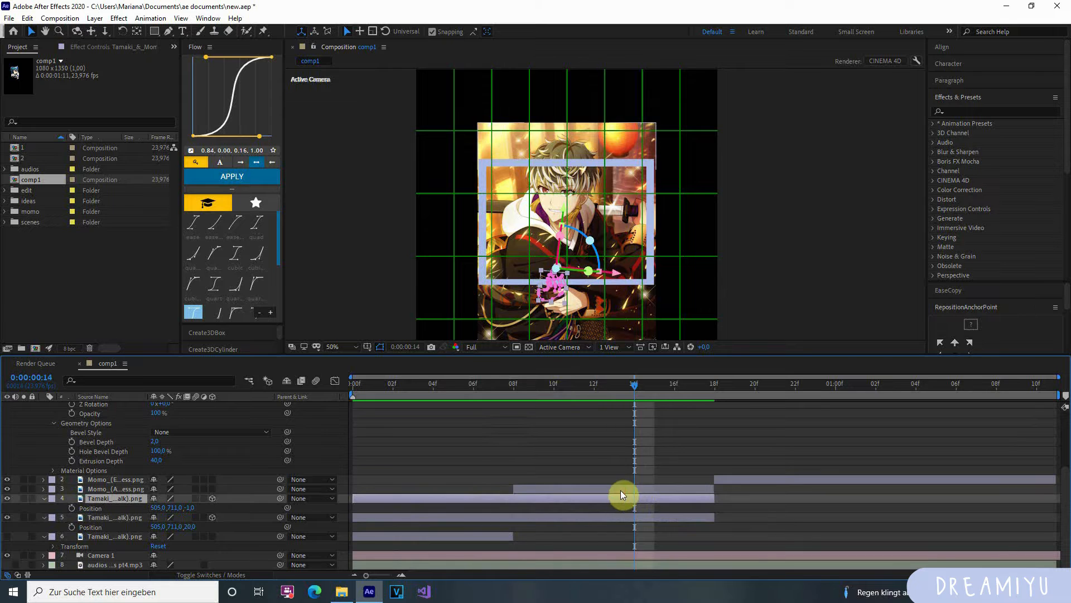
pyautogui.click(620, 490)
pyautogui.scroll(-2, 575, 245)
pyautogui.scroll(2, 578, 249)
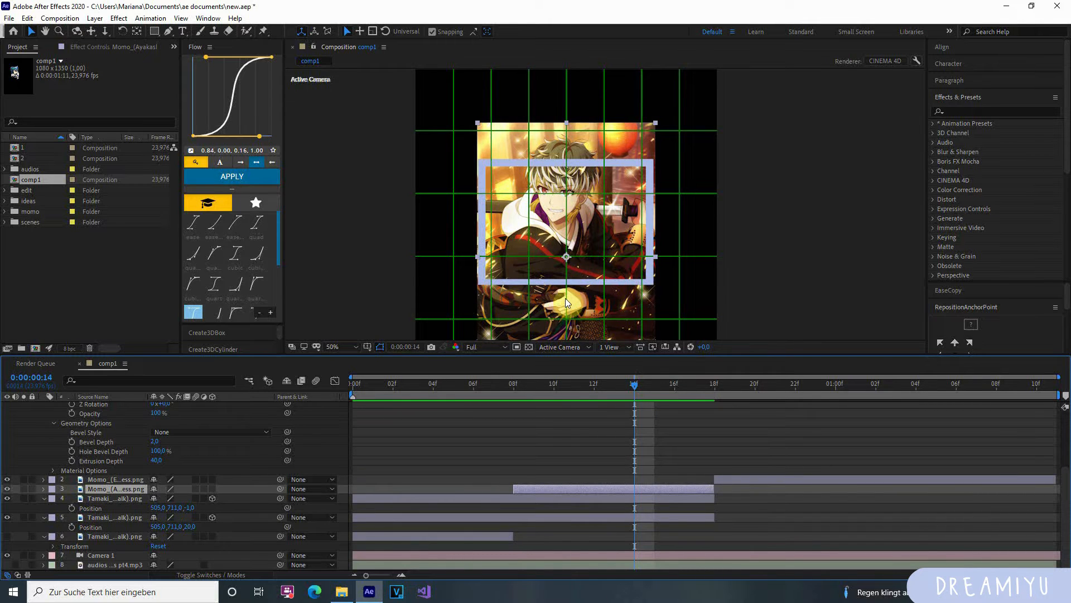
pyautogui.press('s')
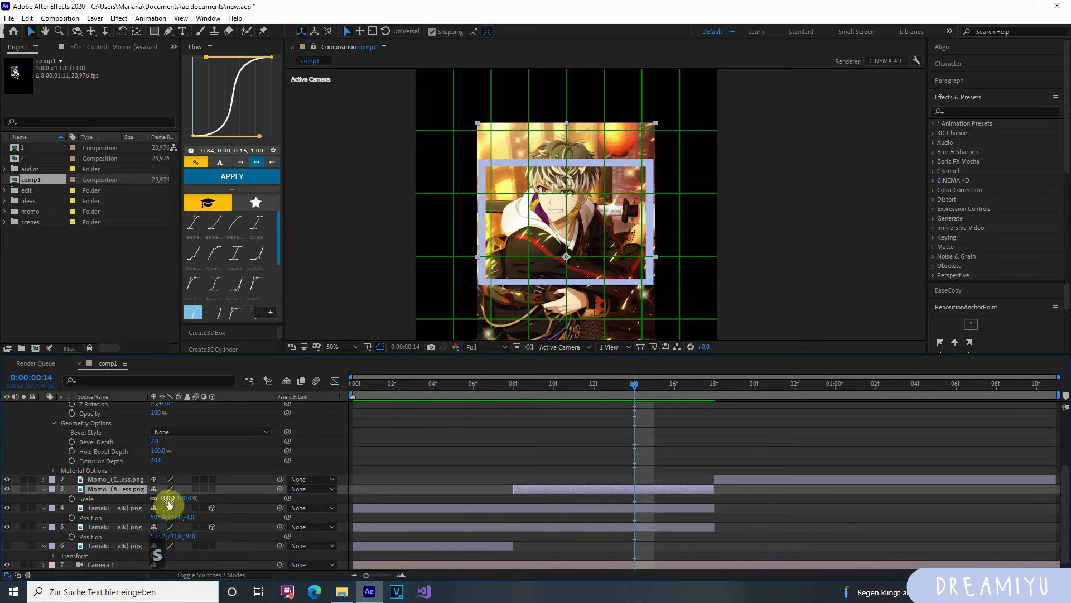
pyautogui.moveTo(169, 504); pyautogui.dragTo(257, 507)
# Step: Make the layer 3 Momo image a 3D layer and set its position to X 625, Z 20
pyautogui.press('p')
pyautogui.click(212, 490)
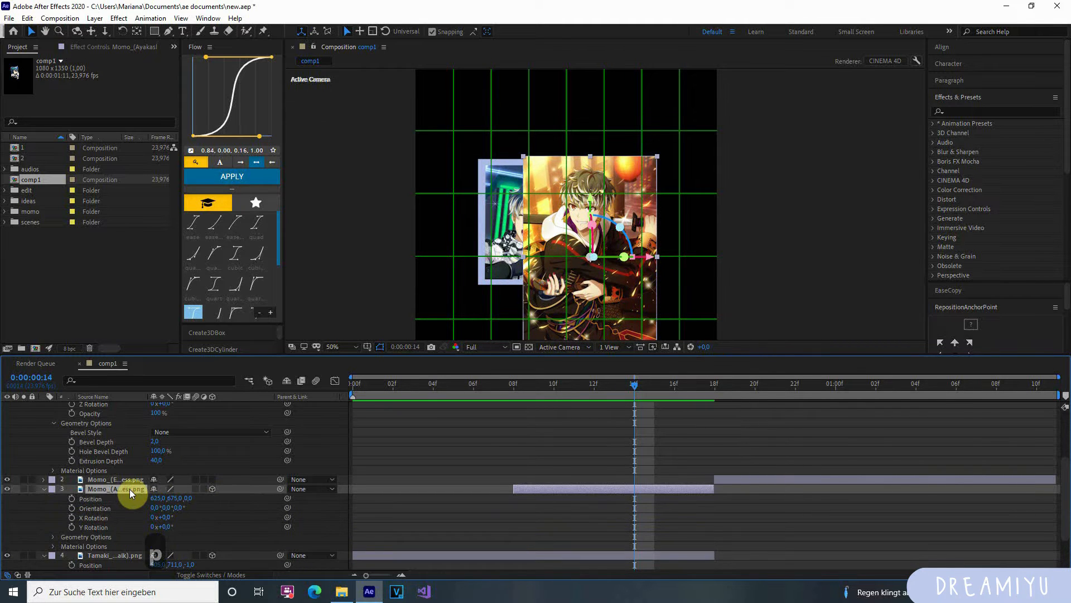
pyautogui.press('p')
pyautogui.press('p')
pyautogui.click(187, 498)
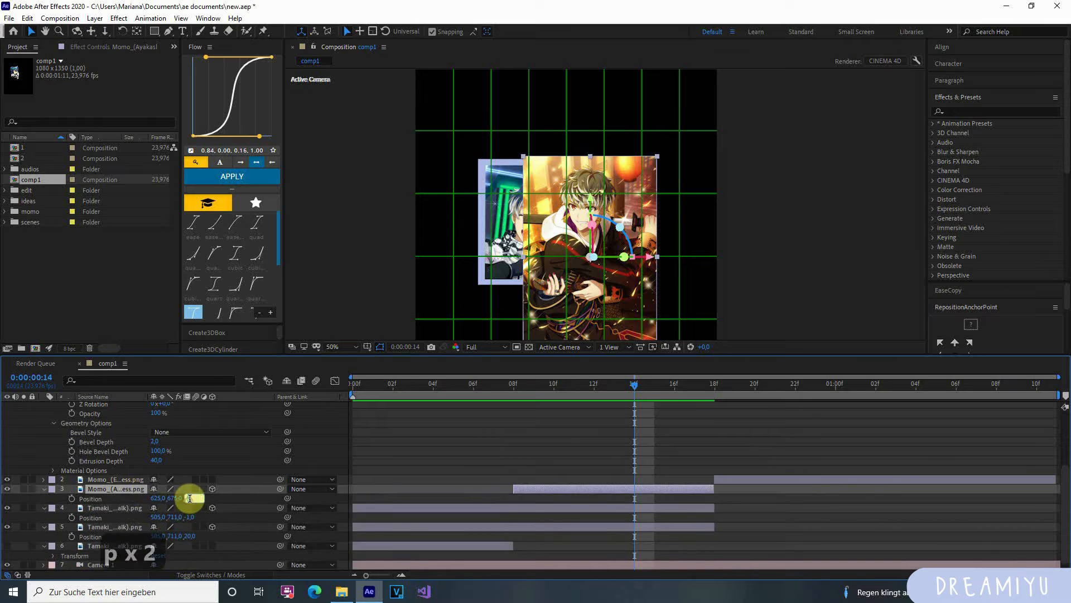
pyautogui.write('20')
pyautogui.press('Return')
# Step: Select the two visible Tamaki cutout layers together and collapse their Position properties in the timeline
pyautogui.scroll(2, 535, 224)
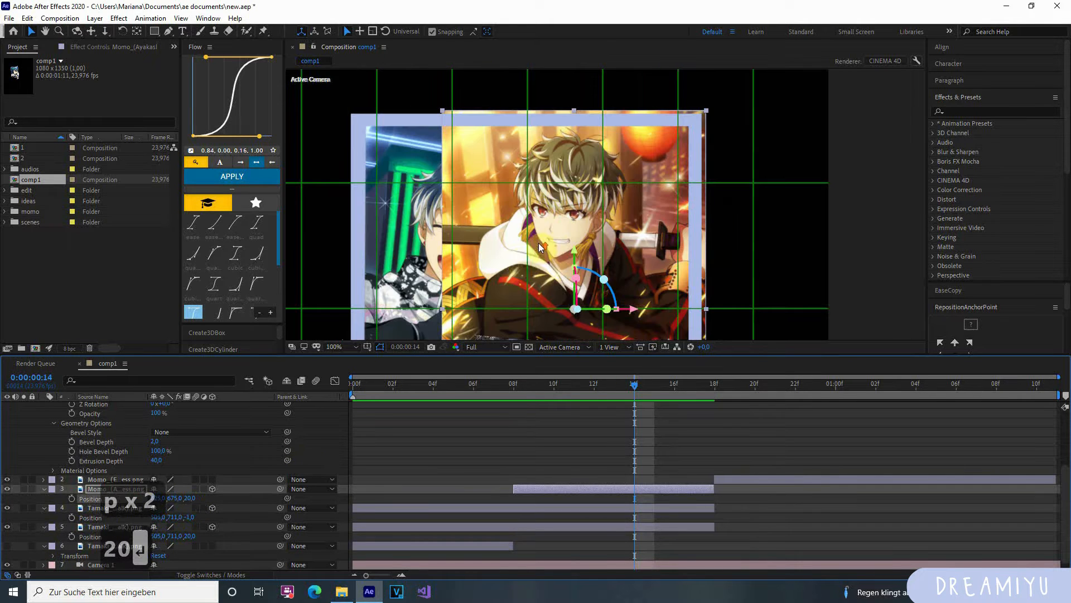
pyautogui.press('h')
pyautogui.moveTo(502, 286); pyautogui.dragTo(493, 229)
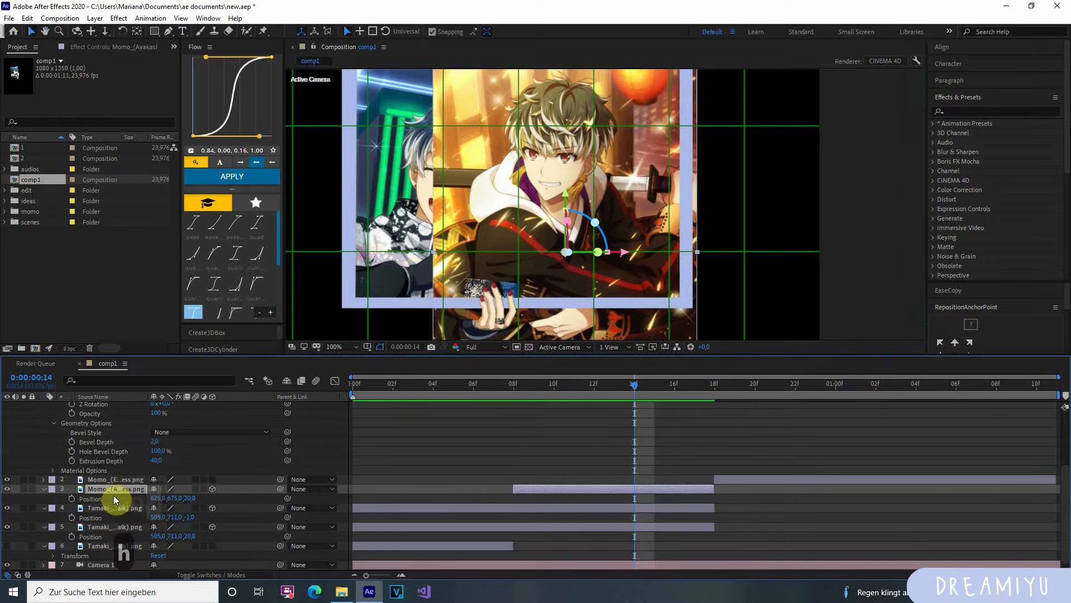
pyautogui.click(112, 509)
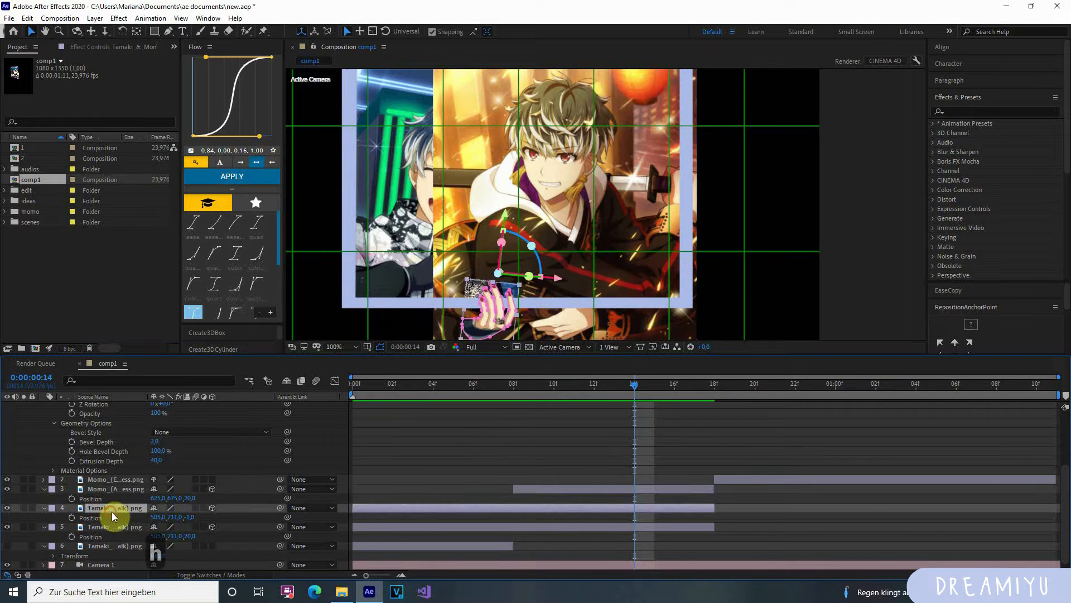
pyautogui.keyDown('ctrl'); pyautogui.click(107, 529); pyautogui.keyUp('ctrl')
pyautogui.click(39, 508)
pyautogui.click(69, 509)
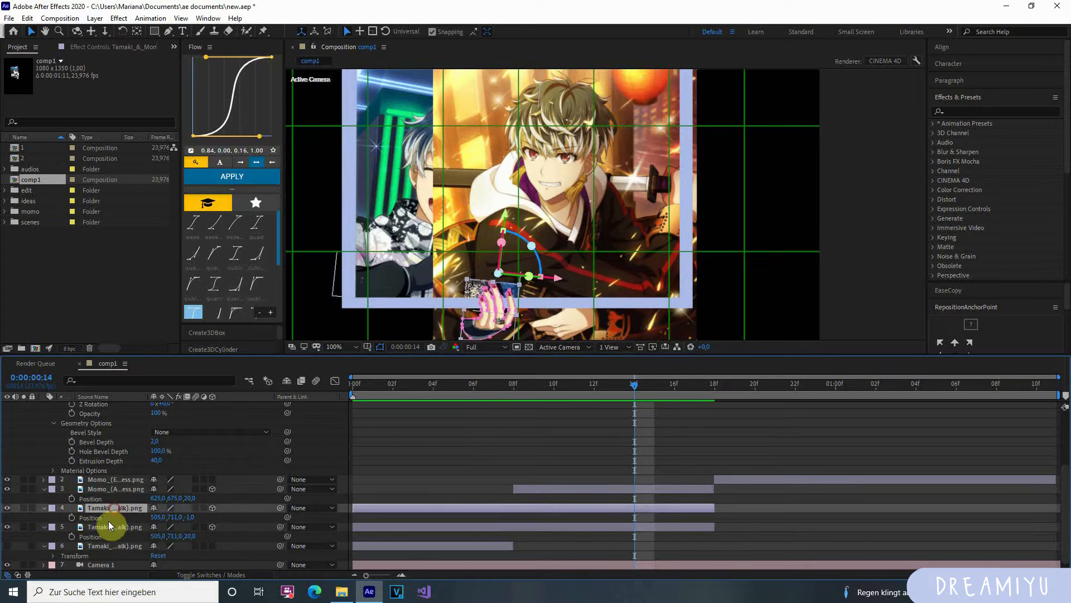
pyautogui.keyDown('ctrl'); pyautogui.click(65, 524); pyautogui.keyUp('ctrl')
pyautogui.click(47, 527)
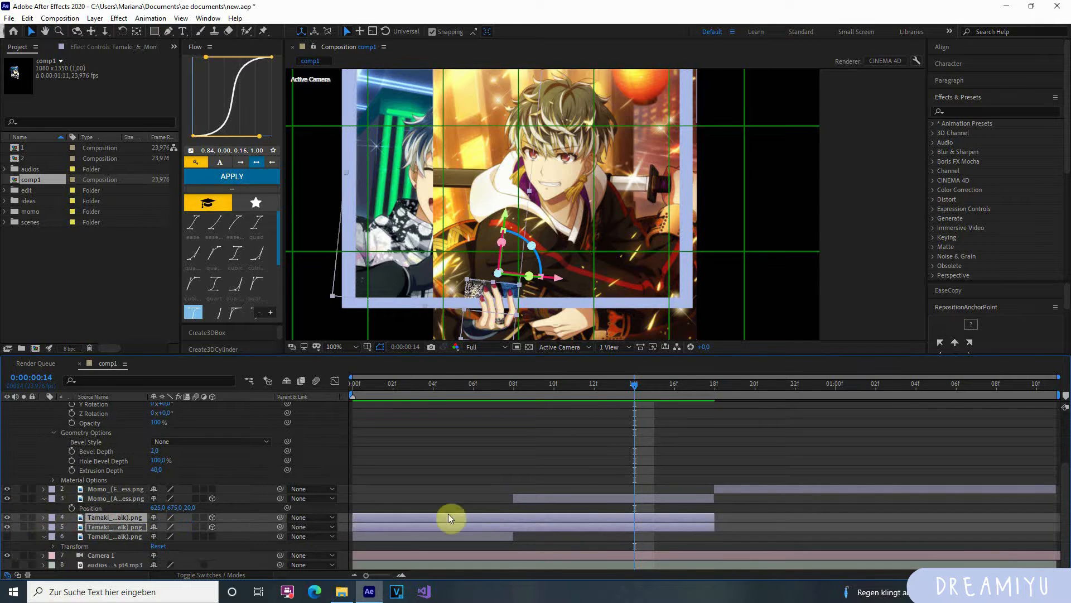
# Step: Set the layer 3 Momo image's Y position to 716 and its scale to 80%
pyautogui.click(590, 499)
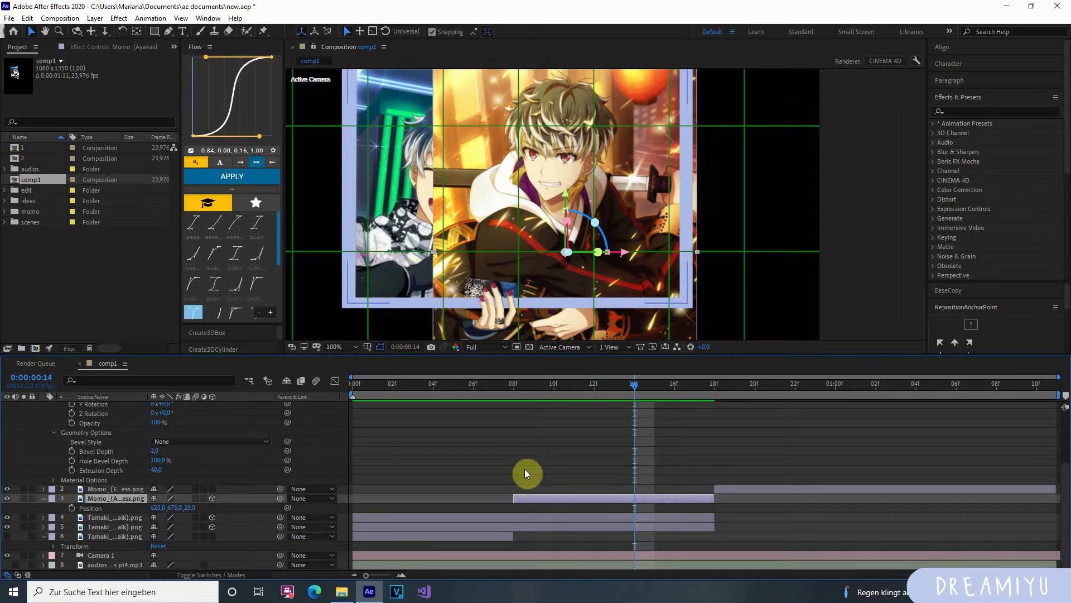
pyautogui.moveTo(165, 508); pyautogui.dragTo(196, 511)
pyautogui.press('p')
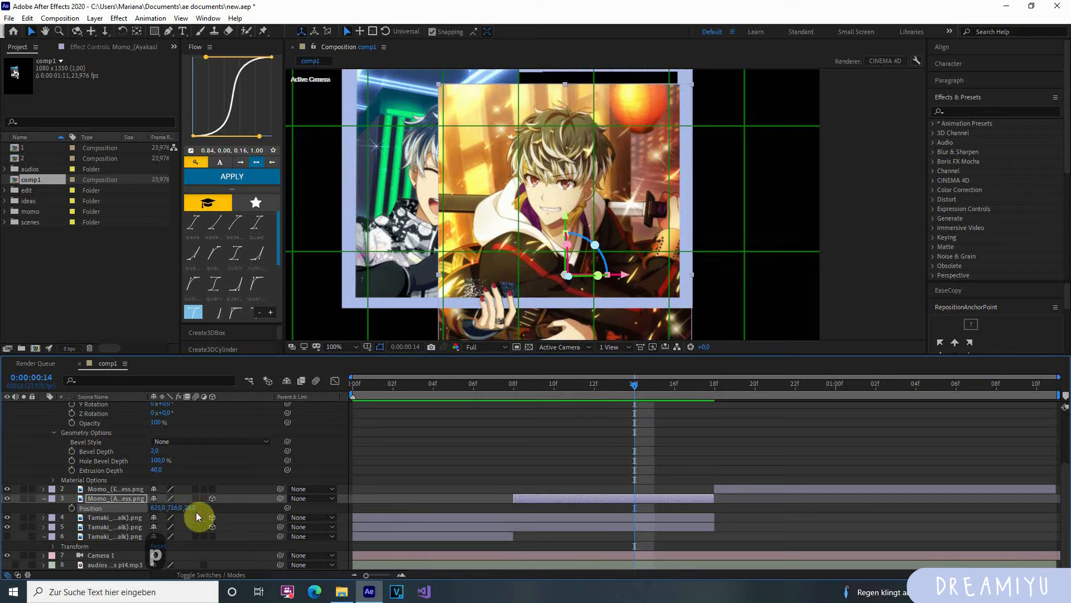
pyautogui.press('s')
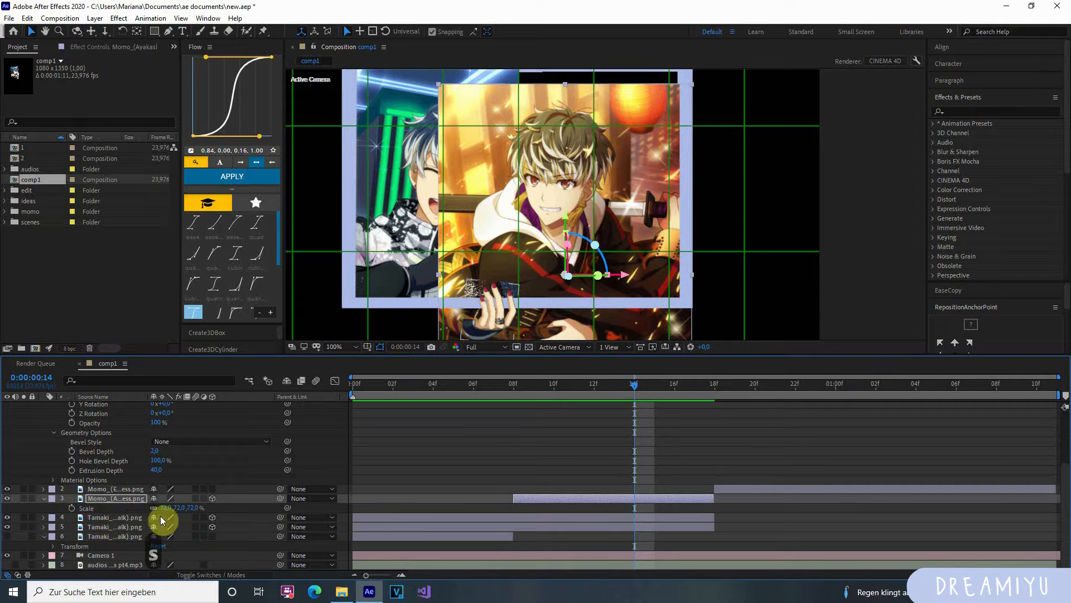
pyautogui.click(166, 507)
pyautogui.write('80')
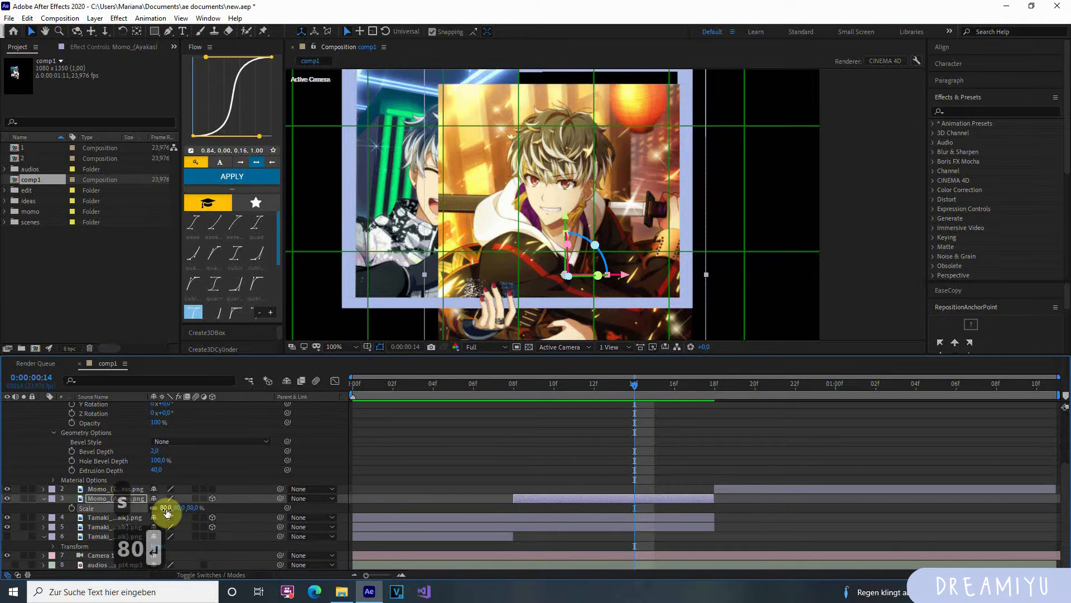
pyautogui.press('Return')
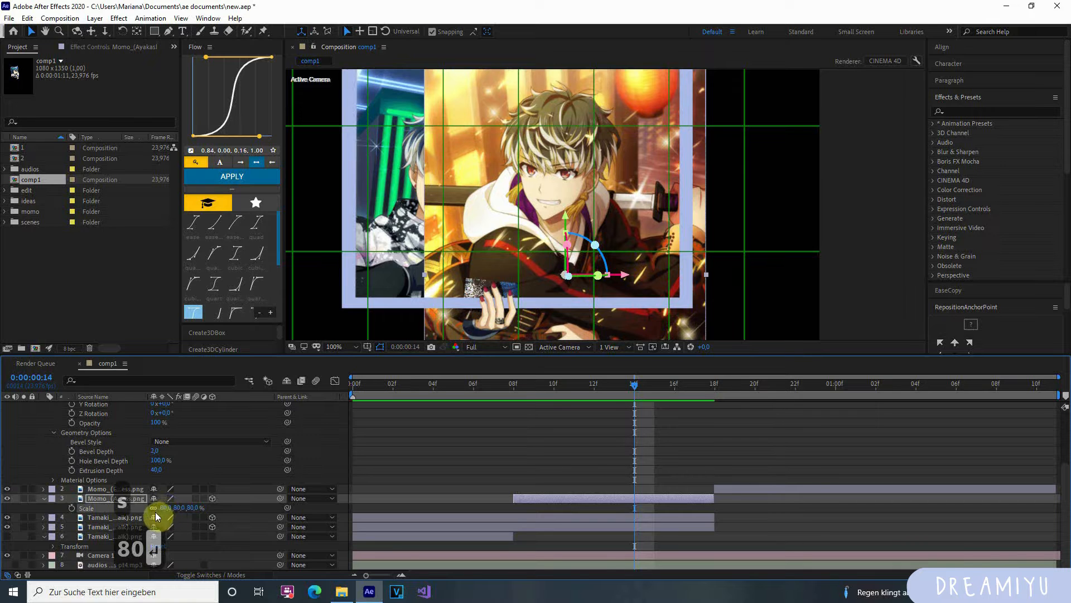
# Step: Shift the layer 3 Momo image inside the frame to X 688, Y 725
pyautogui.press('p')
pyautogui.moveTo(167, 507); pyautogui.dragTo(188, 508)
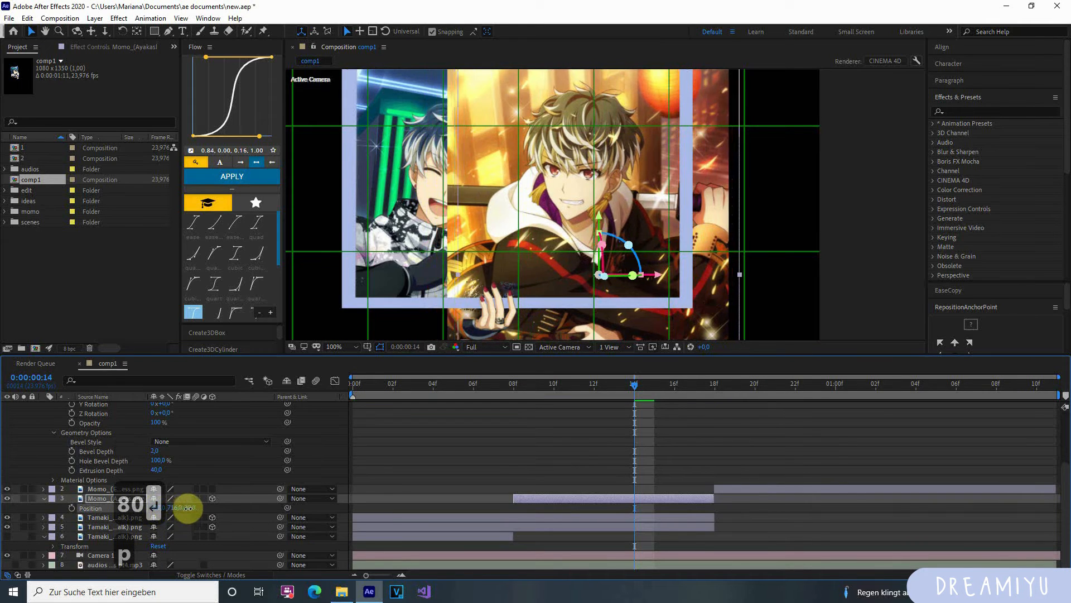
pyautogui.scroll(-2, 508, 244)
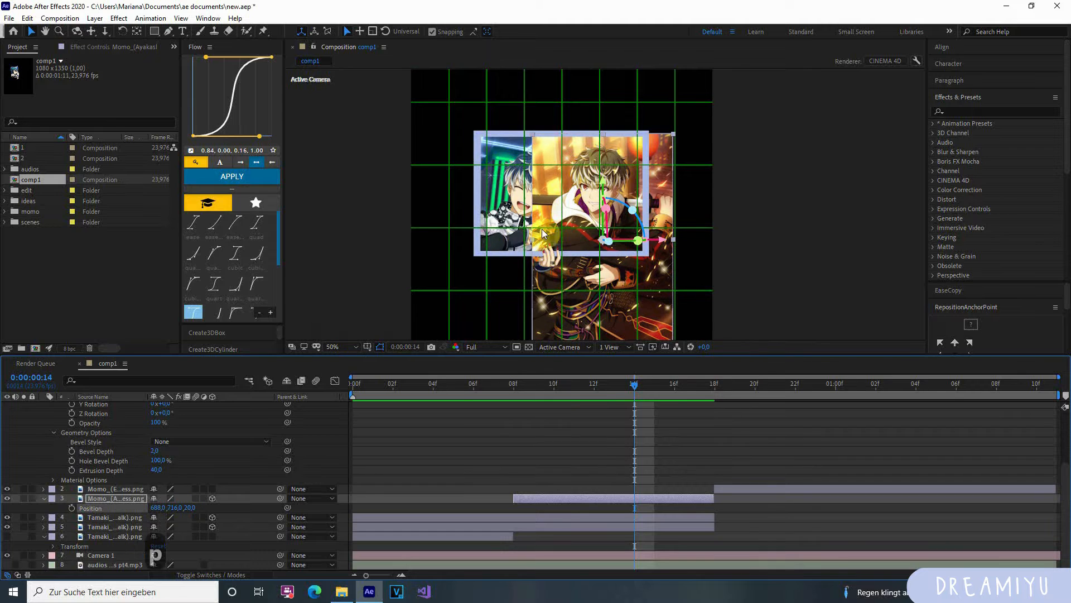
pyautogui.scroll(2, 541, 229)
pyautogui.press('h')
pyautogui.moveTo(560, 269); pyautogui.dragTo(570, 254)
pyautogui.press('h')
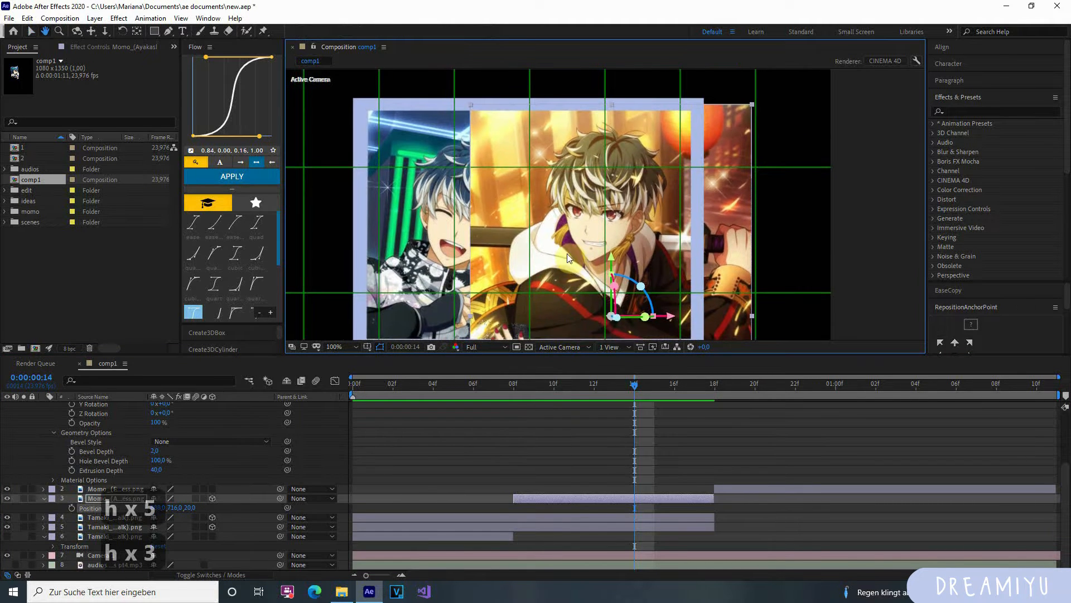
pyautogui.moveTo(177, 506); pyautogui.dragTo(179, 506)
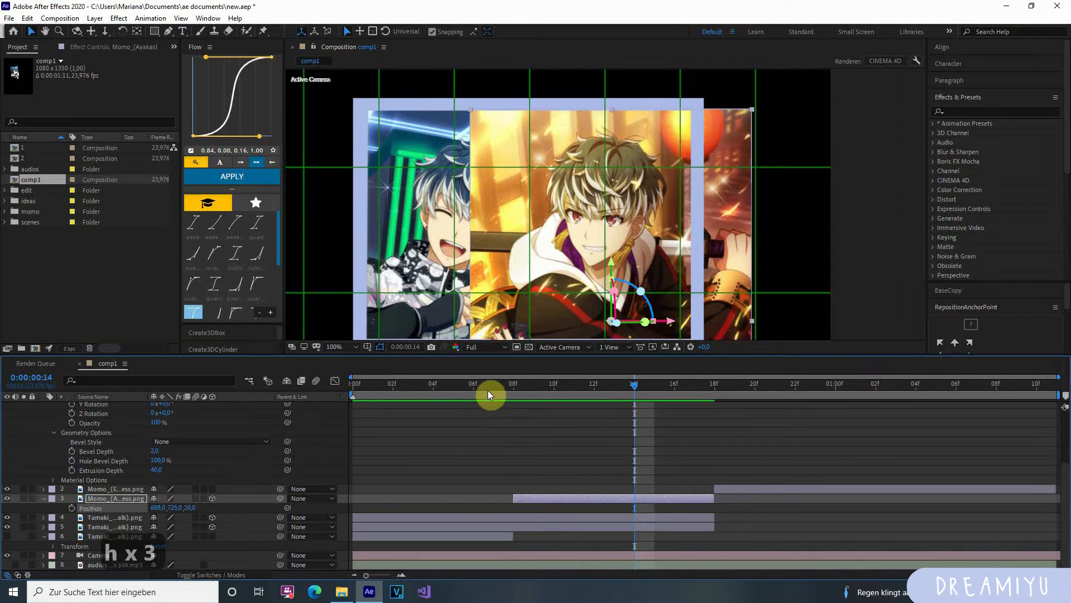
# Step: Mask the layer 3 Momo image with the Pen tool to a rectangle filling the frame opening from the centre grid line to its Momo-side edge
pyautogui.doubleClick(583, 496)
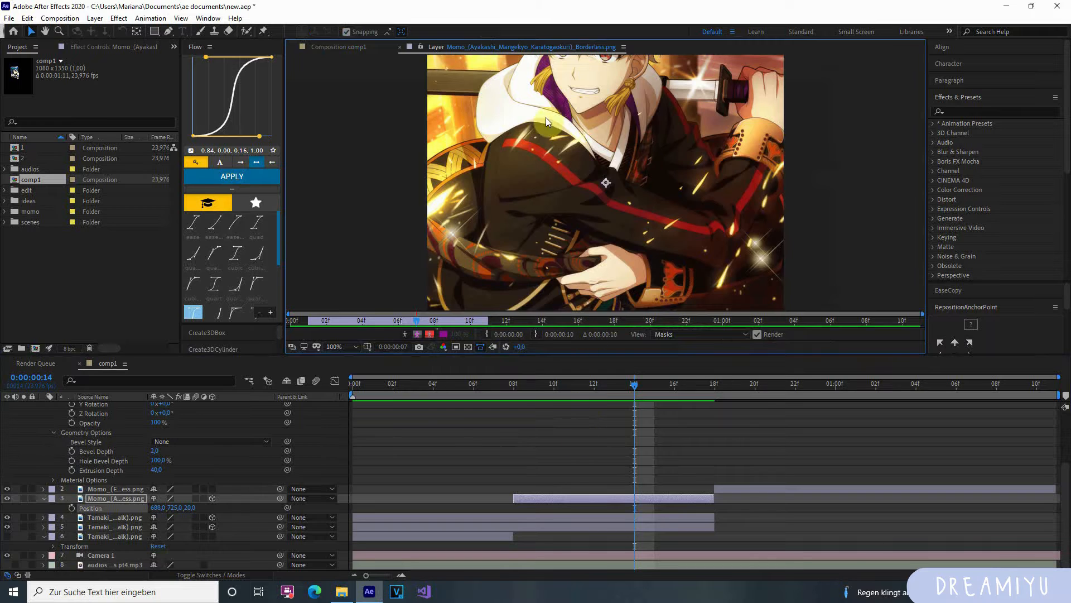
pyautogui.click(400, 46)
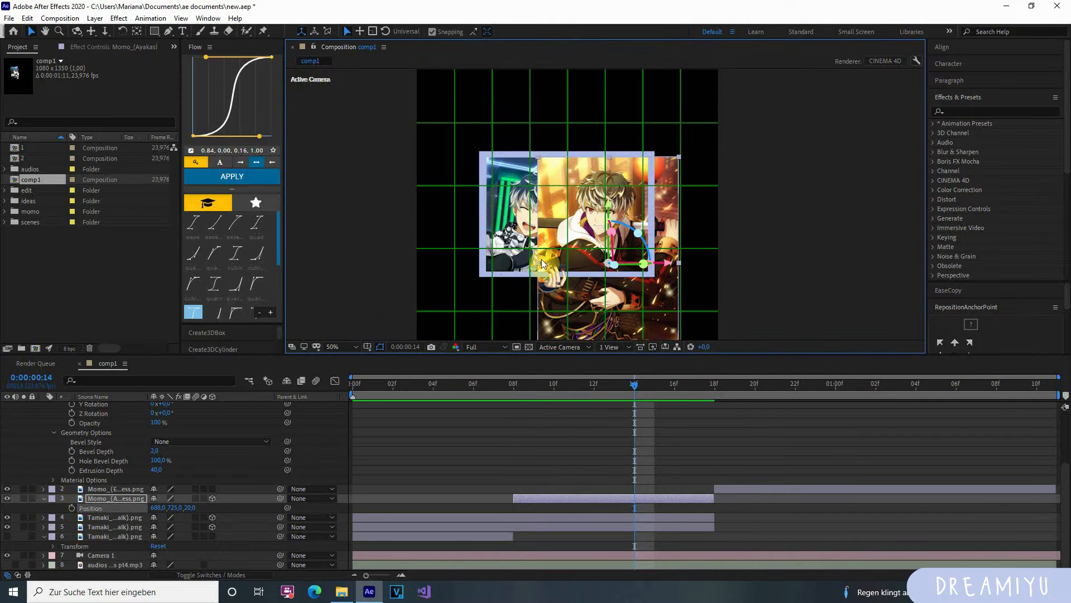
pyautogui.press('h')
pyautogui.moveTo(528, 199); pyautogui.dragTo(518, 266)
pyautogui.scroll(1, 528, 224)
pyautogui.press('h')
pyautogui.press('h')
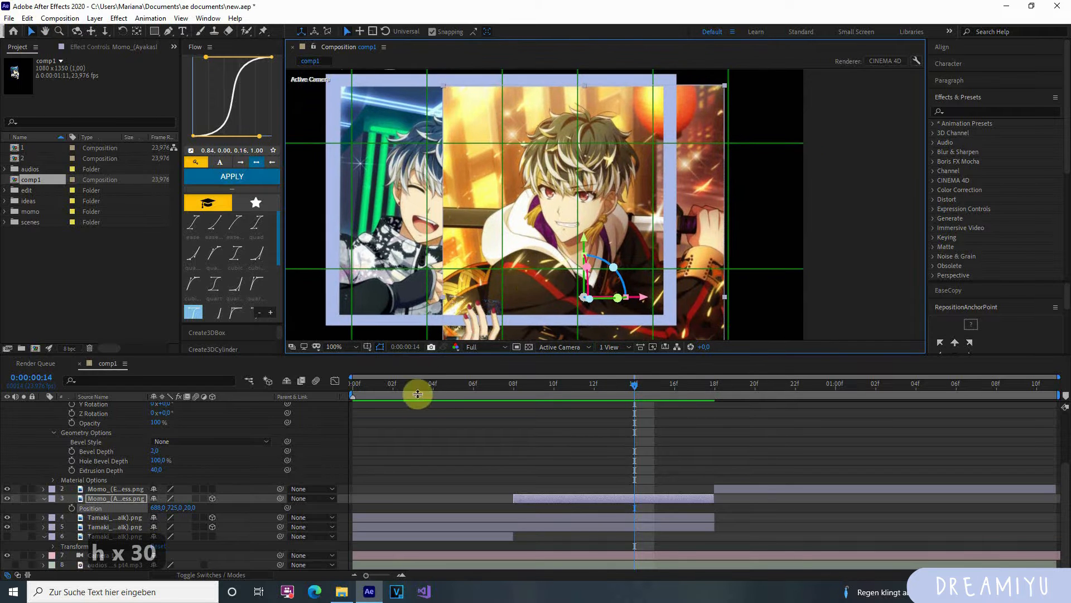
pyautogui.press('g')
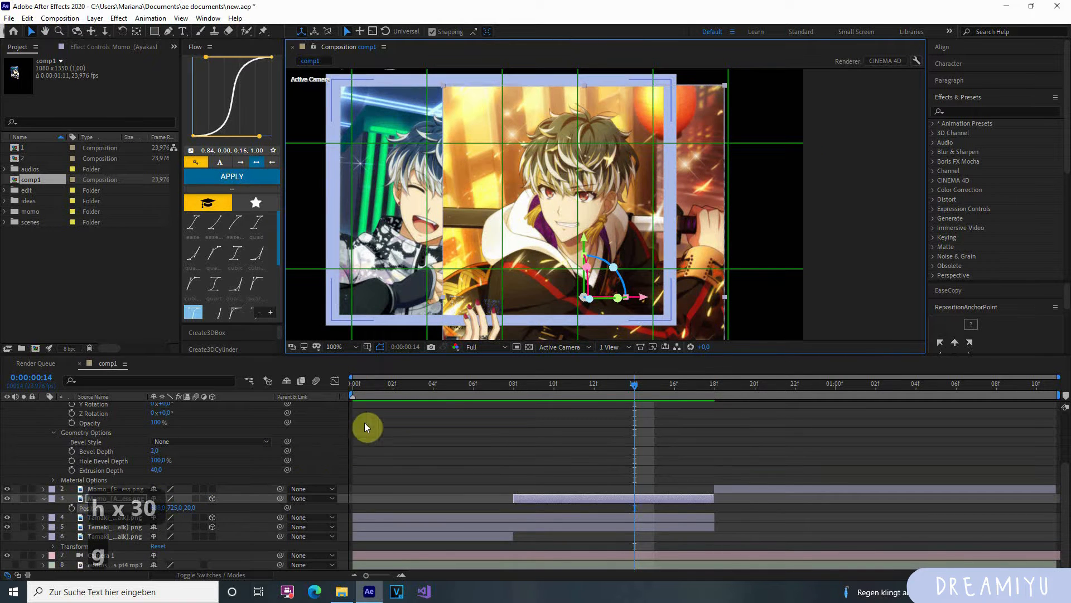
pyautogui.click(502, 82)
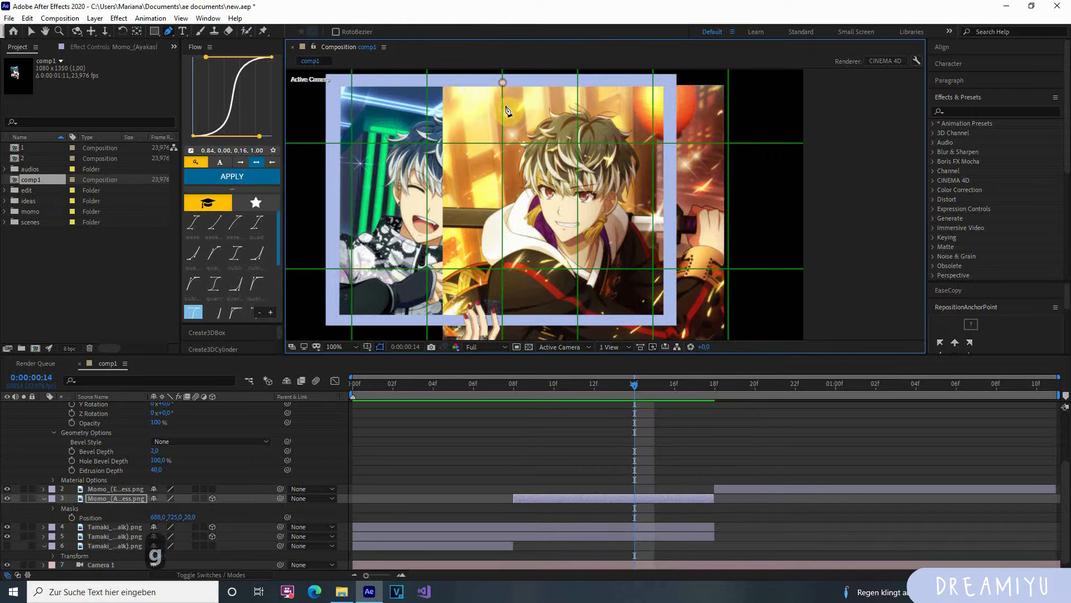
pyautogui.click(509, 319)
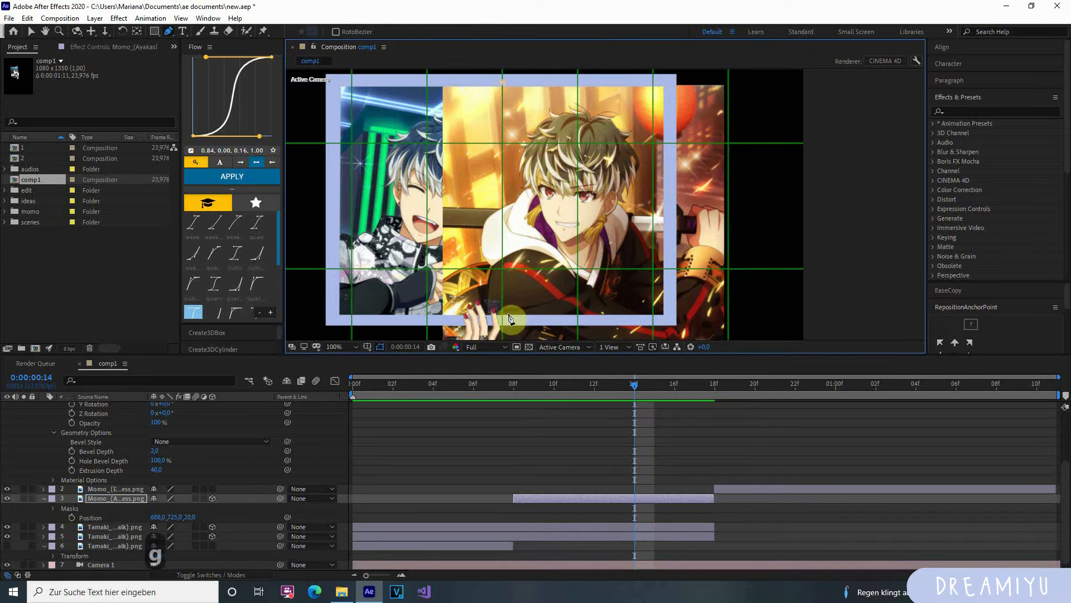
pyautogui.click(666, 317)
pyautogui.click(668, 88)
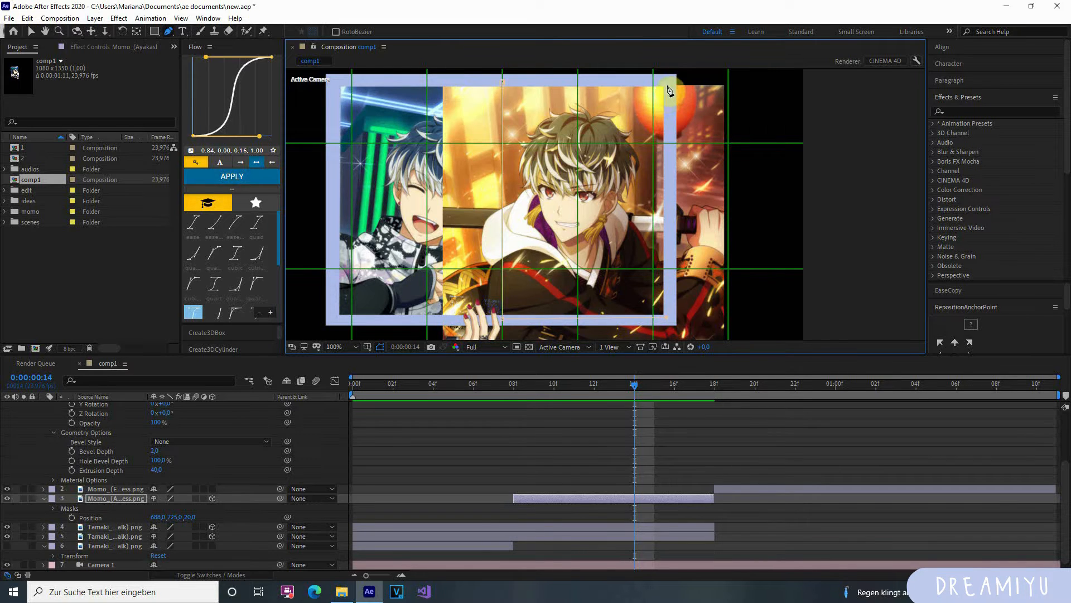
pyautogui.click(503, 82)
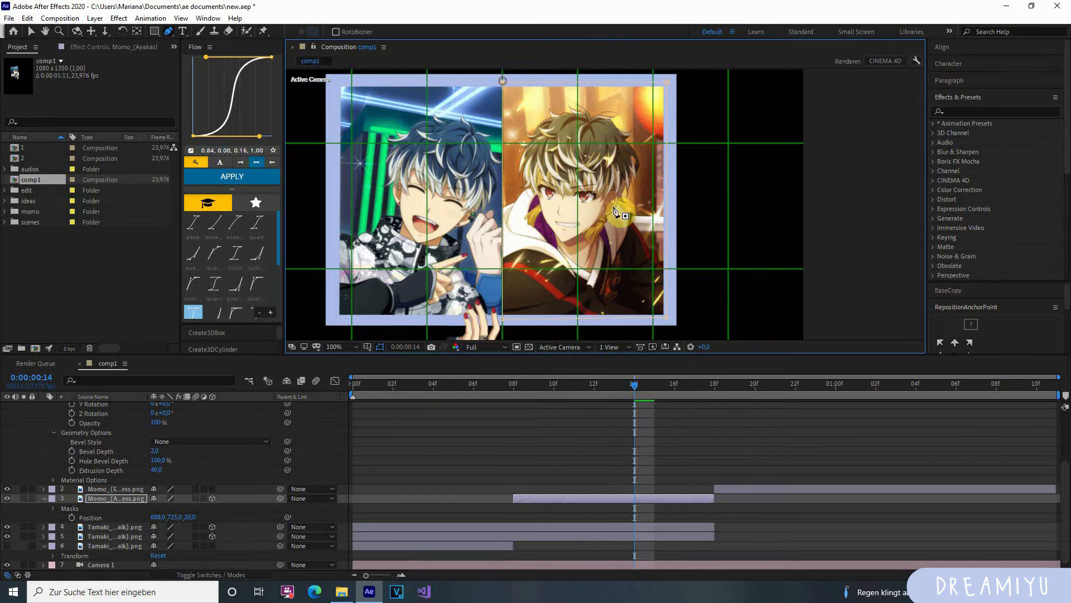
pyautogui.click(653, 472)
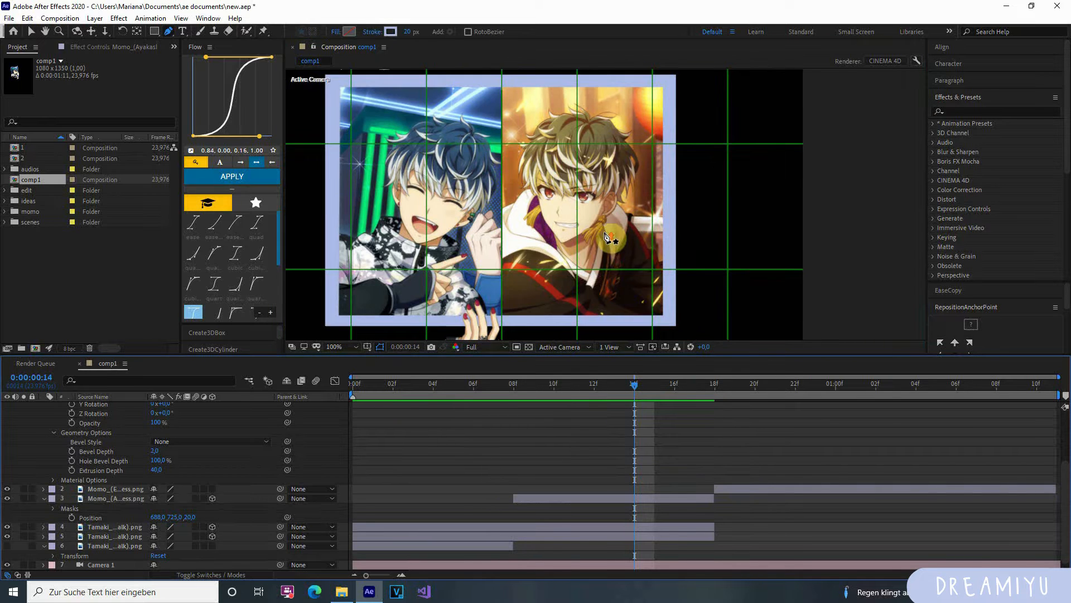
pyautogui.click(684, 467)
# Step: Go to the start of the composition, inspect the frame in Custom View 1, and return to the Active Camera view
pyautogui.moveTo(634, 385); pyautogui.dragTo(223, 470)
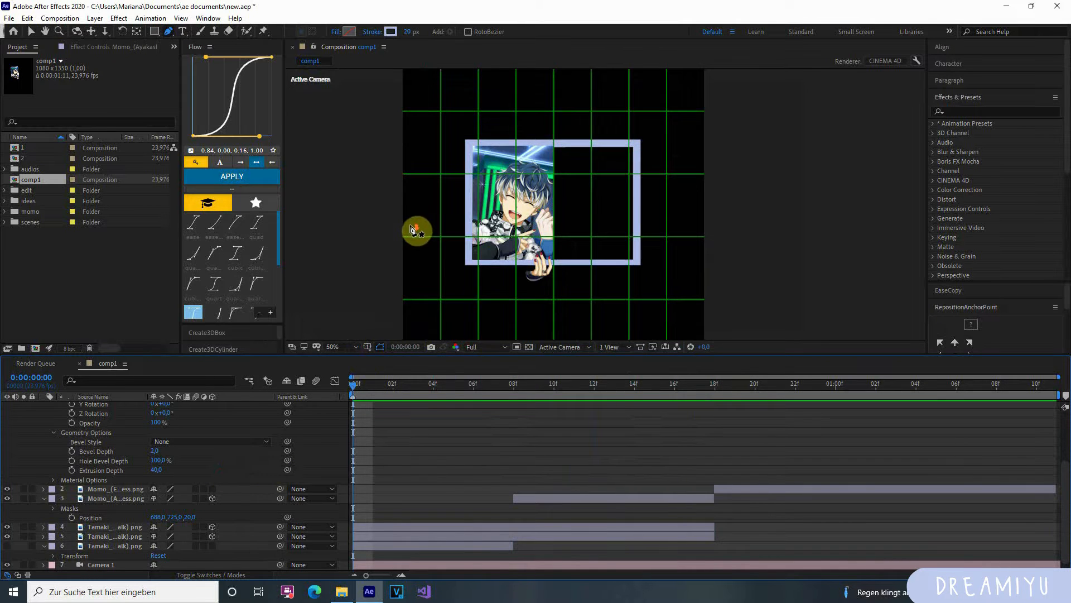
pyautogui.click(560, 347)
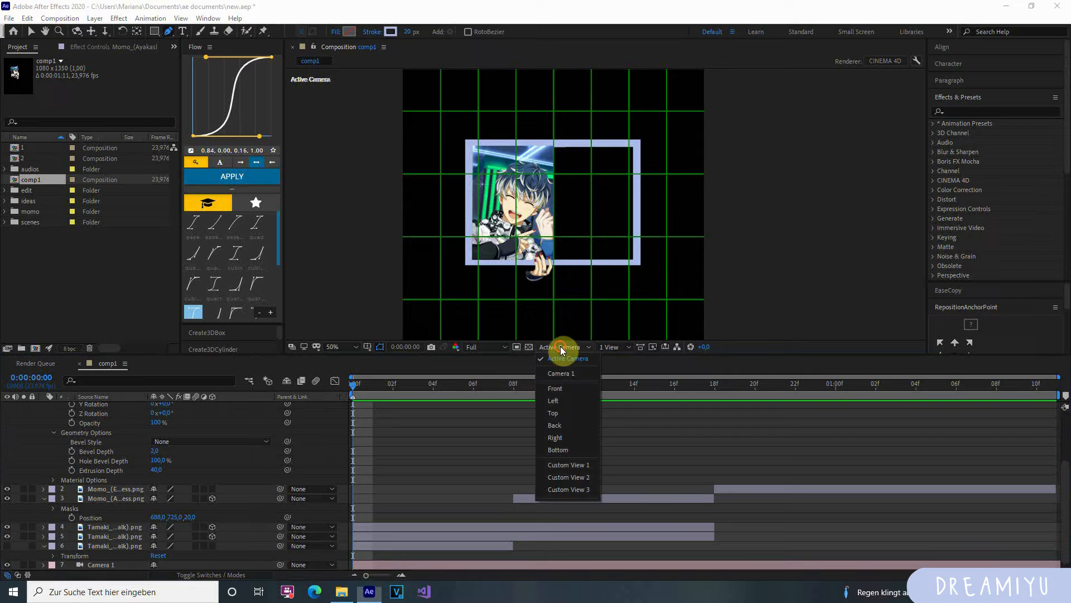
pyautogui.click(562, 464)
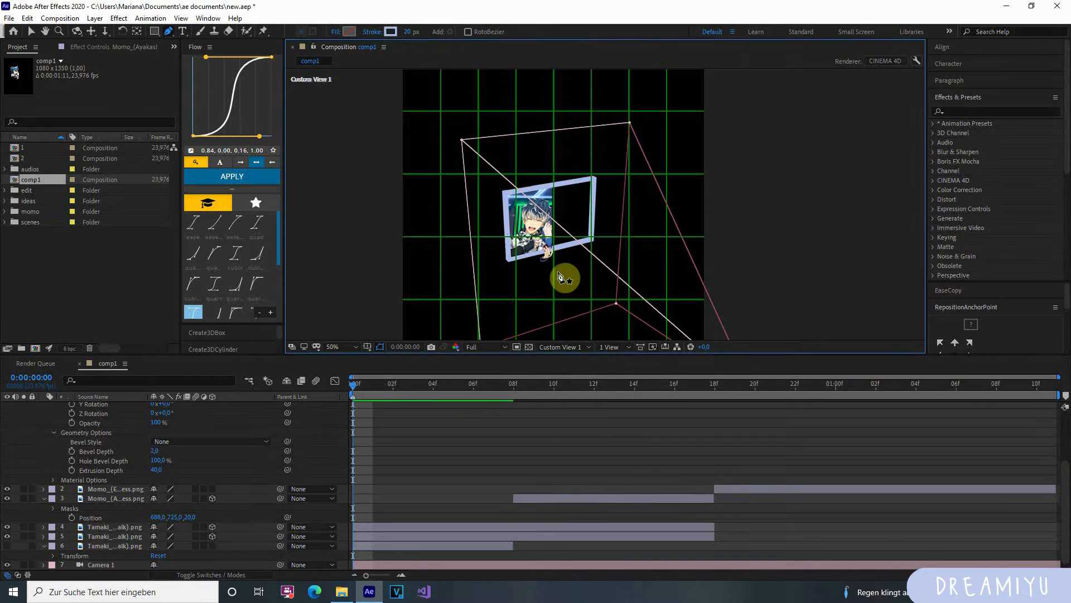
pyautogui.press('h')
pyautogui.moveTo(532, 334); pyautogui.dragTo(517, 259)
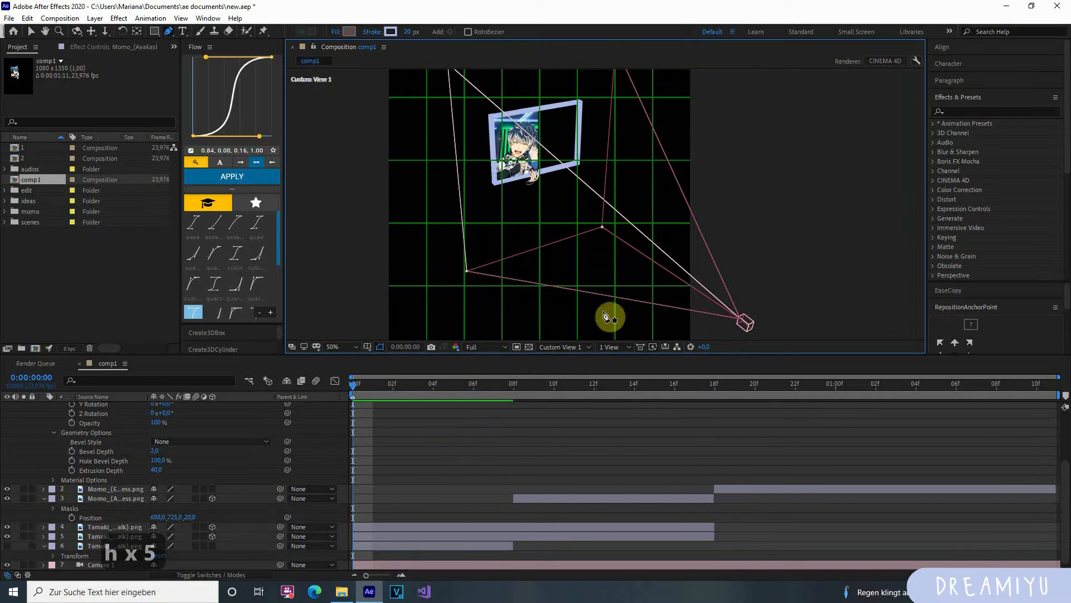
pyautogui.click(549, 347)
pyautogui.click(555, 358)
pyautogui.press('h')
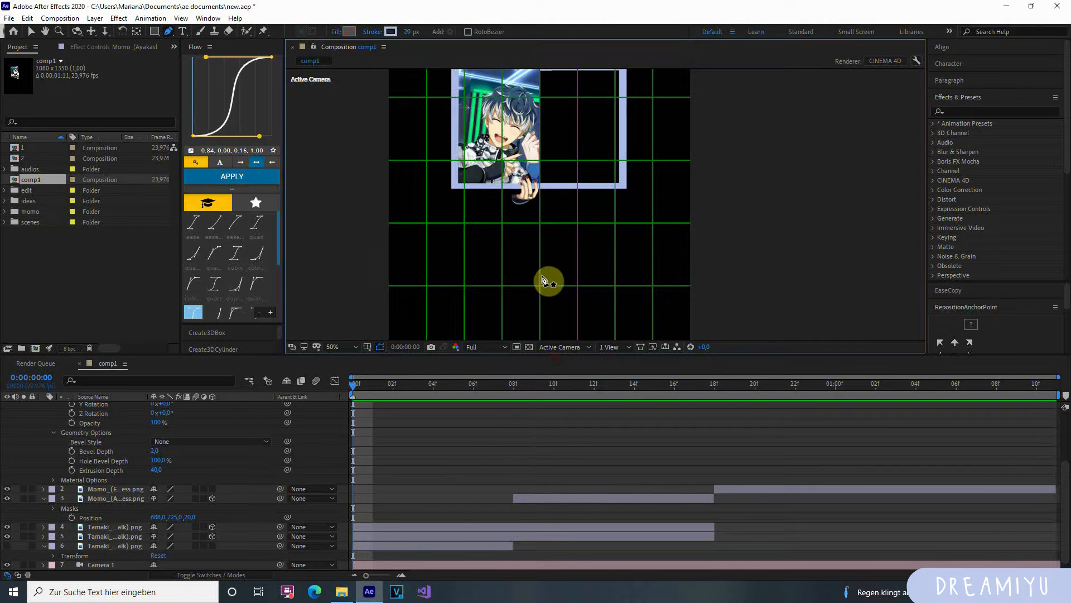
pyautogui.moveTo(511, 239); pyautogui.dragTo(503, 304)
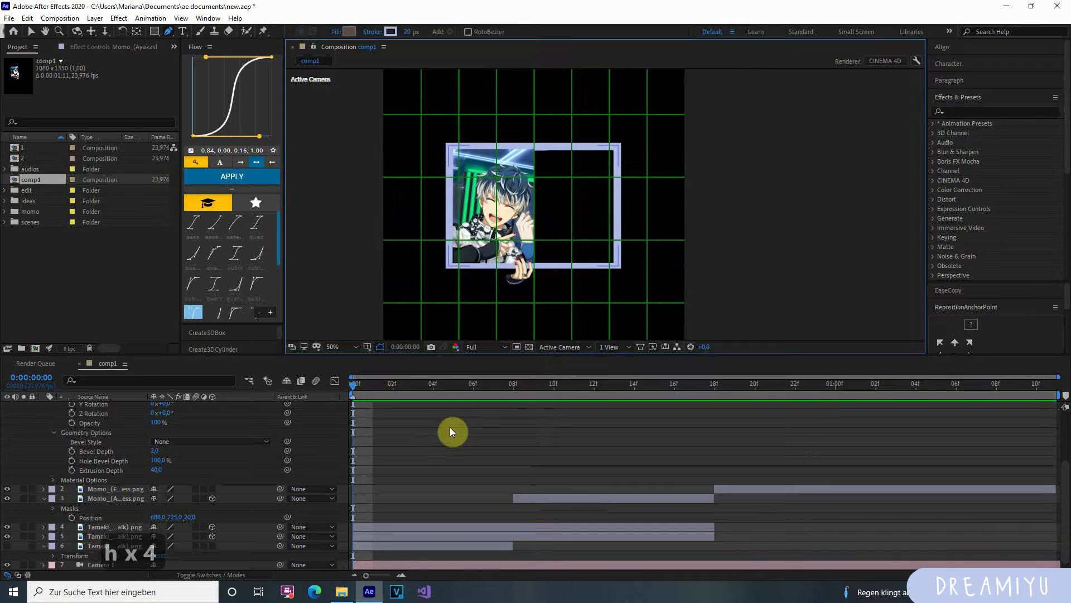
# Step: Hide the grid overlay in the composition view and scrub the timeline to review when the images appear
pyautogui.click(367, 347)
pyautogui.click(380, 372)
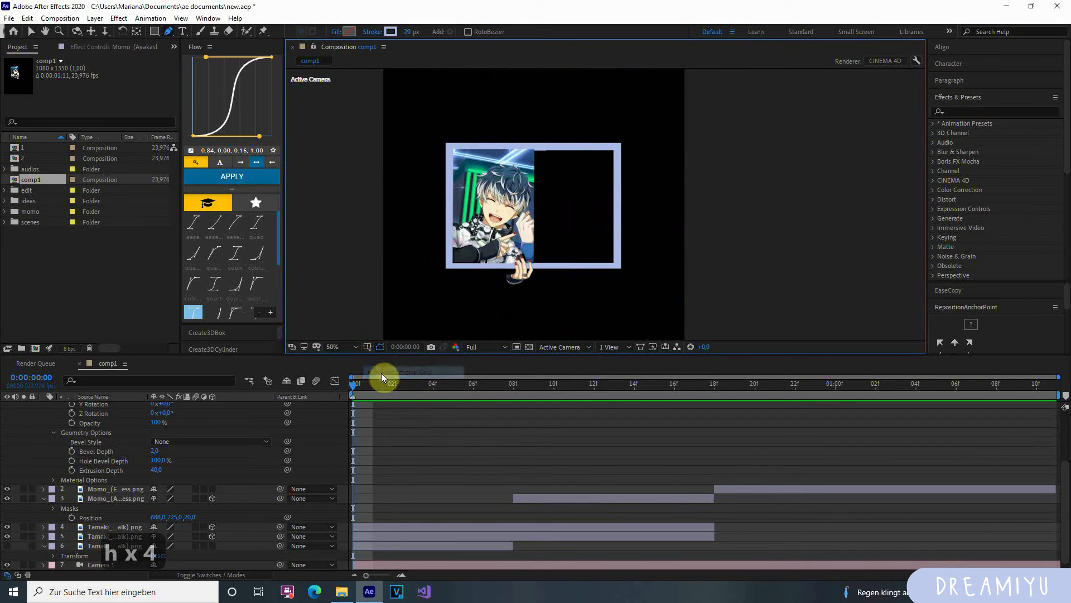
pyautogui.moveTo(364, 378); pyautogui.dragTo(433, 461)
pyautogui.moveTo(498, 464); pyautogui.dragTo(571, 378)
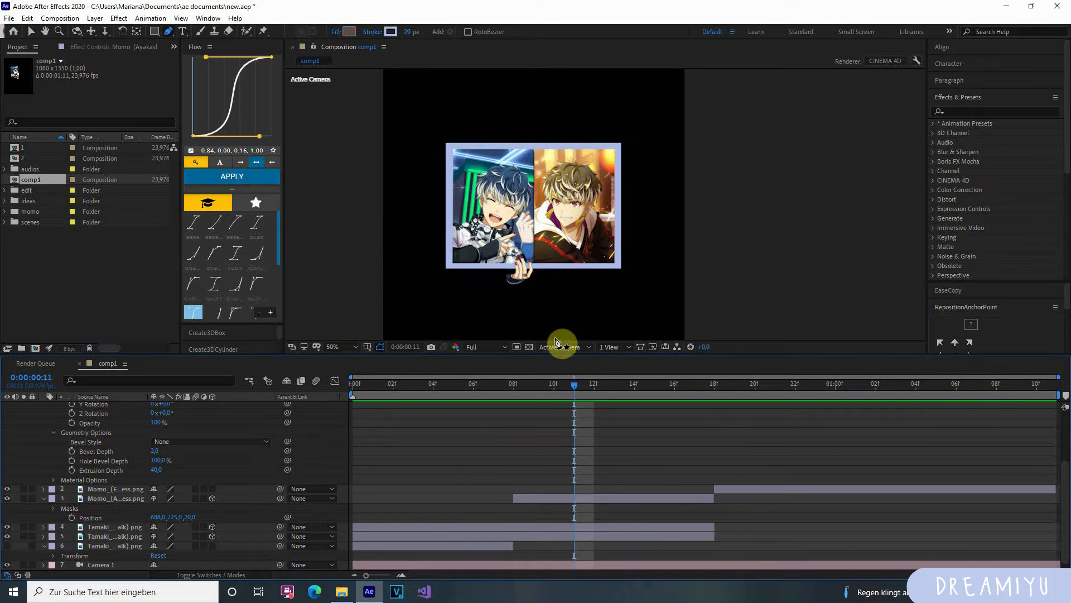
pyautogui.scroll(3, 573, 463)
pyautogui.moveTo(570, 385); pyautogui.dragTo(759, 422)
pyautogui.press('Home')
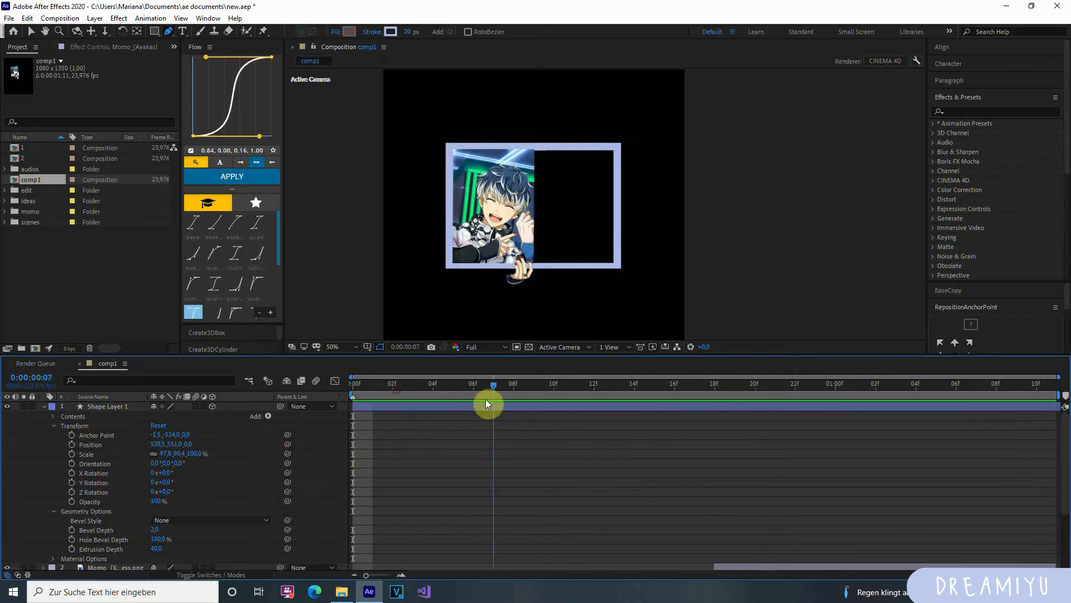
# Step: Move the current time to 0:00:00:08, where the masked Momo image begins, and collapse Shape Layer 1's Transform and Geometry Options
pyautogui.moveTo(485, 400); pyautogui.dragTo(515, 408)
pyautogui.scroll(-3, 532, 431)
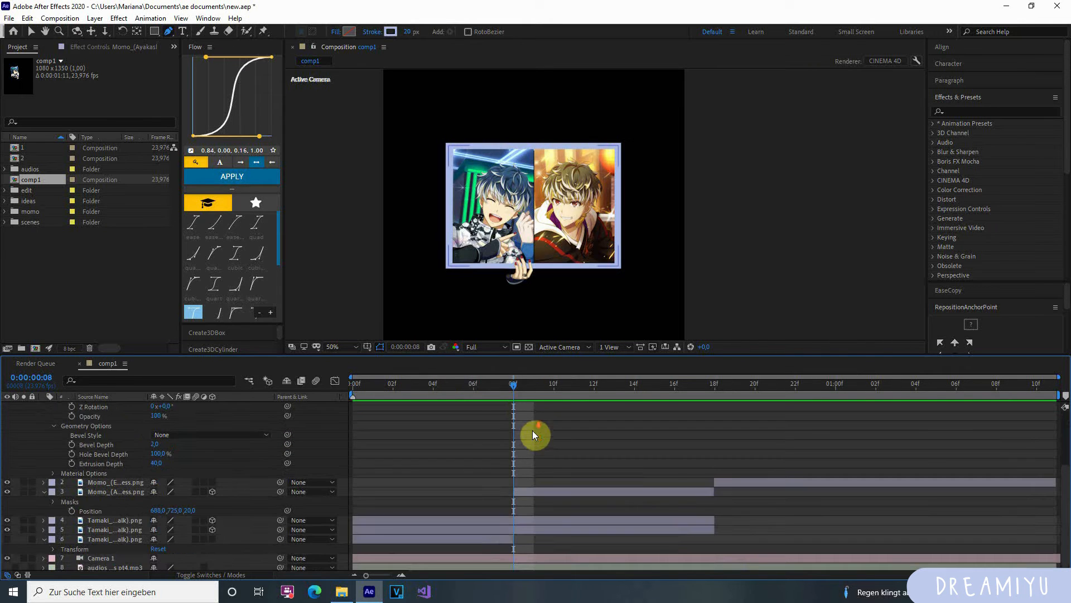
pyautogui.scroll(2, 518, 199)
pyautogui.press('h')
pyautogui.moveTo(418, 236); pyautogui.dragTo(469, 241)
pyautogui.scroll(3, 96, 468)
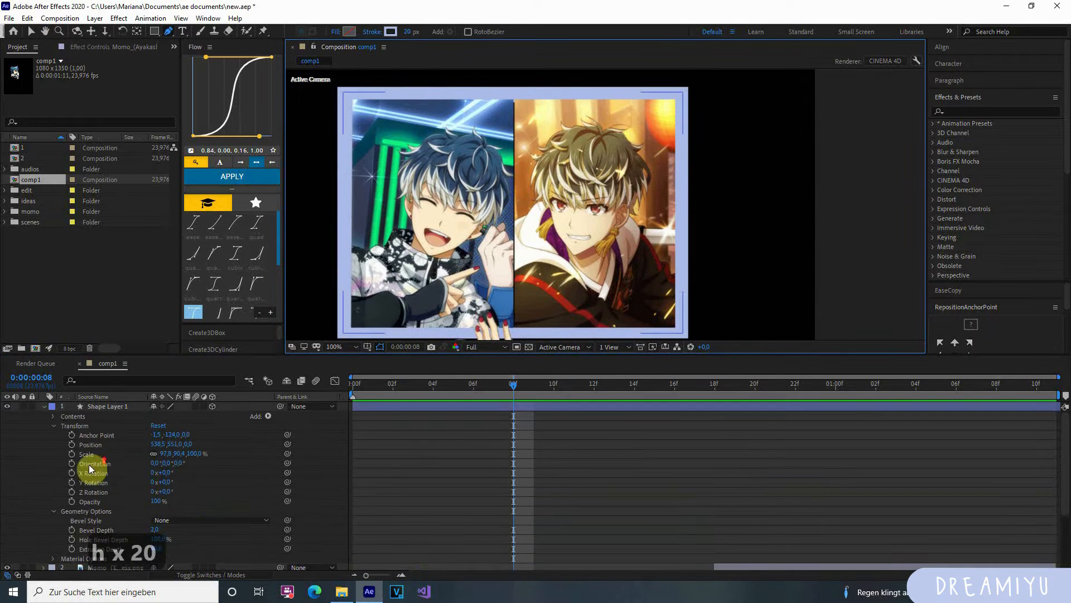
pyautogui.click(53, 510)
pyautogui.click(53, 426)
# Step: Draw a vertical divider line between the two images on a new shape layer with the Pen tool, and make it a 3D layer
pyautogui.click(105, 407)
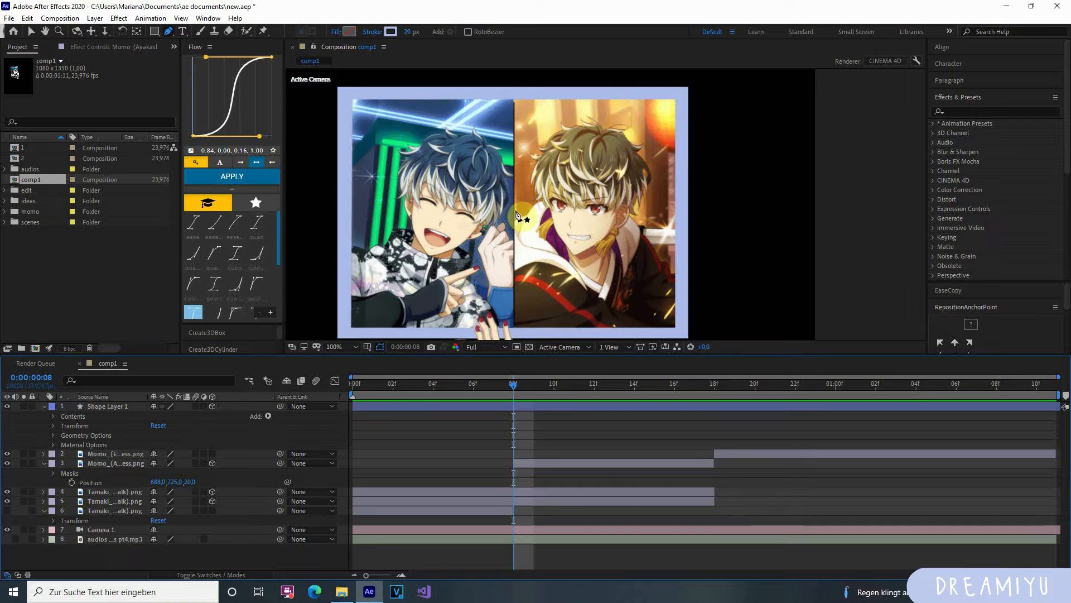
pyautogui.click(514, 98)
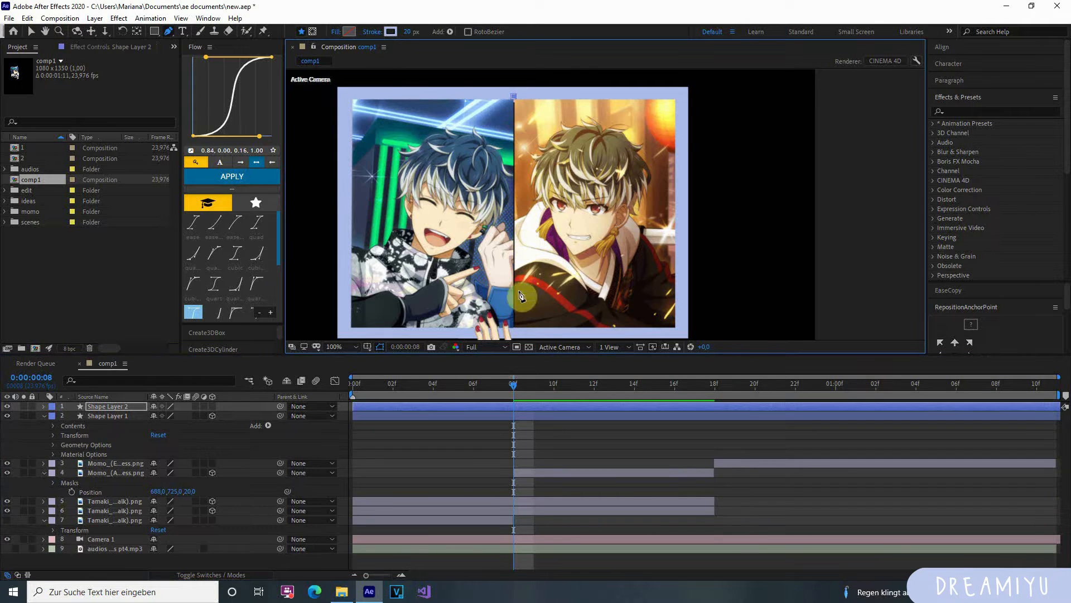
pyautogui.click(518, 331)
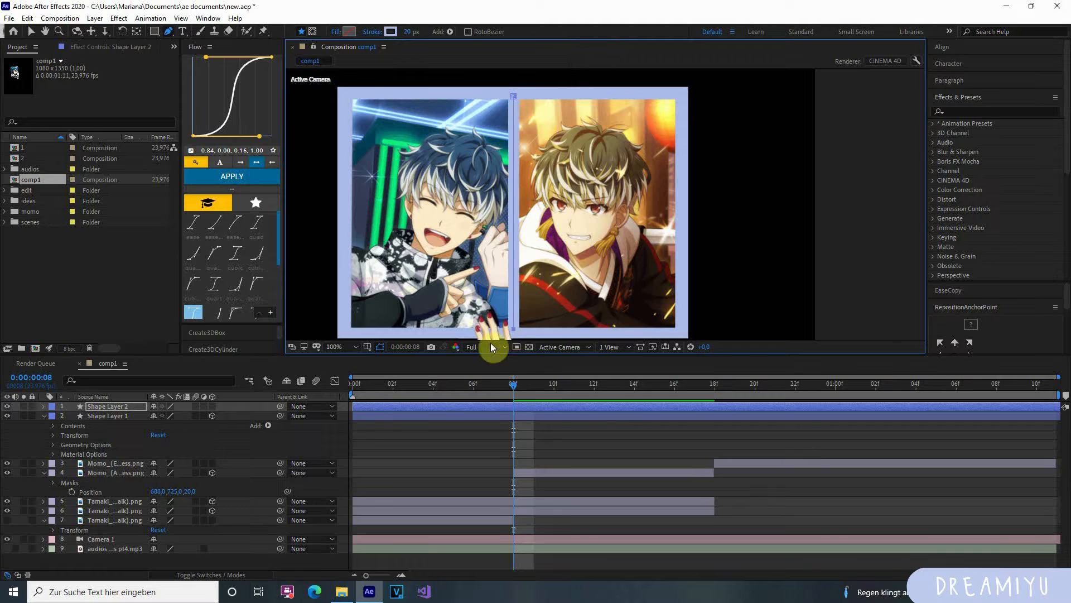
pyautogui.click(118, 406)
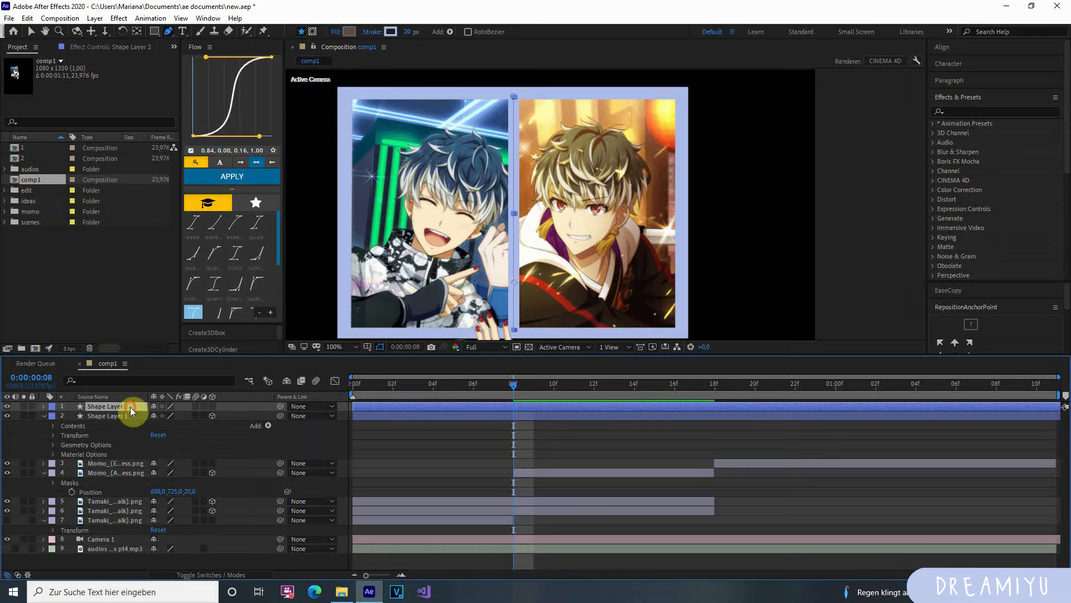
pyautogui.click(212, 406)
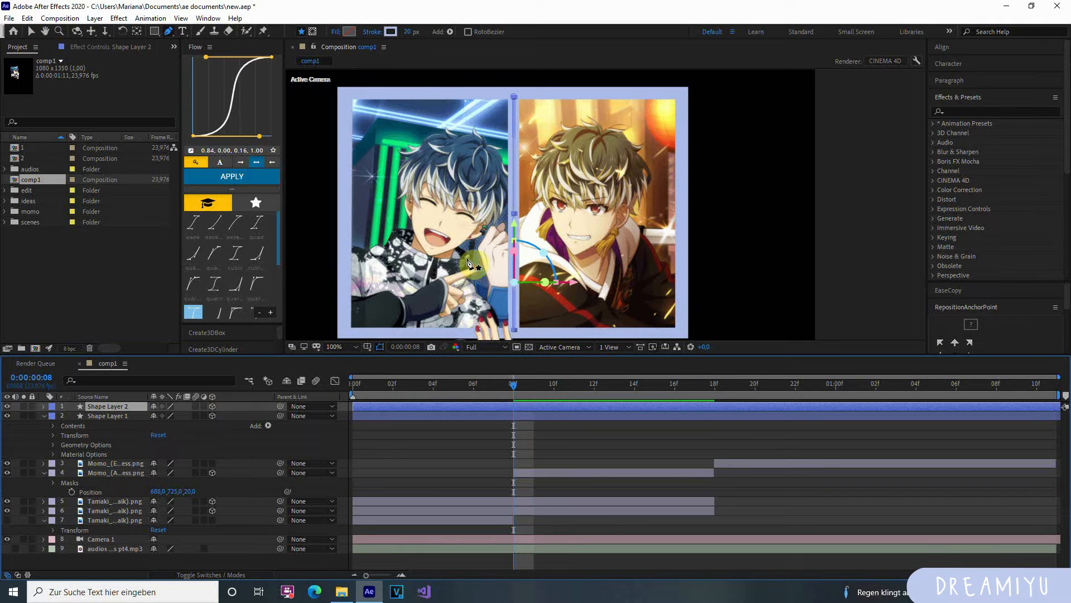
# Step: Orbit Custom View 1 to see the frame's side and set the divider line's Extrusion Depth to 40
pyautogui.click(561, 346)
pyautogui.click(563, 467)
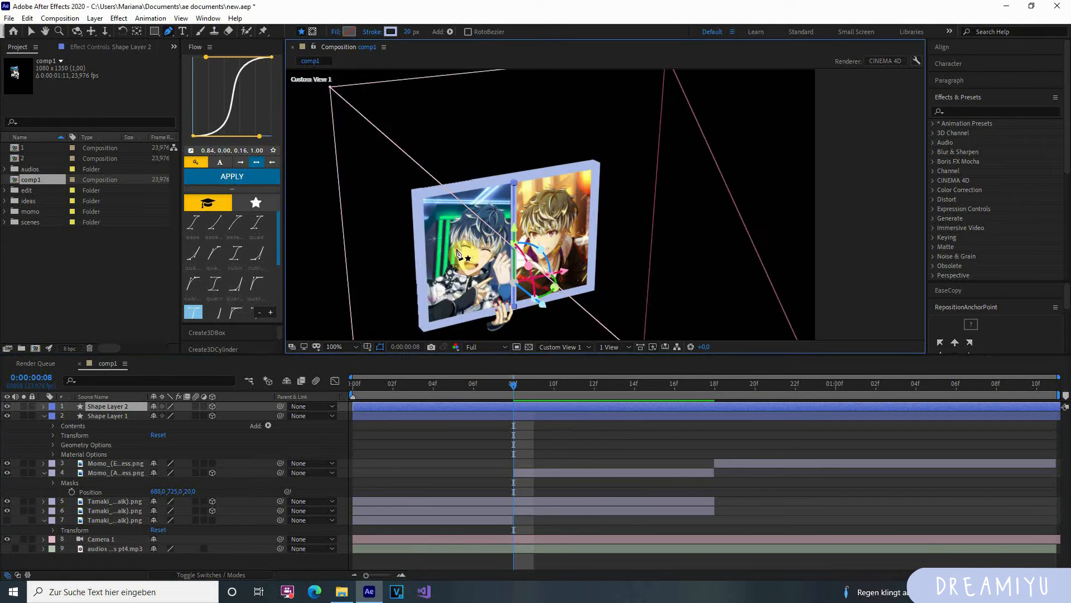
pyautogui.press('c')
pyautogui.moveTo(407, 232); pyautogui.dragTo(506, 235)
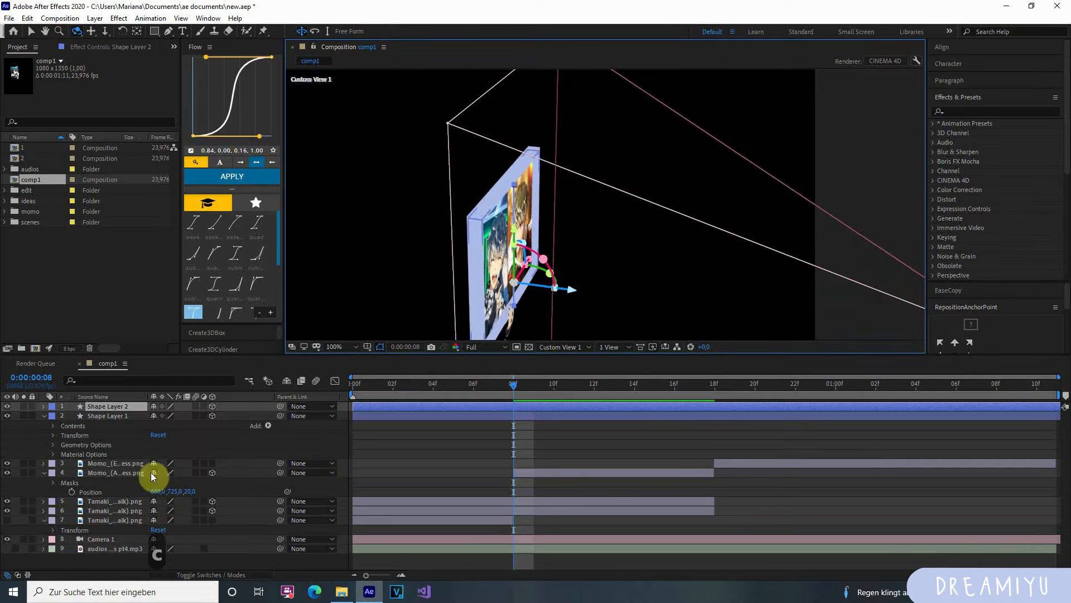
pyautogui.click(43, 406)
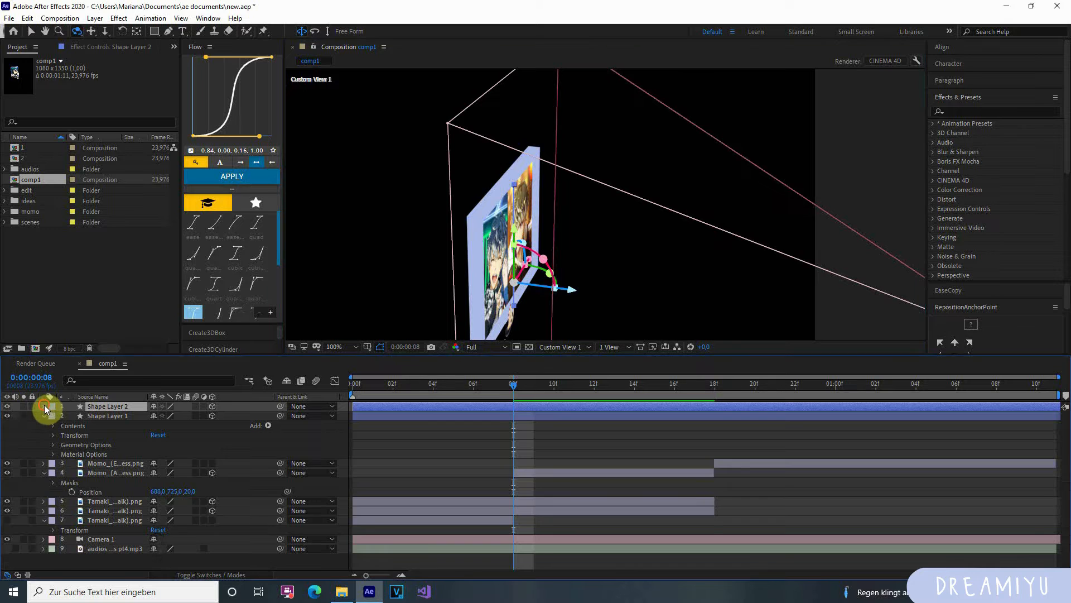
pyautogui.click(50, 443)
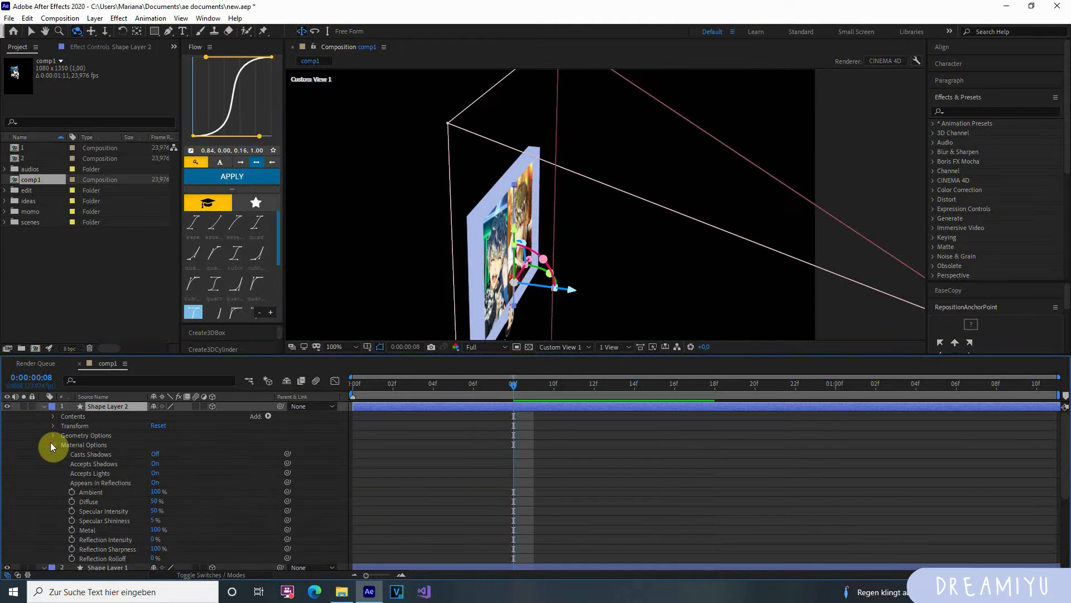
pyautogui.click(54, 435)
pyautogui.scroll(-3, 129, 469)
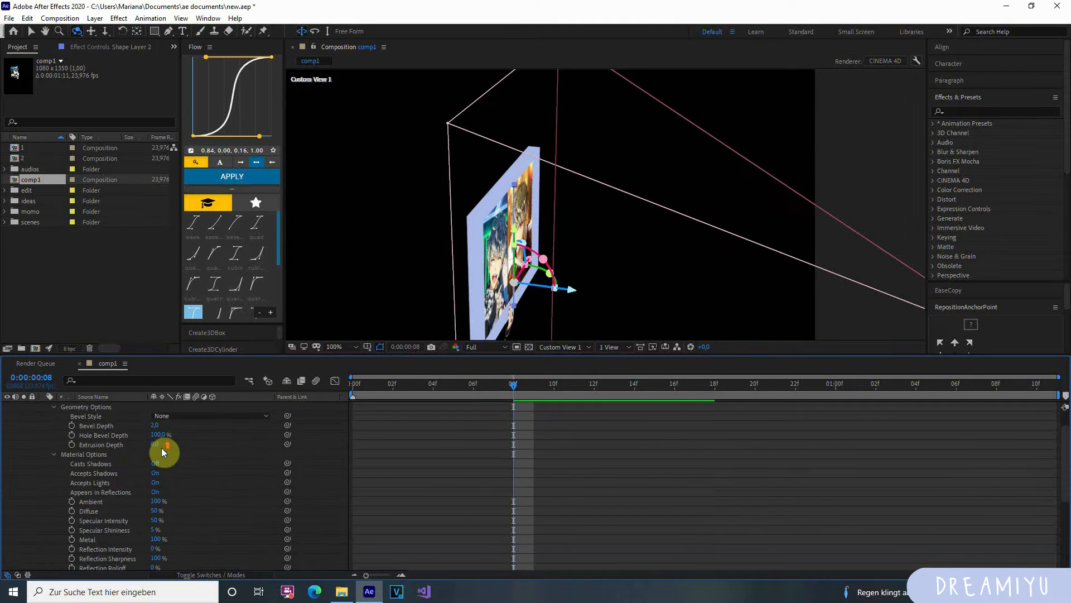
pyautogui.click(158, 443)
pyautogui.write('40')
pyautogui.press('Return')
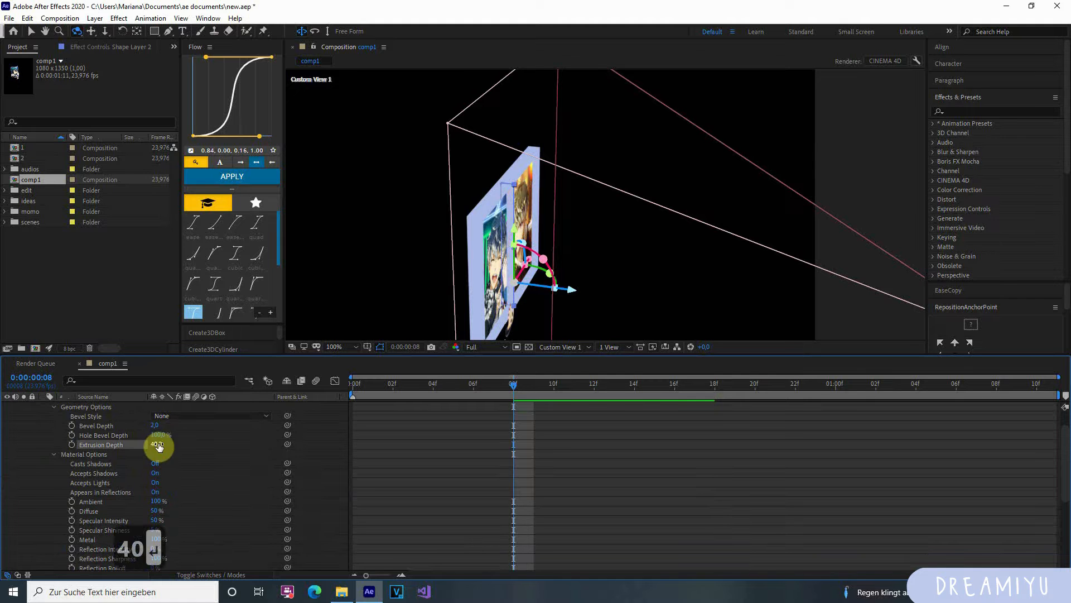
# Step: Collapse the divider line layer's properties and orbit the custom view to inspect the extruded divider inside the frame
pyautogui.moveTo(559, 222); pyautogui.dragTo(433, 223)
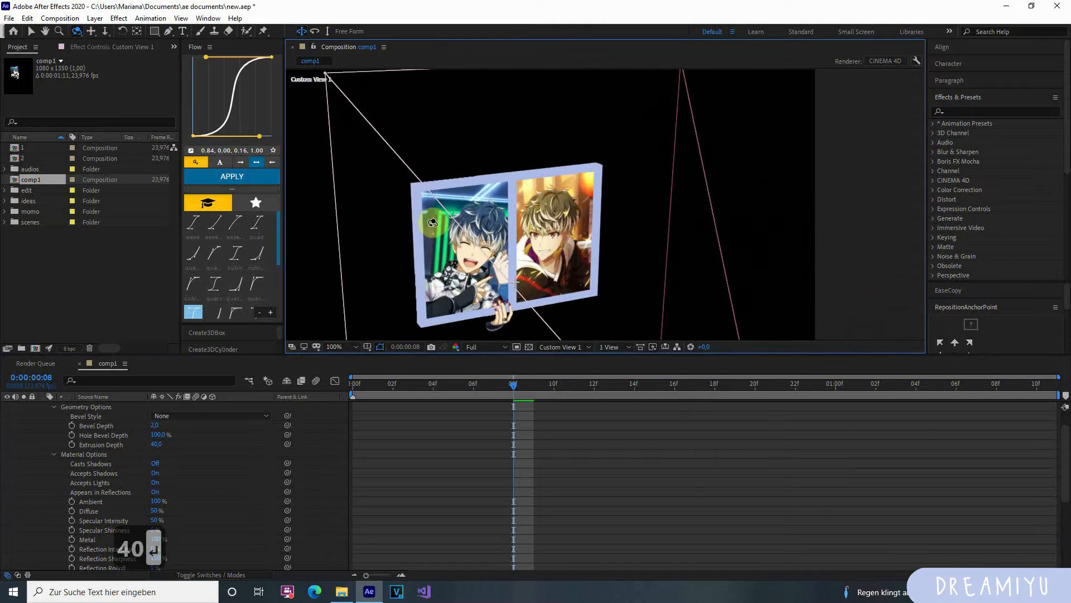
pyautogui.scroll(3, 115, 471)
pyautogui.click(44, 406)
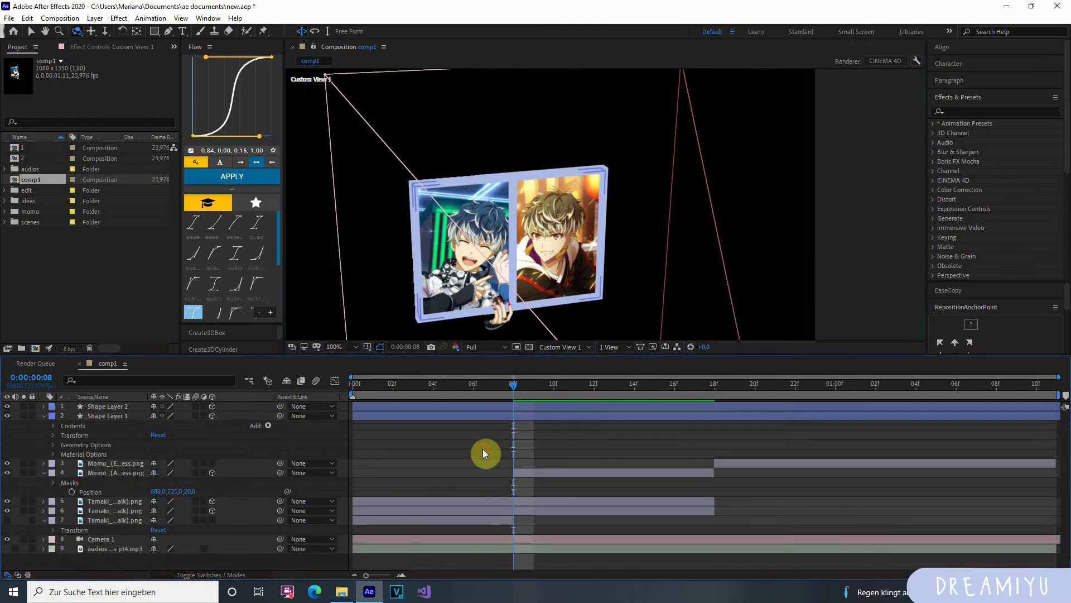
pyautogui.click(522, 406)
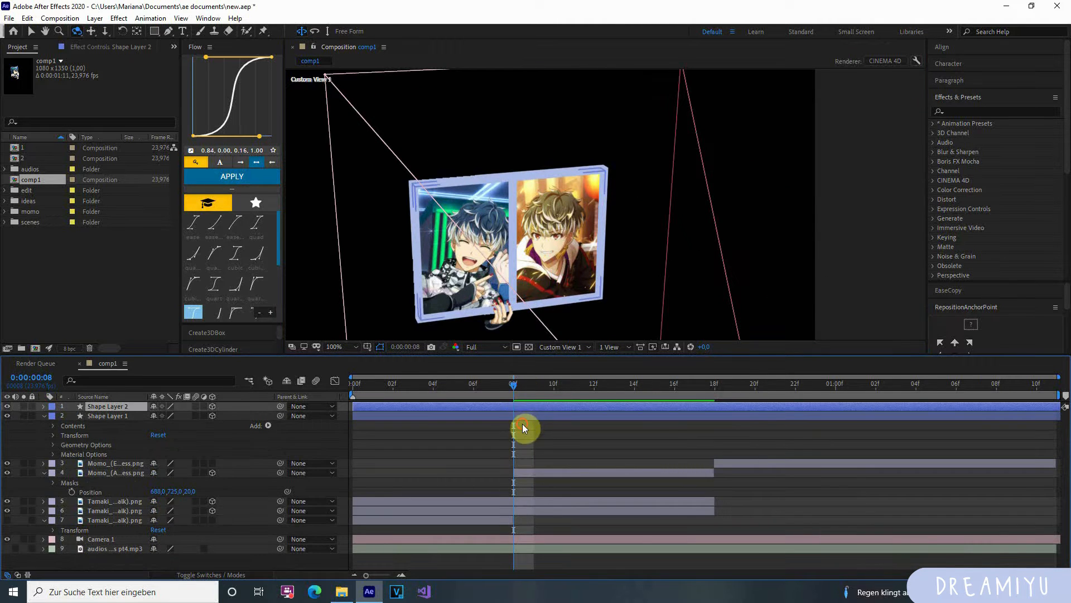
pyautogui.moveTo(508, 267); pyautogui.dragTo(478, 412)
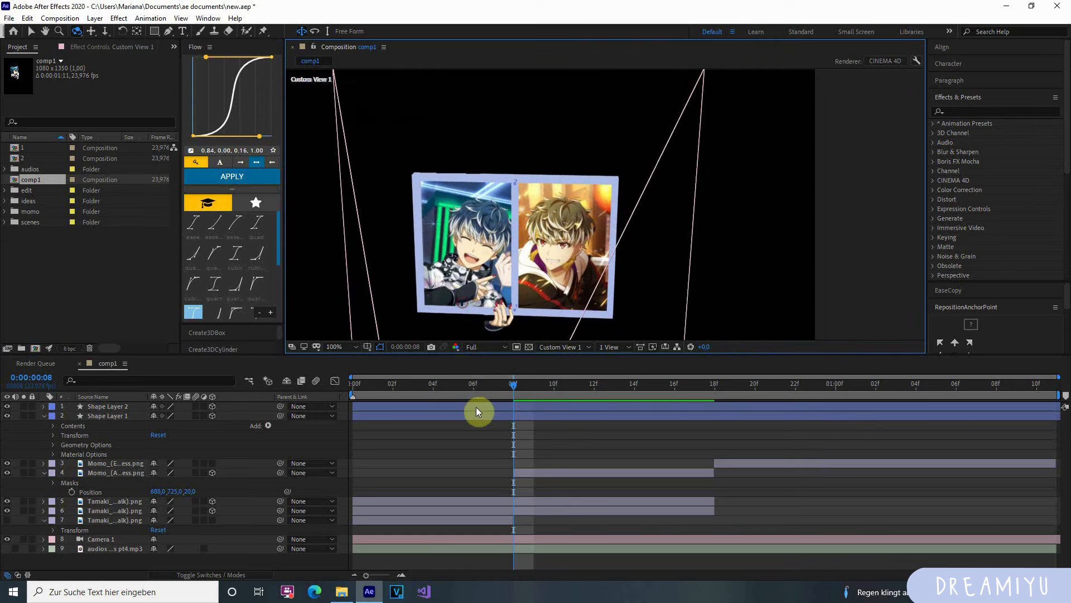
# Step: Add a null object at the top of comp1 and make it a 3D layer
pyautogui.click(95, 18)
pyautogui.moveTo(111, 31)
pyautogui.click(315, 80)
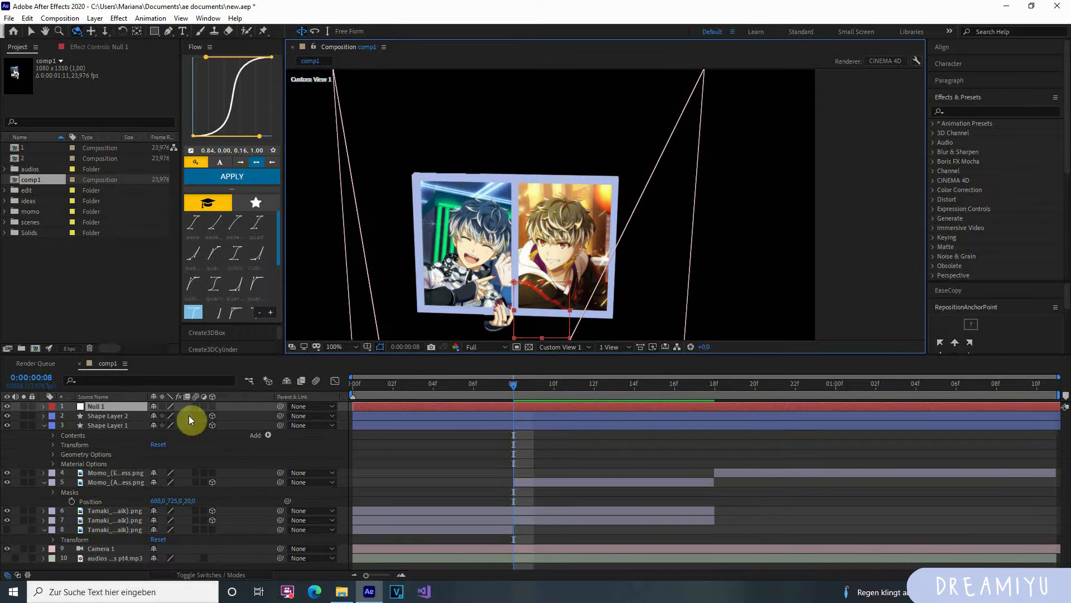
pyautogui.click(212, 406)
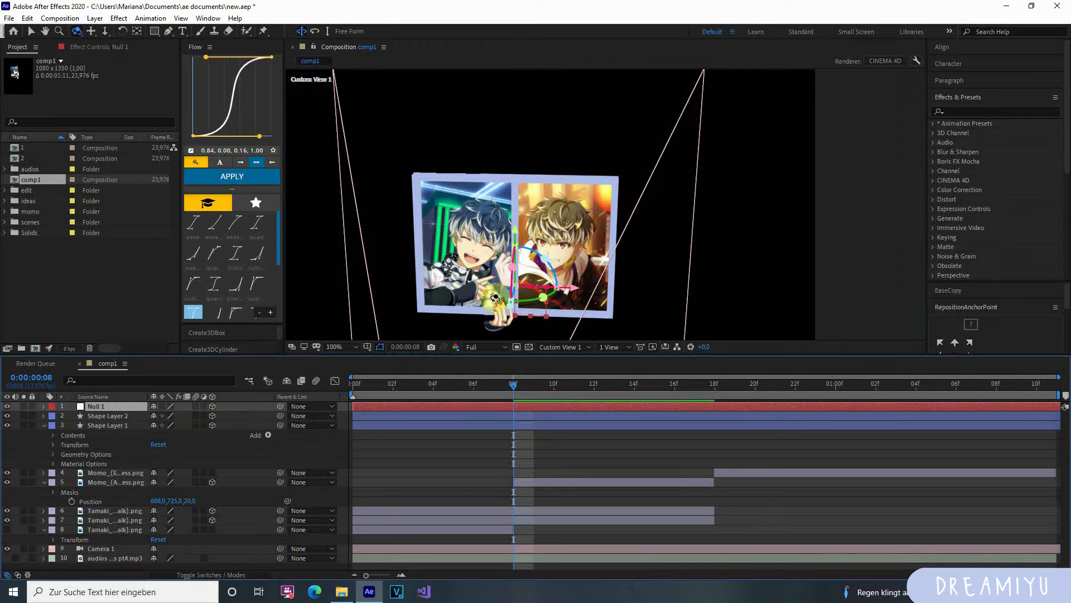
# Step: Turn on the proportional grid overlay in the composition view, leaving the regular grid off
pyautogui.click(367, 346)
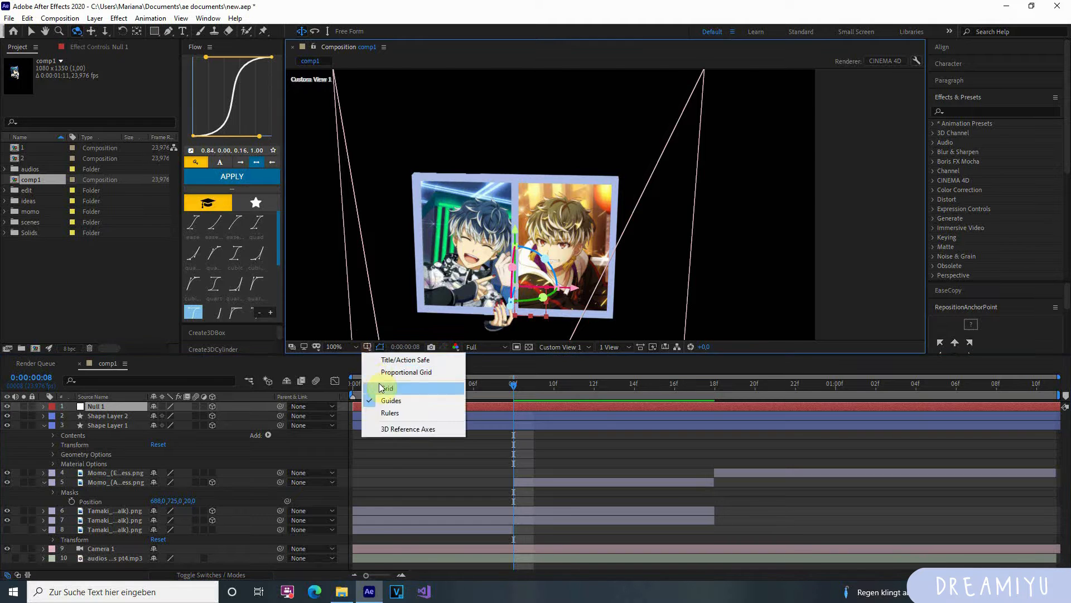
pyautogui.click(385, 392)
pyautogui.click(373, 384)
pyautogui.click(367, 346)
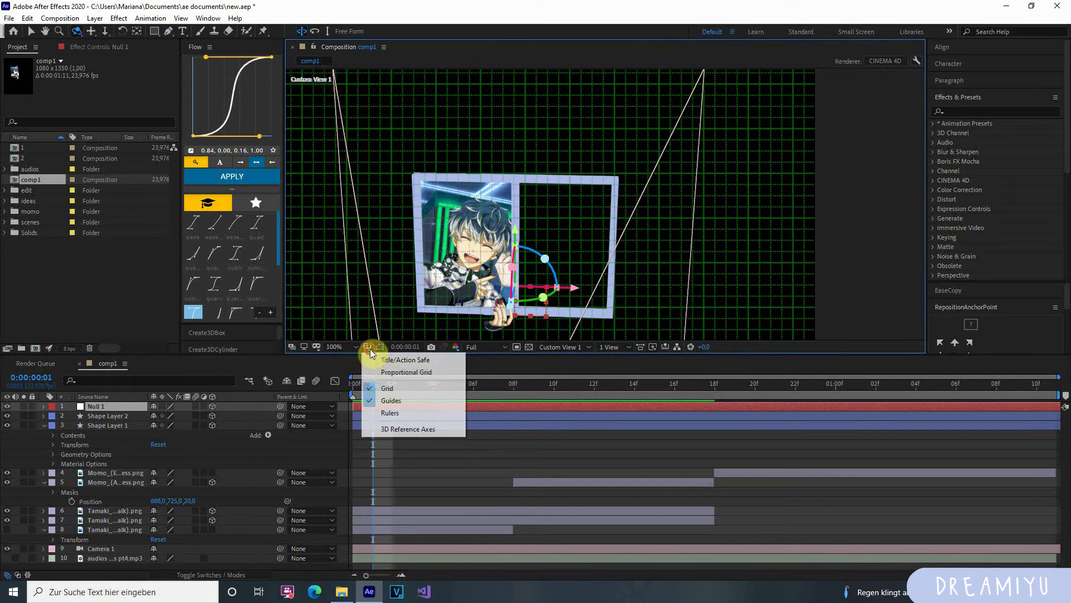
pyautogui.click(385, 390)
pyautogui.click(367, 347)
pyautogui.click(390, 369)
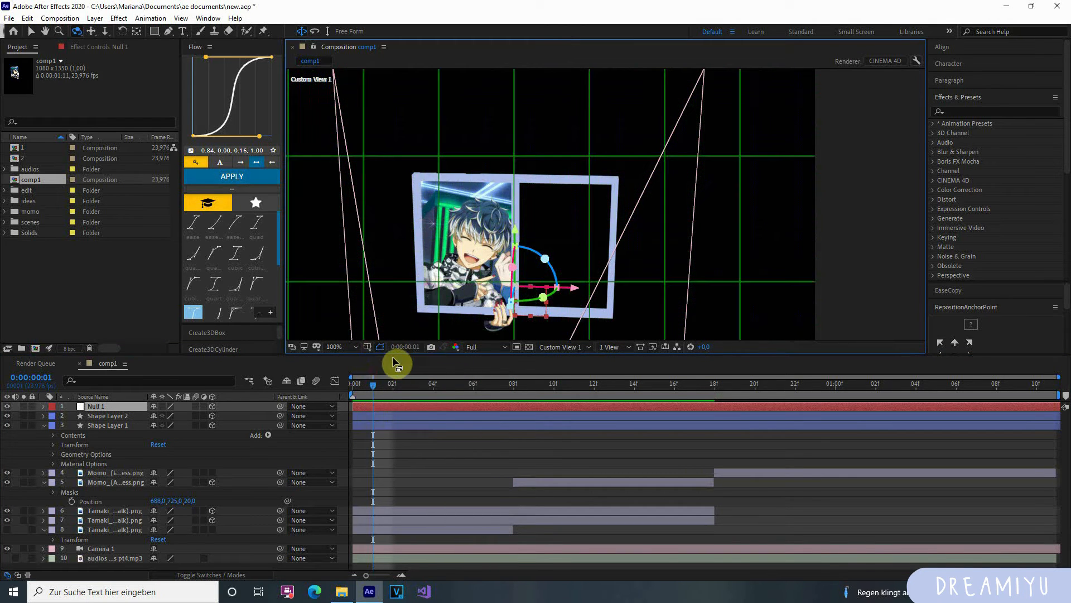
# Step: Check the null against the grid in the Active Camera view and undo the trial camera and null movements
pyautogui.click(560, 347)
pyautogui.click(550, 363)
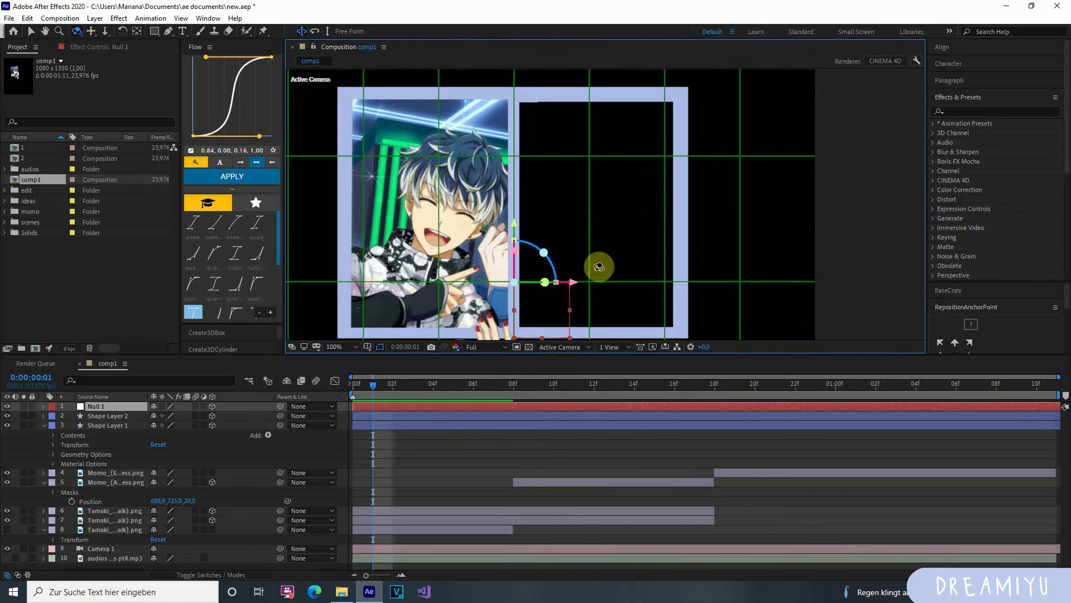
pyautogui.moveTo(588, 262); pyautogui.dragTo(575, 270)
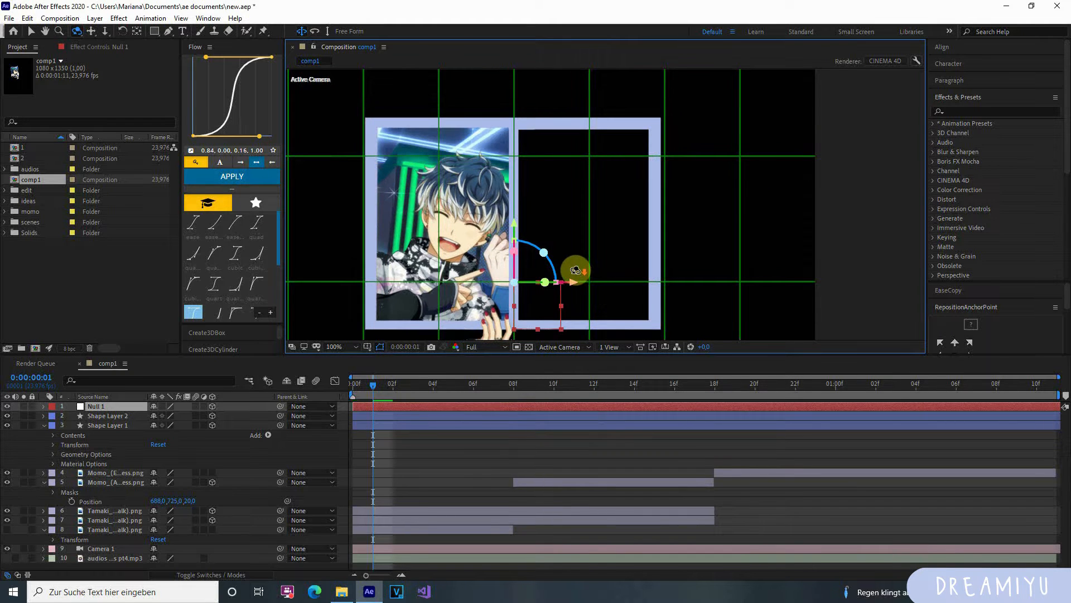
pyautogui.hotkey('ctrl', 'z')
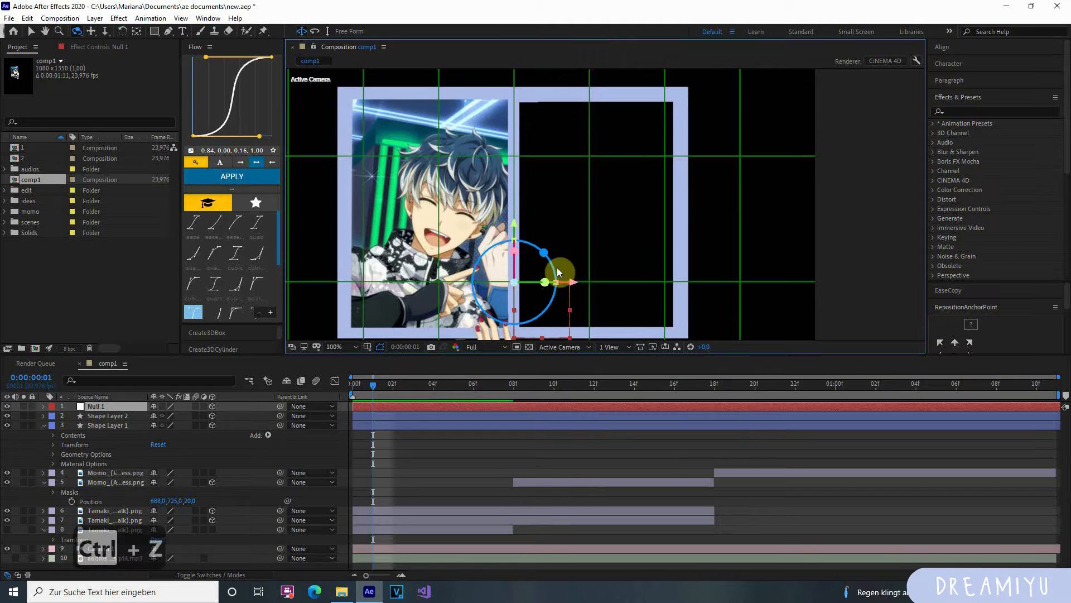
pyautogui.hotkey('ctrl', 'z')
pyautogui.hotkey('ctrl', 'z')
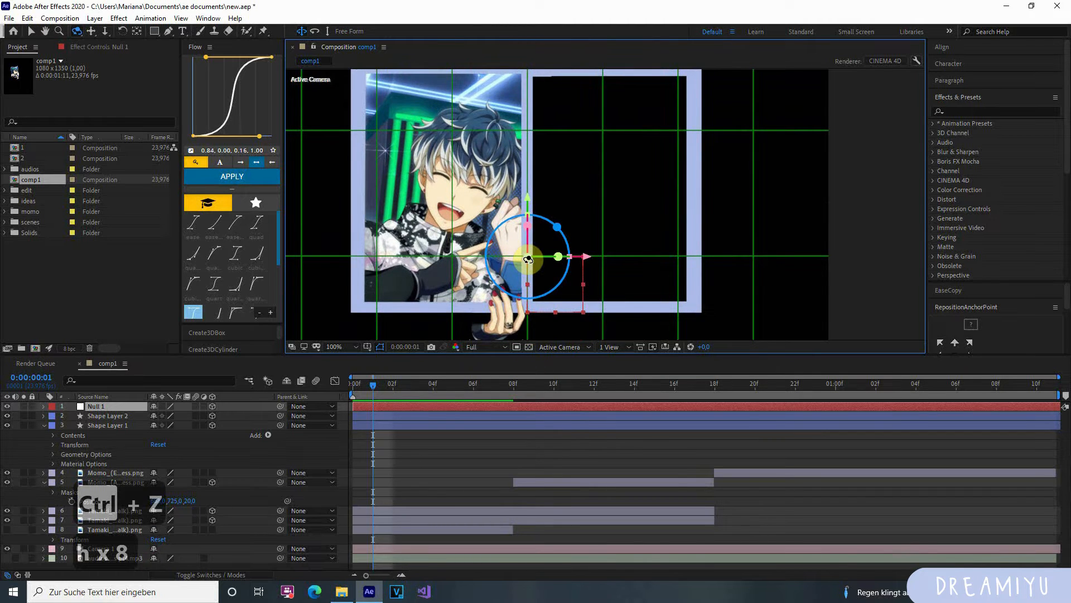
pyautogui.press('v')
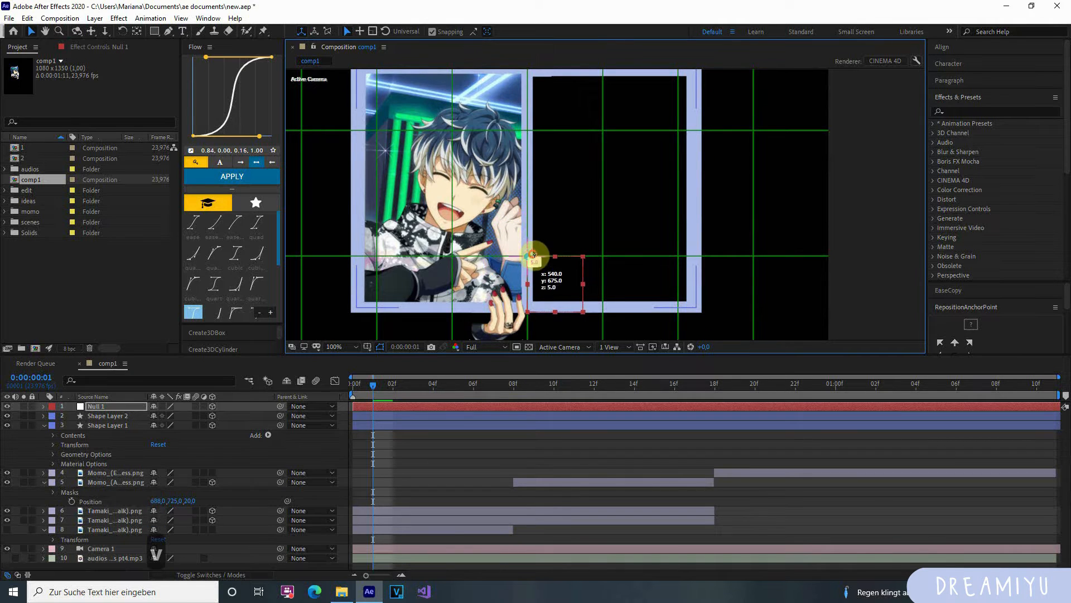
pyautogui.hotkey('ctrl', 'z')
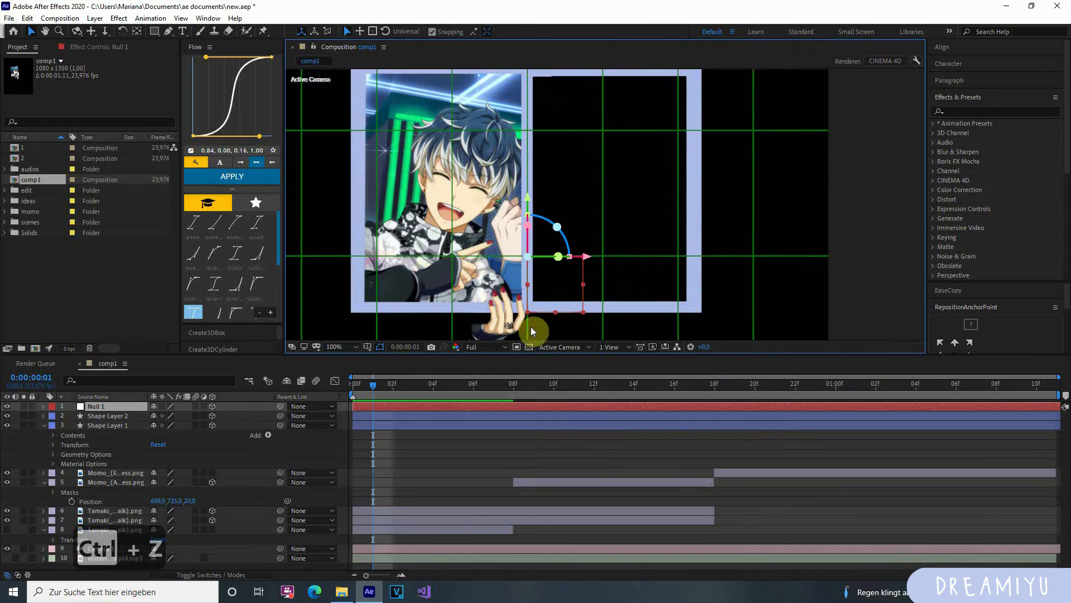
# Step: Switch to Custom View 1, orbit to the frame's side, and reveal the null's Position property
pyautogui.click(560, 347)
pyautogui.click(568, 465)
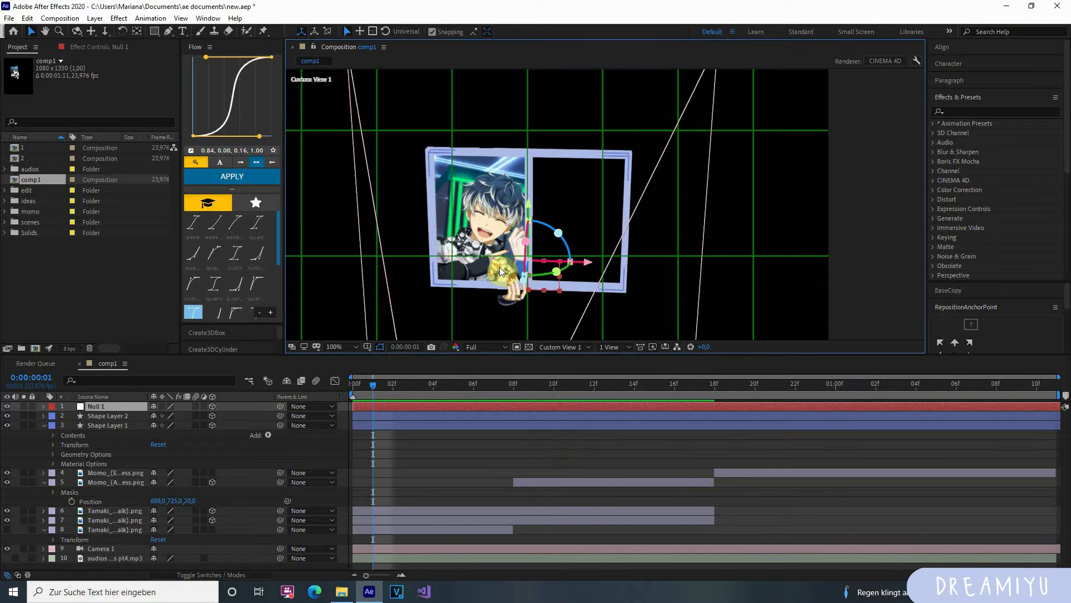
pyautogui.press('c')
pyautogui.moveTo(476, 250); pyautogui.dragTo(643, 256)
pyautogui.click(457, 409)
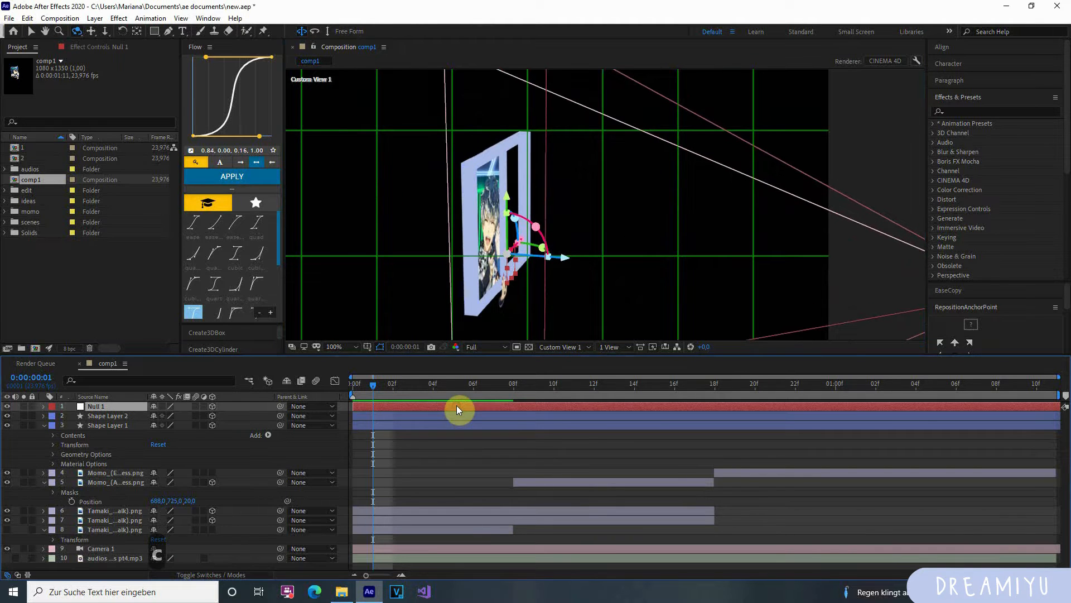
pyautogui.press('p')
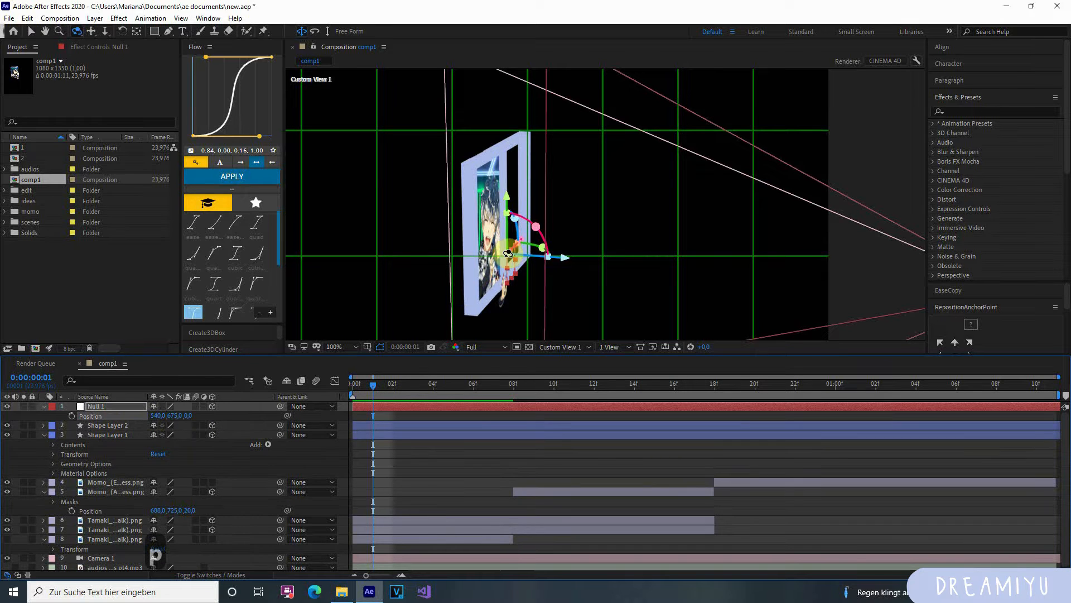
# Step: Undo a free move of the null and raise it along its Y axis to a Y position of about 576
pyautogui.press('v')
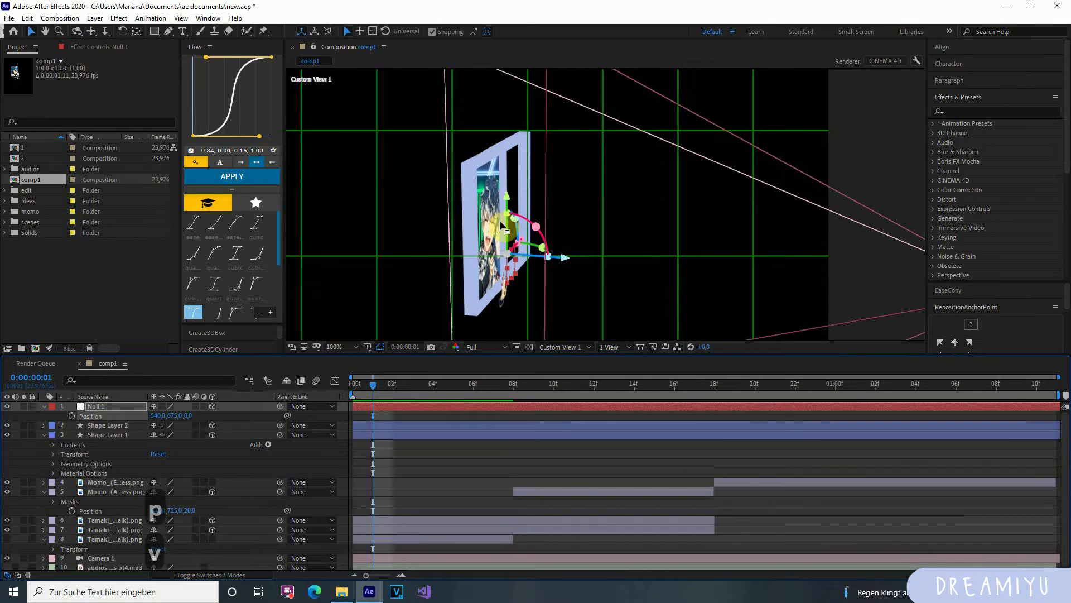
pyautogui.moveTo(534, 241); pyautogui.dragTo(560, 266)
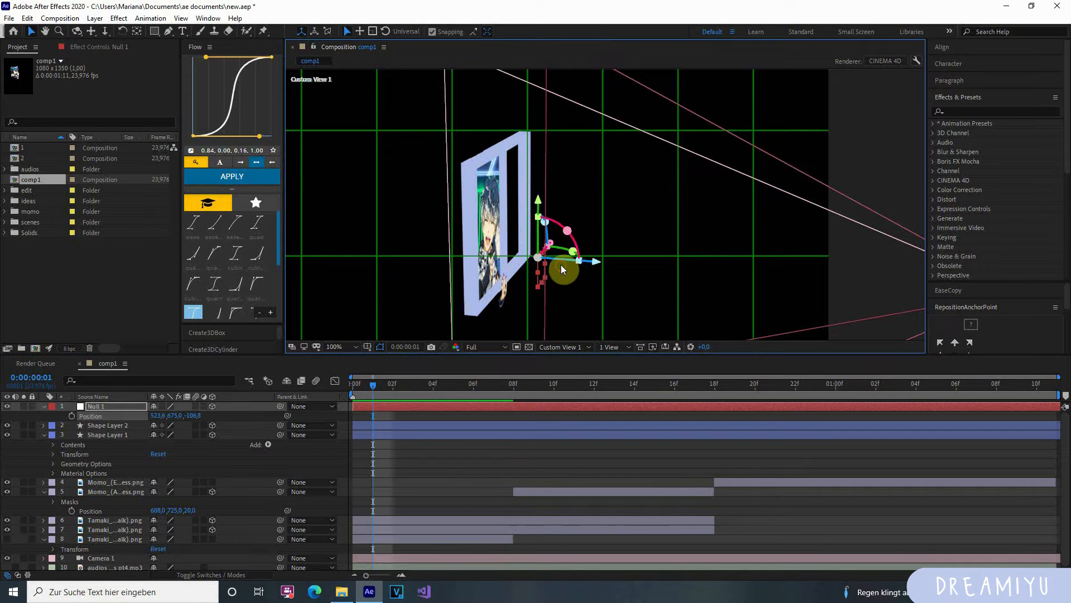
pyautogui.hotkey('ctrl', 'z')
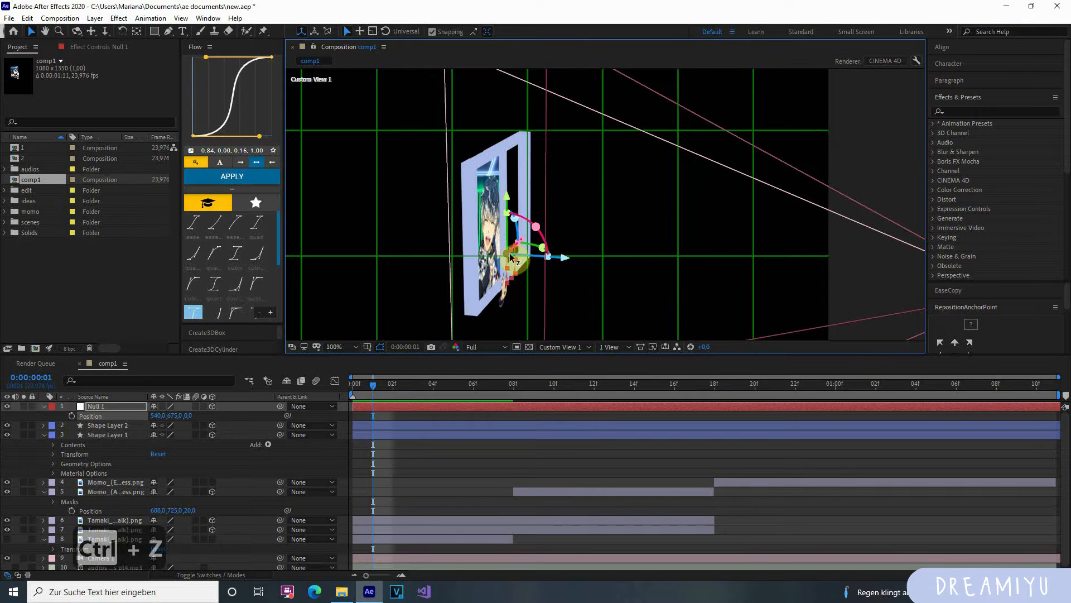
pyautogui.moveTo(507, 220); pyautogui.dragTo(505, 162)
# Step: Compare the null with Shape Layer 1's centre from an orbited view and raise it to a Y position of about 541
pyautogui.click(111, 435)
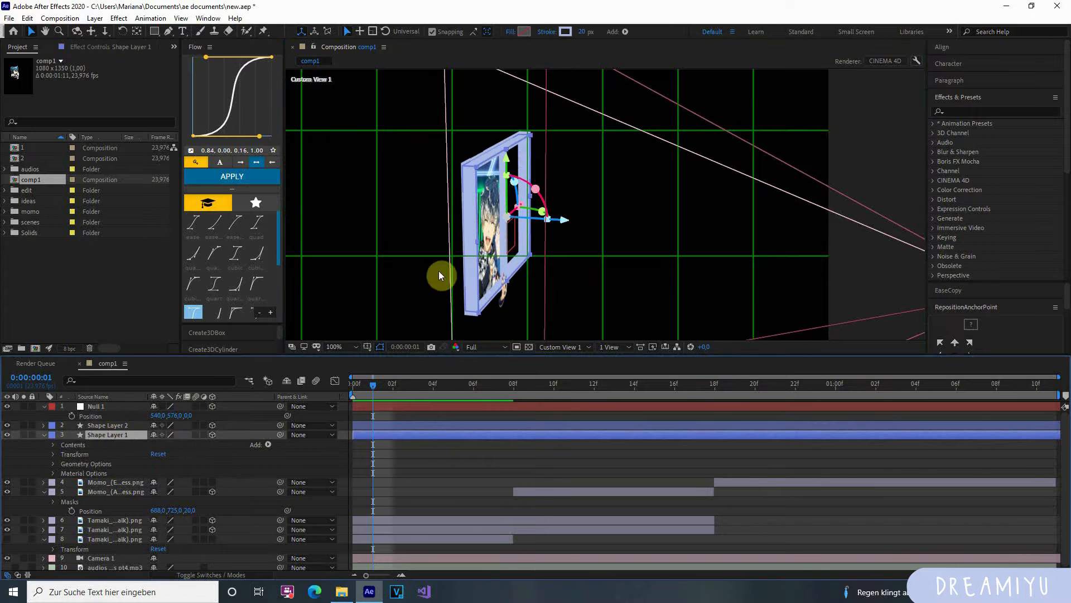
pyautogui.press('c')
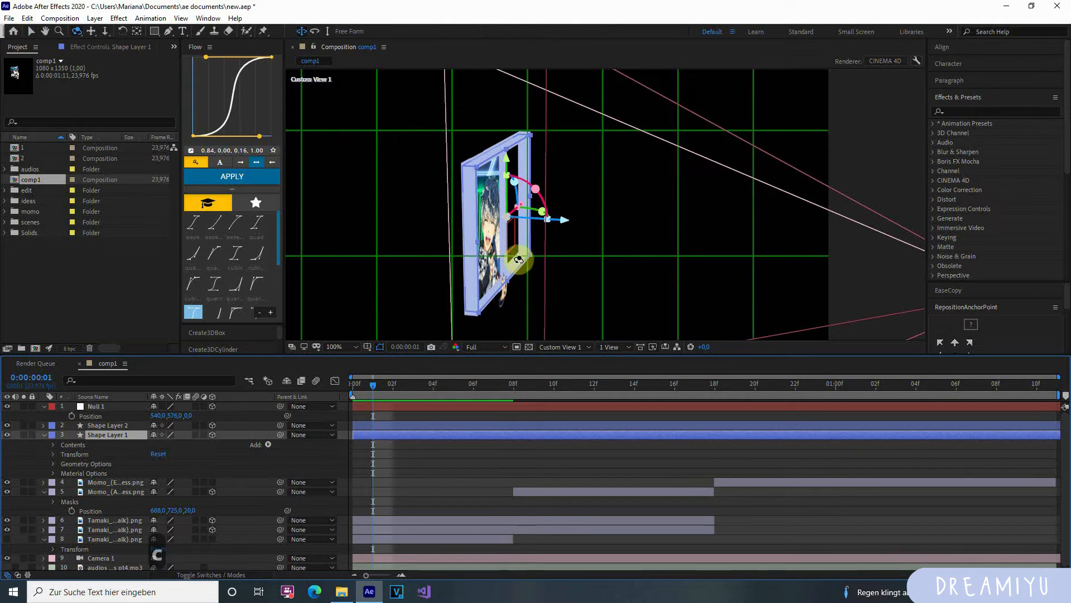
pyautogui.moveTo(514, 262); pyautogui.dragTo(424, 271)
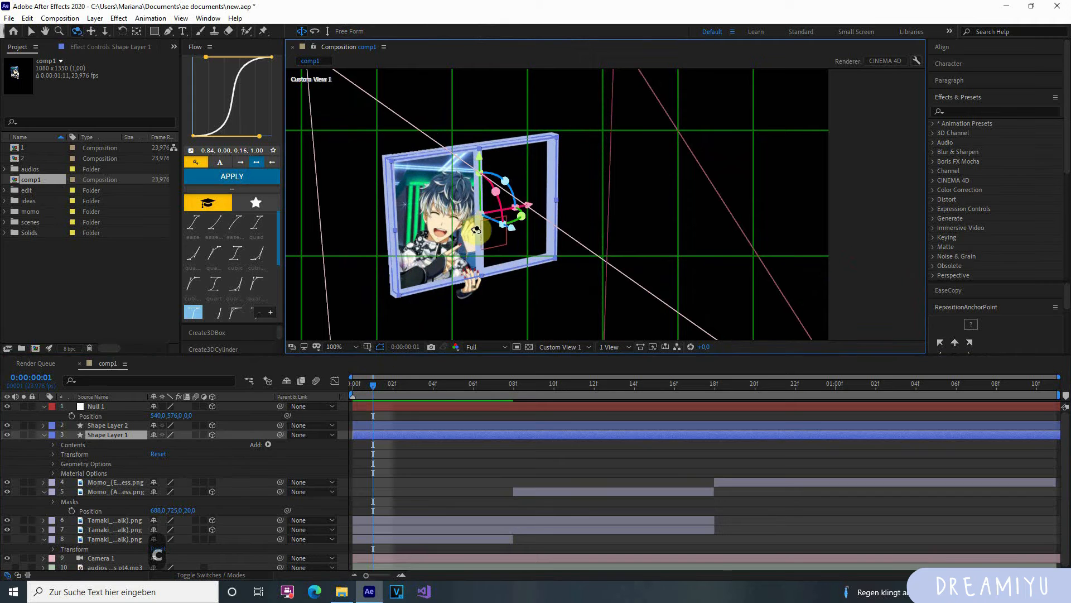
pyautogui.click(129, 403)
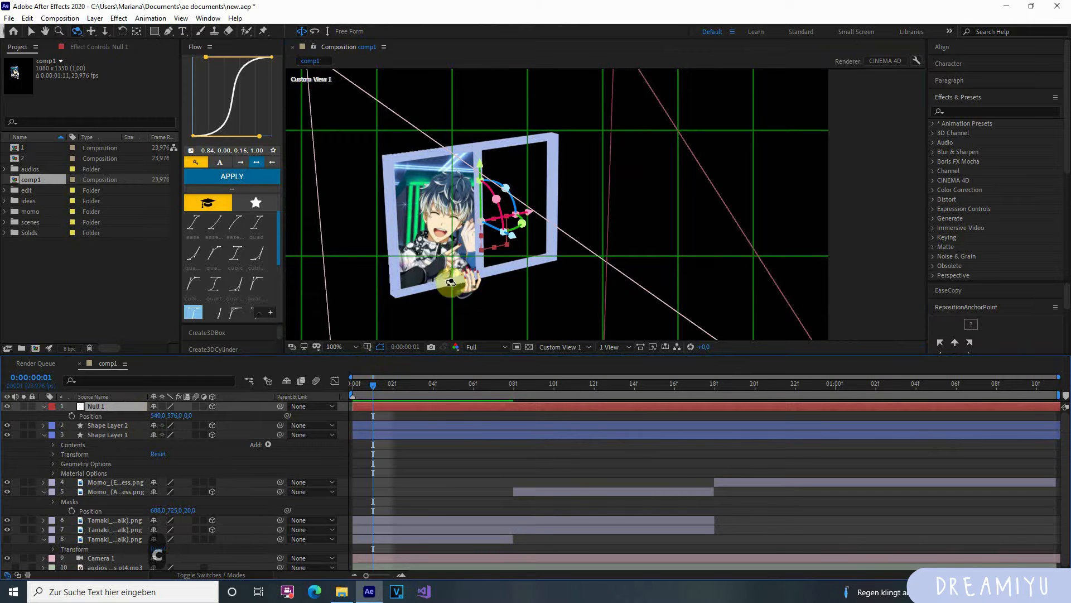
pyautogui.press('v')
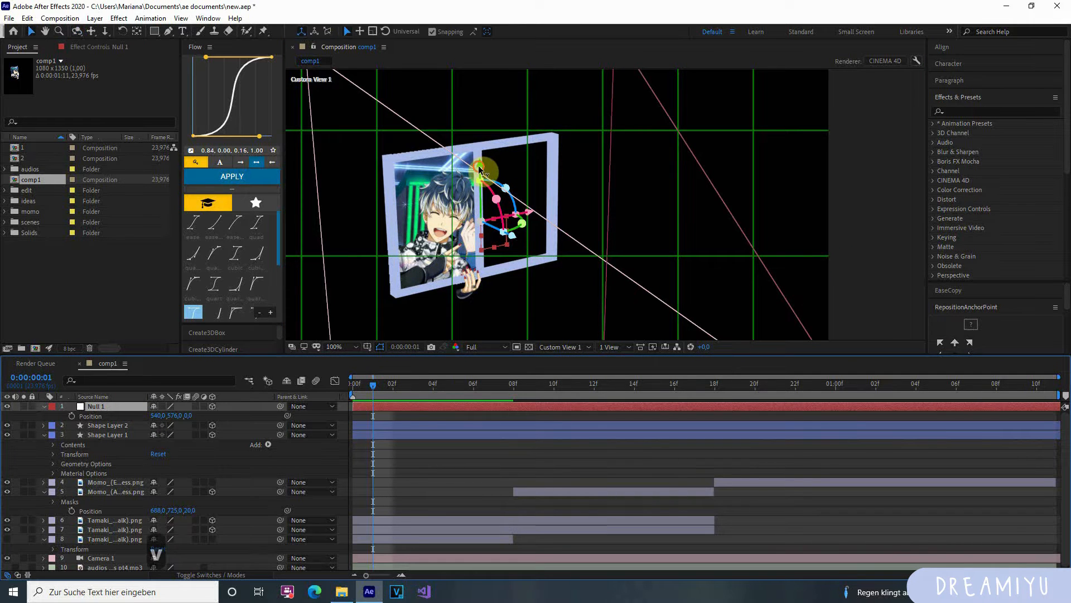
pyautogui.moveTo(478, 165); pyautogui.dragTo(477, 149)
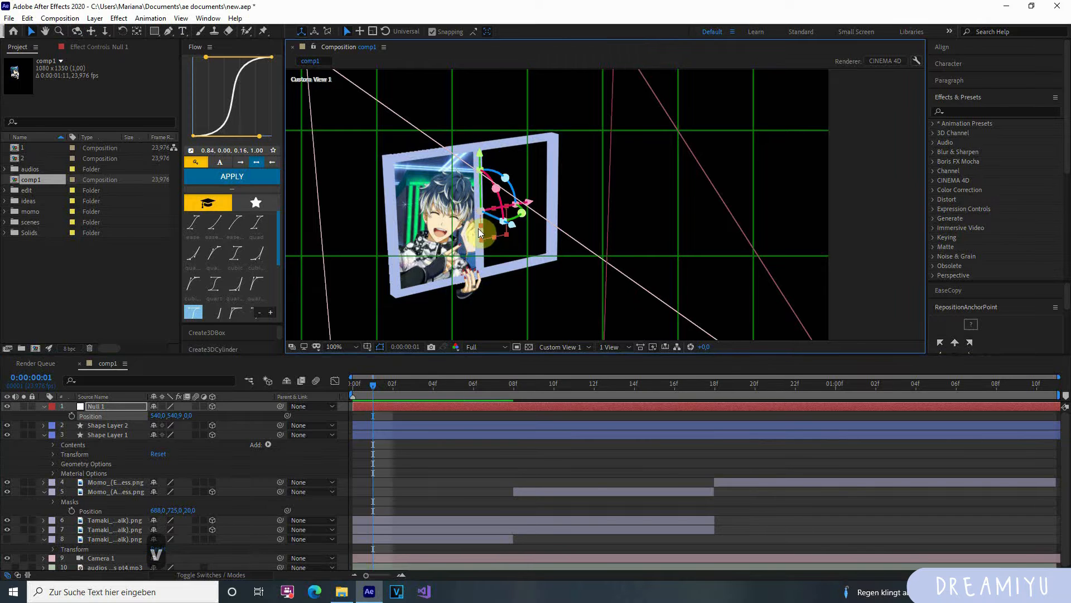
# Step: Switch to the Active Camera view and lower the null to a Y position of about 557, using Shape Layer 1 as reference
pyautogui.click(367, 347)
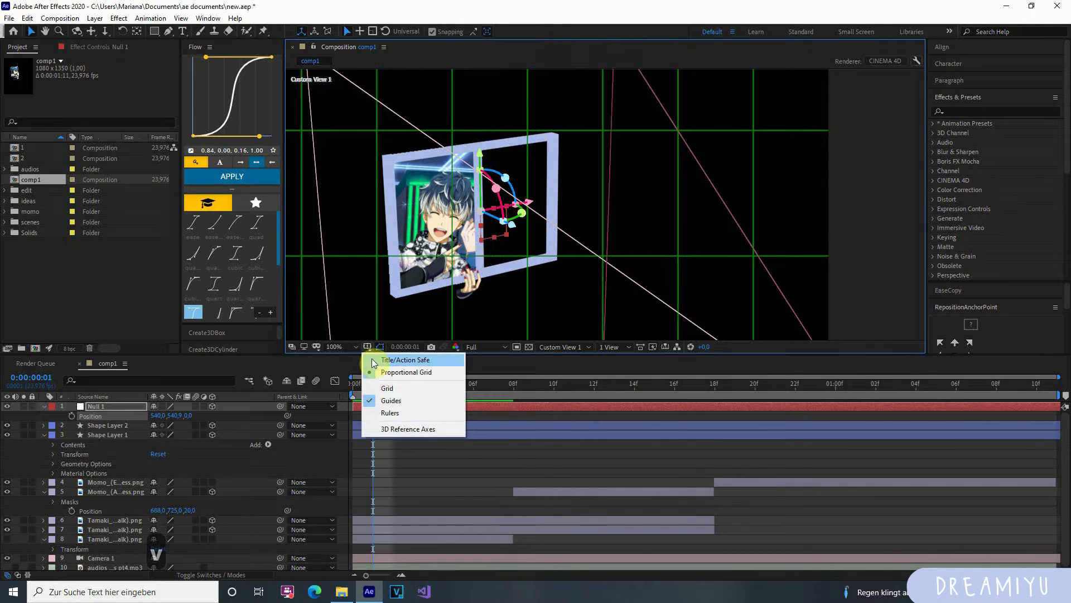
pyautogui.click(564, 346)
pyautogui.click(558, 370)
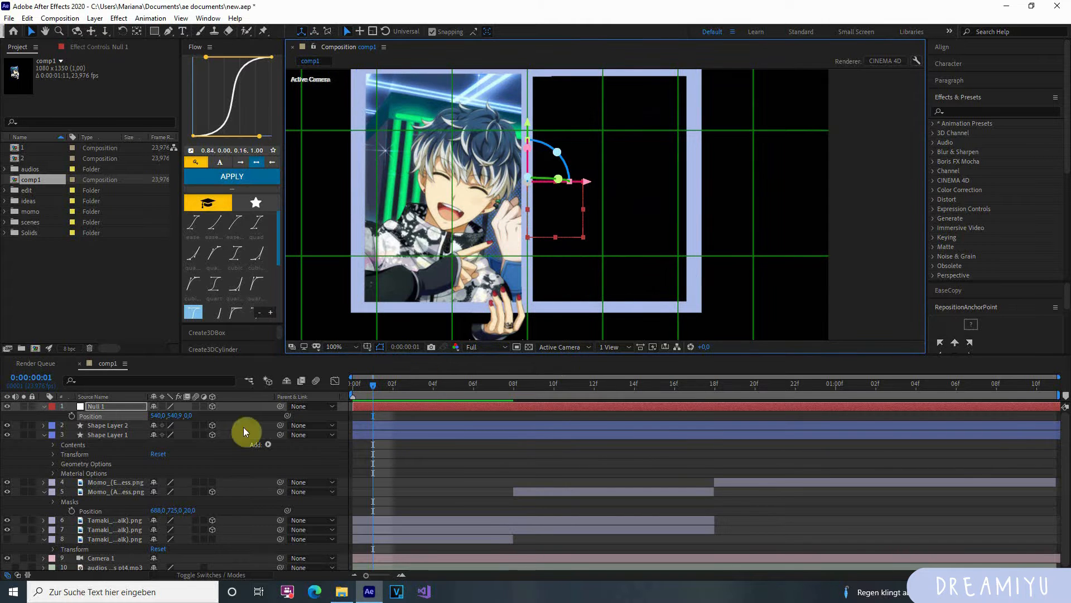
pyautogui.click(129, 407)
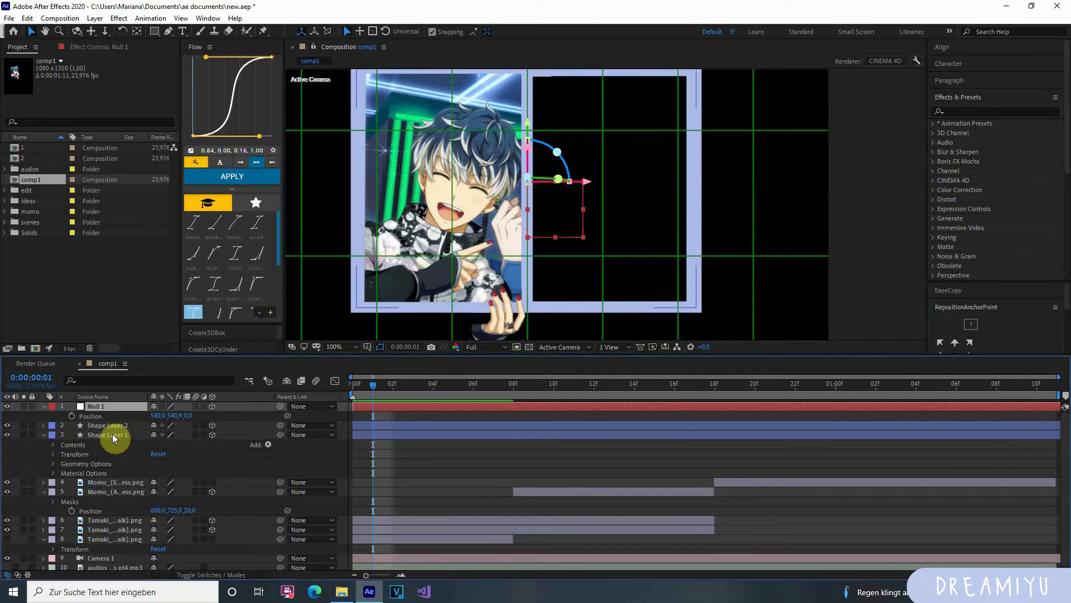
pyautogui.click(112, 434)
pyautogui.click(122, 407)
pyautogui.moveTo(528, 128); pyautogui.dragTo(530, 137)
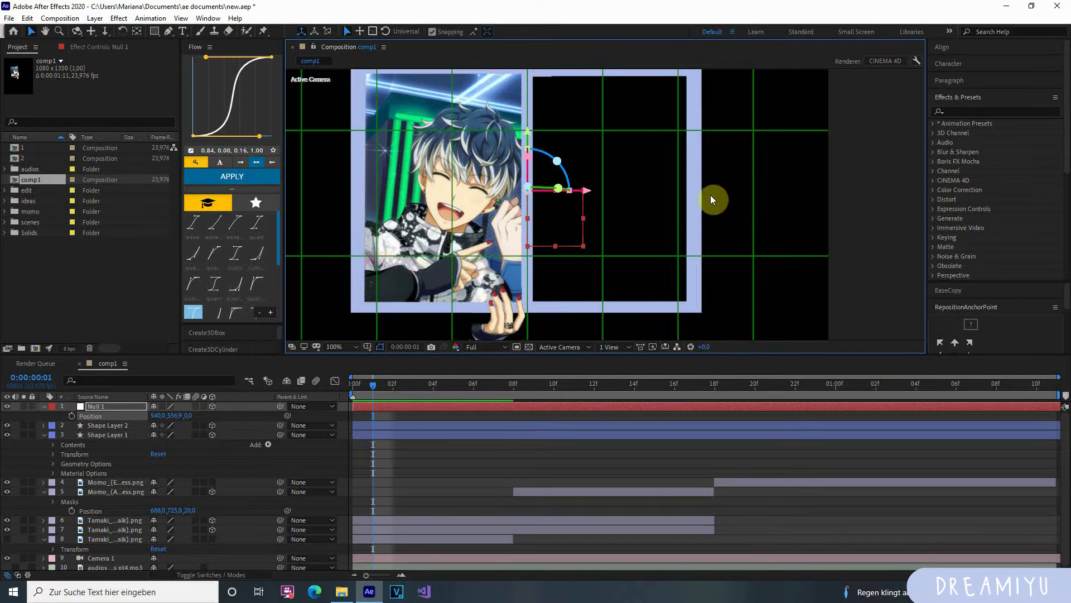
# Step: Set the null's Z position to 20
pyautogui.click(189, 414)
pyautogui.write('2')
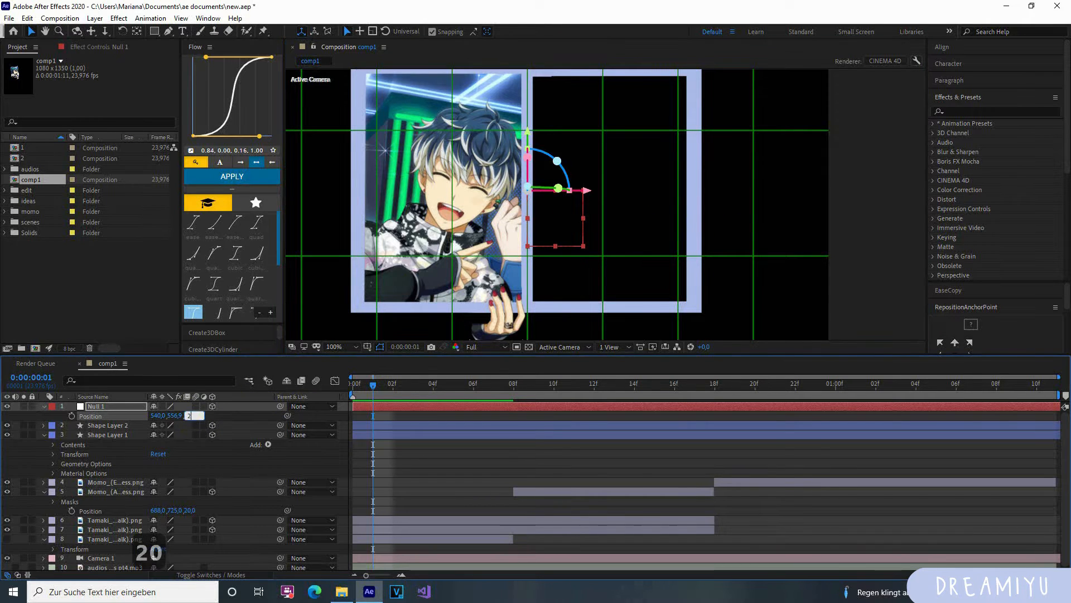
pyautogui.write('0')
pyautogui.press('Return')
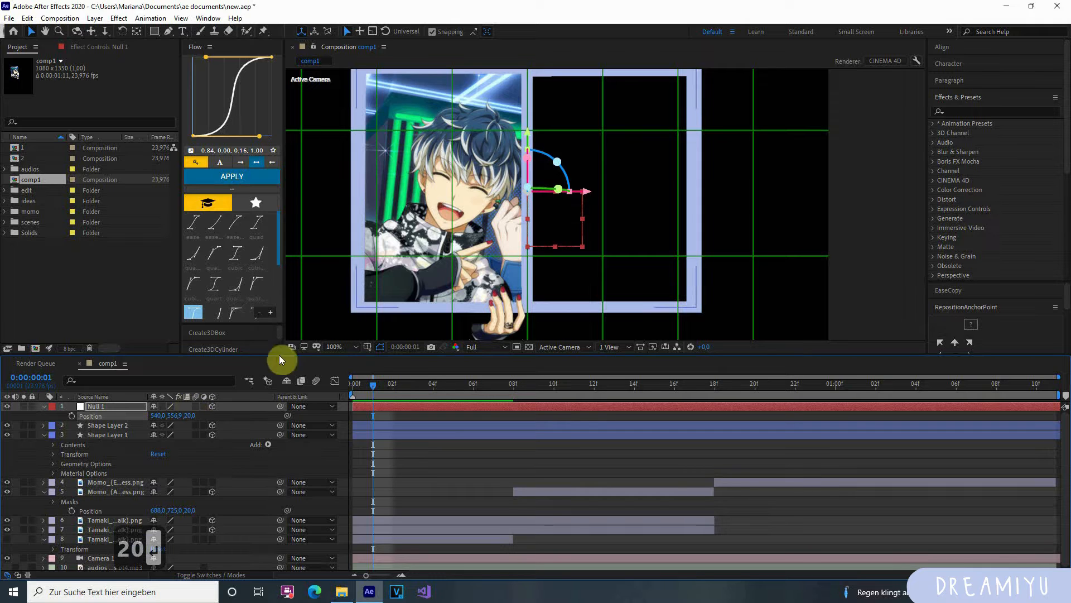
# Step: Reveal Shape Layer 1's Position and copy its Y value of 551 to the null's Y position
pyautogui.click(106, 433)
pyautogui.press('p')
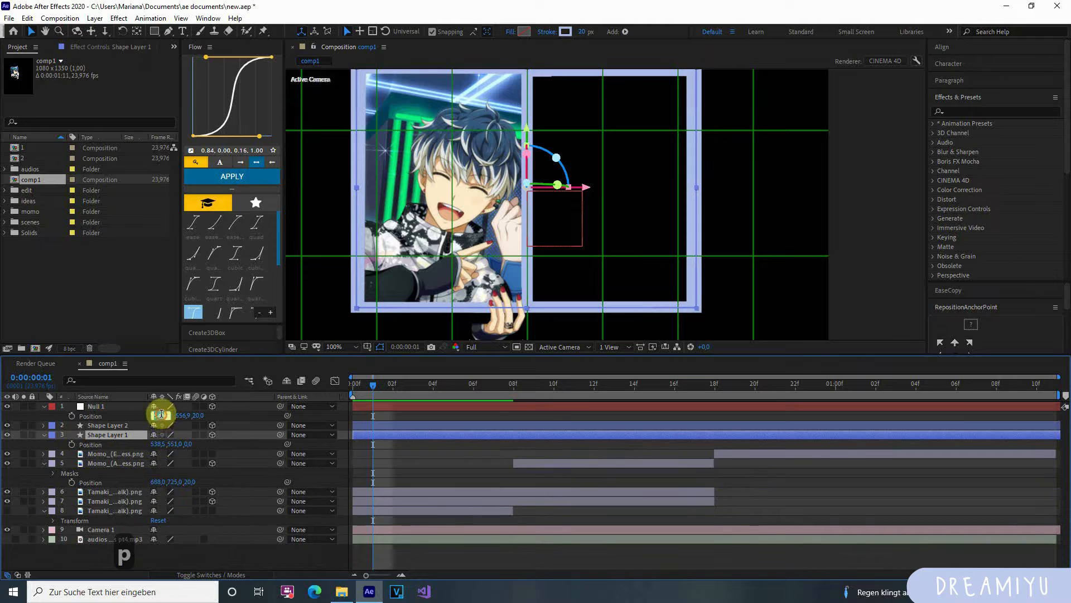
pyautogui.click(215, 444)
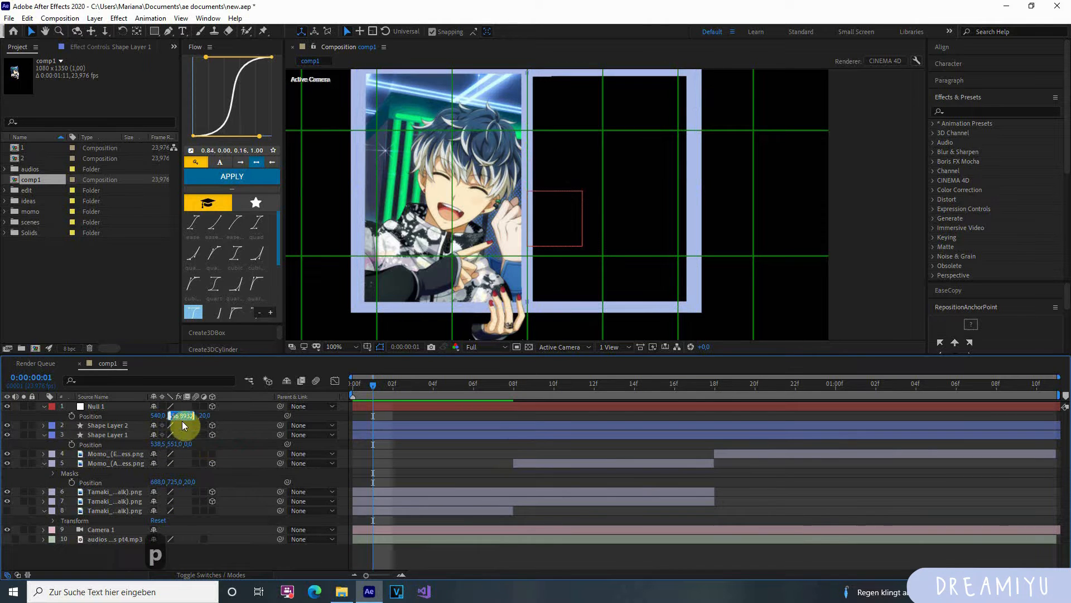
pyautogui.click(176, 445)
pyautogui.hotkey('ctrl', 'c')
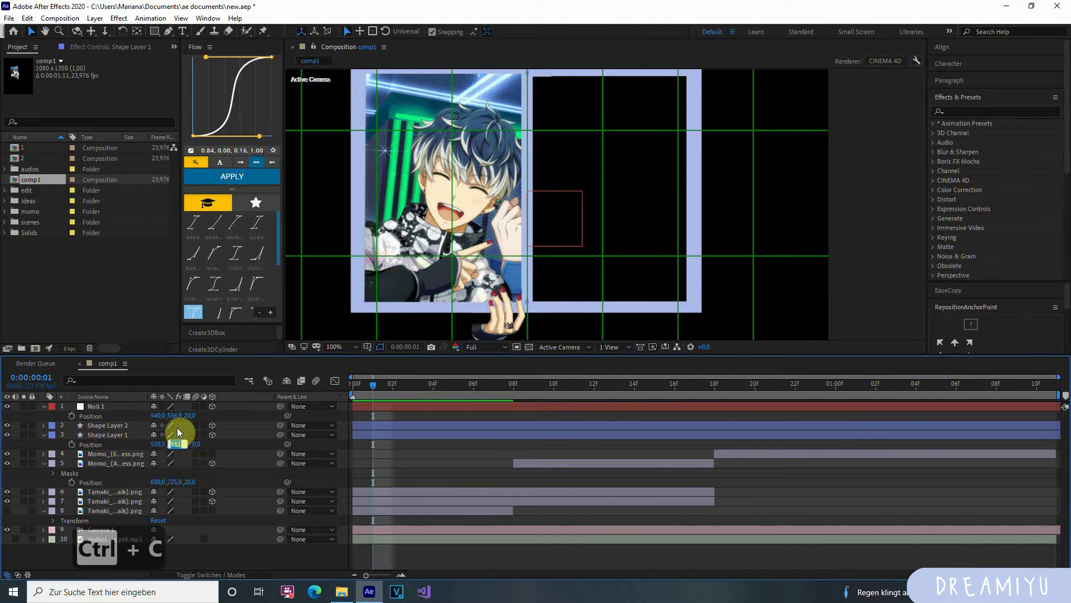
pyautogui.click(174, 416)
pyautogui.hotkey('ctrl', 'v')
pyautogui.press('Return')
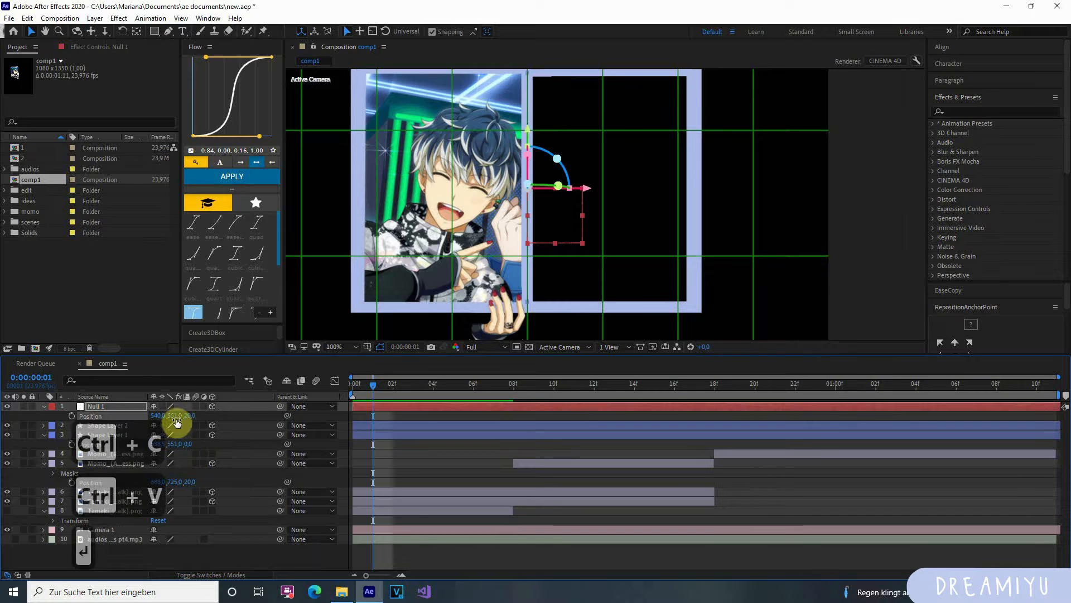
# Step: Scrub through comp1's timeline and examine which image layers show inside the frame at different times
pyautogui.click(557, 469)
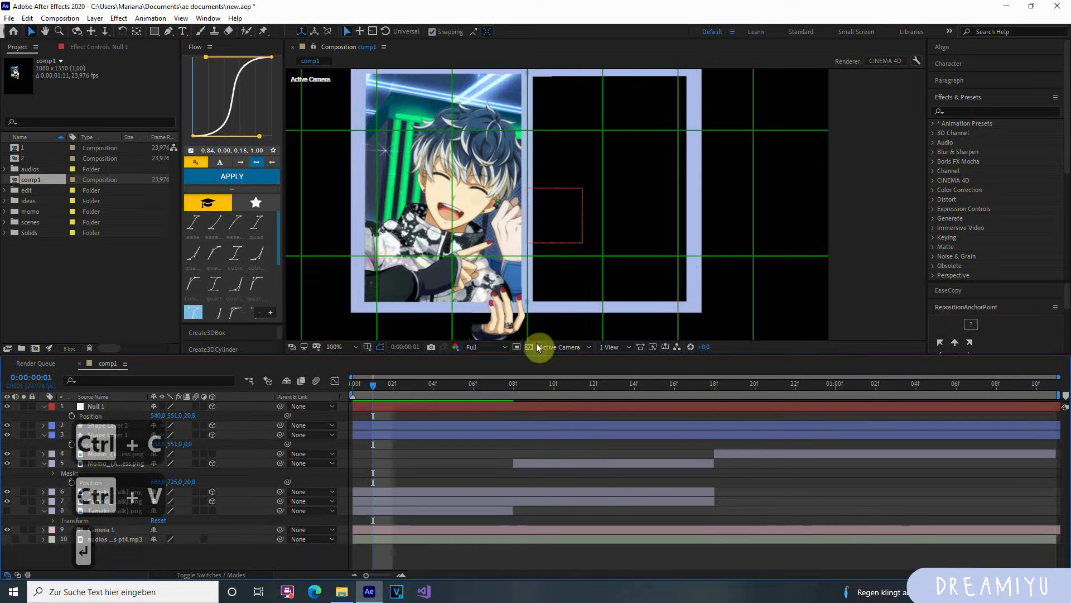
pyautogui.click(125, 410)
pyautogui.click(122, 434)
pyautogui.click(123, 428)
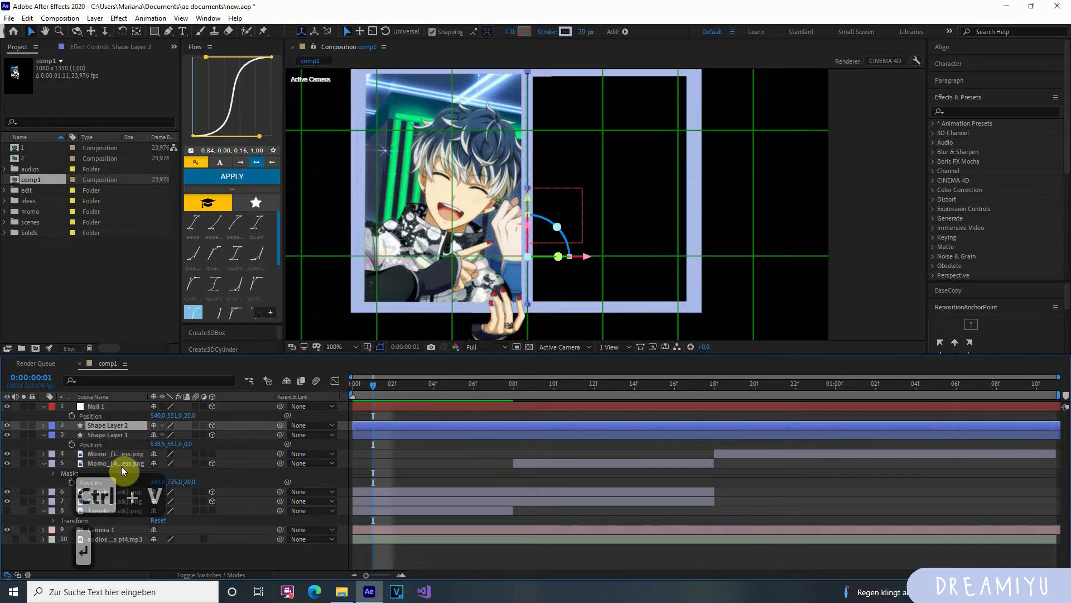
pyautogui.click(429, 406)
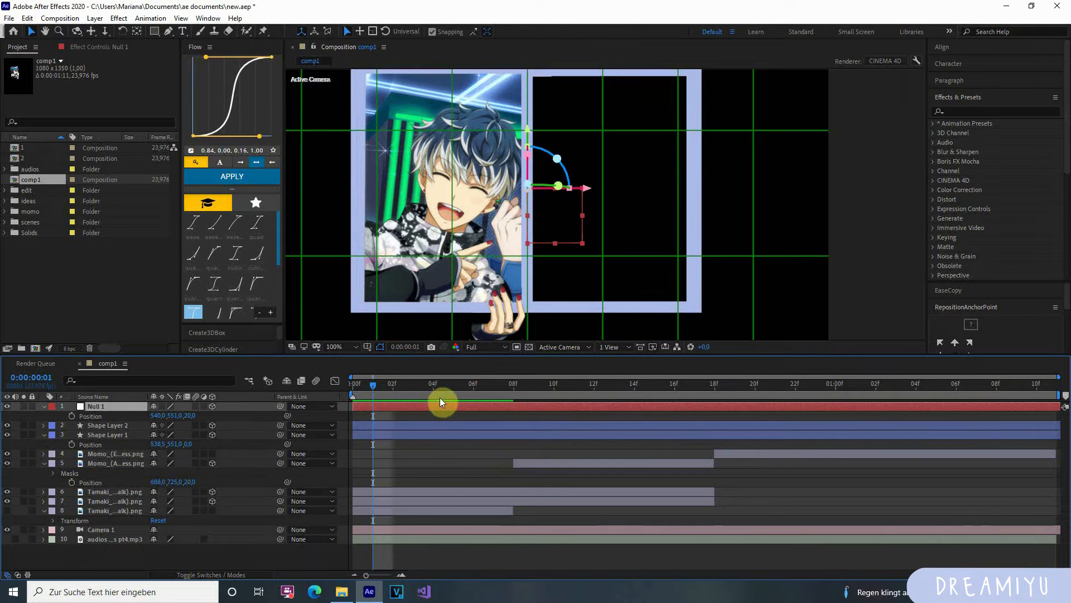
pyautogui.moveTo(438, 387)
pyautogui.mouseDown()
pyautogui.moveTo(450, 393)
pyautogui.moveTo(436, 395)
pyautogui.mouseUp()
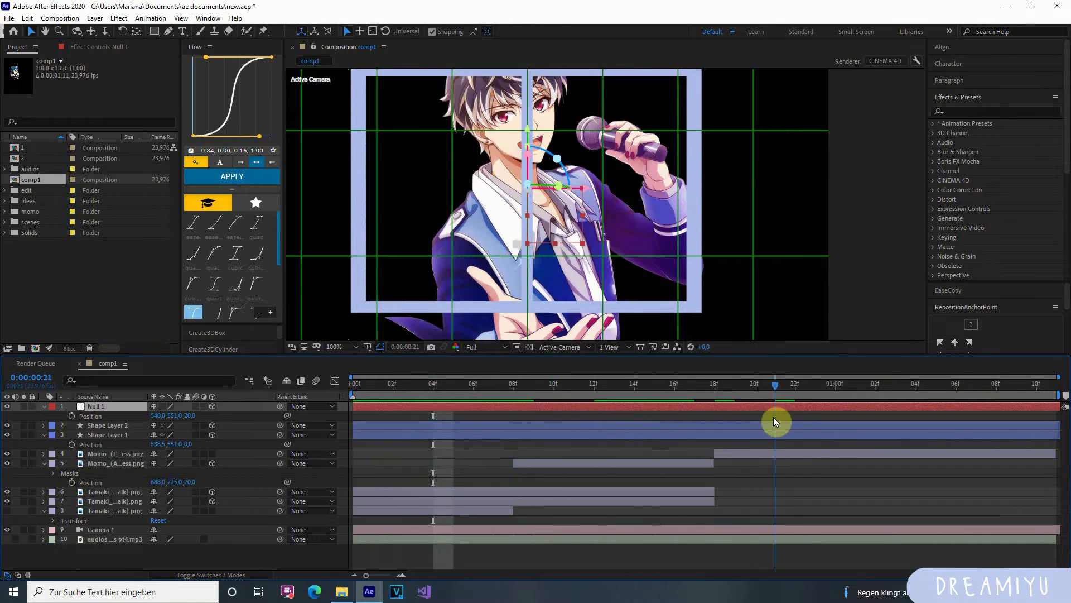
pyautogui.press('pageup')
pyautogui.click(427, 504)
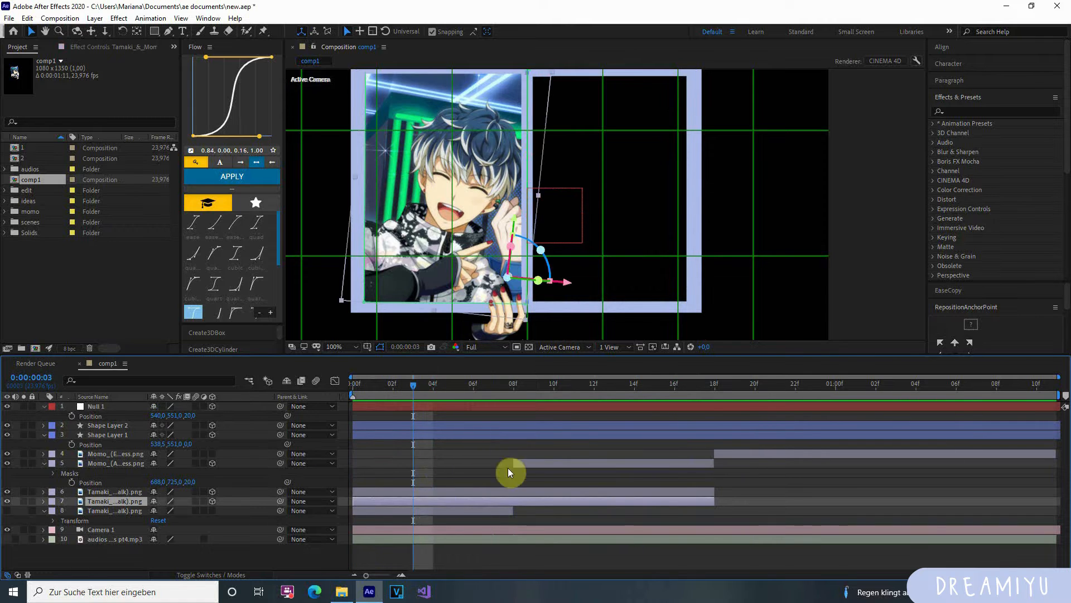
pyautogui.moveTo(429, 387); pyautogui.dragTo(574, 424)
pyautogui.click(575, 469)
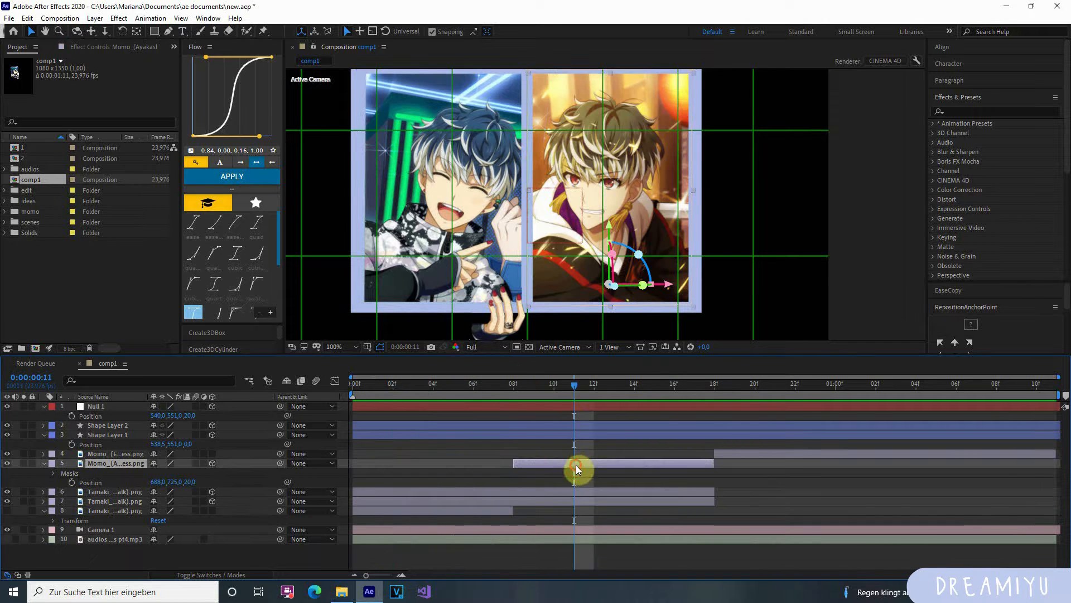
pyautogui.click(599, 402)
pyautogui.press('space')
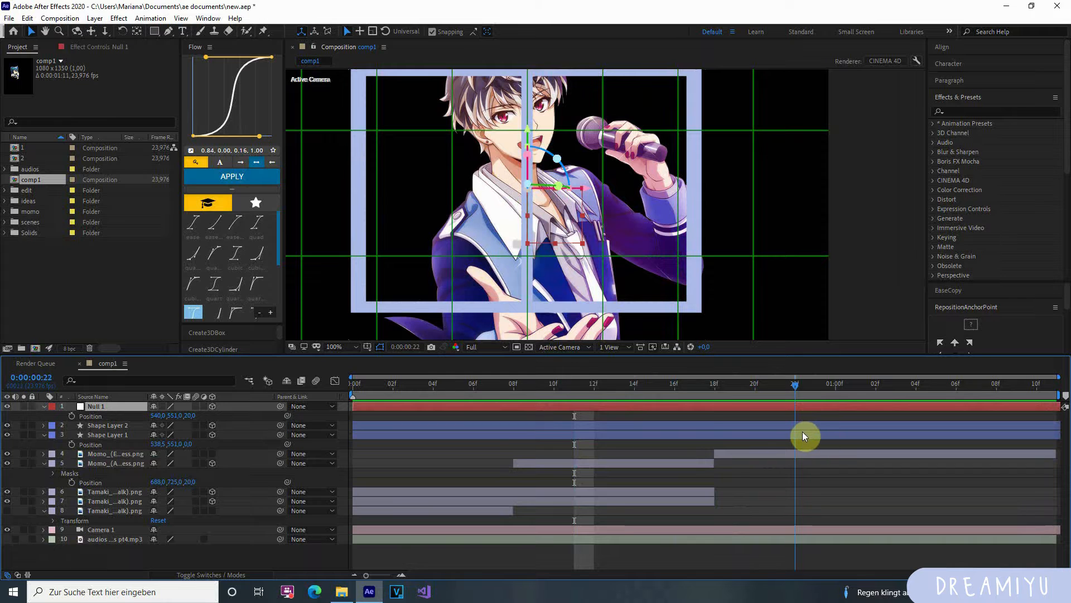
pyautogui.moveTo(802, 431); pyautogui.dragTo(795, 456)
pyautogui.click(795, 454)
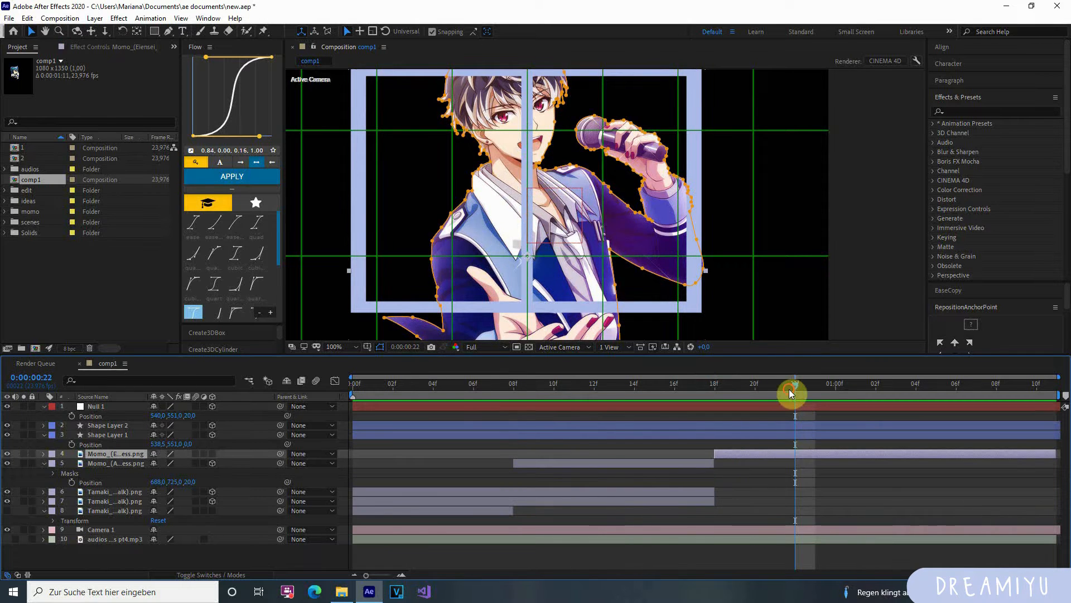
pyautogui.moveTo(789, 389); pyautogui.dragTo(775, 424)
# Step: Parent Shape Layers 1 and 2, Momo layer 5 and Tamaki layers 6 and 7 to Null 1
pyautogui.moveTo(695, 439); pyautogui.dragTo(472, 457)
pyautogui.click(459, 501)
pyautogui.keyDown('shift'); pyautogui.click(548, 464); pyautogui.keyUp('shift')
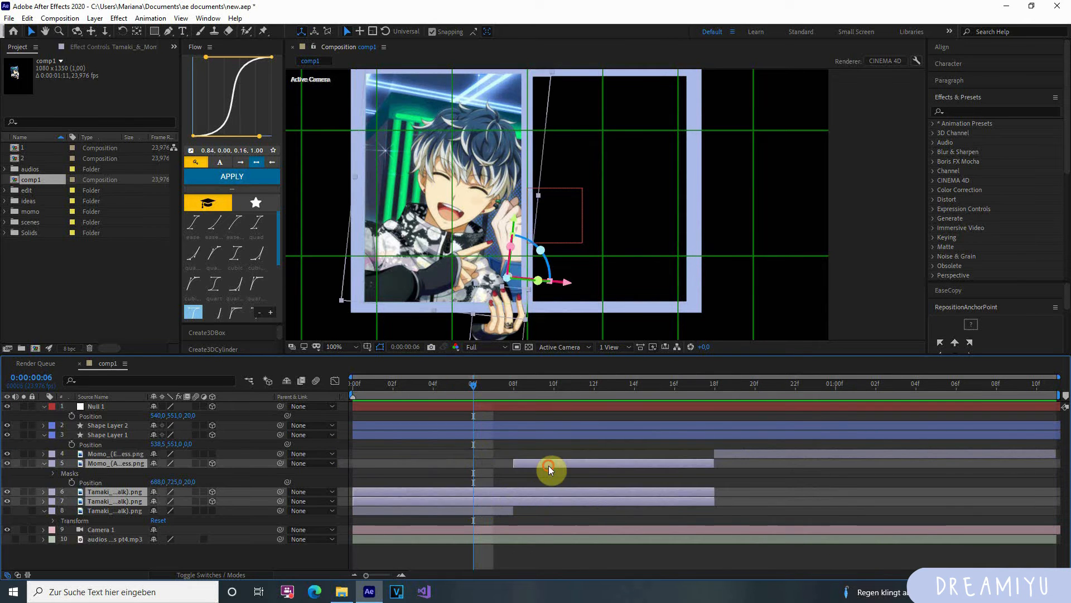
pyautogui.keyDown('shift'); pyautogui.click(494, 433); pyautogui.keyUp('shift')
pyautogui.keyDown('shift'); pyautogui.click(499, 425); pyautogui.keyUp('shift')
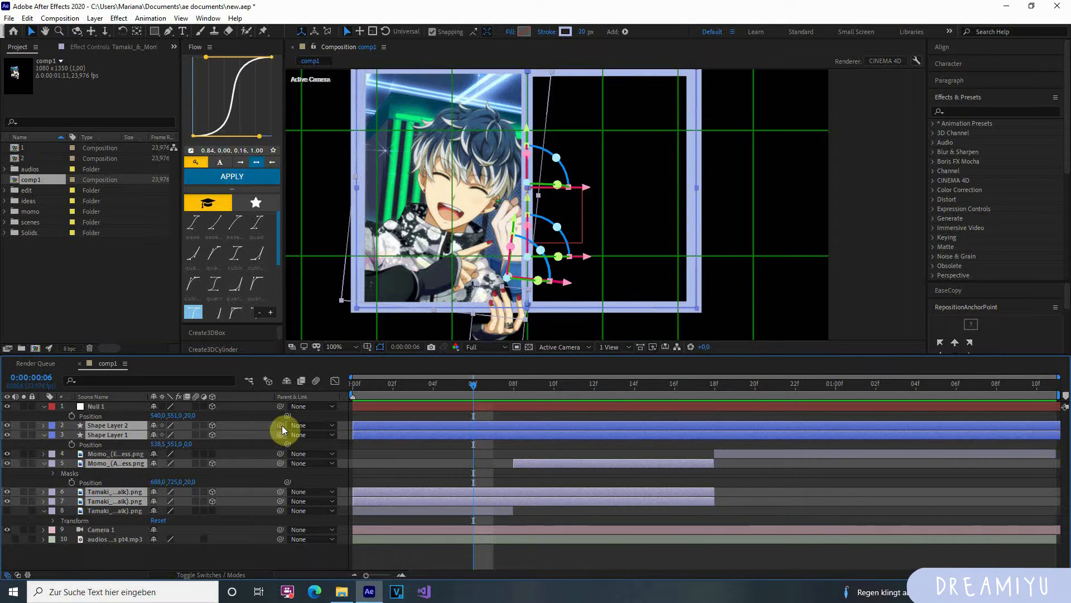
pyautogui.moveTo(281, 430); pyautogui.dragTo(112, 410)
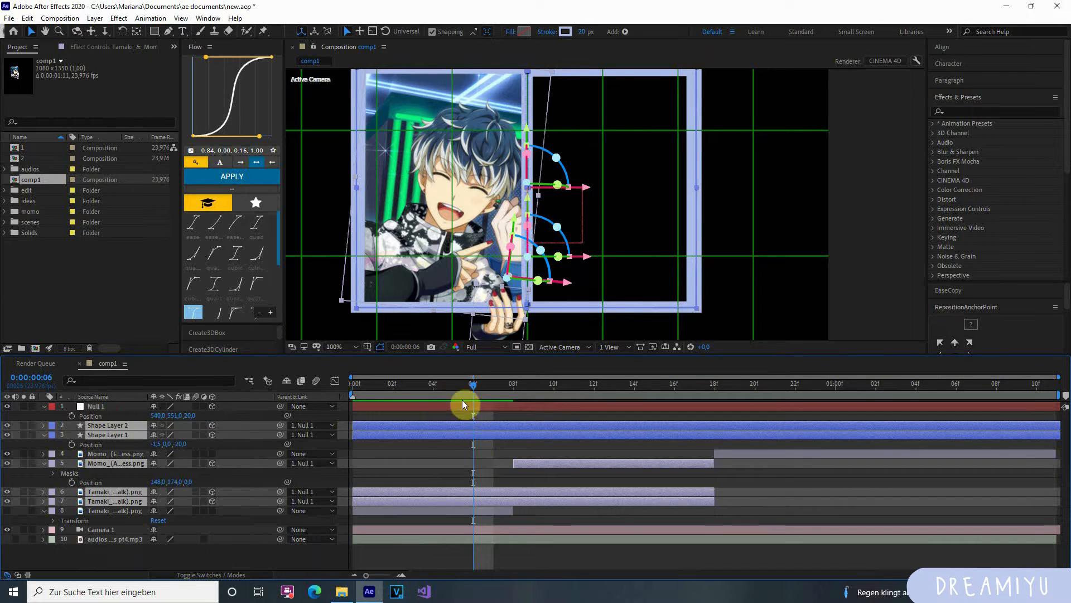
# Step: Test the parenting by tilting Null 1 to about -53° X Rotation at frame 4, and undo the rotation
pyautogui.click(498, 470)
pyautogui.press('space')
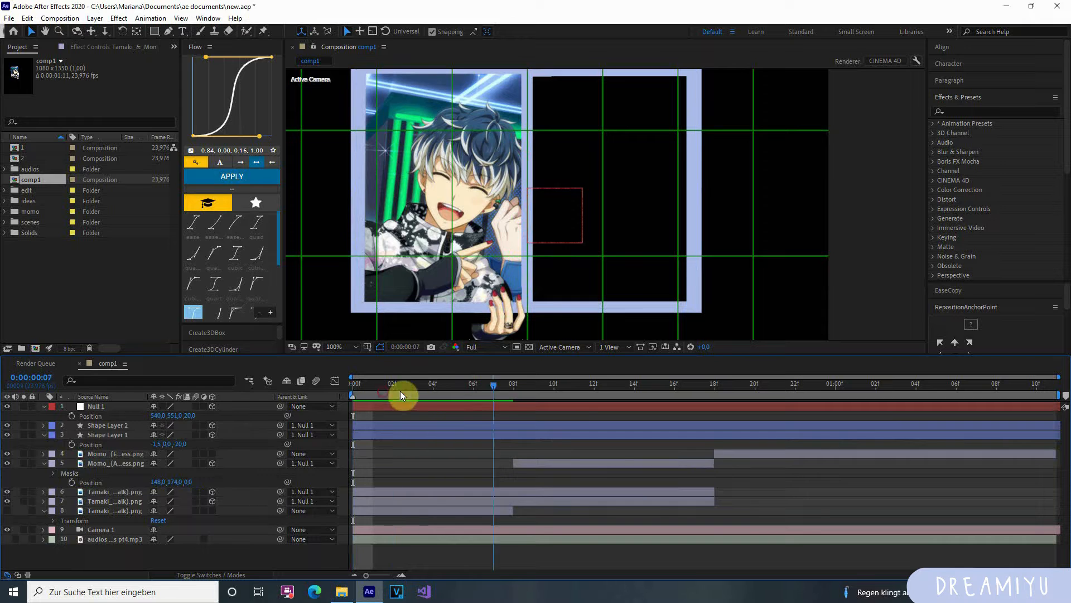
pyautogui.press('space')
pyautogui.click(441, 407)
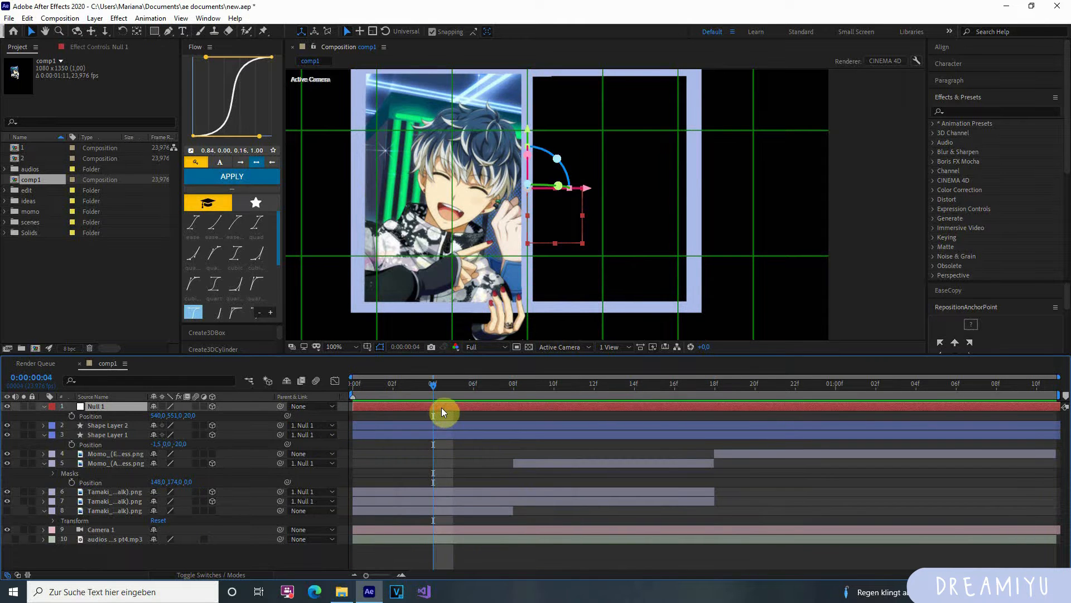
pyautogui.press('r')
pyautogui.moveTo(167, 427); pyautogui.dragTo(142, 434)
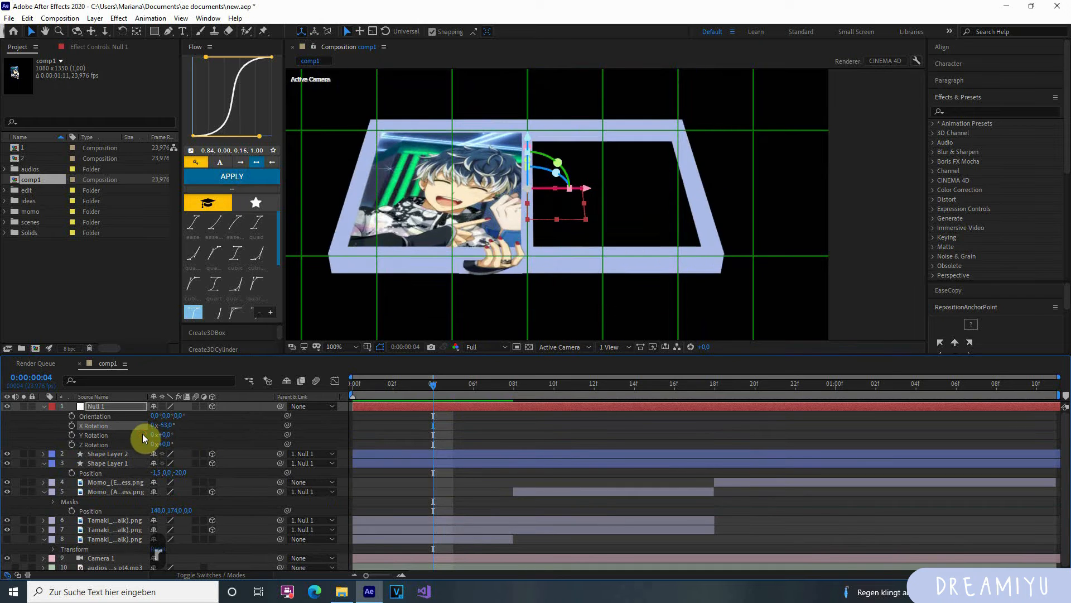
pyautogui.hotkey('ctrl', 'z')
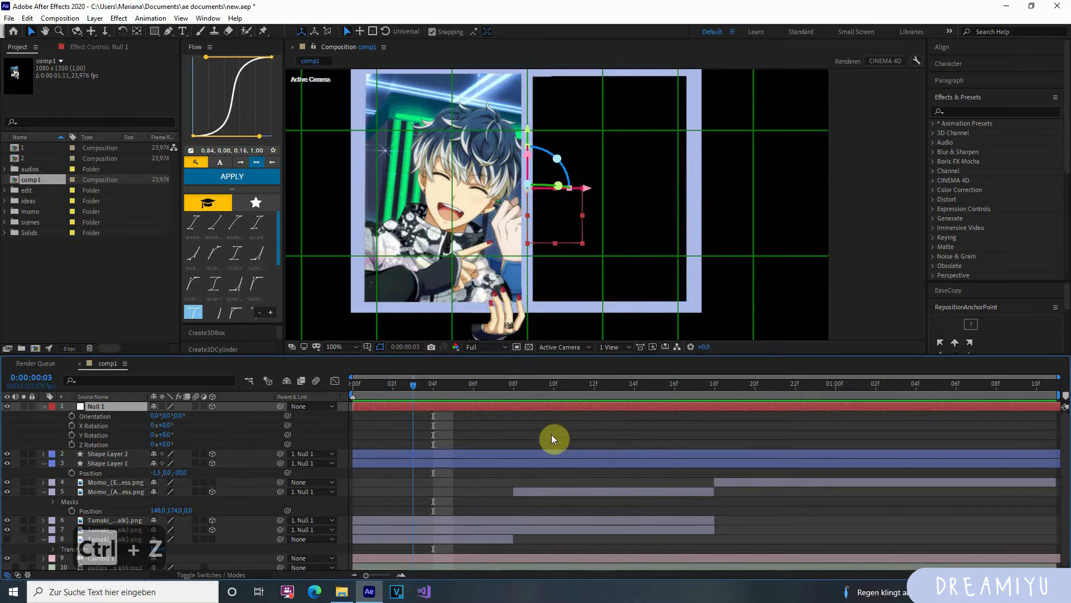
# Step: Extend the start of Momo layer 5 back to frame 5 and return the playhead to frame 0
pyautogui.press('space')
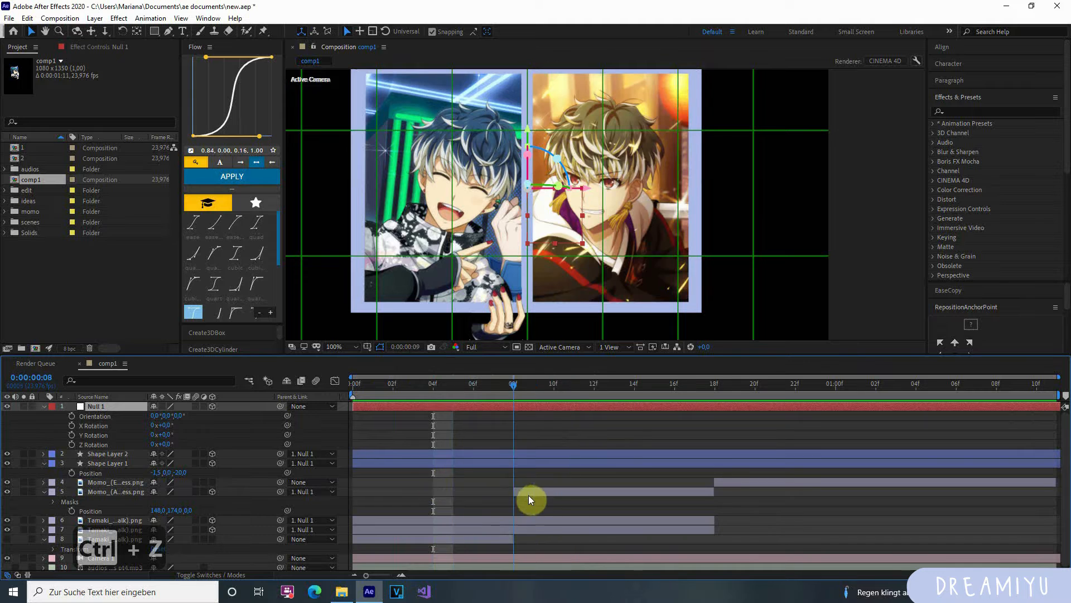
pyautogui.moveTo(514, 491); pyautogui.dragTo(454, 493)
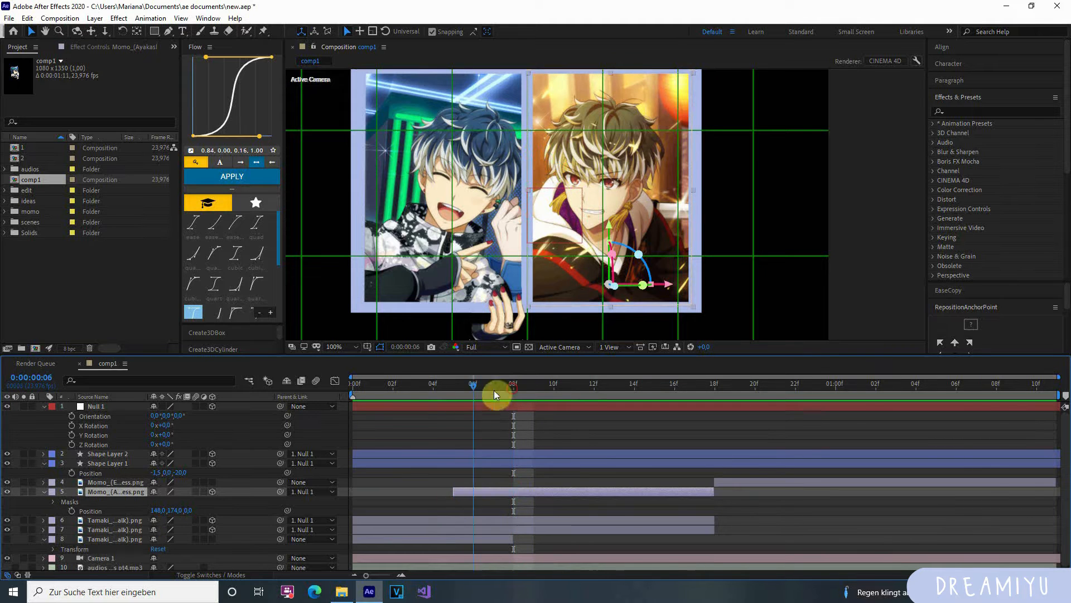
pyautogui.moveTo(494, 390); pyautogui.dragTo(190, 421)
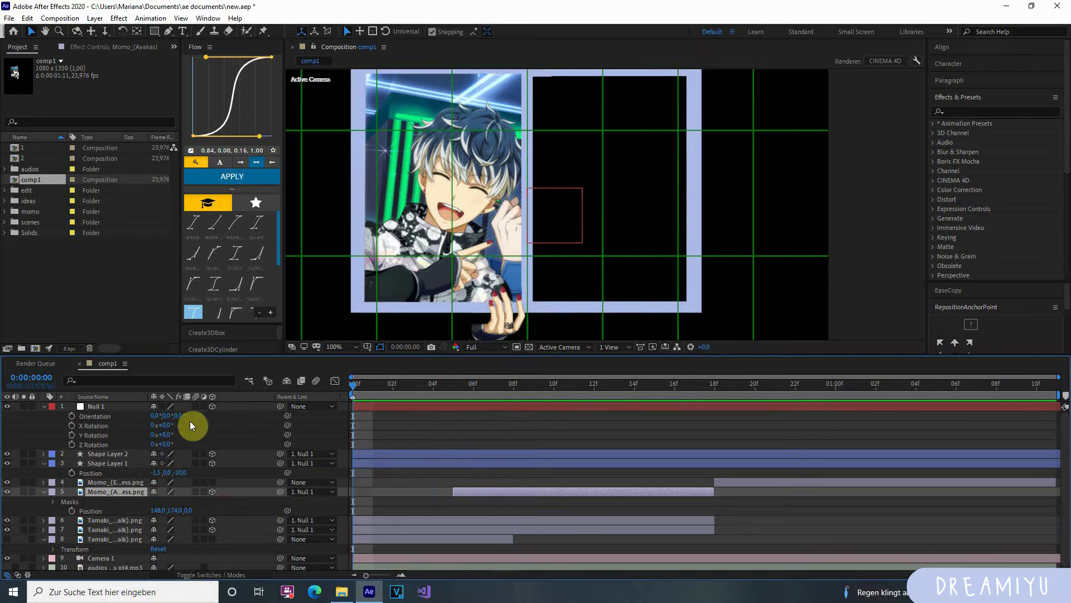
# Step: Collapse the expanded properties of Null 1 down to Momo layer 5 and of the layers between them
pyautogui.click(125, 408)
pyautogui.keyDown('shift'); pyautogui.click(109, 490); pyautogui.keyUp('shift')
pyautogui.click(44, 491)
pyautogui.click(276, 514)
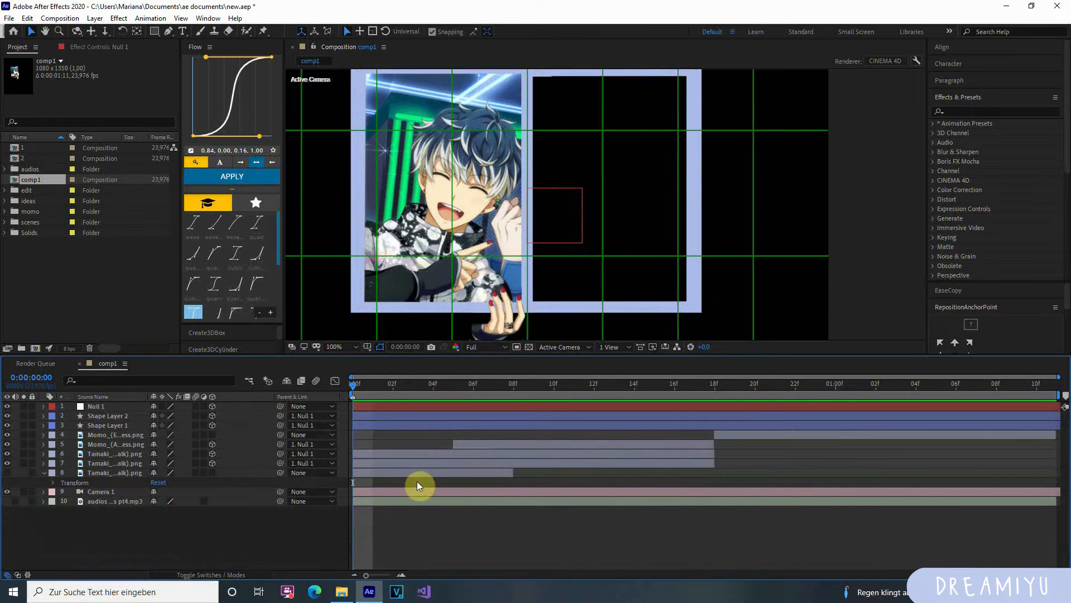
# Step: Hide Tamaki layer 6, the hand cutout overlapping the frame, and select Tamaki layer 7
pyautogui.click(412, 463)
pyautogui.click(408, 455)
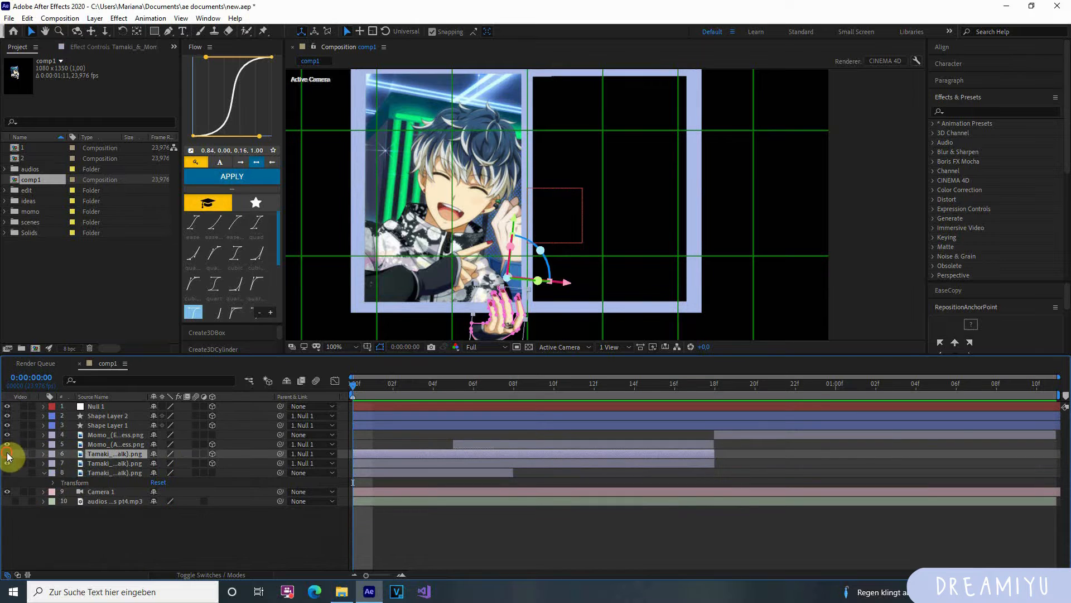
pyautogui.click(370, 463)
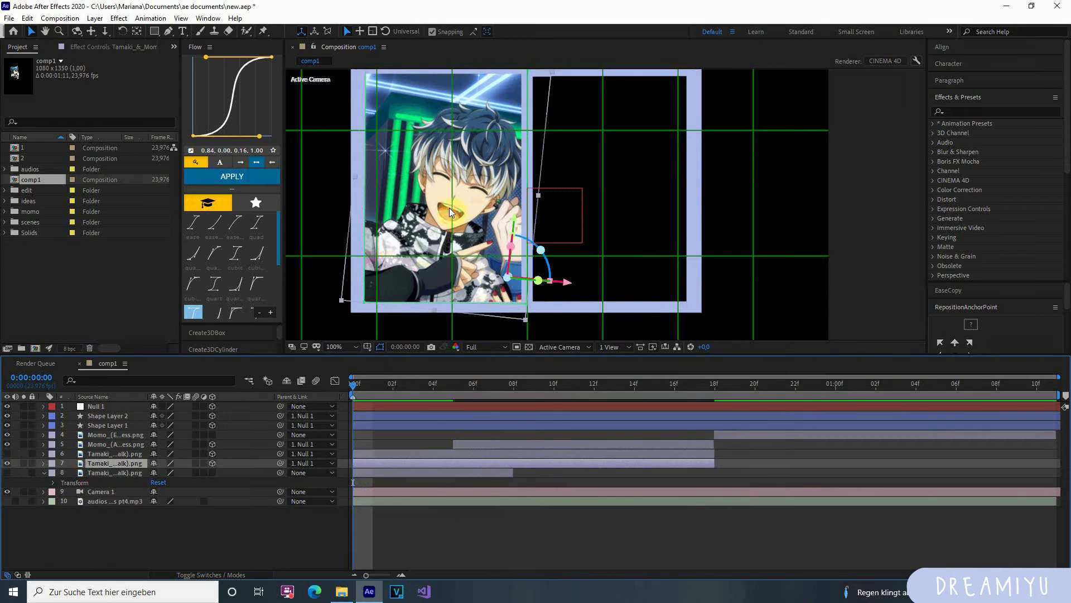
# Step: Examine Tamaki layer 7's masked image against the frame edges, switching its visibility off and on
pyautogui.press('h')
pyautogui.press('h')
pyautogui.press('h')
pyautogui.press('h')
pyautogui.press('h')
pyautogui.press('h')
pyautogui.press('h')
pyautogui.press('h')
pyautogui.moveTo(450, 229); pyautogui.dragTo(475, 260)
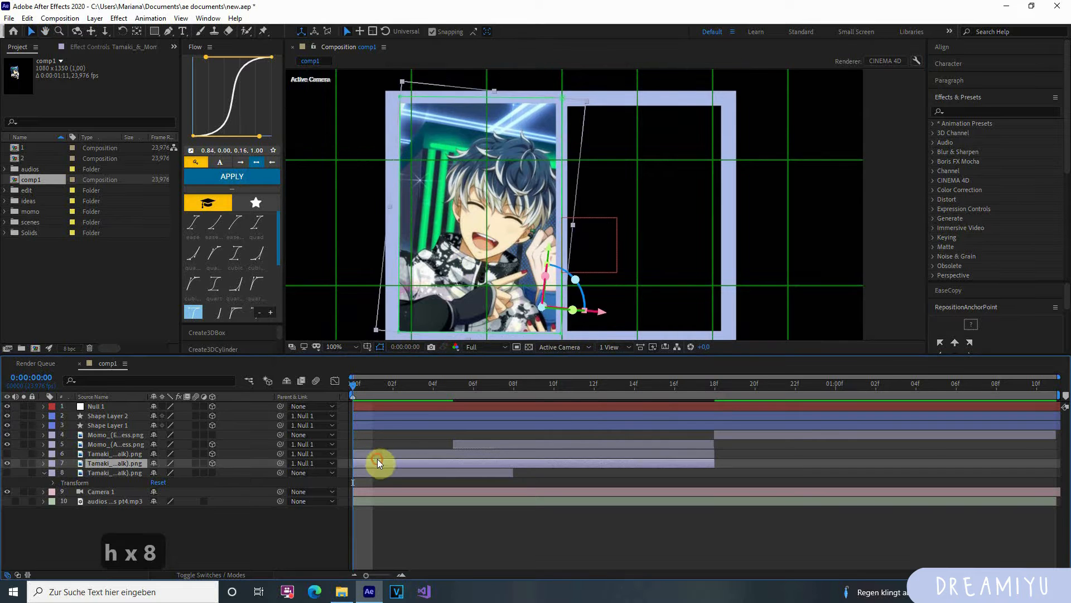
pyautogui.click(377, 473)
pyautogui.click(377, 463)
pyautogui.press('h')
pyautogui.moveTo(409, 272); pyautogui.dragTo(415, 274)
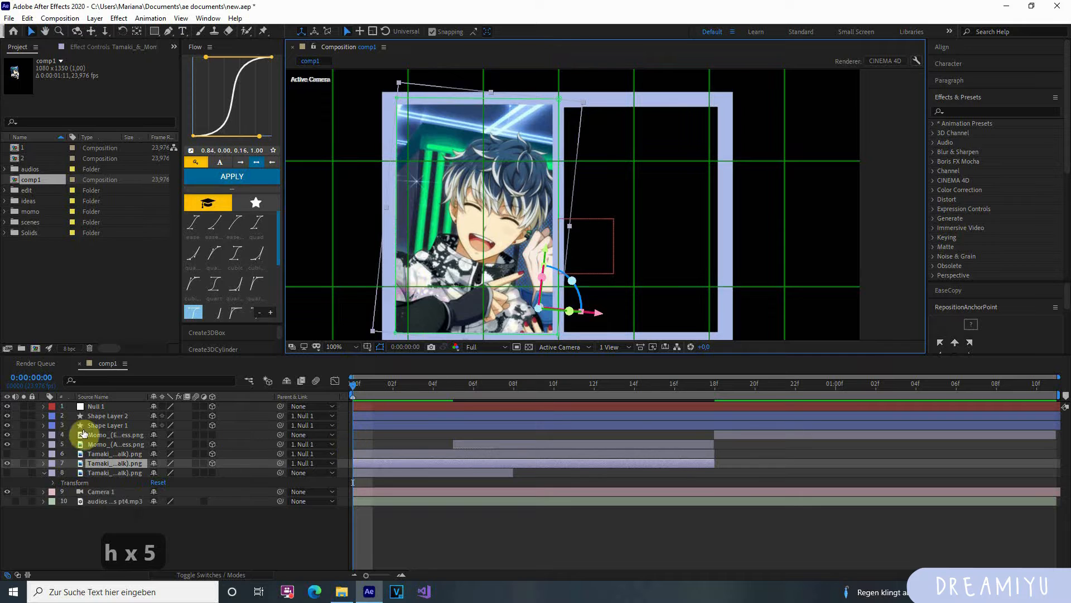
pyautogui.click(7, 463)
pyautogui.click(8, 463)
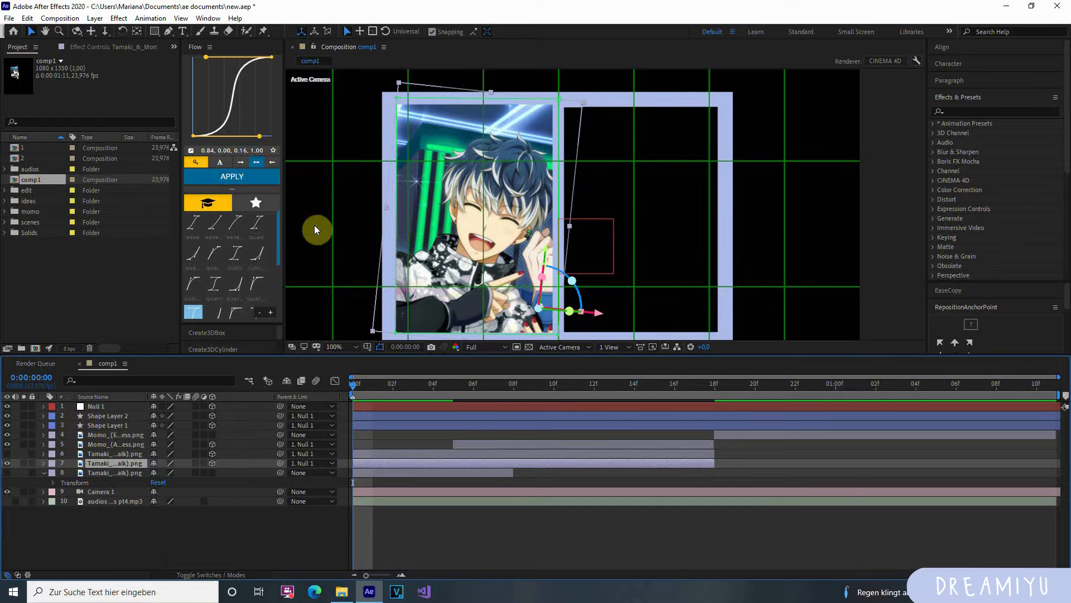
# Step: Draw a closed four-point Pen mask on Tamaki layer 7 around the frame's image half, with corners on the frame border and divider
pyautogui.click(169, 32)
pyautogui.press('h')
pyautogui.moveTo(446, 273); pyautogui.dragTo(448, 240)
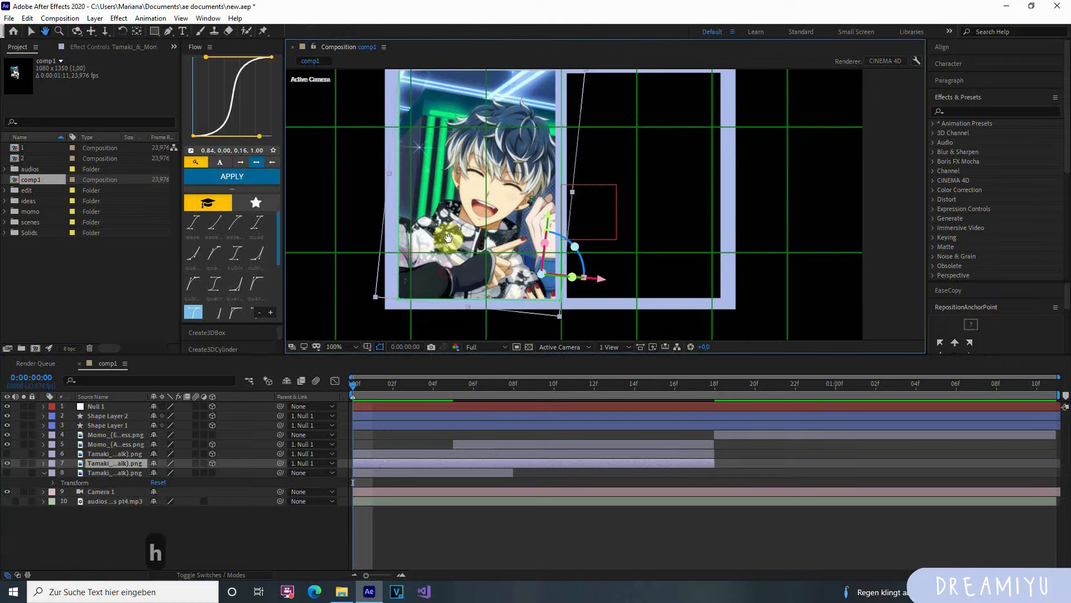
pyautogui.click(386, 302)
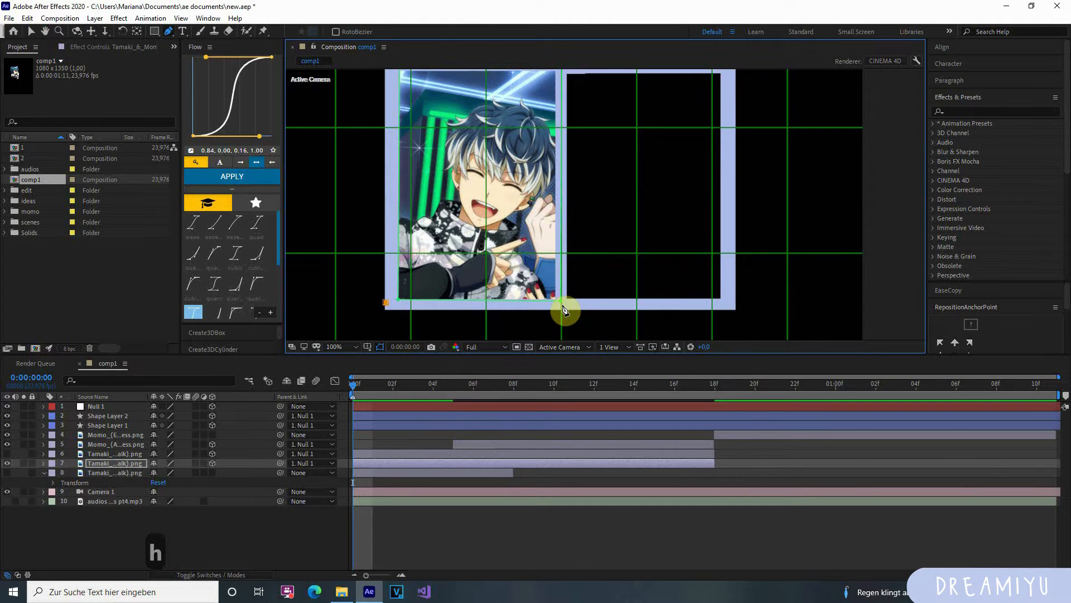
pyautogui.press('h')
pyautogui.moveTo(519, 170); pyautogui.dragTo(515, 241)
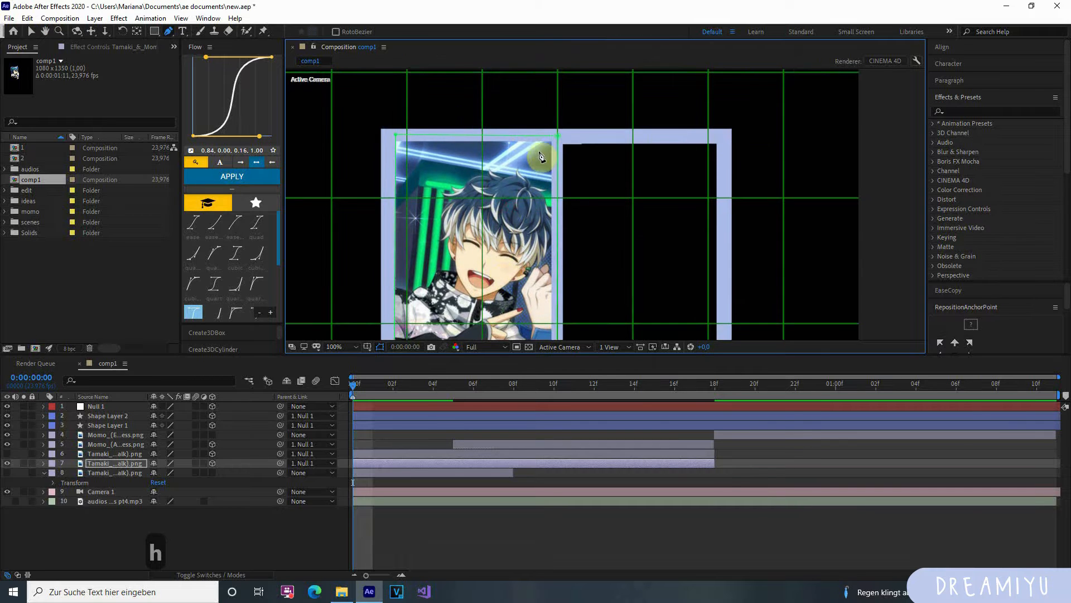
pyautogui.click(562, 130)
pyautogui.click(386, 131)
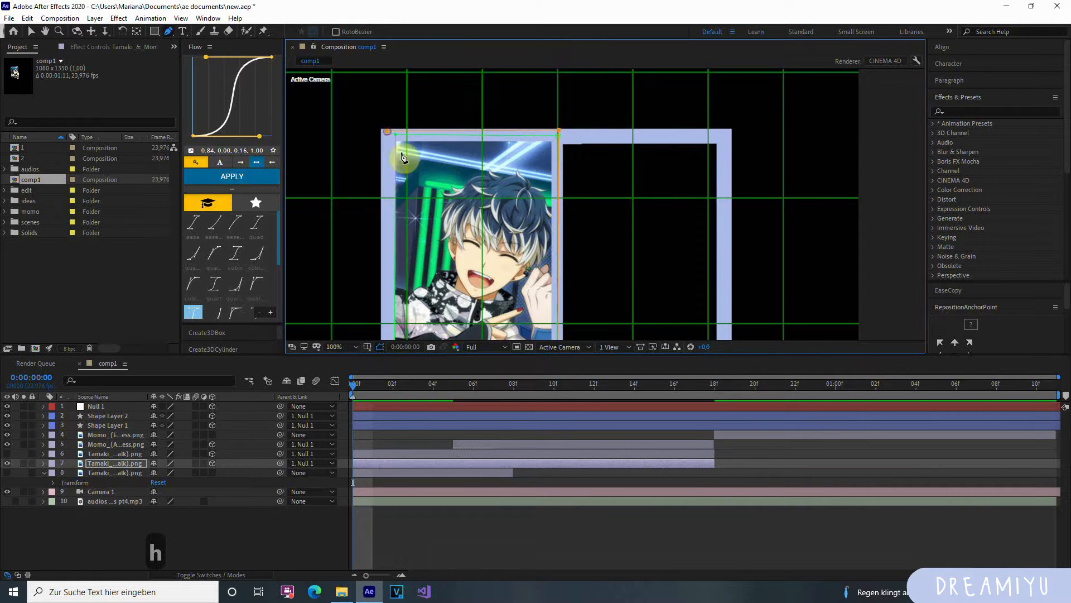
pyautogui.press('h')
pyautogui.moveTo(432, 225); pyautogui.dragTo(442, 186)
pyautogui.press('h')
pyautogui.moveTo(441, 245); pyautogui.dragTo(446, 222)
pyautogui.click(398, 290)
pyautogui.press('h')
pyautogui.press('h')
pyautogui.click(406, 464)
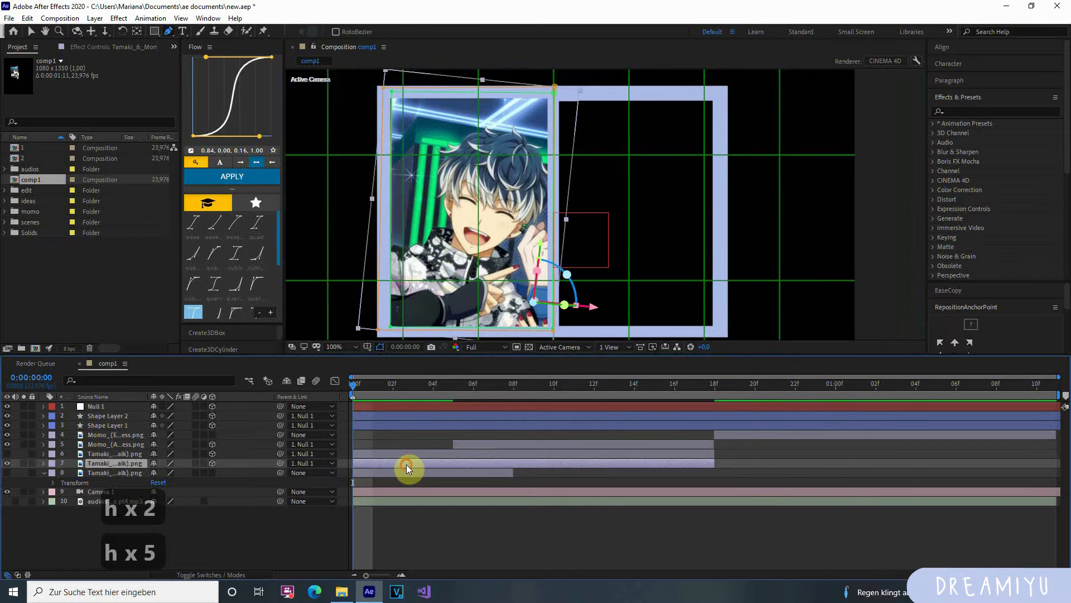
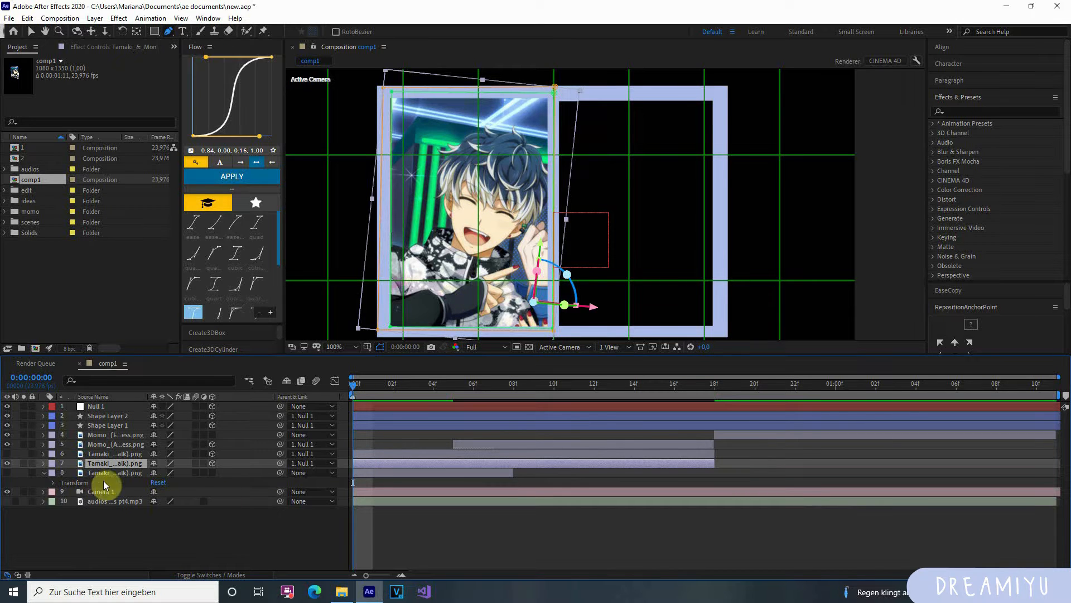
# Step: Reveal Tamaki layer 7's masks, set Mask 2's mode to Intersect, and deselect the layer
pyautogui.press('m')
pyautogui.click(118, 494)
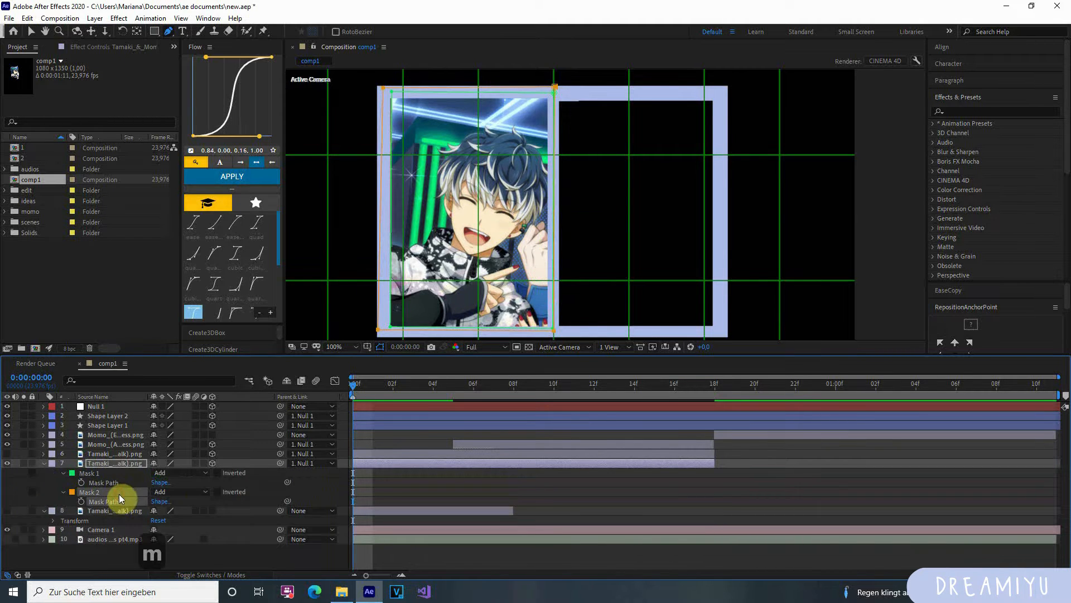
pyautogui.click(158, 492)
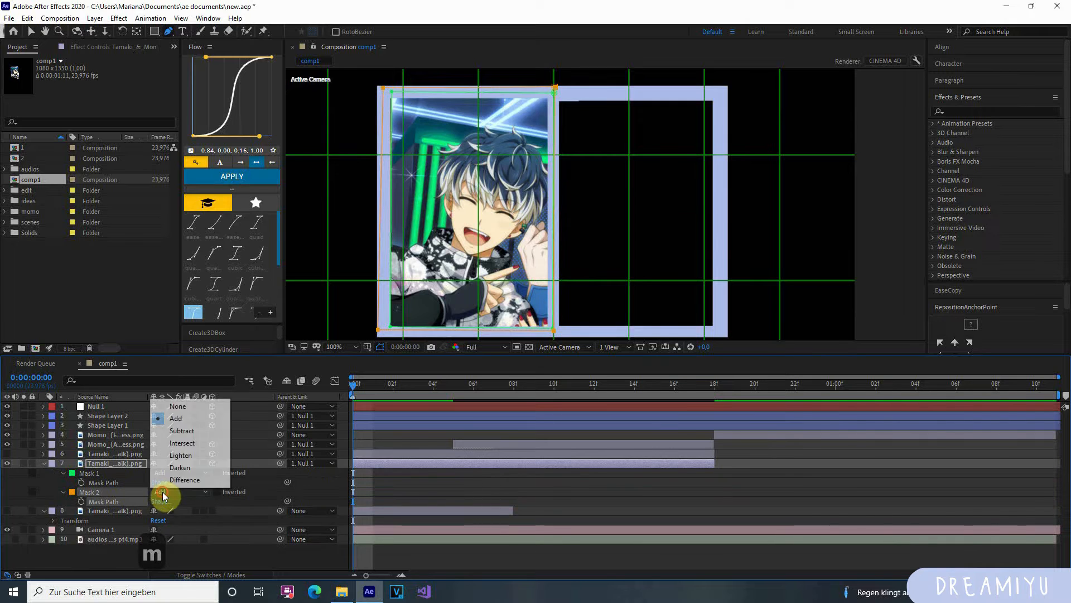
pyautogui.click(176, 443)
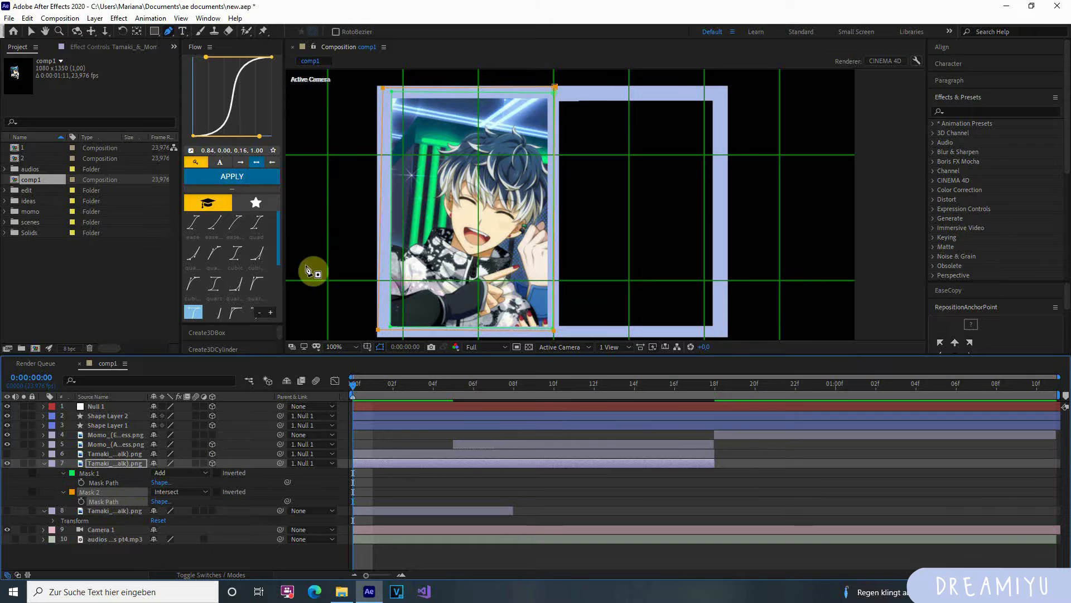
pyautogui.press('v')
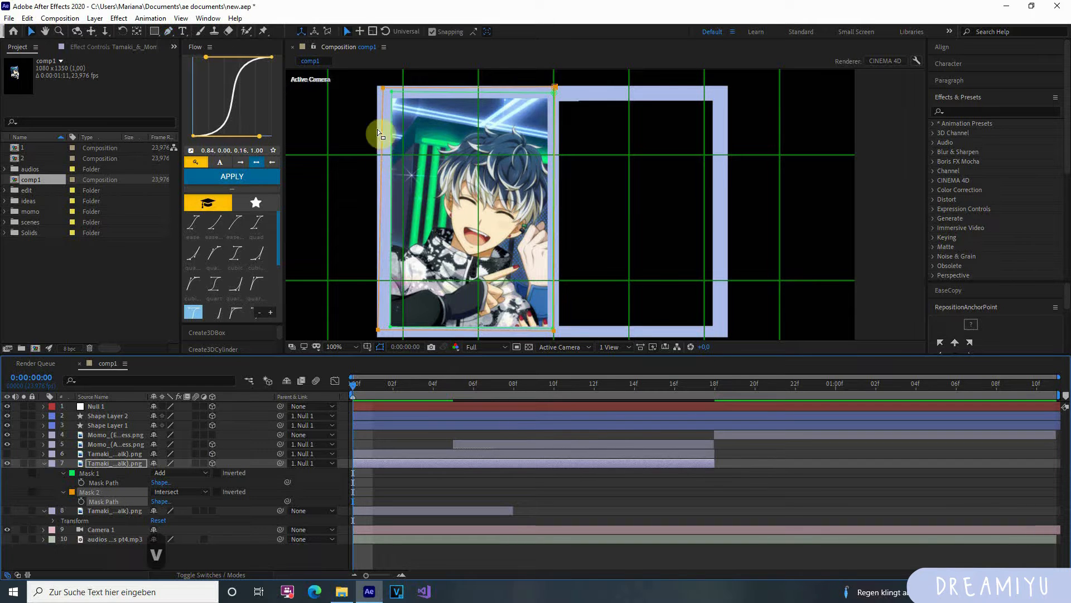
pyautogui.click(382, 87)
pyautogui.click(413, 495)
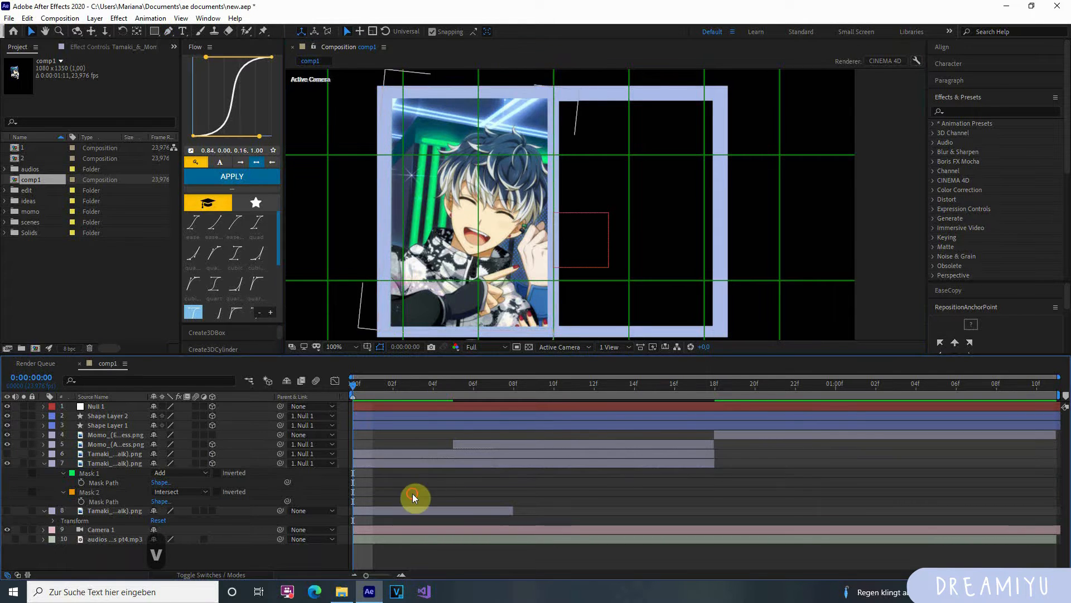
# Step: Keyframe Mask 2's path on Tamaki layer 7 at frame 0 and frame 4, and return to frame 0
pyautogui.click(133, 494)
pyautogui.moveTo(133, 494); pyautogui.dragTo(363, 185)
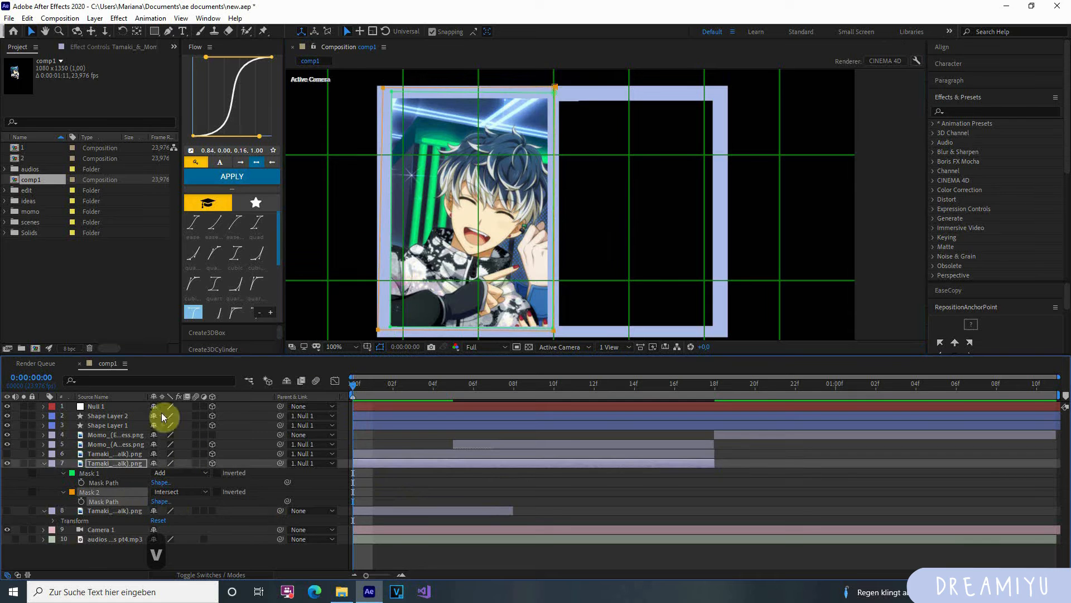
pyautogui.click(332, 486)
pyautogui.moveTo(118, 494); pyautogui.dragTo(347, 204)
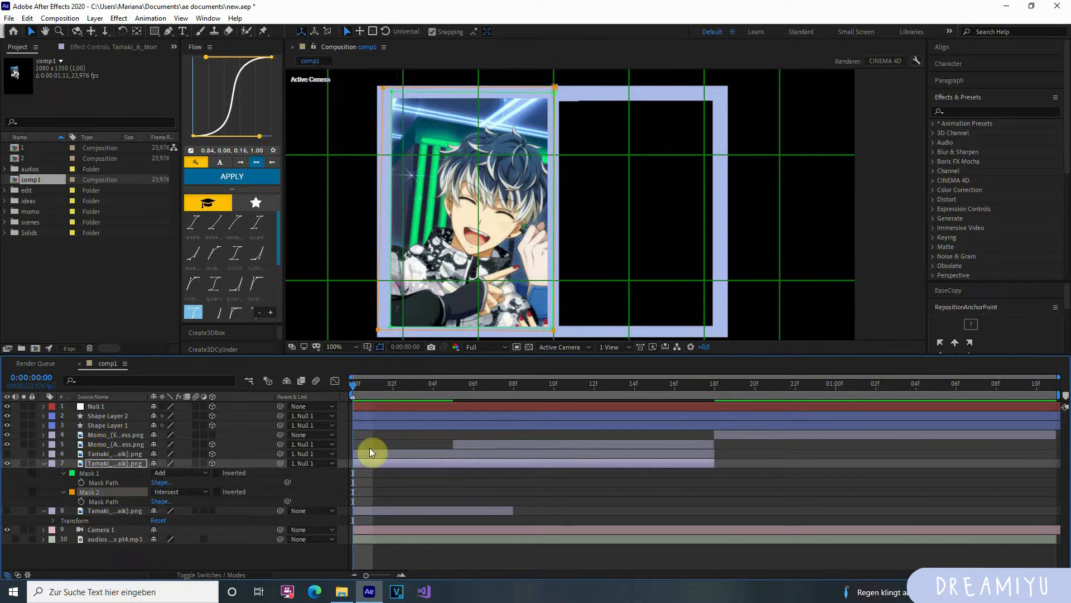
pyautogui.moveTo(397, 381); pyautogui.dragTo(281, 442)
pyautogui.click(16, 501)
pyautogui.click(350, 500)
# Step: Collapse Mask 2 at frame 0 by moving both upper corners down onto the frame's bottom border
pyautogui.click(384, 89)
pyautogui.doubleClick(383, 103)
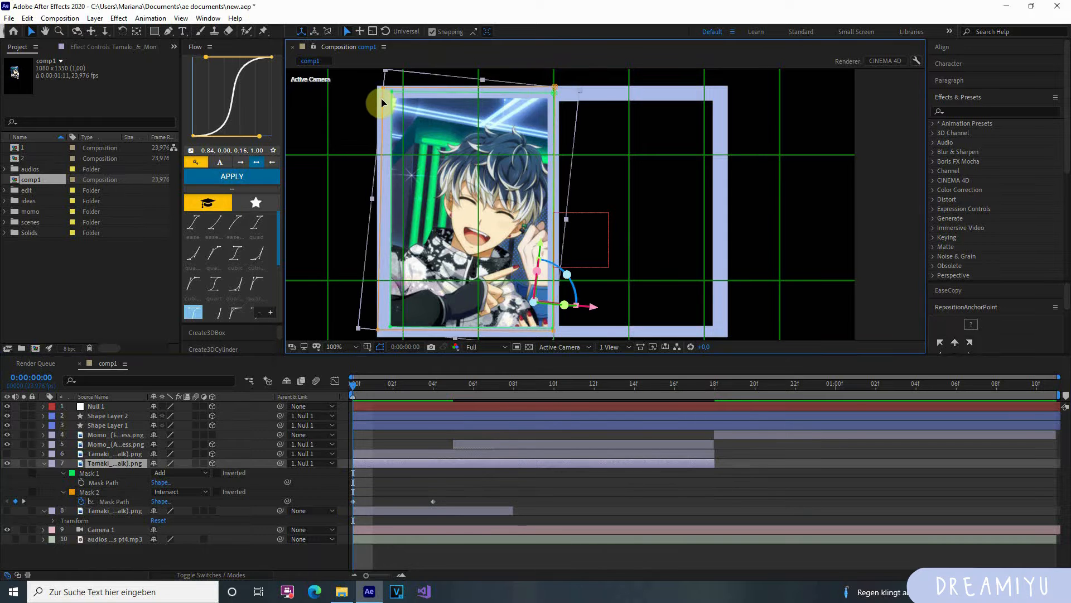
pyautogui.moveTo(385, 91); pyautogui.dragTo(380, 332)
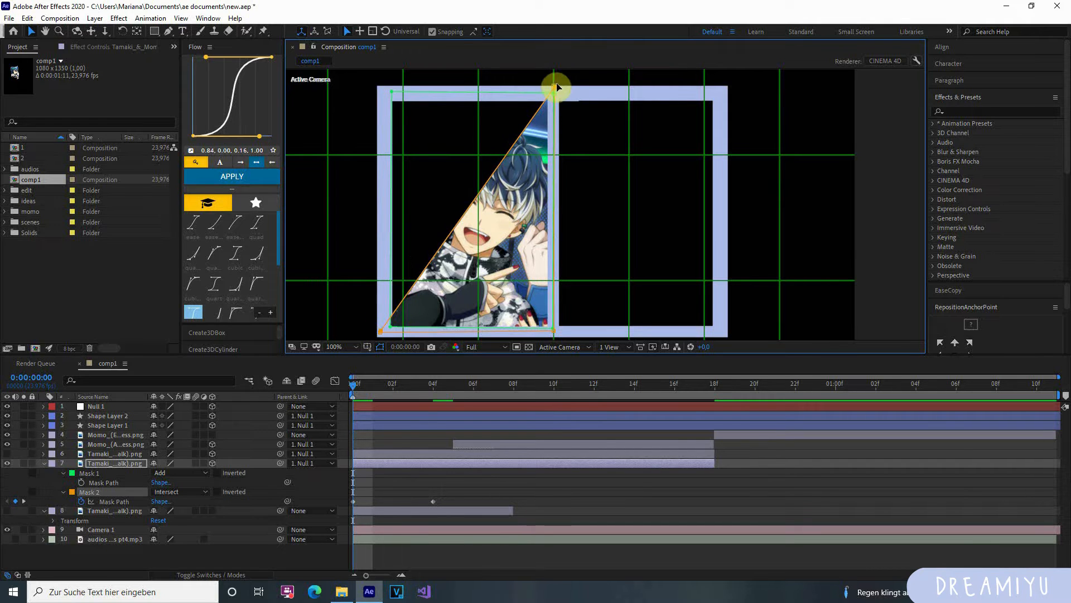
pyautogui.moveTo(555, 88); pyautogui.dragTo(551, 330)
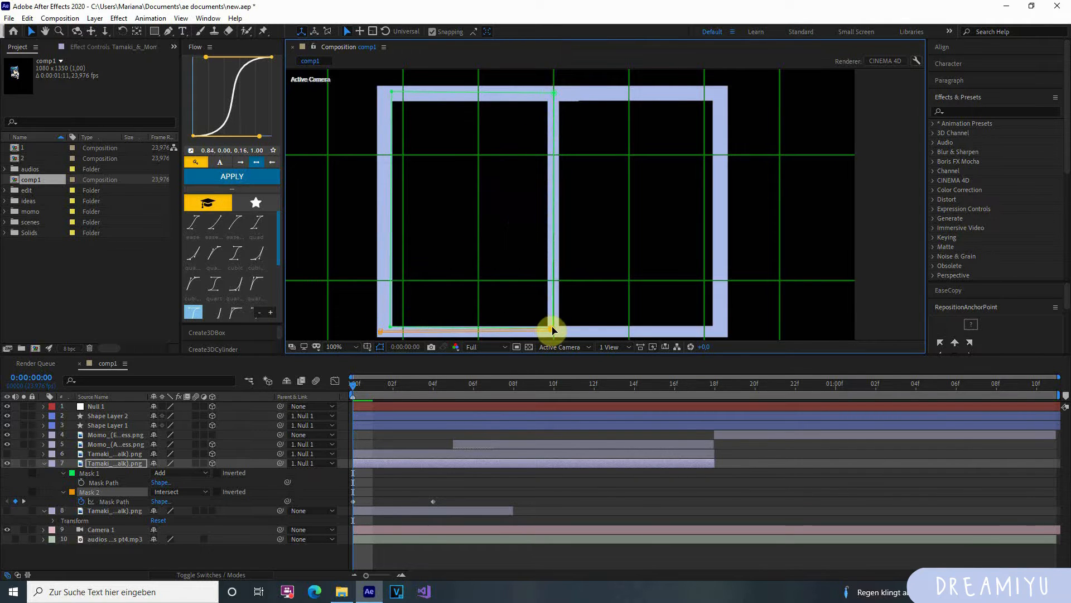
# Step: Adjust the collapsed Mask 2's lower-left corner on the frame's bottom border
pyautogui.moveTo(358, 390); pyautogui.dragTo(317, 393)
pyautogui.scroll(1, 502, 320)
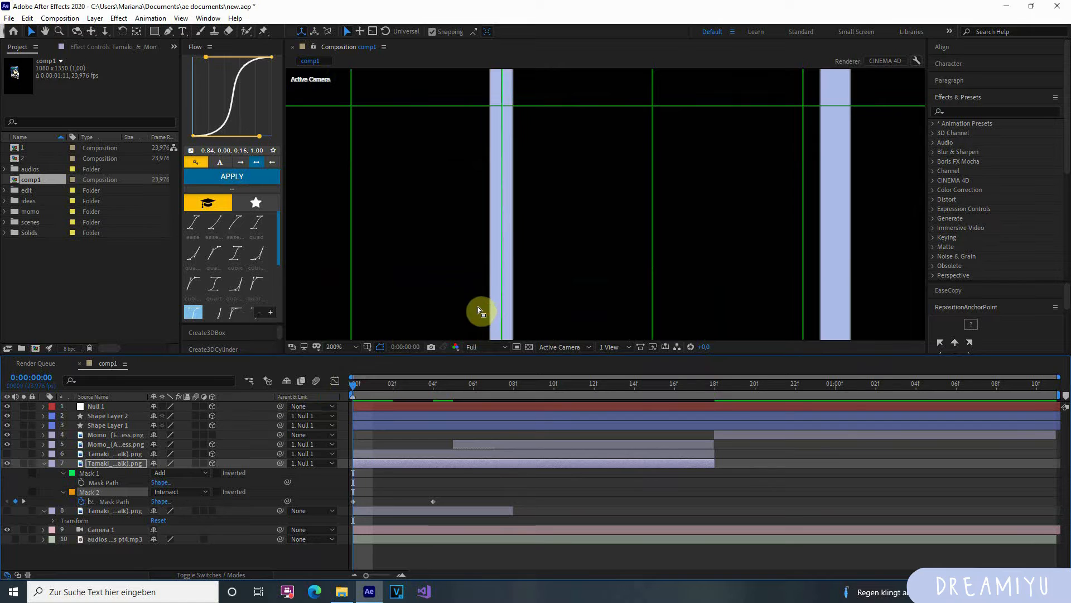
pyautogui.press('h')
pyautogui.moveTo(477, 306); pyautogui.dragTo(530, 131)
pyautogui.moveTo(464, 206); pyautogui.dragTo(654, 151)
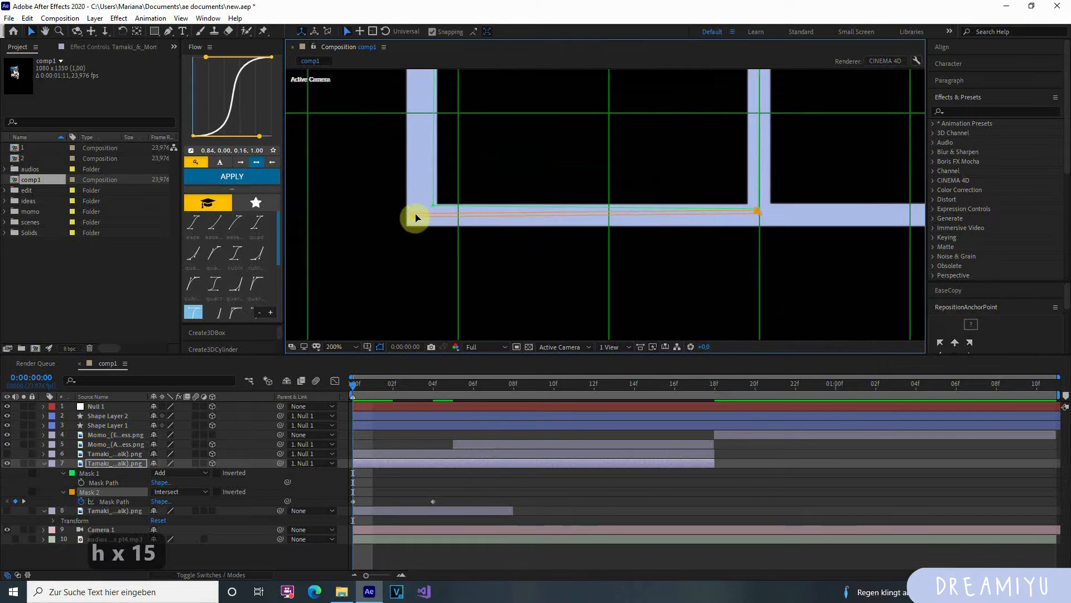
pyautogui.moveTo(414, 213); pyautogui.dragTo(415, 216)
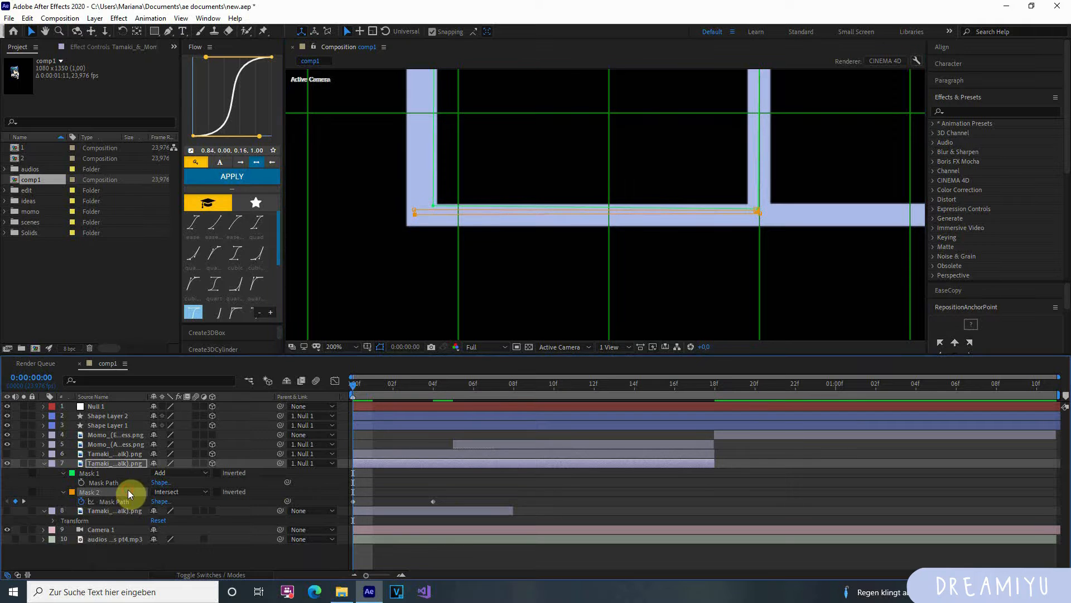
# Step: Delete Mask 2 together with its path keyframes from Tamaki layer 7
pyautogui.press('BackSpace')
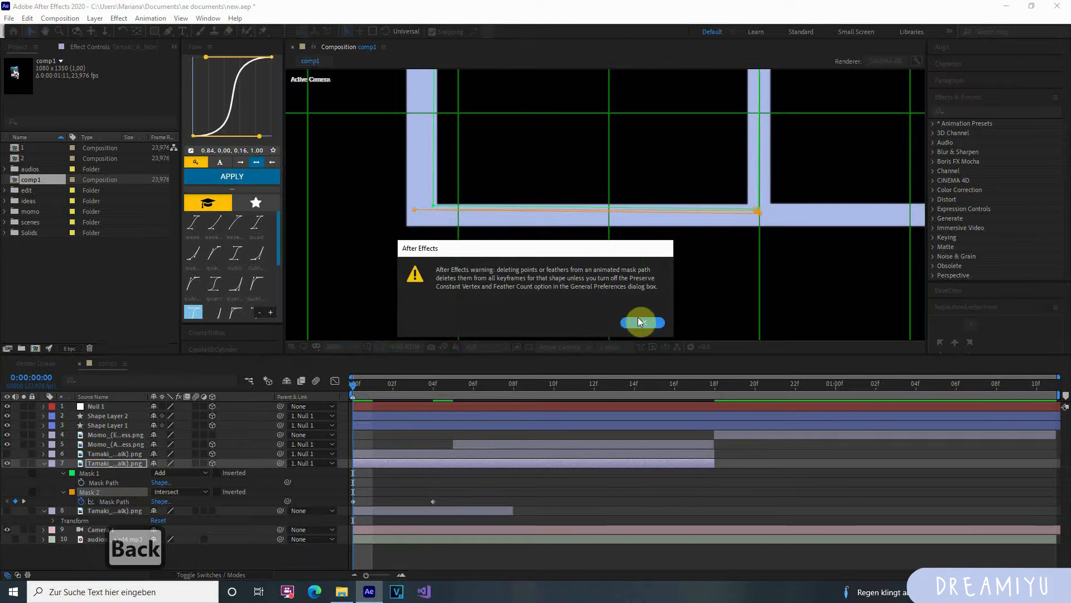
pyautogui.click(640, 322)
pyautogui.press('BackSpace')
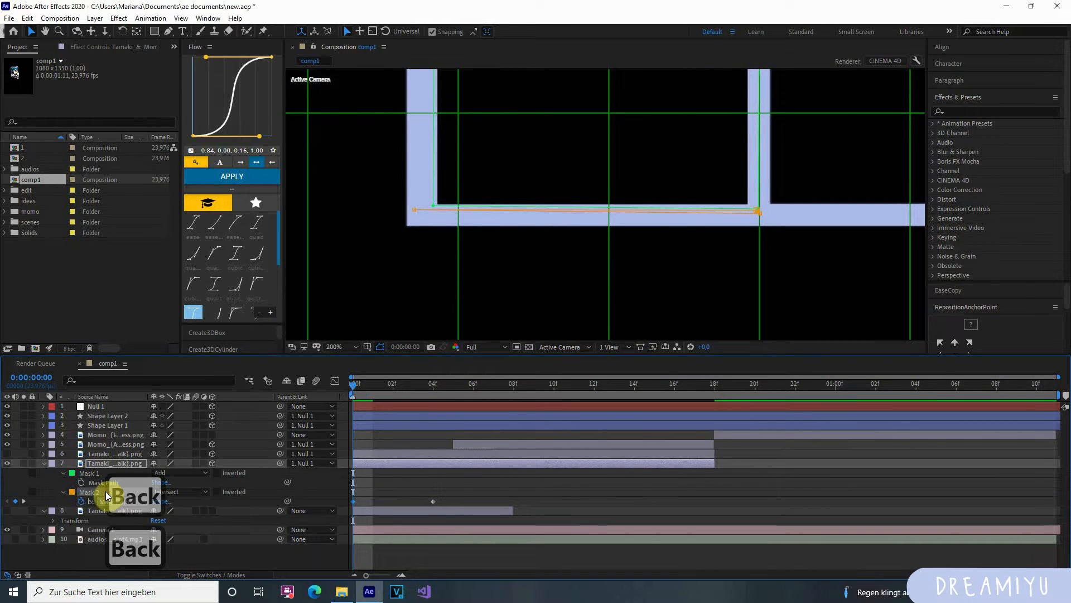
pyautogui.press('BackSpace')
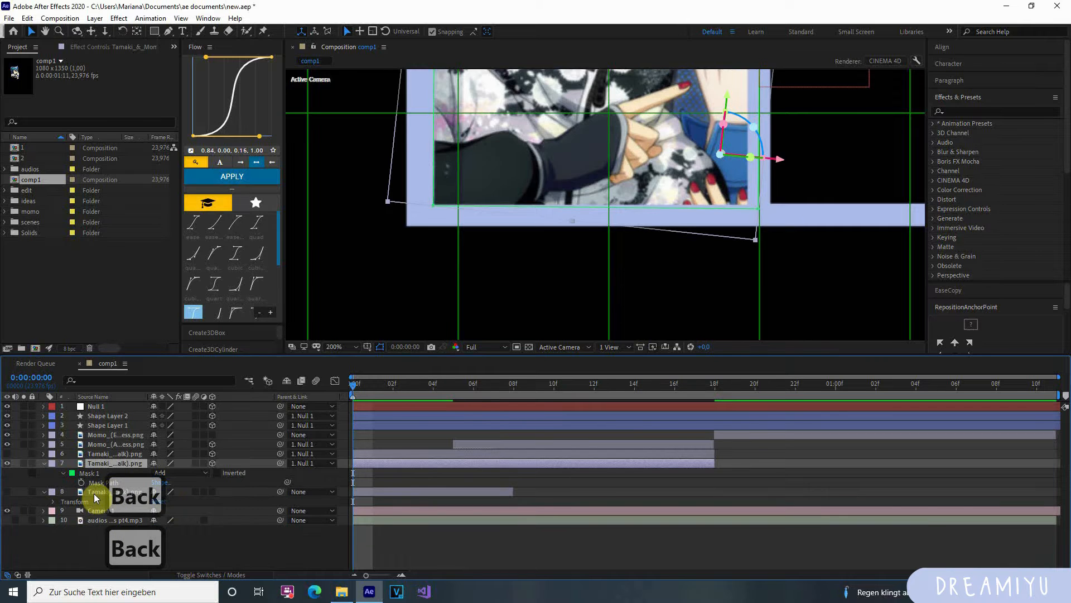
# Step: Draw a new rectangular mask on Tamaki layer 7, covering the image half of the frame
pyautogui.scroll(-2, 511, 273)
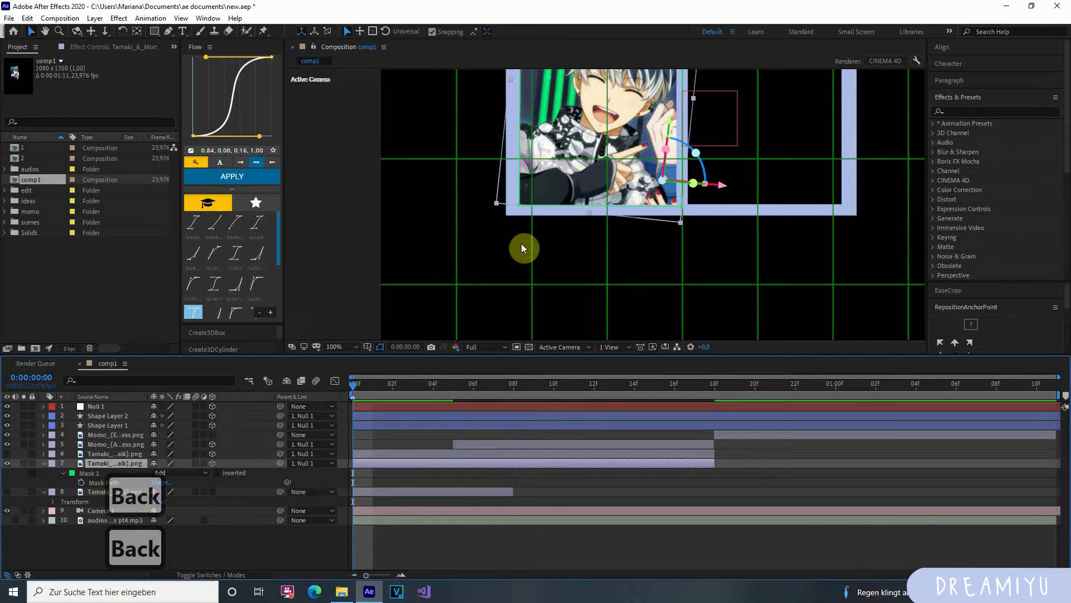
pyautogui.press('h')
pyautogui.press('h')
pyautogui.press('h')
pyautogui.moveTo(544, 207); pyautogui.dragTo(466, 323)
pyautogui.click(154, 31)
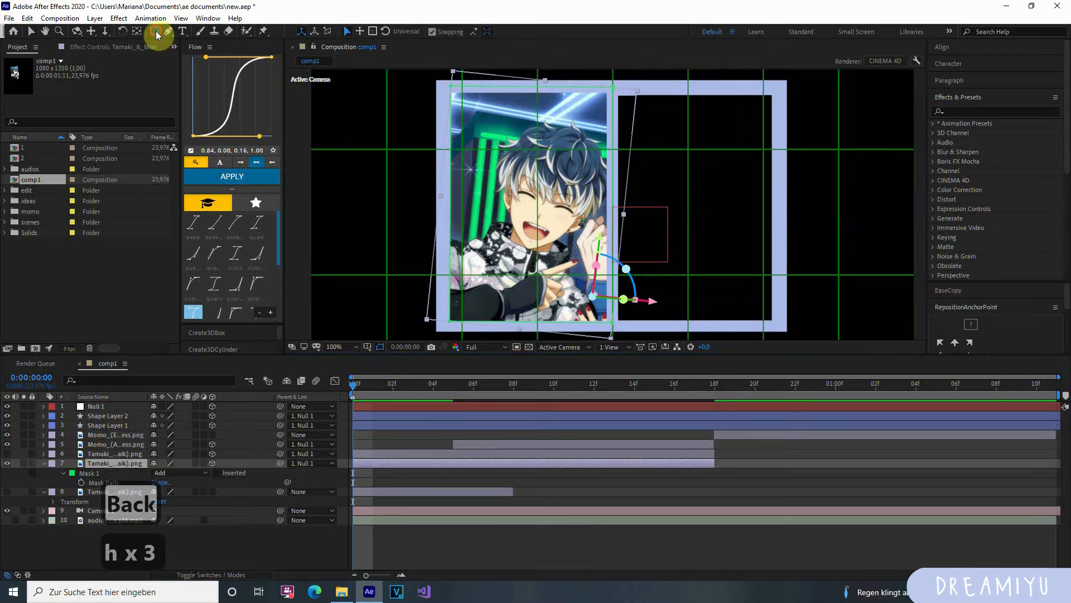
pyautogui.click(460, 84)
pyautogui.moveTo(460, 84); pyautogui.dragTo(601, 267)
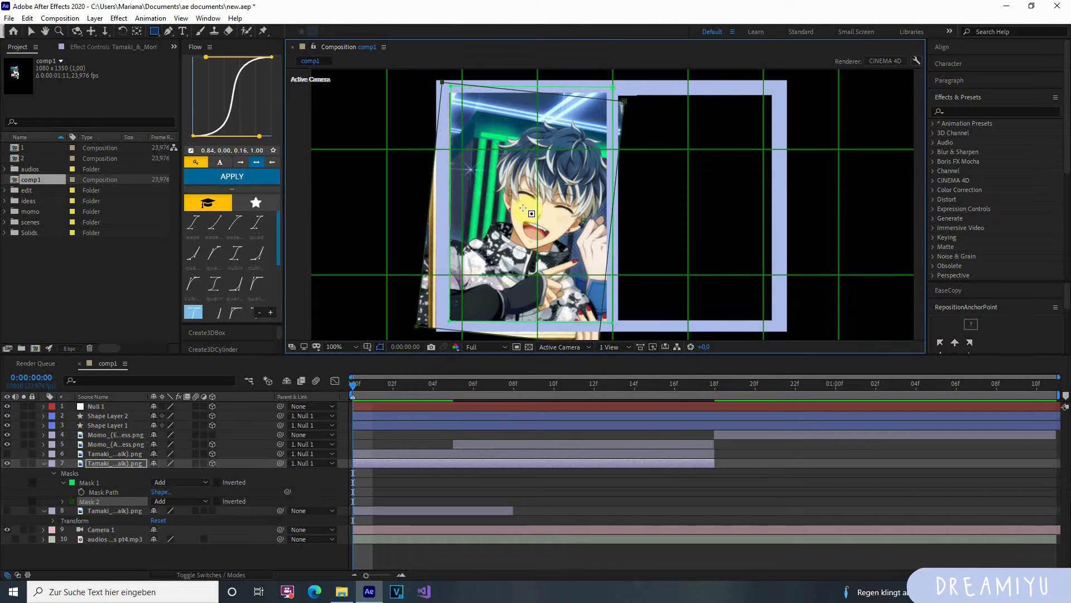
# Step: Rotate the new rectangular mask upright to match the frame, with its top-right corner on the divider
pyautogui.press('v')
pyautogui.moveTo(588, 150); pyautogui.dragTo(644, 94)
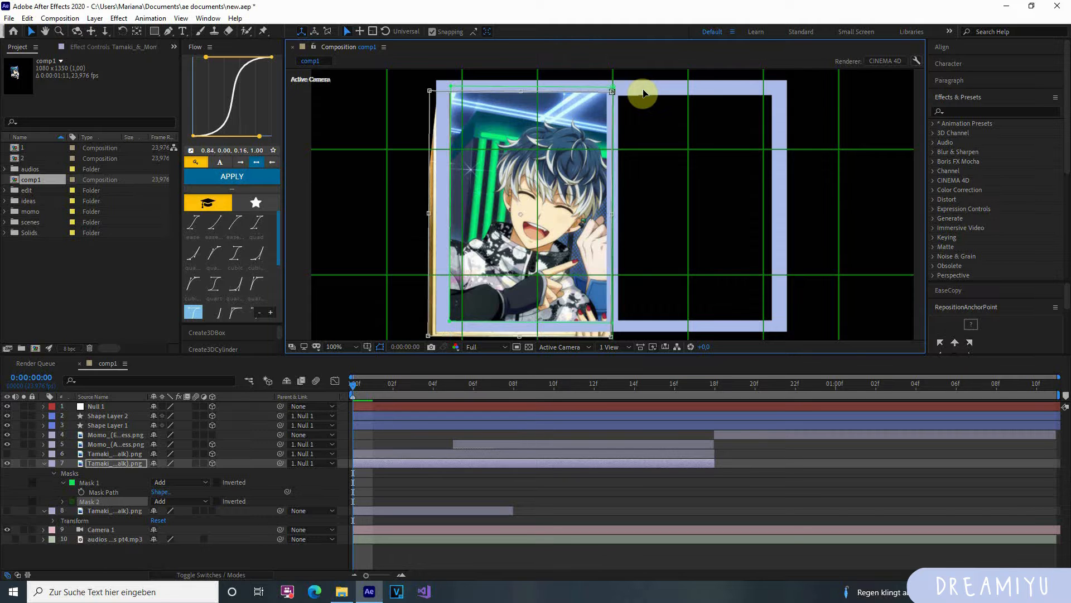
pyautogui.scroll(1, 536, 152)
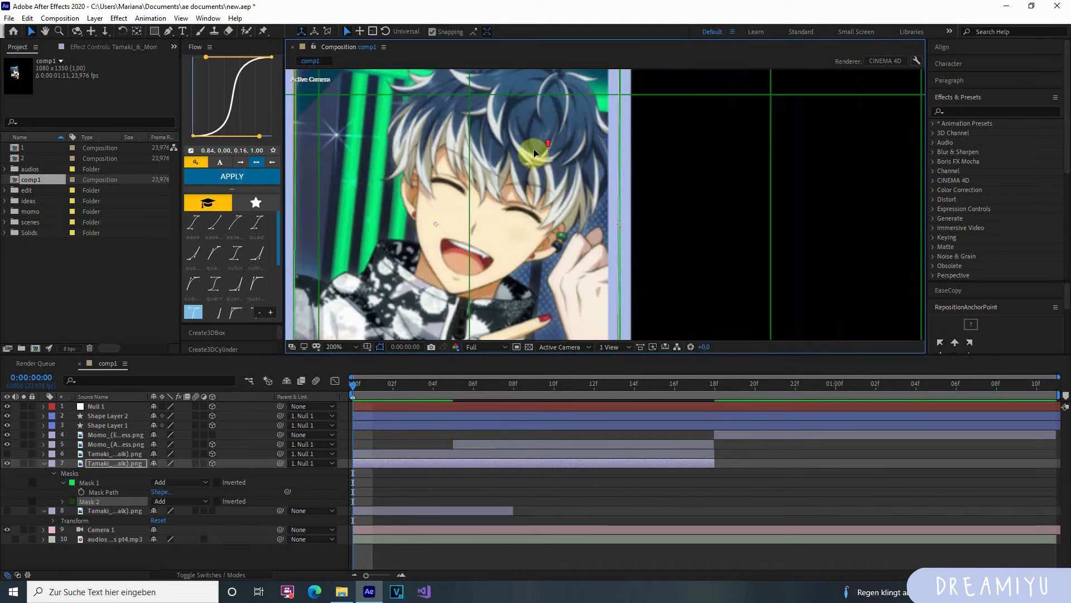
pyautogui.press('h')
pyautogui.moveTo(476, 141); pyautogui.dragTo(516, 327)
pyautogui.scroll(1, 603, 205)
pyautogui.press('h')
pyautogui.moveTo(458, 204); pyautogui.dragTo(572, 234)
pyautogui.moveTo(852, 143); pyautogui.dragTo(852, 145)
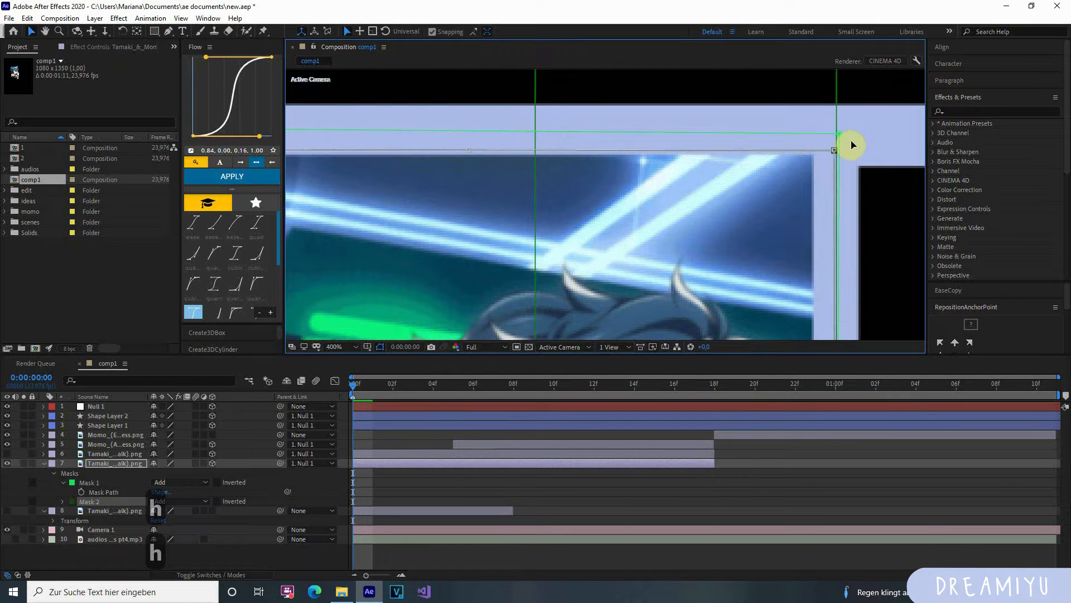
# Step: Resize the rectangular mask so its left, bottom and top edges lie within the frame border
pyautogui.scroll(-1, 847, 142)
pyautogui.press('h')
pyautogui.moveTo(644, 276); pyautogui.dragTo(605, 214)
pyautogui.scroll(-1, 630, 169)
pyautogui.press('h')
pyautogui.moveTo(423, 184); pyautogui.dragTo(439, 186)
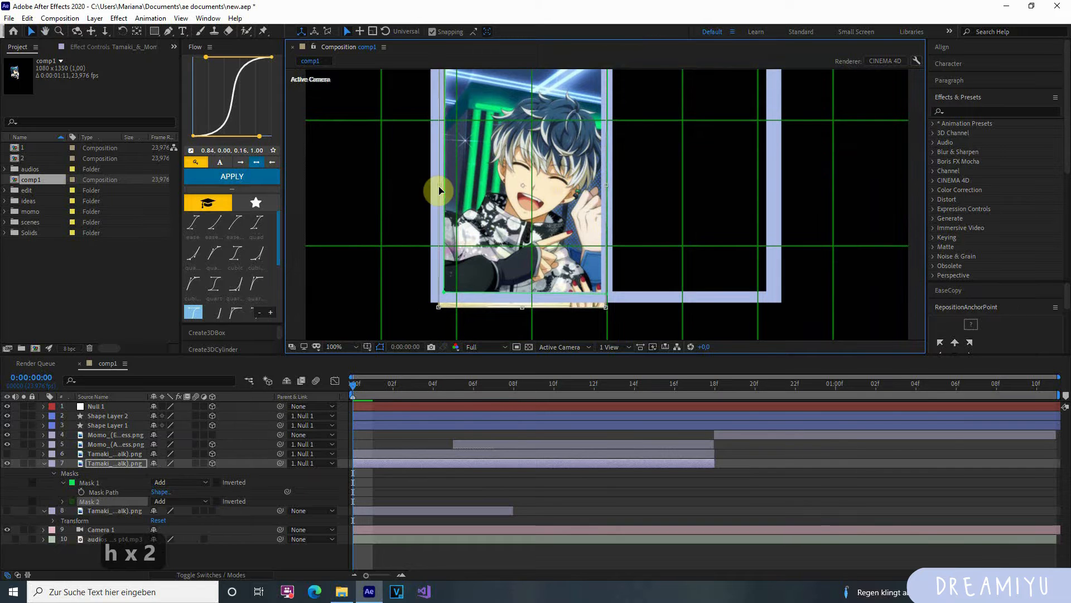
pyautogui.moveTo(494, 302); pyautogui.dragTo(522, 295)
pyautogui.press('h')
pyautogui.moveTo(546, 170); pyautogui.dragTo(537, 222)
pyautogui.moveTo(513, 115); pyautogui.dragTo(514, 108)
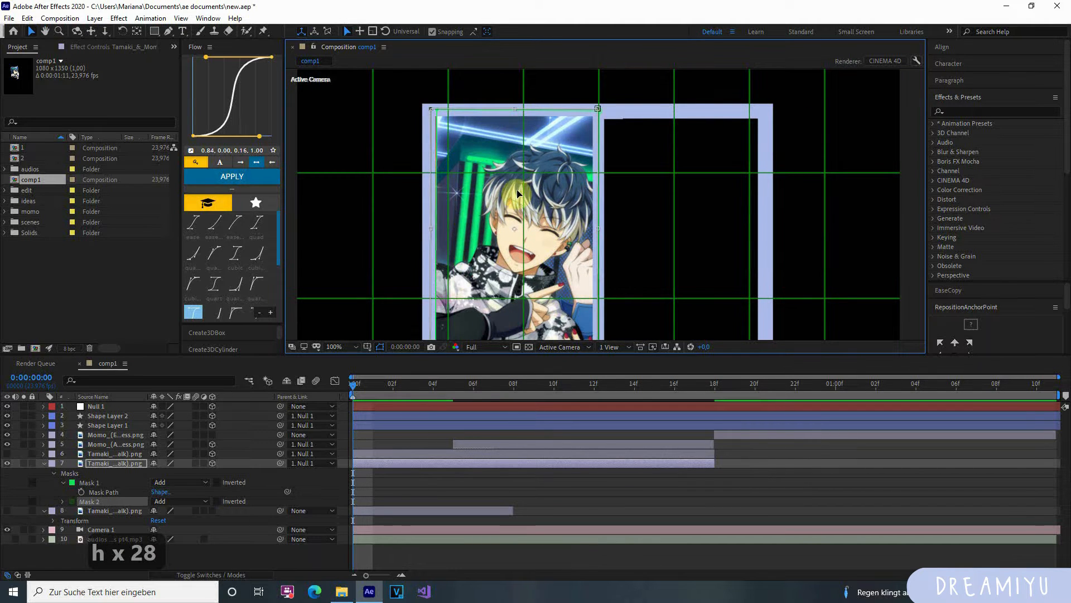
# Step: Set the new Mask 2's mode to Intersect, and show the mask properties of Tamaki layer 7 only
pyautogui.click(206, 500)
pyautogui.click(199, 450)
pyautogui.press('m')
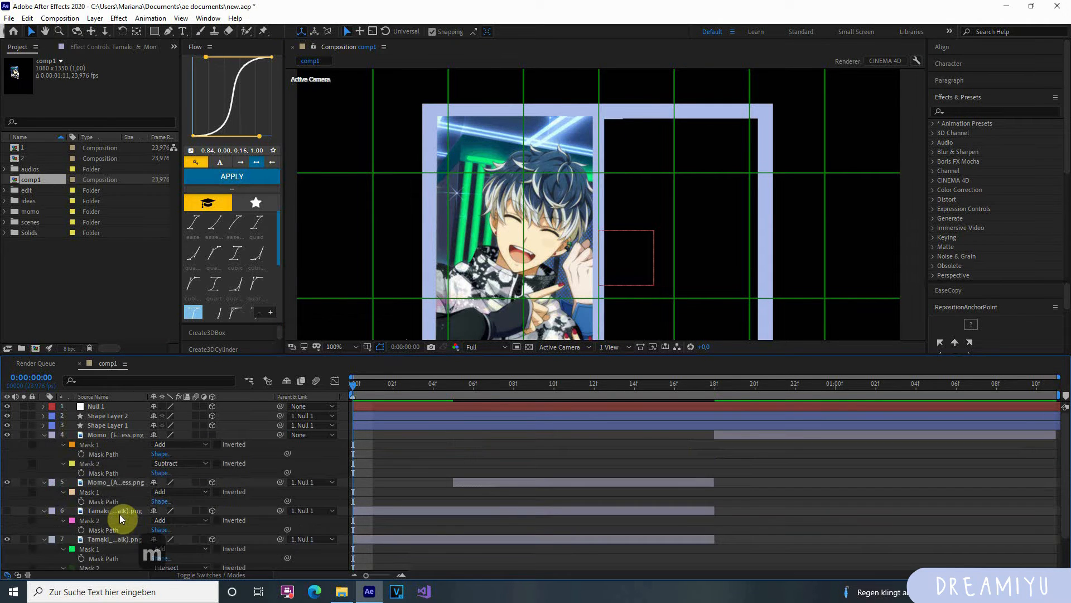
pyautogui.click(126, 434)
pyautogui.keyDown('shift'); pyautogui.click(114, 541); pyautogui.keyUp('shift')
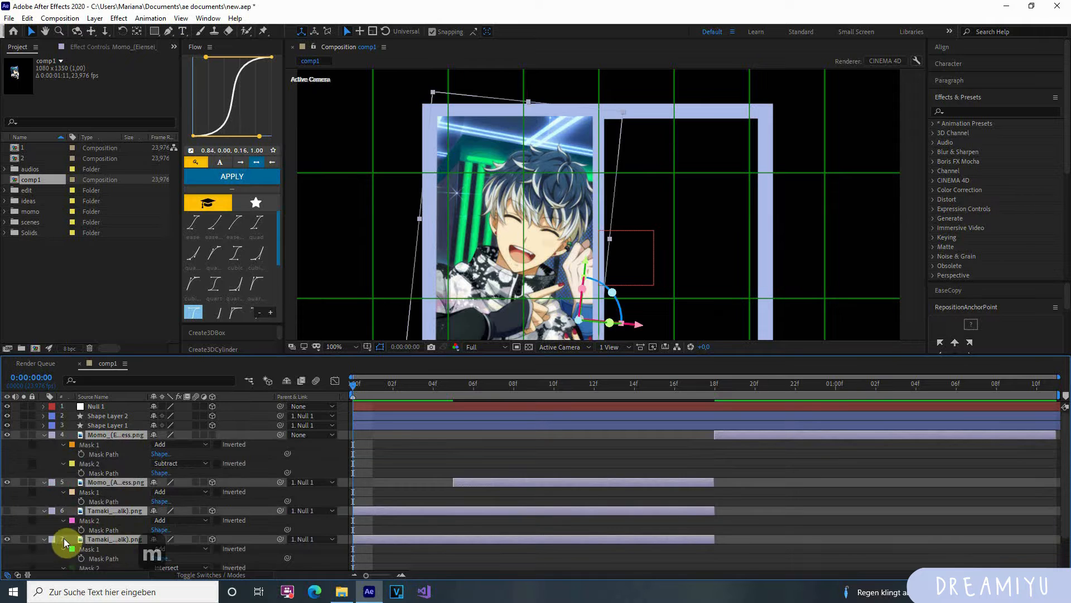
pyautogui.click(44, 539)
pyautogui.click(110, 505)
pyautogui.click(108, 453)
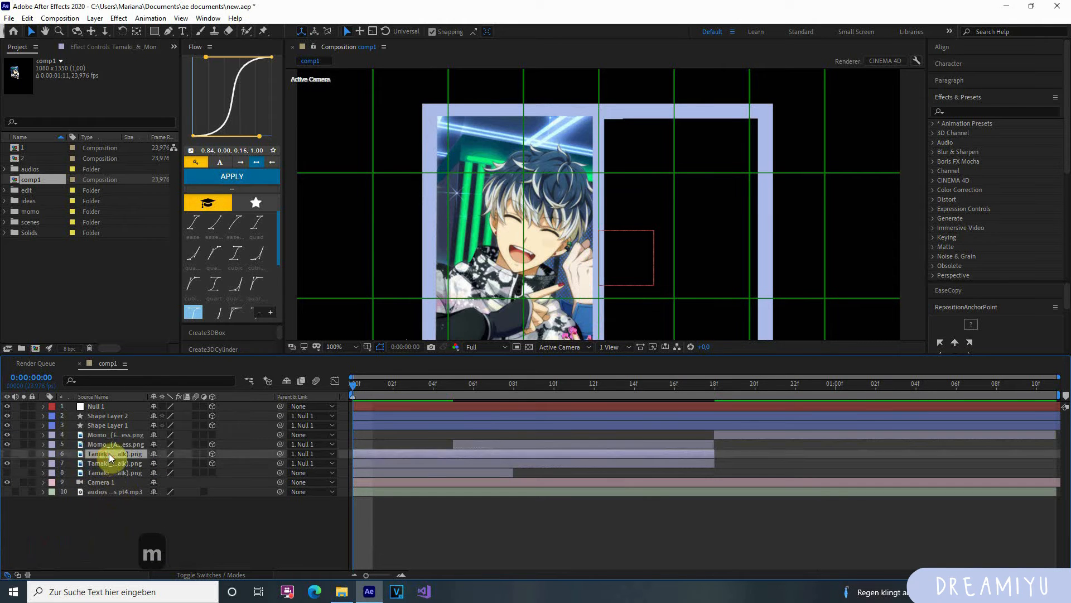
pyautogui.click(111, 462)
pyautogui.press('m')
# Step: Keyframe Mask 2's path at frame 0 and frame 3, and return to frame 0
pyautogui.click(96, 491)
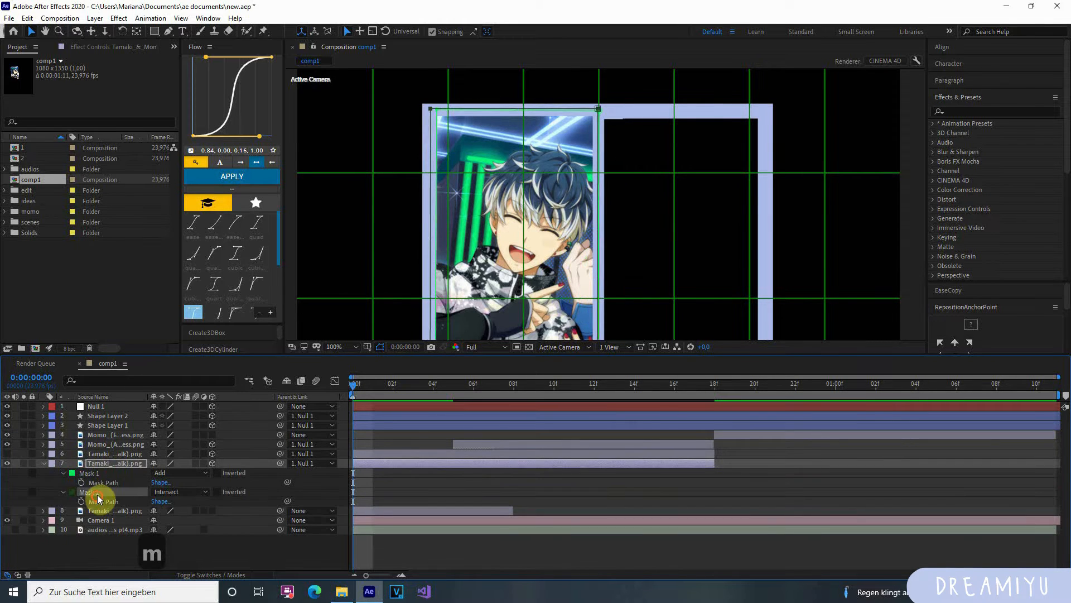
pyautogui.click(81, 501)
pyautogui.click(363, 384)
pyautogui.press('pagedown')
pyautogui.press('pagedown')
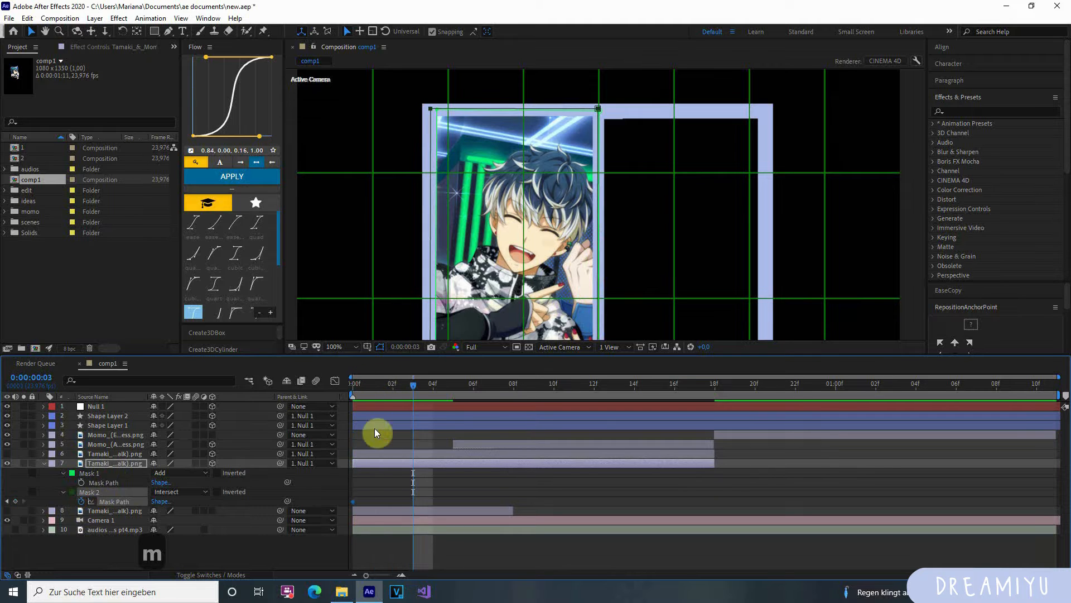
pyautogui.press('Home')
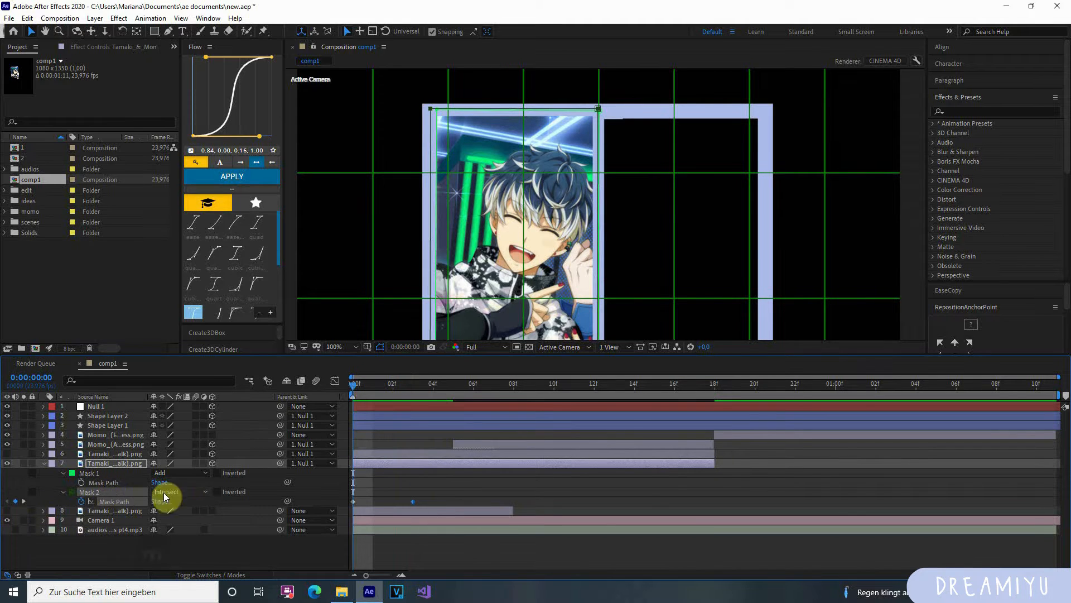
# Step: Collapse the rectangular Mask 2 at frame 0 by lowering its top corners onto the frame's bottom border
pyautogui.click(429, 111)
pyautogui.click(430, 109)
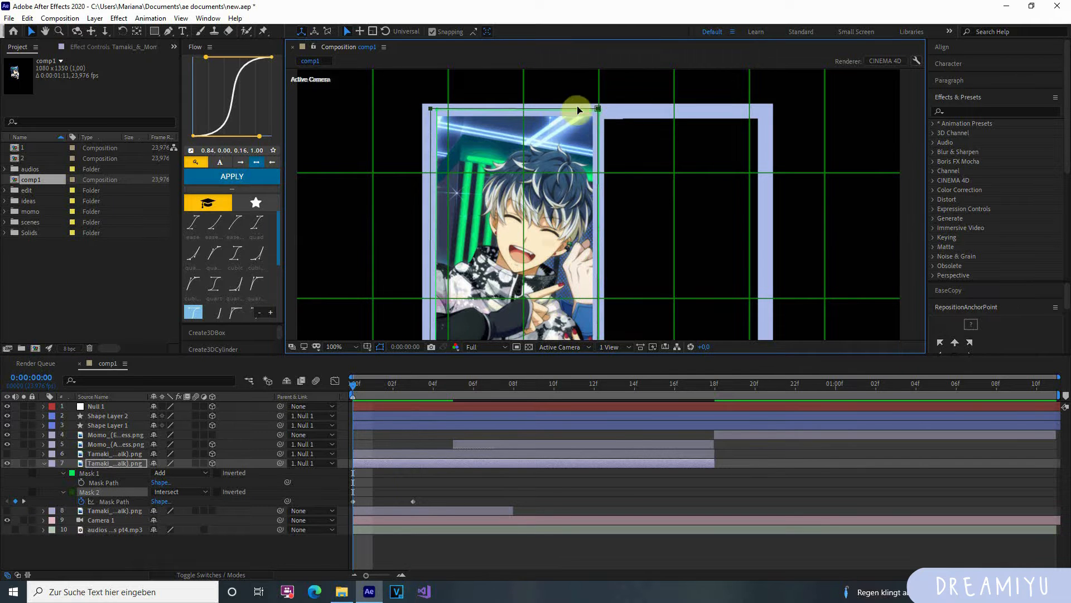
pyautogui.moveTo(597, 109); pyautogui.dragTo(583, 325)
pyautogui.scroll(-2, 583, 325)
pyautogui.moveTo(603, 254)
pyautogui.mouseDown()
pyautogui.moveTo(602, 275)
pyautogui.moveTo(605, 196)
pyautogui.moveTo(617, 195)
pyautogui.moveTo(584, 246)
pyautogui.moveTo(603, 258)
pyautogui.moveTo(601, 272)
pyautogui.mouseUp()
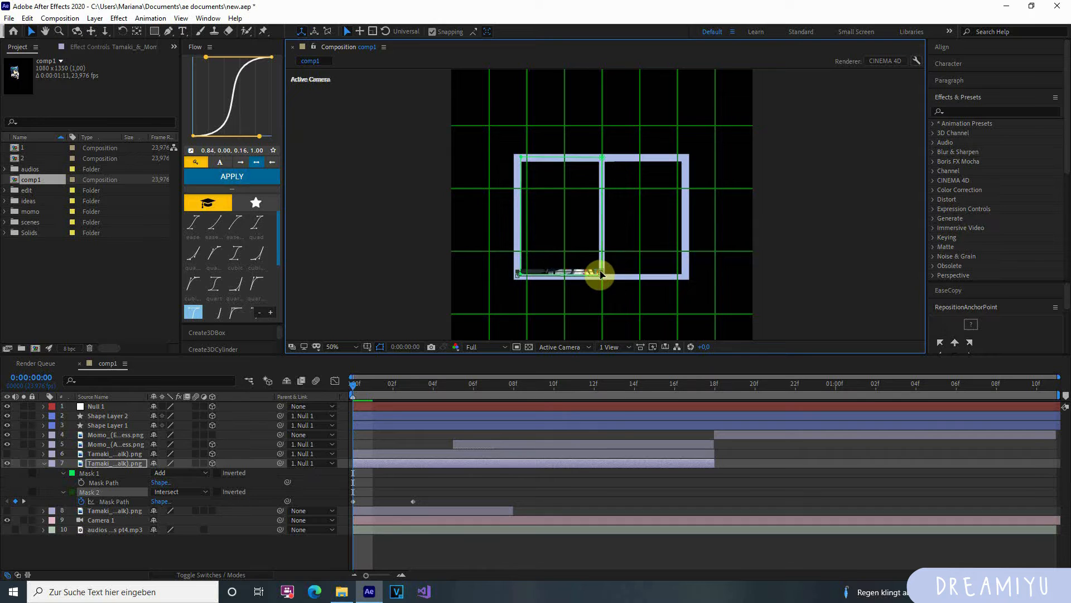
# Step: Examine the collapsed mask's position along the frame's bottom border up close
pyautogui.press('.')
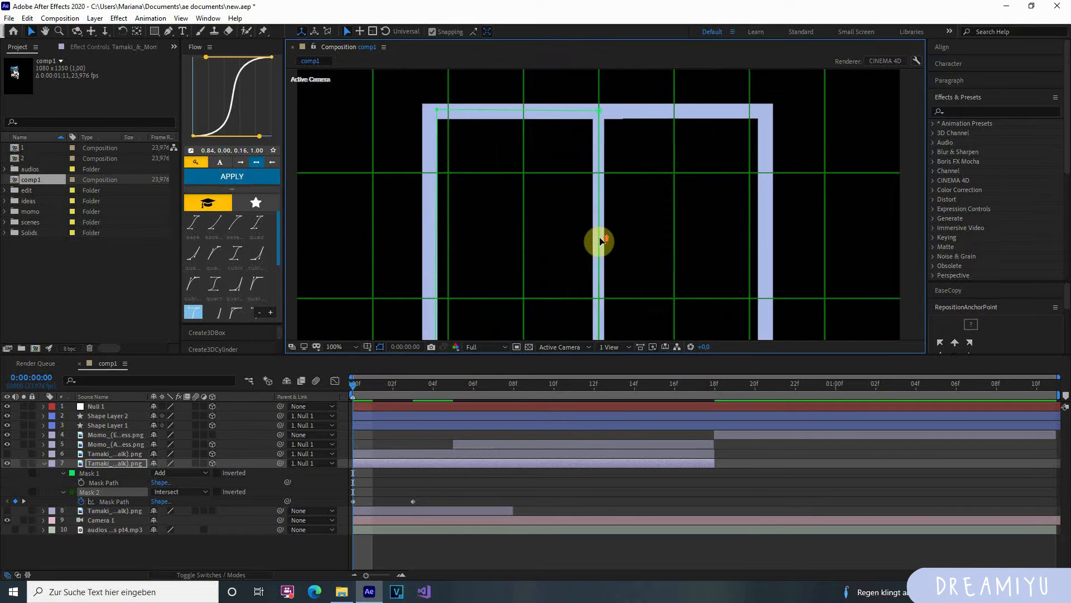
pyautogui.press('h')
pyautogui.moveTo(571, 263); pyautogui.dragTo(574, 199)
pyautogui.press('h')
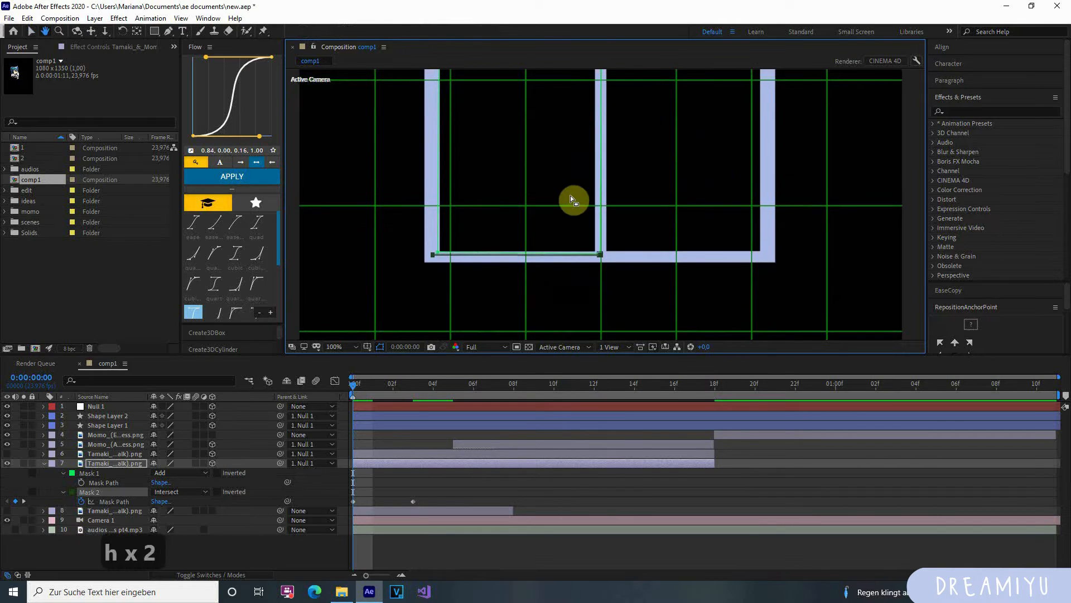
pyautogui.press('h')
pyautogui.moveTo(512, 215); pyautogui.dragTo(511, 260)
pyautogui.press('h')
pyautogui.press('h')
pyautogui.press('h')
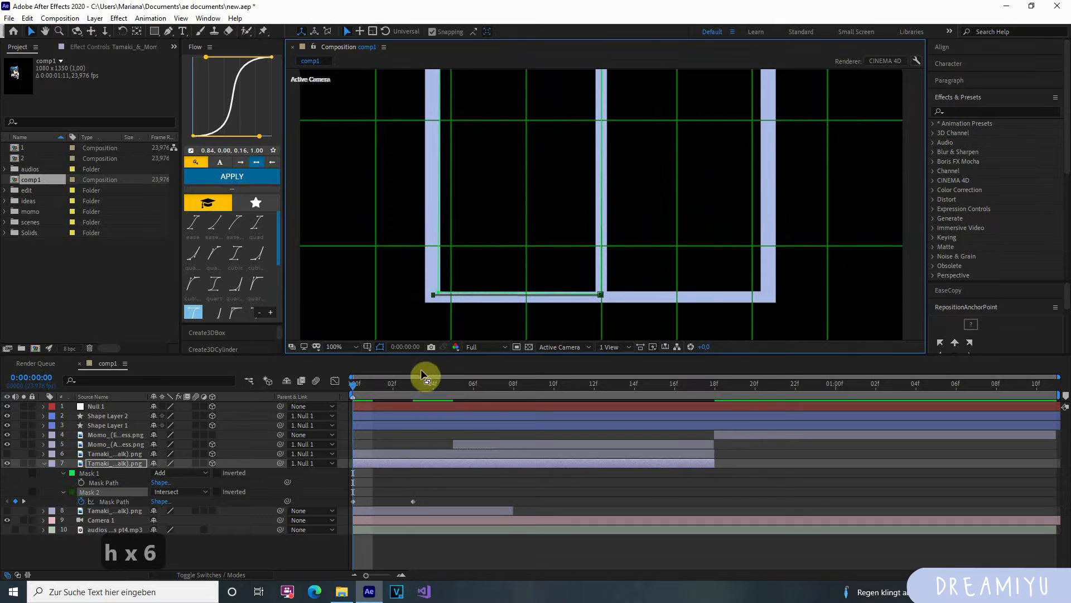
# Step: Turn off the proportional grid overlay and show the whole composition
pyautogui.click(369, 346)
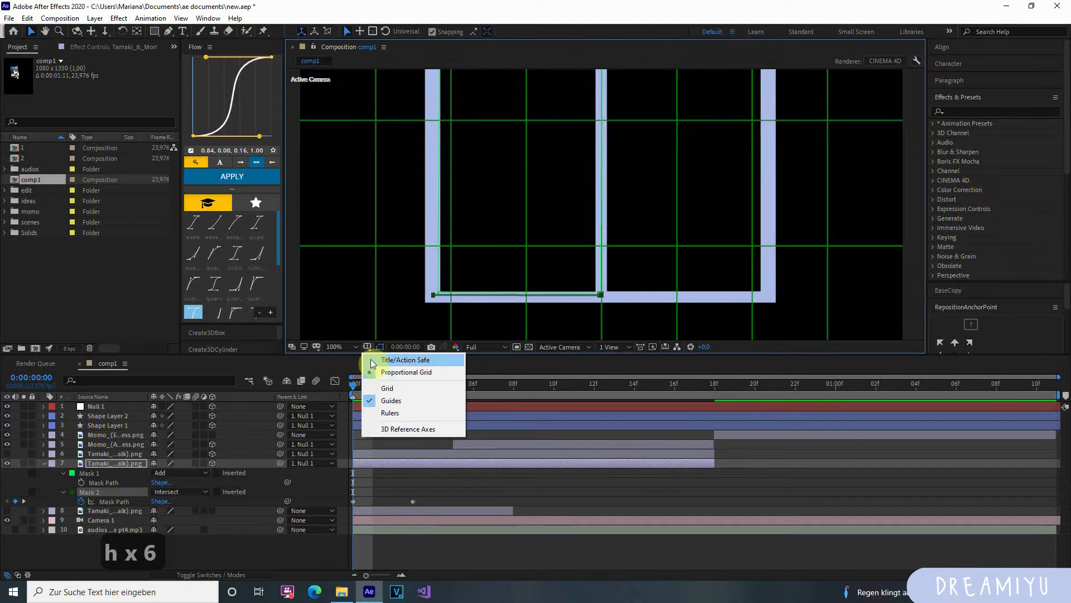
pyautogui.click(413, 374)
pyautogui.press(',')
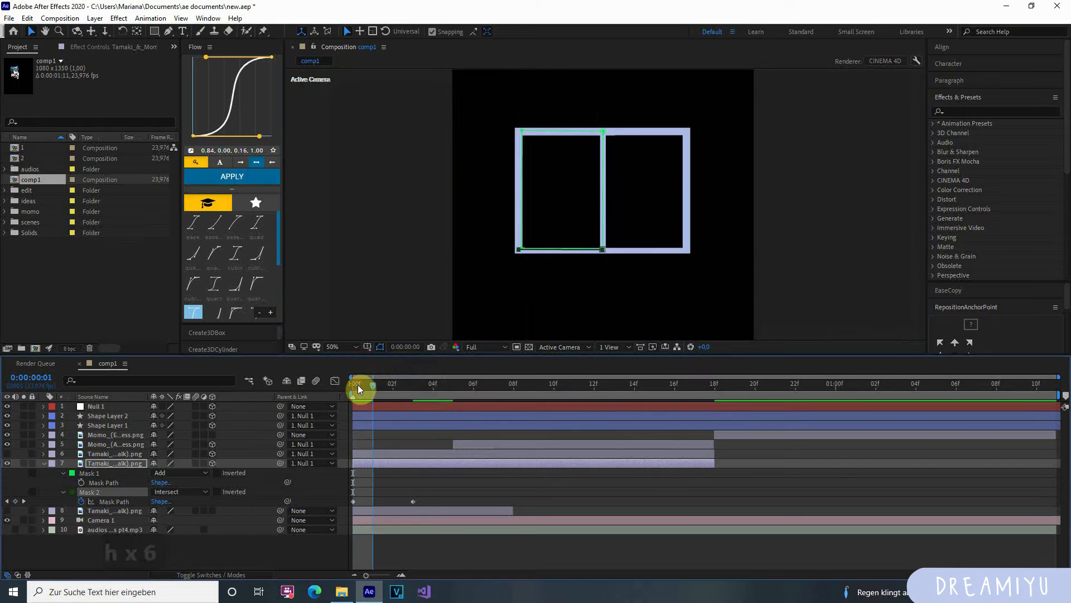
# Step: Preview the mask reveal animation from frame 0
pyautogui.moveTo(357, 385)
pyautogui.mouseDown()
pyautogui.moveTo(430, 399)
pyautogui.moveTo(369, 411)
pyautogui.moveTo(390, 386)
pyautogui.moveTo(354, 387)
pyautogui.mouseUp()
pyautogui.press('space')
pyautogui.press('space')
pyautogui.press('space')
pyautogui.press('space')
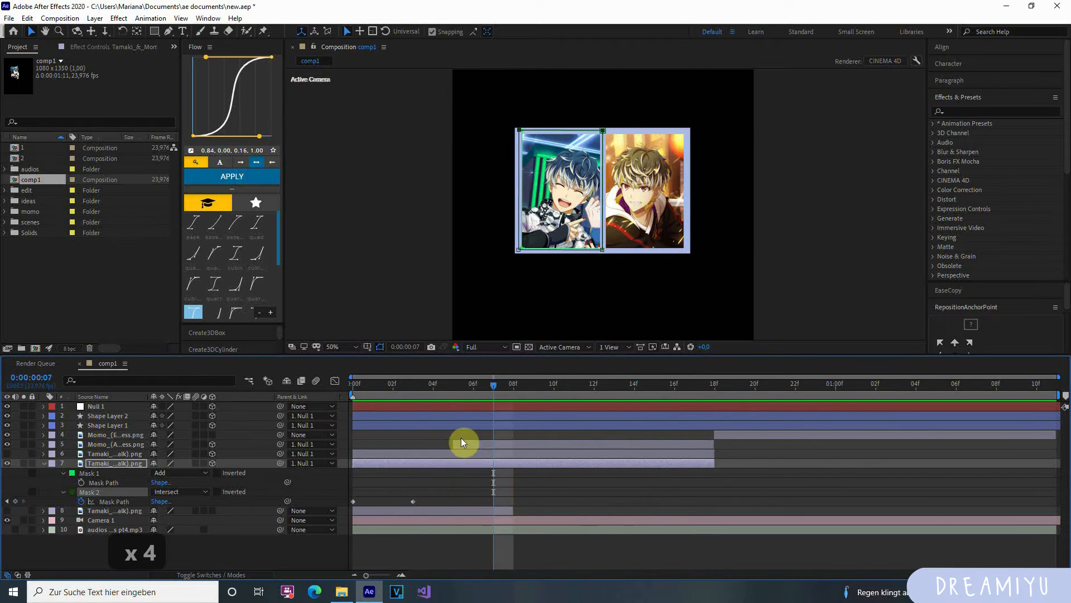
# Step: Move Mask 2's second path keyframe to frame 5 and return to frame 0
pyautogui.click(443, 390)
pyautogui.click(416, 504)
pyautogui.moveTo(415, 503); pyautogui.dragTo(459, 502)
pyautogui.click(371, 491)
pyautogui.moveTo(445, 385); pyautogui.dragTo(353, 385)
# Step: Apply Easy Ease to both of Mask 2's path keyframes and preview the reveal
pyautogui.moveTo(470, 497); pyautogui.dragTo(299, 500)
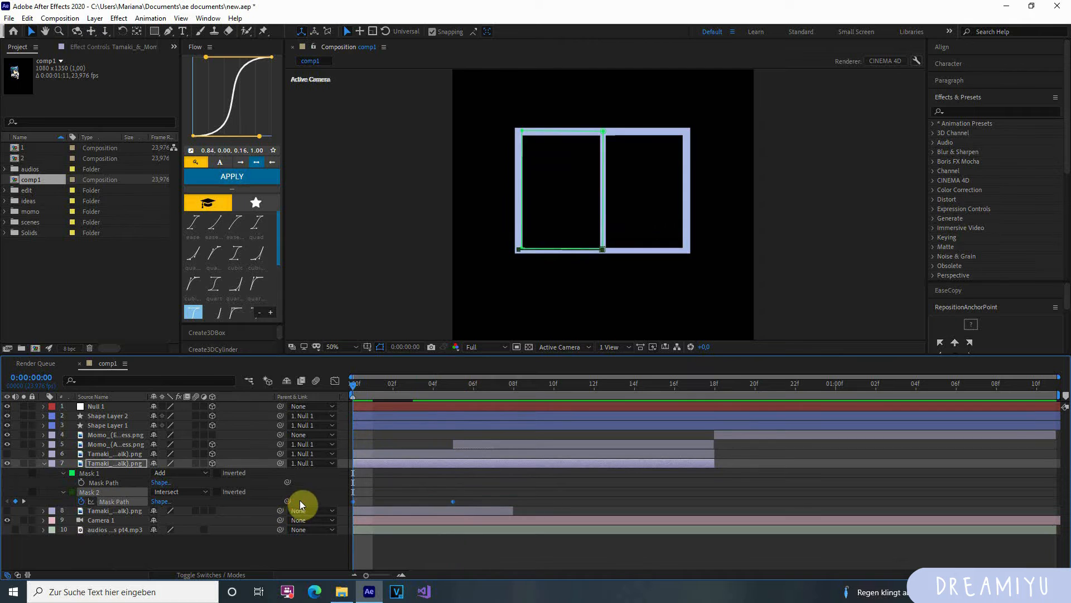
pyautogui.press('F9')
pyautogui.click(441, 477)
pyautogui.press('space')
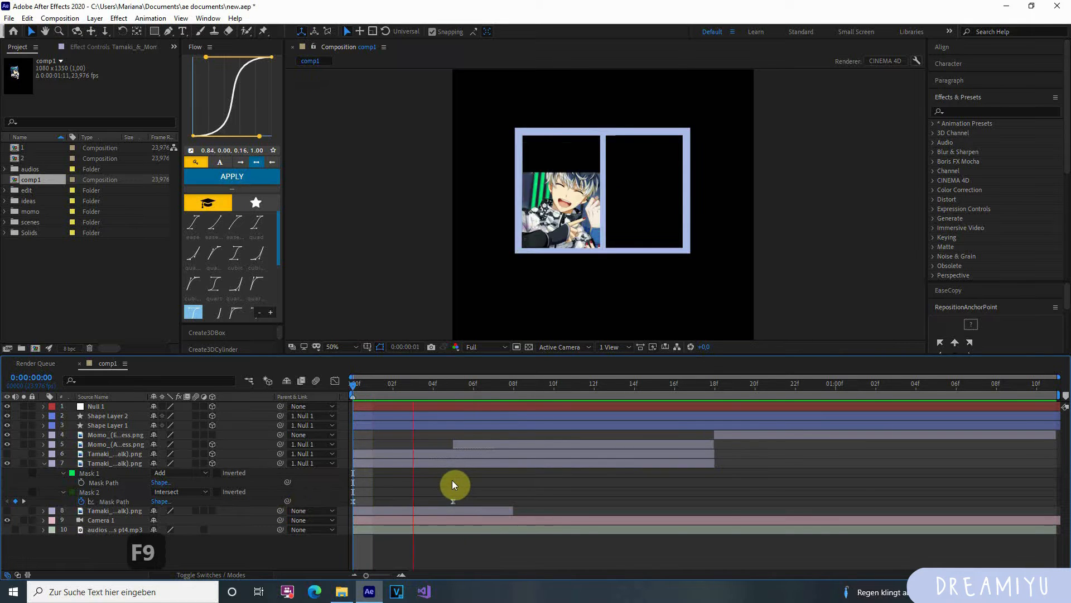
pyautogui.press('space')
pyautogui.doubleClick(461, 405)
pyautogui.click(457, 387)
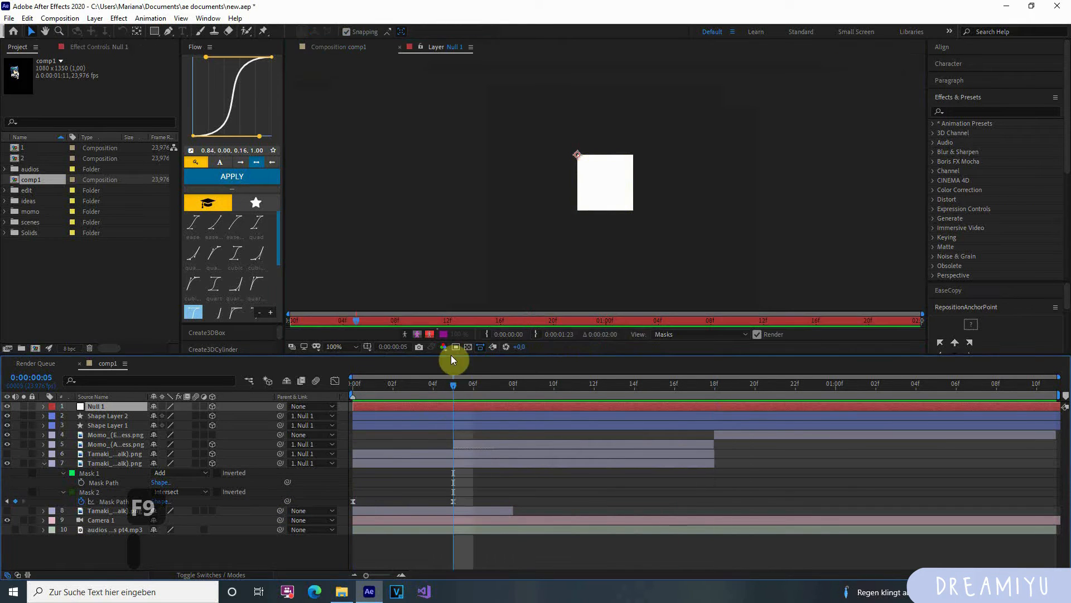
pyautogui.click(399, 47)
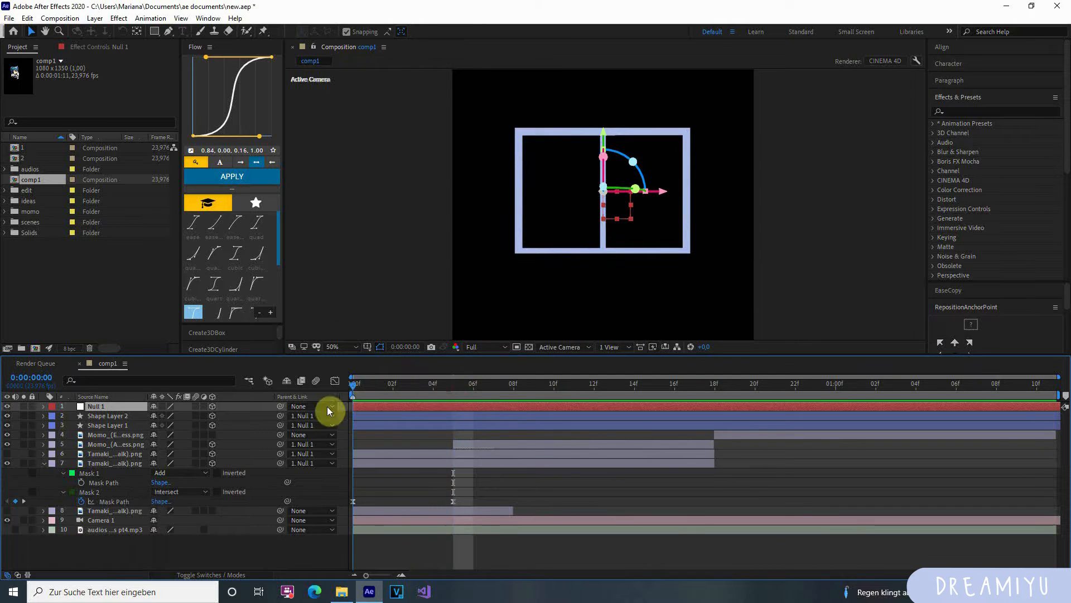
pyautogui.moveTo(450, 384); pyautogui.dragTo(352, 388)
# Step: Copy both Mask 2 path keyframes from layer 7 and paste them onto the right image (layer 5) at frame 5
pyautogui.moveTo(462, 493); pyautogui.dragTo(138, 496)
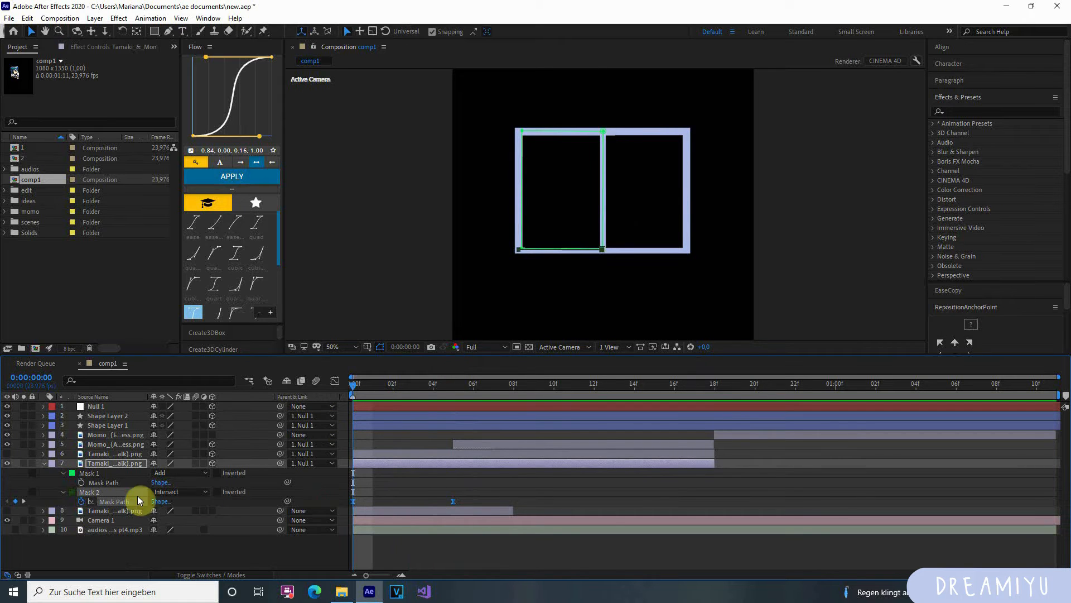
pyautogui.hotkey('ctrl', 'c')
pyautogui.moveTo(483, 387); pyautogui.dragTo(461, 392)
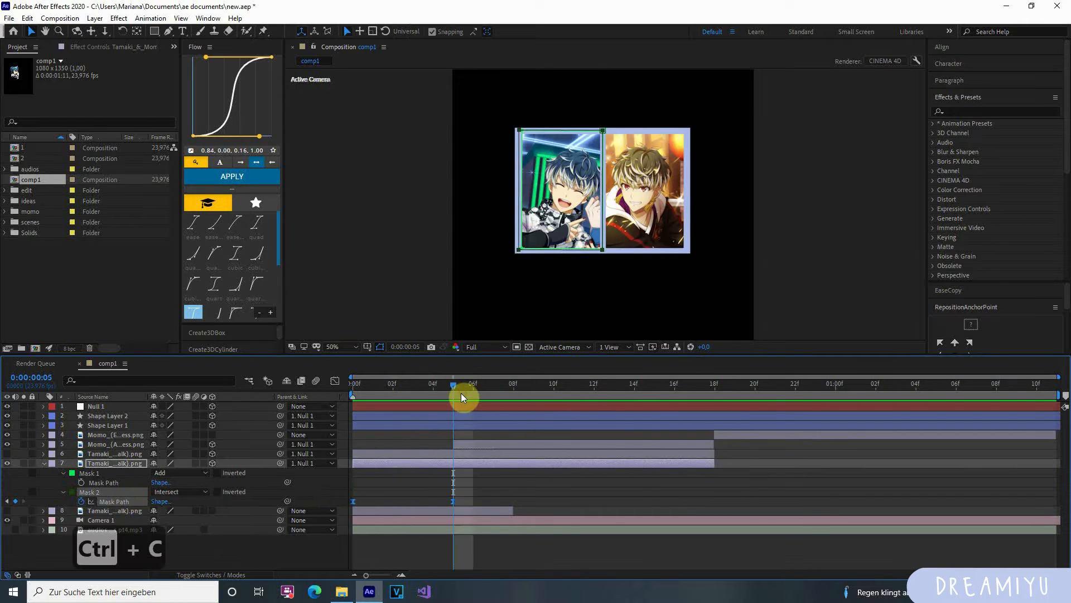
pyautogui.click(477, 453)
pyautogui.click(479, 443)
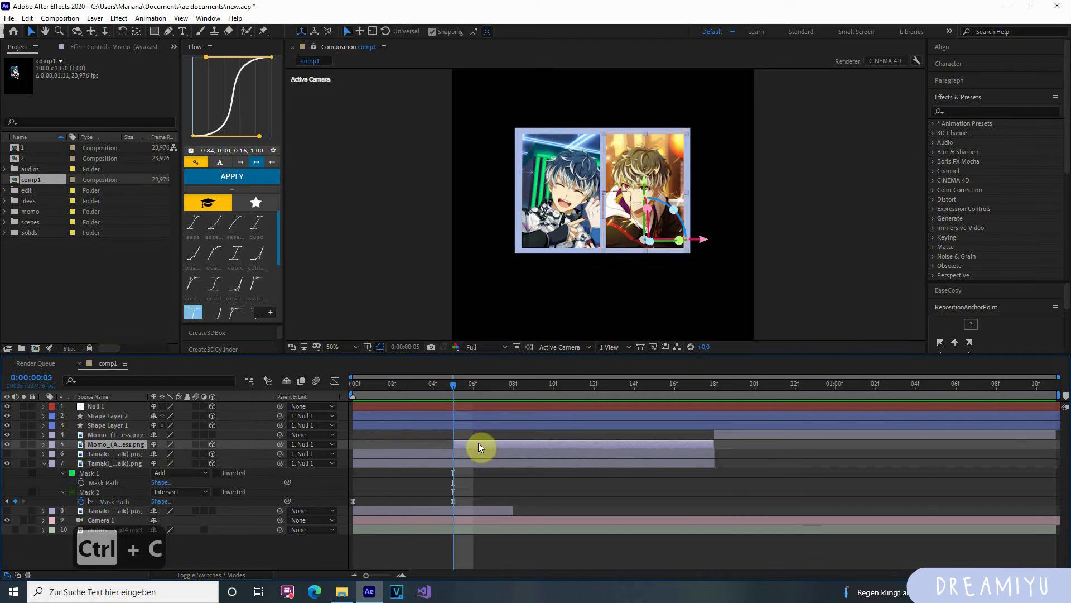
pyautogui.hotkey('ctrl', 'v')
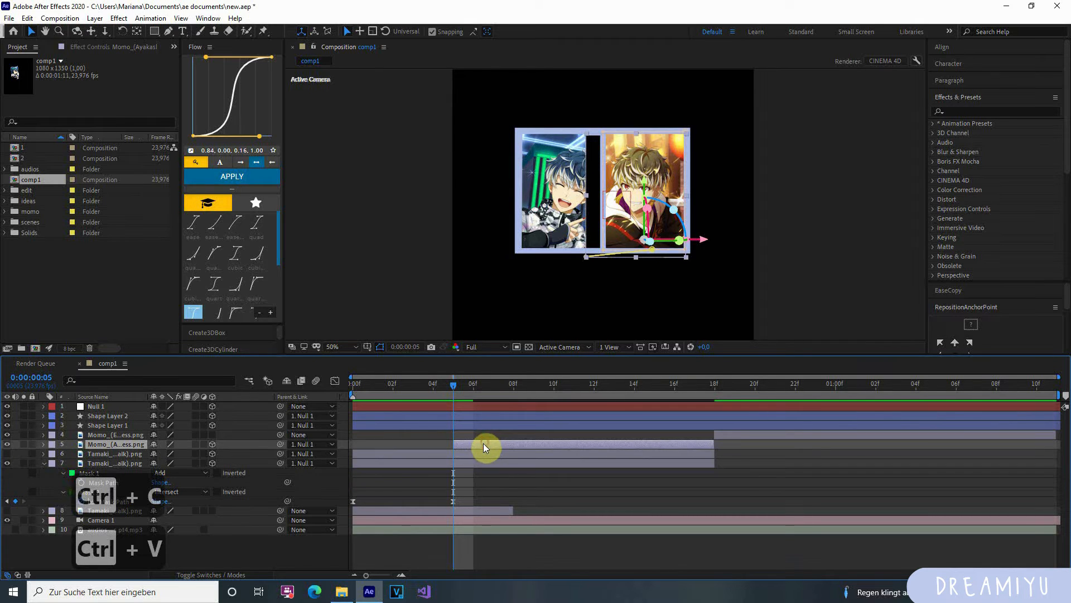
# Step: Reveal the masks of layer 5 and set its pasted Mask 2 to Intersect
pyautogui.press('m')
pyautogui.click(453, 482)
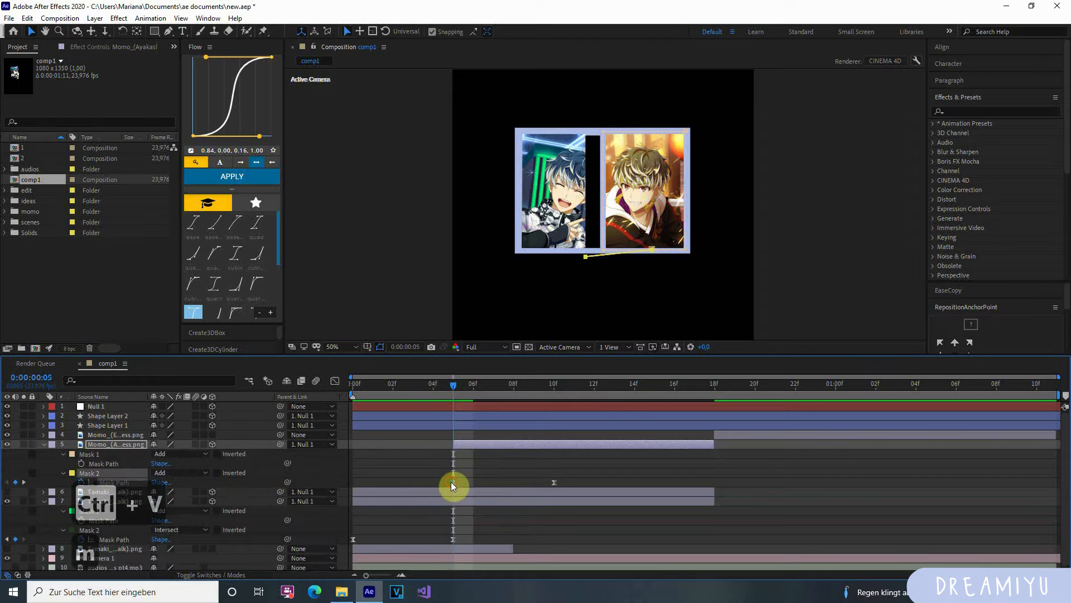
pyautogui.click(178, 473)
pyautogui.click(167, 511)
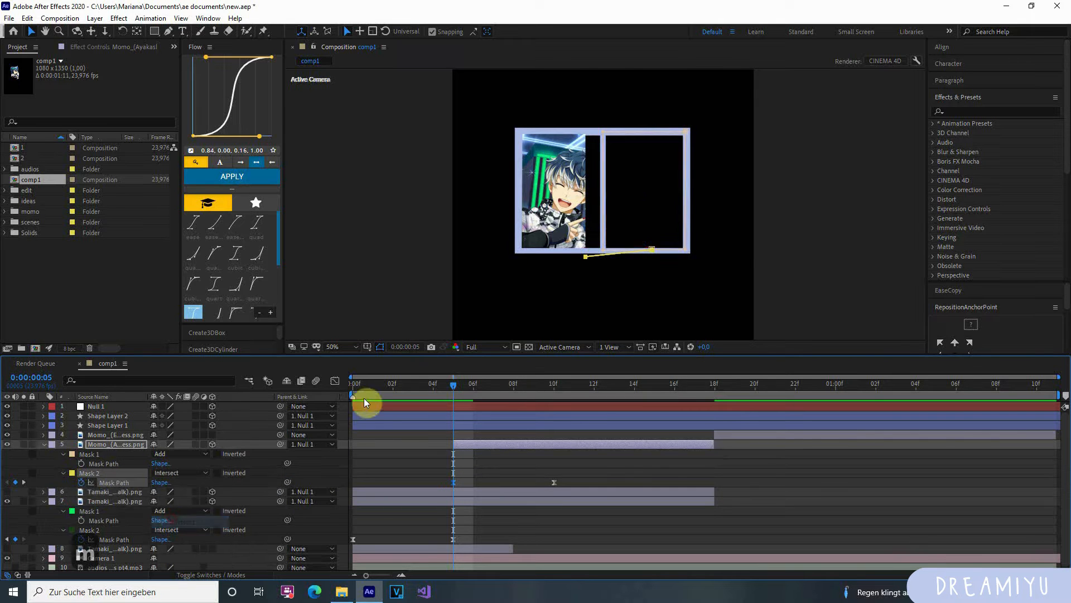
# Step: Go to frame 10 and delete layer 5's Mask 2 path keyframe at frame 5
pyautogui.press('.')
pyautogui.press('h')
pyautogui.moveTo(561, 226); pyautogui.dragTo(463, 269)
pyautogui.scroll(-1, 437, 266)
pyautogui.press('h')
pyautogui.press('v')
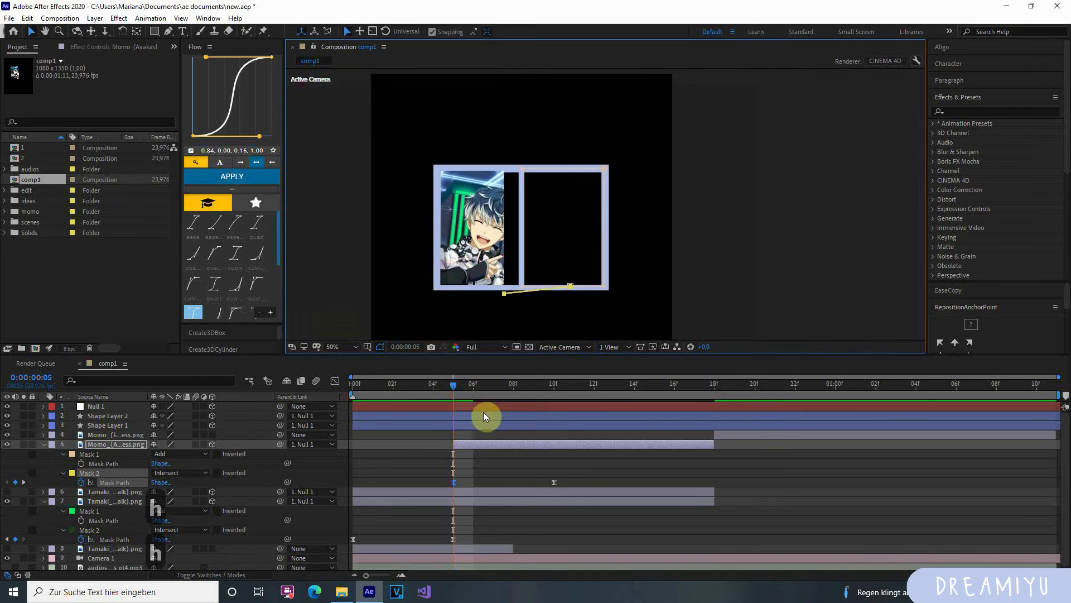
pyautogui.click(544, 393)
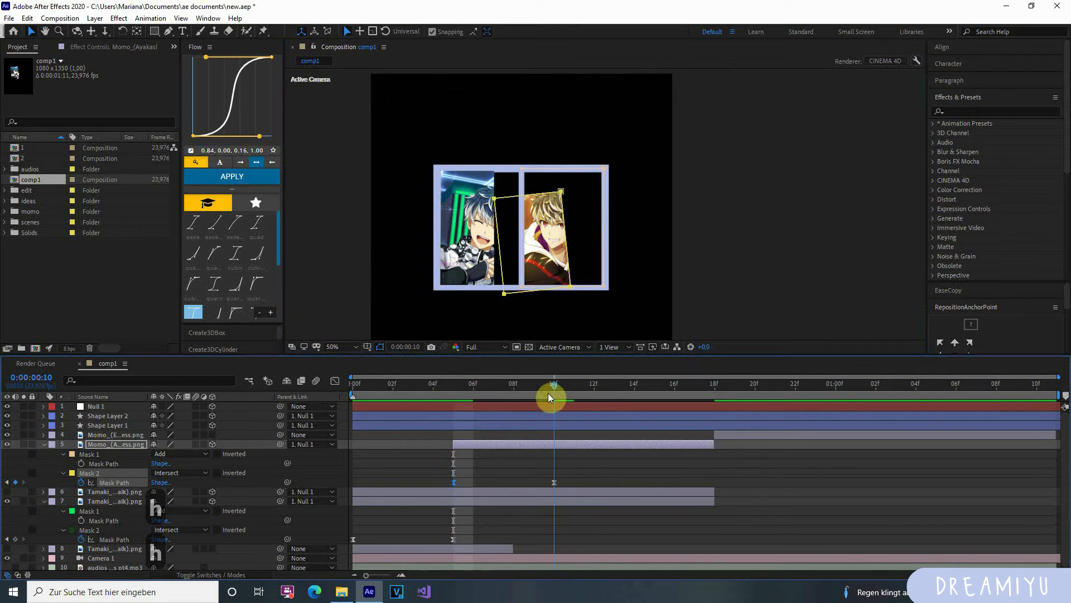
pyautogui.click(457, 481)
pyautogui.click(454, 482)
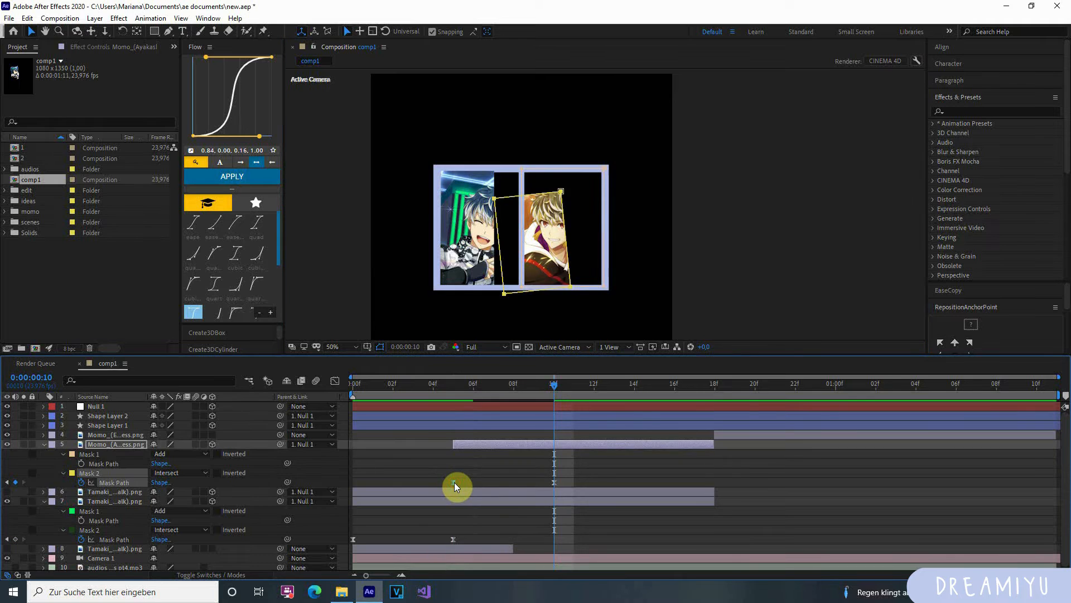
pyautogui.press('BackSpace')
# Step: Straighten the tilted Mask 2 of layer 5 at frame 10 and align it with the upper-left corner of the right frame opening
pyautogui.press('/')
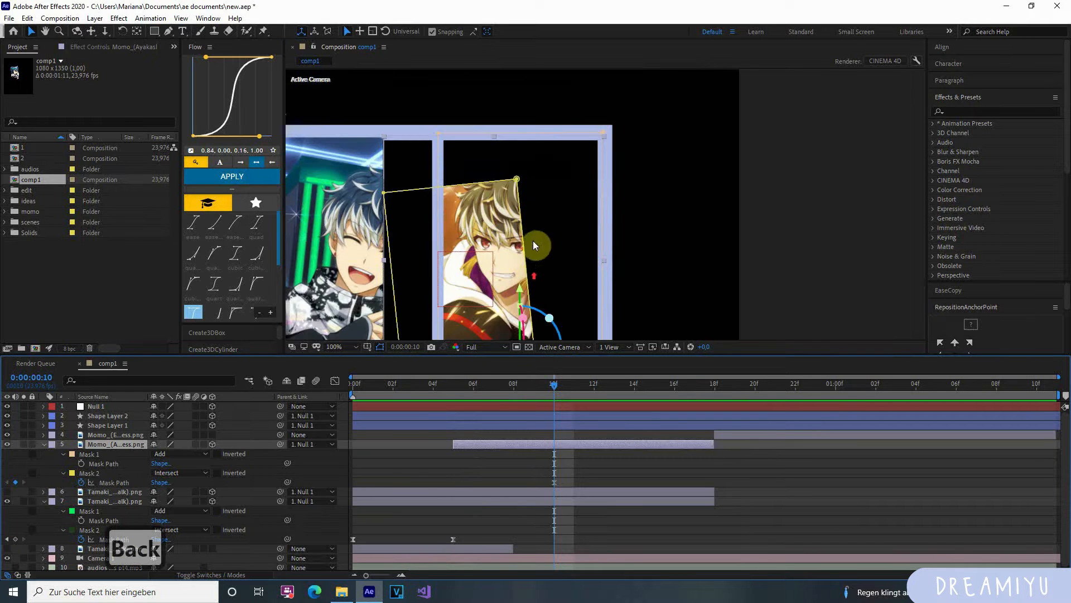
pyautogui.doubleClick(516, 182)
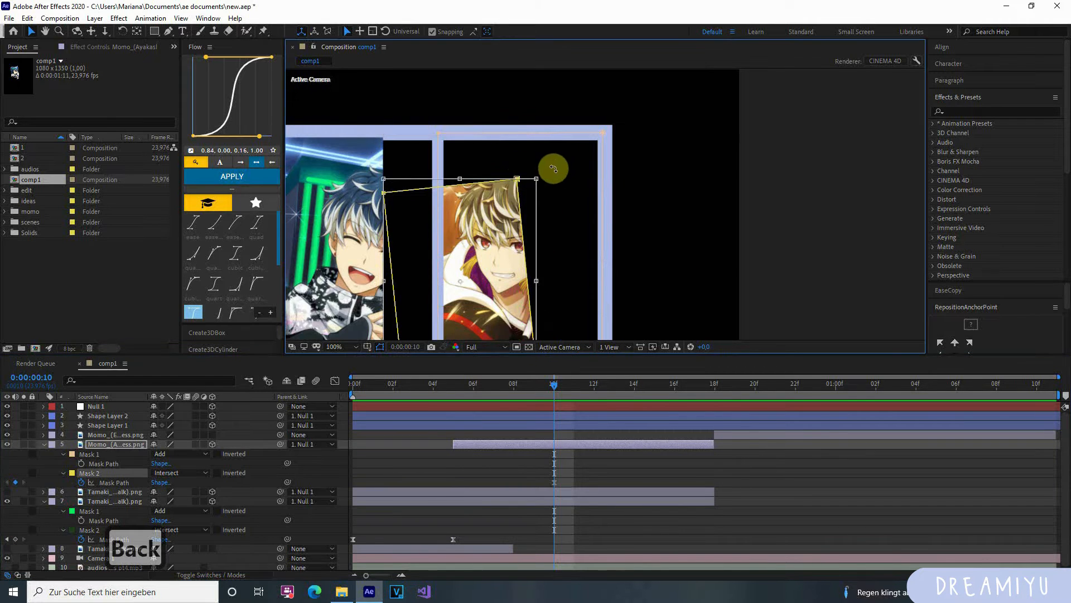
pyautogui.moveTo(547, 176)
pyautogui.mouseDown()
pyautogui.moveTo(561, 189)
pyautogui.moveTo(541, 178)
pyautogui.mouseUp()
pyautogui.press('h')
pyautogui.moveTo(499, 124); pyautogui.dragTo(673, 194)
pyautogui.scroll(2, 533, 190)
pyautogui.press('h')
pyautogui.scroll(-2, 697, 208)
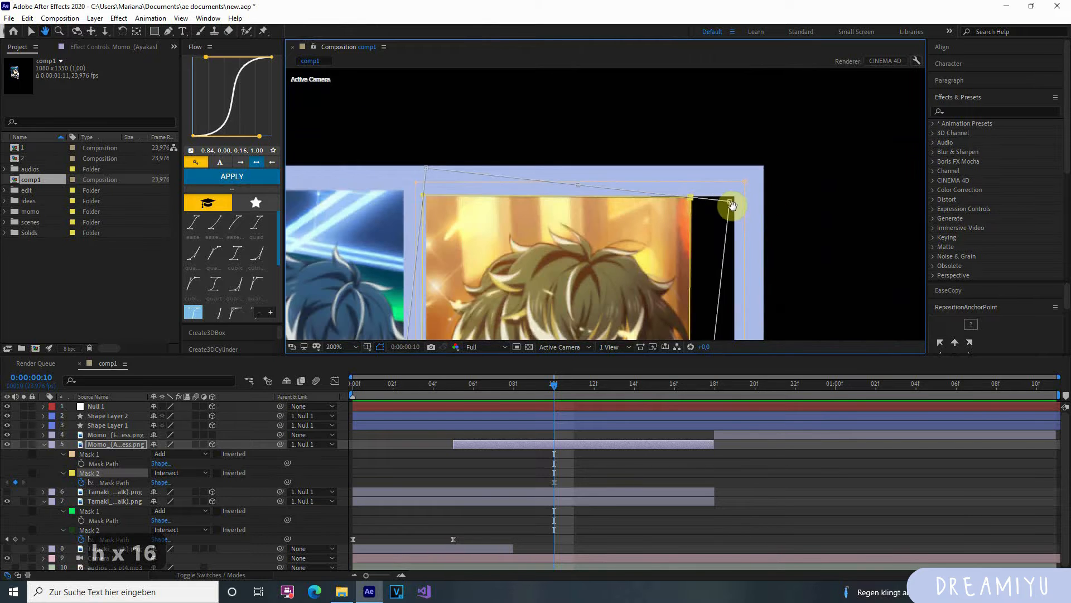
pyautogui.press('r')
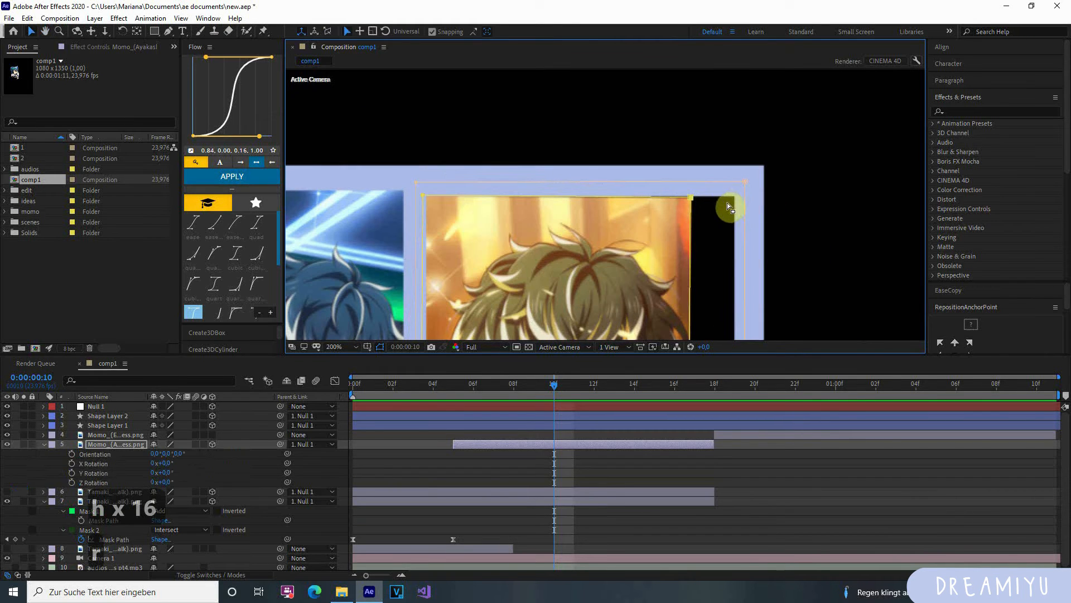
pyautogui.press('v')
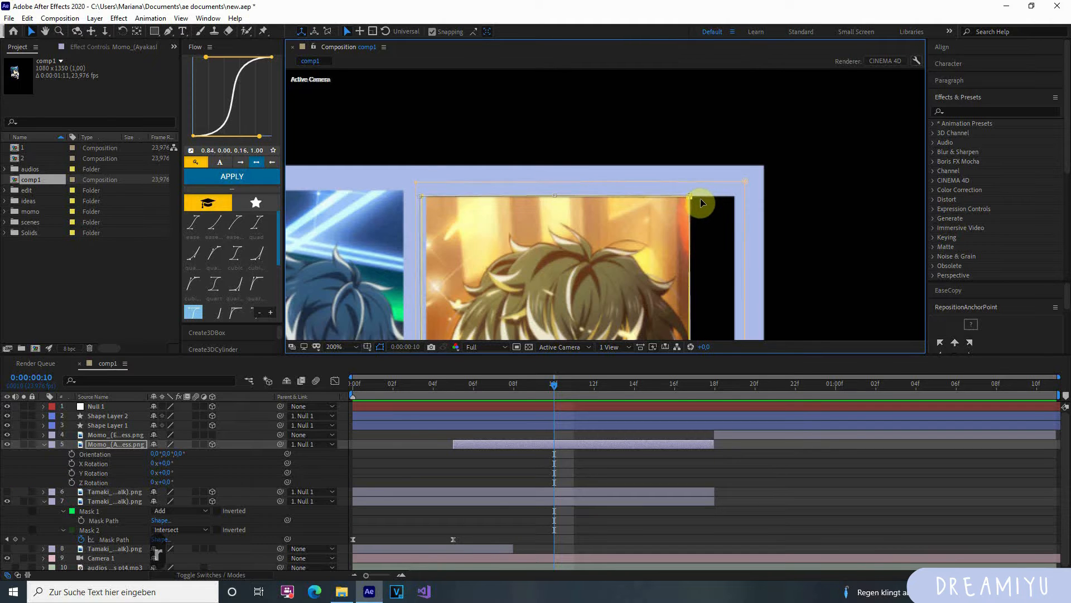
pyautogui.press(',')
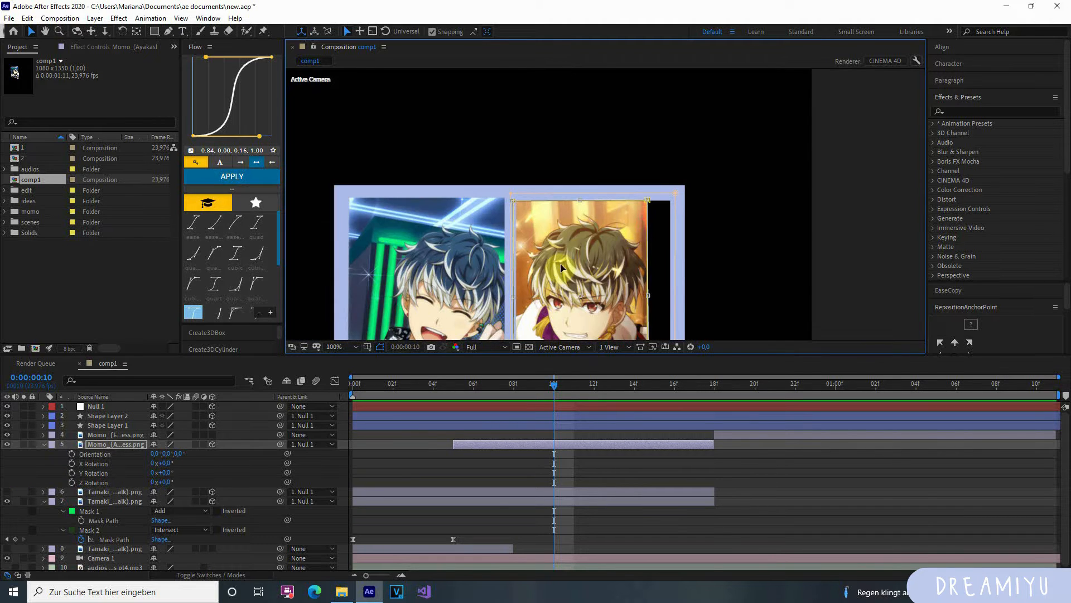
# Step: Enlarge layer 5's Mask 2 at frame 10 until it covers the whole right opening and slightly overlaps the frame edges
pyautogui.press('g')
pyautogui.press('g')
pyautogui.press('h')
pyautogui.moveTo(558, 264); pyautogui.dragTo(556, 174)
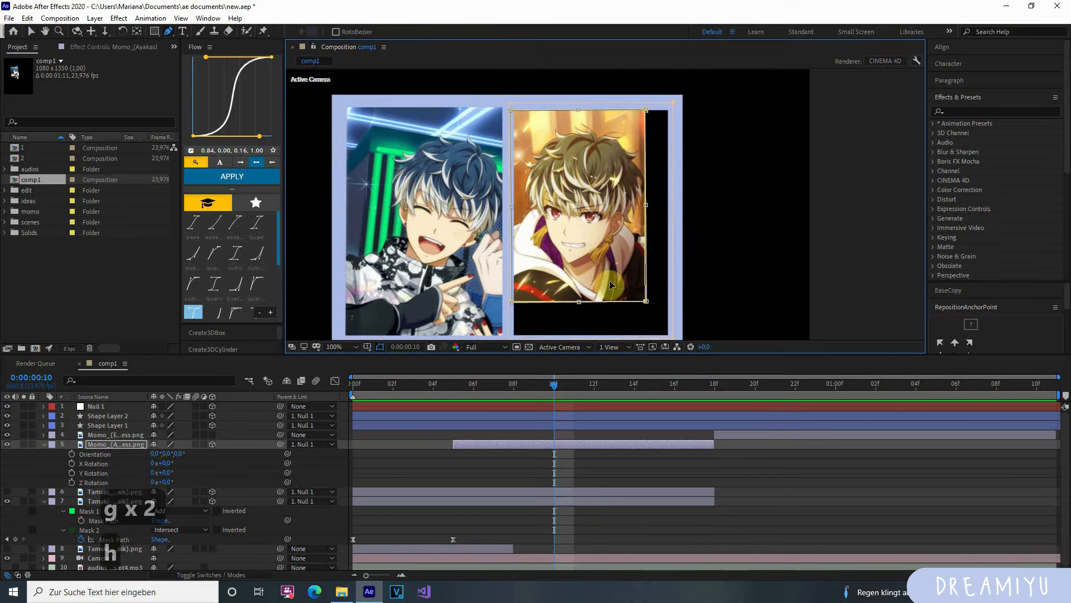
pyautogui.moveTo(647, 300); pyautogui.dragTo(677, 335)
pyautogui.scroll(-2, 679, 334)
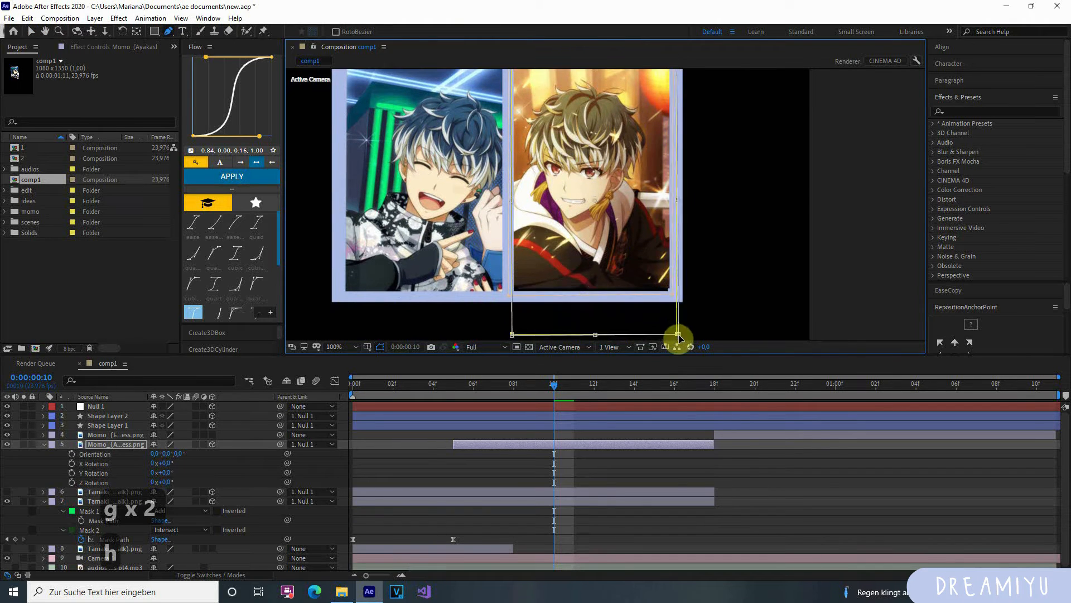
pyautogui.moveTo(671, 287); pyautogui.dragTo(673, 290)
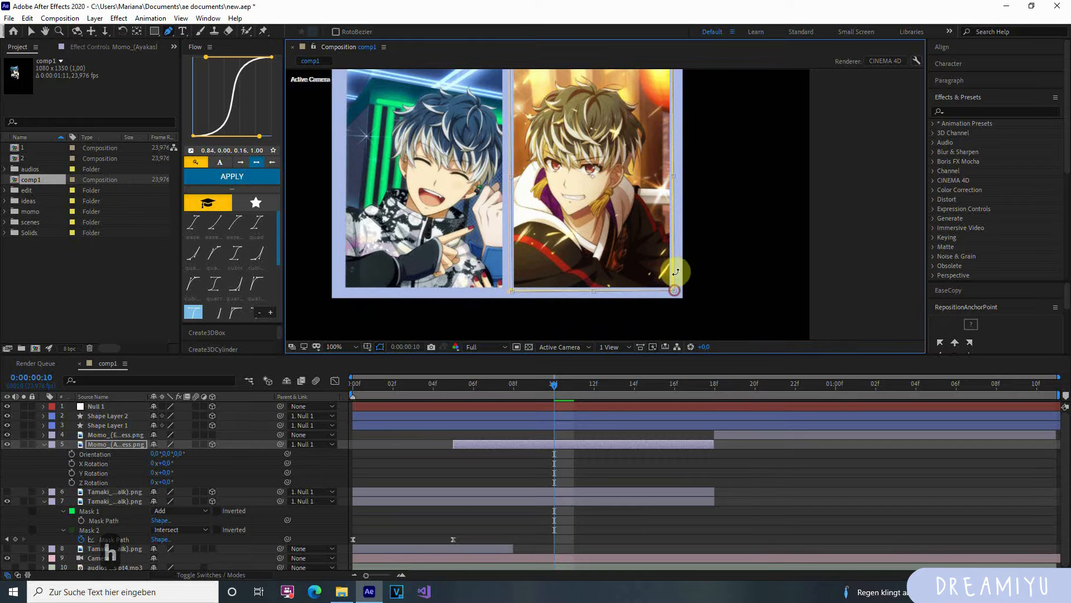
pyautogui.press('h')
pyautogui.moveTo(593, 156); pyautogui.dragTo(579, 189)
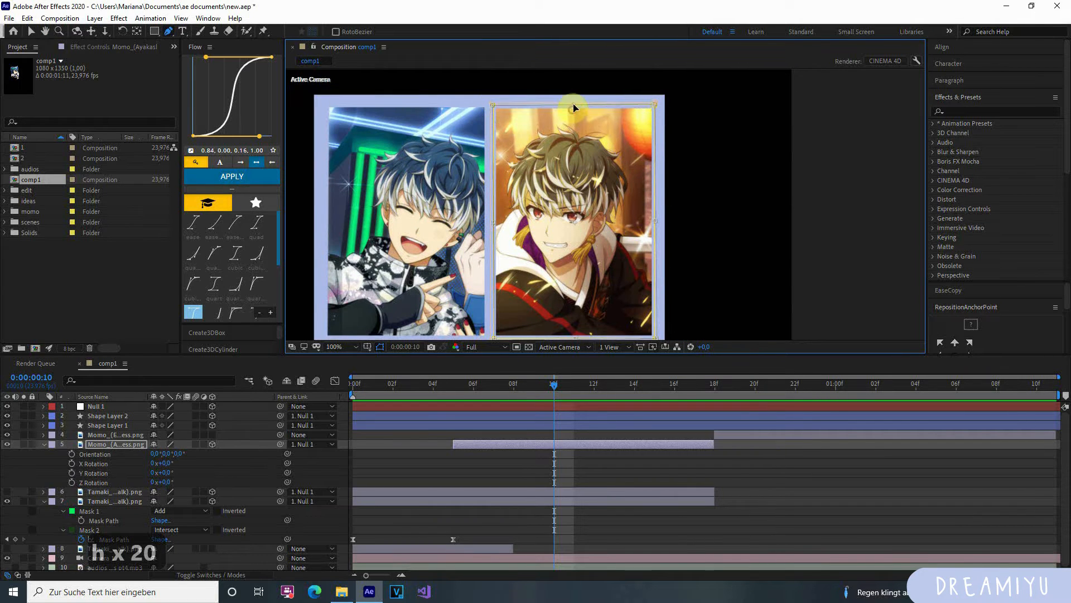
pyautogui.moveTo(575, 107); pyautogui.dragTo(577, 104)
pyautogui.press('h')
pyautogui.moveTo(566, 300); pyautogui.dragTo(577, 271)
pyautogui.press('h')
# Step: Show layer 5's mask paths again and return to the Selection tool
pyautogui.click(583, 465)
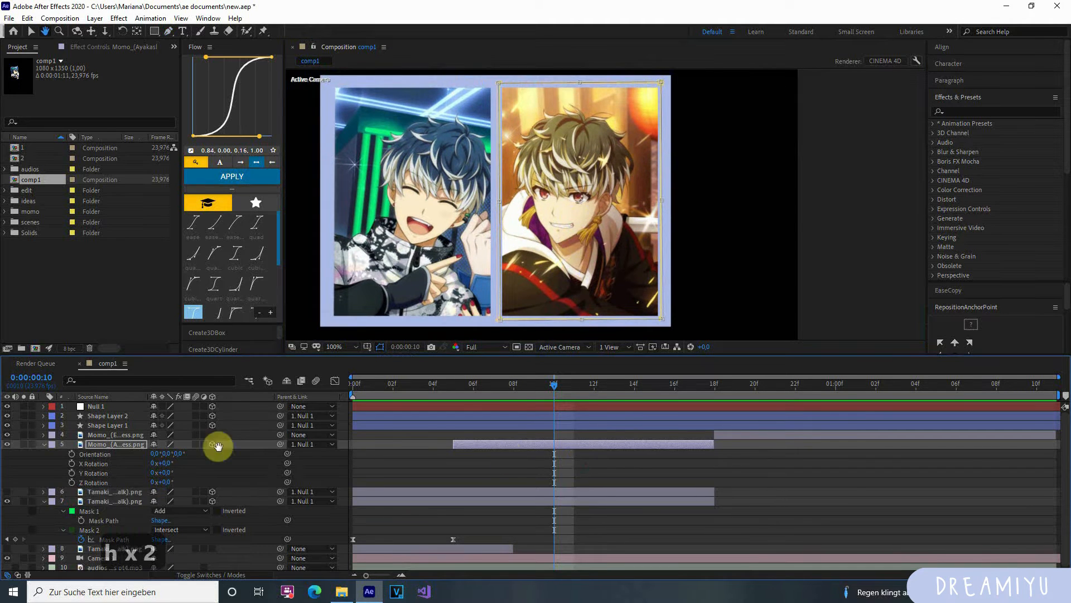
pyautogui.press('m')
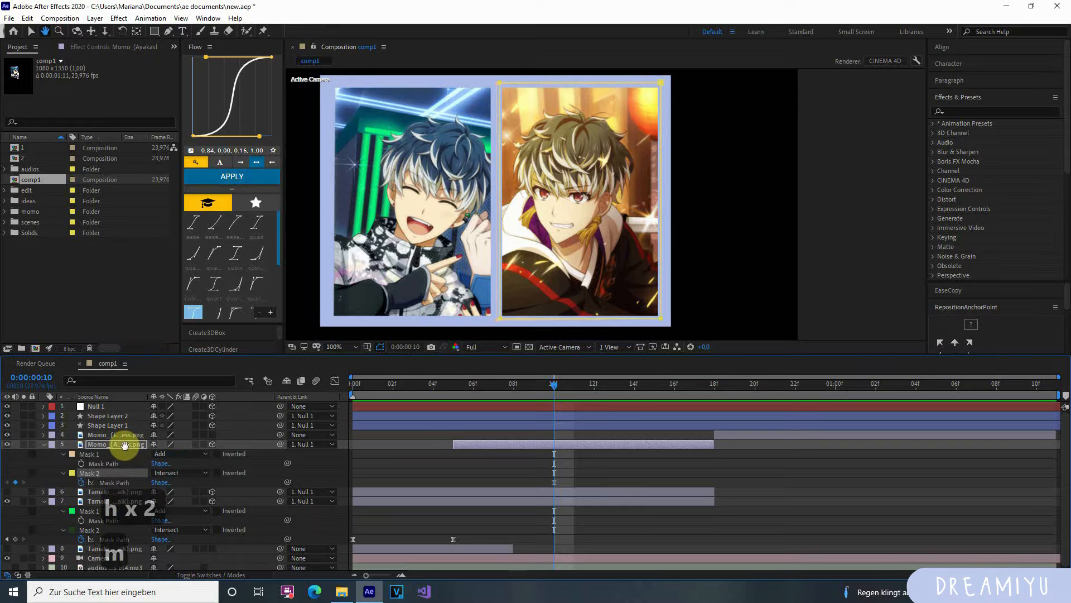
pyautogui.press('v')
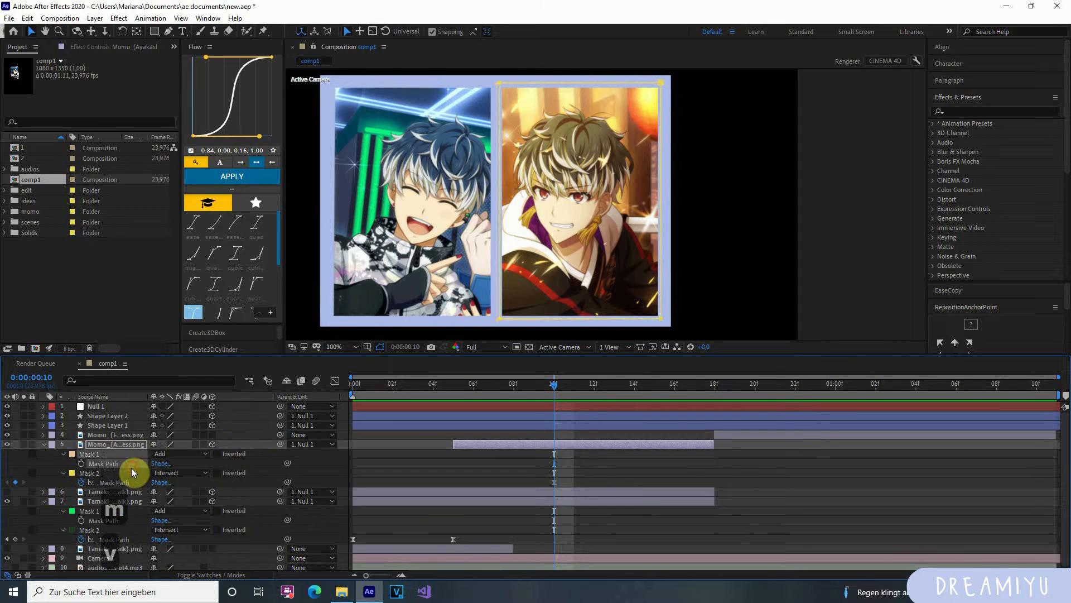
# Step: Add a Mask Path keyframe for Mask 2 at frame 5 on layer 5, the picture in the right half of the frame
pyautogui.moveTo(545, 423); pyautogui.dragTo(604, 423)
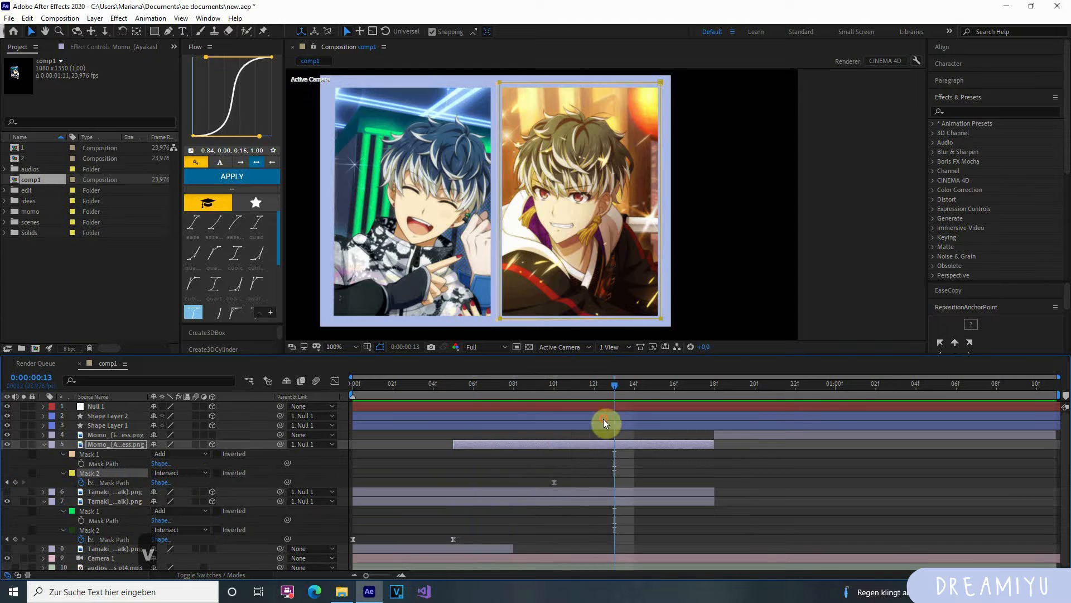
pyautogui.click(15, 481)
pyautogui.moveTo(557, 385); pyautogui.dragTo(454, 407)
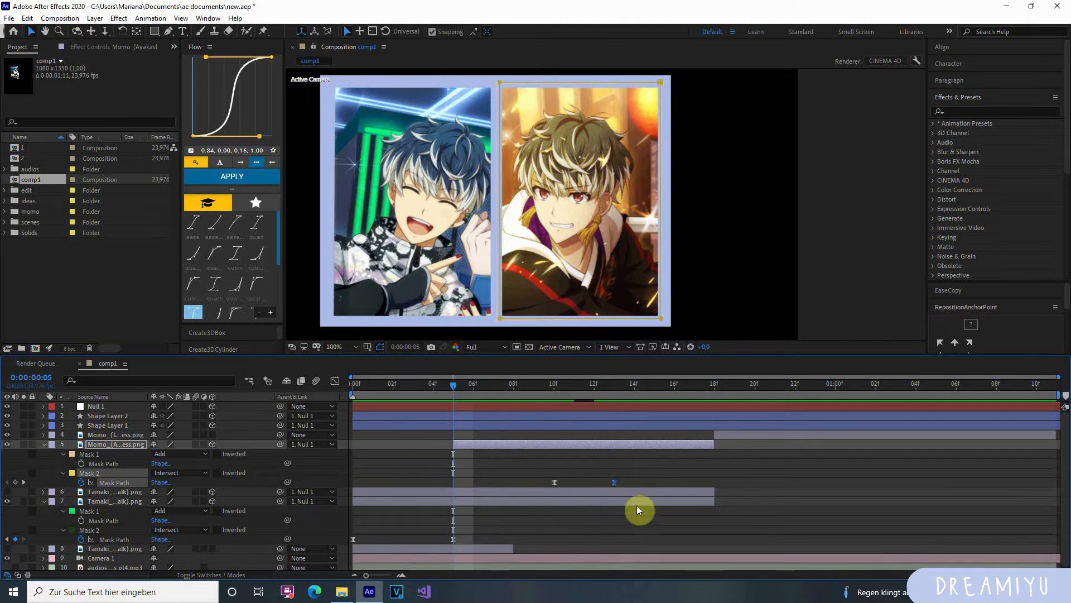
pyautogui.press('BackSpace')
pyautogui.click(15, 482)
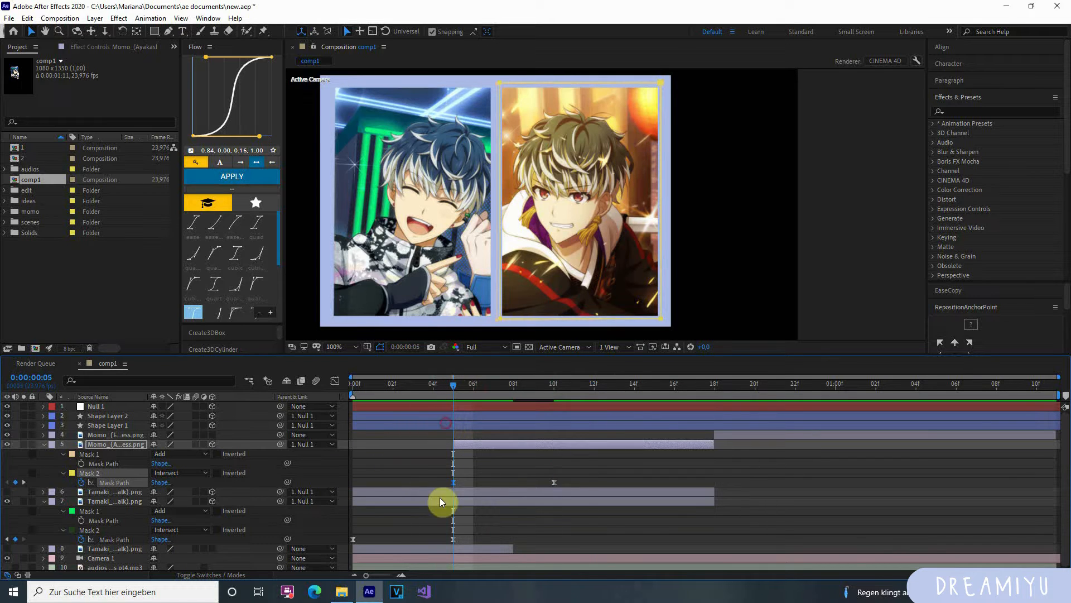
# Step: At frame 5, collapse layer 5's Mask 2 by moving its bottom edge up to the picture's top edge
pyautogui.click(488, 84)
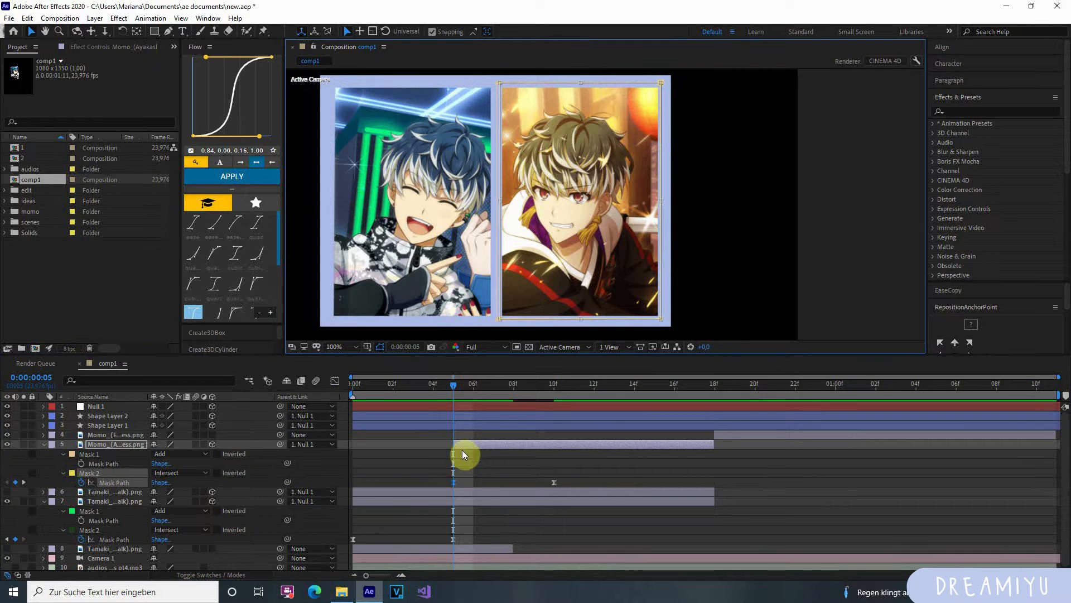
pyautogui.moveTo(434, 384); pyautogui.dragTo(459, 445)
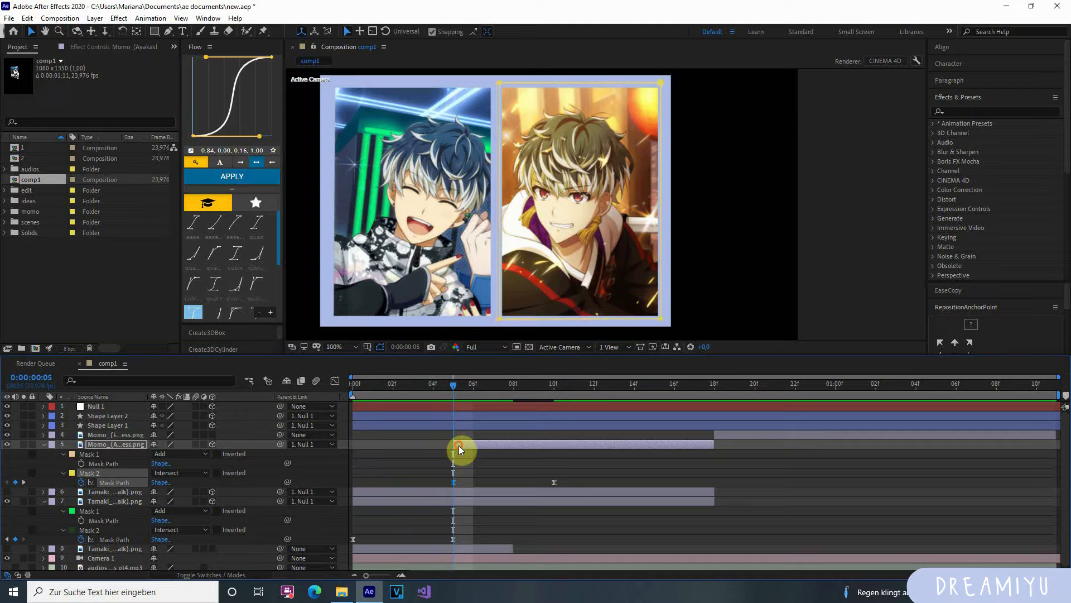
pyautogui.click(500, 324)
pyautogui.click(576, 319)
pyautogui.moveTo(577, 318); pyautogui.dragTo(592, 91)
# Step: Apply Easy Ease to both Mask 2 path keyframes of layer 5
pyautogui.moveTo(446, 478); pyautogui.dragTo(569, 486)
pyautogui.press('F9')
pyautogui.click(569, 480)
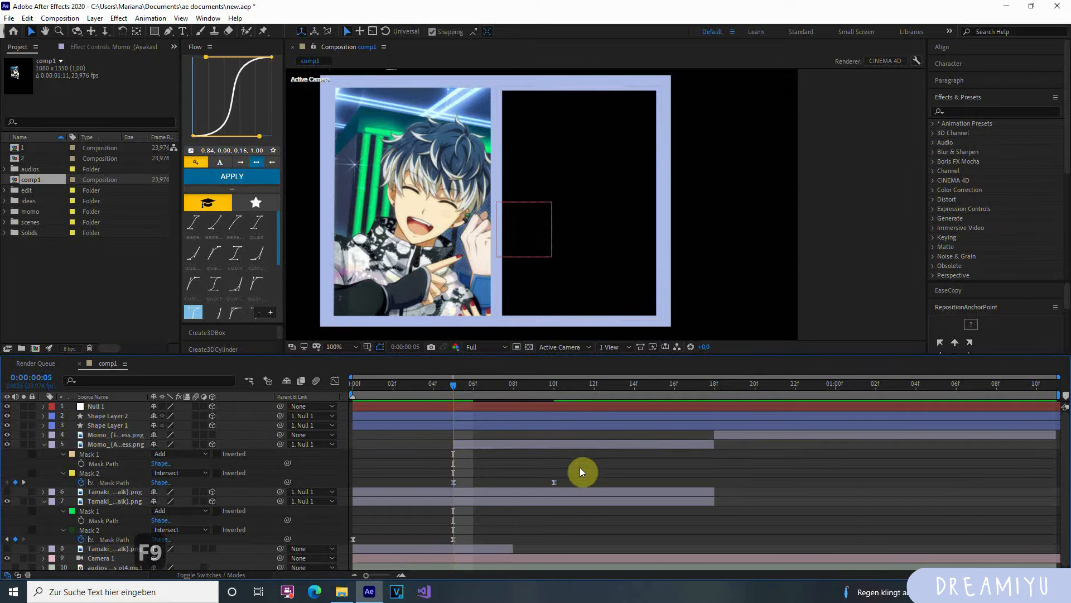
# Step: Play the composition from the beginning to check the mask reveals of both pictures
pyautogui.moveTo(527, 386); pyautogui.dragTo(279, 406)
pyautogui.press('space')
pyautogui.press('space')
pyautogui.moveTo(485, 387); pyautogui.dragTo(334, 404)
pyautogui.press('space')
pyautogui.press('space')
# Step: Keyframe Path 1 of the divider line on Shape Layer 2 at frames 5 and 8
pyautogui.moveTo(466, 387)
pyautogui.mouseDown()
pyautogui.moveTo(412, 410)
pyautogui.moveTo(455, 443)
pyautogui.moveTo(536, 451)
pyautogui.moveTo(466, 454)
pyautogui.moveTo(449, 430)
pyautogui.mouseUp()
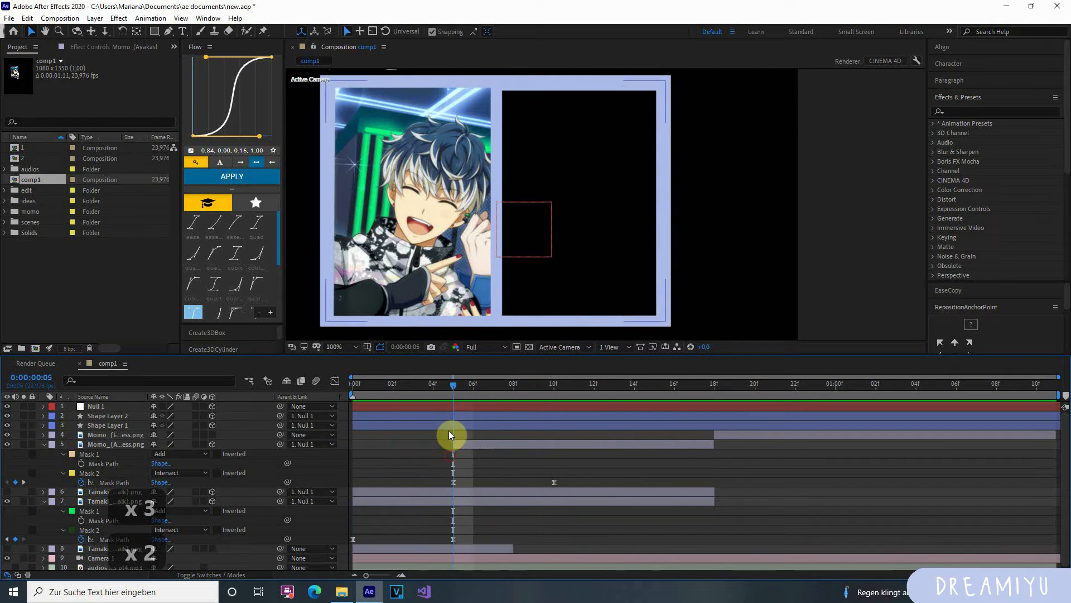
pyautogui.click(453, 414)
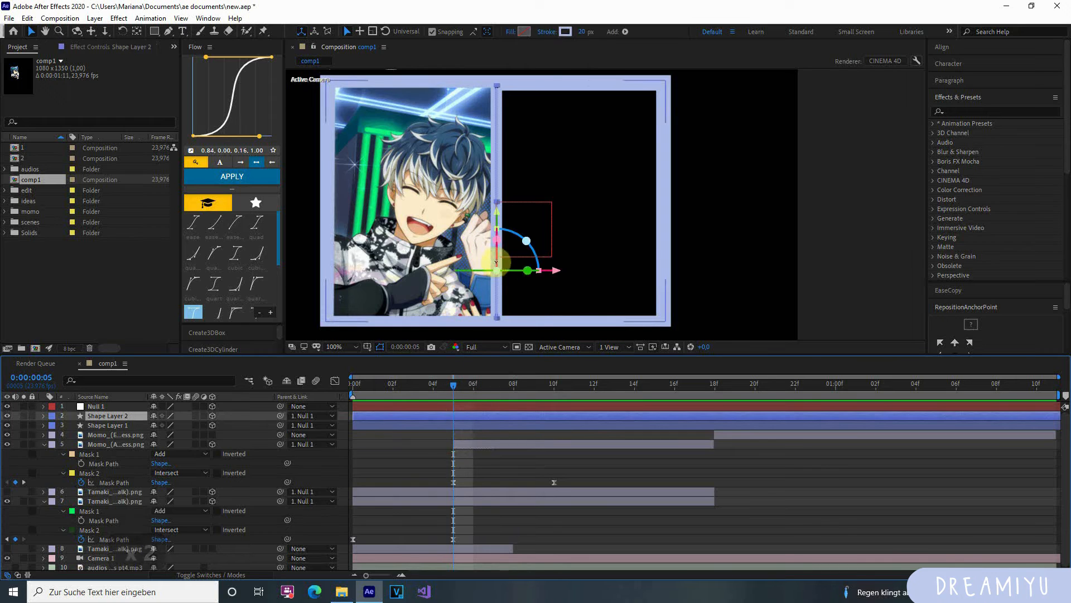
pyautogui.click(499, 271)
pyautogui.click(473, 407)
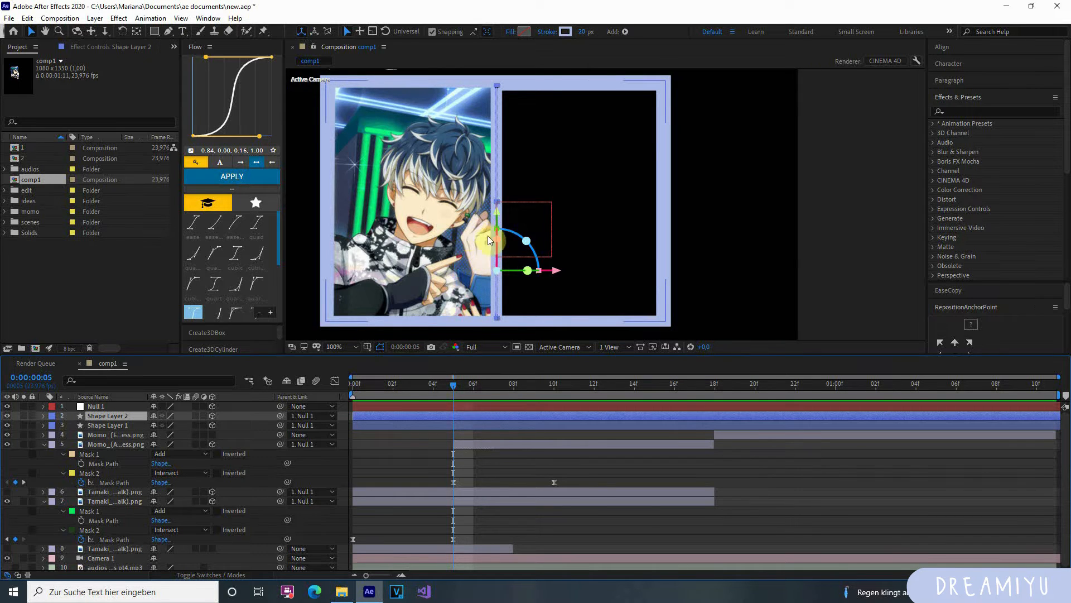
pyautogui.click(468, 418)
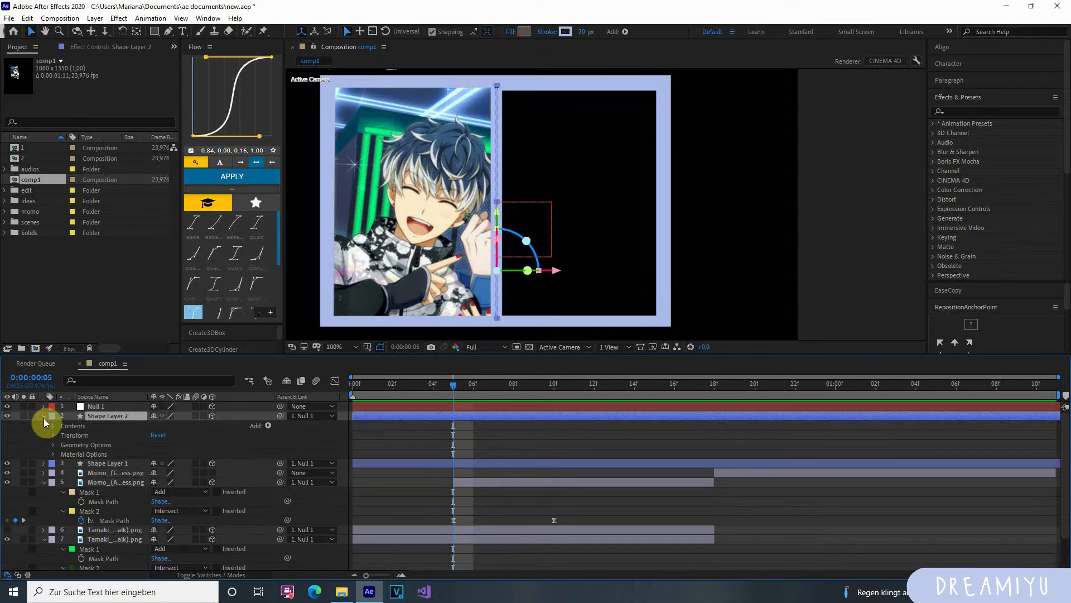
pyautogui.click(44, 416)
pyautogui.click(63, 435)
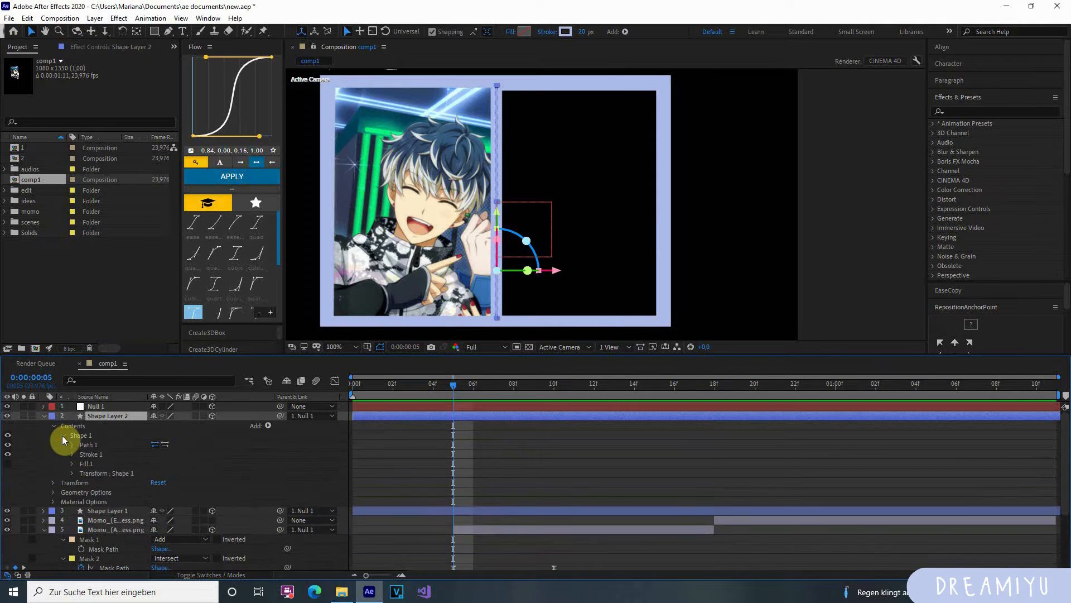
pyautogui.click(88, 444)
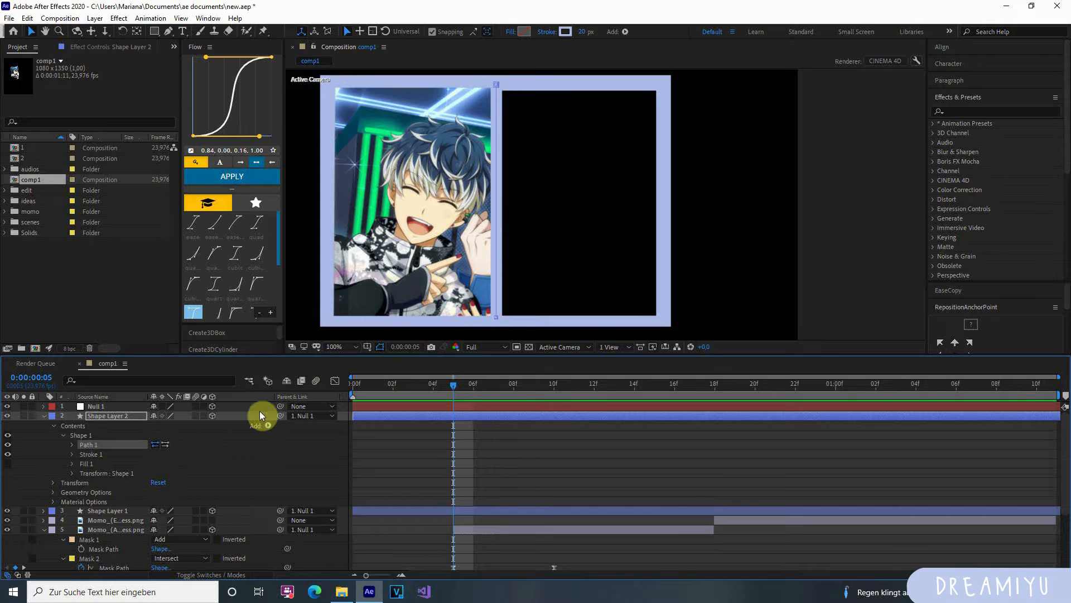
pyautogui.click(72, 446)
pyautogui.click(90, 454)
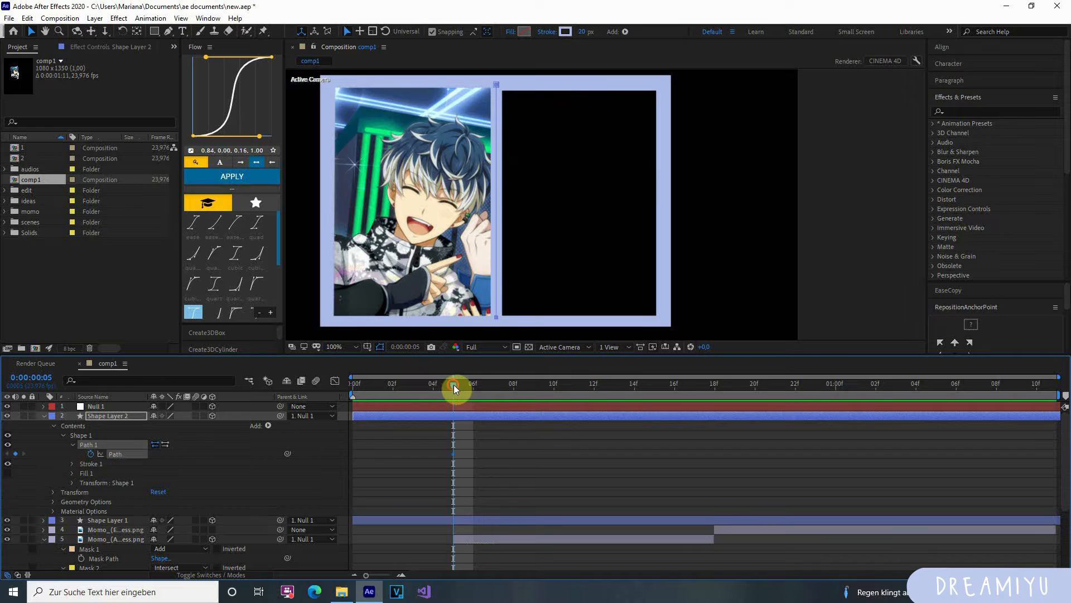
pyautogui.moveTo(453, 384)
pyautogui.mouseDown()
pyautogui.moveTo(513, 390)
pyautogui.moveTo(454, 391)
pyautogui.mouseUp()
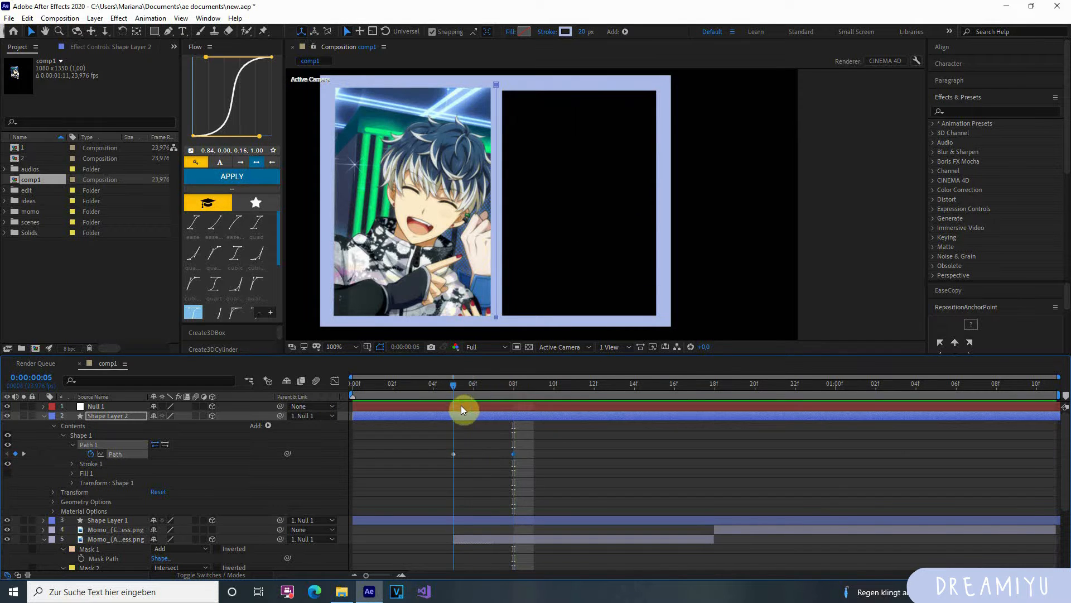
# Step: At frame 5, collapse the divider line's path by moving its top and bottom points to the line's midpoint
pyautogui.click(493, 85)
pyautogui.moveTo(497, 83); pyautogui.dragTo(498, 203)
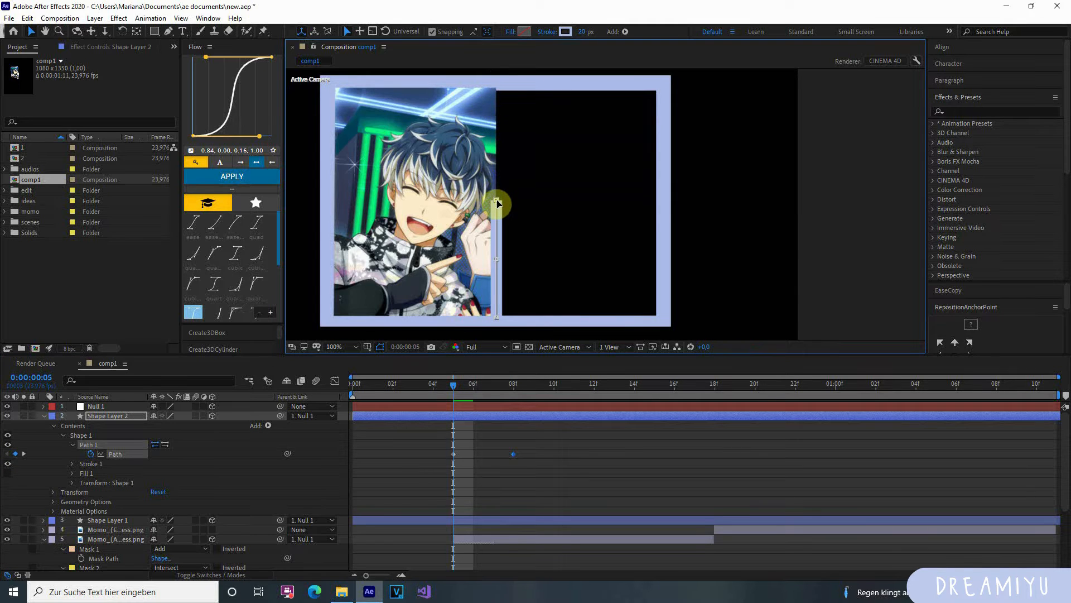
pyautogui.click(475, 406)
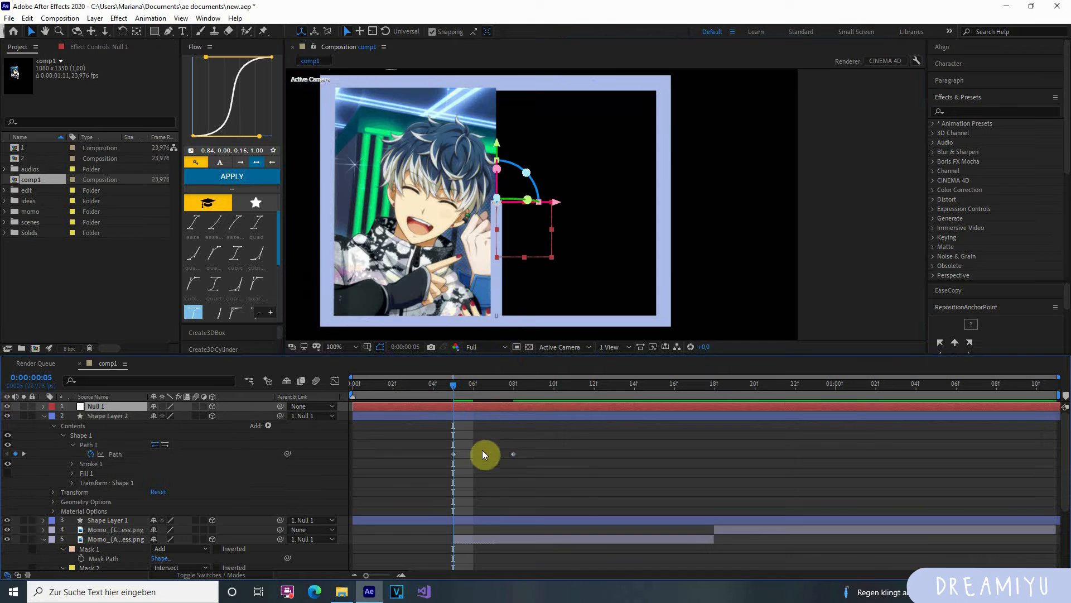
pyautogui.click(454, 455)
pyautogui.click(497, 316)
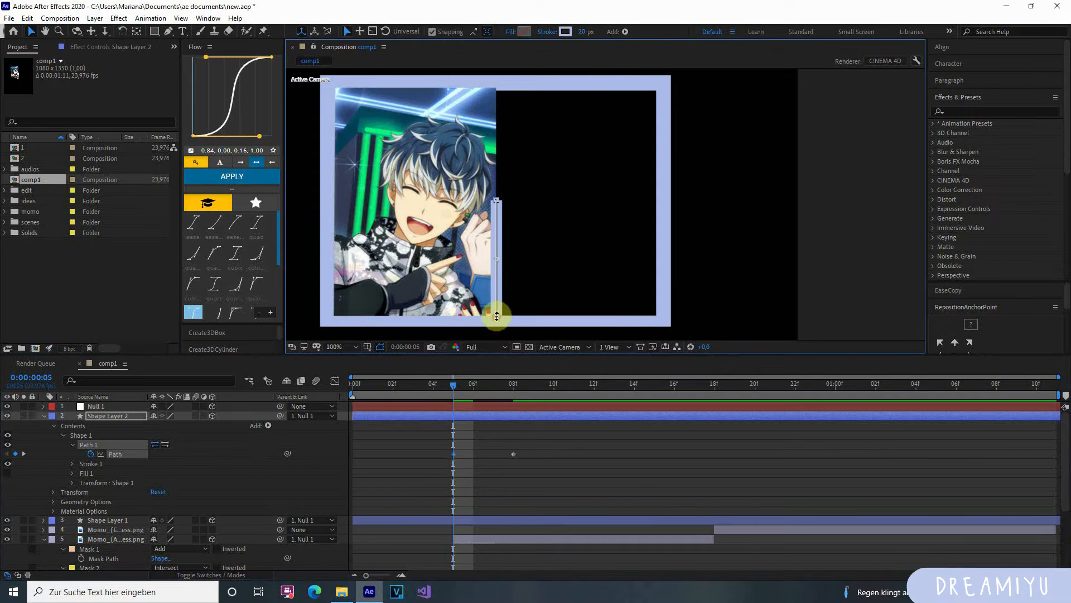
pyautogui.moveTo(495, 317); pyautogui.dragTo(499, 205)
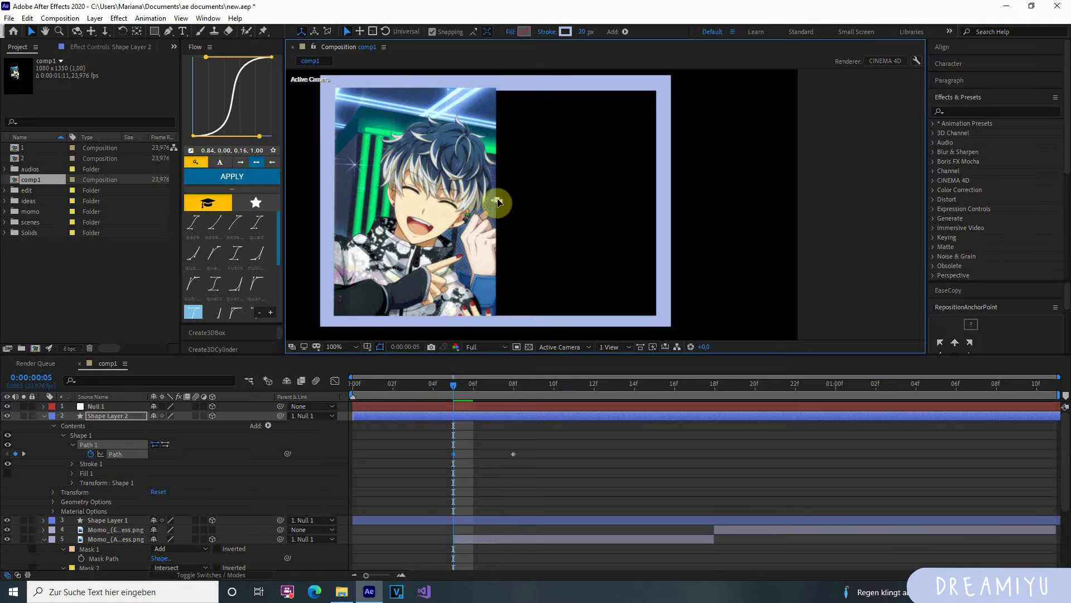
# Step: Move the divider line's second path keyframe to frame 10, apply Easy Ease to both keyframes and play the result
pyautogui.click(518, 460)
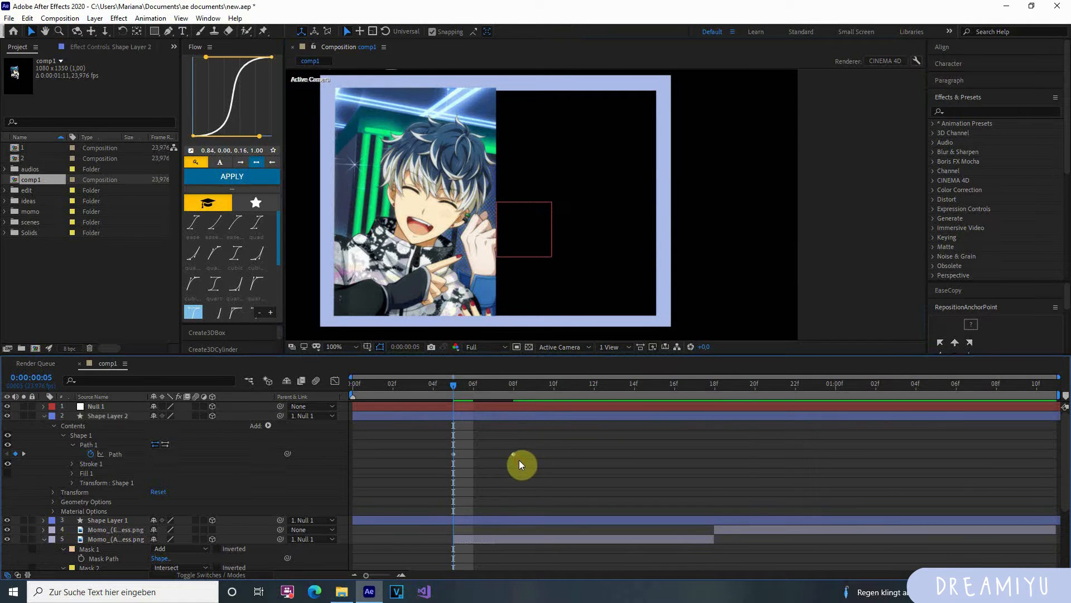
pyautogui.moveTo(456, 395)
pyautogui.mouseDown()
pyautogui.moveTo(528, 396)
pyautogui.moveTo(450, 400)
pyautogui.moveTo(518, 411)
pyautogui.moveTo(461, 417)
pyautogui.moveTo(557, 440)
pyautogui.moveTo(447, 431)
pyautogui.mouseUp()
pyautogui.scroll(-2, 515, 511)
pyautogui.press('F9')
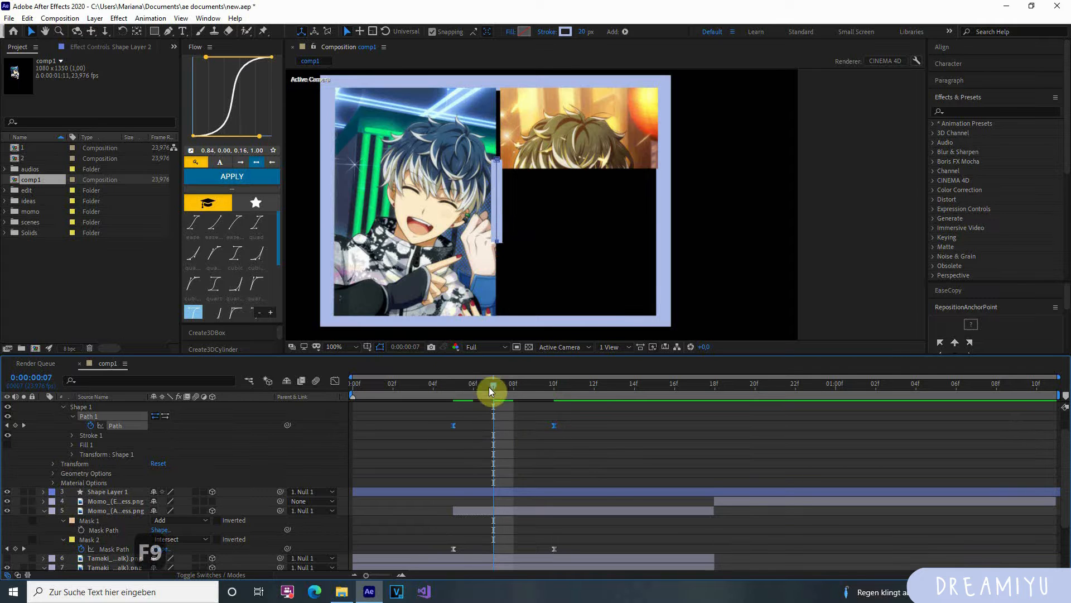
pyautogui.moveTo(491, 387); pyautogui.dragTo(270, 419)
pyautogui.press('space')
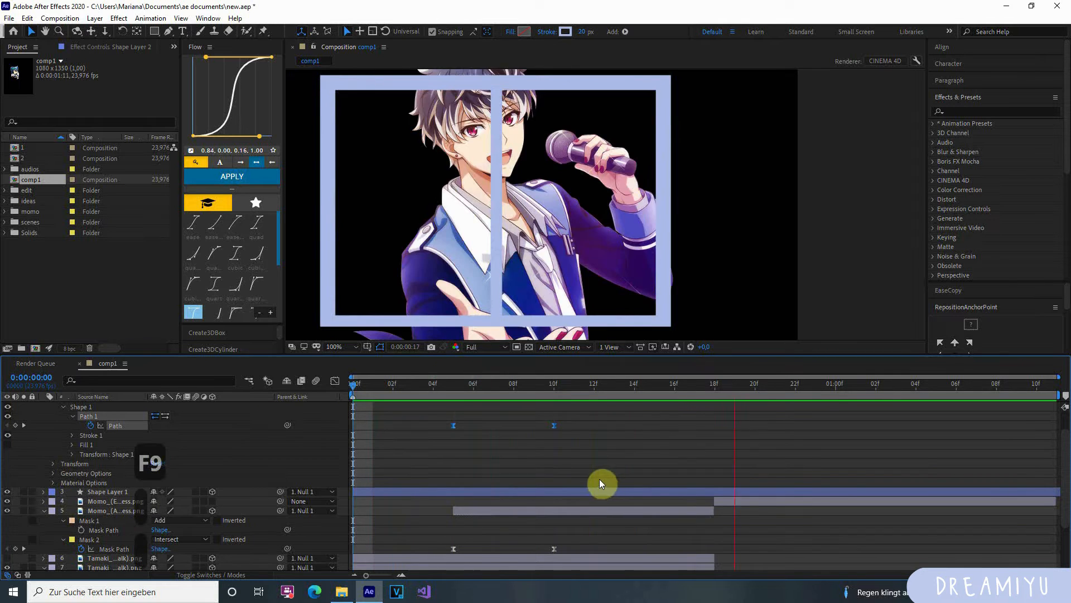
# Step: Add a Stroke Width keyframe at frame 4 to Rectangle 1 on Shape Layer 1
pyautogui.scroll(-3, 398, 439)
pyautogui.click(398, 438)
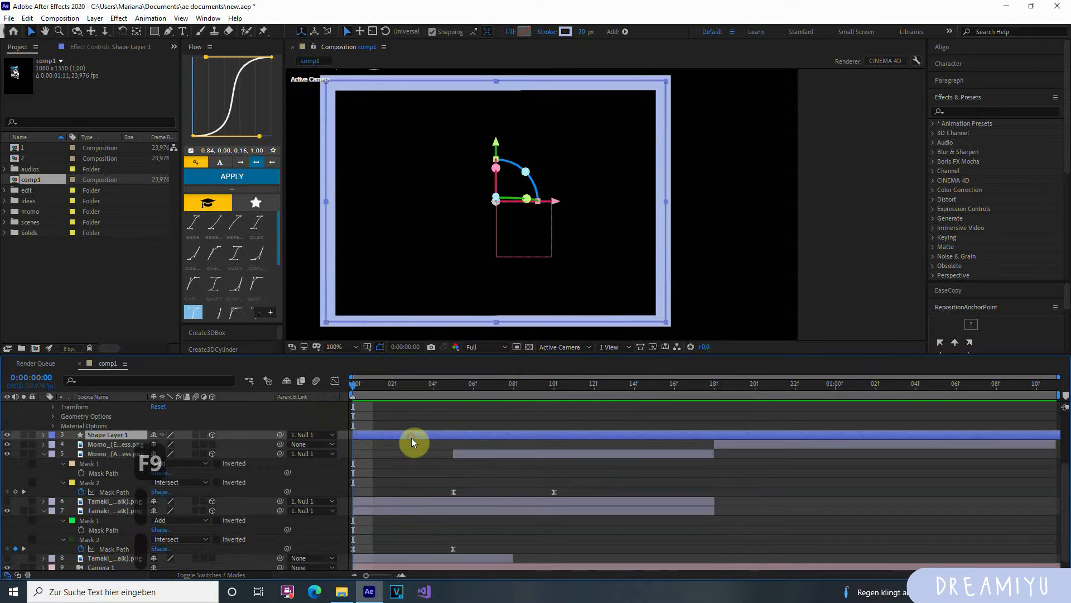
pyautogui.click(43, 435)
pyautogui.click(54, 444)
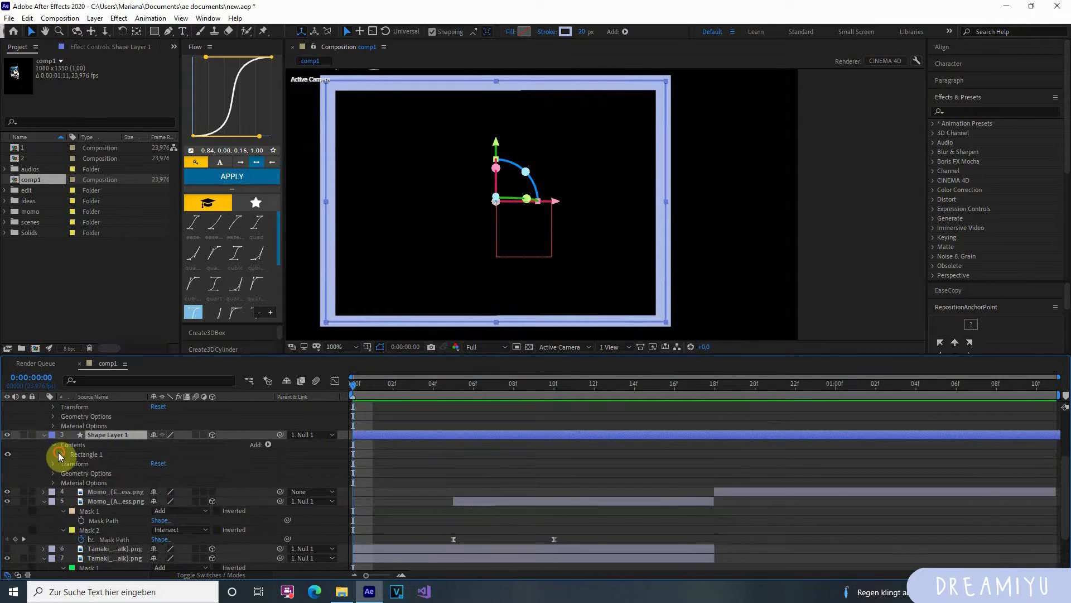
pyautogui.click(64, 454)
pyautogui.click(73, 473)
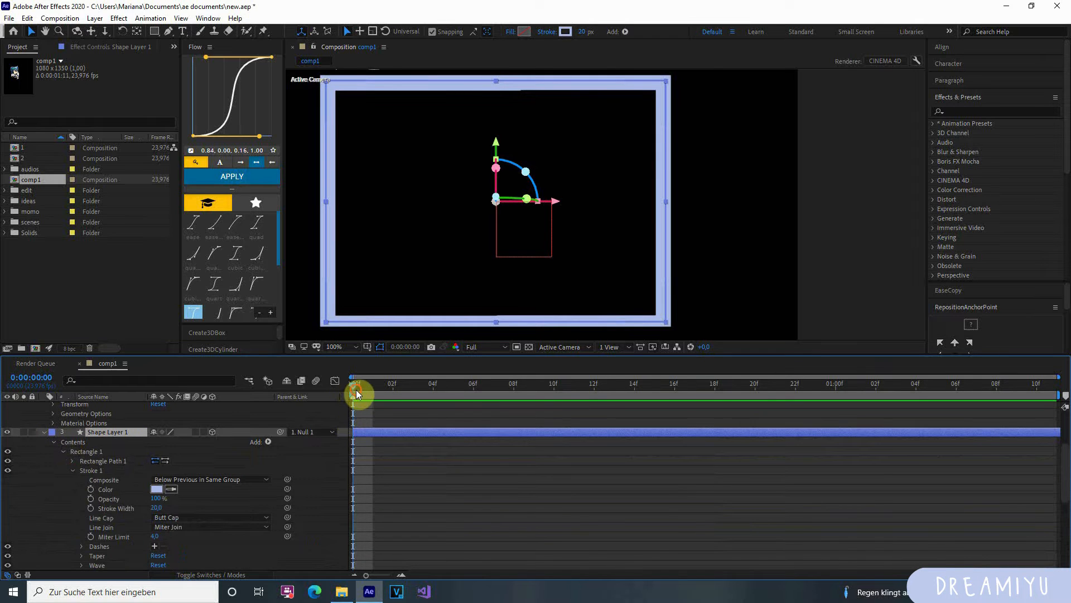
pyautogui.moveTo(356, 389); pyautogui.dragTo(433, 414)
pyautogui.scroll(-5, 443, 443)
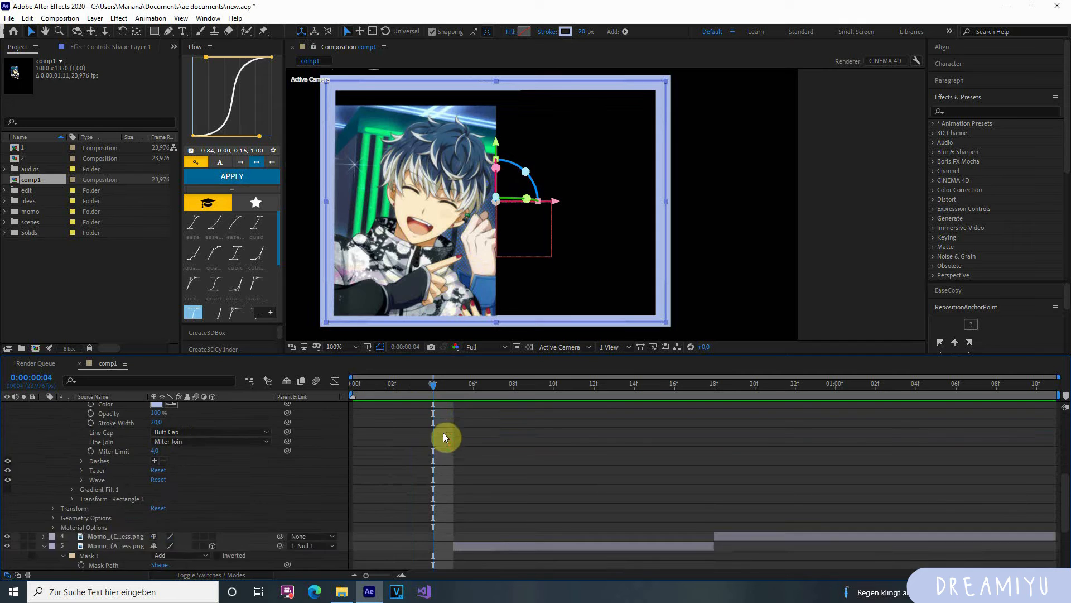
pyautogui.scroll(2, 89, 466)
pyautogui.click(91, 450)
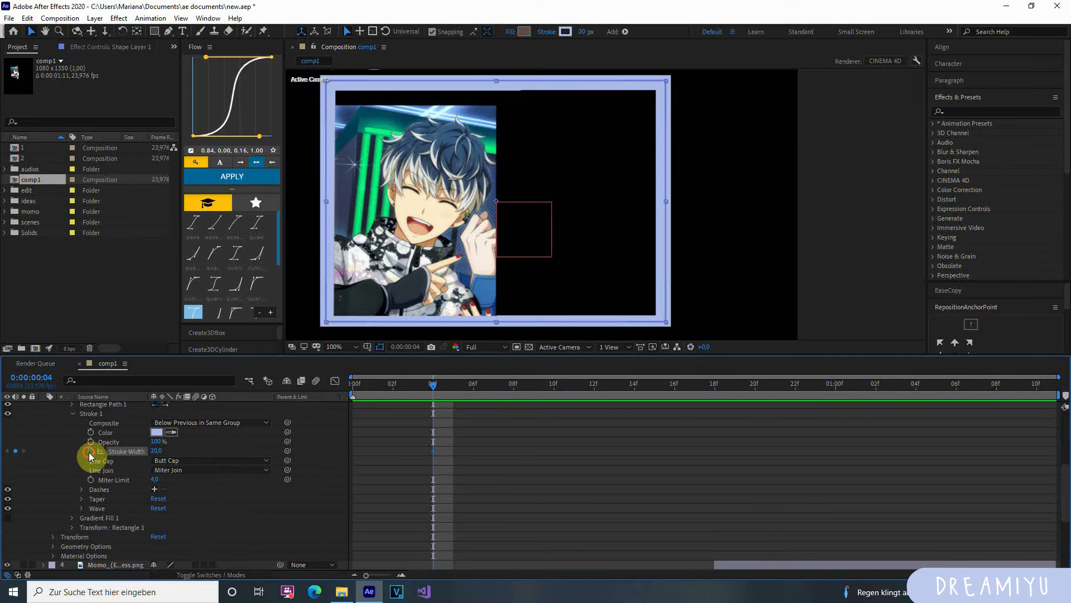
# Step: Check the left picture's mask keyframes on layer 7 and move Shape Layer 1's Stroke Width keyframe to frame 5 to match
pyautogui.scroll(-3, 447, 434)
pyautogui.click(428, 546)
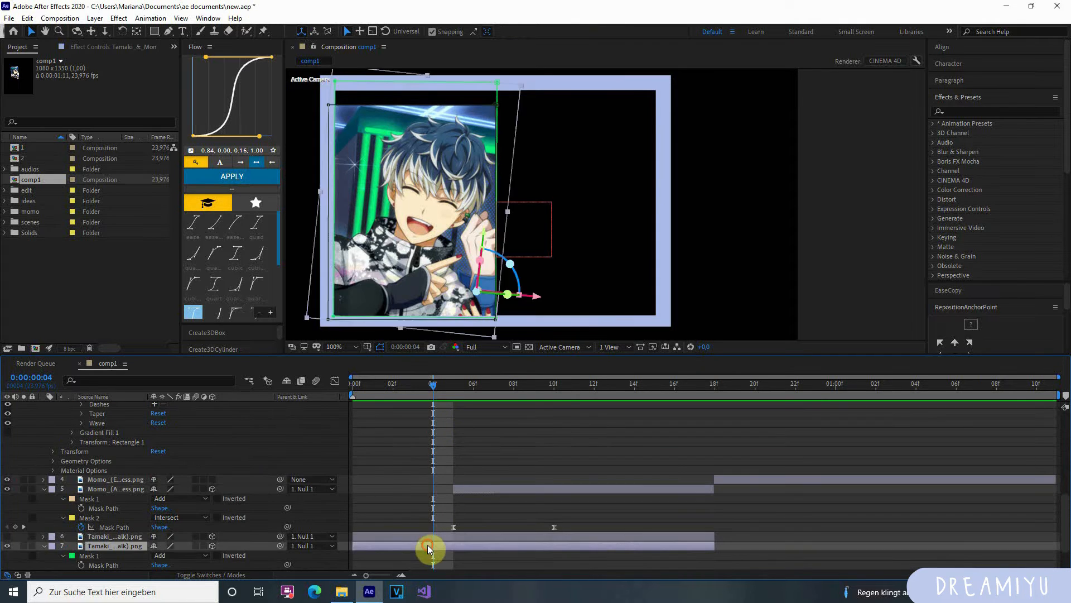
pyautogui.click(427, 538)
pyautogui.click(427, 545)
pyautogui.press('u')
pyautogui.scroll(-1, 413, 534)
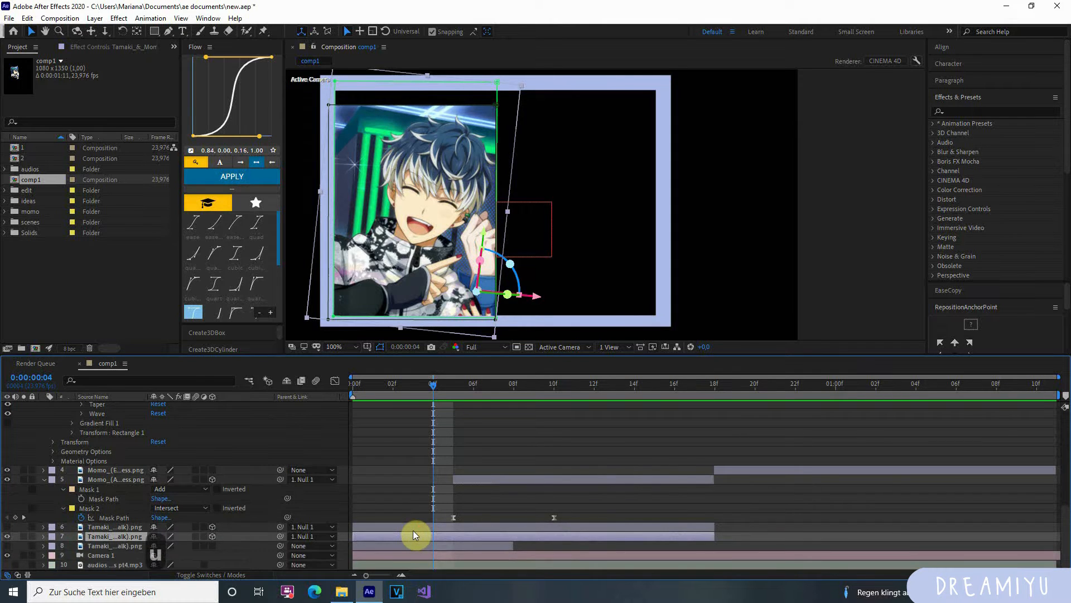
pyautogui.press('u')
pyautogui.scroll(-1, 418, 529)
pyautogui.moveTo(434, 493); pyautogui.dragTo(448, 447)
pyautogui.scroll(4, 448, 450)
pyautogui.click(452, 452)
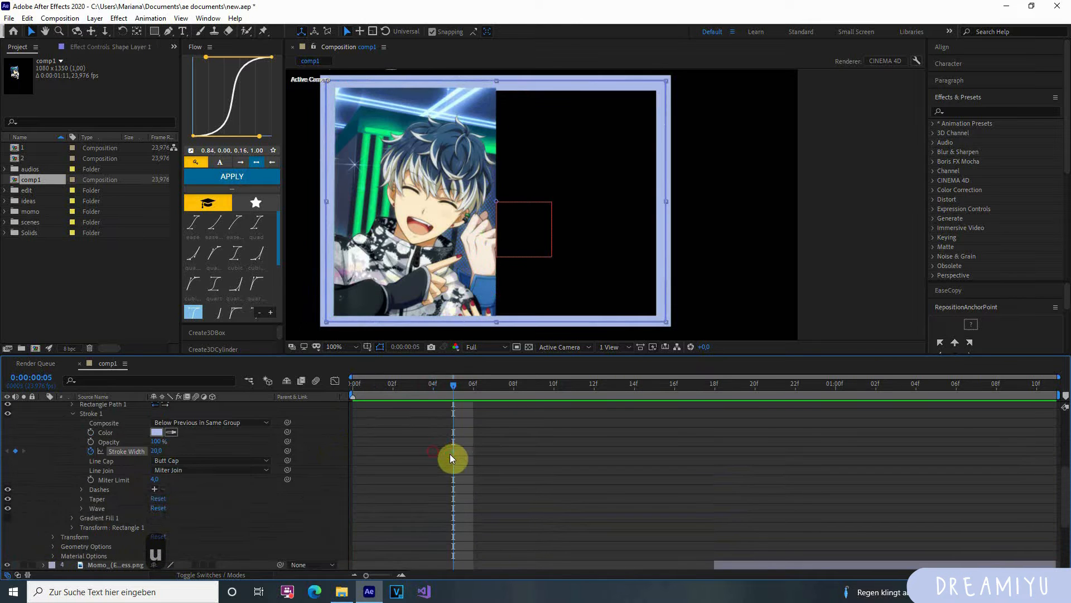
# Step: Set Shape Layer 1's Stroke Width to 0 with a keyframe at frame 0, and apply Easy Ease to both Stroke Width keyframes
pyautogui.moveTo(456, 404); pyautogui.dragTo(336, 411)
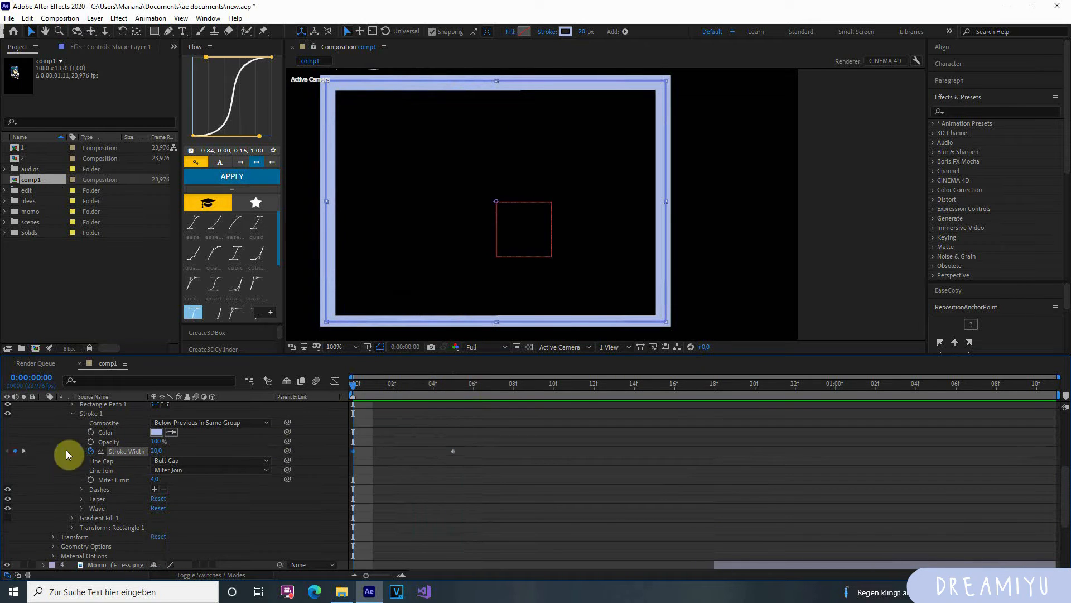
pyautogui.scroll(-3, 433, 474)
pyautogui.scroll(5, 393, 474)
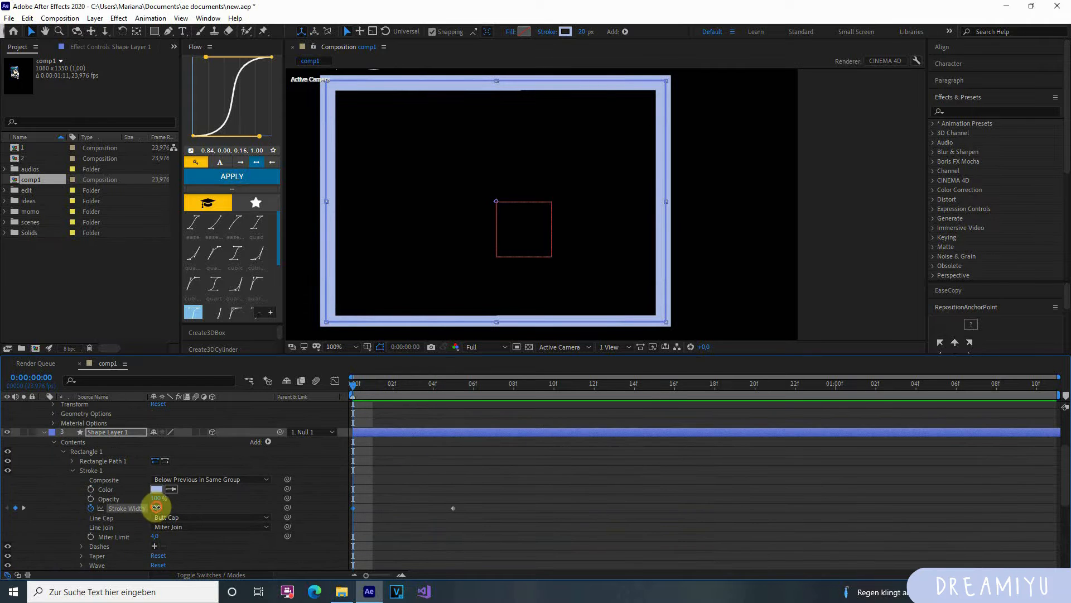
pyautogui.write('0')
pyautogui.press('Return')
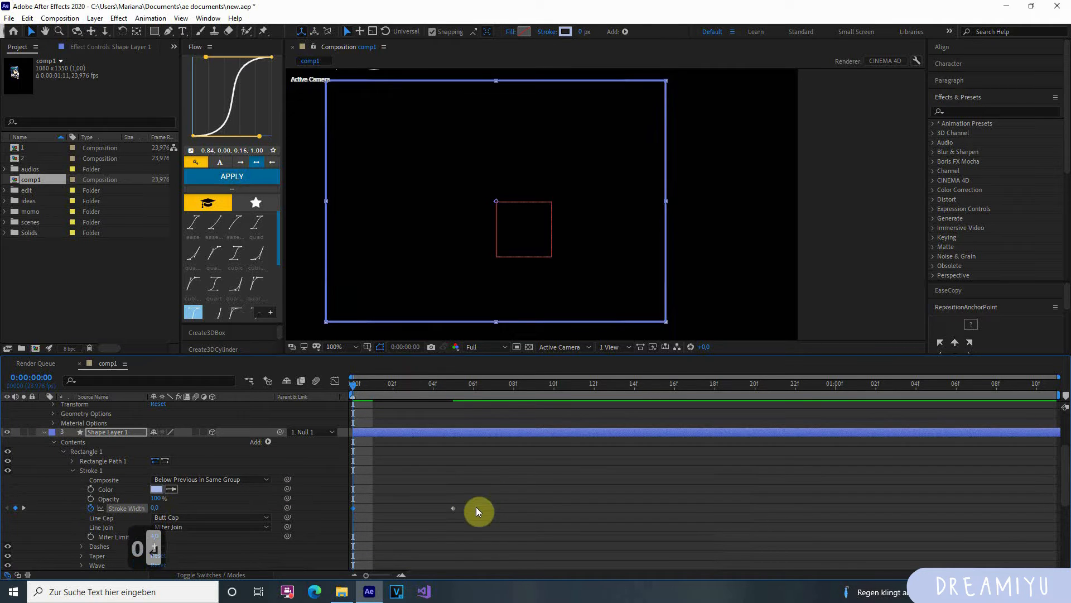
pyautogui.moveTo(477, 506); pyautogui.dragTo(325, 509)
pyautogui.press('F9')
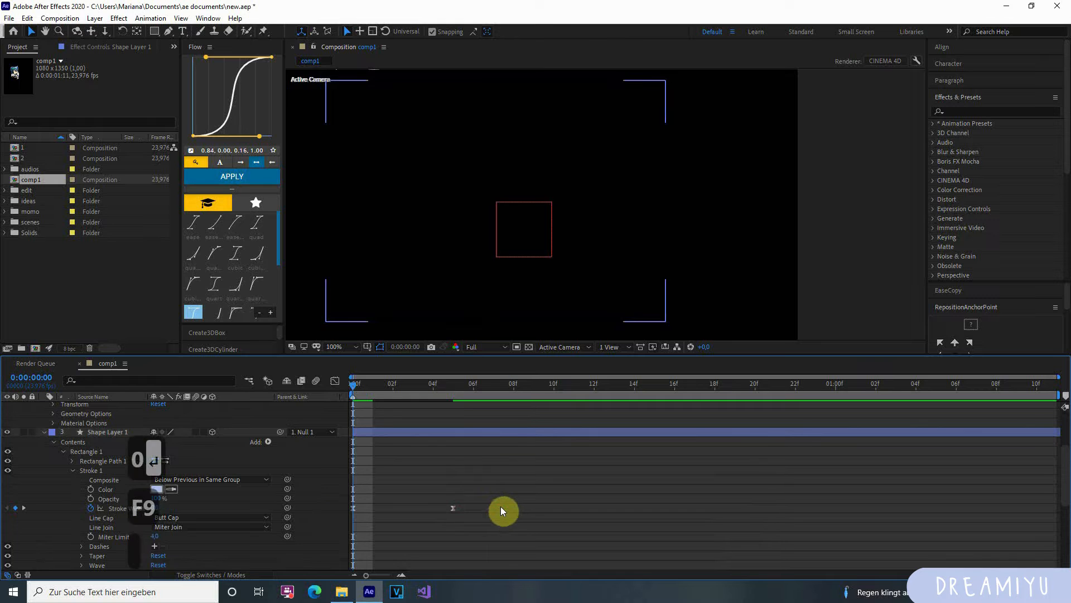
# Step: Play the whole animation from the beginning at 50% view magnification to check the frame's stroke growth and picture reveals
pyautogui.press('space')
pyautogui.press('space')
pyautogui.scroll(-1, 464, 268)
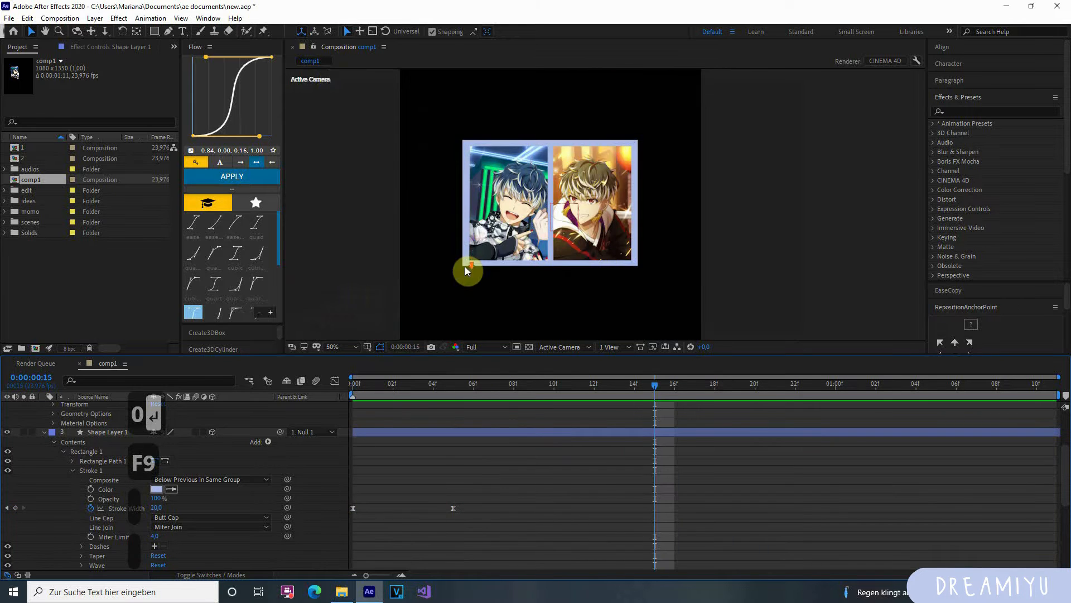
pyautogui.click(353, 385)
pyautogui.press('space')
pyautogui.press('space')
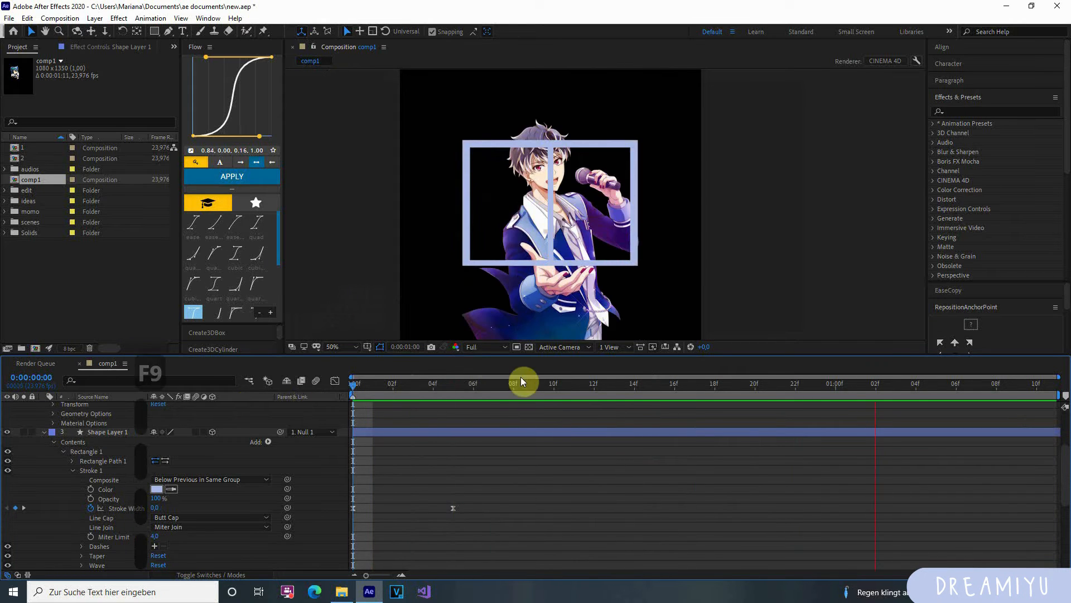
# Step: Replay the panel animation and make the hand cutout on layer 6 visible
pyautogui.press('space')
pyautogui.press('space')
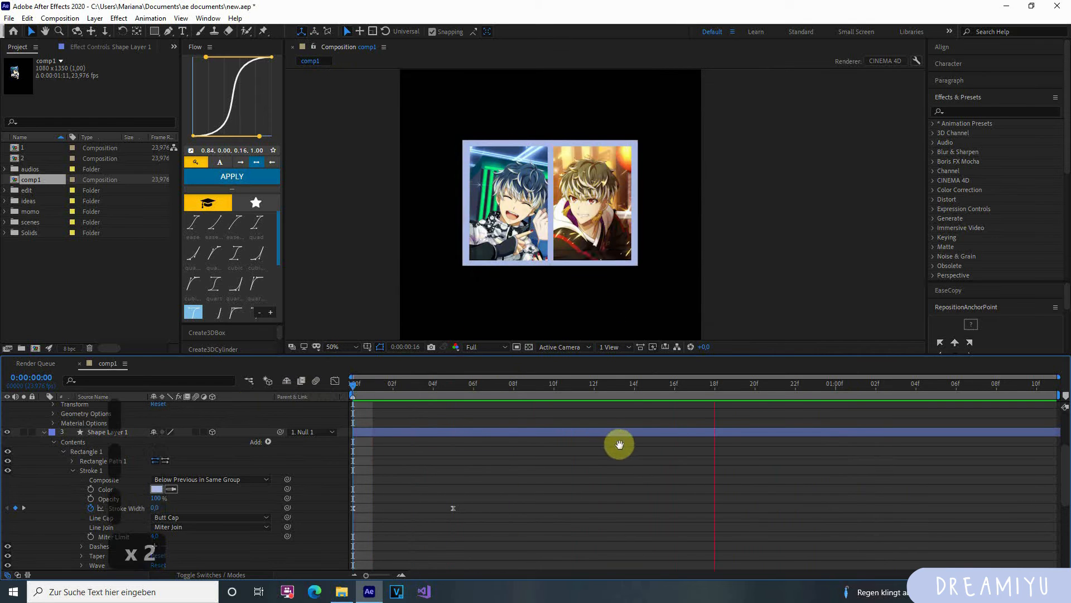
pyautogui.moveTo(393, 385); pyautogui.dragTo(361, 420)
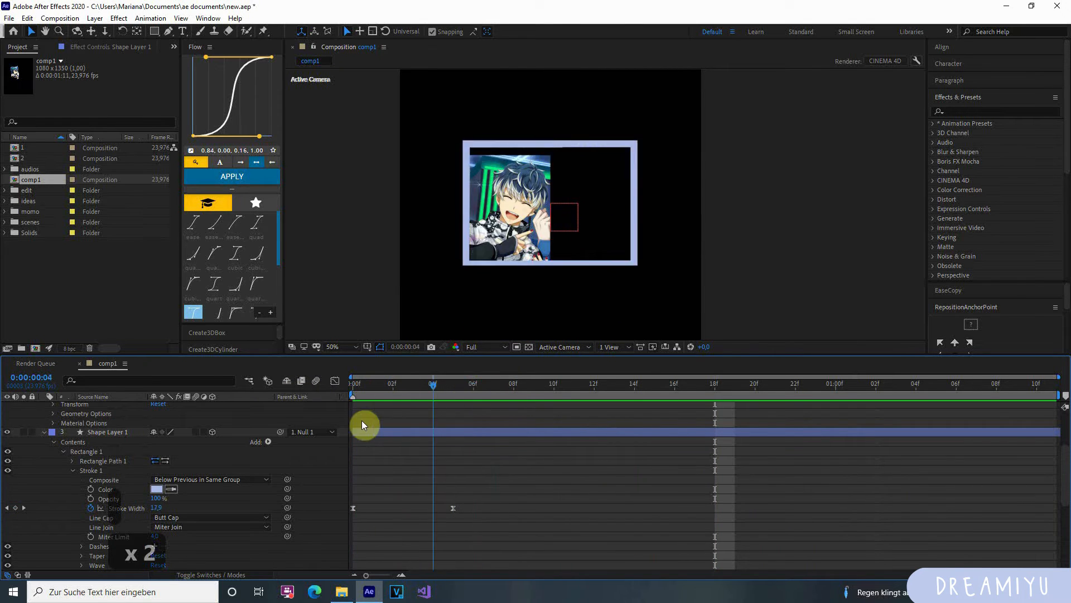
pyautogui.press('pagedown')
pyautogui.scroll(-6, 463, 456)
pyautogui.click(435, 505)
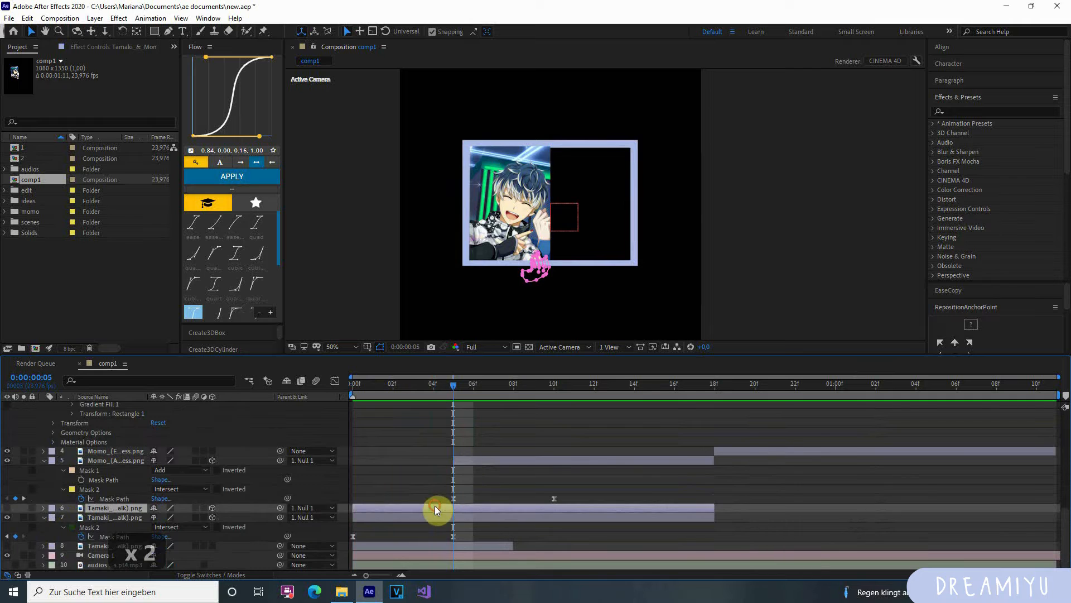
pyautogui.click(7, 507)
# Step: At frame 4, set layer 6's Y position to 140 so the hand overlaps the frame's lower edge
pyautogui.moveTo(449, 385); pyautogui.dragTo(430, 419)
pyautogui.scroll(1, 481, 278)
pyautogui.press('h')
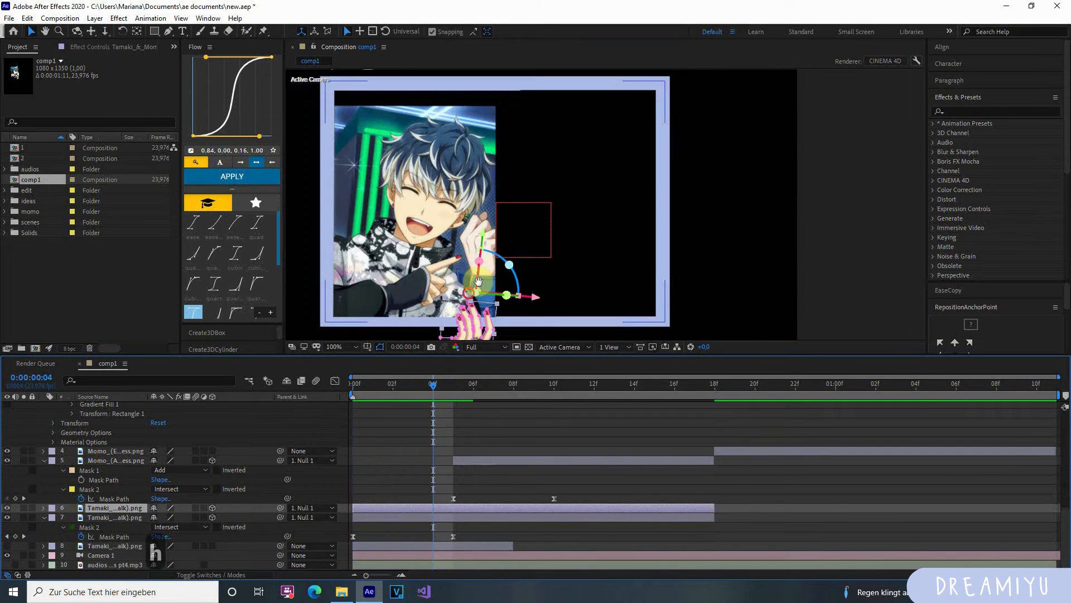
pyautogui.moveTo(459, 308); pyautogui.dragTo(508, 208)
pyautogui.scroll(1, 503, 231)
pyautogui.press('h')
pyautogui.moveTo(474, 265); pyautogui.dragTo(590, 285)
pyautogui.press('h')
pyautogui.press('h')
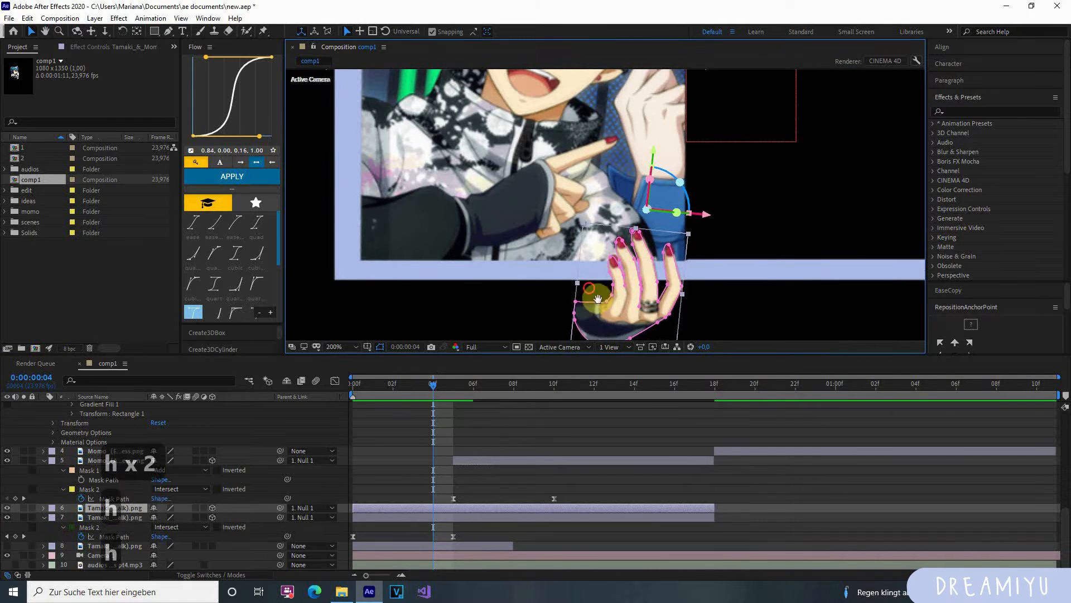
pyautogui.moveTo(569, 319); pyautogui.dragTo(565, 292)
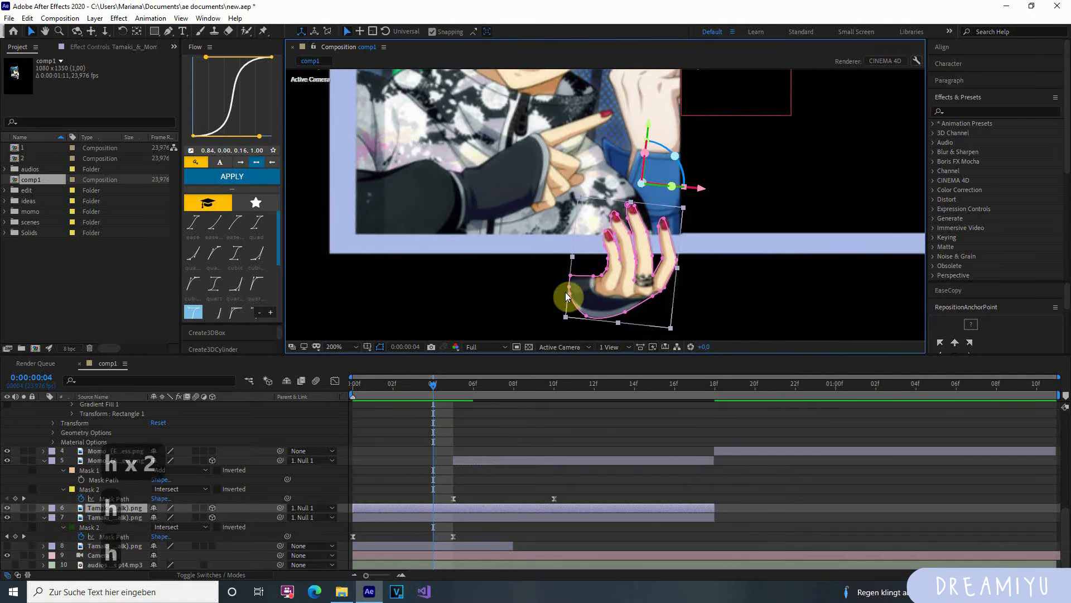
pyautogui.click(118, 507)
pyautogui.press('p')
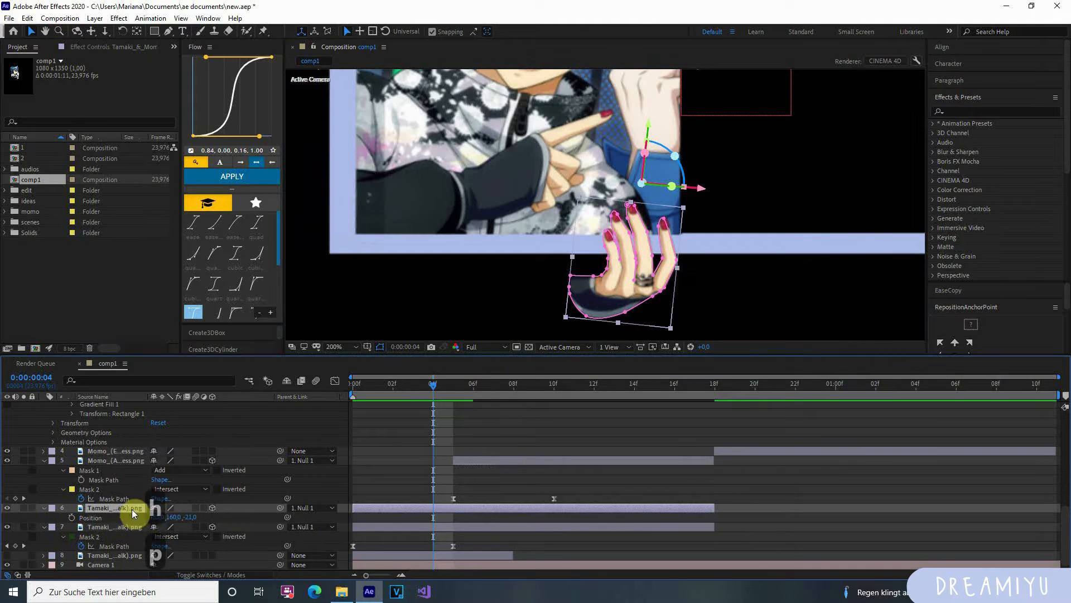
pyautogui.moveTo(189, 518); pyautogui.dragTo(165, 517)
pyautogui.click(481, 418)
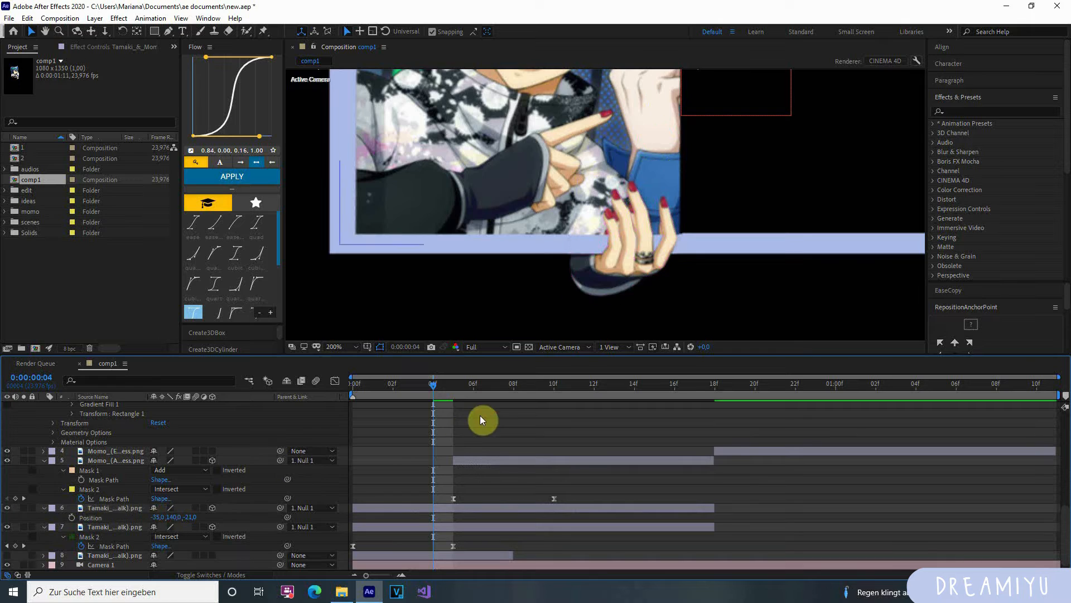
# Step: Compare the picture with and without the hand on layer 6 and set the hand's X position to -37
pyautogui.scroll(-2, 532, 274)
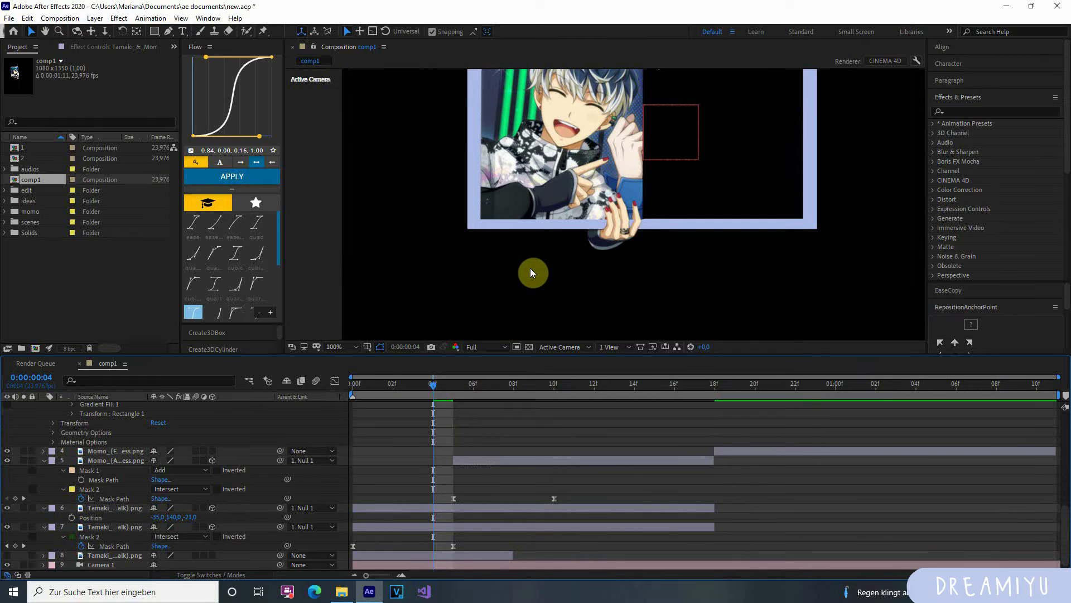
pyautogui.press('h')
pyautogui.press('h')
pyautogui.press('h')
pyautogui.press('h')
pyautogui.scroll(2, 560, 276)
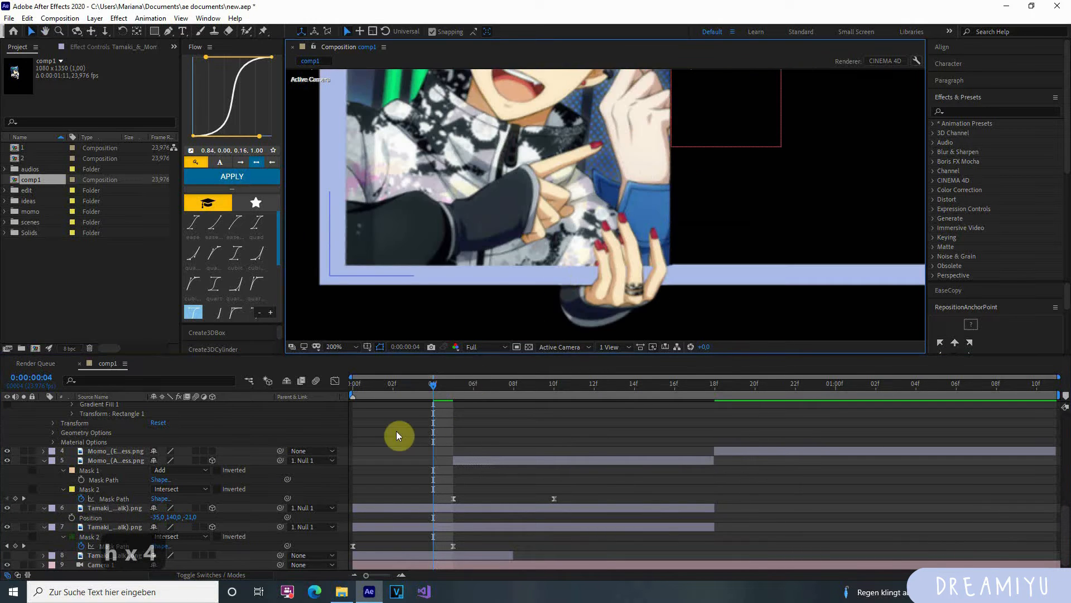
pyautogui.click(7, 509)
pyautogui.click(8, 509)
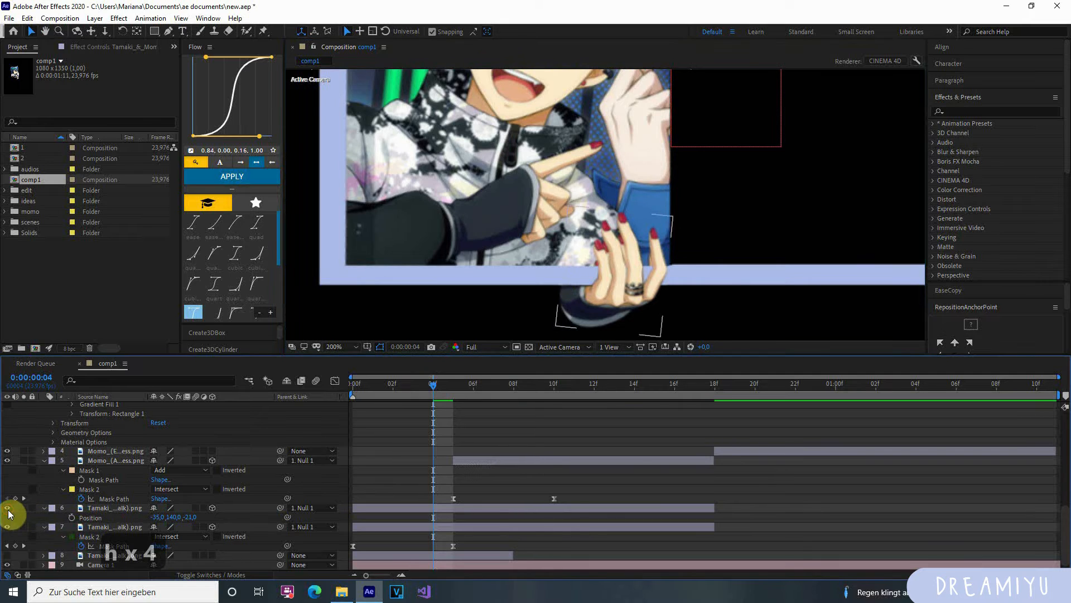
pyautogui.click(252, 478)
pyautogui.click(155, 516)
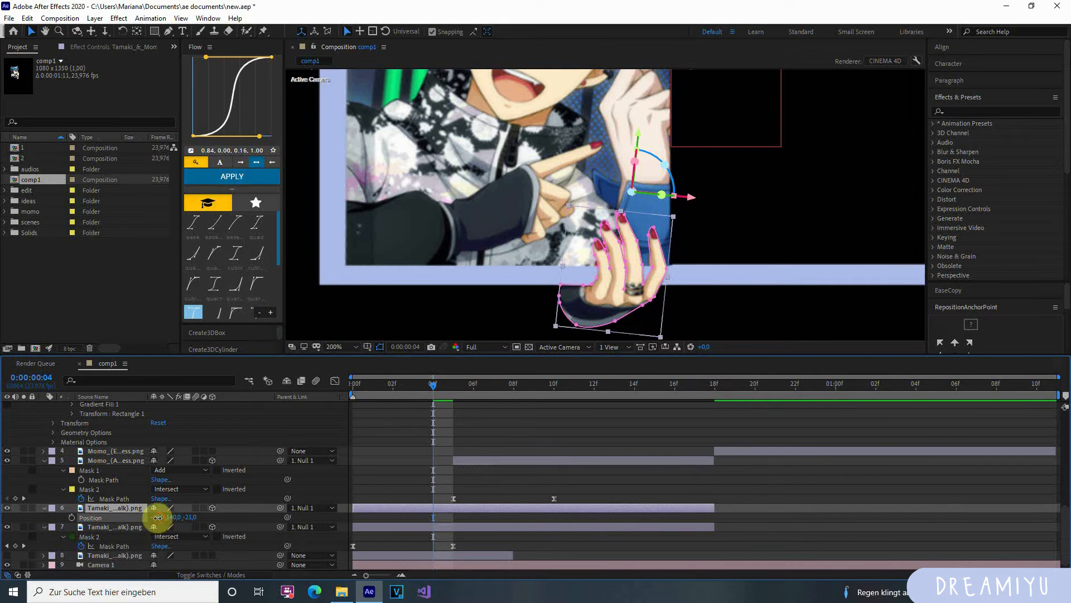
pyautogui.moveTo(156, 517); pyautogui.dragTo(157, 516)
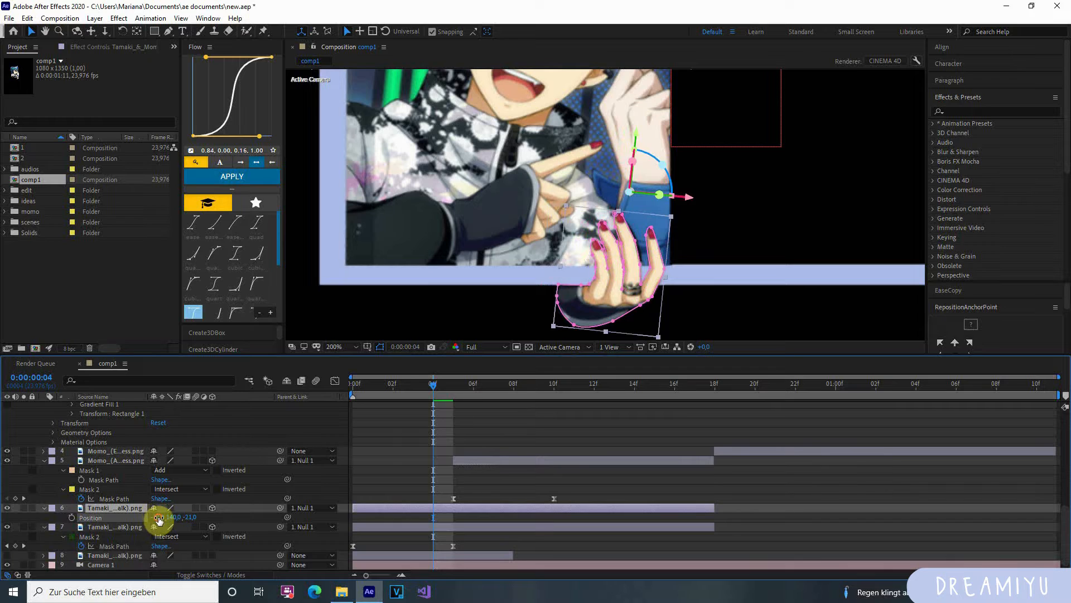
pyautogui.click(529, 477)
# Step: Play the animation from the start to check the hand's placement on the frame
pyautogui.scroll(-1, 557, 250)
pyautogui.press('h')
pyautogui.moveTo(593, 166); pyautogui.dragTo(536, 254)
pyautogui.press('h')
pyautogui.press('h')
pyautogui.press('h')
pyautogui.moveTo(433, 385); pyautogui.dragTo(329, 441)
pyautogui.press('space')
pyautogui.press('space')
pyautogui.click(471, 387)
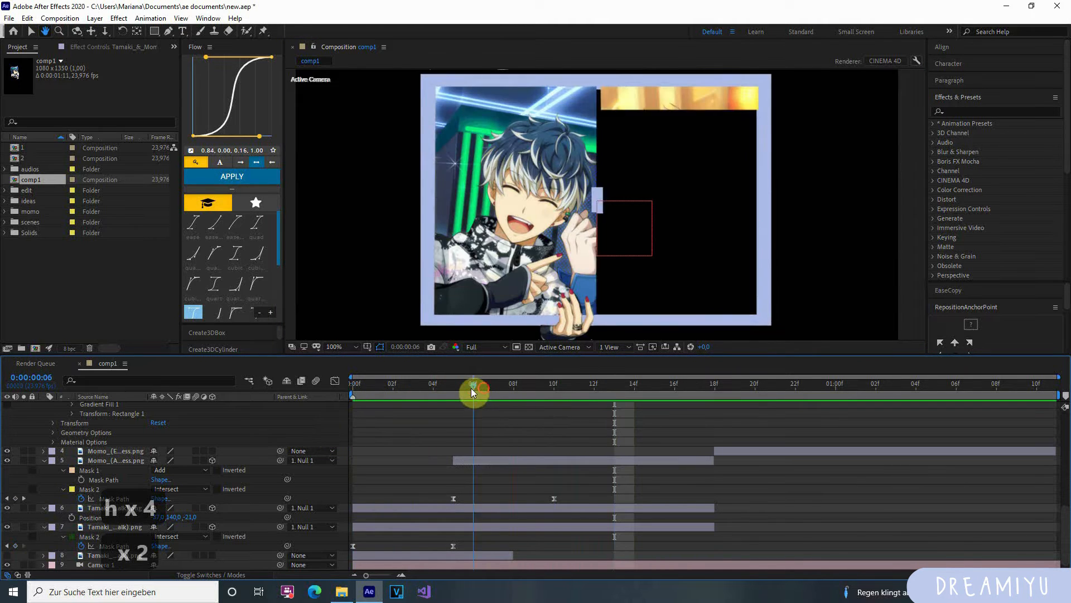
pyautogui.moveTo(471, 387); pyautogui.dragTo(344, 423)
# Step: Set layer 6's X Rotation to 90° with a keyframe at frame 0
pyautogui.click(404, 503)
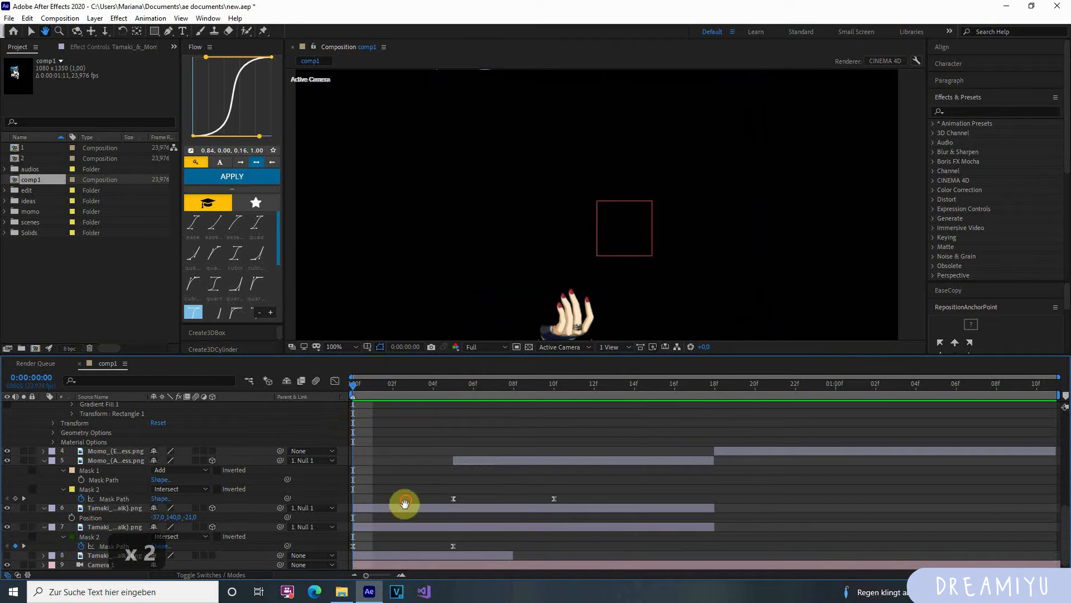
pyautogui.press('v')
pyautogui.click(408, 508)
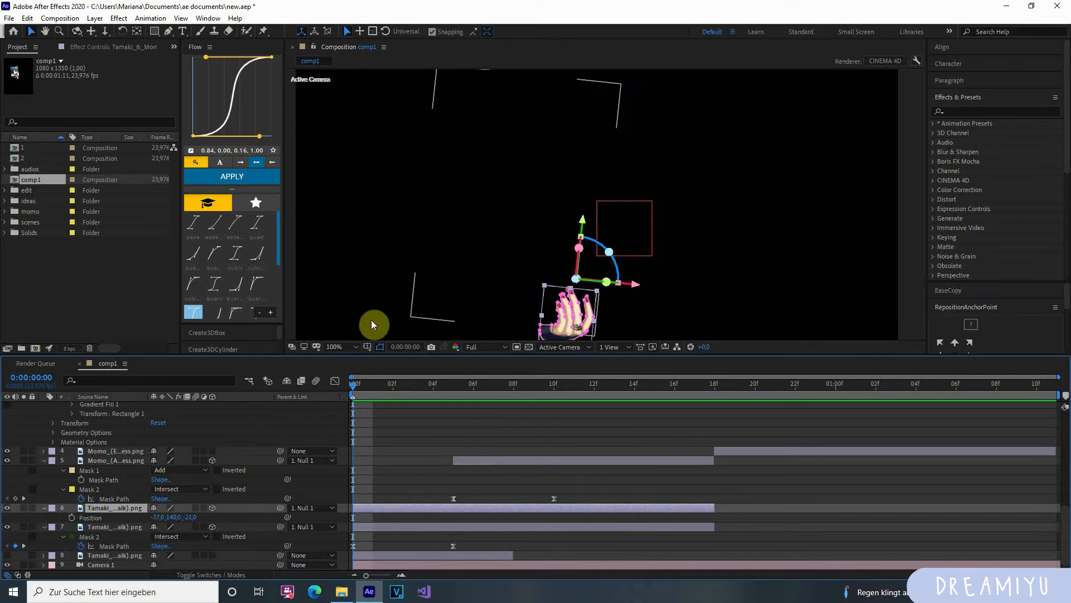
pyautogui.press('h')
pyautogui.moveTo(436, 322); pyautogui.dragTo(441, 283)
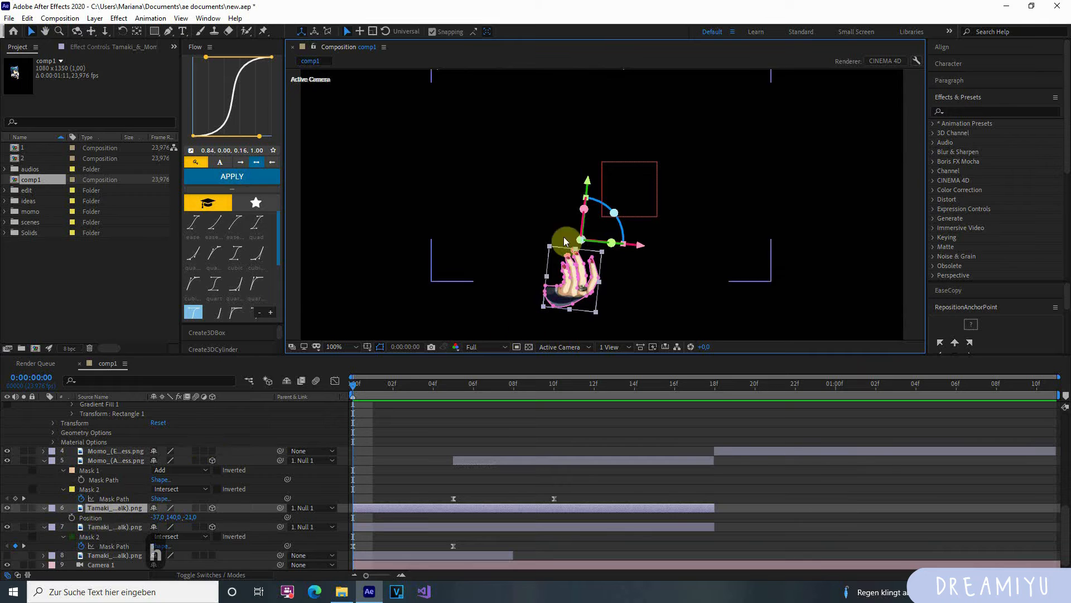
pyautogui.press('r')
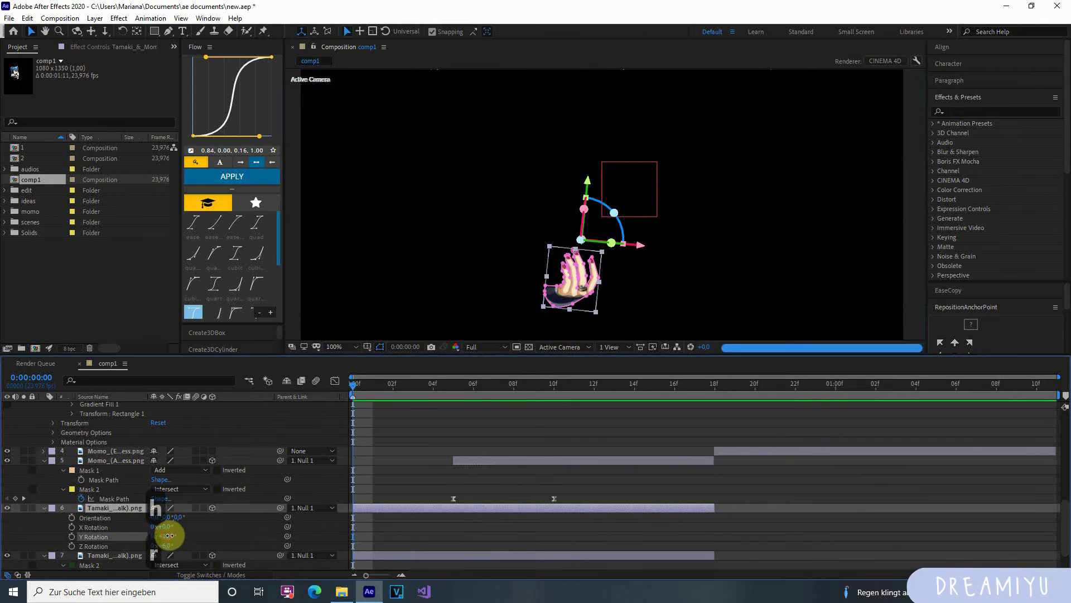
pyautogui.moveTo(167, 536); pyautogui.dragTo(215, 527)
pyautogui.hotkey('ctrl', 'z')
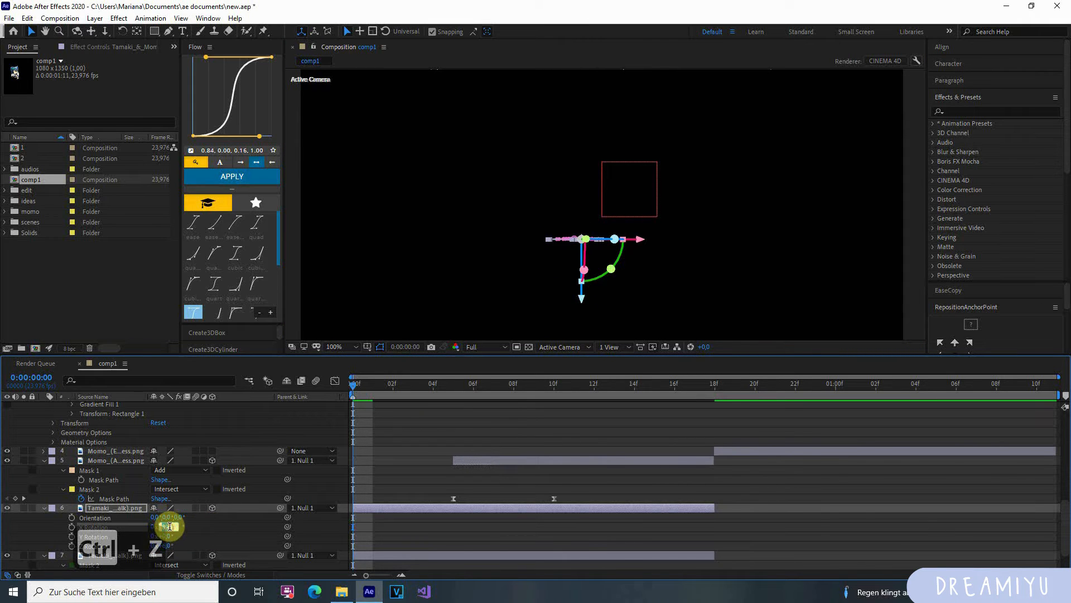
pyautogui.write('90')
pyautogui.press('Return')
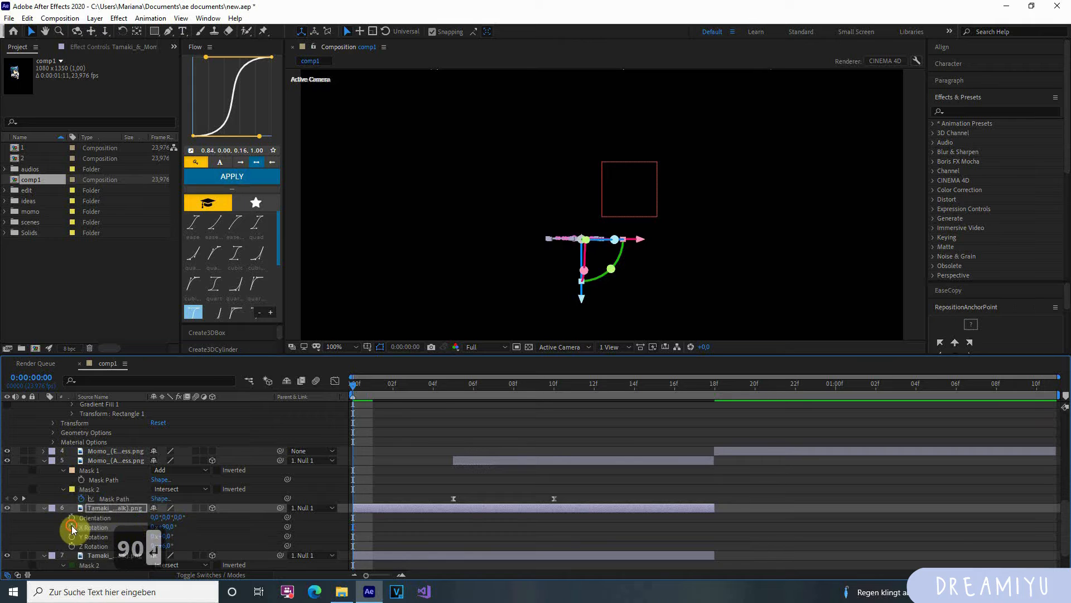
# Step: Set layer 6's X Rotation to 0° at frame 4 and apply Easy Ease to both rotation keyframes
pyautogui.click(433, 383)
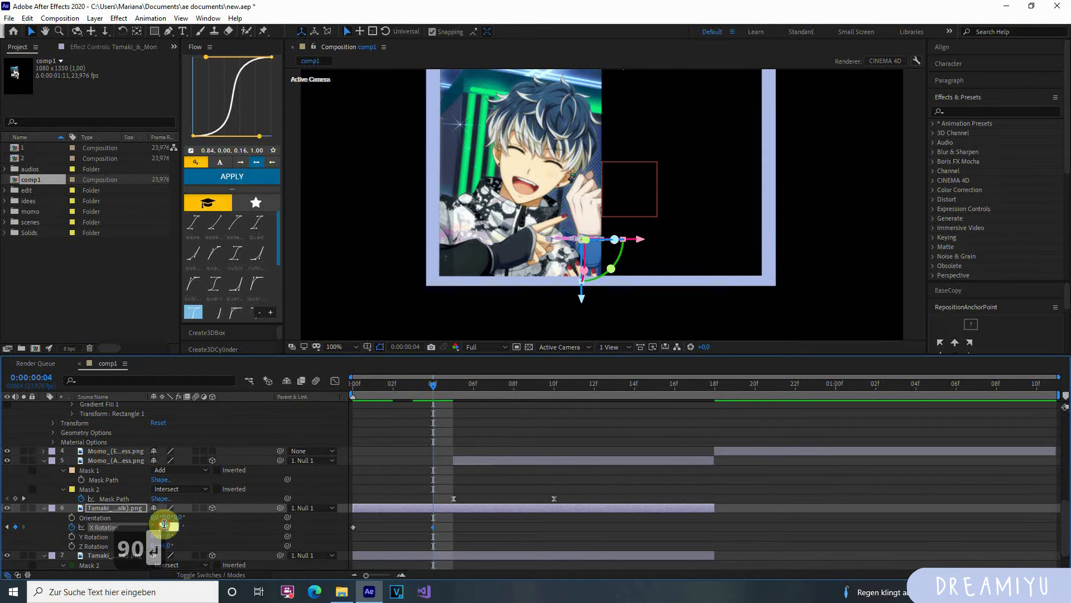
pyautogui.write('0')
pyautogui.press('Delete')
pyautogui.press('Return')
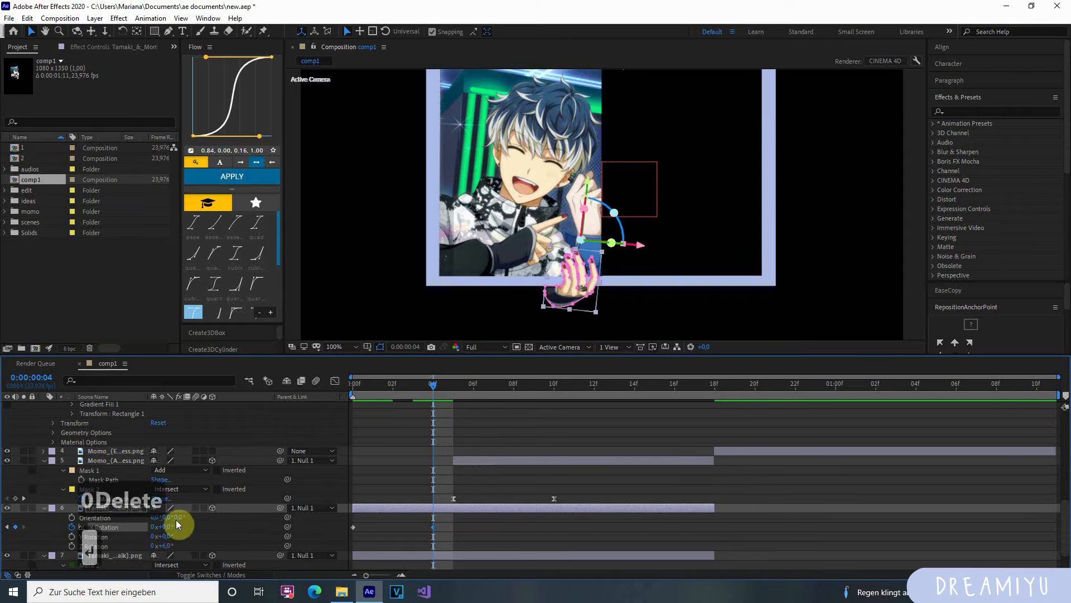
pyautogui.moveTo(431, 388); pyautogui.dragTo(321, 449)
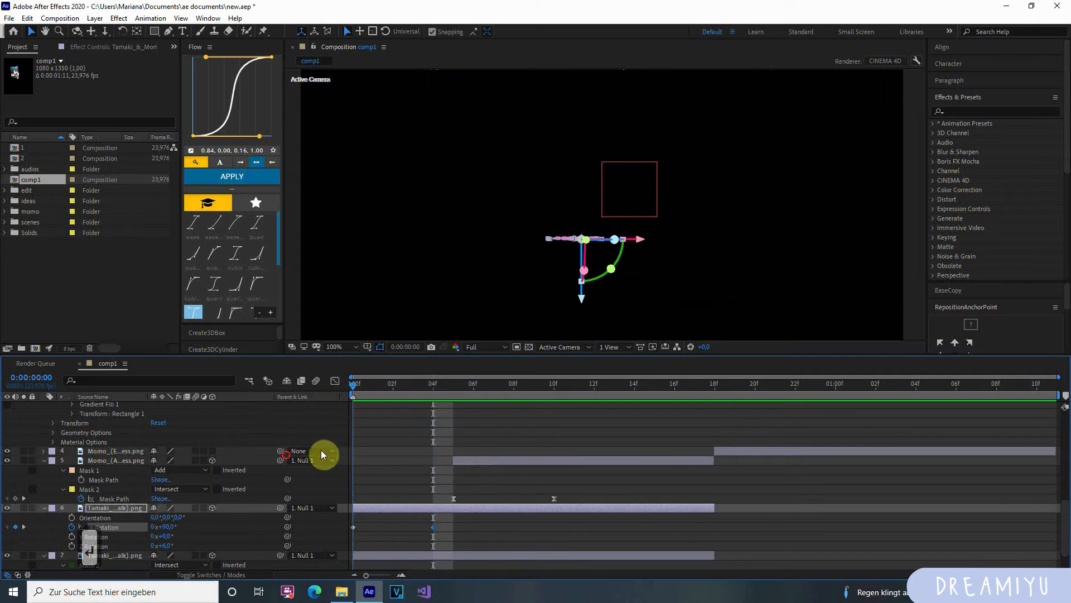
pyautogui.moveTo(463, 532); pyautogui.dragTo(303, 524)
pyautogui.press('F9')
pyautogui.click(457, 527)
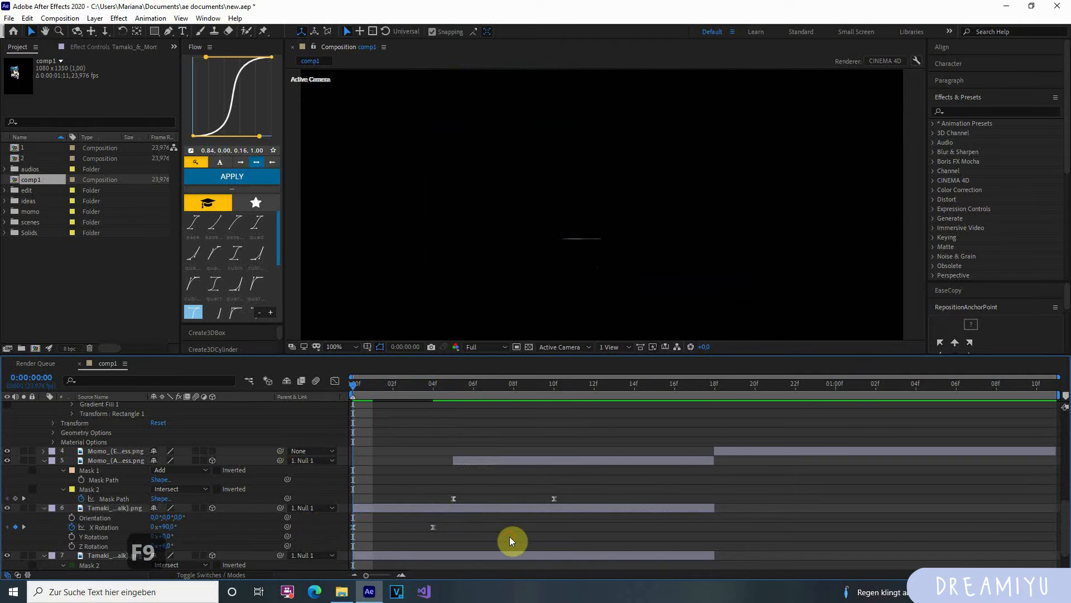
# Step: Preview the hand's rotation and move its second X Rotation keyframe to frame 5
pyautogui.press('space')
pyautogui.moveTo(410, 404)
pyautogui.mouseDown()
pyautogui.moveTo(306, 385)
pyautogui.moveTo(474, 405)
pyautogui.moveTo(400, 416)
pyautogui.mouseUp()
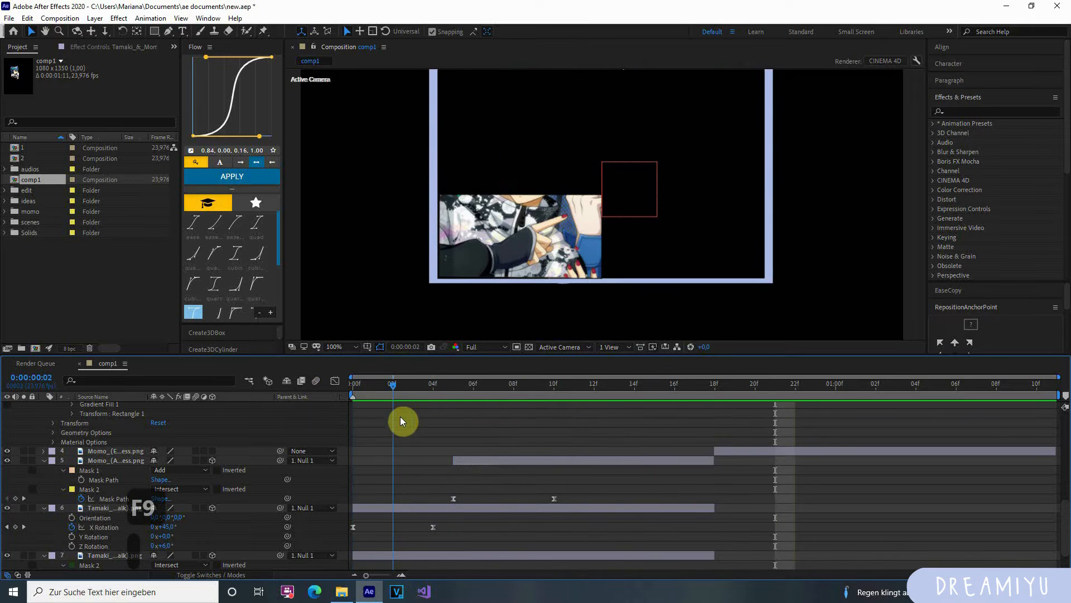
pyautogui.click(433, 526)
pyautogui.moveTo(415, 528); pyautogui.dragTo(446, 529)
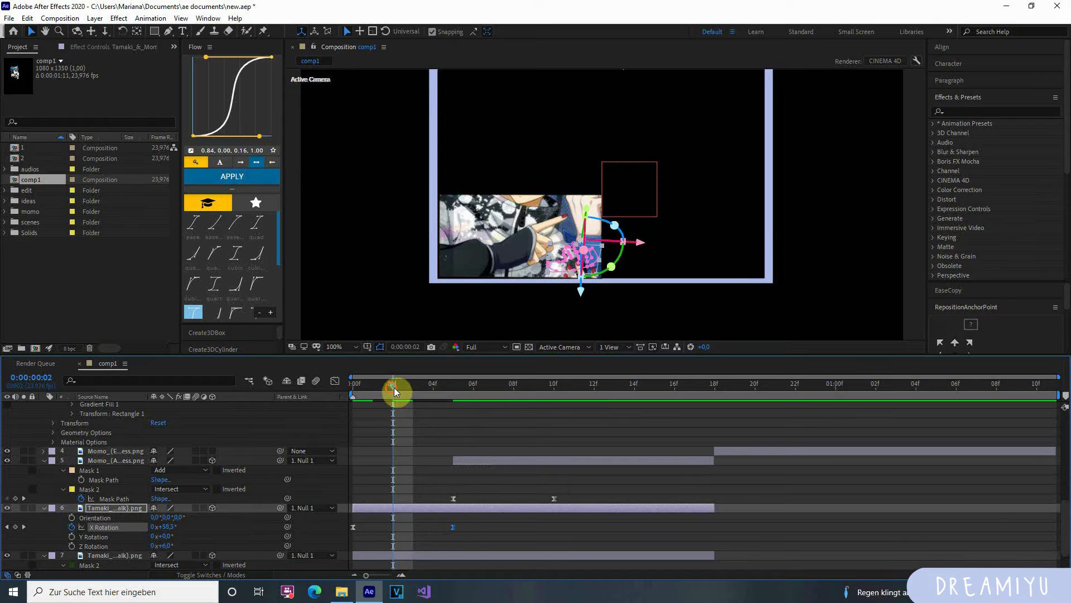
# Step: Add Position keyframes to layer 6 at frames 0 and 4, and set the Z position to -300 at frame 0
pyautogui.moveTo(394, 387); pyautogui.dragTo(338, 438)
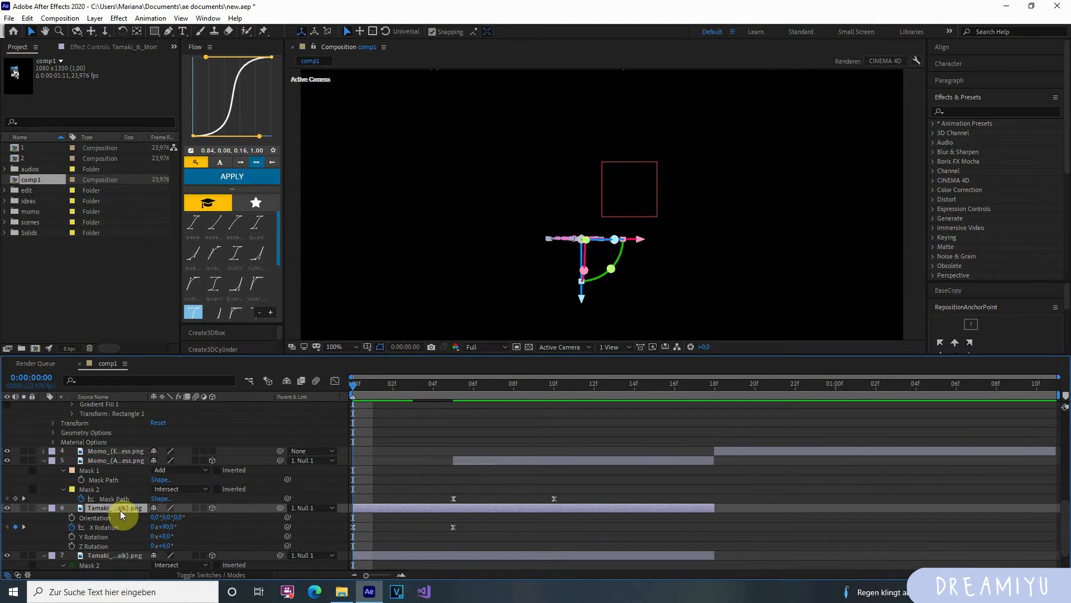
pyautogui.press('p')
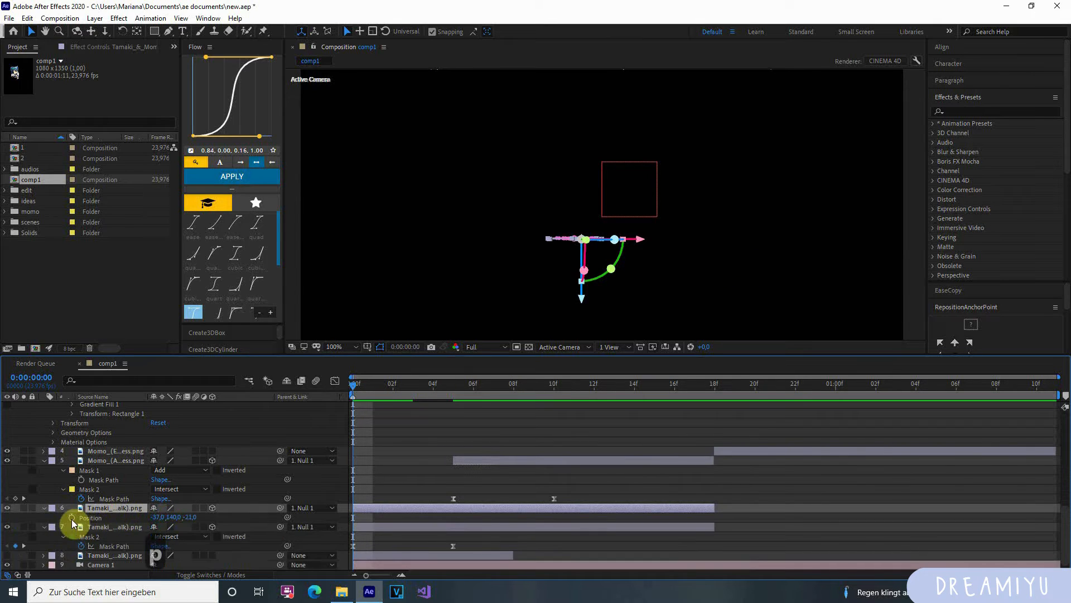
pyautogui.click(90, 517)
pyautogui.moveTo(424, 384); pyautogui.dragTo(314, 406)
pyautogui.click(16, 518)
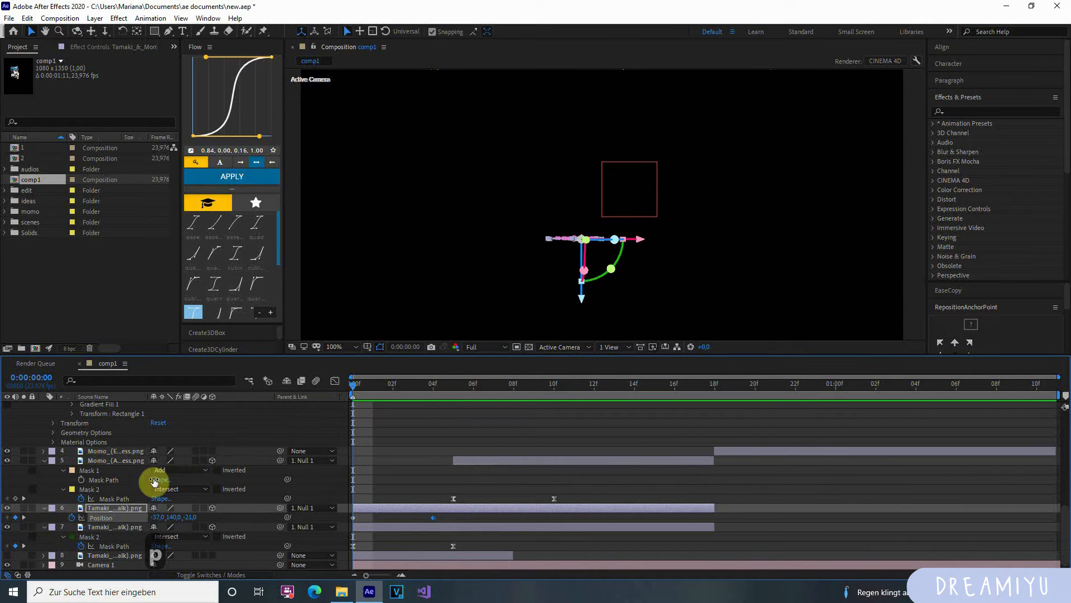
pyautogui.moveTo(201, 516); pyautogui.dragTo(48, 526)
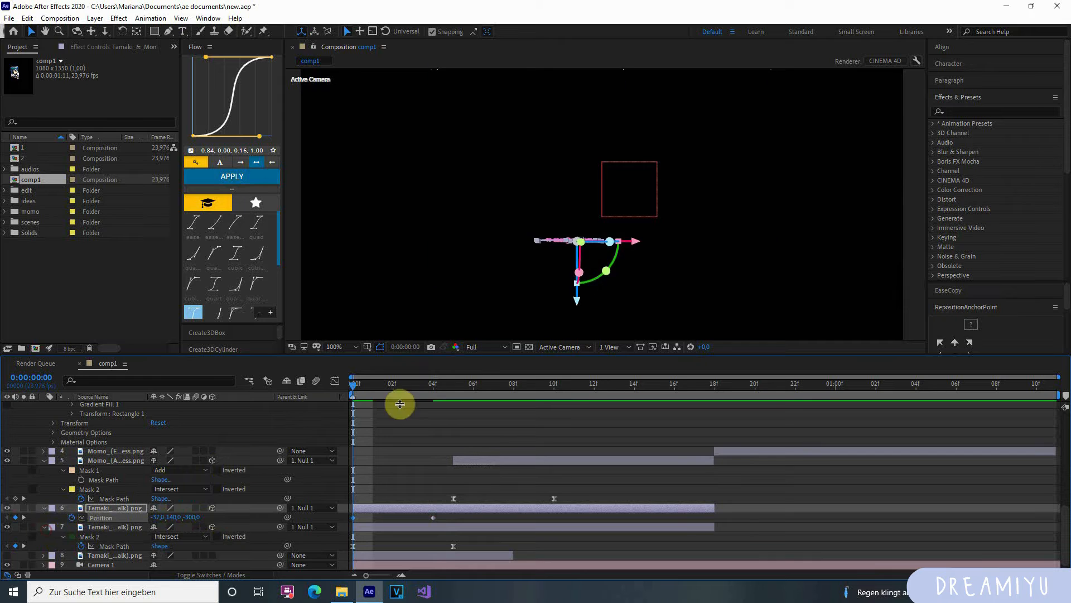
# Step: Move layer 6's two Position keyframes to frame 2 and frame 5
pyautogui.moveTo(460, 384); pyautogui.dragTo(413, 390)
pyautogui.moveTo(353, 517); pyautogui.dragTo(392, 523)
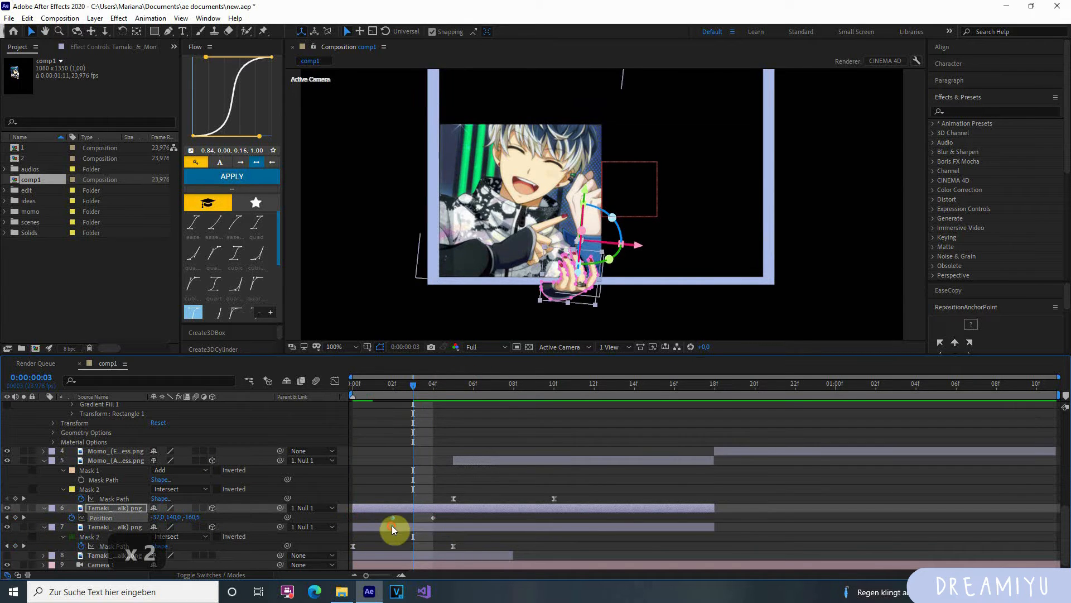
pyautogui.moveTo(410, 385); pyautogui.dragTo(424, 403)
pyautogui.click(400, 508)
pyautogui.moveTo(434, 521); pyautogui.dragTo(446, 520)
# Step: Play the animation repeatedly from the start to check the hand's motion, and view the composition at 50%
pyautogui.press('space')
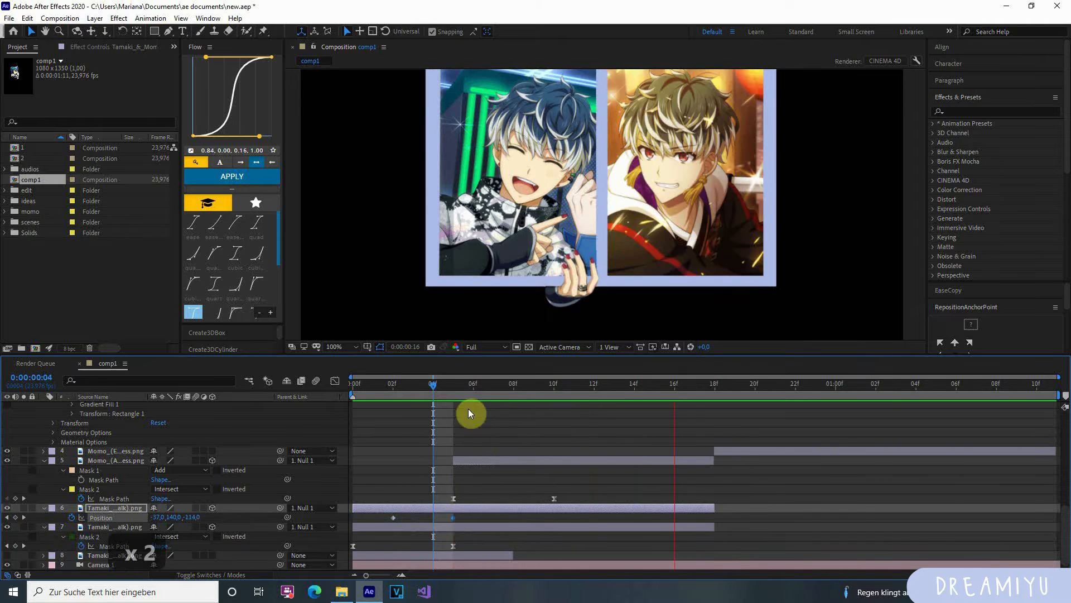
pyautogui.moveTo(417, 386); pyautogui.dragTo(320, 428)
pyautogui.press('space')
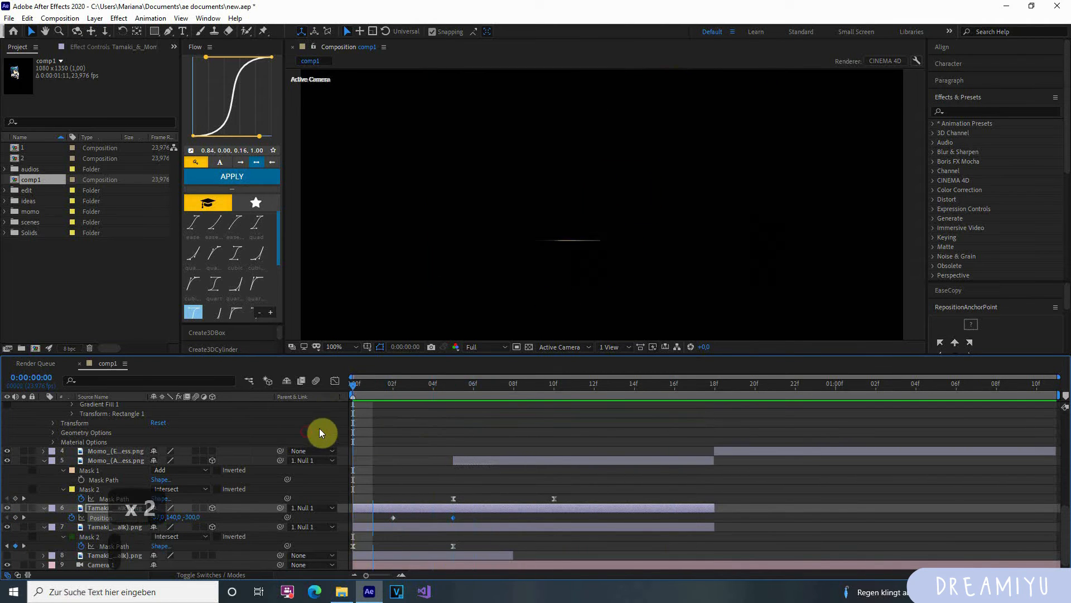
pyautogui.press('space')
pyautogui.moveTo(440, 385); pyautogui.dragTo(356, 397)
pyautogui.press('space')
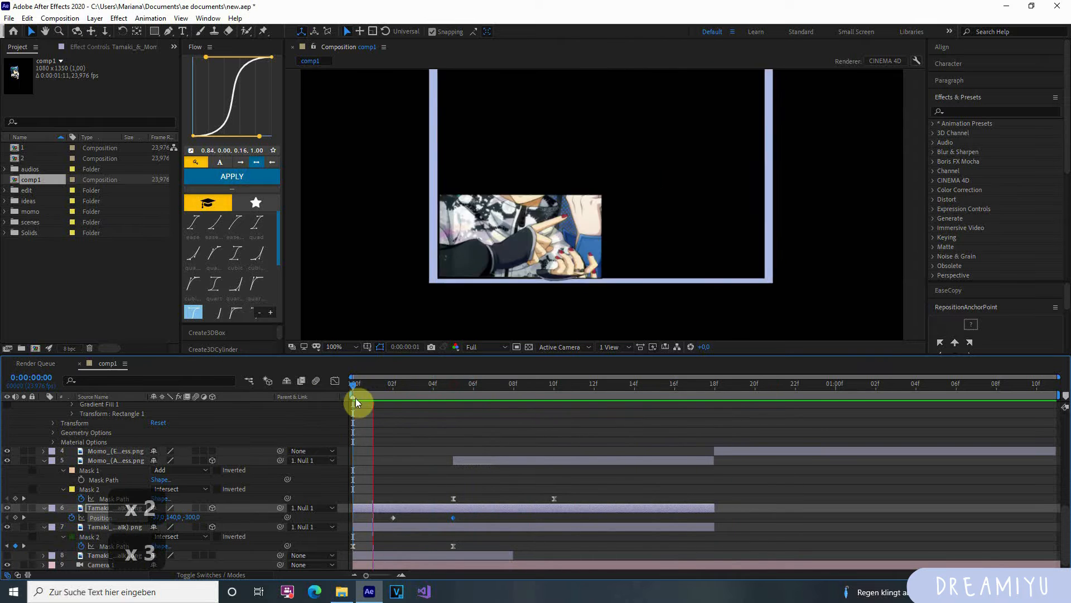
pyautogui.press('space')
pyautogui.scroll(-1, 544, 290)
pyautogui.press('h')
pyautogui.moveTo(666, 252); pyautogui.dragTo(649, 268)
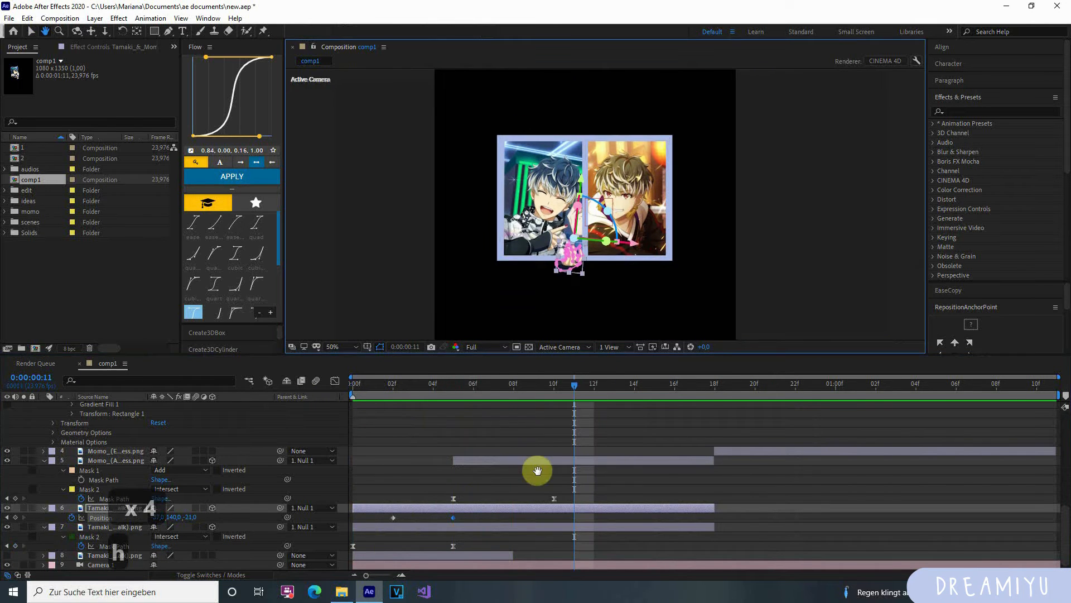
# Step: Apply Easy Ease to layer 6's two Position keyframes and check the hand against the frame's edge at frame 12
pyautogui.moveTo(453, 517); pyautogui.dragTo(363, 524)
pyautogui.press('v')
pyautogui.press('F9')
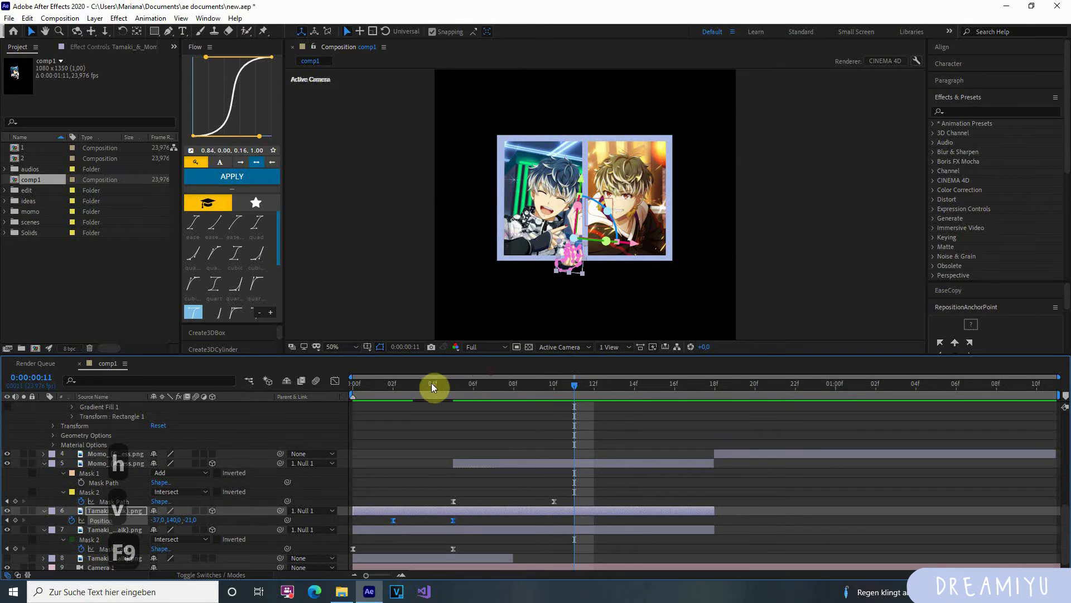
pyautogui.moveTo(430, 388); pyautogui.dragTo(597, 423)
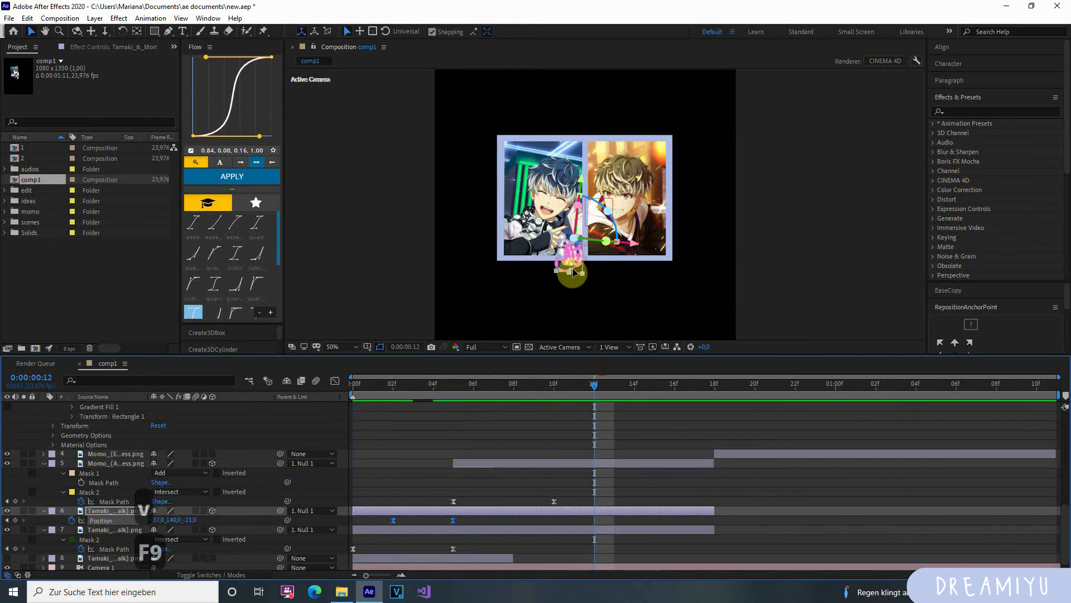
pyautogui.press('.')
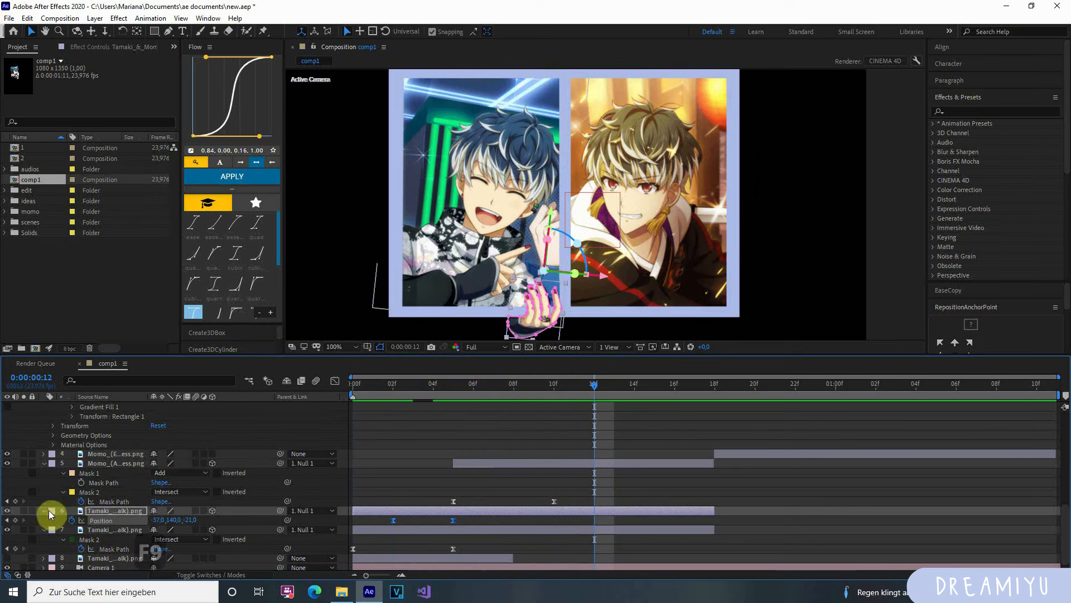
# Step: Collapse the expanded properties of layers 5, 6 and 7
pyautogui.click(105, 528)
pyautogui.keyDown('shift'); pyautogui.click(110, 467); pyautogui.keyUp('shift')
pyautogui.click(45, 463)
pyautogui.scroll(3, 497, 481)
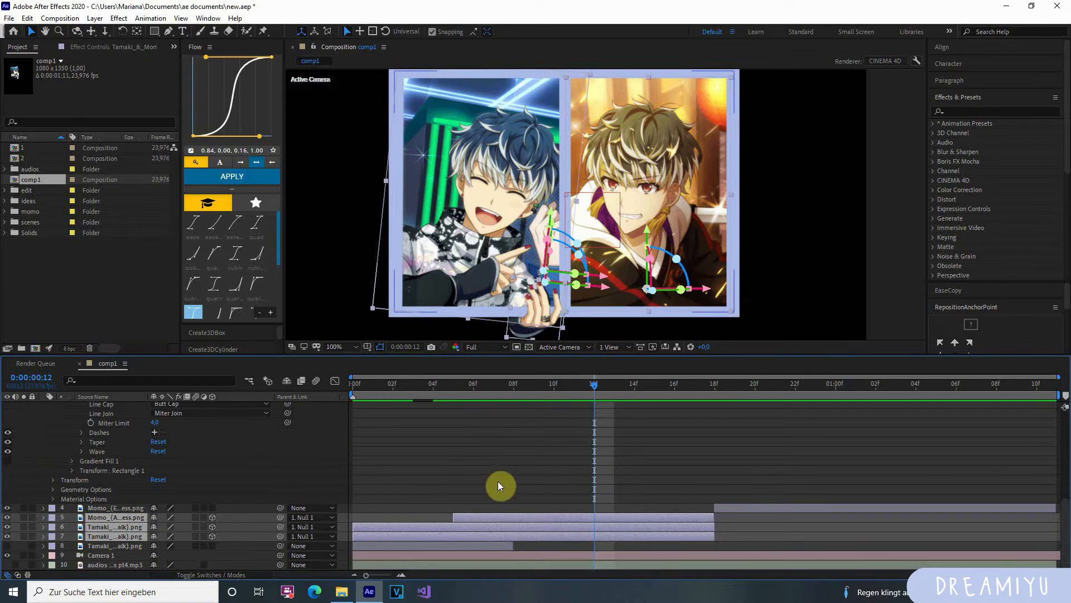
# Step: Play the animation from the start, and collapse the properties of Shape Layer 1 and Shape Layer 2
pyautogui.moveTo(593, 385); pyautogui.dragTo(342, 412)
pyautogui.press('space')
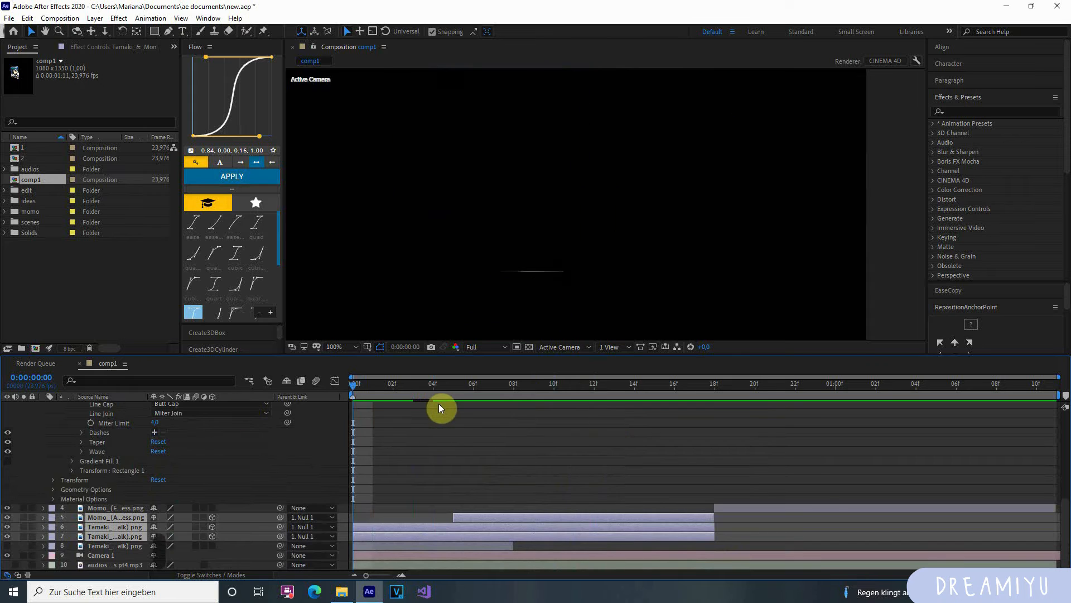
pyautogui.scroll(2, 491, 405)
pyautogui.scroll(9, 731, 412)
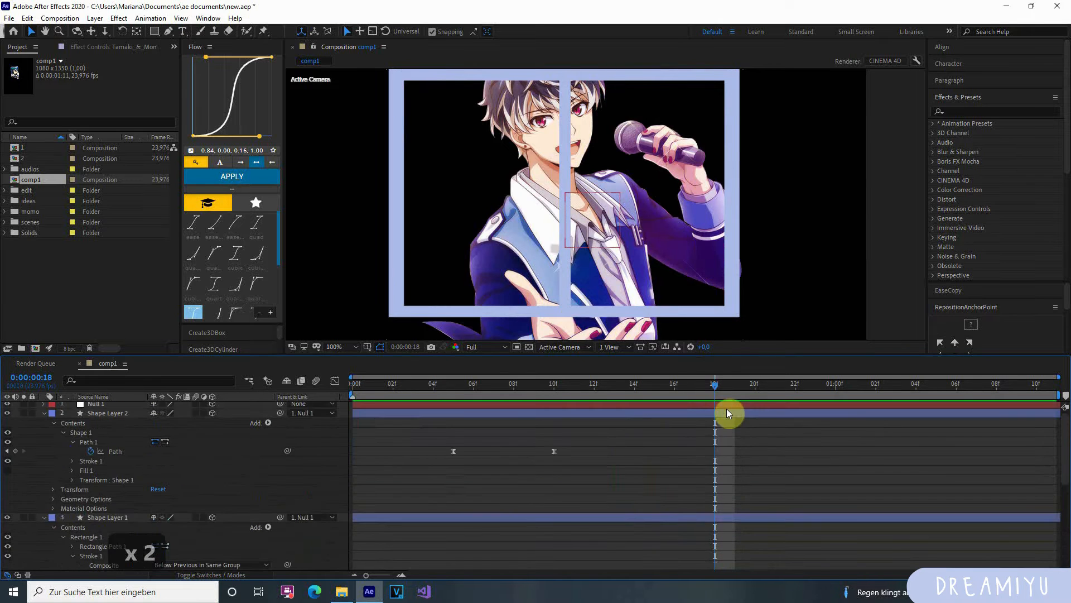
pyautogui.click(505, 517)
pyautogui.keyDown('shift'); pyautogui.click(536, 414); pyautogui.keyUp('shift')
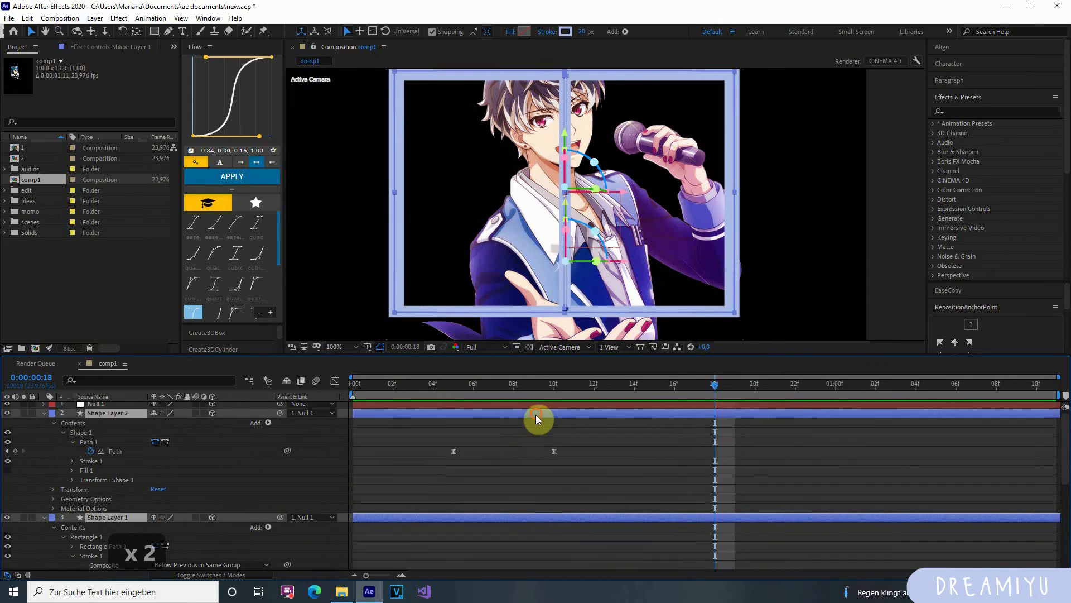
pyautogui.click(45, 413)
pyautogui.click(685, 494)
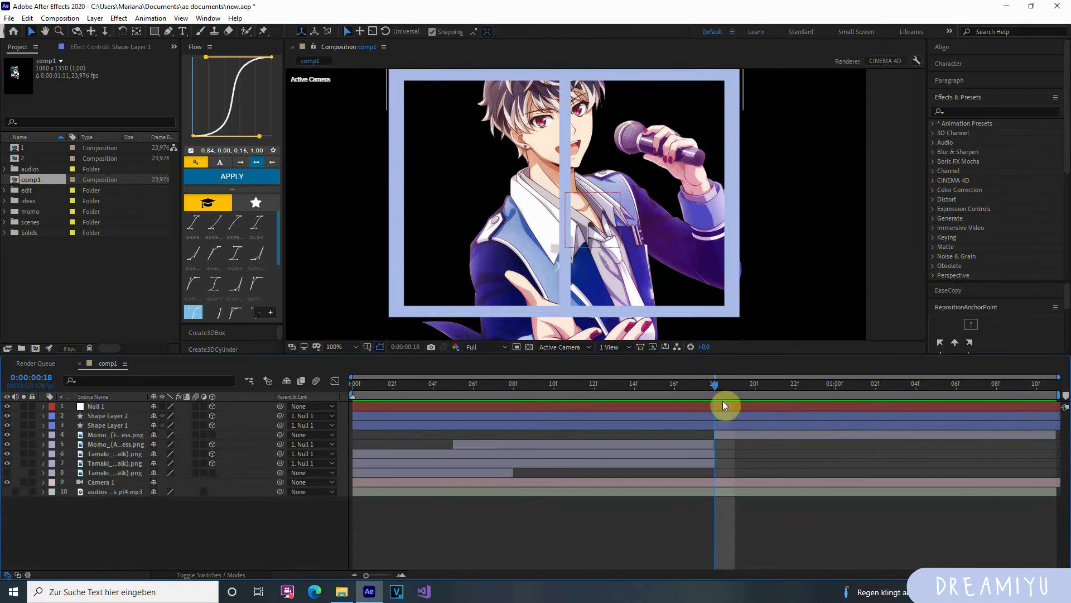
# Step: Extend the ends of layers 5, 6 and 7 to 0:00:01:04
pyautogui.scroll(-2, 618, 273)
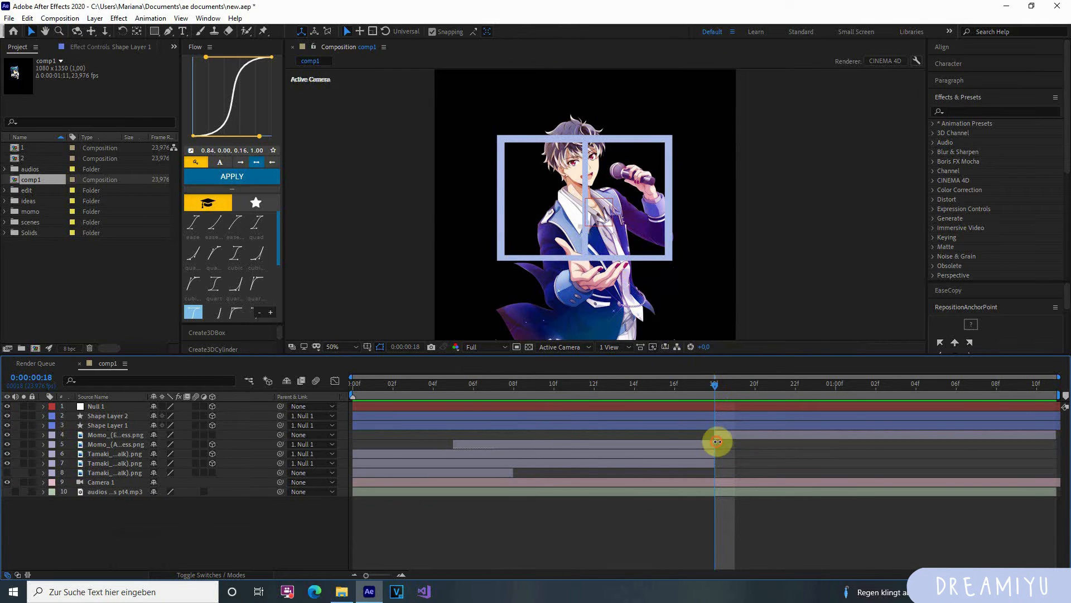
pyautogui.moveTo(717, 441); pyautogui.dragTo(911, 478)
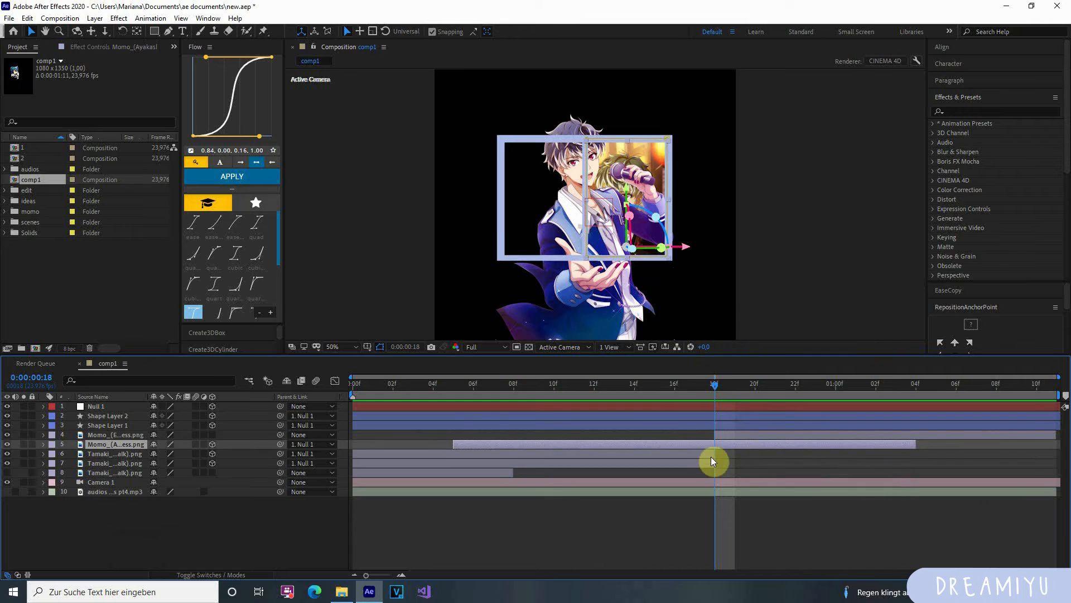
pyautogui.moveTo(711, 457); pyautogui.dragTo(917, 484)
pyautogui.moveTo(713, 463); pyautogui.dragTo(915, 486)
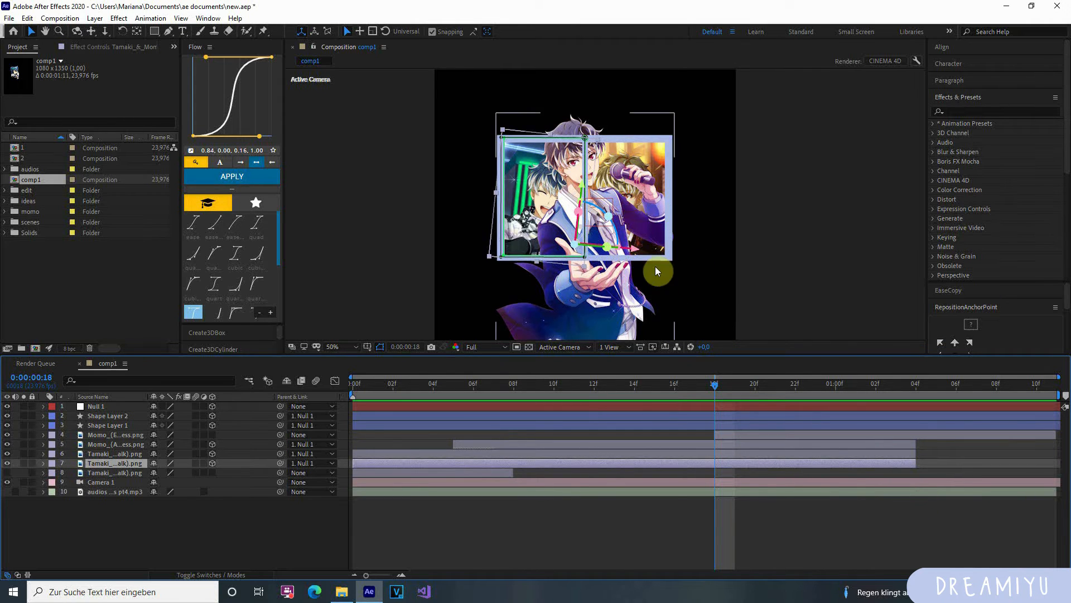
# Step: Make layer 4, the cutout of the character with the microphone, a 3D layer
pyautogui.click(722, 407)
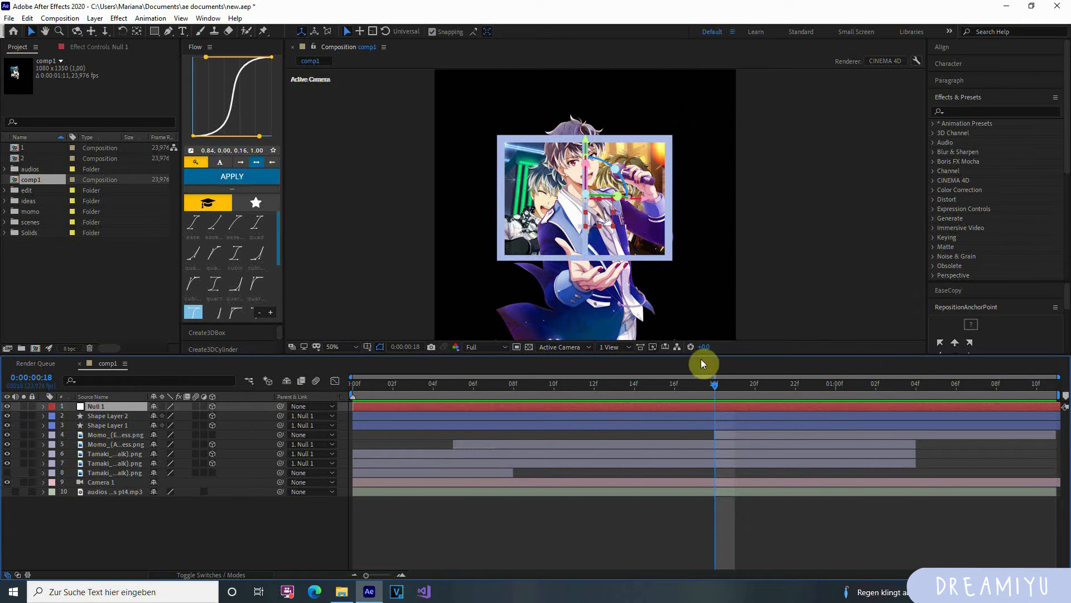
pyautogui.click(732, 435)
pyautogui.click(212, 435)
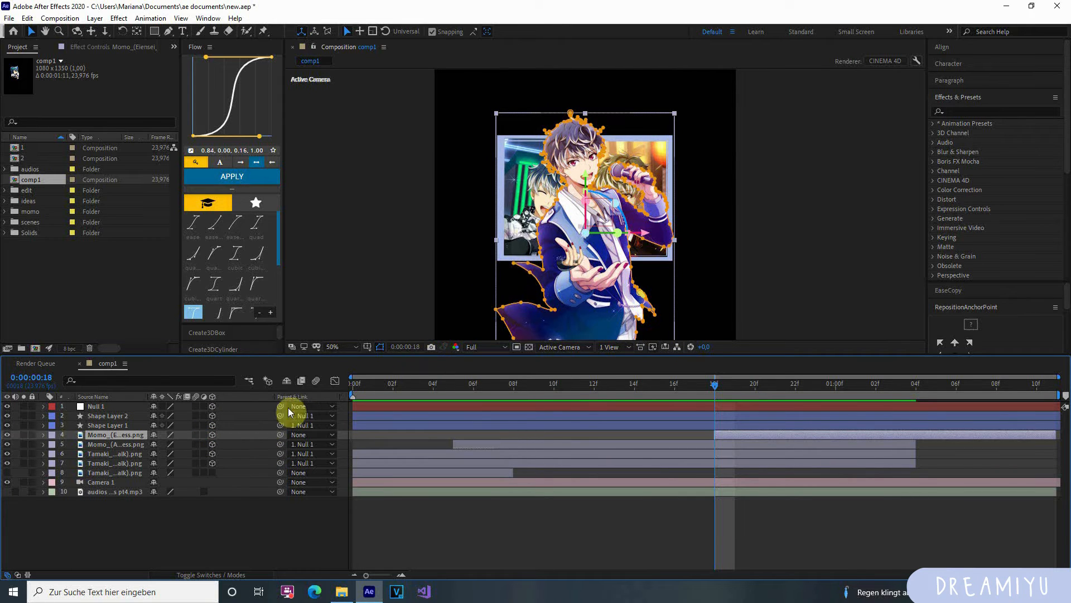
# Step: Set layer 4's Z position to 20, checking its depth from Custom View 1 before returning to Active Camera
pyautogui.click(564, 347)
pyautogui.click(563, 464)
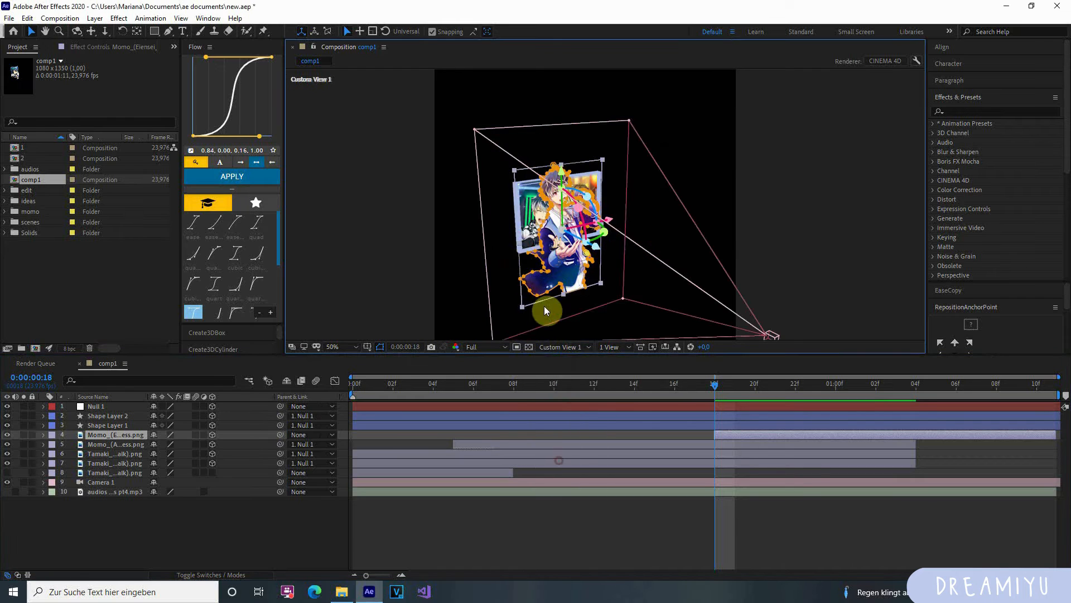
pyautogui.moveTo(473, 286)
pyautogui.mouseDown()
pyautogui.moveTo(435, 277)
pyautogui.moveTo(507, 282)
pyautogui.moveTo(492, 285)
pyautogui.mouseUp()
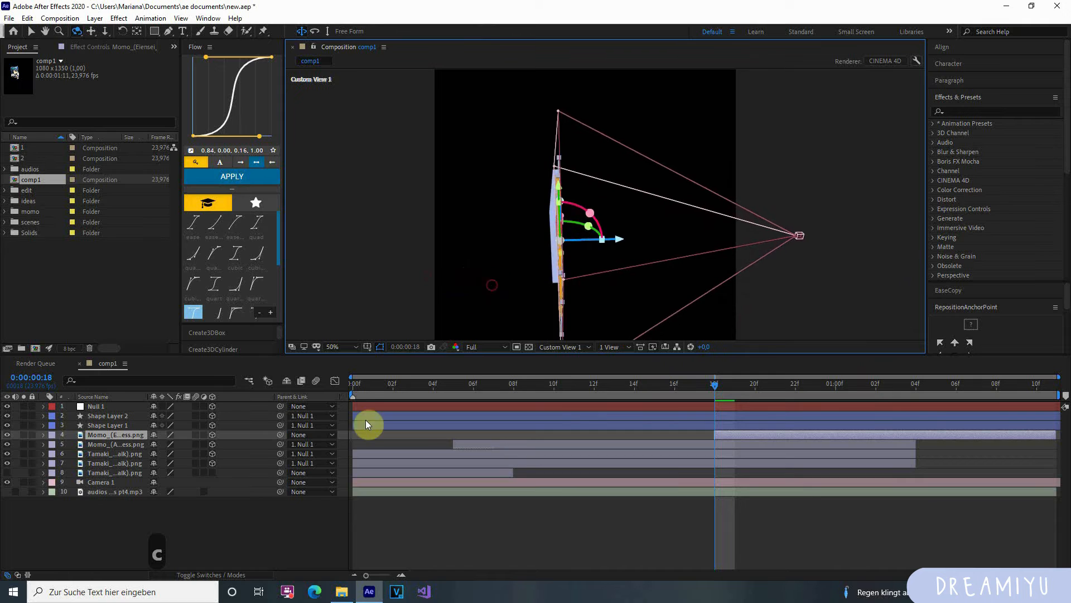
pyautogui.press('p')
pyautogui.click(188, 444)
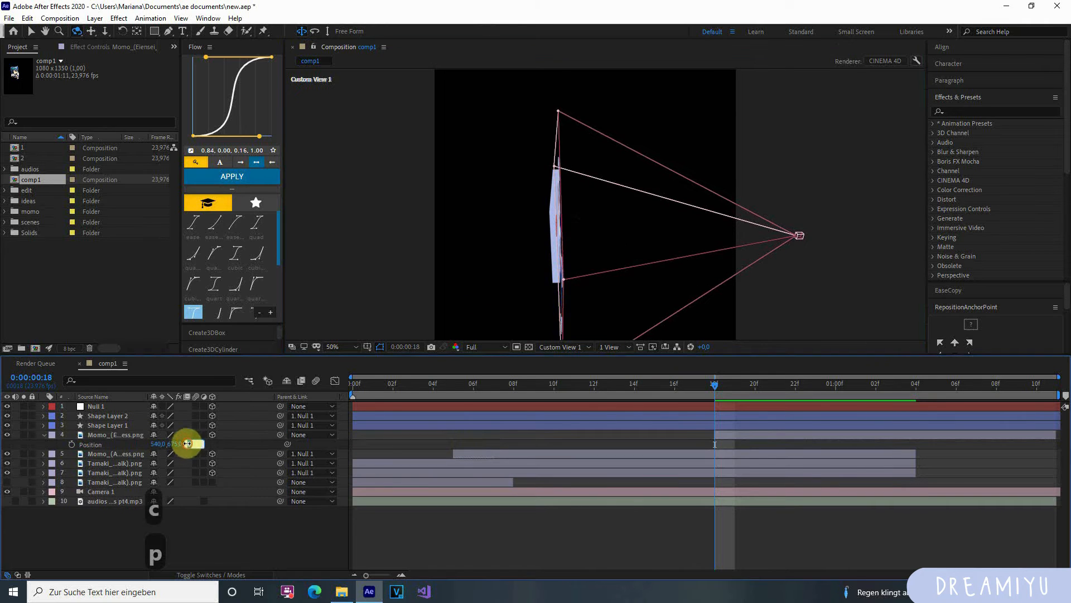
pyautogui.write('20')
pyautogui.press('Return')
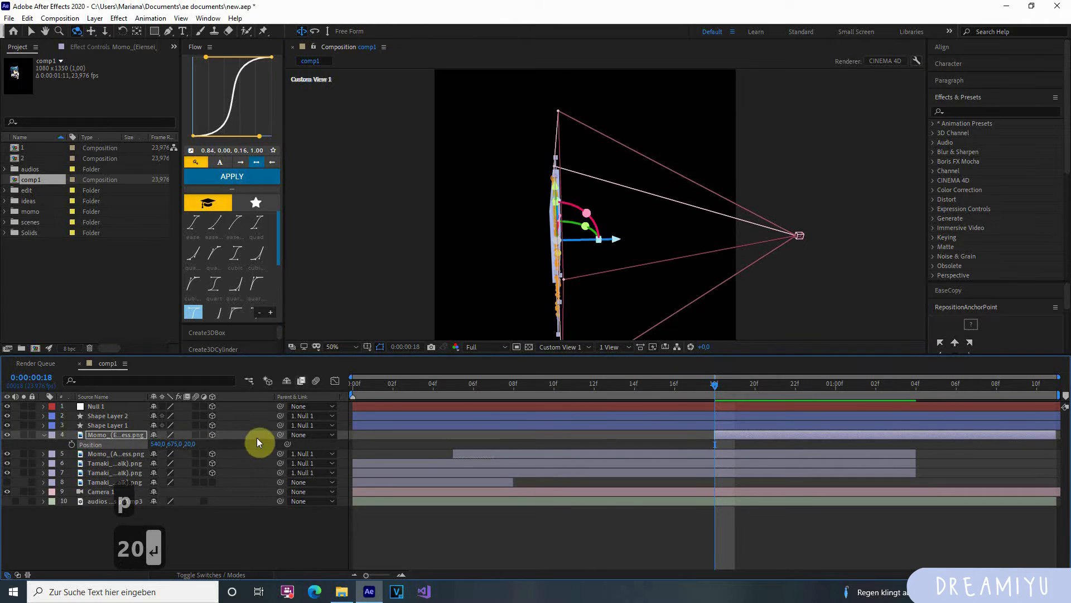
pyautogui.moveTo(485, 272)
pyautogui.mouseDown()
pyautogui.moveTo(377, 254)
pyautogui.moveTo(477, 252)
pyautogui.moveTo(489, 265)
pyautogui.mouseUp()
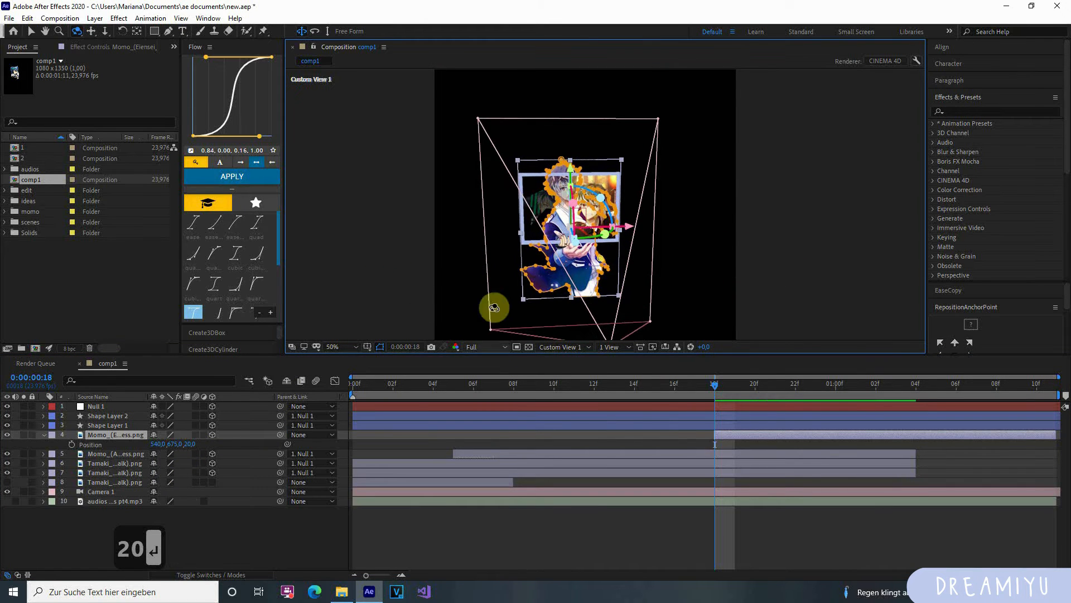
pyautogui.click(563, 346)
pyautogui.click(560, 365)
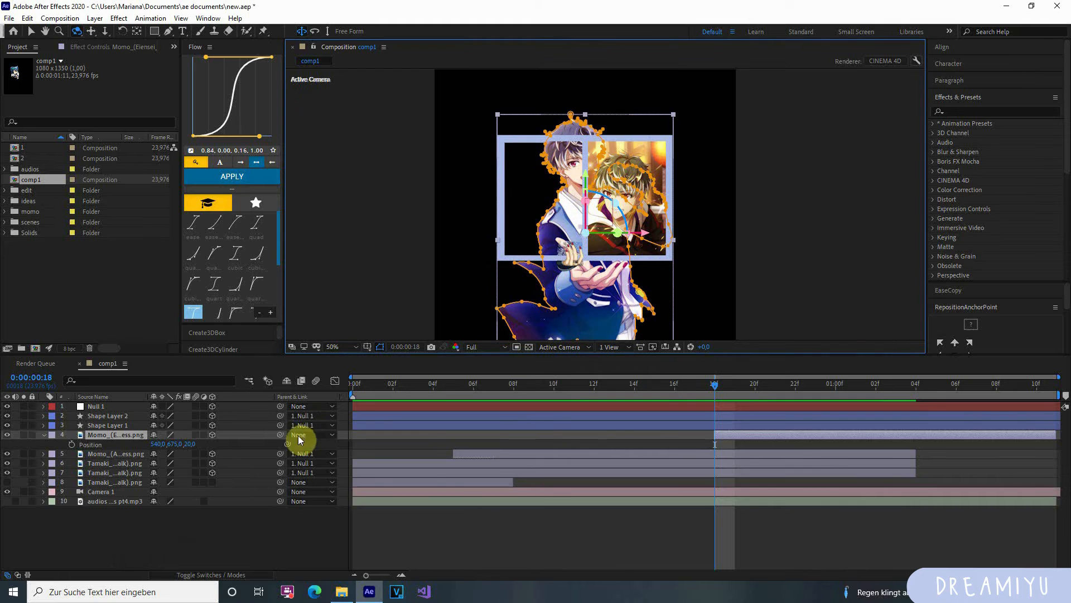
# Step: Scale layer 4 to 68% and reposition it higher over the frame, with a Scale keyframe at frame 18
pyautogui.moveTo(189, 444); pyautogui.dragTo(212, 459)
pyautogui.hotkey('ctrl', 'z')
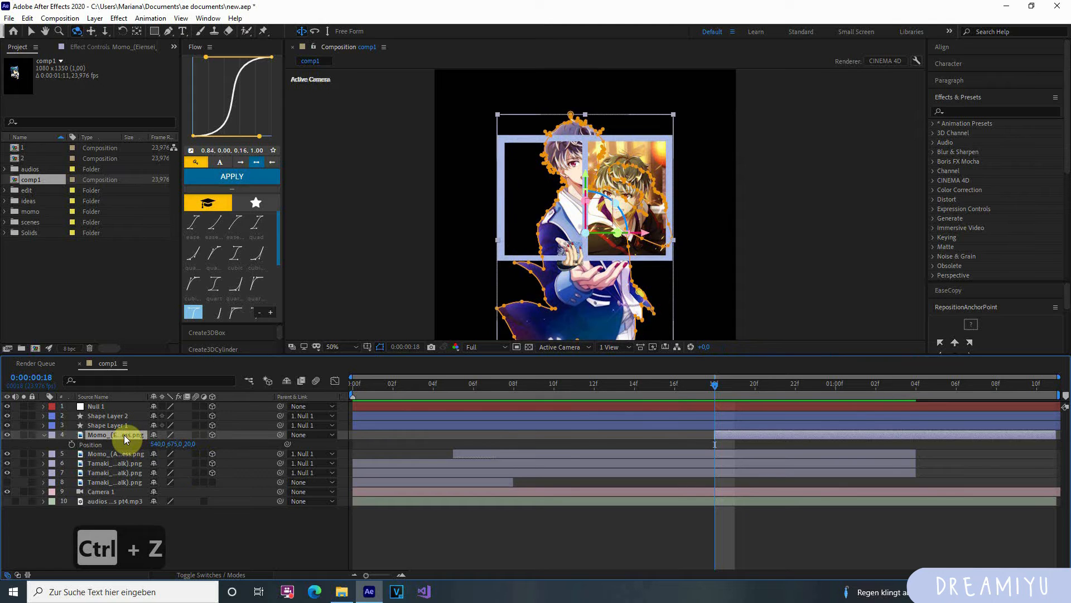
pyautogui.press('s')
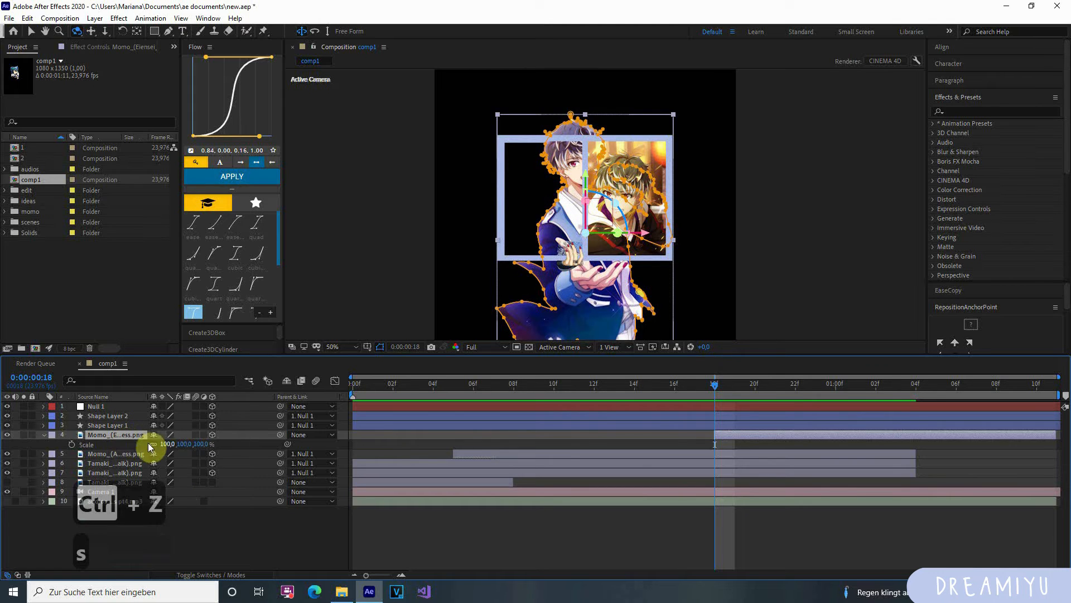
pyautogui.moveTo(184, 444); pyautogui.dragTo(102, 447)
pyautogui.press('p')
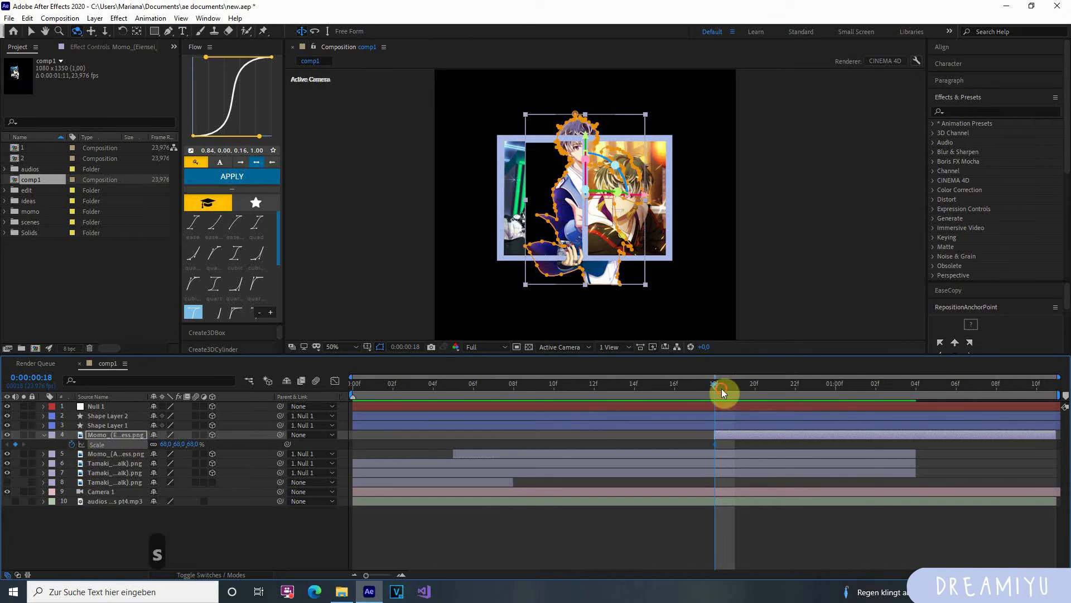
# Step: Keyframe layer 4's Scale from 48% at frame 18 to 68% at 0:00:01:02, and apply Easy Ease to both keyframes
pyautogui.moveTo(722, 388); pyautogui.dragTo(856, 385)
pyautogui.moveTo(183, 446); pyautogui.dragTo(156, 446)
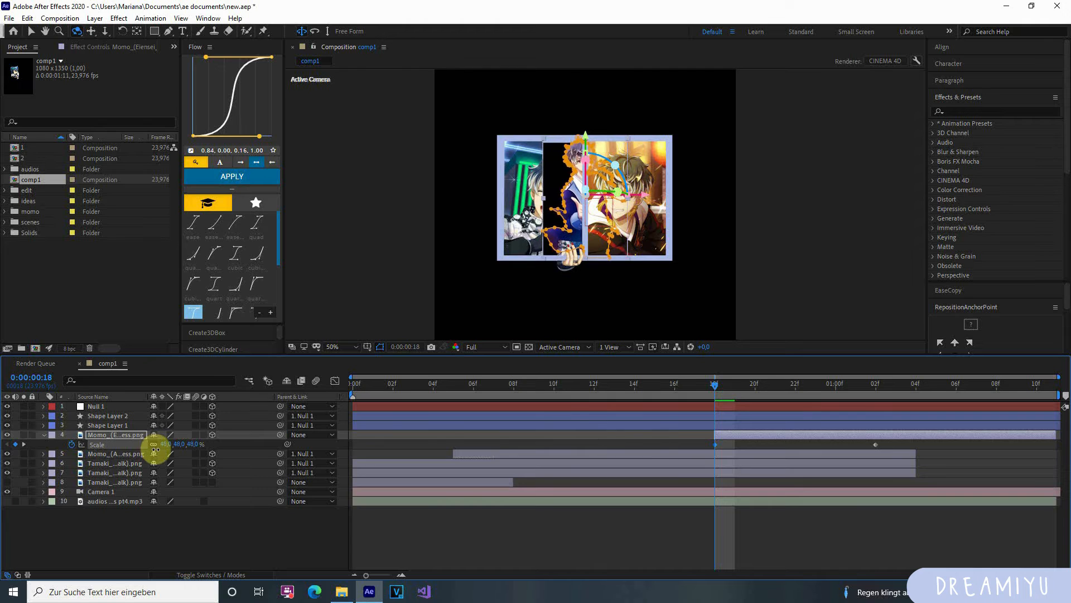
pyautogui.moveTo(729, 380); pyautogui.dragTo(713, 434)
pyautogui.moveTo(707, 441); pyautogui.dragTo(883, 445)
pyautogui.press('F9')
# Step: Add X Rotation keyframes to Null 1 at frames 16 and 23
pyautogui.click(735, 407)
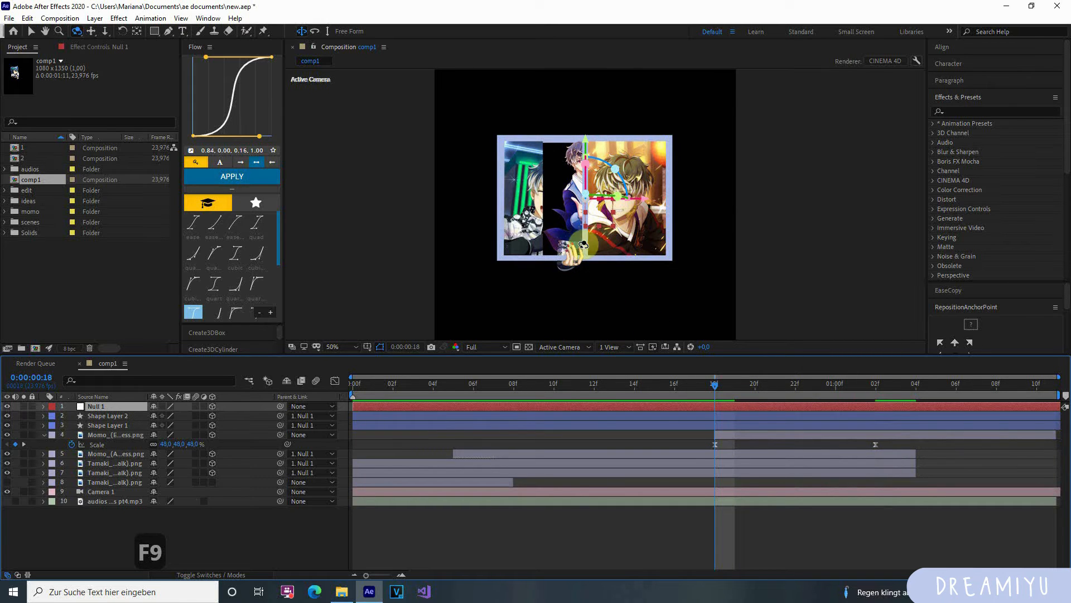
pyautogui.press('r')
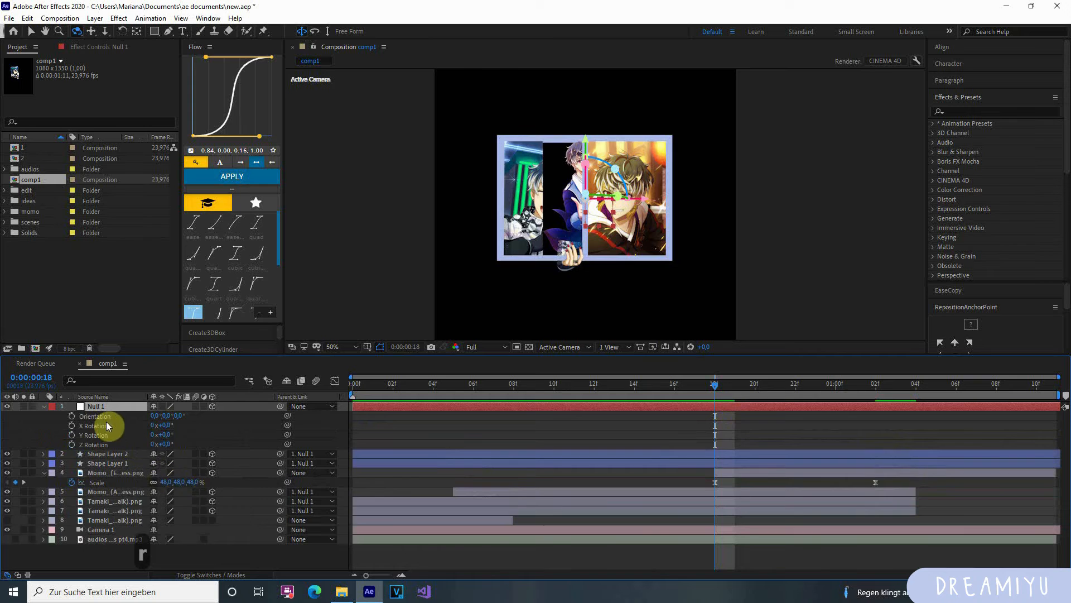
pyautogui.press('v')
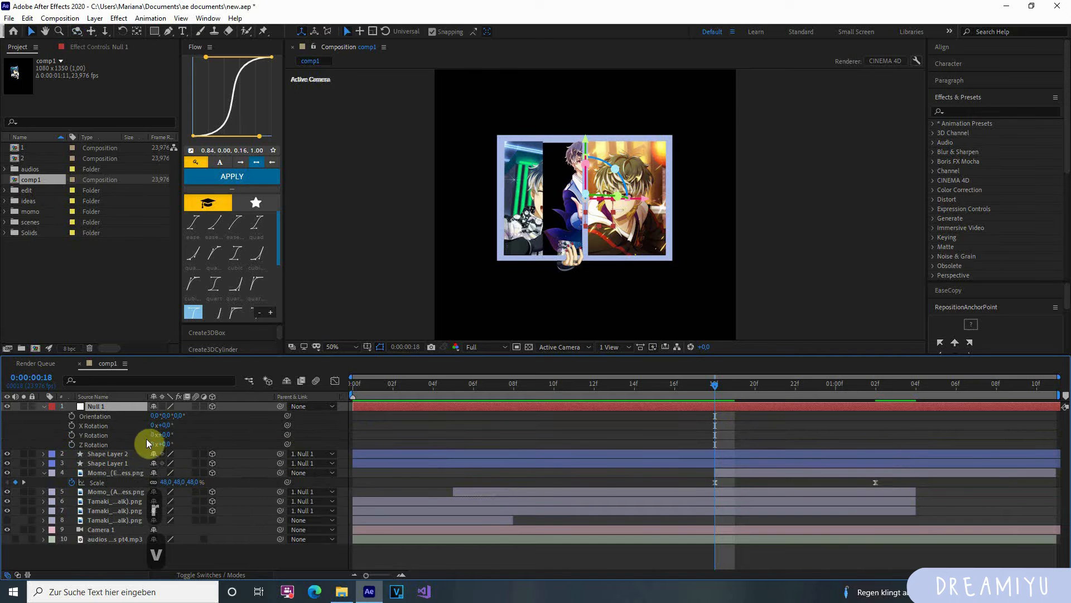
pyautogui.click(73, 426)
pyautogui.moveTo(751, 386); pyautogui.dragTo(815, 401)
pyautogui.click(16, 425)
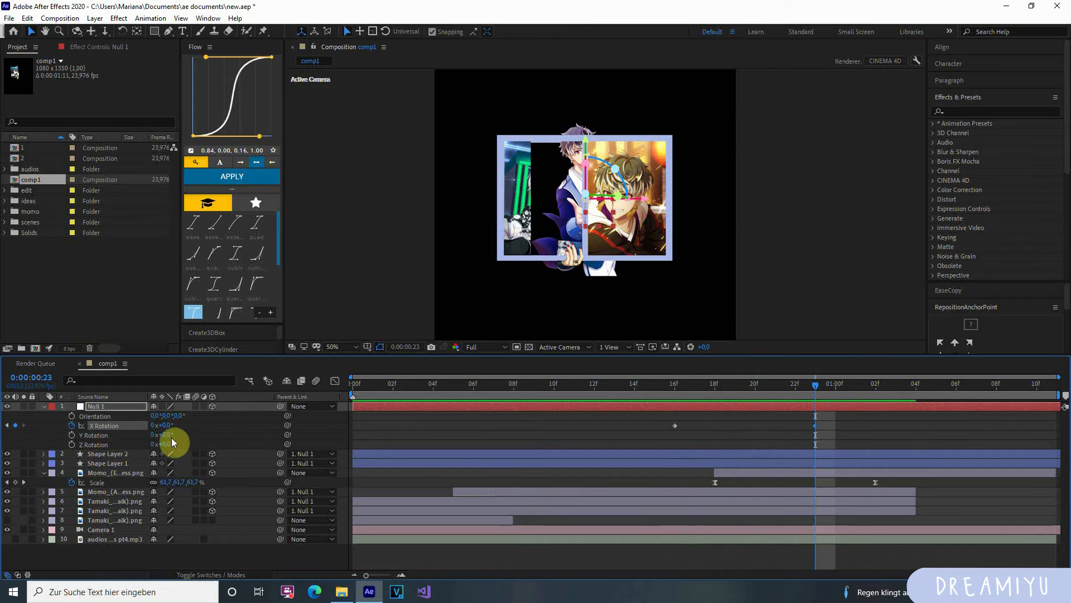
# Step: Set Null 1's X Rotation at frame 23 to 97°
pyautogui.moveTo(166, 425); pyautogui.dragTo(226, 431)
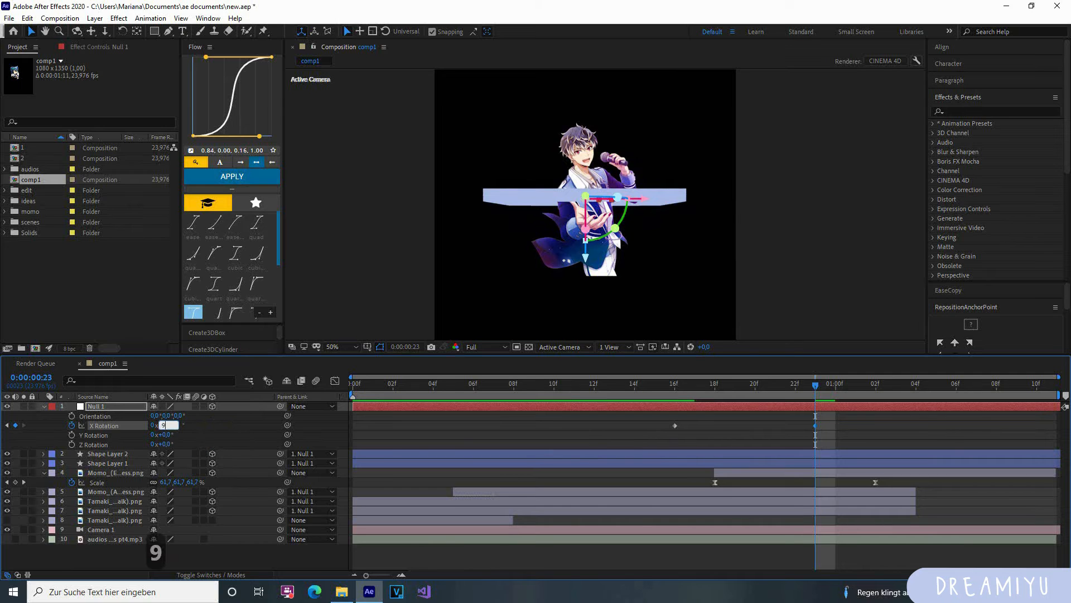
pyautogui.write('0')
pyautogui.press('Return')
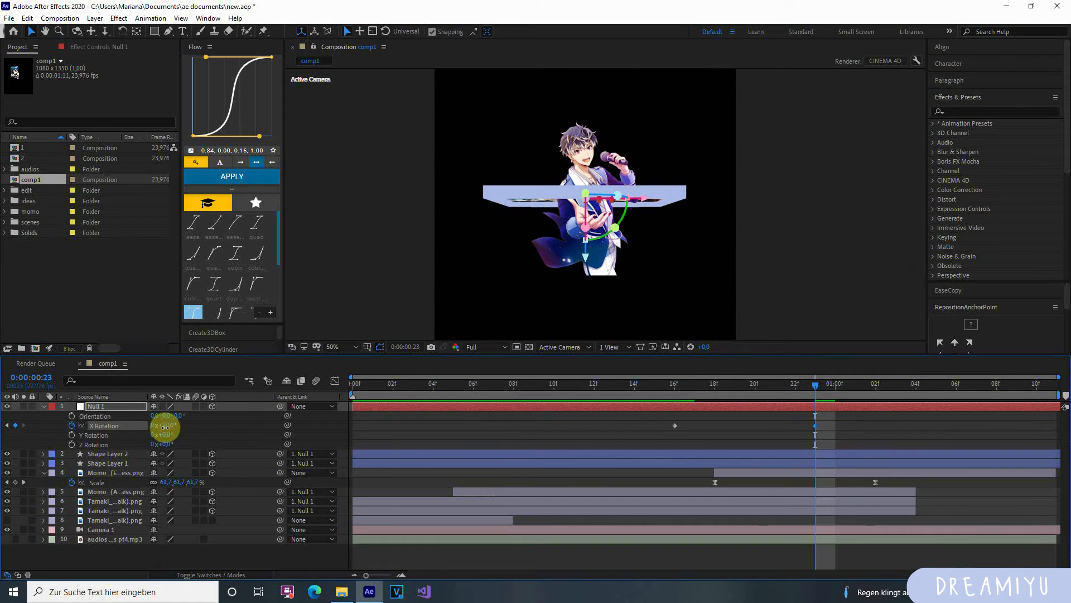
pyautogui.moveTo(165, 427); pyautogui.dragTo(170, 427)
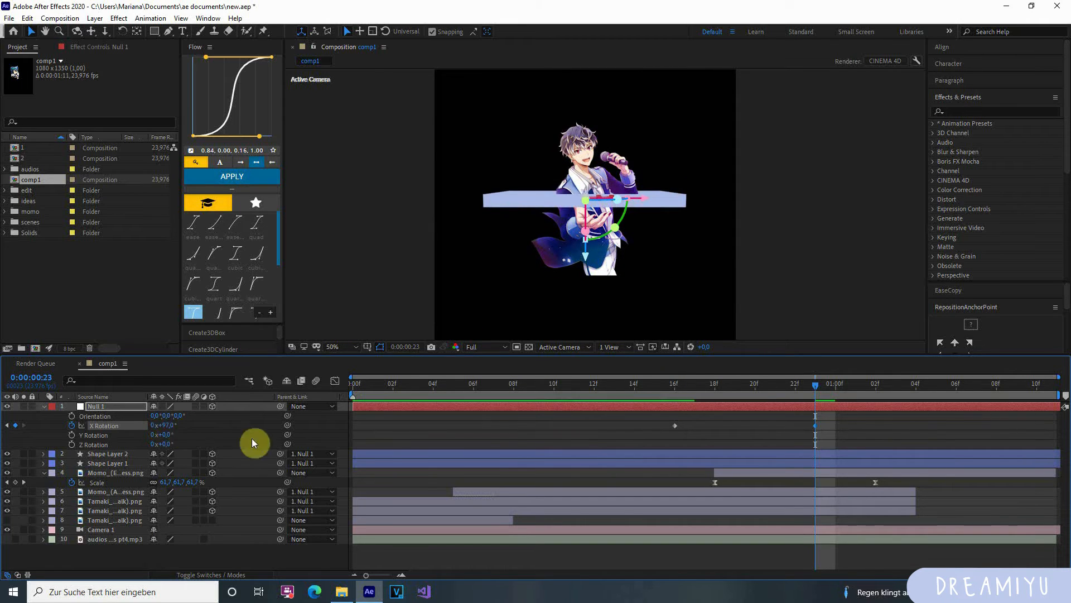
# Step: Try removing Null 1's X Rotation keyframes, and undo the removal
pyautogui.moveTo(815, 395); pyautogui.dragTo(894, 460)
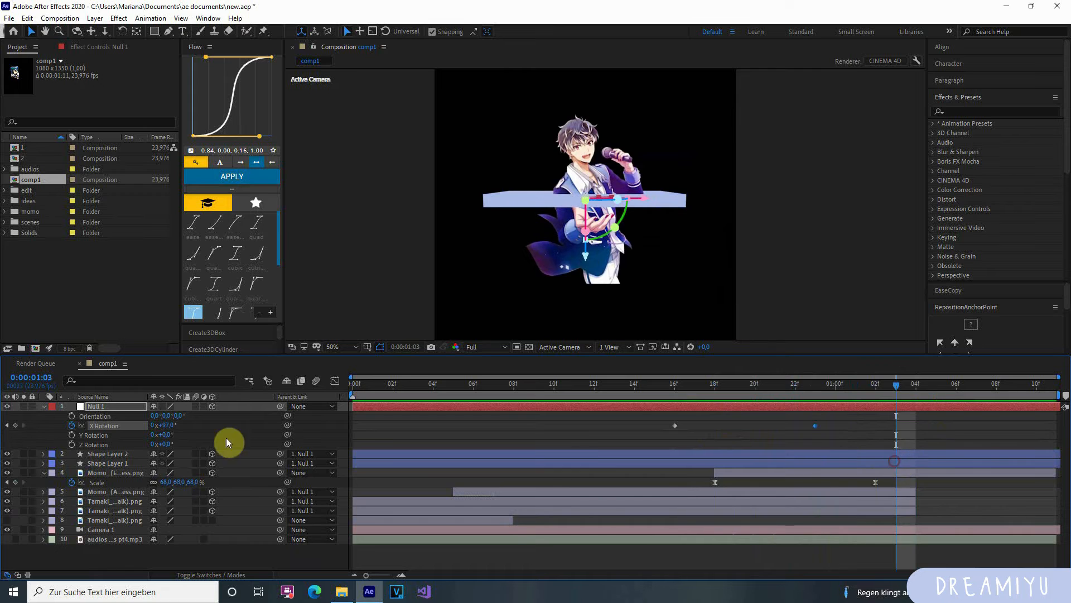
pyautogui.moveTo(844, 434); pyautogui.dragTo(873, 414)
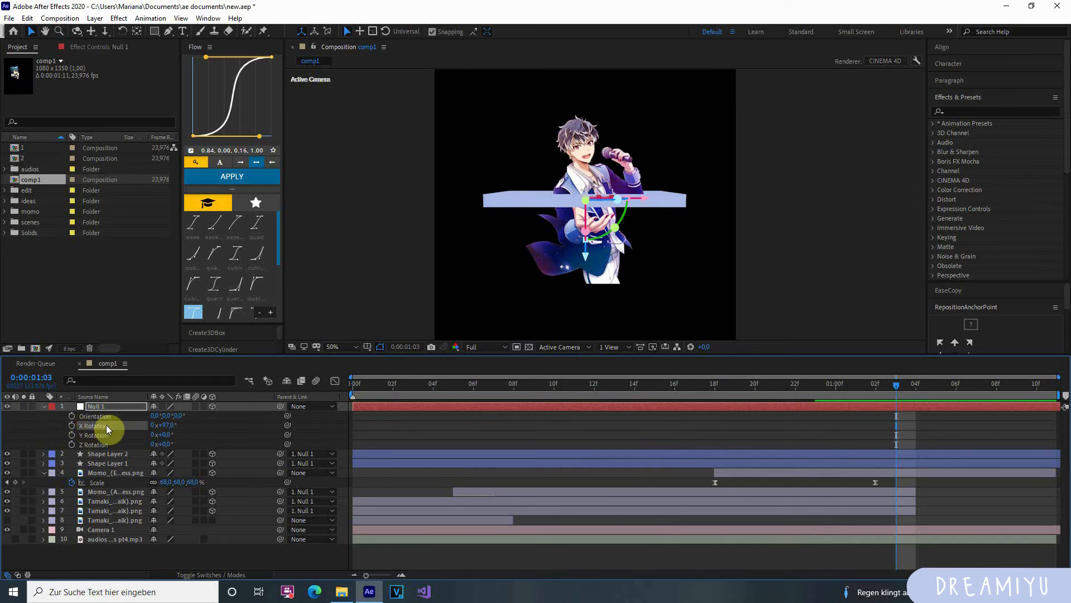
pyautogui.hotkey('ctrl', 'z')
# Step: Set Null 1's X Rotation at frame 23 to 115°, and move that keyframe to 0:00:01:02
pyautogui.moveTo(837, 386); pyautogui.dragTo(812, 415)
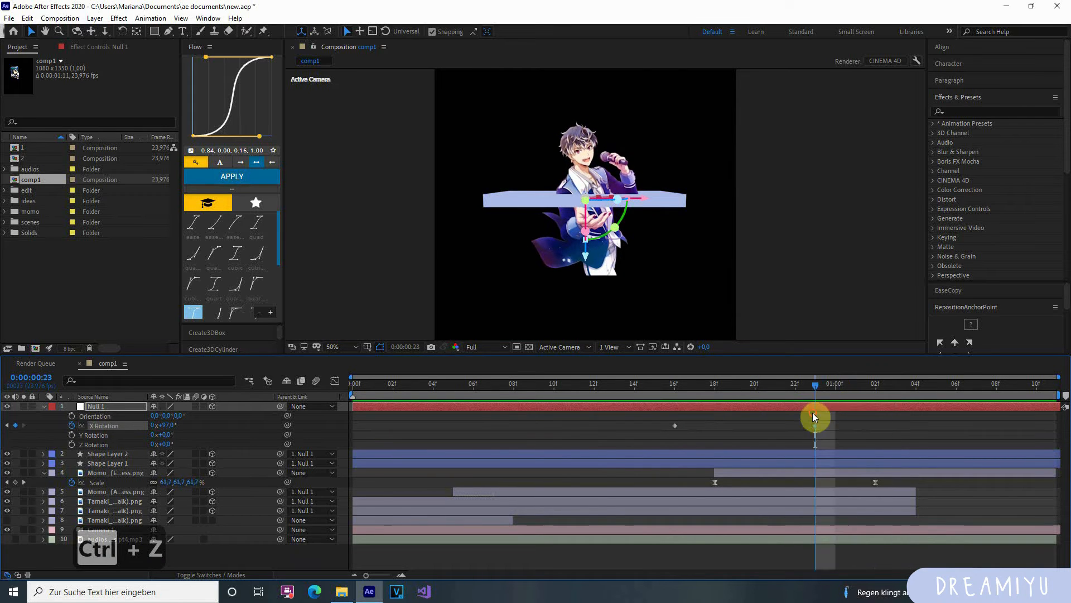
pyautogui.moveTo(180, 429)
pyautogui.mouseDown()
pyautogui.moveTo(242, 430)
pyautogui.moveTo(189, 435)
pyautogui.mouseUp()
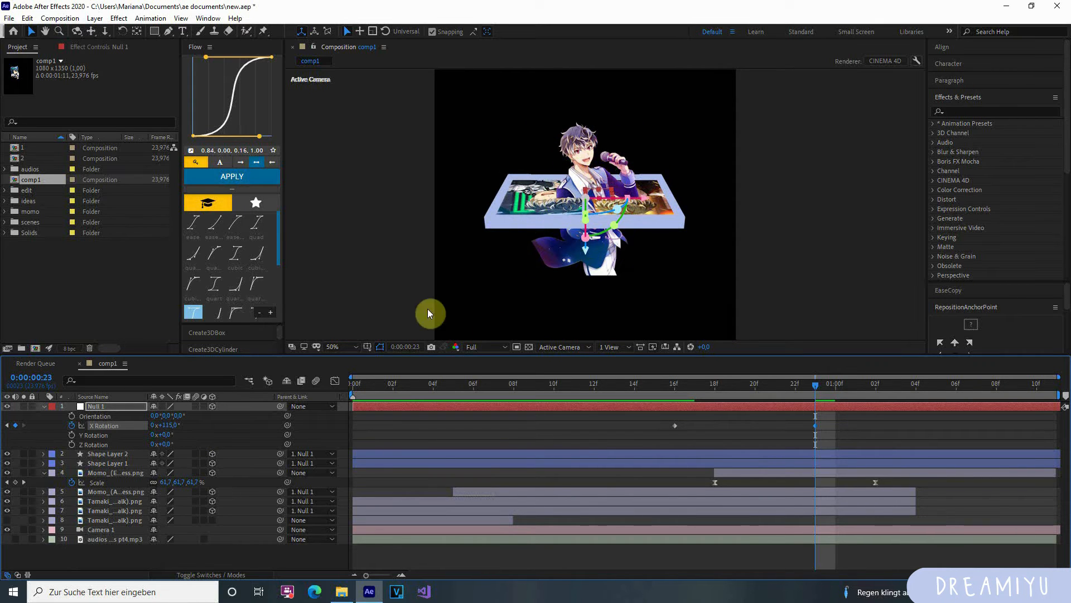
pyautogui.moveTo(815, 382); pyautogui.dragTo(874, 440)
pyautogui.click(813, 425)
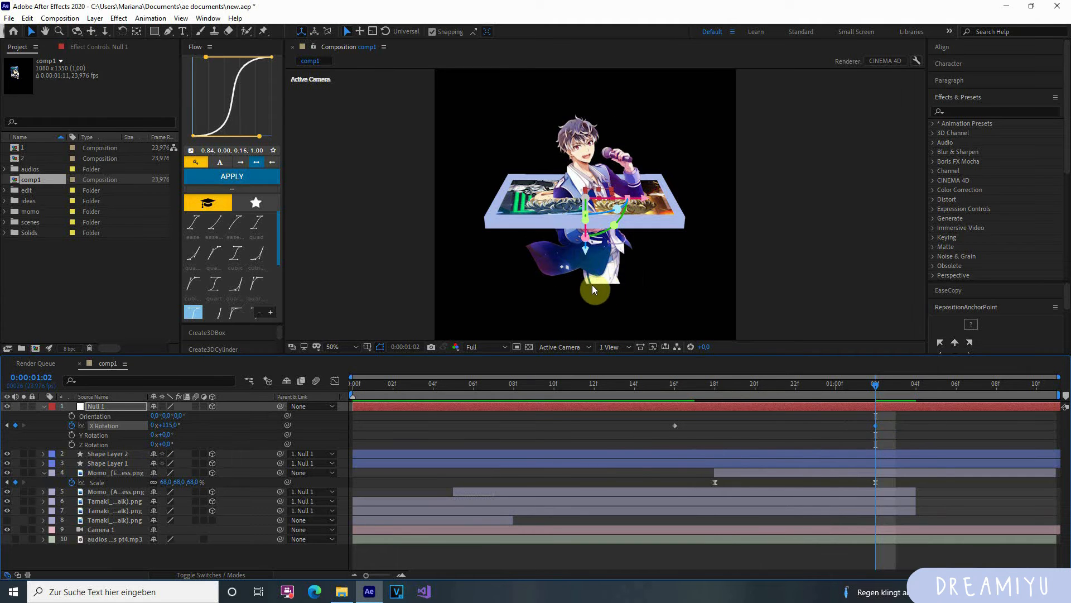
# Step: Keyframe Null 1's Position at frame 17 and 0:00:01:02, setting Y to 832 at 0:00:01:02, and preview the move
pyautogui.press('p')
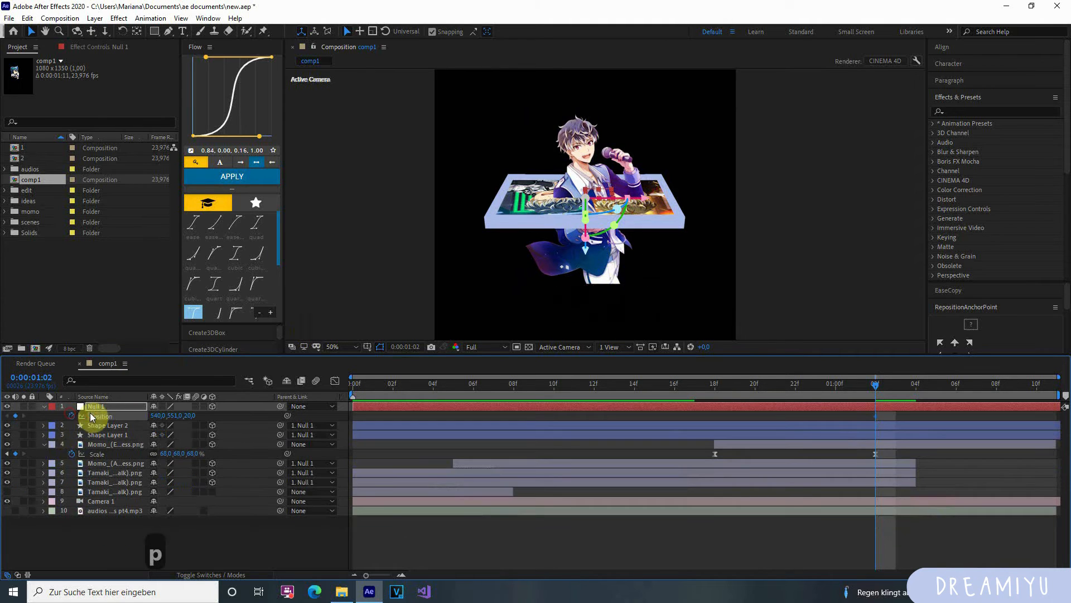
pyautogui.click(15, 415)
pyautogui.moveTo(176, 419); pyautogui.dragTo(308, 437)
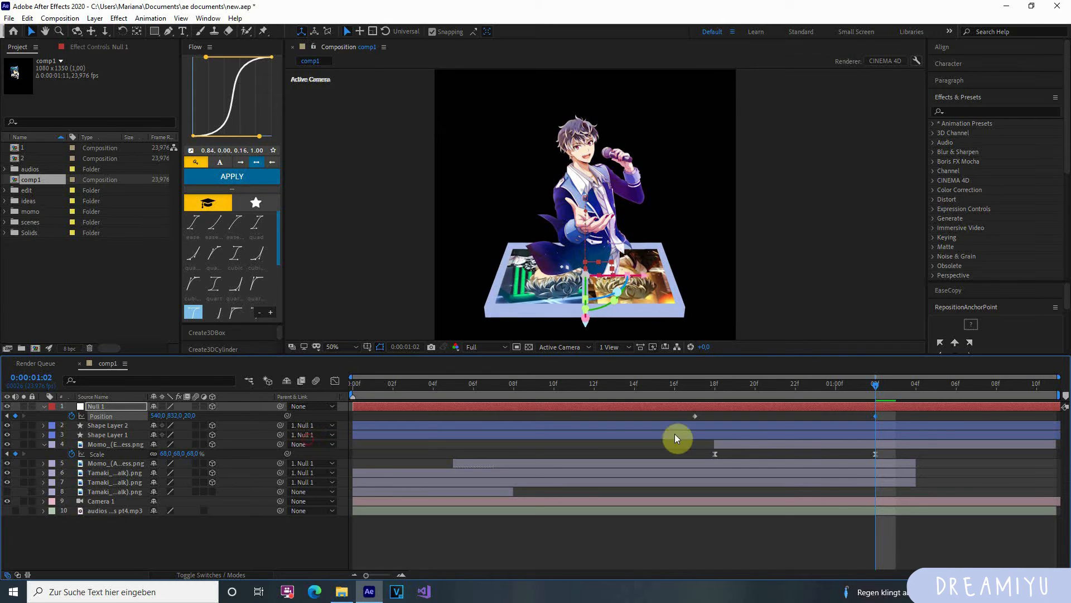
pyautogui.moveTo(869, 392); pyautogui.dragTo(688, 400)
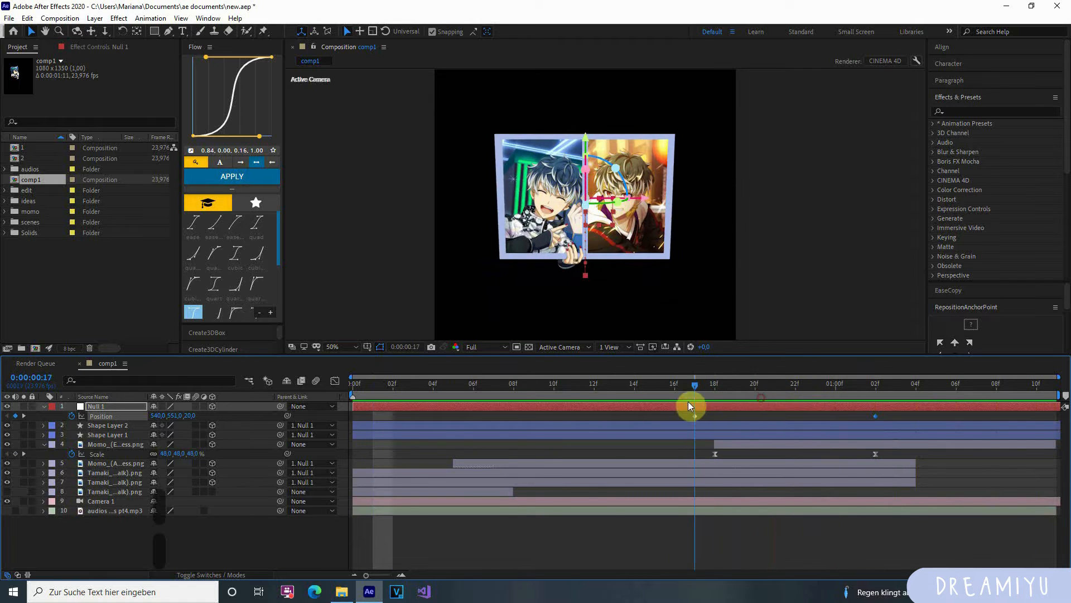
pyautogui.press('space')
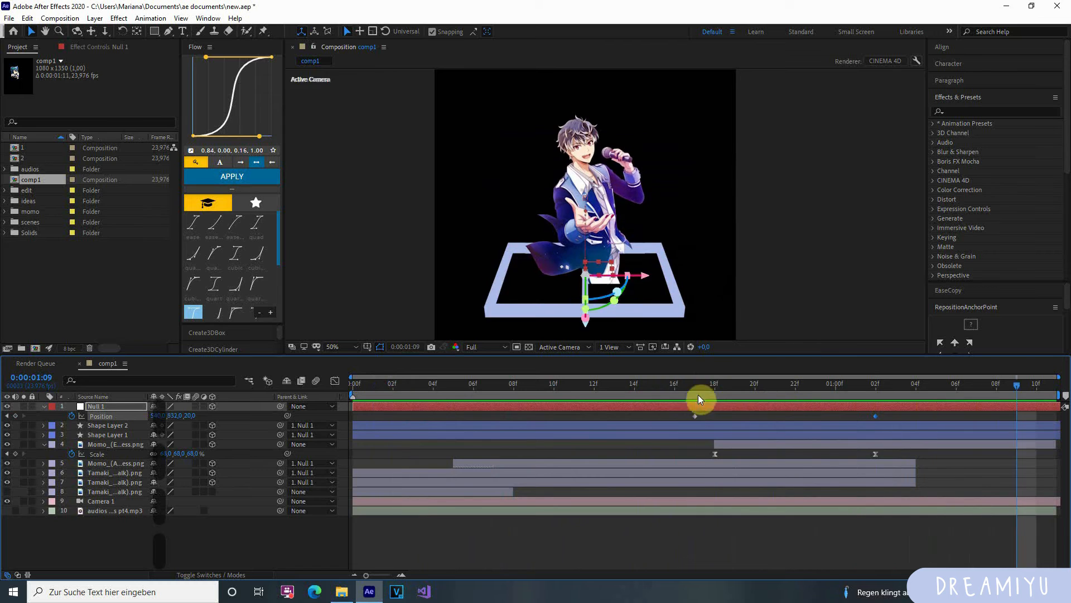
pyautogui.press('space')
pyautogui.press('space')
pyautogui.press('space')
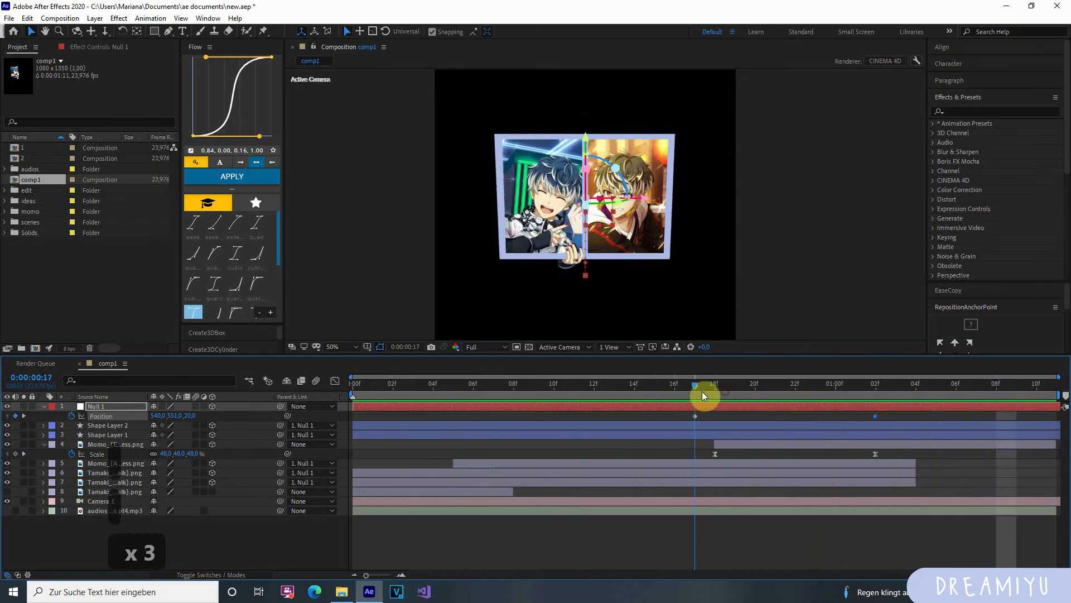
# Step: Set the layer 4 cutout's Scale to 42% at frame 18, and keyframe its Y Position at 566 there and 521 at 0:00:01:02
pyautogui.moveTo(837, 413); pyautogui.dragTo(716, 453)
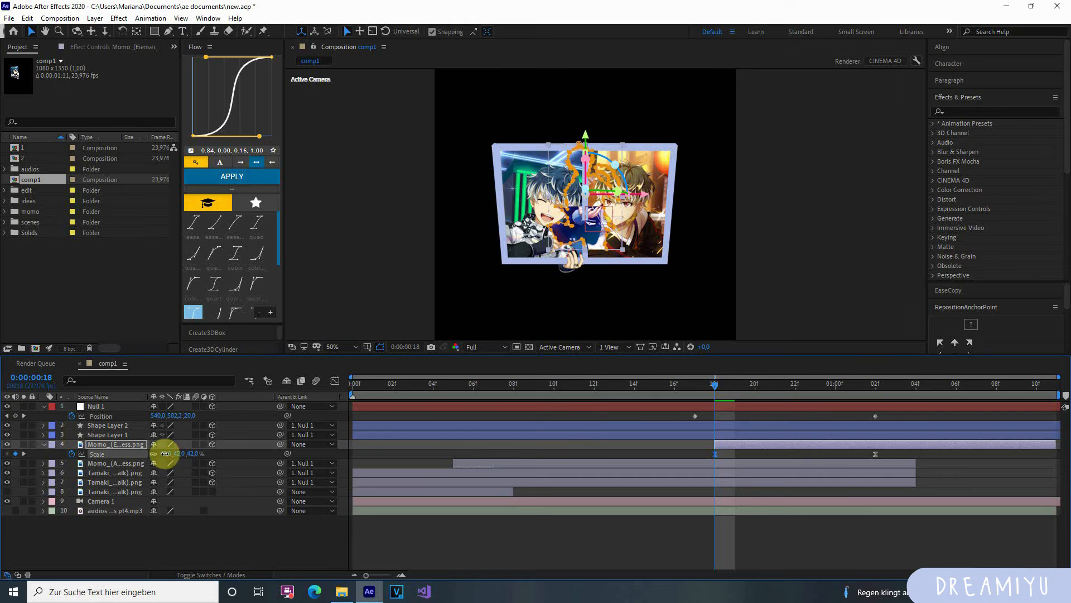
pyautogui.press('p')
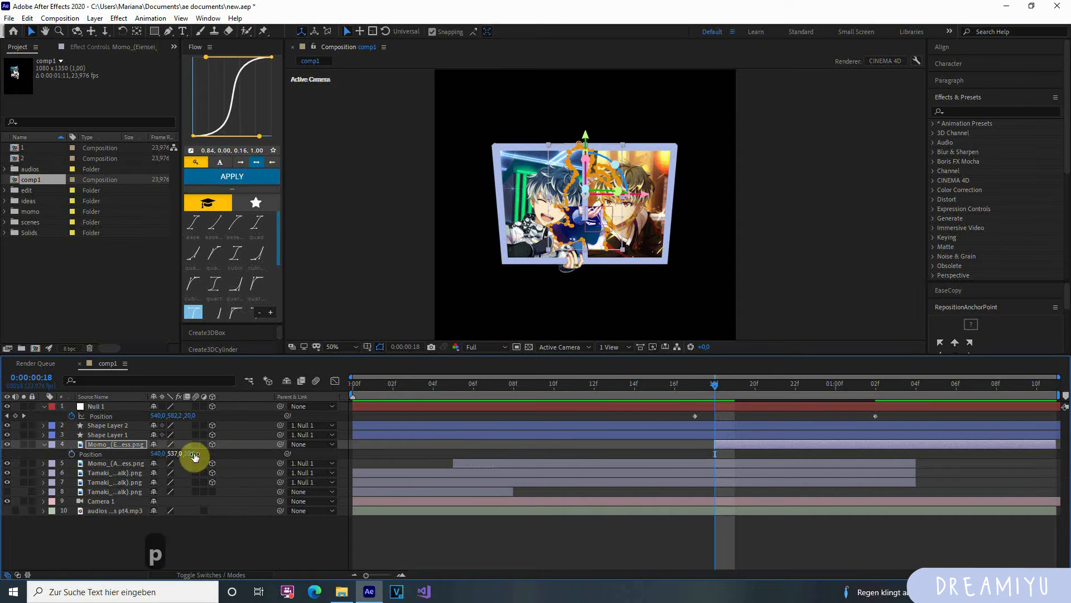
pyautogui.moveTo(171, 453); pyautogui.dragTo(190, 456)
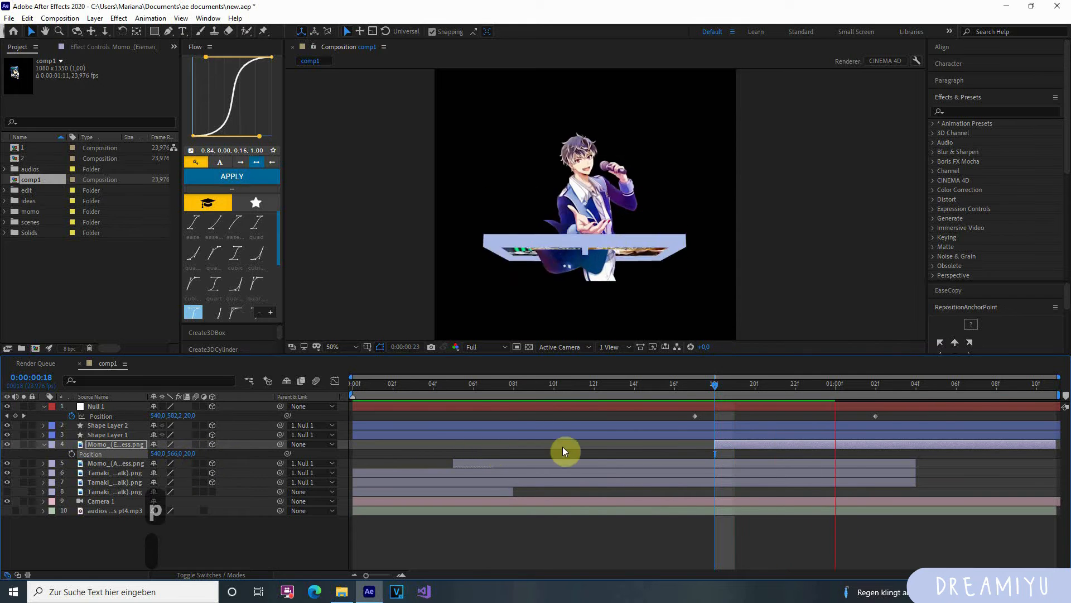
pyautogui.press('space')
pyautogui.click(714, 386)
pyautogui.moveTo(714, 393); pyautogui.dragTo(711, 463)
pyautogui.click(71, 454)
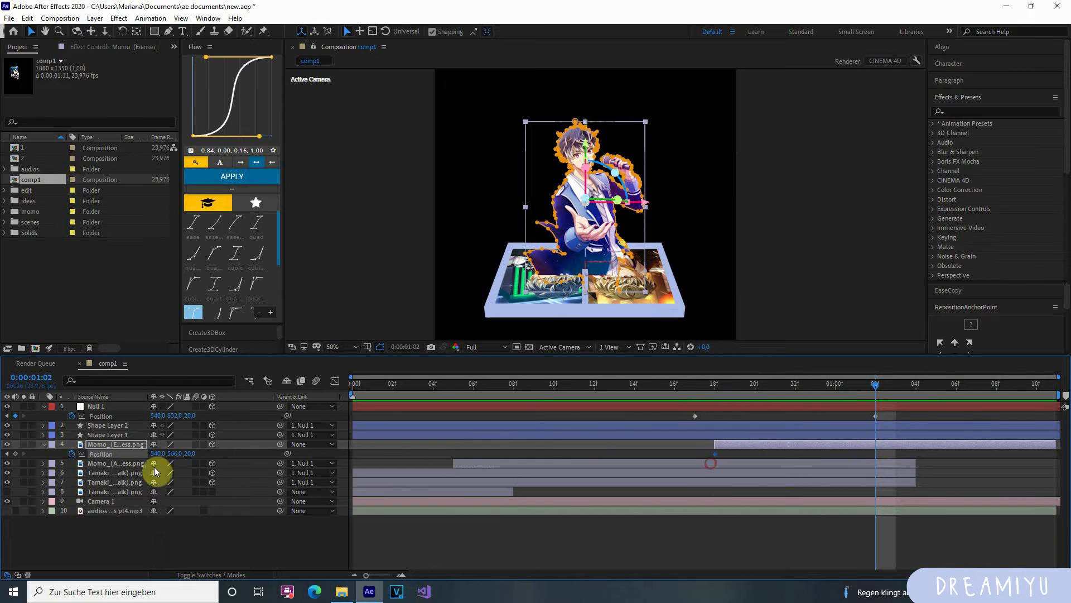
pyautogui.click(16, 453)
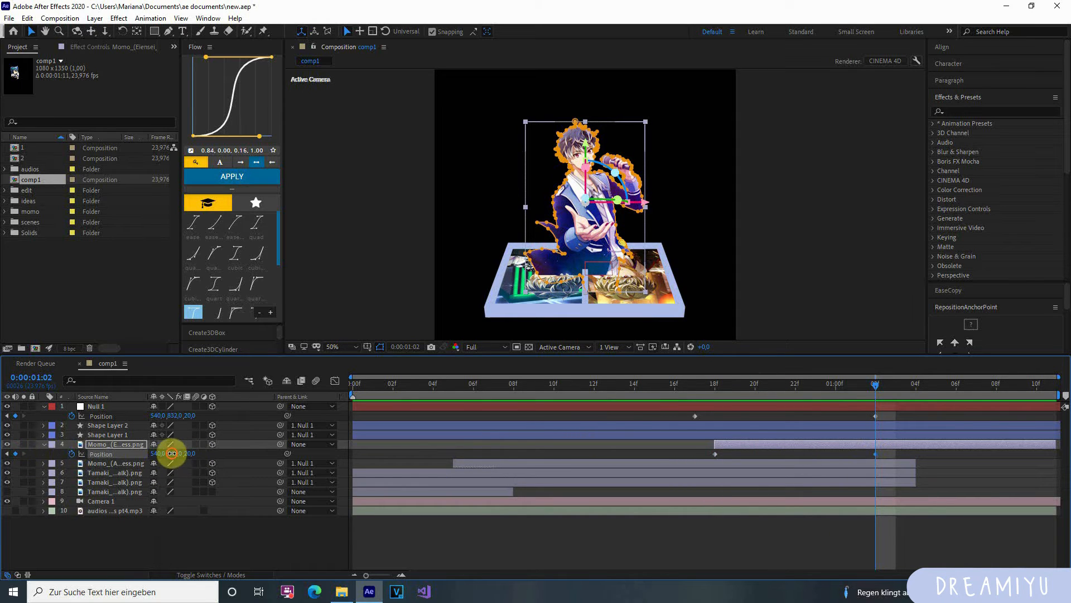
pyautogui.moveTo(172, 453); pyautogui.dragTo(141, 454)
# Step: Inspect the cutout and tilted frame from Custom View 1, return to the Active Camera view, and play the animation
pyautogui.click(560, 347)
pyautogui.click(567, 464)
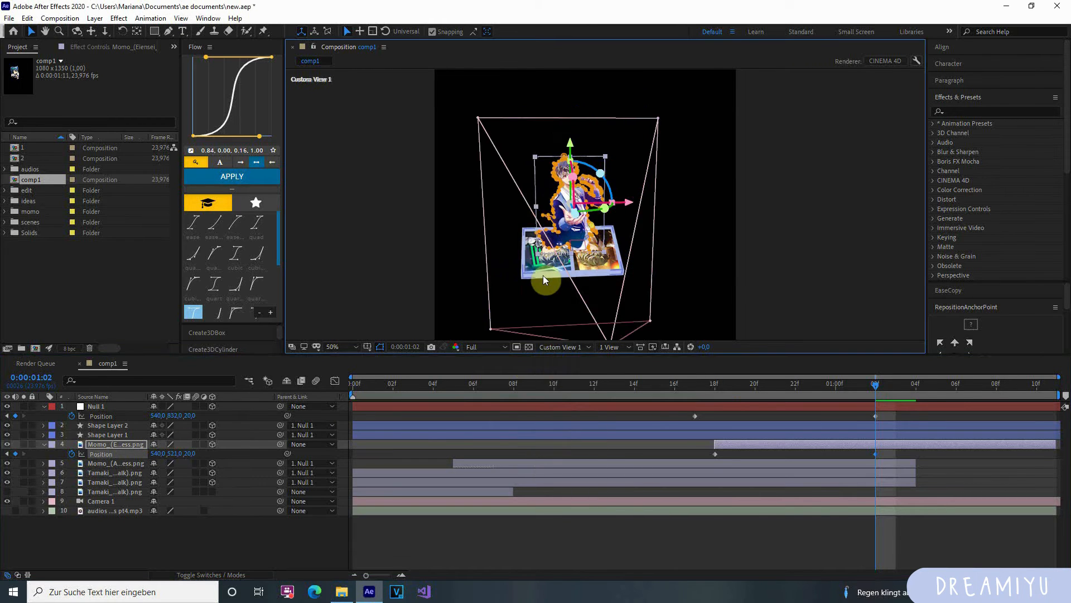
pyautogui.press('c')
pyautogui.moveTo(461, 271)
pyautogui.mouseDown()
pyautogui.moveTo(506, 240)
pyautogui.moveTo(545, 246)
pyautogui.moveTo(539, 264)
pyautogui.moveTo(554, 258)
pyautogui.moveTo(461, 269)
pyautogui.mouseUp()
pyautogui.click(563, 349)
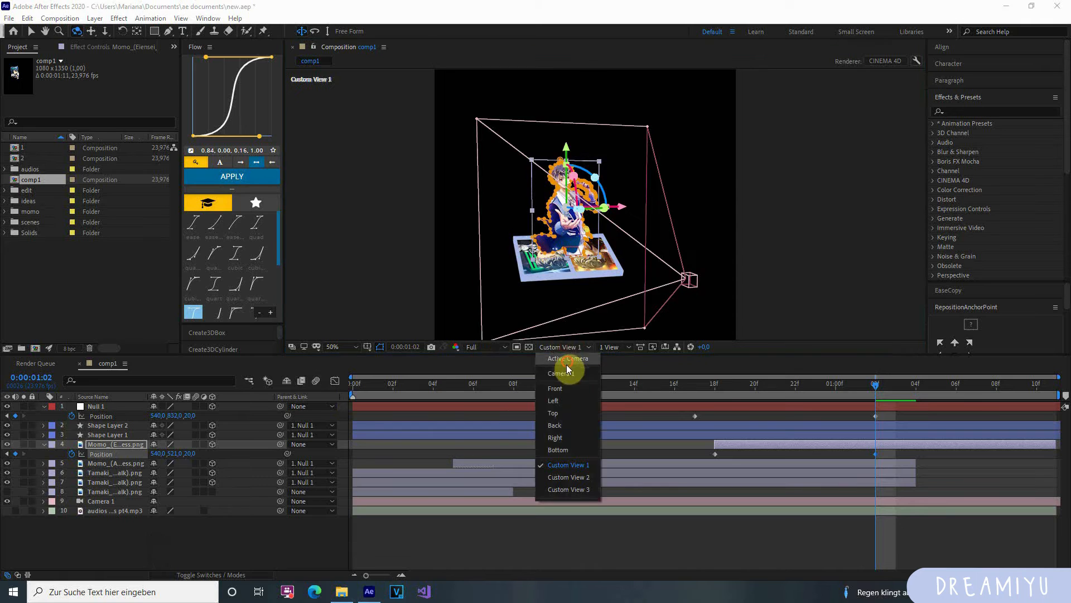
pyautogui.click(568, 381)
pyautogui.moveTo(870, 384); pyautogui.dragTo(909, 418)
pyautogui.press('space')
pyautogui.press('space')
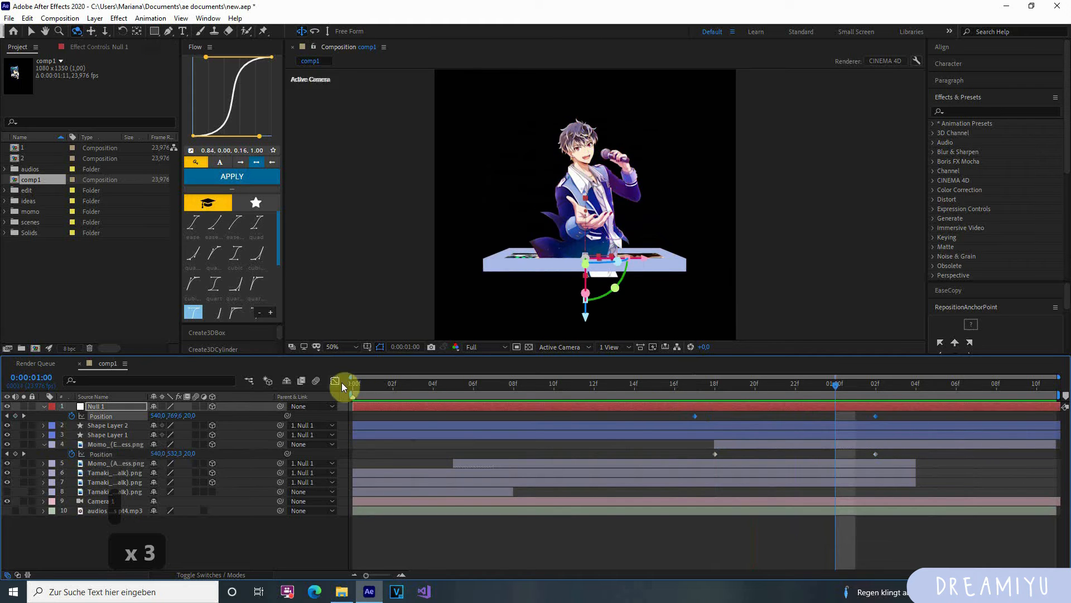
# Step: Separate Null 1's Position into X, Y and Z dimensions, and apply Easy Ease to the resulting keyframes
pyautogui.rightClick(123, 416)
pyautogui.click(168, 438)
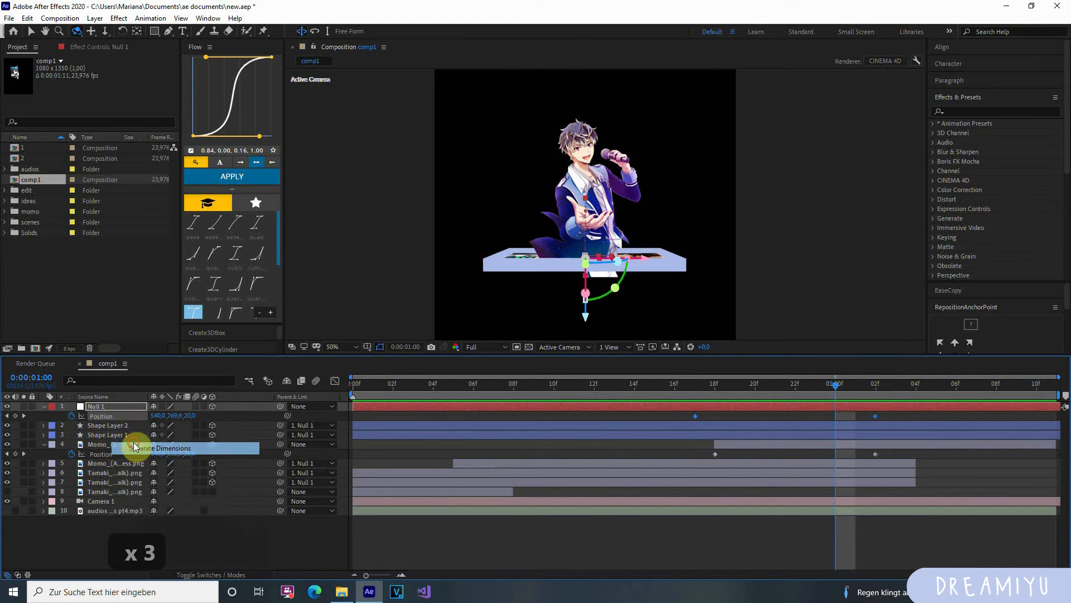
pyautogui.moveTo(666, 414); pyautogui.dragTo(917, 440)
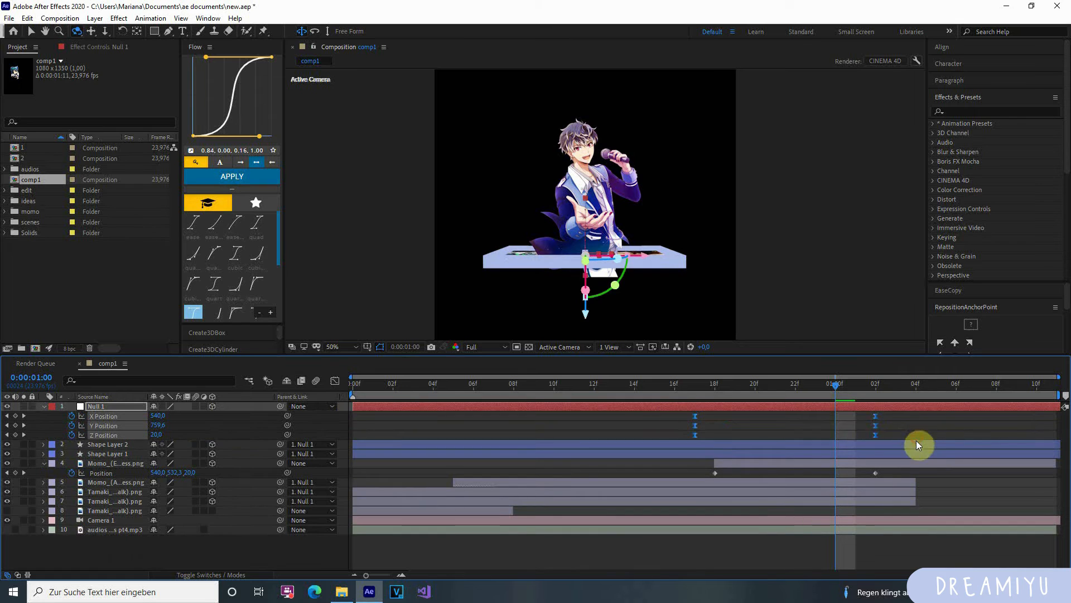
pyautogui.press('F9')
pyautogui.click(694, 384)
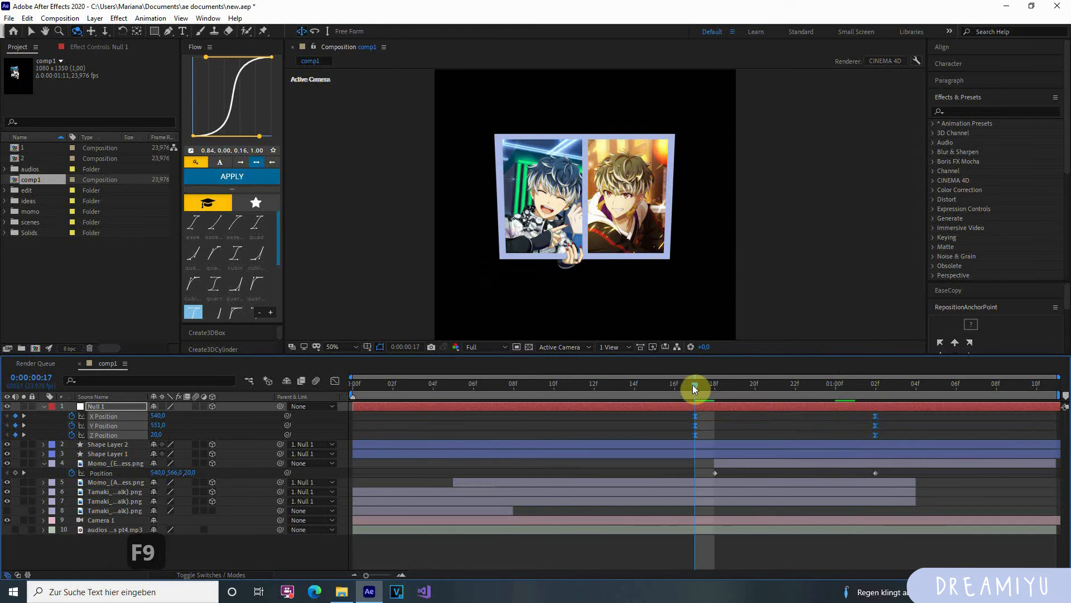
pyautogui.press('F9')
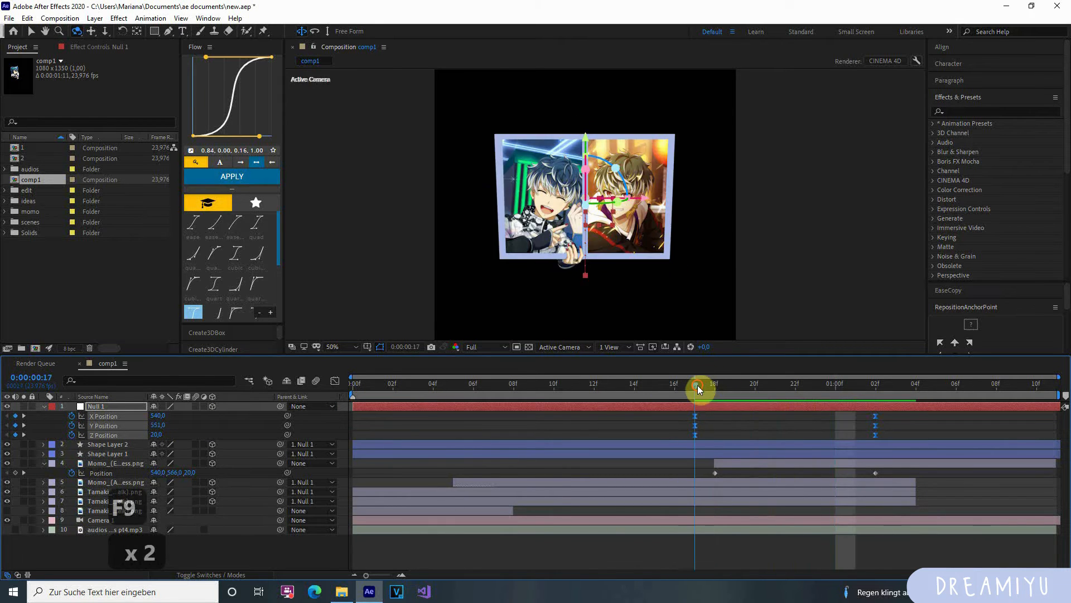
pyautogui.press('space')
pyautogui.moveTo(697, 389); pyautogui.dragTo(799, 406)
# Step: Reshape Null 1's Y Position curve in the Graph Editor into a steep S by lengthening both keyframes' ease handles
pyautogui.click(335, 381)
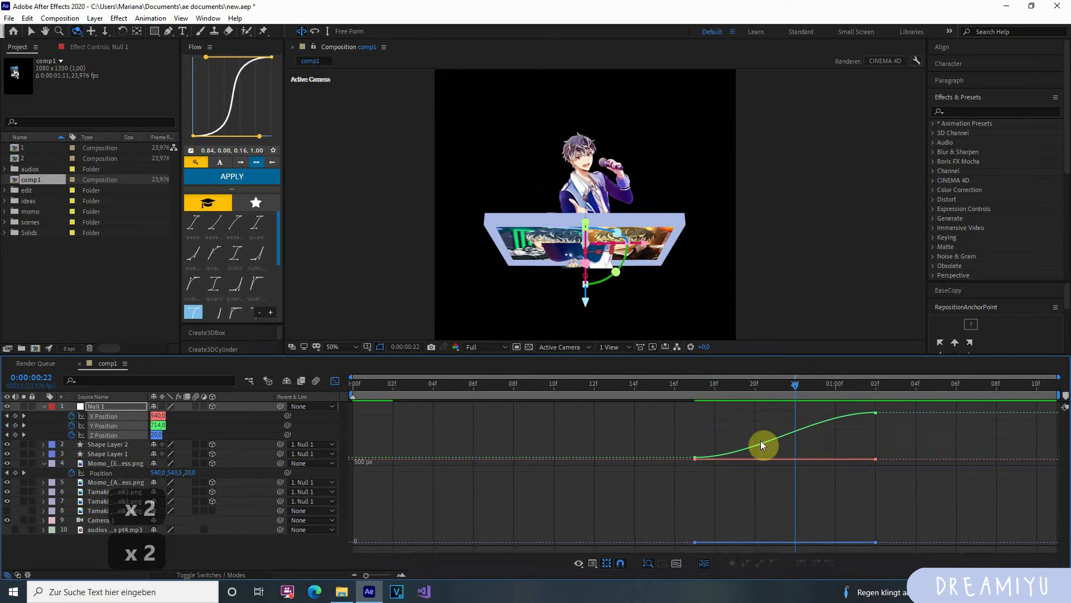
pyautogui.moveTo(684, 410); pyautogui.dragTo(995, 514)
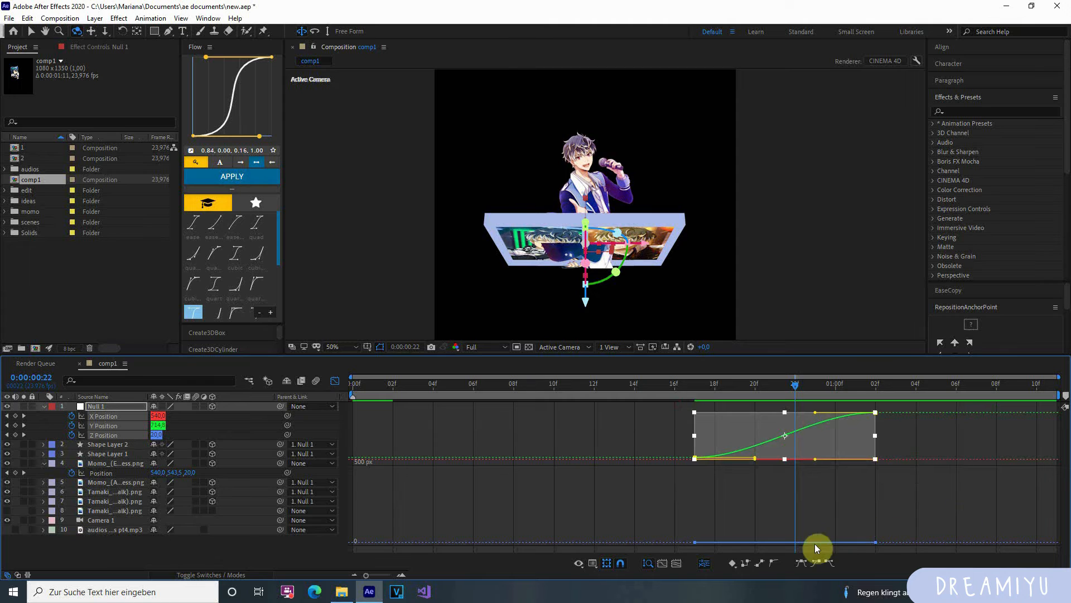
pyautogui.moveTo(777, 501); pyautogui.dragTo(658, 433)
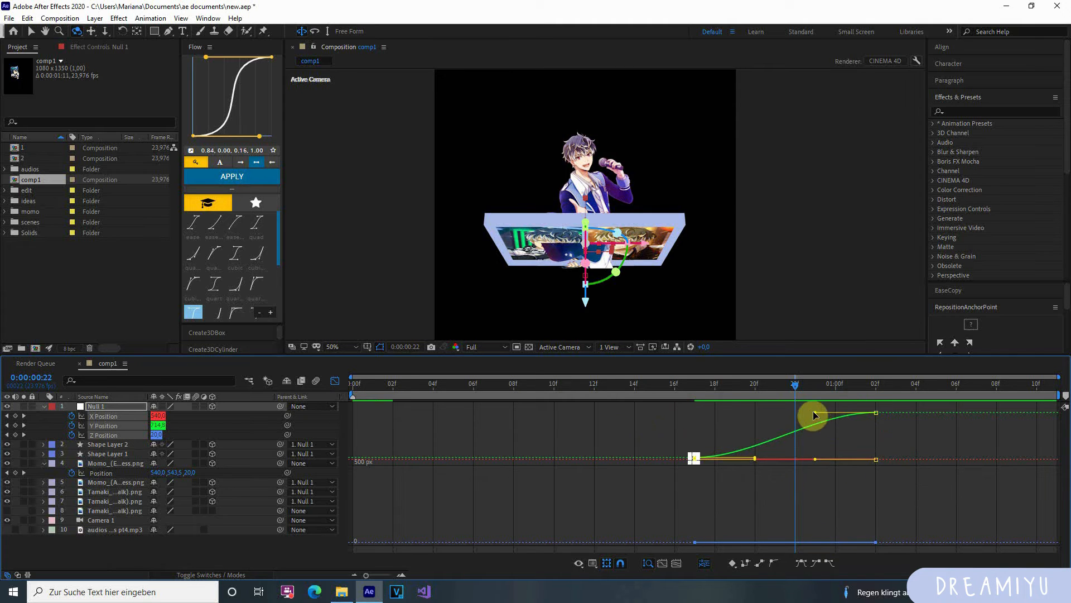
pyautogui.moveTo(815, 414); pyautogui.dragTo(747, 412)
pyautogui.moveTo(755, 458); pyautogui.dragTo(820, 460)
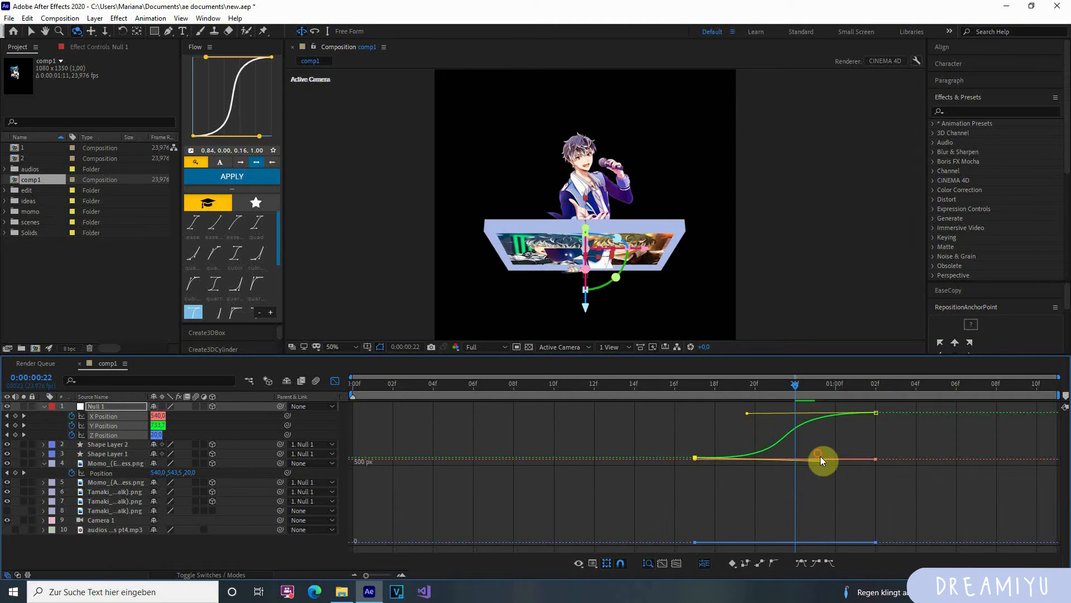
# Step: Play back the eased frame drop from frame 17 and from the start, and close the Graph Editor
pyautogui.moveTo(793, 397); pyautogui.dragTo(743, 404)
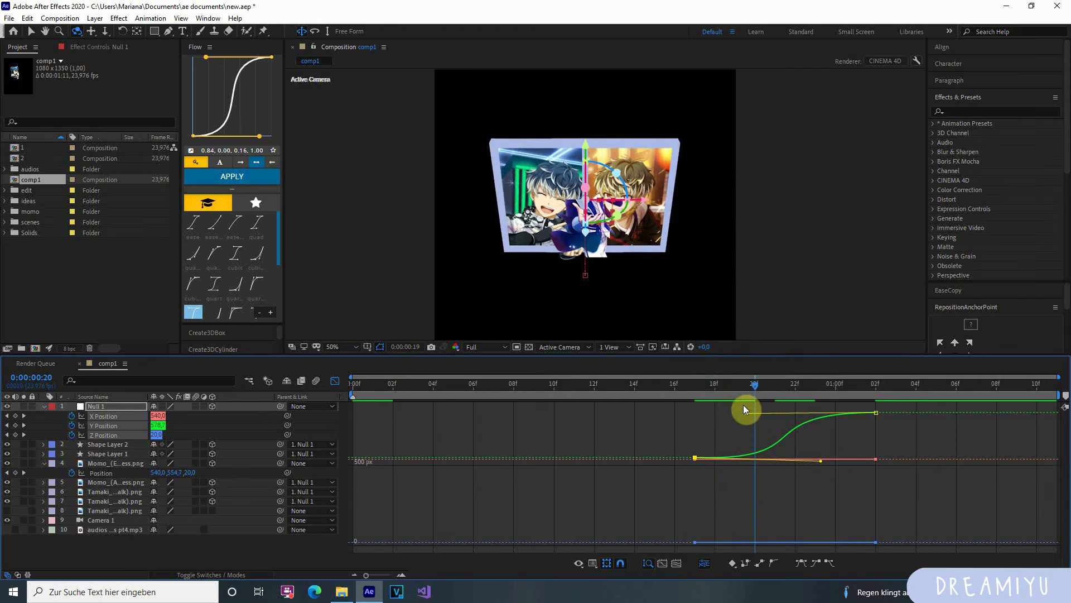
pyautogui.press('space')
pyautogui.press('space')
pyautogui.click(697, 384)
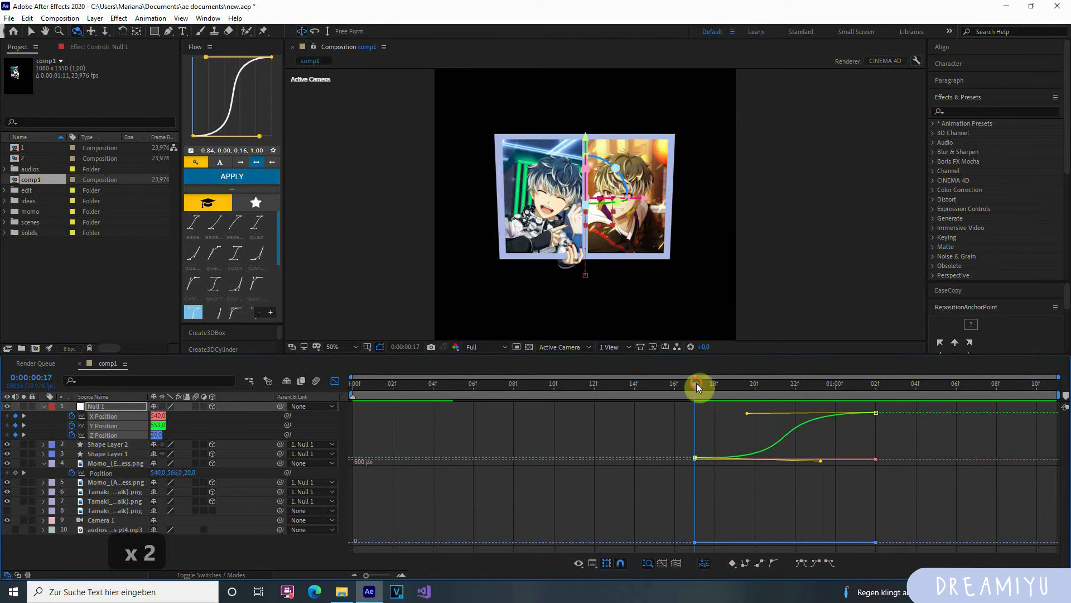
pyautogui.press('space')
pyautogui.press('space')
pyautogui.moveTo(741, 399); pyautogui.dragTo(392, 397)
pyautogui.press('space')
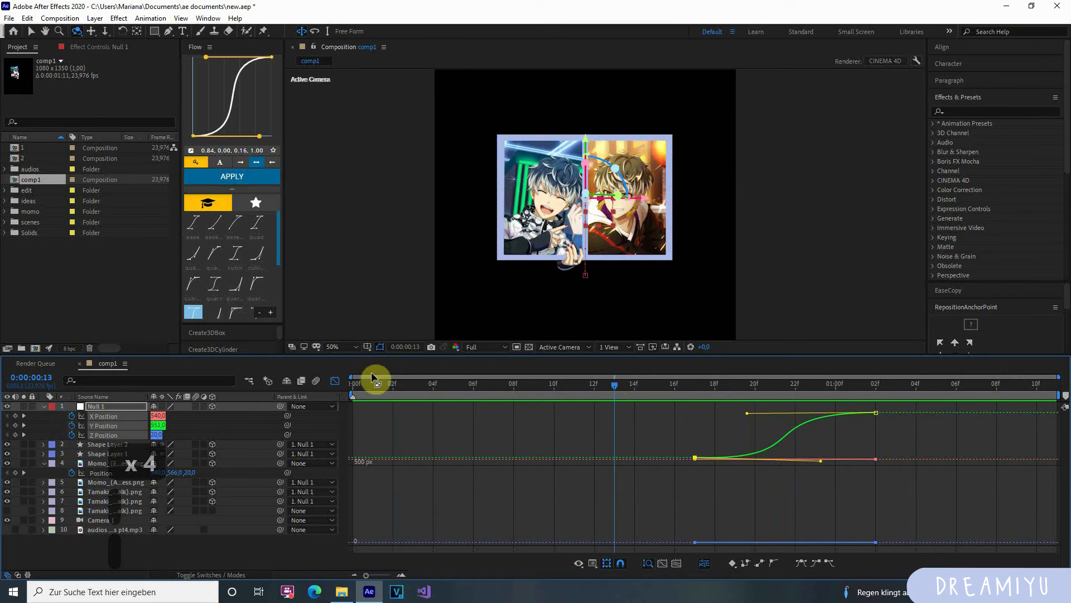
pyautogui.hotkey('shift', 'F3')
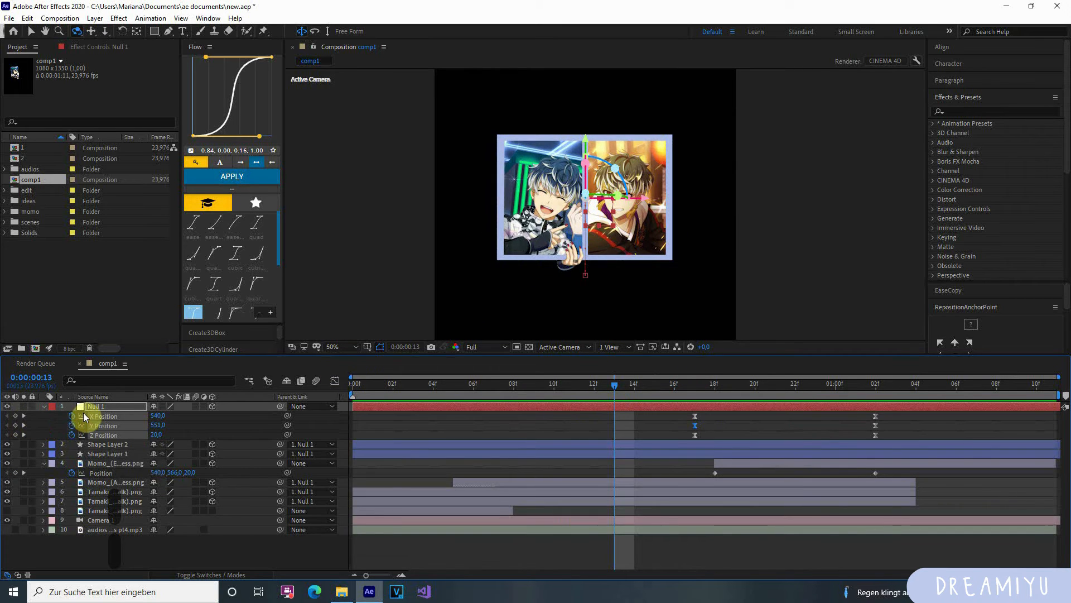
# Step: Add an X Rotation keyframe to Null 1 at frame 11, and tilt the frame slightly the opposite way at frame 16
pyautogui.press('r')
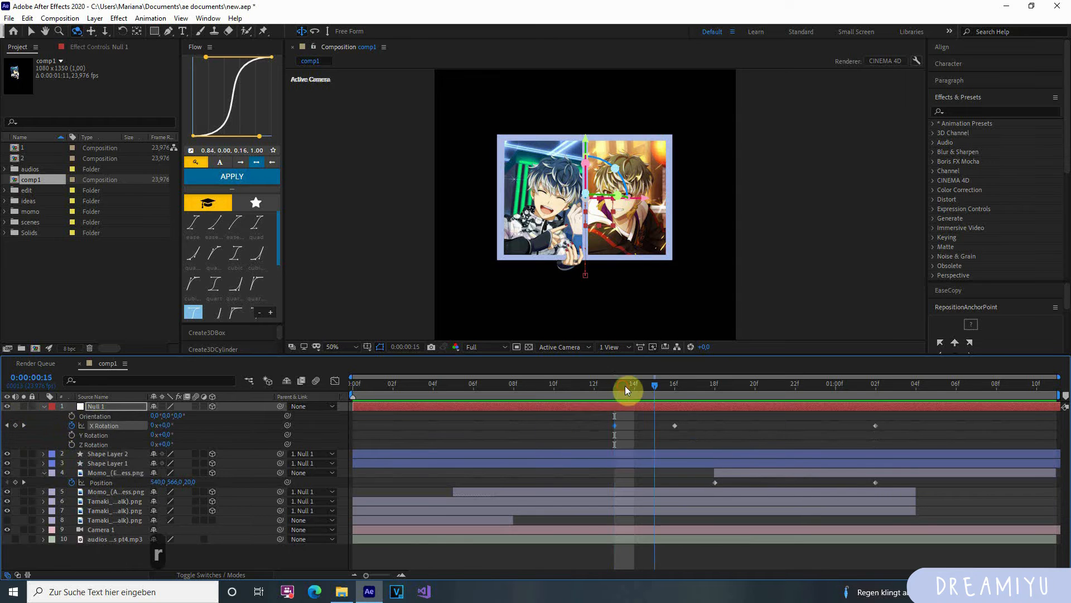
pyautogui.moveTo(697, 388); pyautogui.dragTo(673, 433)
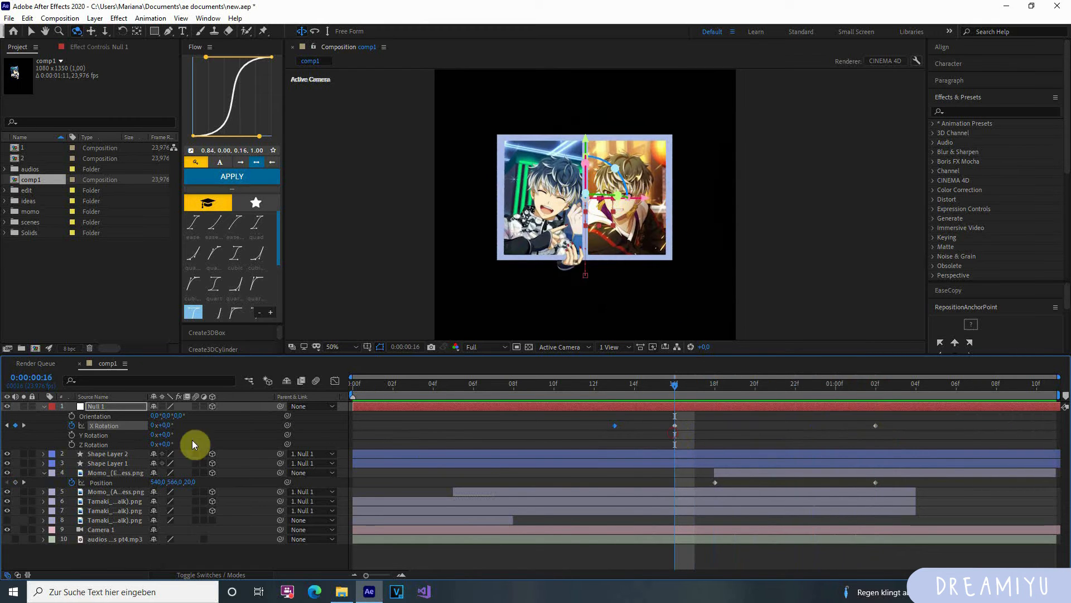
pyautogui.moveTo(167, 429); pyautogui.dragTo(155, 423)
pyautogui.moveTo(612, 426); pyautogui.dragTo(557, 436)
# Step: Apply Easy Ease to Null 1's three X Rotation keyframes, and preview the tilt
pyautogui.moveTo(660, 389); pyautogui.dragTo(895, 422)
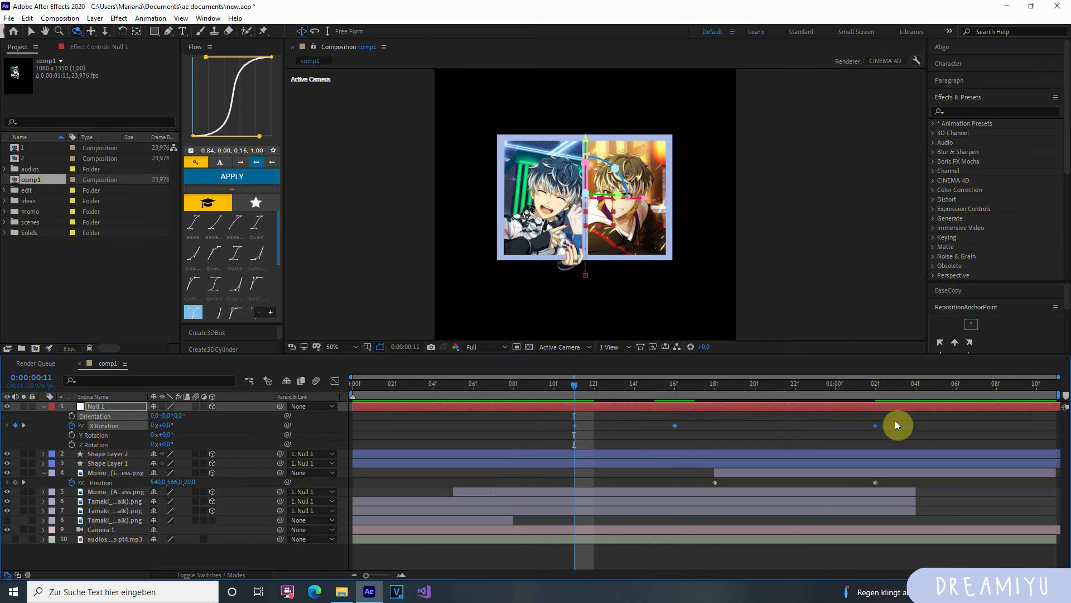
pyautogui.press('F9')
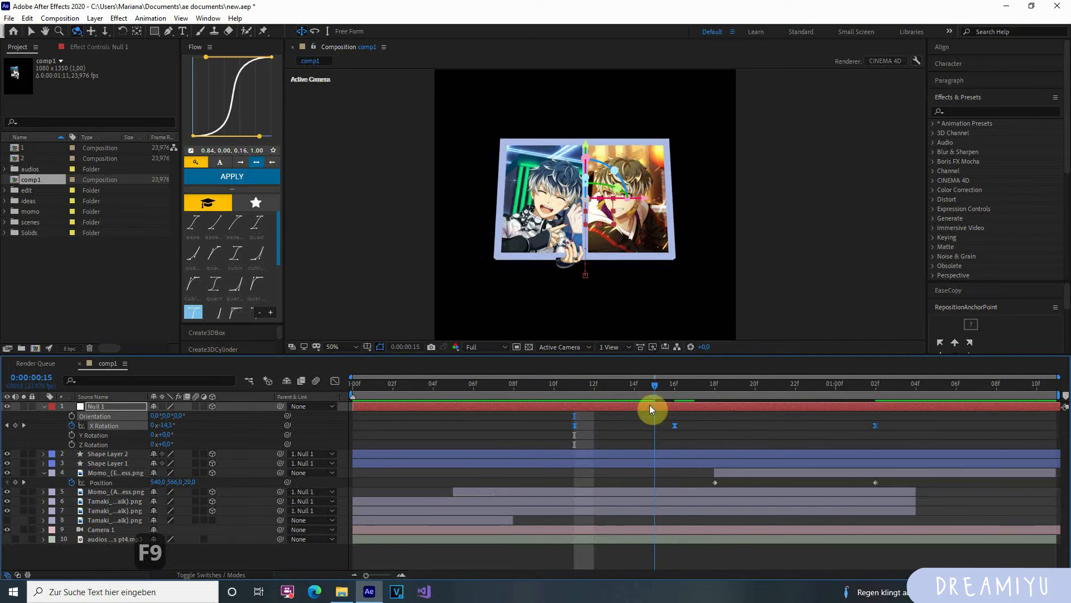
pyautogui.press('pageup')
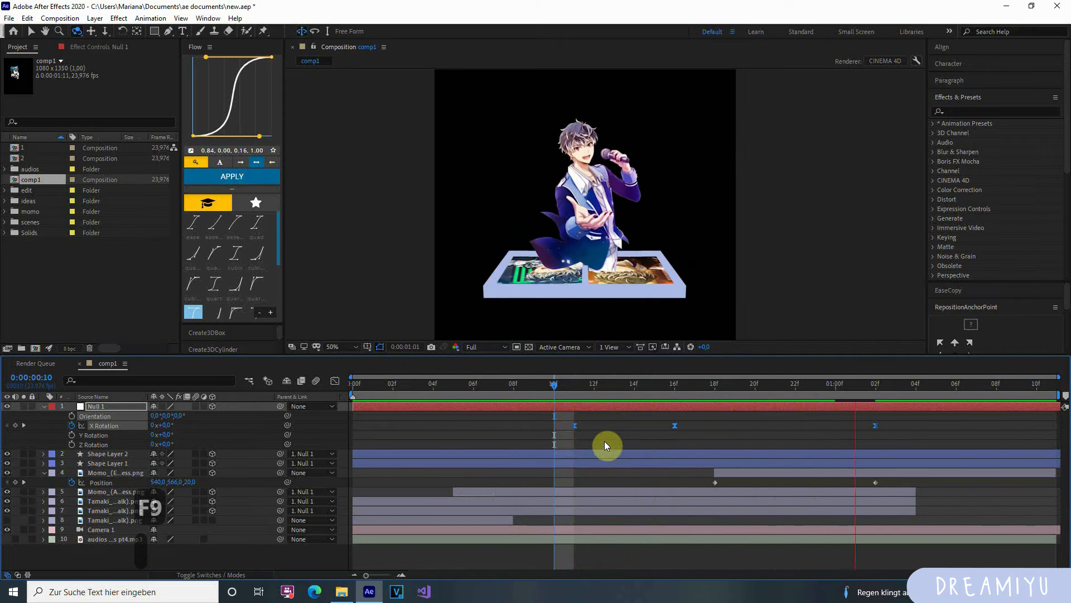
pyautogui.click(573, 385)
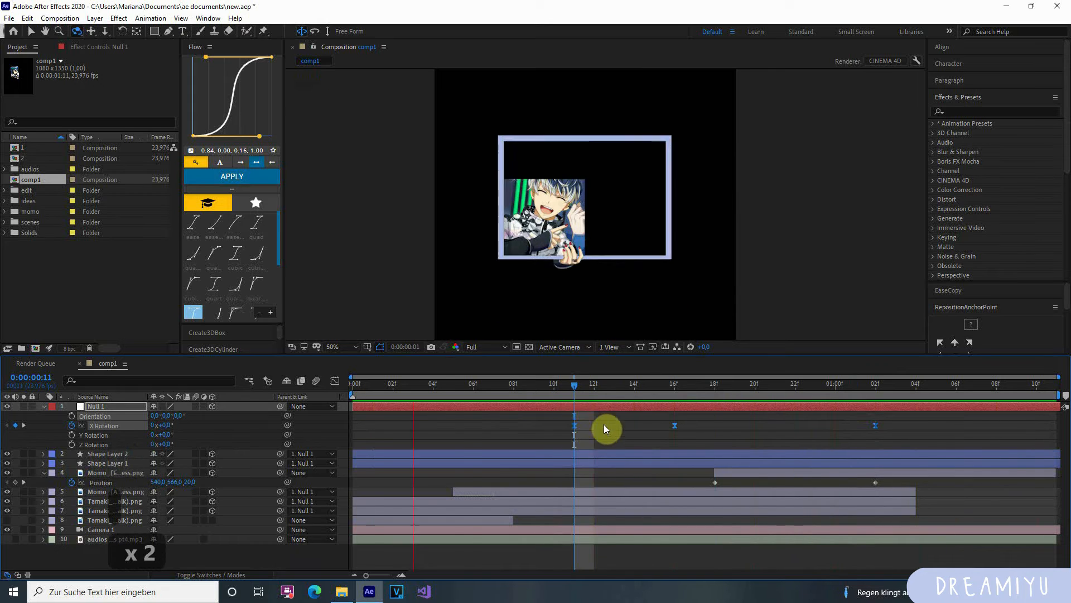
pyautogui.press('space')
# Step: Replay comp1 from the first frame several times to check the timing of the frame's tilt
pyautogui.moveTo(583, 386); pyautogui.dragTo(240, 414)
pyautogui.press('space')
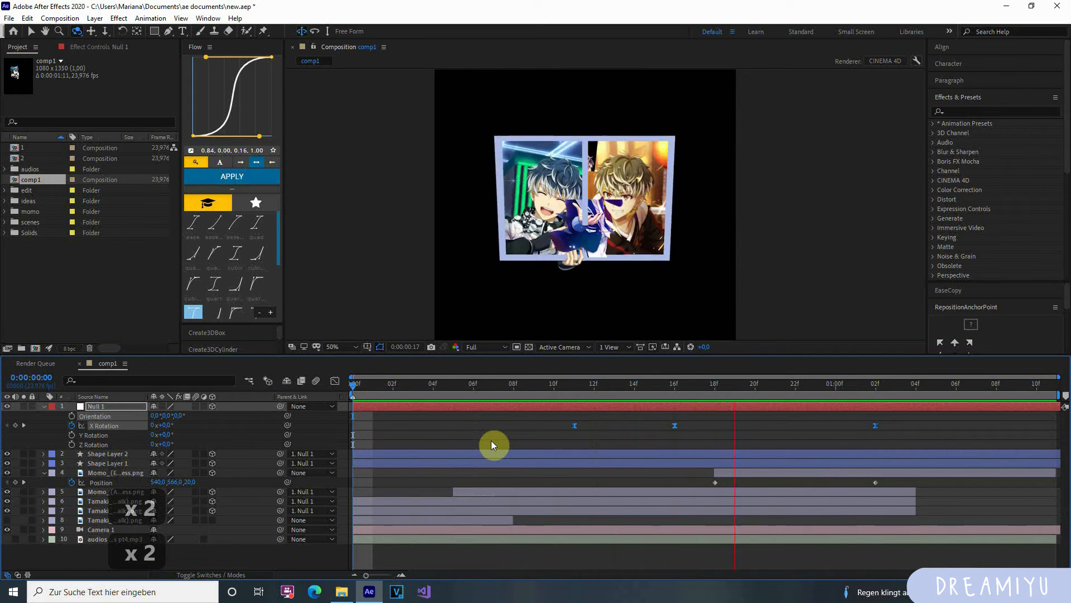
pyautogui.click(574, 385)
pyautogui.moveTo(591, 397); pyautogui.dragTo(352, 411)
pyautogui.press('space')
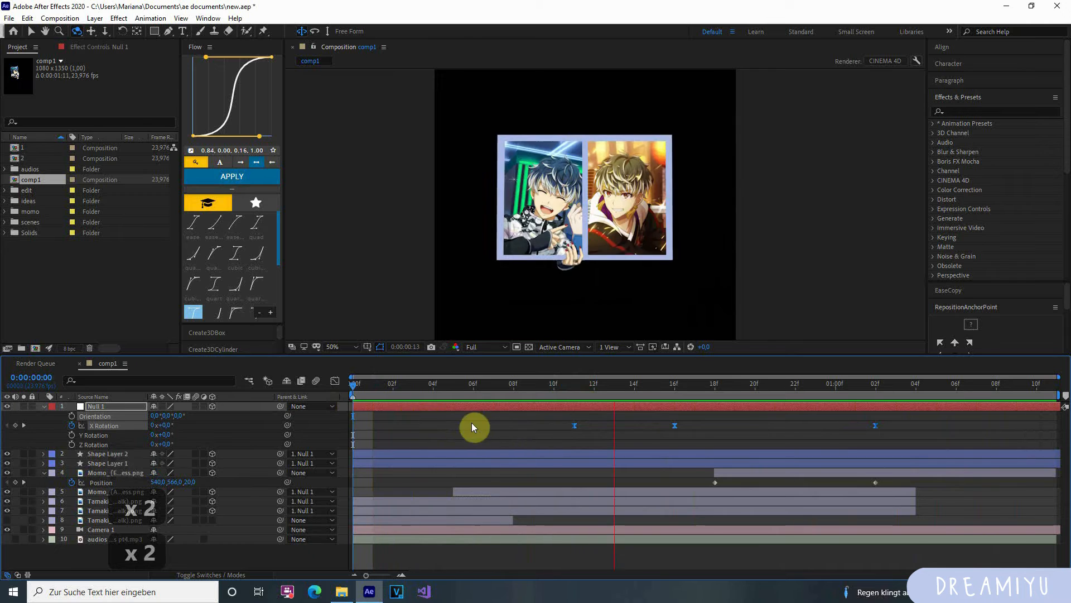
pyautogui.click(568, 387)
pyautogui.moveTo(567, 384); pyautogui.dragTo(297, 406)
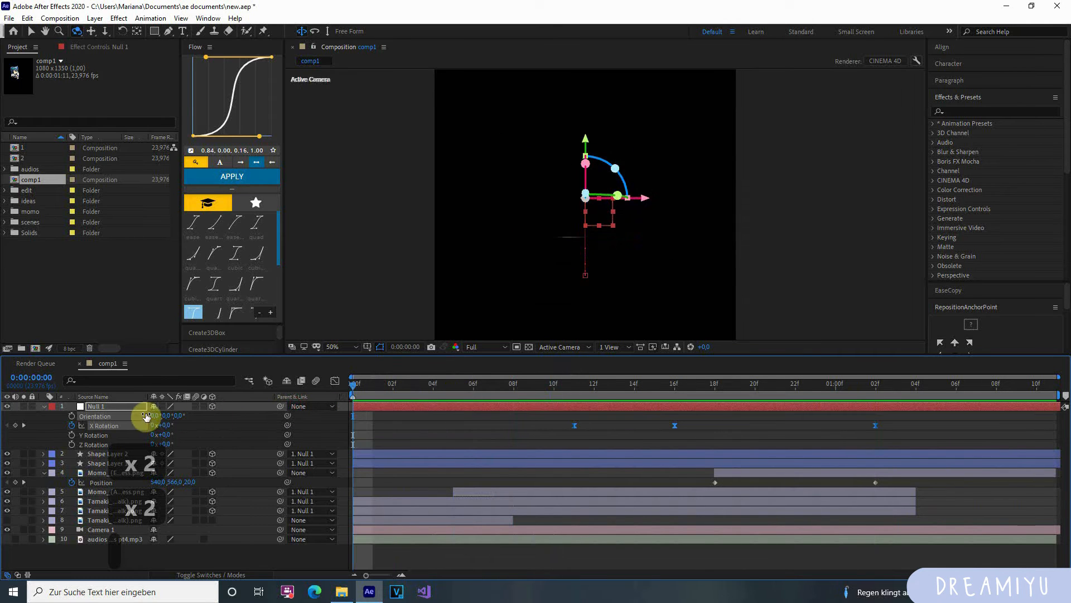
pyautogui.press('space')
pyautogui.press('space')
pyautogui.moveTo(366, 386); pyautogui.dragTo(304, 388)
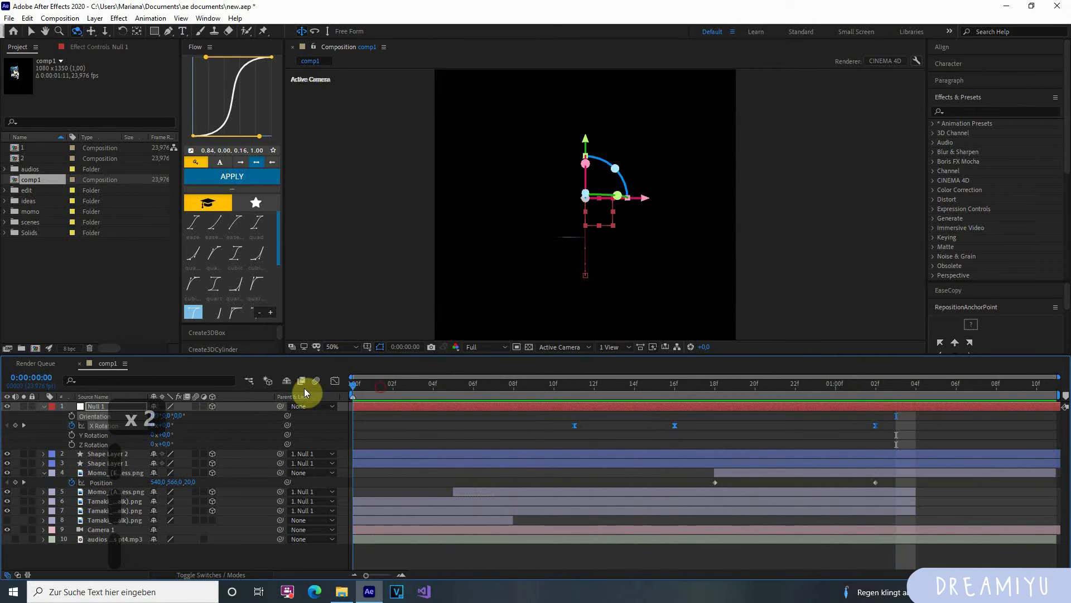
# Step: Play back comp1 and scrub through the timeline from frame 8 to check how the frame's tilt follows the picture reveals
pyautogui.press('space')
pyautogui.press('space')
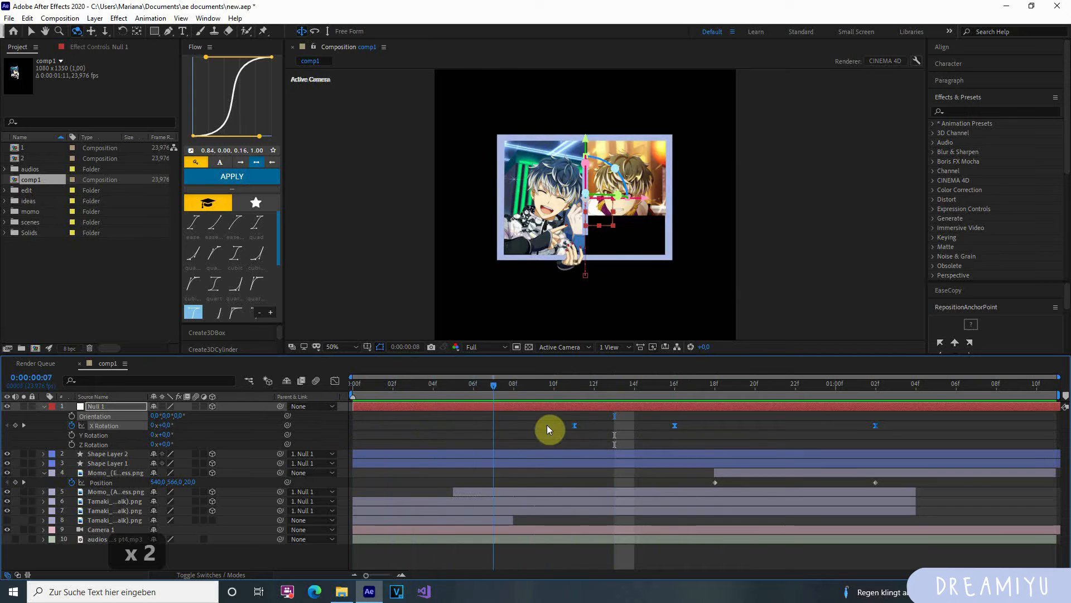
pyautogui.moveTo(547, 426); pyautogui.dragTo(515, 425)
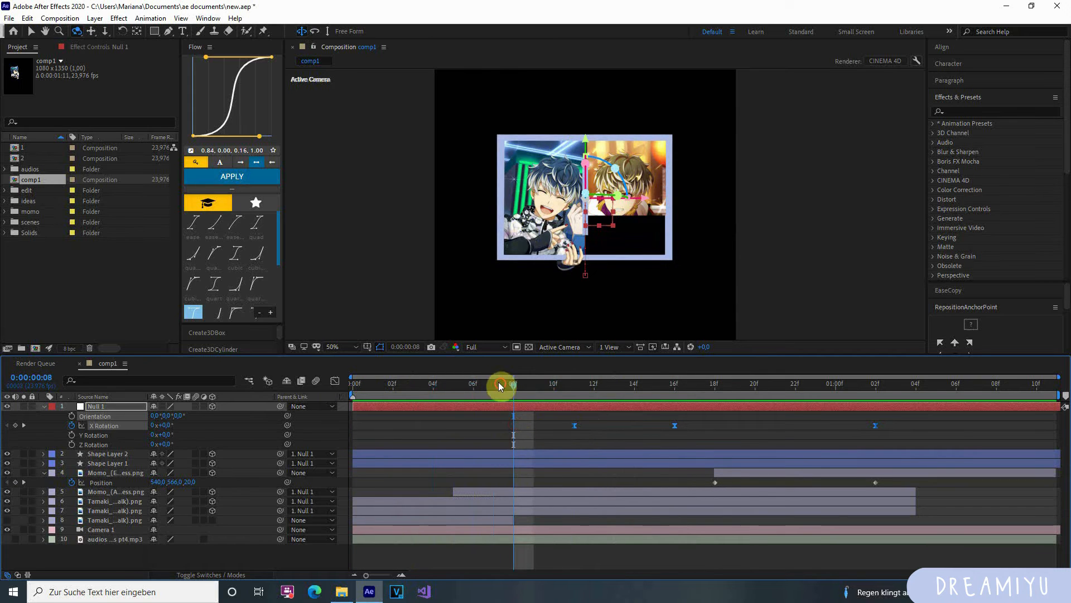
pyautogui.moveTo(500, 385); pyautogui.dragTo(523, 381)
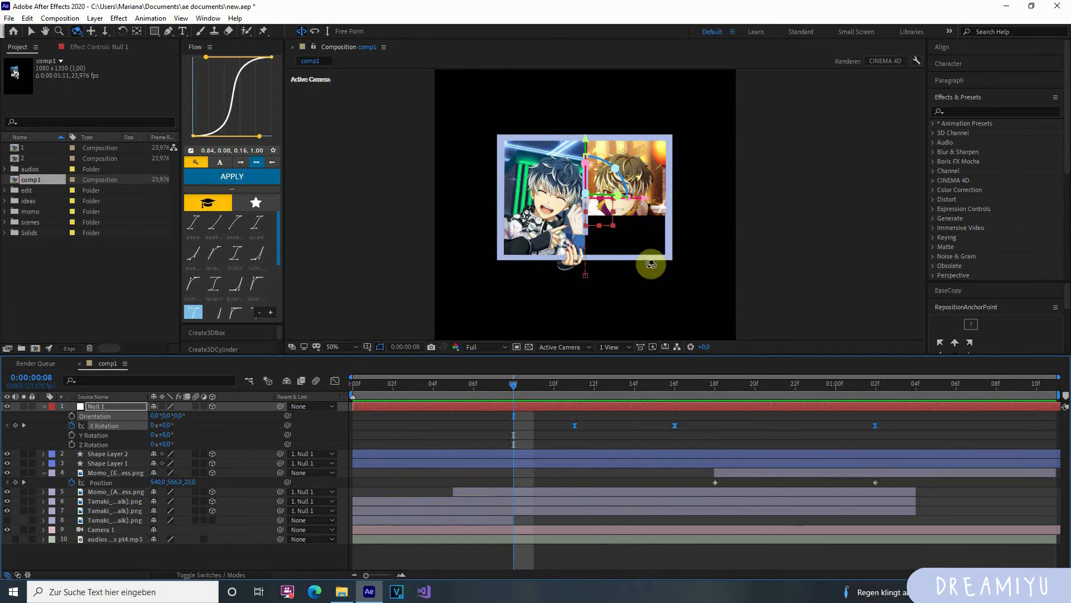
pyautogui.press('k')
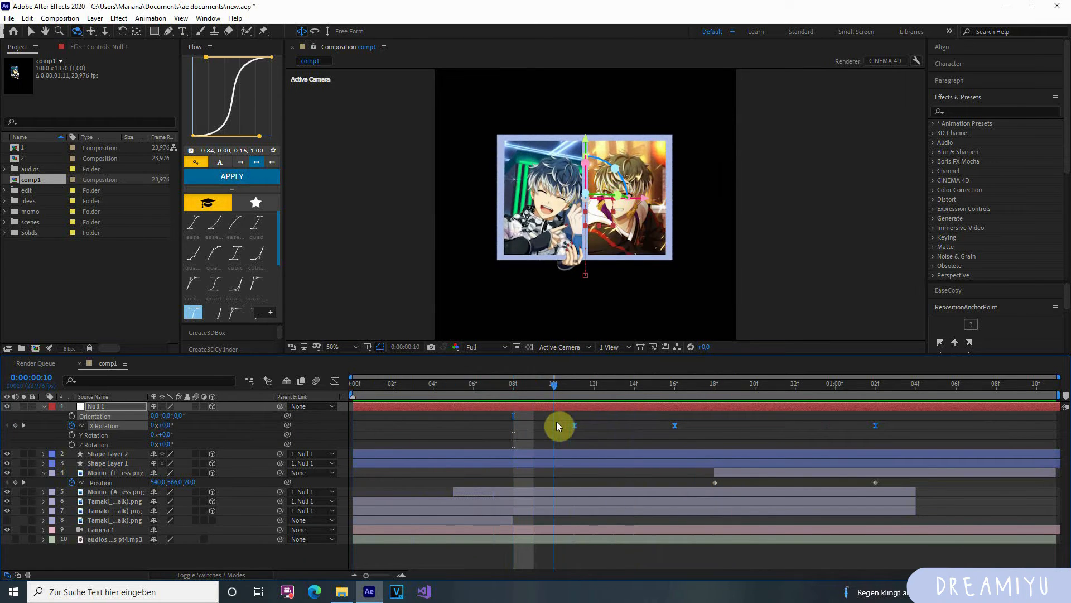
pyautogui.moveTo(718, 430); pyautogui.dragTo(383, 455)
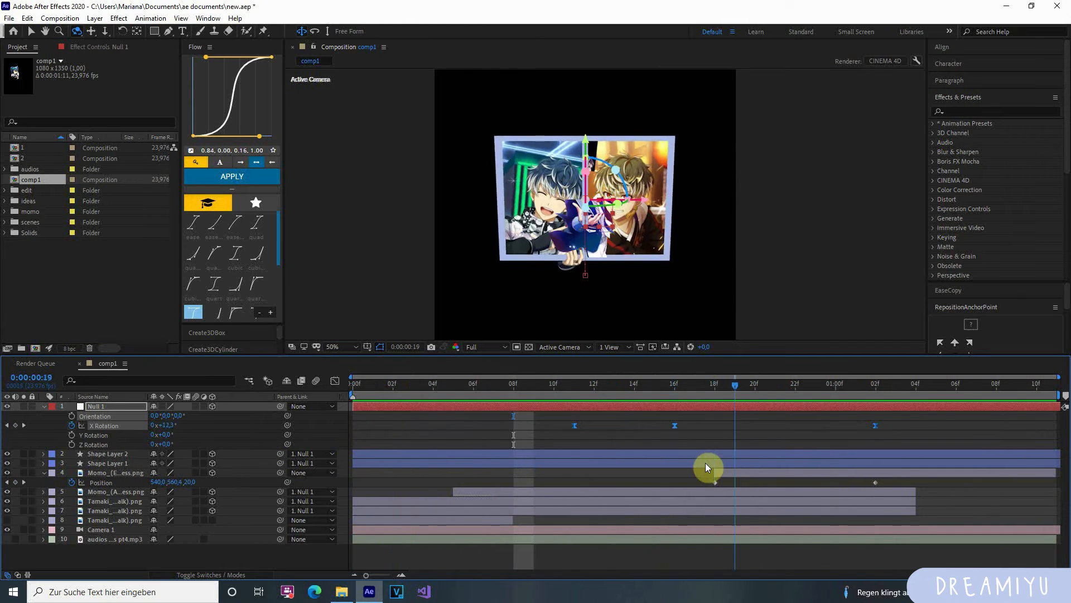
pyautogui.press('Home')
pyautogui.moveTo(686, 433); pyautogui.dragTo(920, 427)
# Step: In the Graph Editor, lengthen the X Rotation curve's outgoing ease handle at frame 11 and incoming handle at 0:00:01:02 on Null 1
pyautogui.click(335, 381)
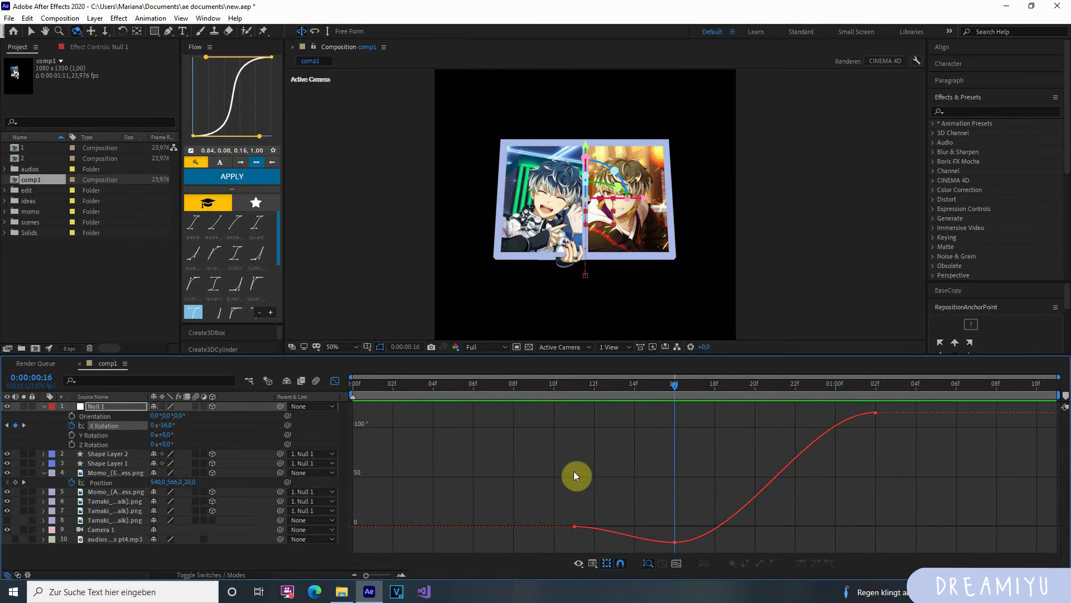
pyautogui.moveTo(574, 470); pyautogui.dragTo(846, 592)
pyautogui.moveTo(581, 529); pyautogui.dragTo(658, 530)
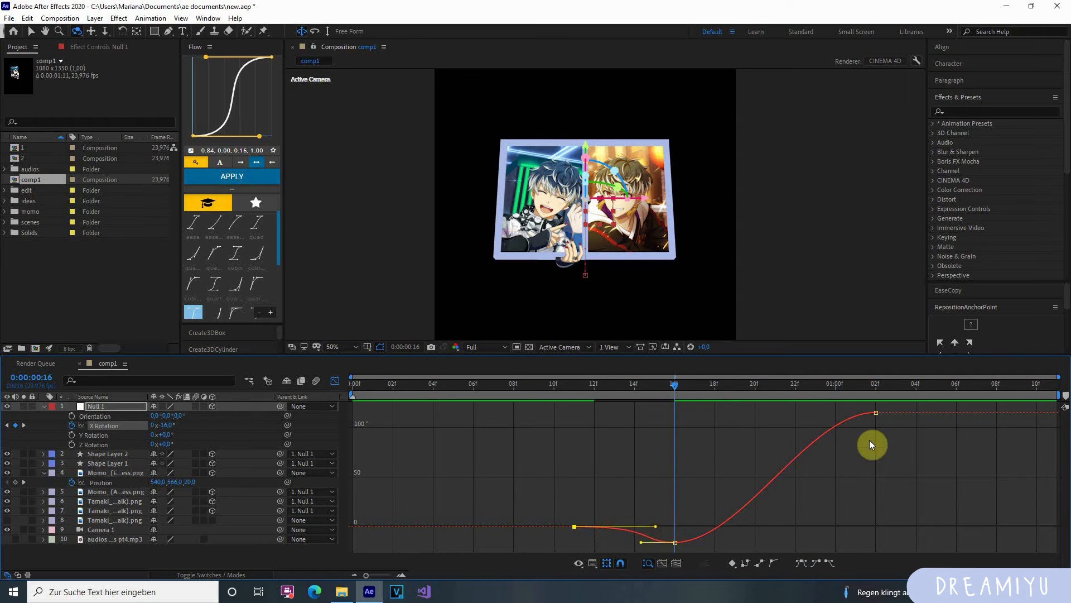
pyautogui.moveTo(857, 436); pyautogui.dragTo(756, 424)
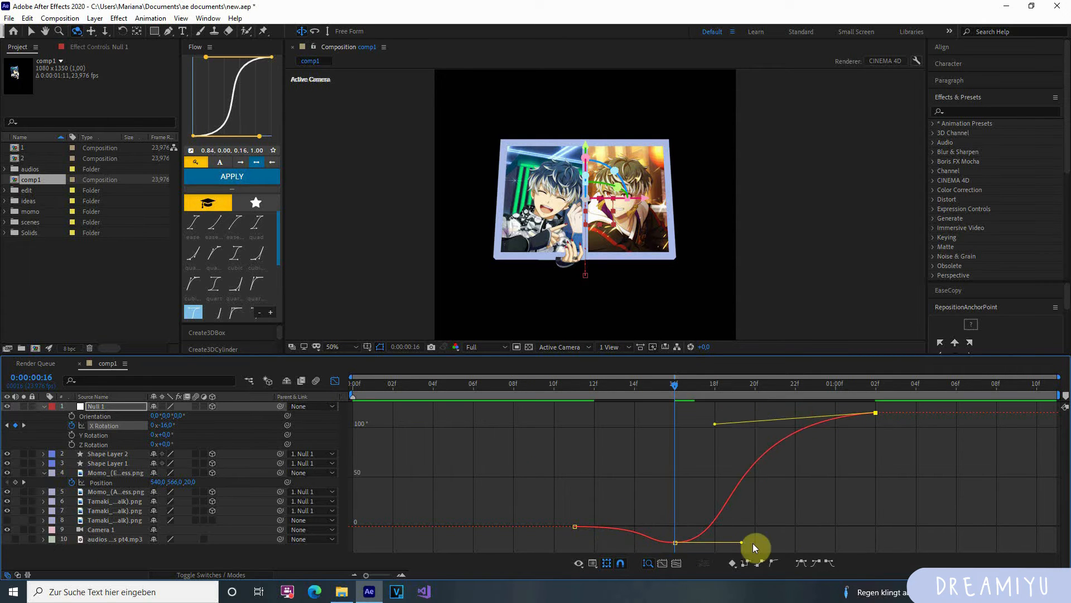
# Step: Preview the reshaped tilt repeatedly from several start frames including the first, return to frame 16 and close the Graph Editor
pyautogui.press('space')
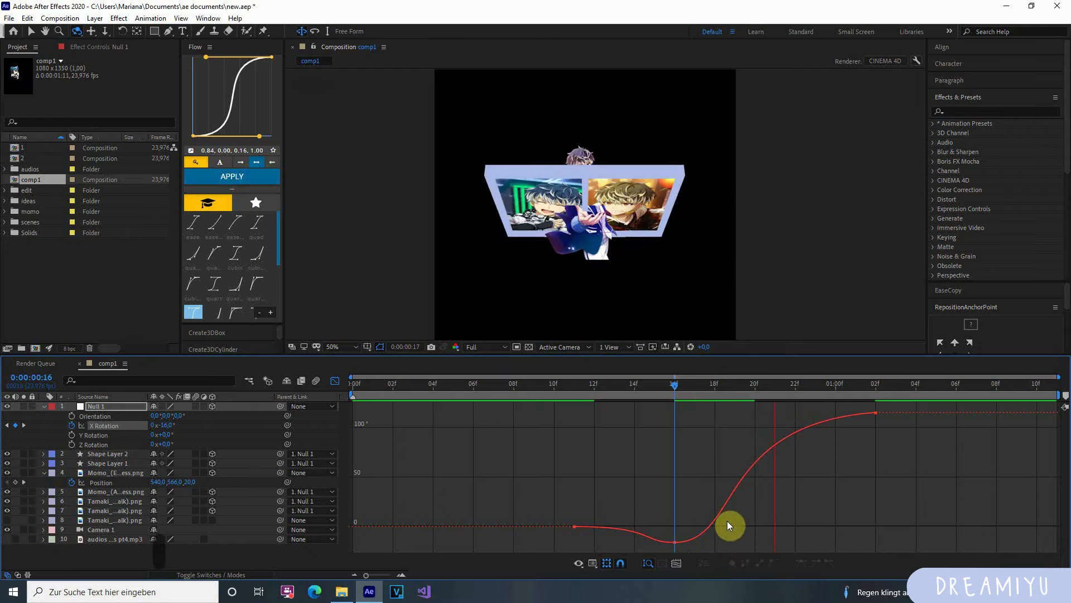
pyautogui.click(453, 394)
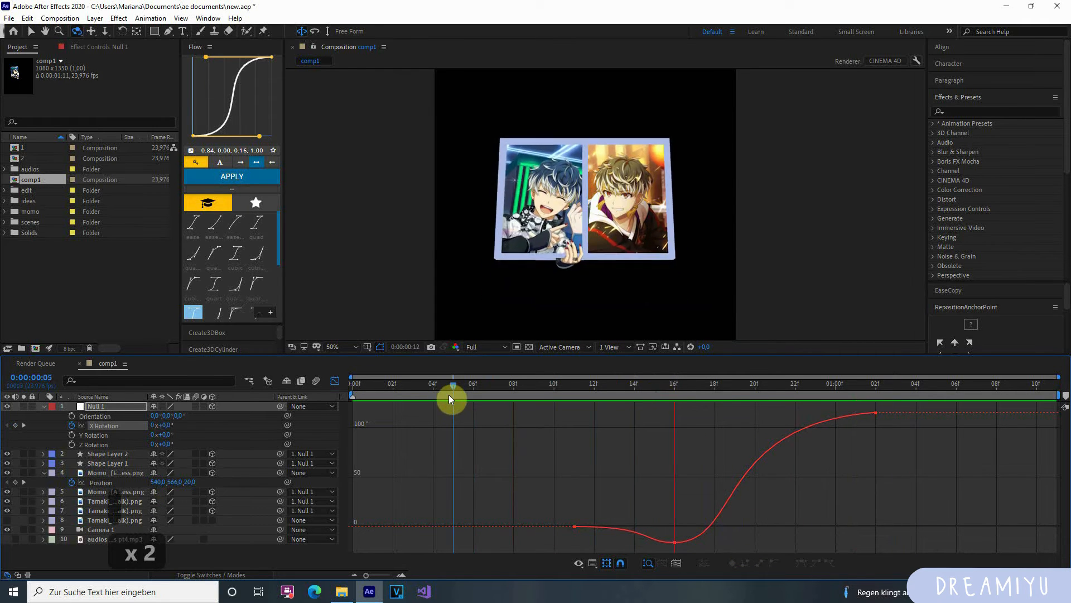
pyautogui.click(554, 391)
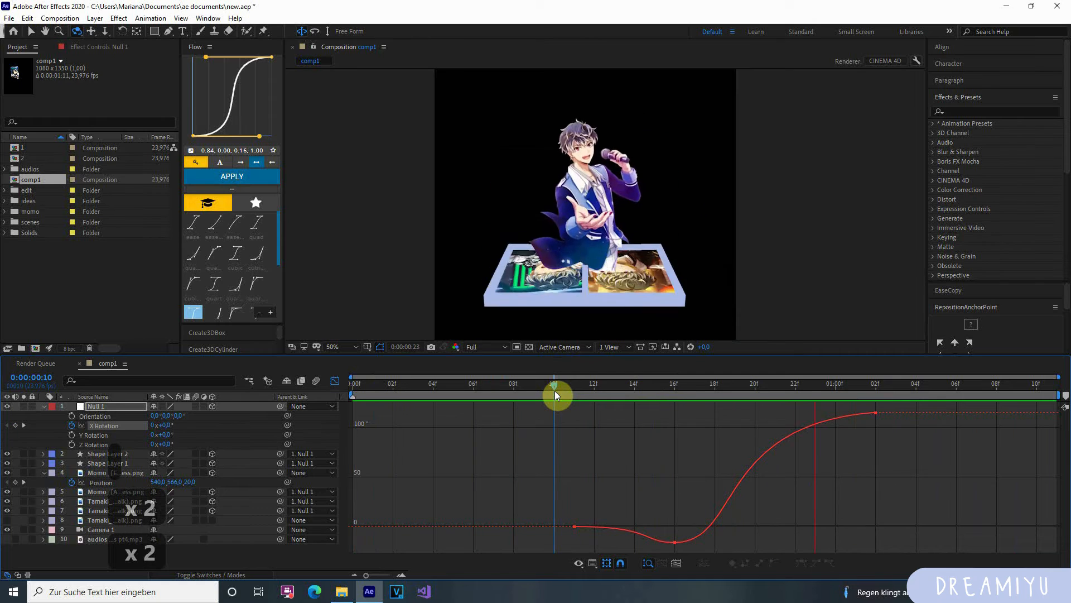
pyautogui.moveTo(558, 389); pyautogui.dragTo(344, 403)
pyautogui.press('space')
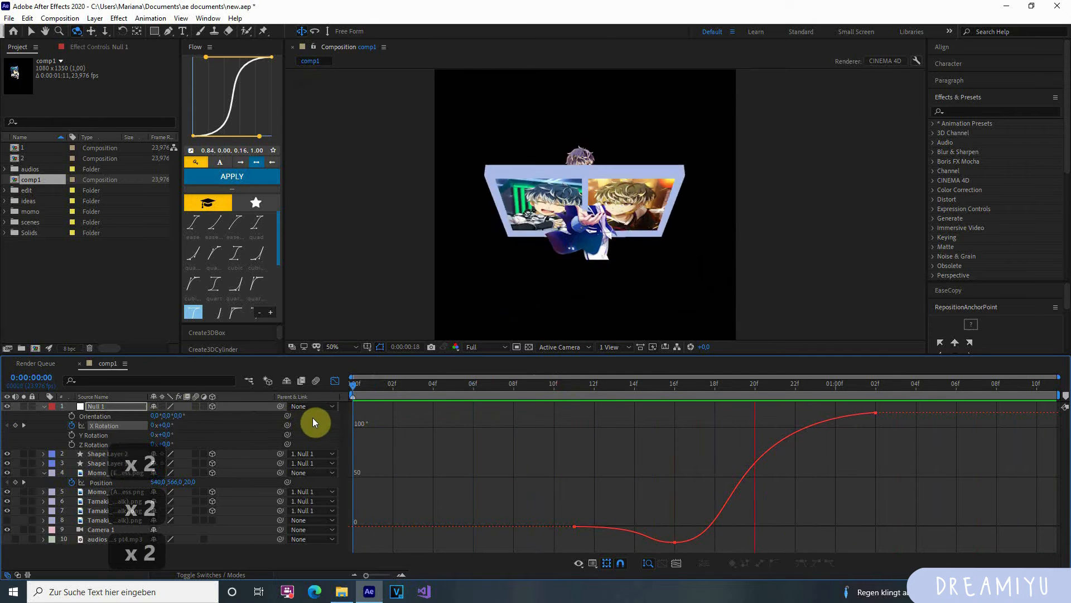
pyautogui.press('space')
pyautogui.press('space')
pyautogui.press('space')
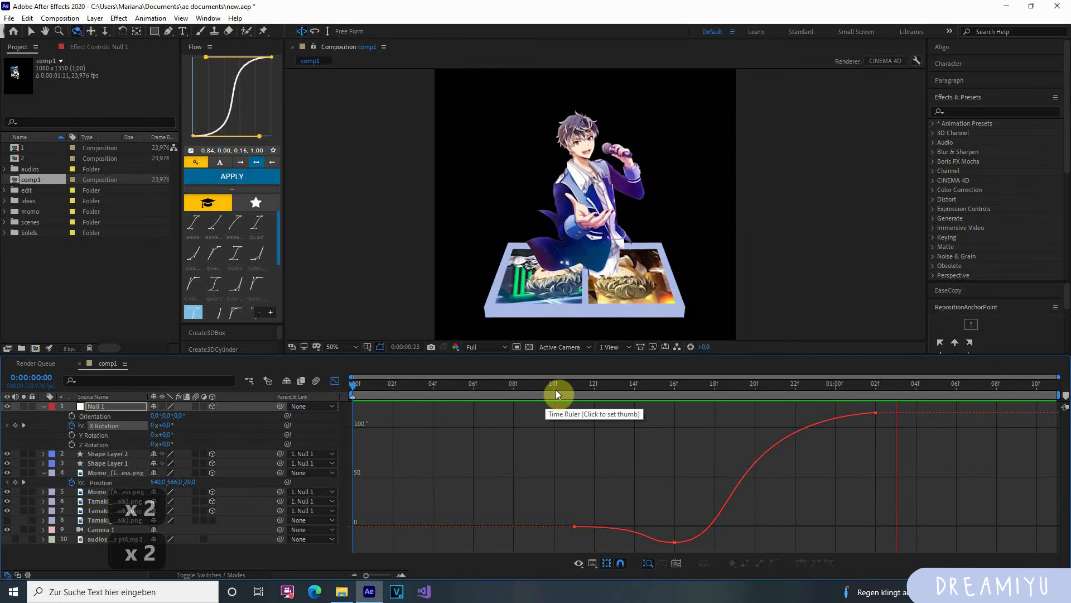
pyautogui.press('space')
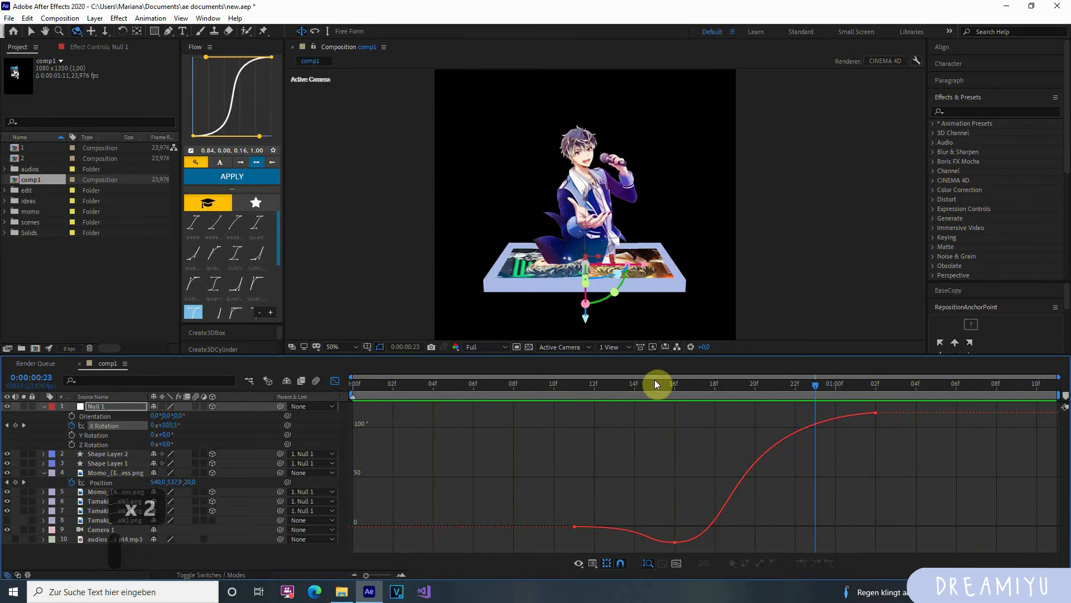
pyautogui.press('space')
pyautogui.moveTo(654, 382)
pyautogui.mouseDown()
pyautogui.moveTo(534, 392)
pyautogui.moveTo(657, 385)
pyautogui.mouseUp()
pyautogui.press('space')
pyautogui.press('space')
pyautogui.press('space')
pyautogui.click(343, 380)
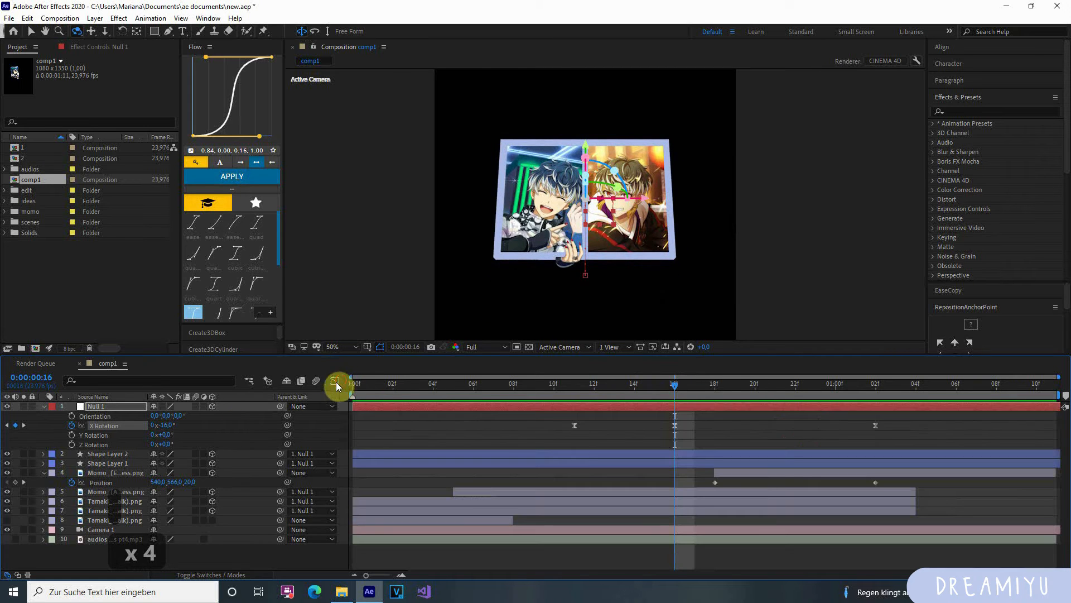
# Step: Add Z Rotation keyframes to Null 1 at frames 11 and 16
pyautogui.moveTo(162, 443); pyautogui.dragTo(190, 457)
pyautogui.hotkey('ctrl', 'z')
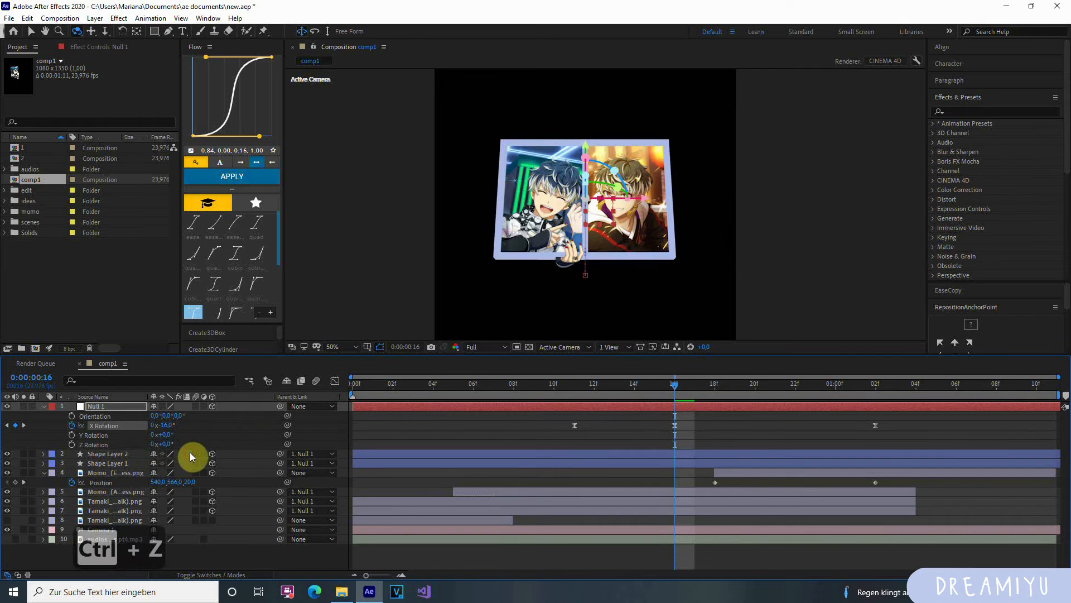
pyautogui.click(671, 444)
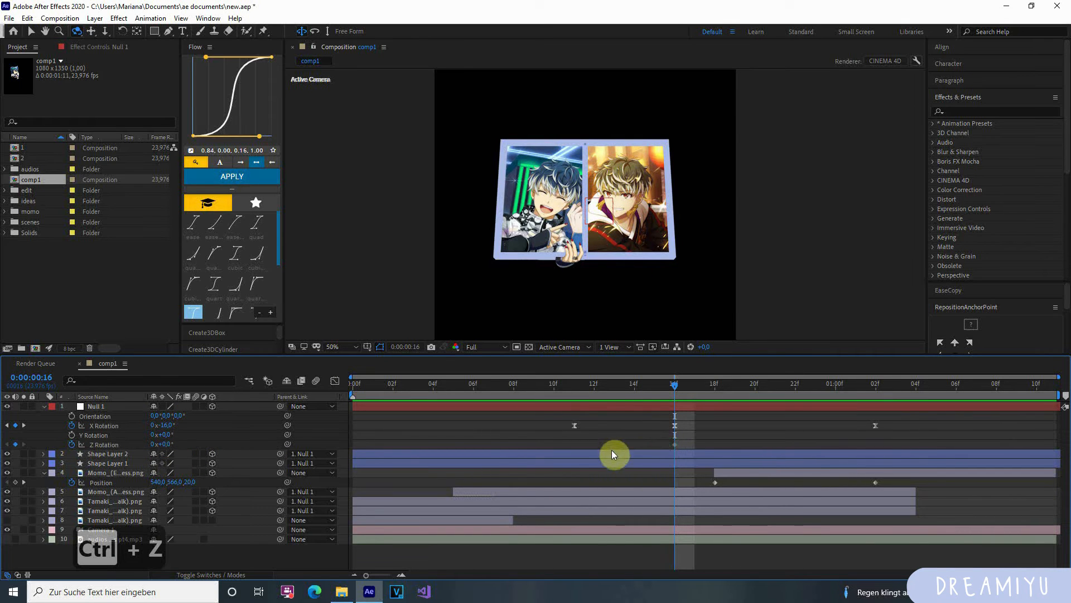
pyautogui.moveTo(674, 445); pyautogui.dragTo(574, 446)
pyautogui.click(16, 445)
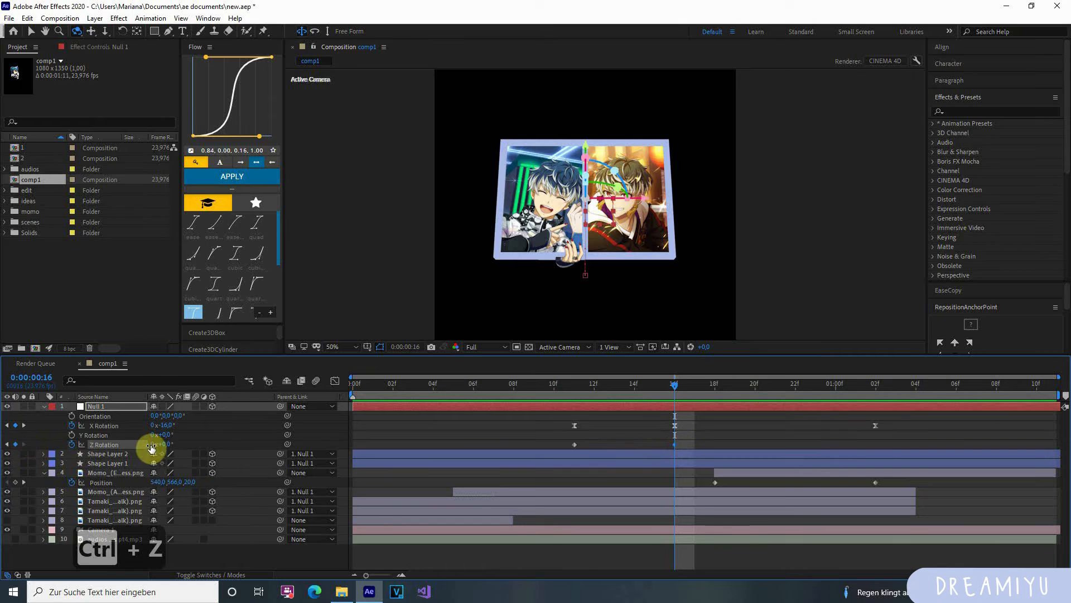
# Step: Set Null 1's second Z Rotation keyframe to 180°, move it to 0:00:01:02, and apply Easy Ease to both Z Rotation keyframes
pyautogui.moveTo(151, 445); pyautogui.dragTo(263, 444)
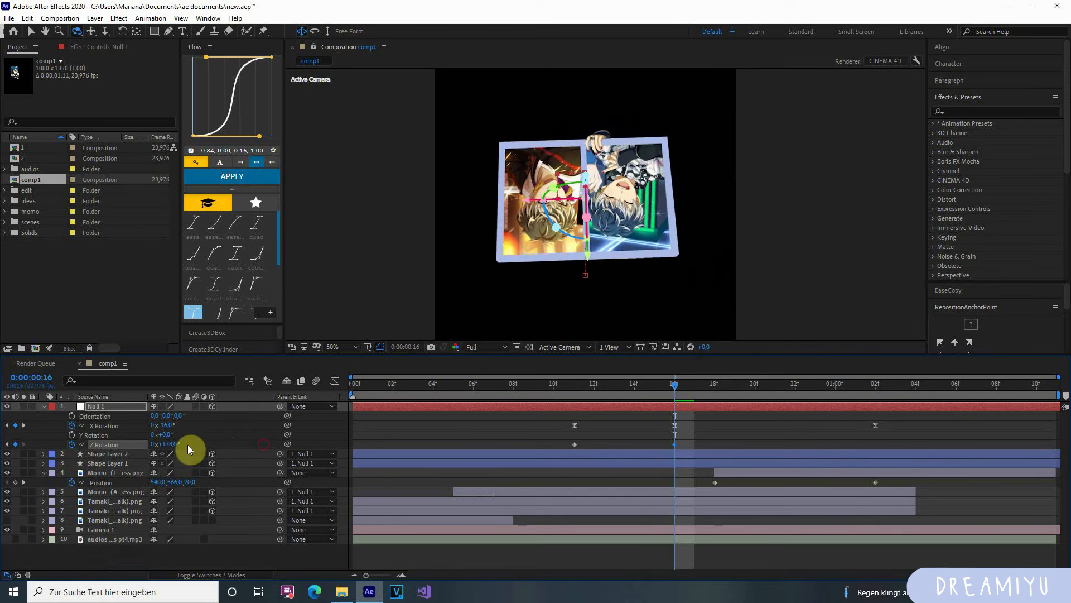
pyautogui.click(167, 442)
pyautogui.write('180')
pyautogui.press('Return')
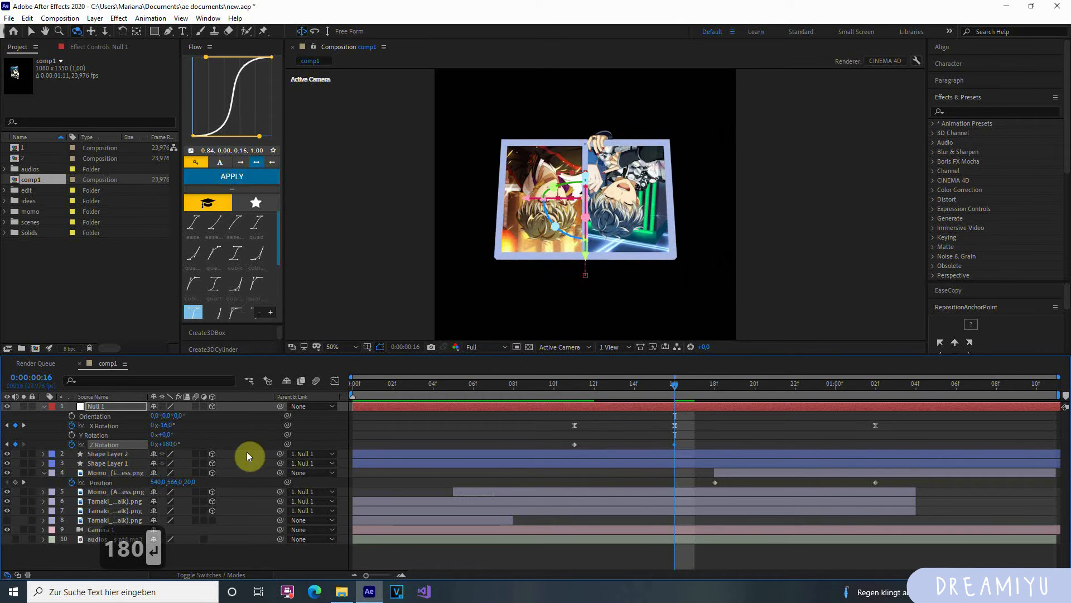
pyautogui.moveTo(674, 445); pyautogui.dragTo(513, 444)
pyautogui.press('F9')
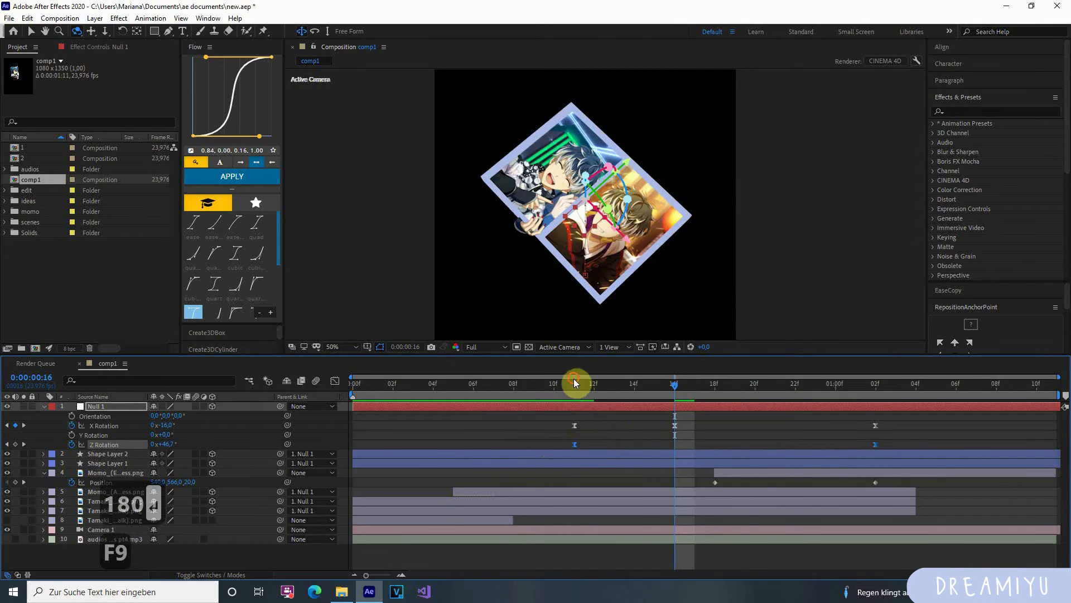
# Step: Play back the frame's spin from frame 11 several times and scrub through it up to frame 21
pyautogui.click(575, 384)
pyautogui.press('space')
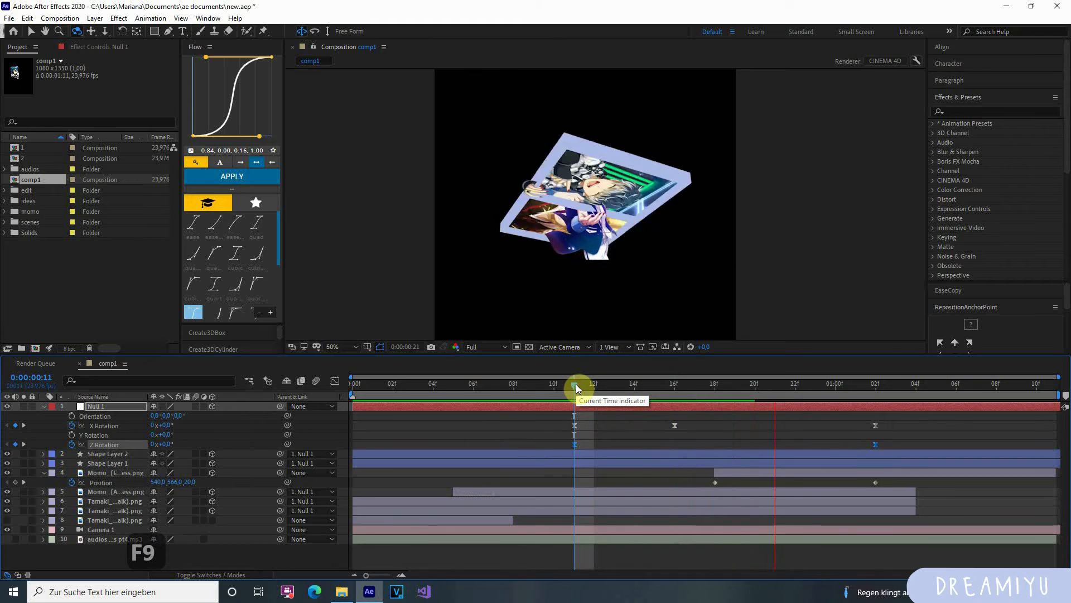
pyautogui.press('F9')
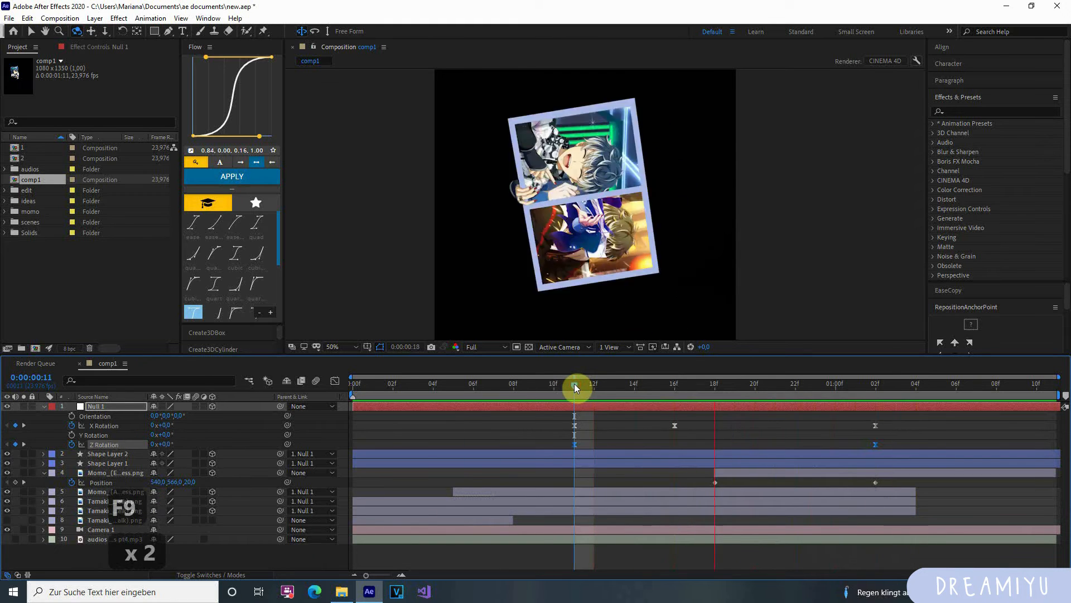
pyautogui.press('space')
pyautogui.press('space')
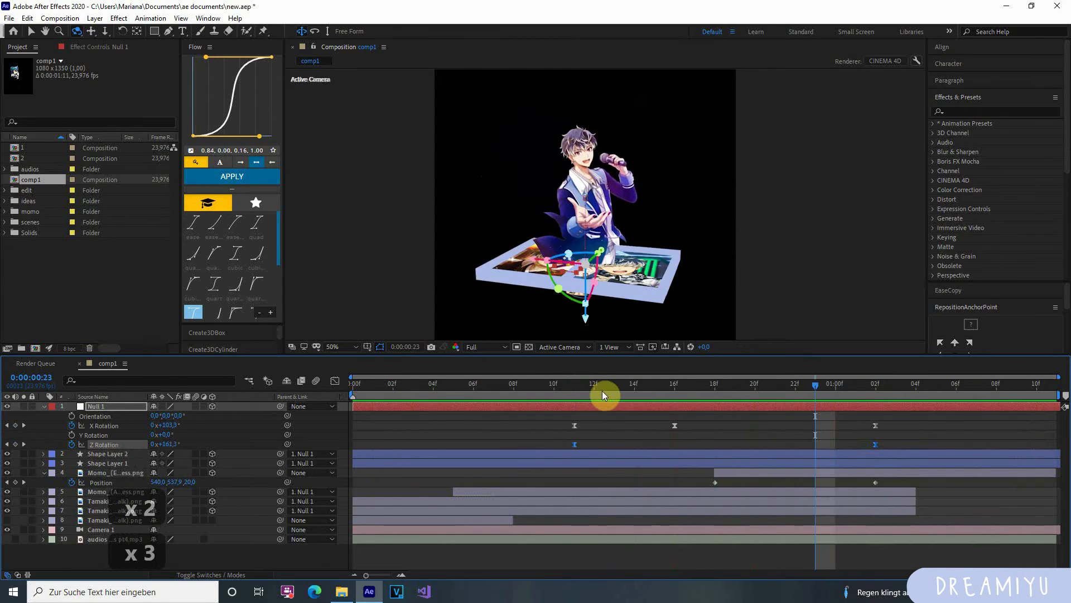
pyautogui.press('space')
pyautogui.press('space')
pyautogui.click(604, 390)
pyautogui.moveTo(603, 389); pyautogui.dragTo(770, 419)
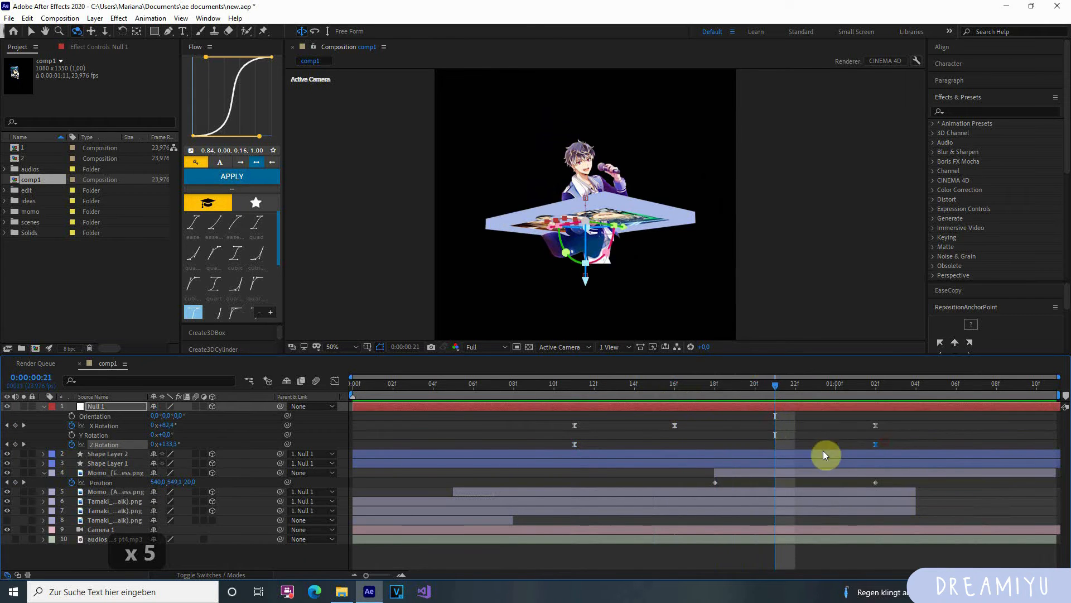
# Step: Steepen the middle of Null 1's Z Rotation curve in the Graph Editor by lengthening both ease handles, and preview the spin from frame 8
pyautogui.click(335, 380)
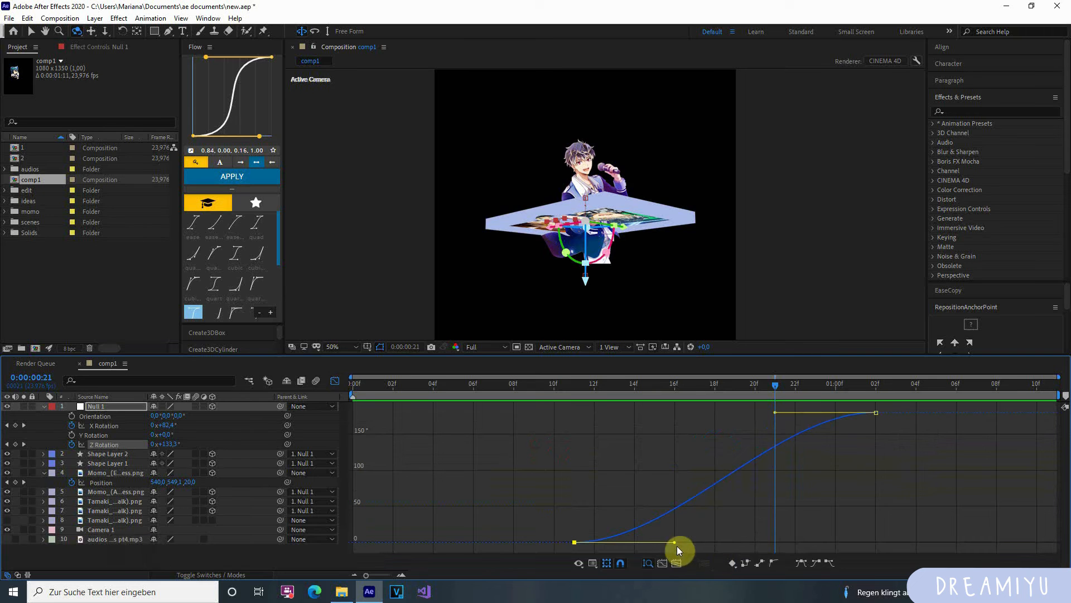
pyautogui.moveTo(674, 542); pyautogui.dragTo(802, 542)
pyautogui.moveTo(774, 414); pyautogui.dragTo(693, 414)
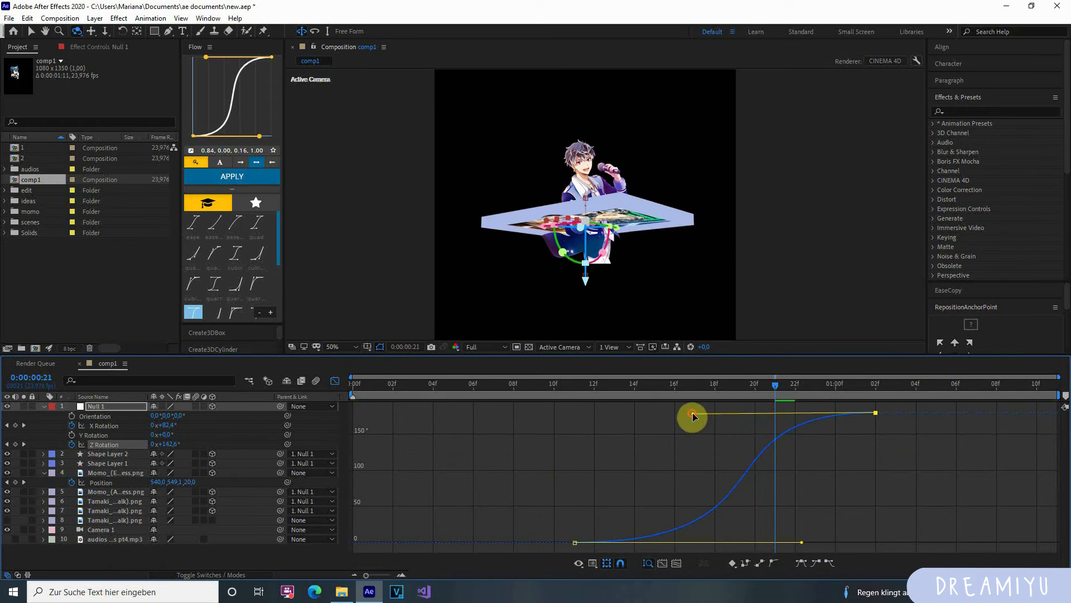
pyautogui.click(513, 384)
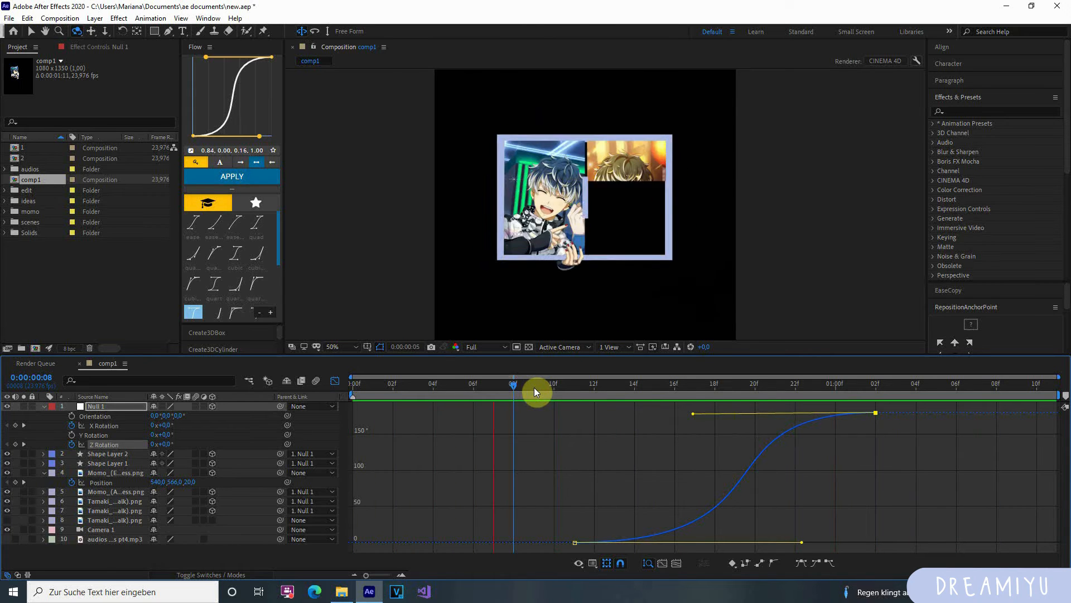
pyautogui.press('space')
pyautogui.moveTo(534, 389); pyautogui.dragTo(628, 402)
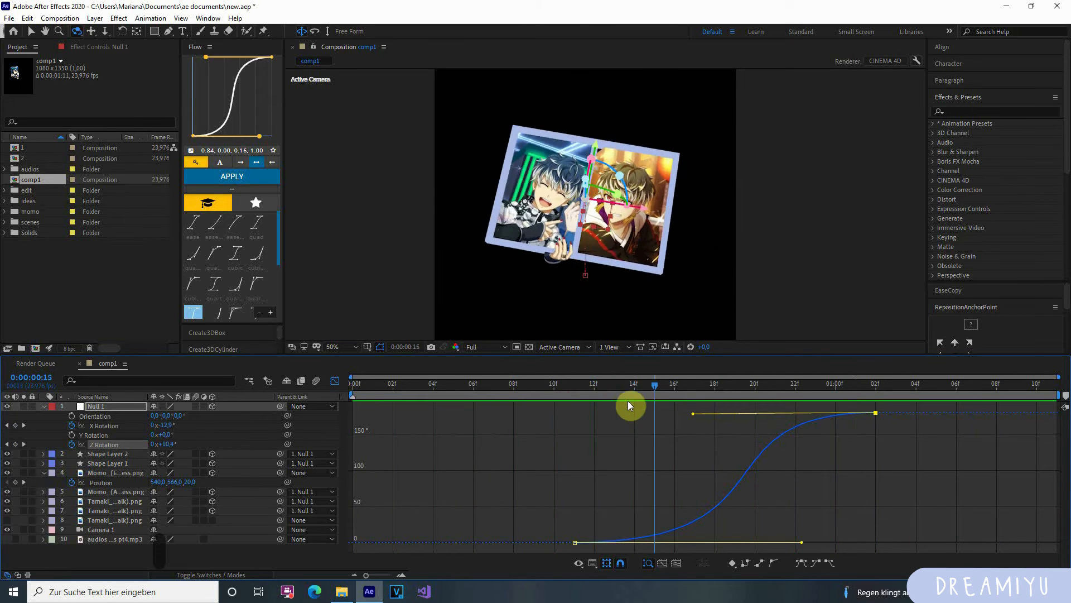
pyautogui.moveTo(751, 445); pyautogui.dragTo(748, 453)
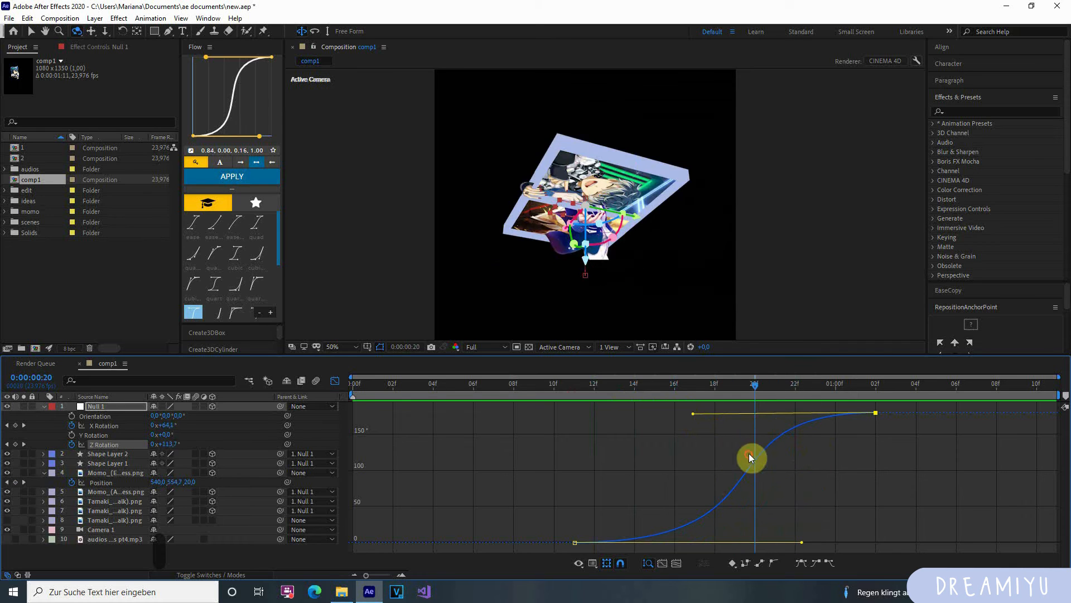
# Step: Extend the first Z Rotation keyframe's outgoing ease handle to 0:00:01:02, and preview the spin from frame 5
pyautogui.moveTo(803, 543); pyautogui.dragTo(908, 552)
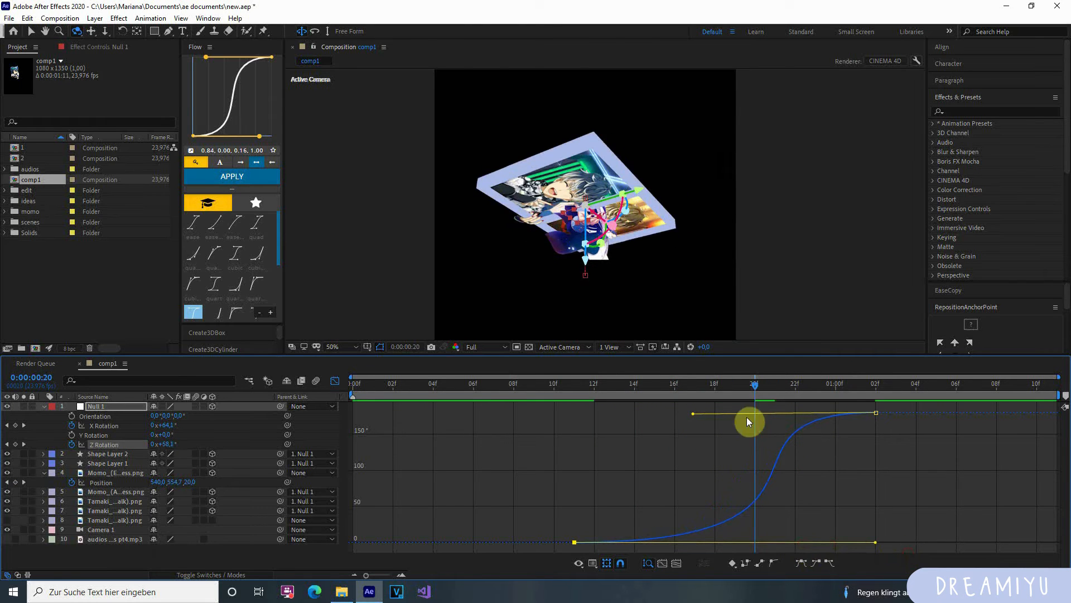
pyautogui.click(453, 386)
pyautogui.press('space')
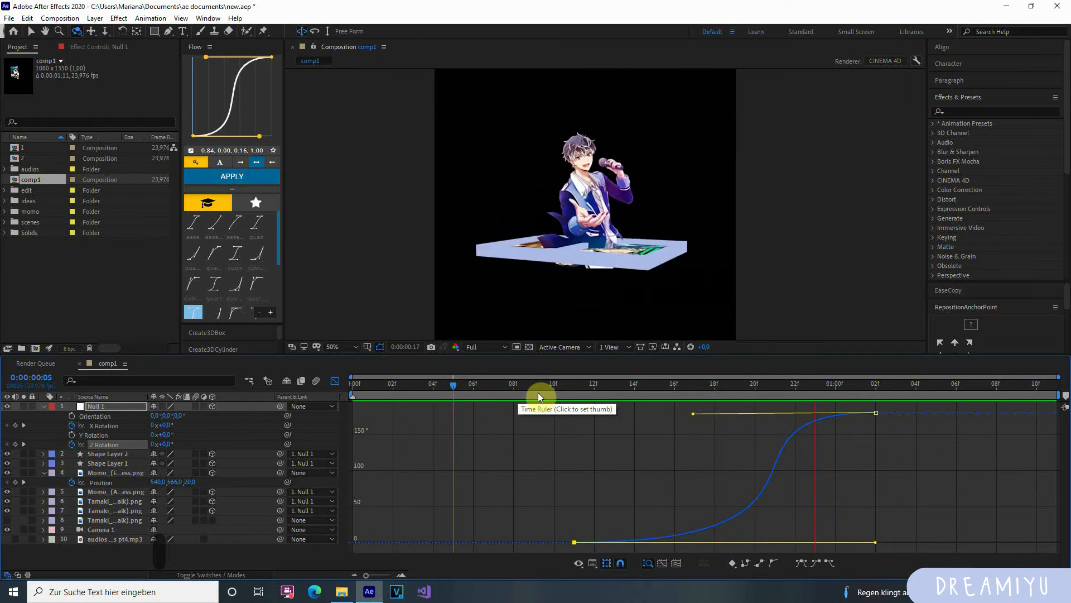
pyautogui.press('space')
pyautogui.moveTo(837, 384); pyautogui.dragTo(956, 385)
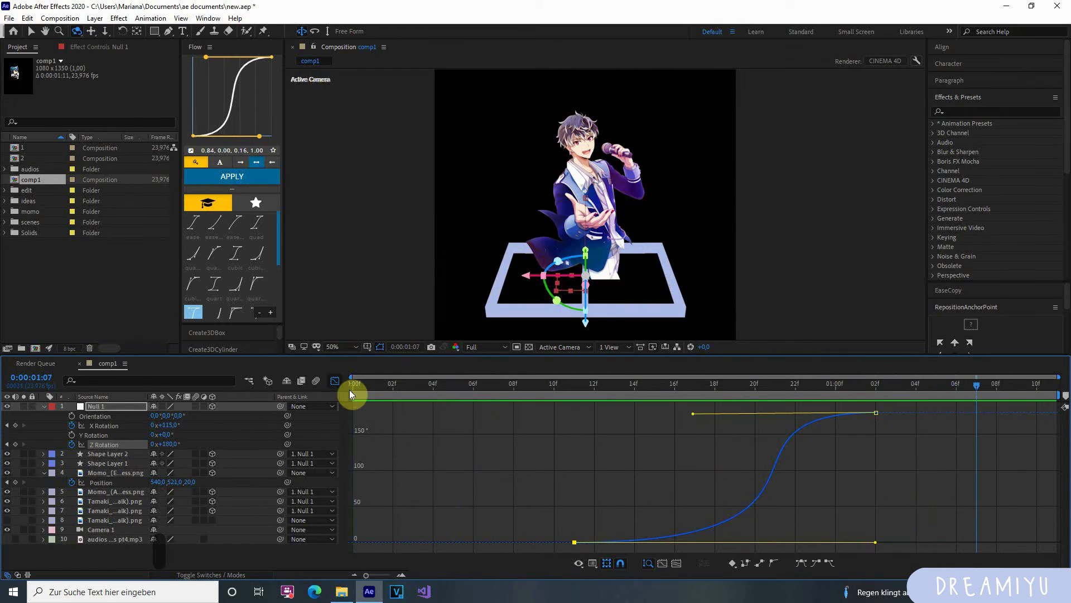
# Step: Close the Graph Editor and add a Z Rotation keyframe to Null 1 at 0:00:01:07
pyautogui.click(335, 381)
pyautogui.click(15, 444)
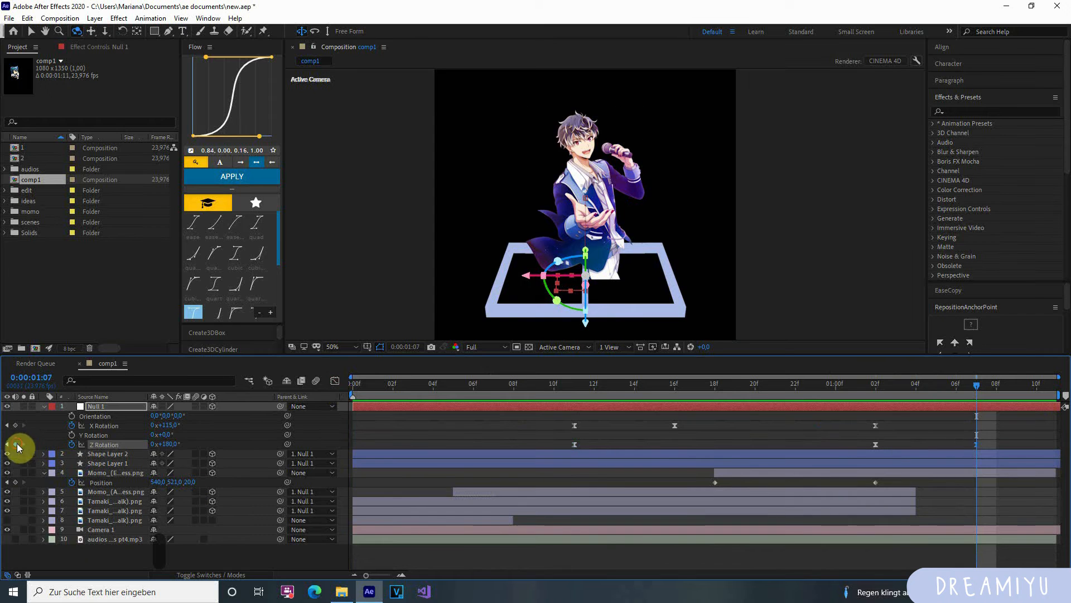
pyautogui.press('space')
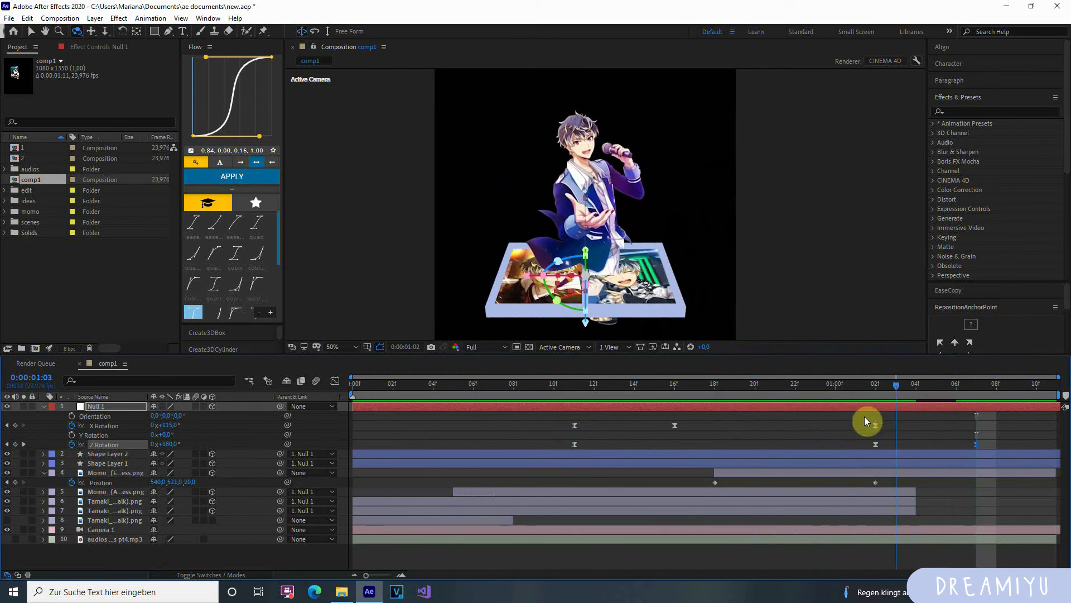
# Step: Set Null 1's Z Rotation to -57° at 0:00:01:07 and move that keyframe to 0:00:01:10
pyautogui.press('space')
pyautogui.moveTo(166, 443); pyautogui.dragTo(42, 442)
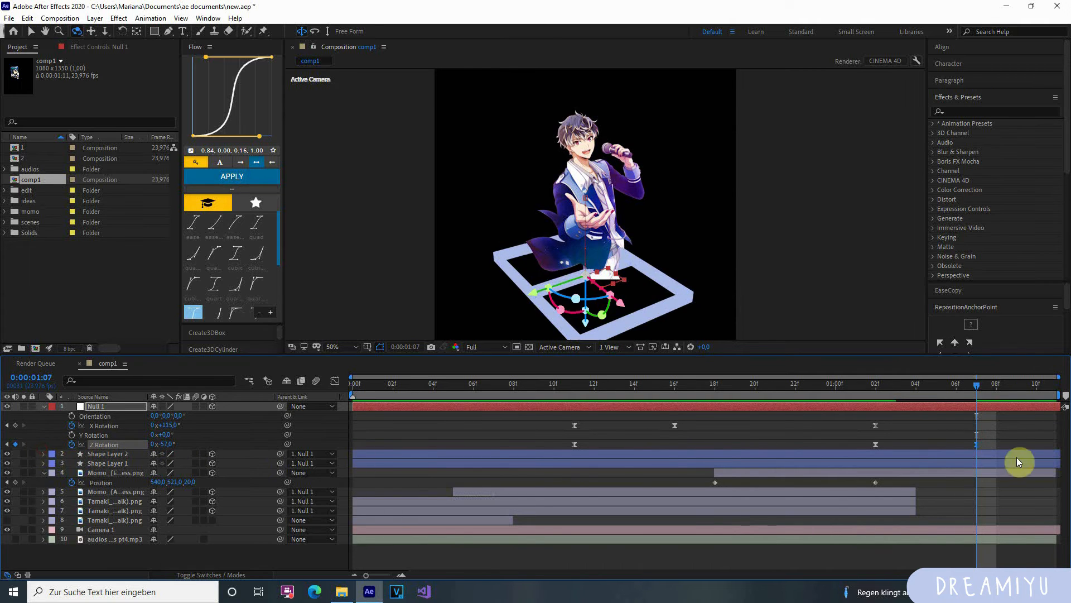
pyautogui.moveTo(976, 444); pyautogui.dragTo(1038, 445)
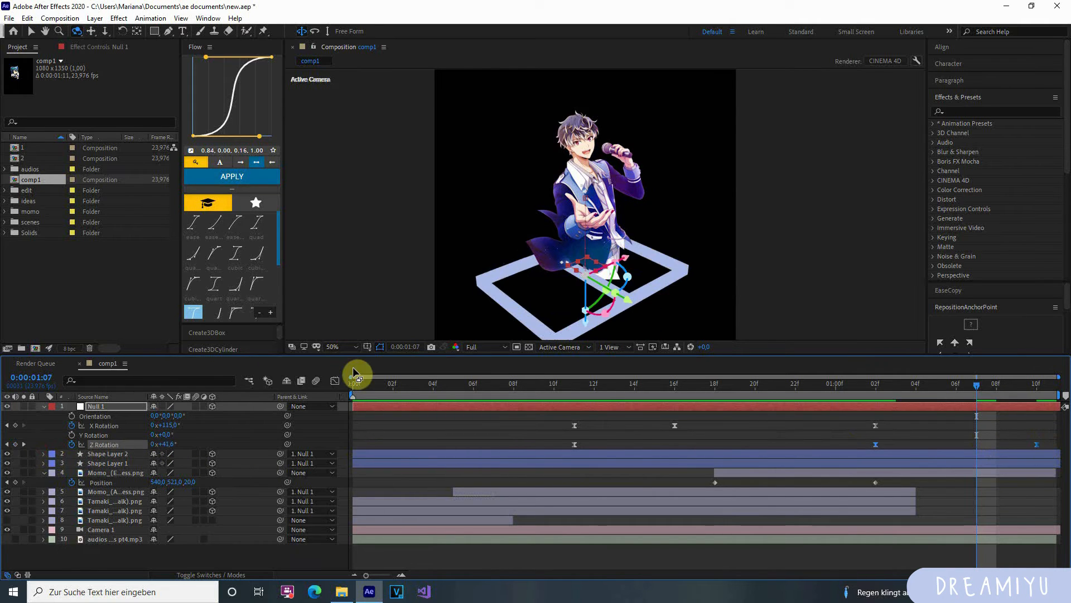
# Step: Lengthen the ease handles between Null 1's last two Z Rotation keyframes in the Graph Editor, and preview the spin from frame 12
pyautogui.click(335, 381)
pyautogui.moveTo(843, 442); pyautogui.dragTo(911, 398)
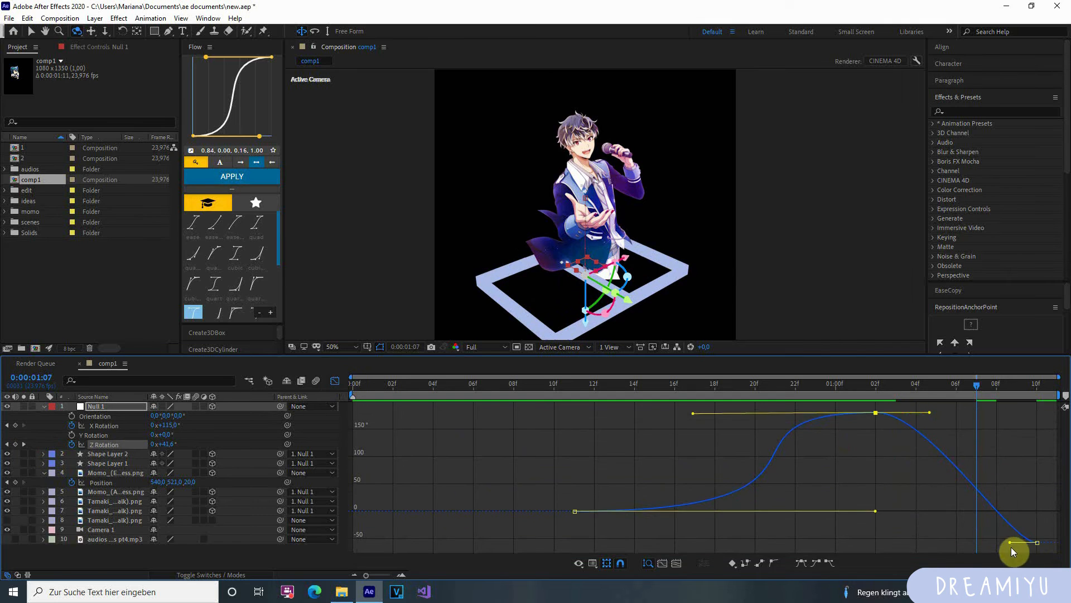
pyautogui.moveTo(1011, 546); pyautogui.dragTo(911, 540)
pyautogui.moveTo(929, 413); pyautogui.dragTo(603, 407)
pyautogui.press('space')
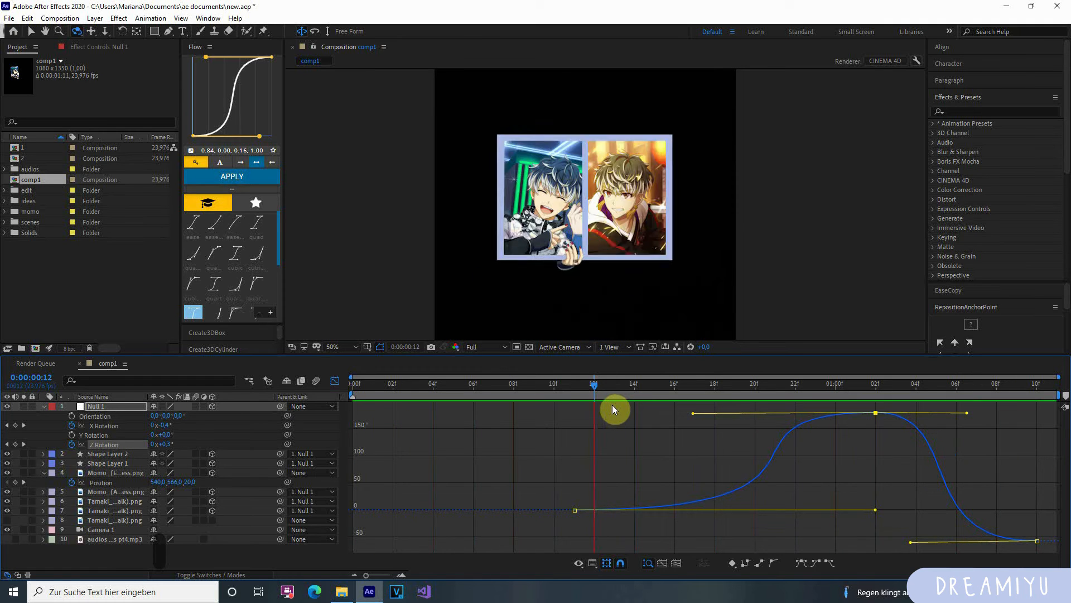
pyautogui.press('space')
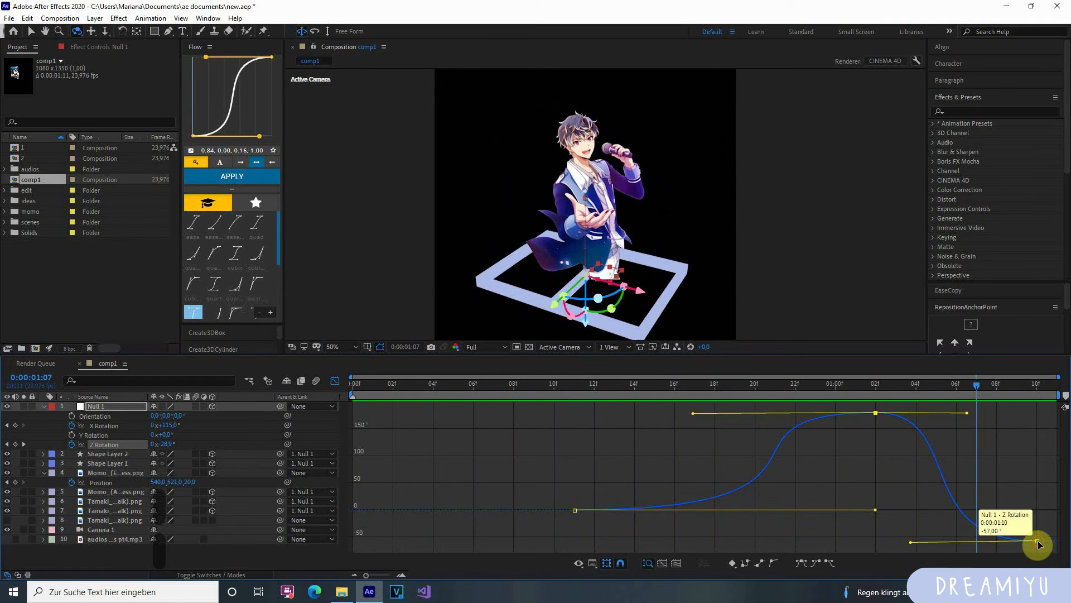
# Step: Raise the last Z Rotation keyframe to about 42° and preview the spin from frames 19 and 12
pyautogui.moveTo(1037, 541); pyautogui.dragTo(1036, 486)
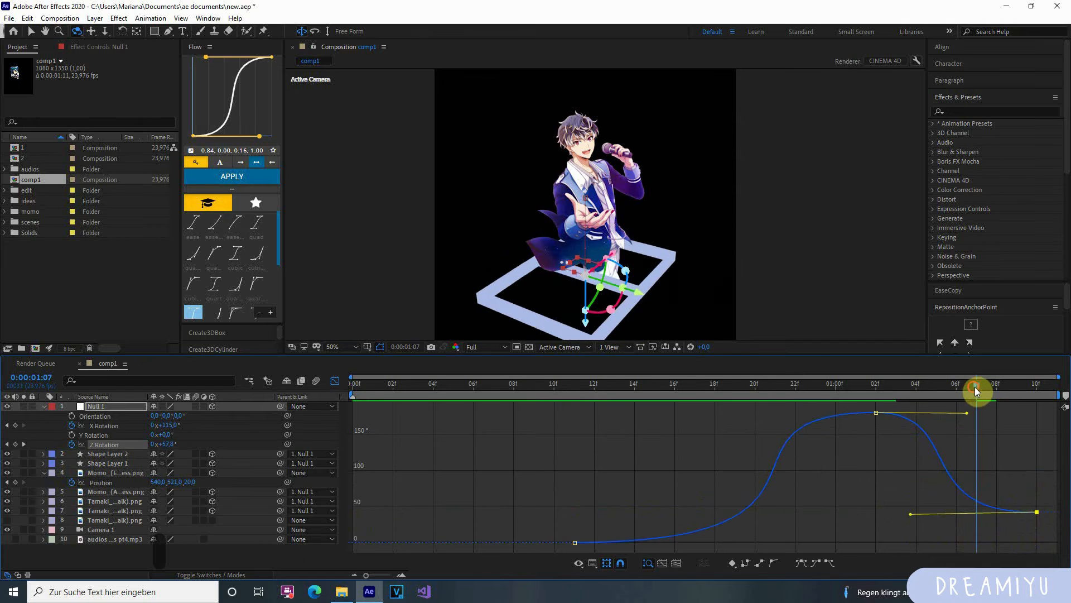
pyautogui.click(741, 385)
pyautogui.press('space')
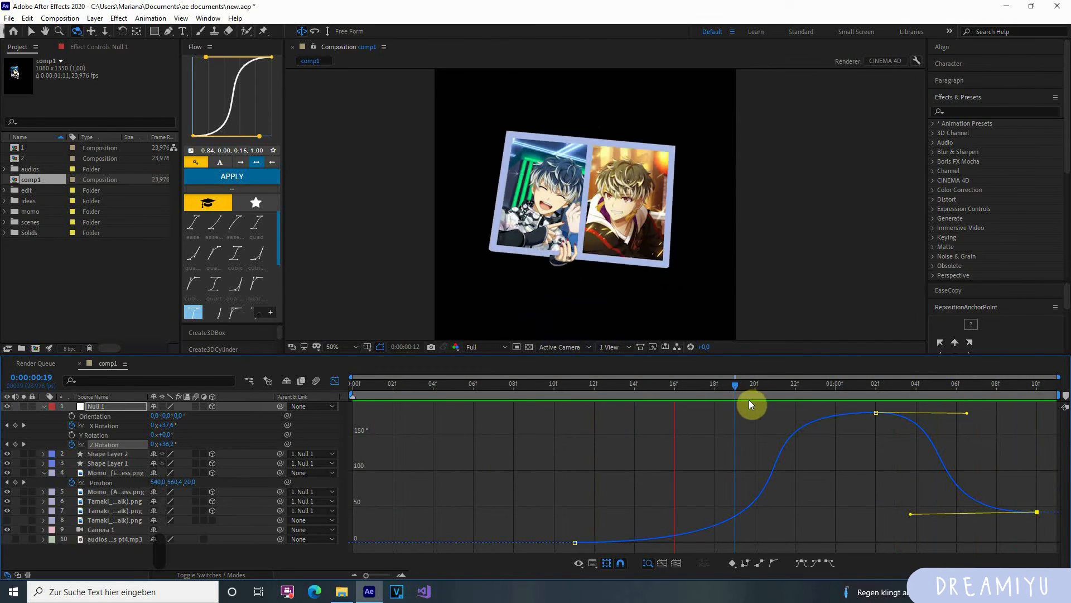
pyautogui.click(802, 431)
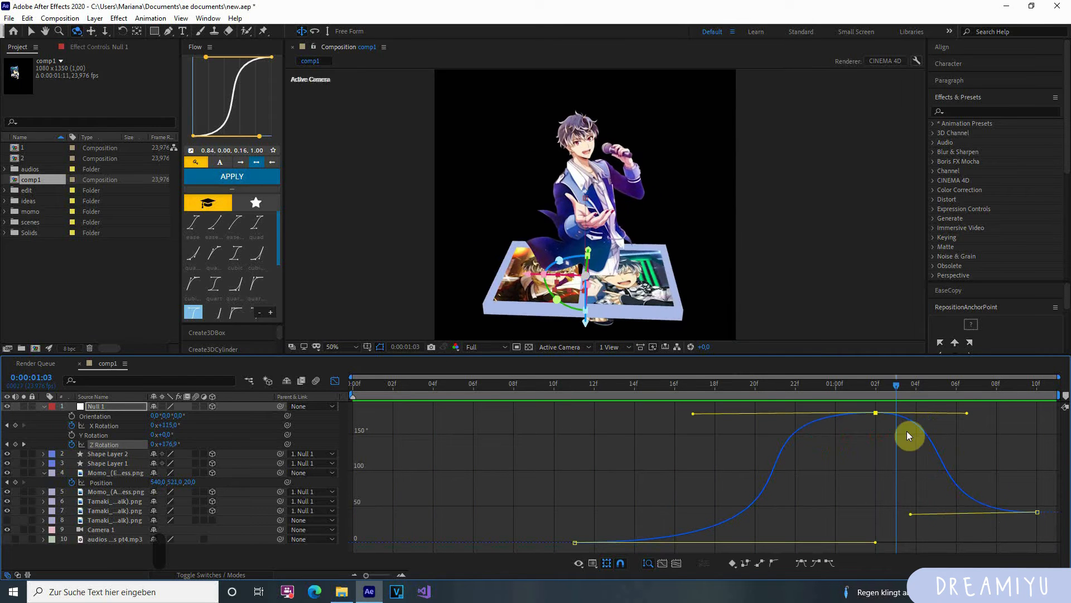
pyautogui.moveTo(888, 398); pyautogui.dragTo(593, 399)
pyautogui.press('space')
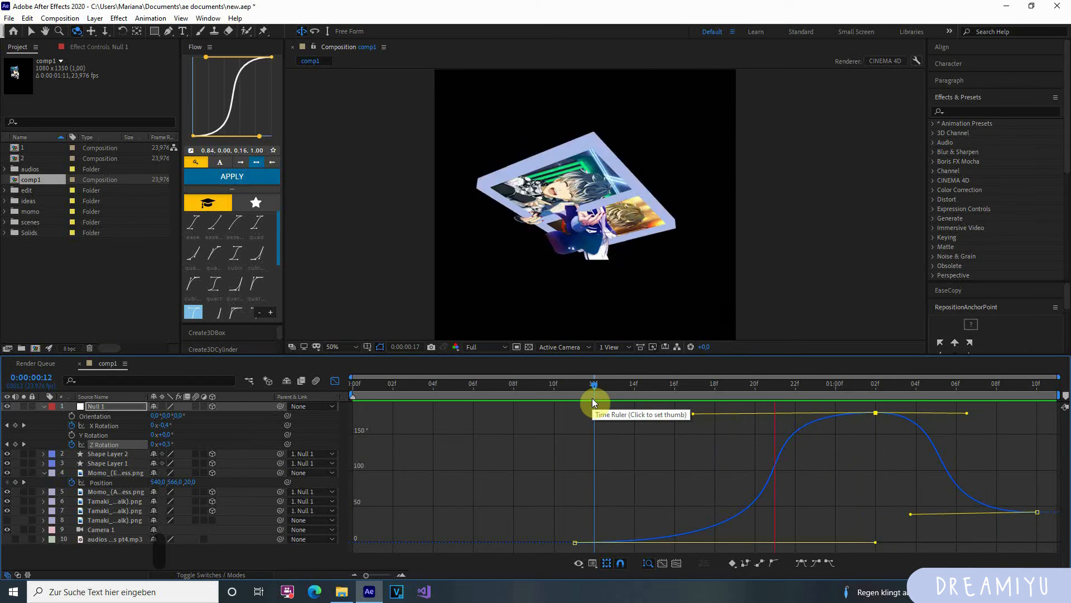
pyautogui.press('space')
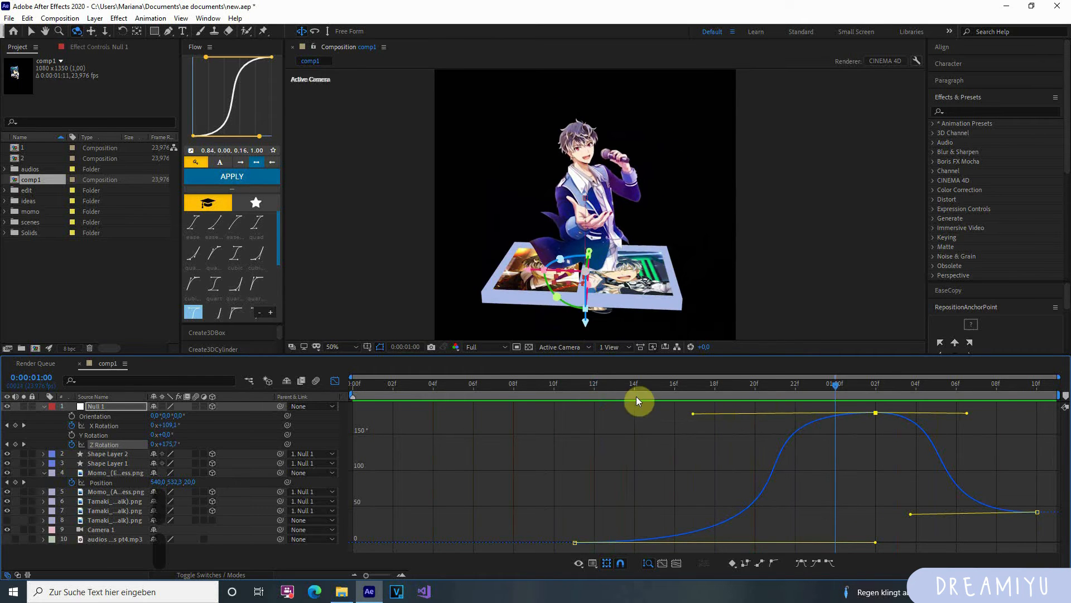
# Step: Move the middle Z Rotation keyframe of Null 1 earlier to 0:00:00:23
pyautogui.click(874, 414)
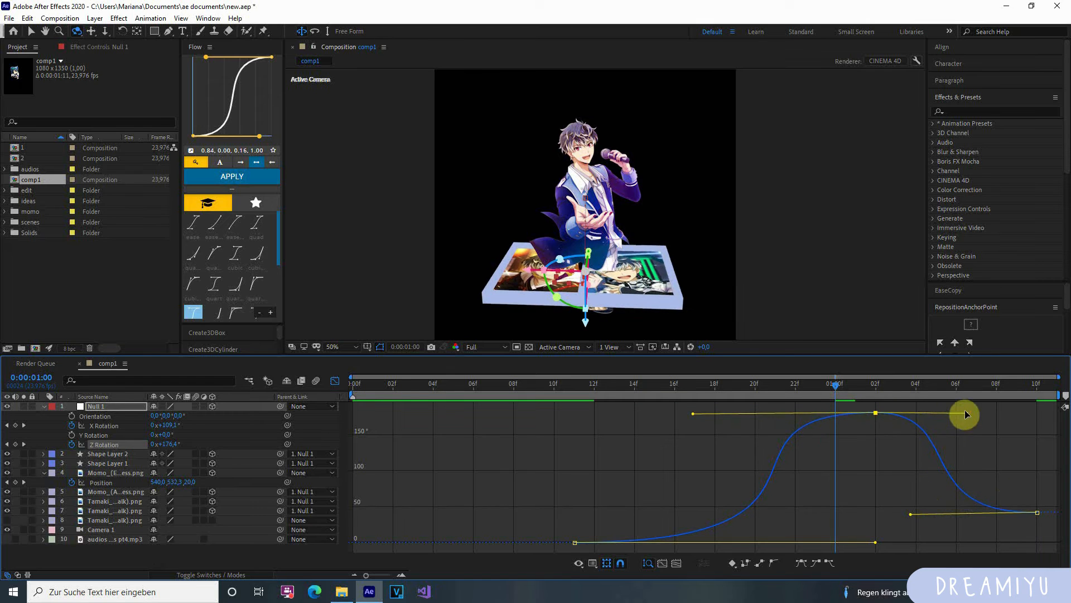
pyautogui.moveTo(872, 413); pyautogui.dragTo(815, 413)
pyautogui.hotkey('ctrl', 'z')
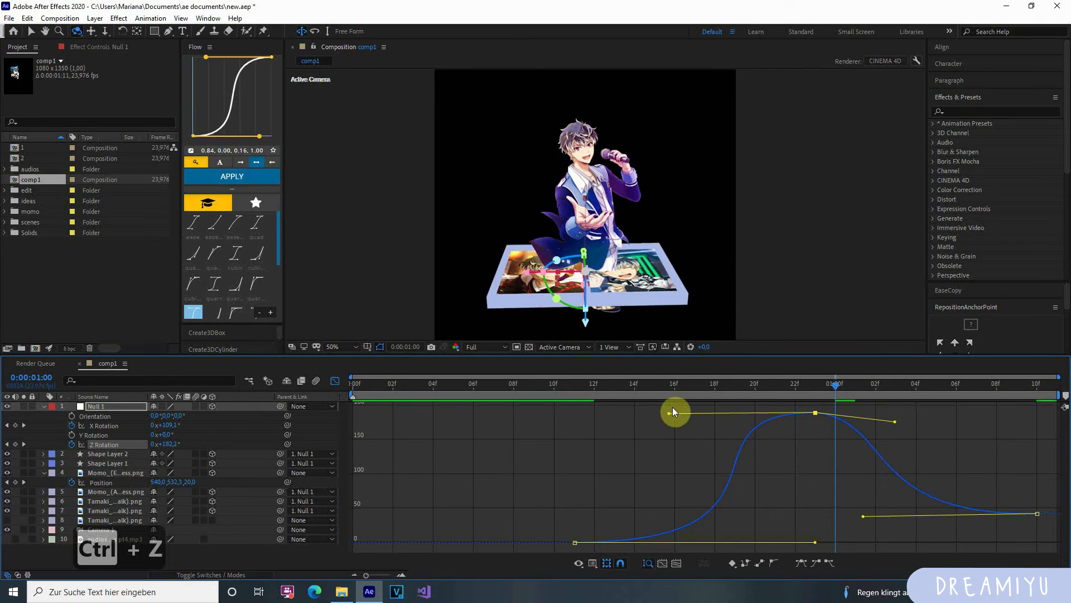
# Step: Sharpen the Z Rotation peak by shortening the middle keyframe's handles and extending the last keyframe's incoming handle, and preview from frame 13
pyautogui.moveTo(672, 407); pyautogui.dragTo(718, 414)
pyautogui.moveTo(862, 515); pyautogui.dragTo(815, 518)
pyautogui.moveTo(864, 411); pyautogui.dragTo(844, 416)
pyautogui.moveTo(737, 419); pyautogui.dragTo(780, 413)
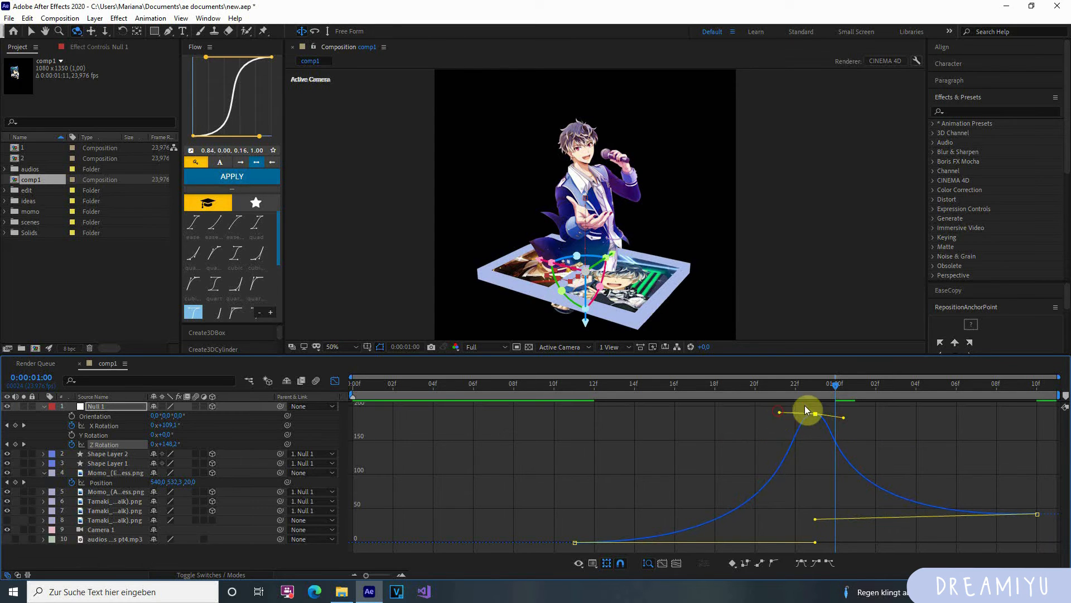
pyautogui.click(621, 390)
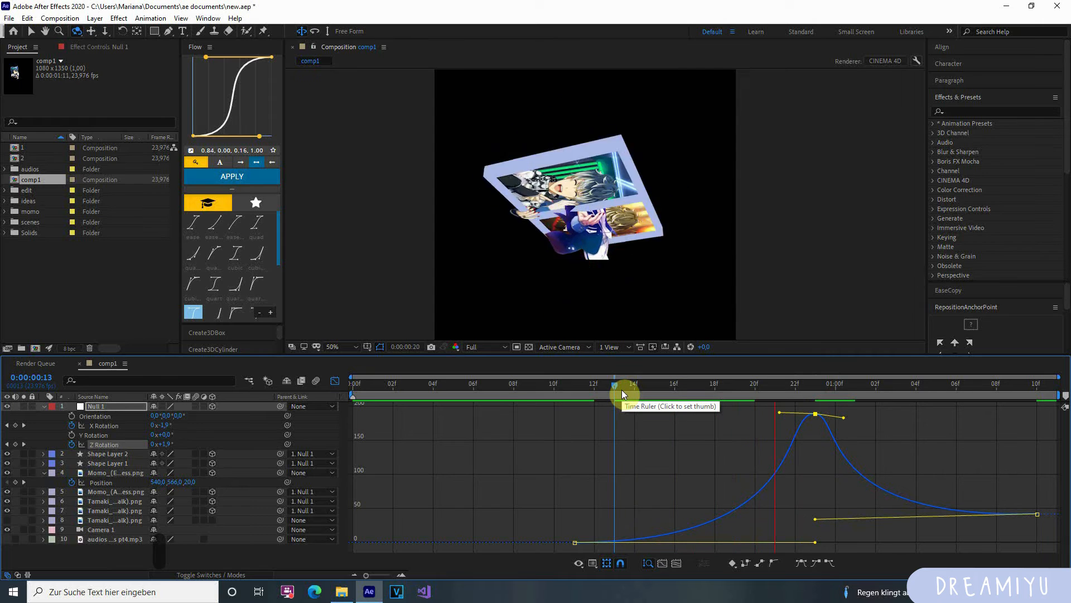
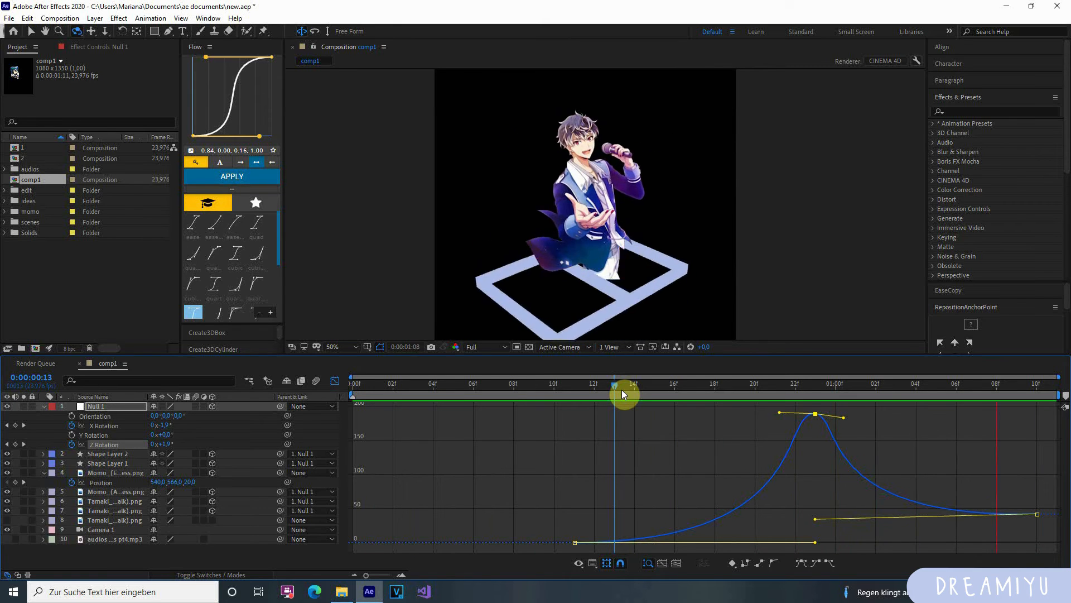
pyautogui.press('space')
# Step: Set Null 1's Z Rotation to 0° at 0:00:01:10, then play back and scrub through the spin
pyautogui.click(1038, 389)
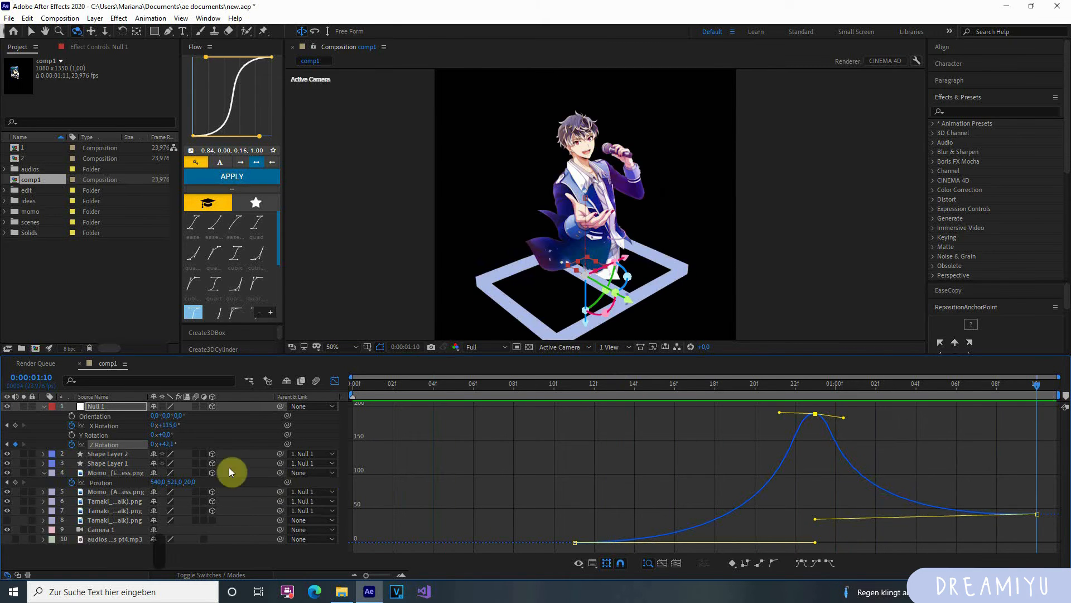
pyautogui.click(168, 444)
pyautogui.write('0')
pyautogui.press('Return')
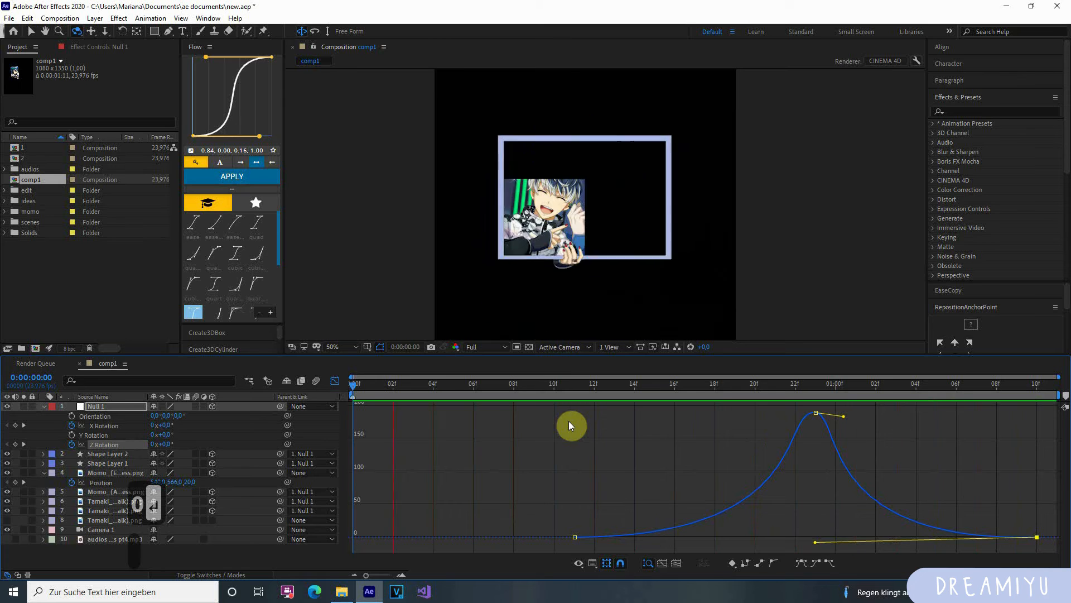
pyautogui.press('space')
pyautogui.moveTo(616, 387); pyautogui.dragTo(782, 406)
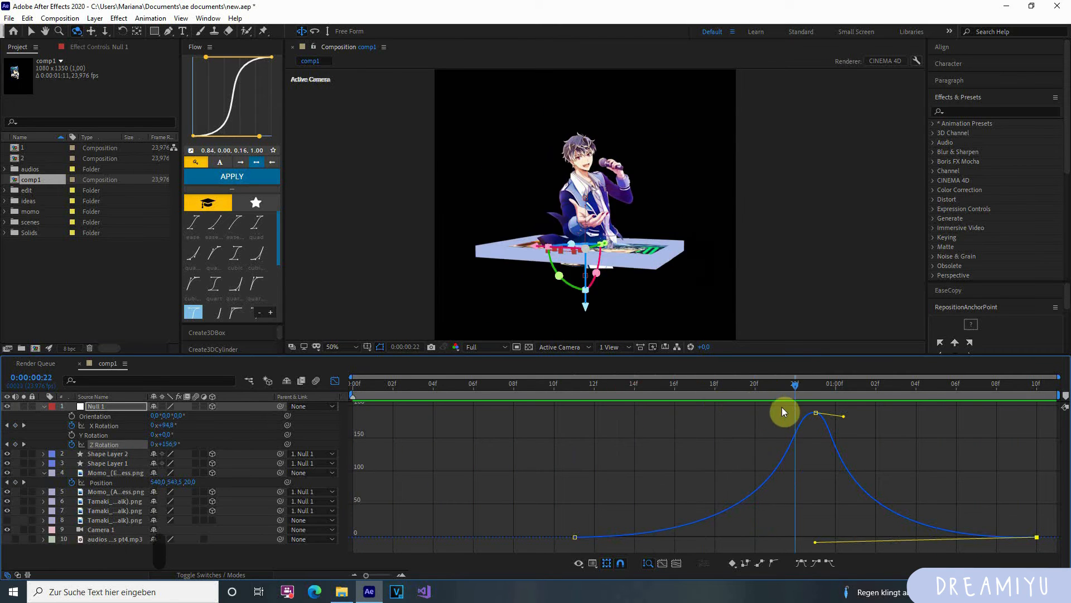
pyautogui.press('space')
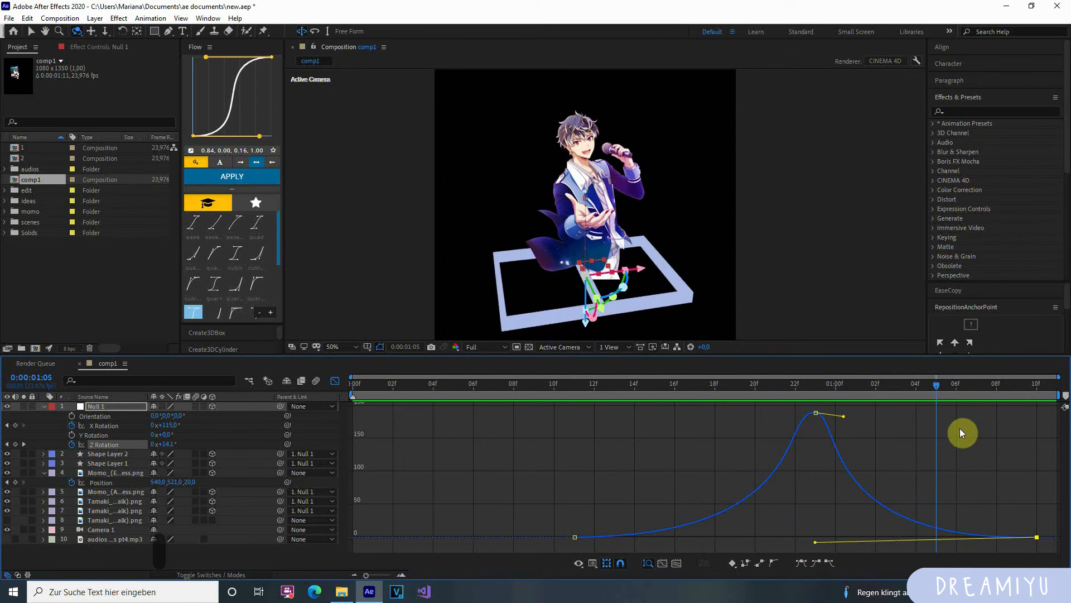
pyautogui.press('space')
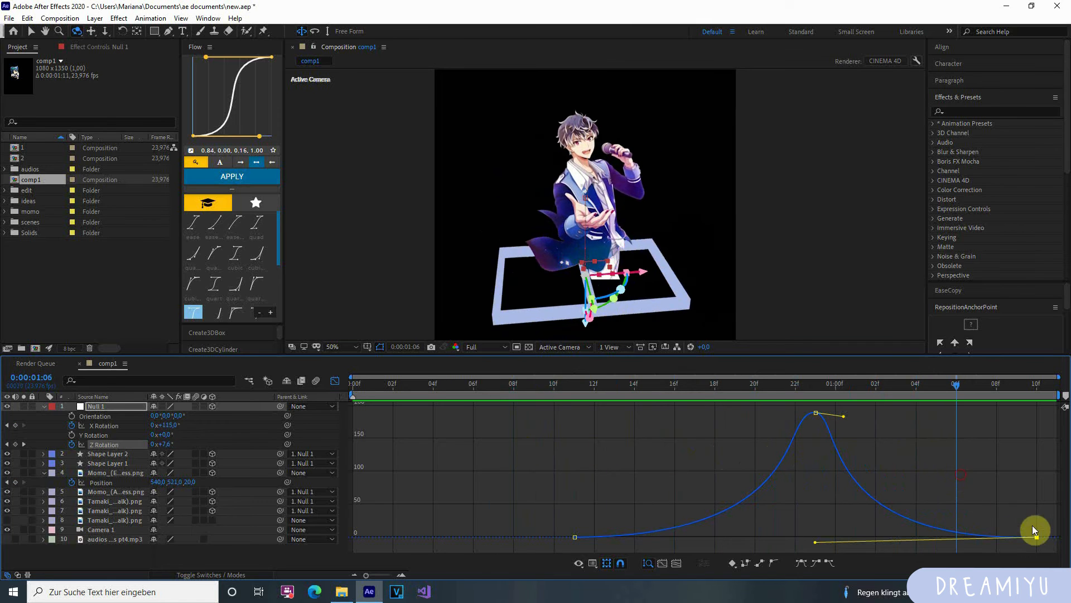
# Step: Raise the last Z Rotation keyframe to about 359° at 0:00:01:09, delete the middle keyframe, and preview the spin
pyautogui.moveTo(1036, 536); pyautogui.dragTo(1023, 427)
pyautogui.click(815, 474)
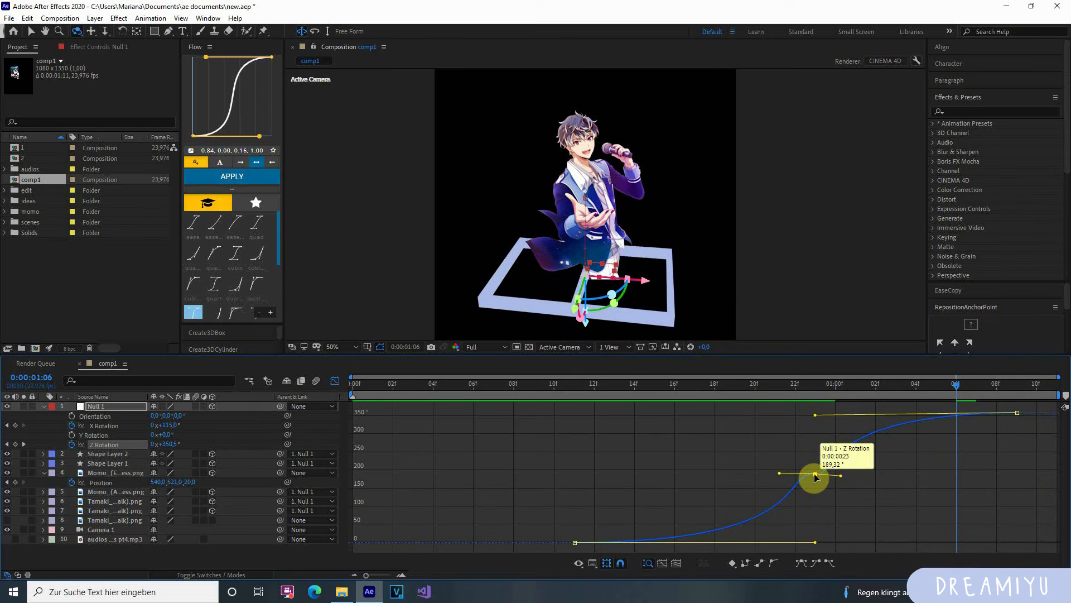
pyautogui.press('BackSpace')
pyautogui.click(876, 390)
pyautogui.press('space')
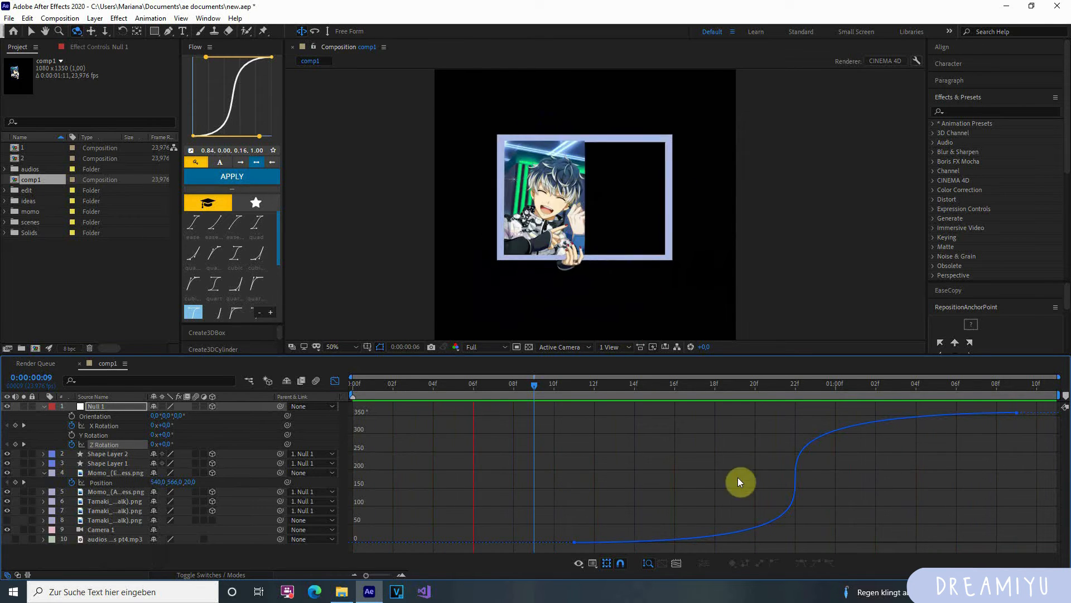
pyautogui.press('space')
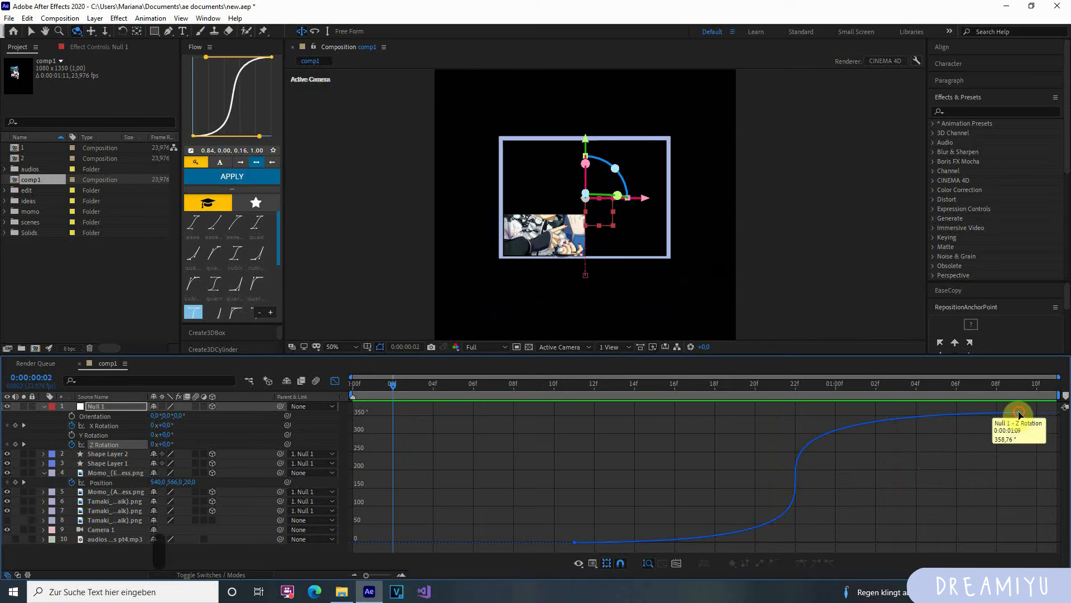
# Step: Move the last Z Rotation keyframe to 0:00:01:11, preview the spin, and close the Graph Editor
pyautogui.moveTo(1019, 414); pyautogui.dragTo(1057, 414)
pyautogui.press('space')
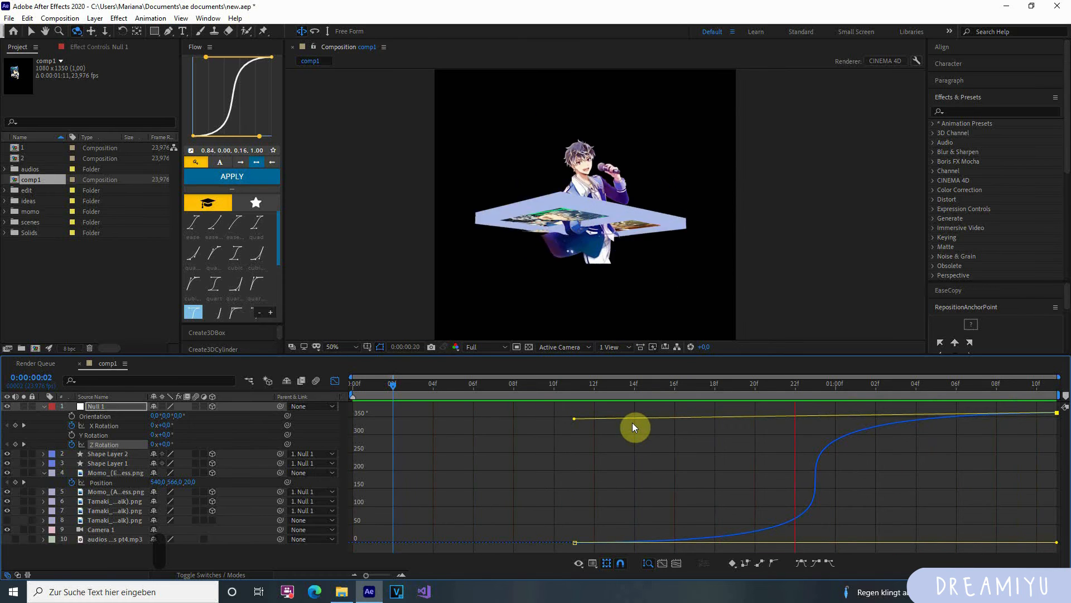
pyautogui.press('space')
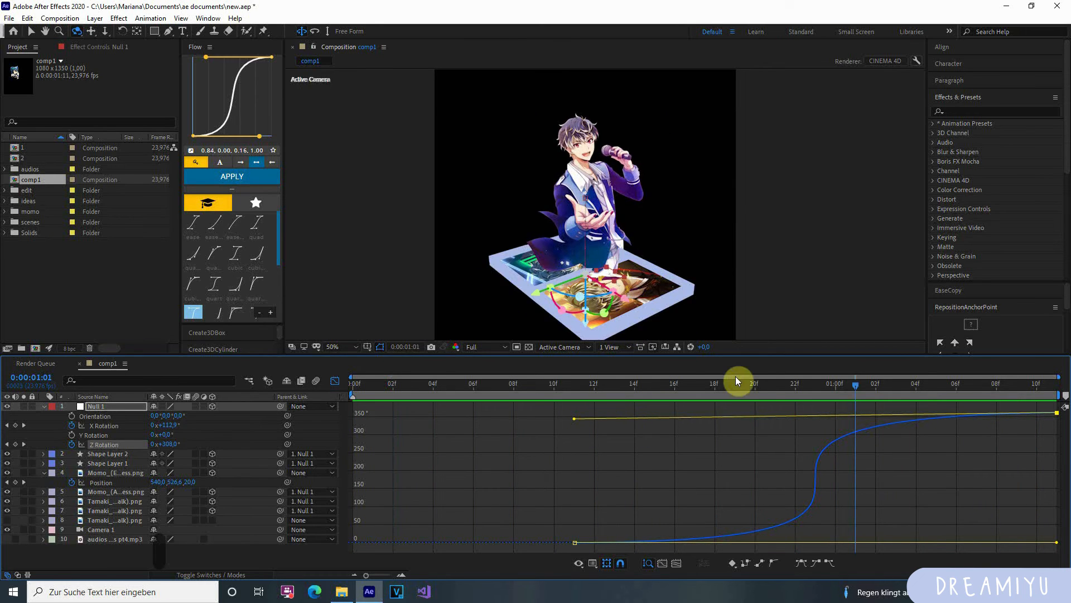
pyautogui.moveTo(736, 377); pyautogui.dragTo(835, 438)
pyautogui.click(334, 381)
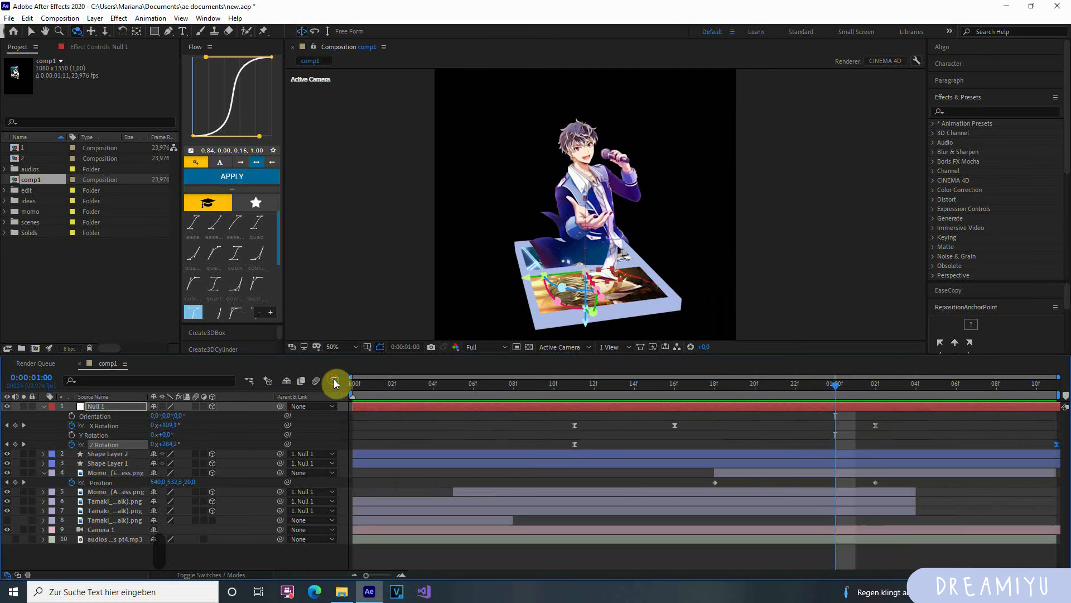
# Step: Scrub through the frame's full spin and play it back from frame 18
pyautogui.moveTo(796, 385); pyautogui.dragTo(828, 386)
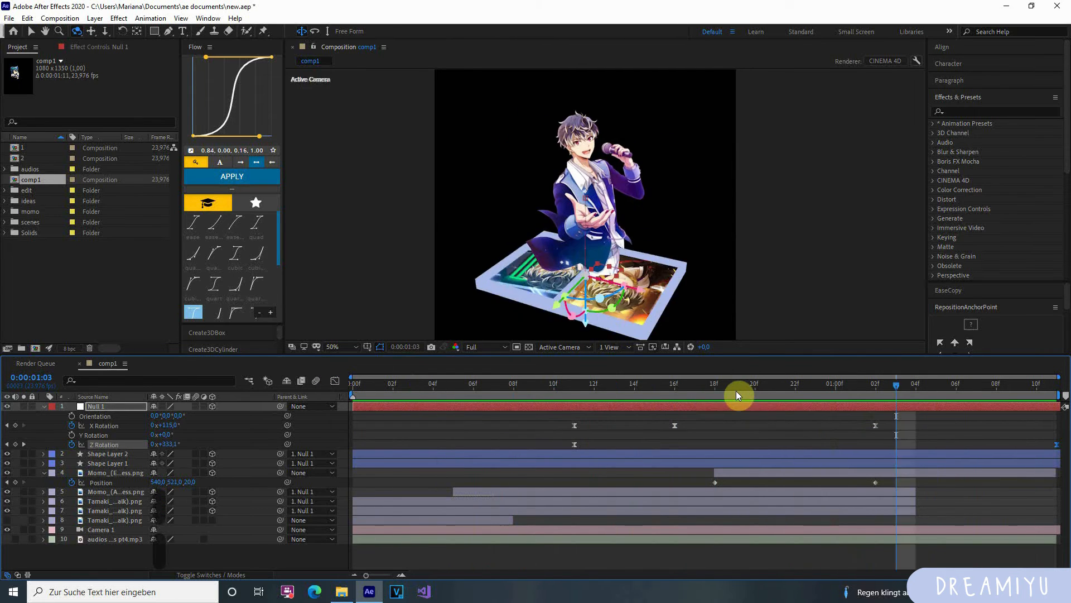
pyautogui.click(714, 388)
pyautogui.press('space')
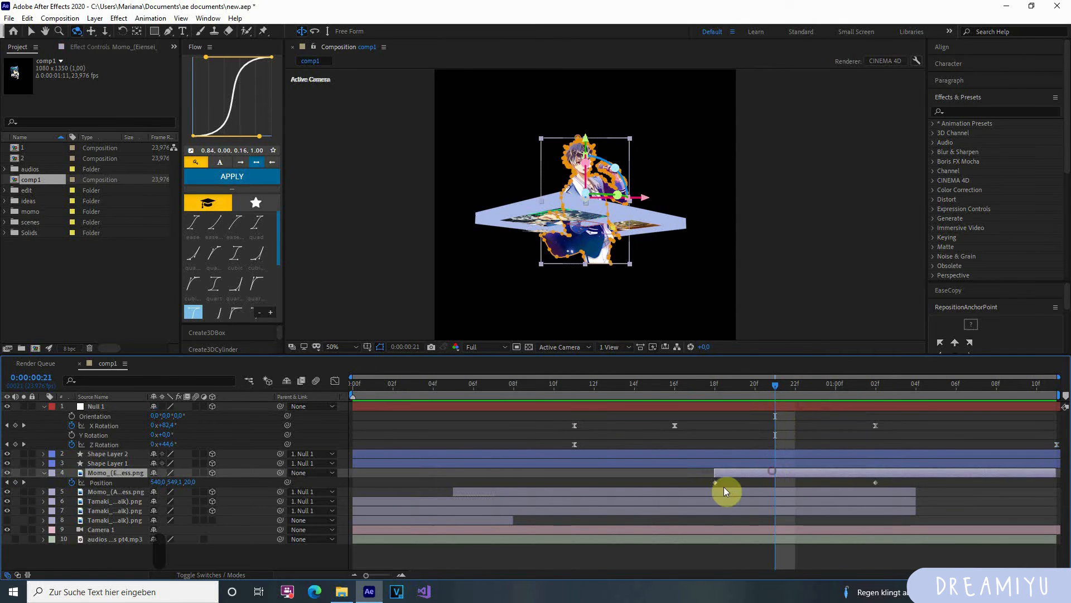
# Step: Reveal the modified properties of the character cutout on layer 4 and apply Easy Ease to its Position and Scale keyframes in the Graph Editor
pyautogui.moveTo(700, 485); pyautogui.dragTo(910, 484)
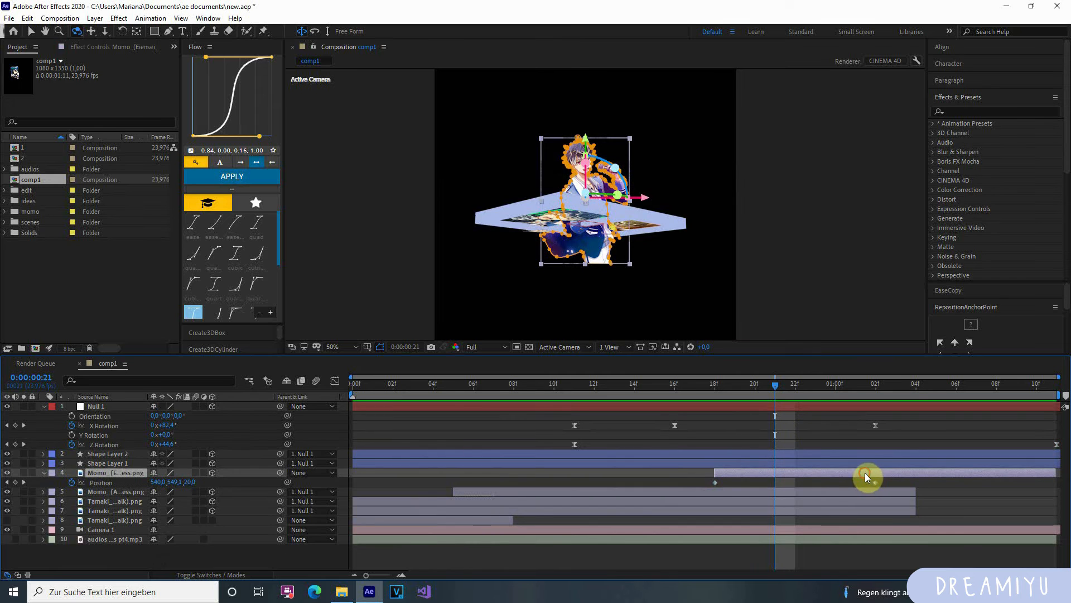
pyautogui.moveTo(776, 386); pyautogui.dragTo(820, 477)
pyautogui.press('u')
pyautogui.press('u')
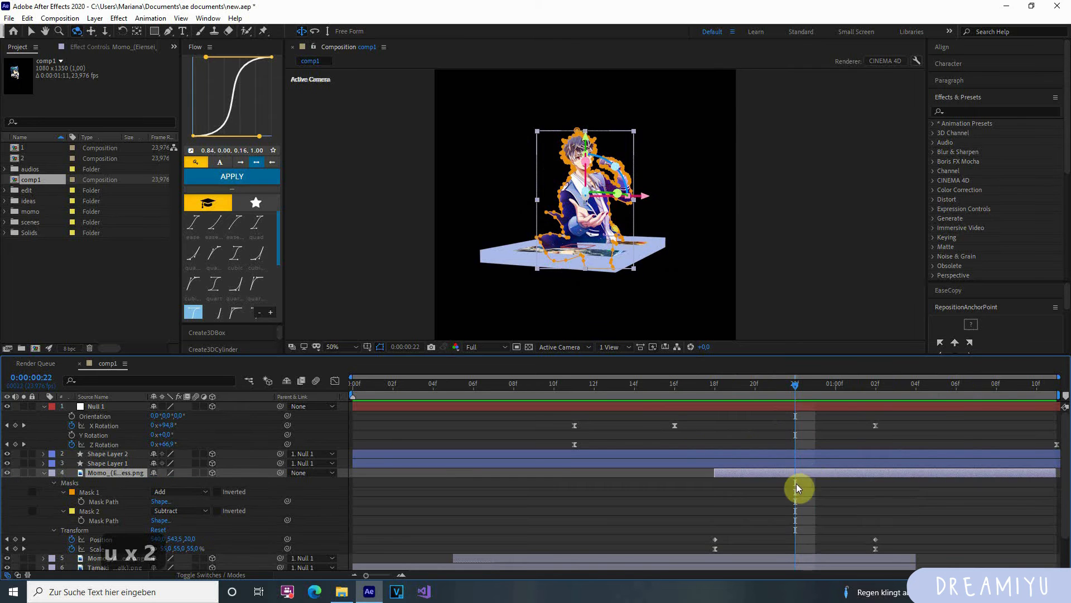
pyautogui.moveTo(692, 530); pyautogui.dragTo(887, 558)
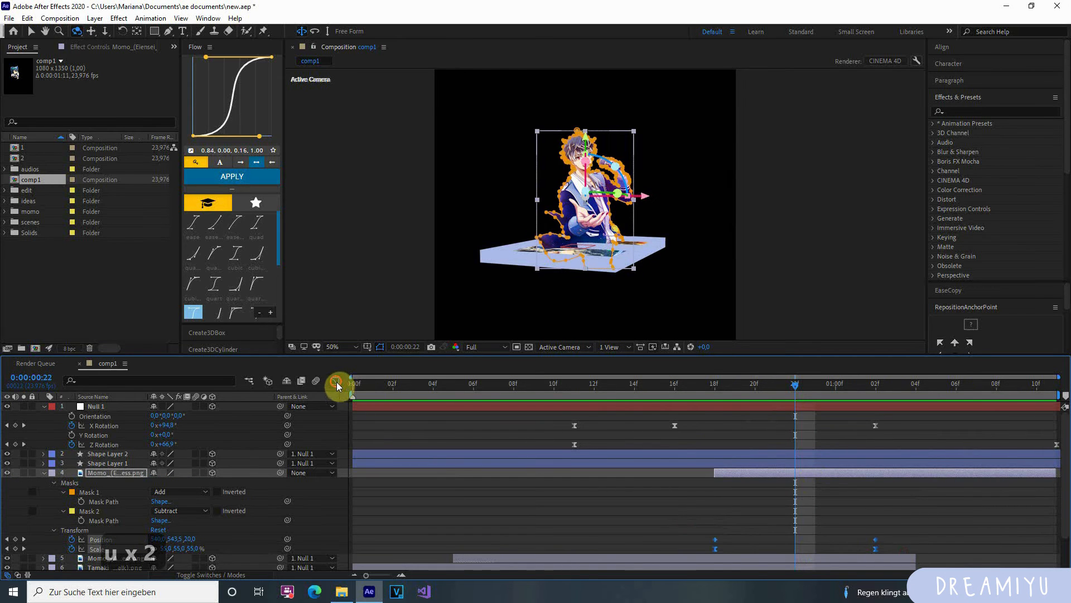
pyautogui.click(336, 381)
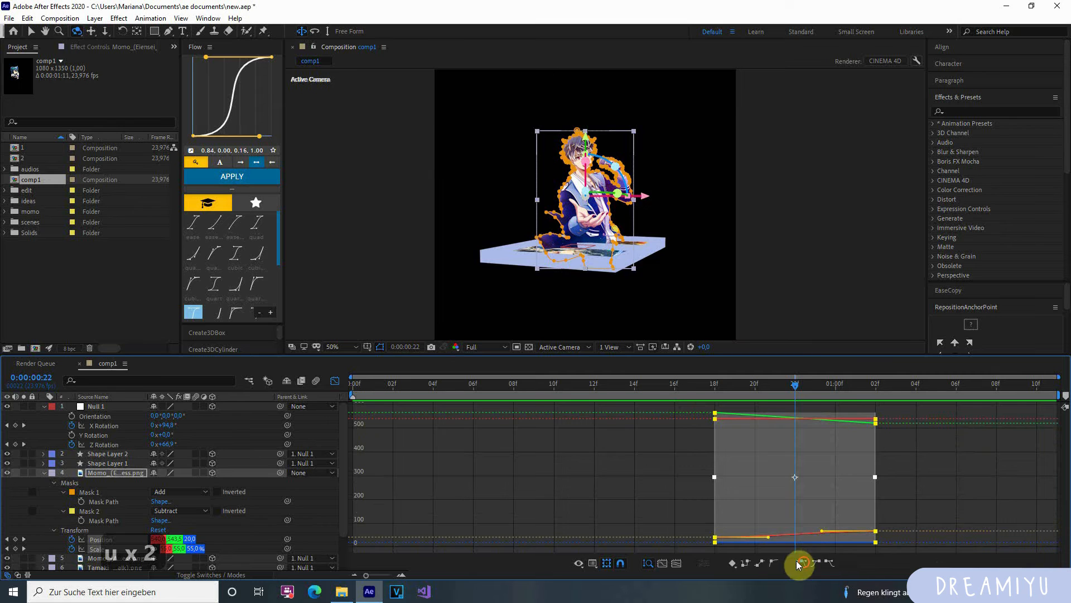
pyautogui.click(797, 561)
# Step: Separate the cutout's Position into X, Y and Z dimensions and ease the separated position keyframes
pyautogui.click(658, 497)
pyautogui.rightClick(126, 535)
pyautogui.click(151, 421)
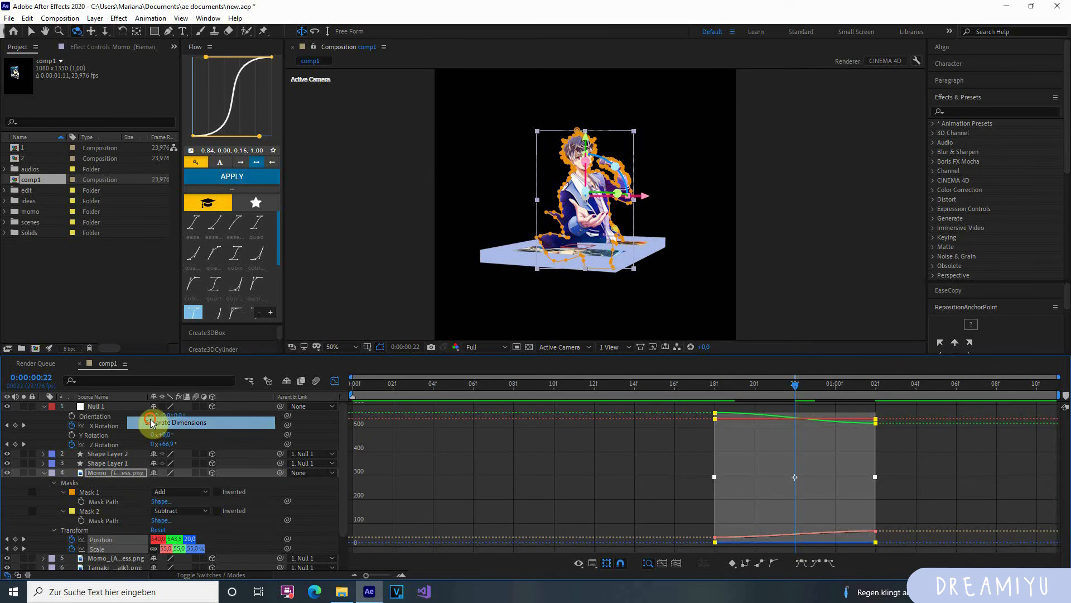
pyautogui.moveTo(692, 404); pyautogui.dragTo(951, 524)
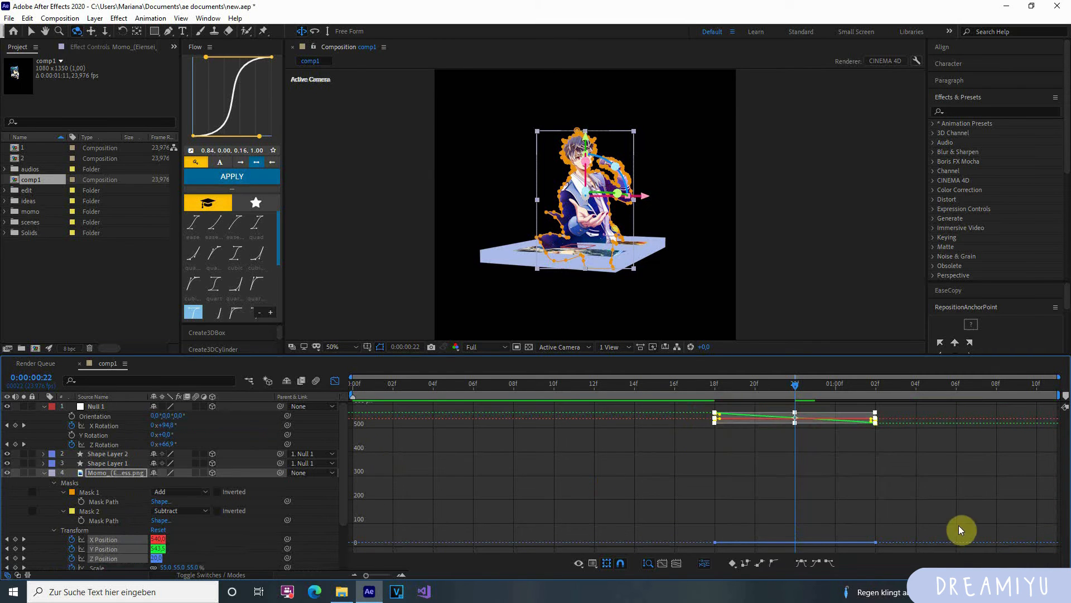
pyautogui.click(831, 560)
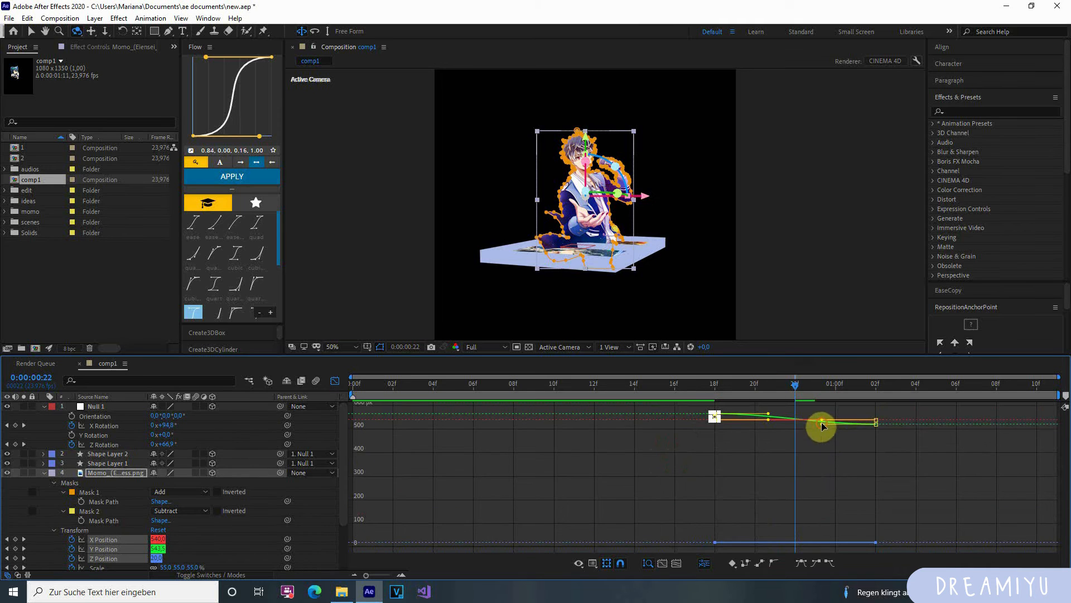
# Step: Lengthen the incoming ease of the cutout's last Y Position keyframe, preview the rise from frame 18, and close the Graph Editor
pyautogui.moveTo(823, 427); pyautogui.dragTo(775, 423)
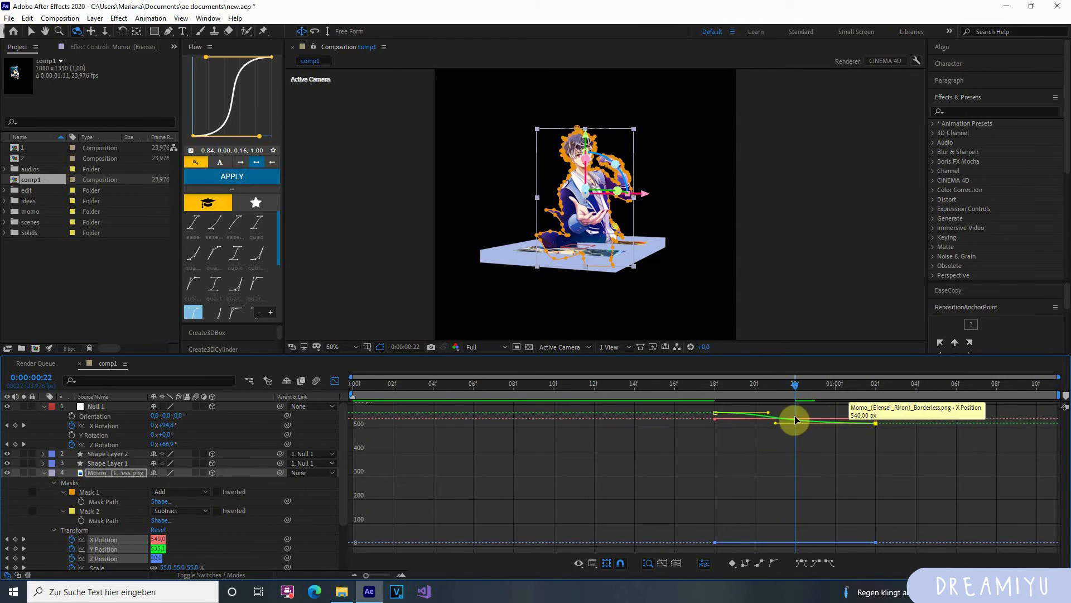
pyautogui.moveTo(787, 383); pyautogui.dragTo(715, 390)
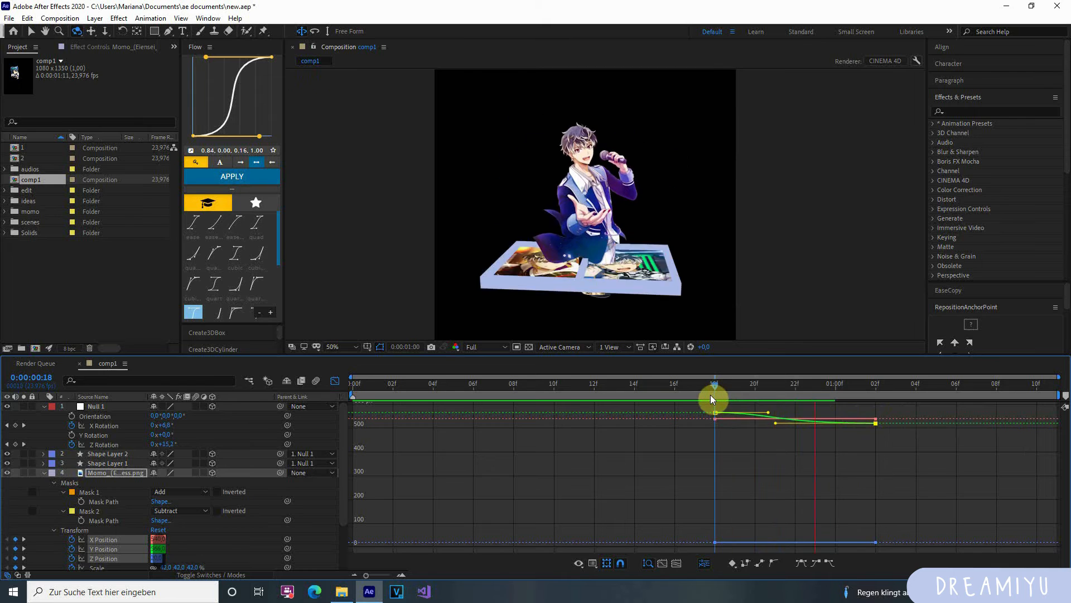
pyautogui.press('space')
pyautogui.press('space')
pyautogui.click(806, 397)
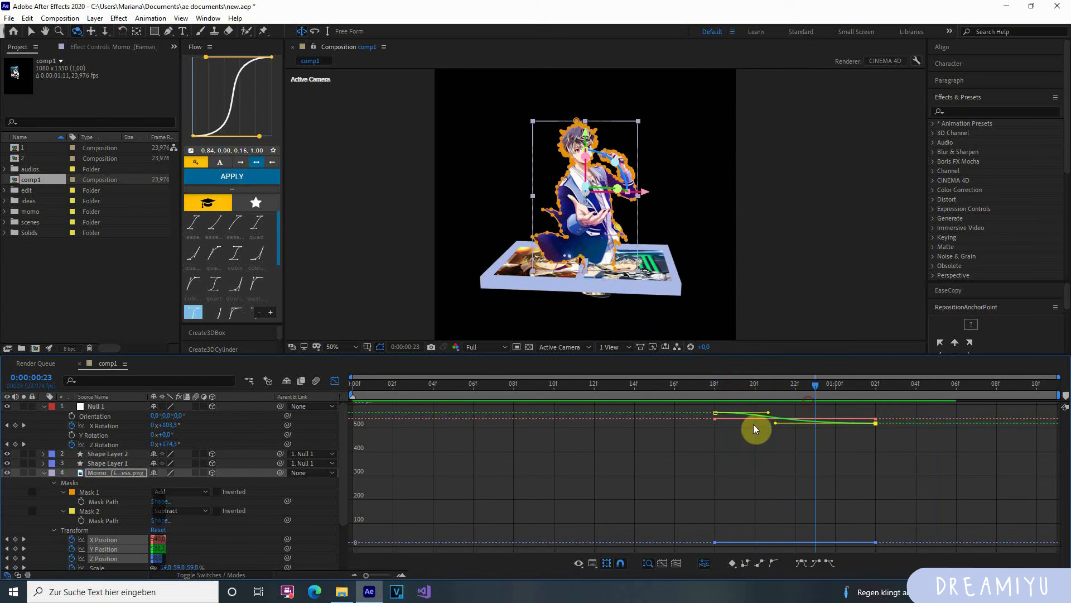
pyautogui.click(335, 380)
pyautogui.scroll(-1, 755, 511)
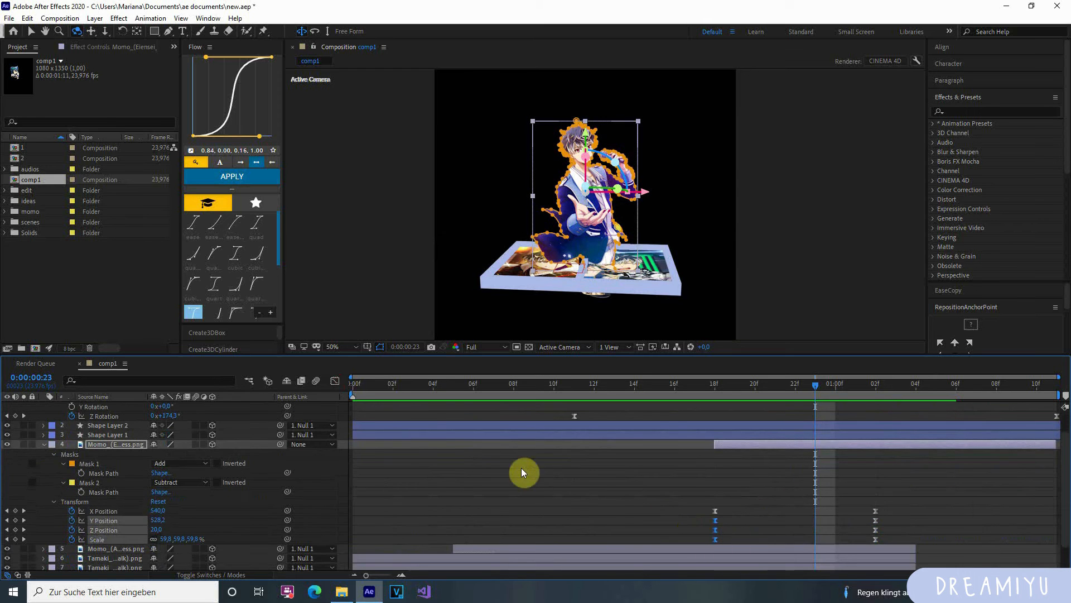
# Step: Lengthen the incoming ease of the cutout's last Scale keyframe in the Graph Editor and check the motion up to 0:00:01:00
pyautogui.click(336, 380)
pyautogui.moveTo(688, 509); pyautogui.dragTo(881, 549)
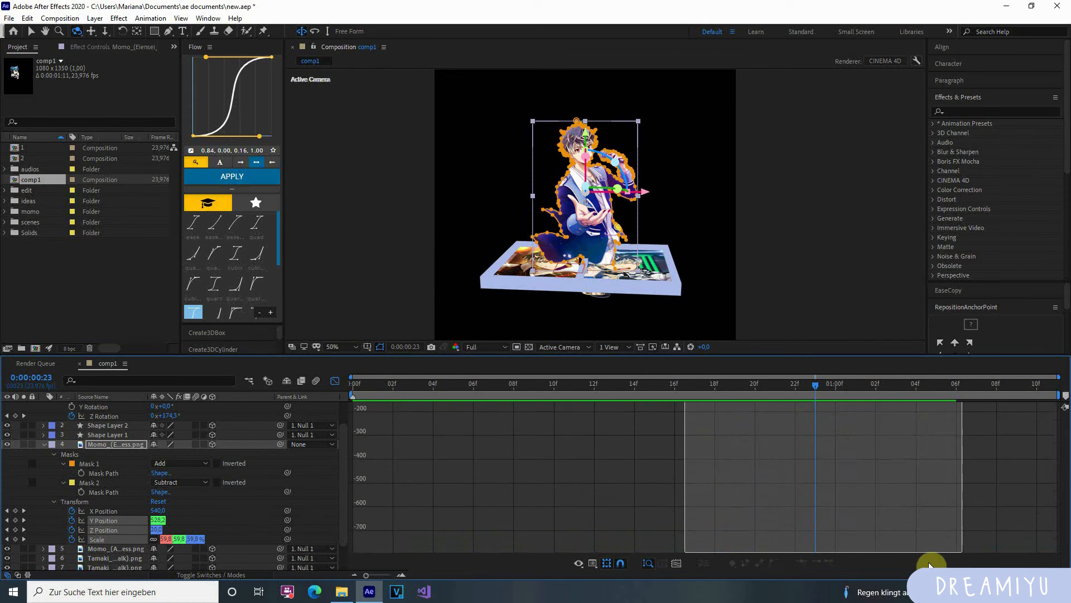
pyautogui.moveTo(822, 530); pyautogui.dragTo(788, 530)
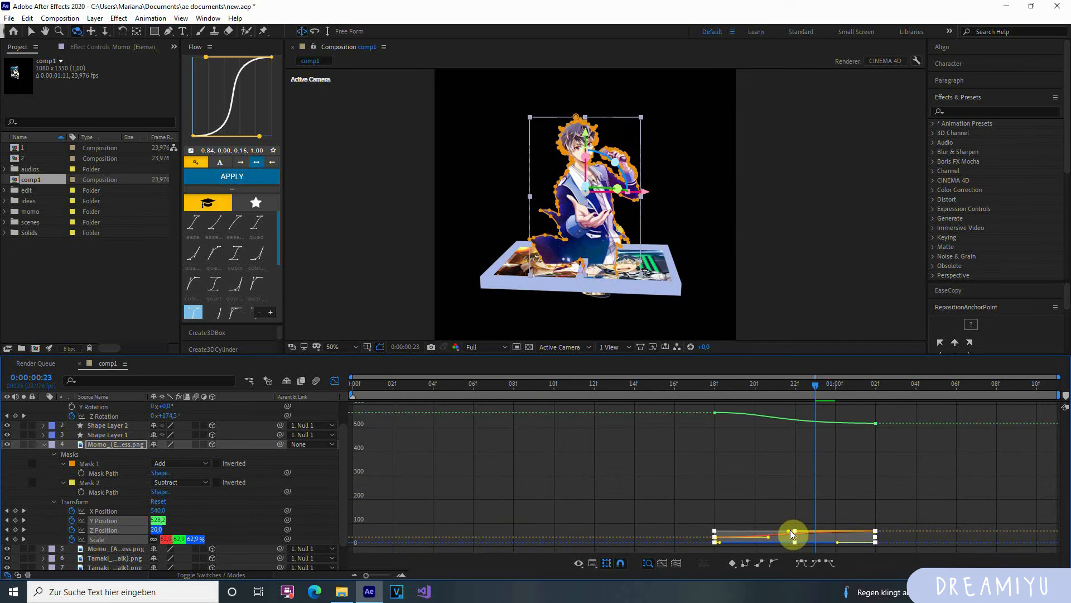
pyautogui.moveTo(813, 385); pyautogui.dragTo(712, 392)
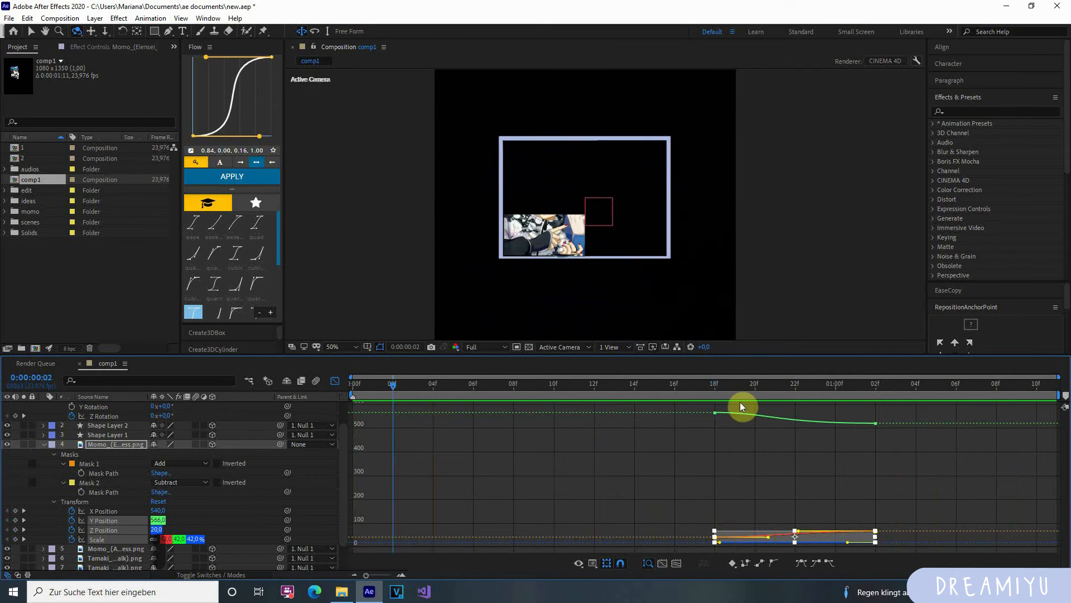
pyautogui.click(335, 381)
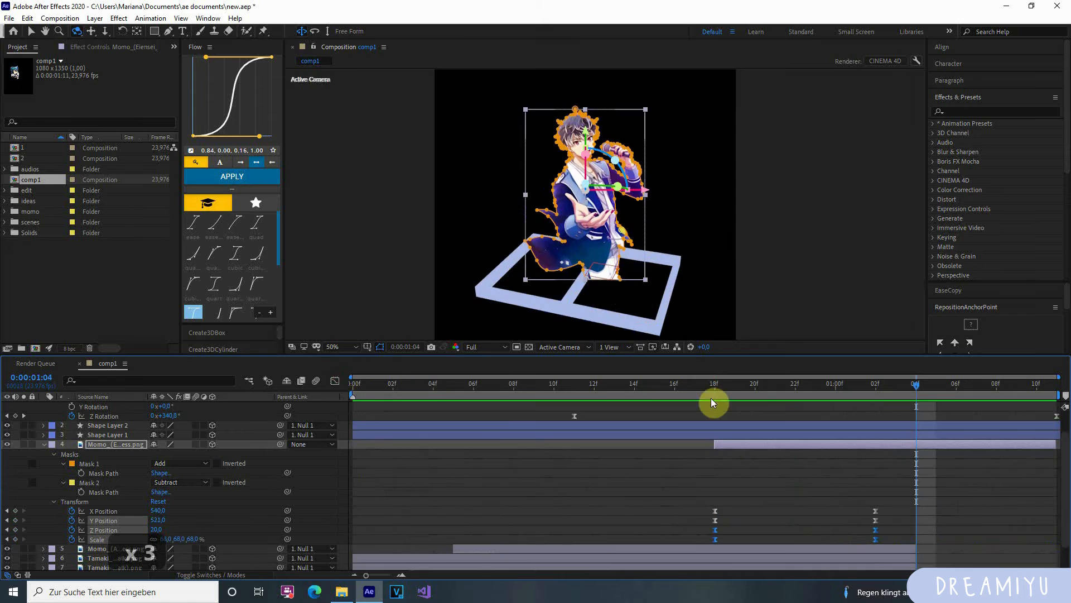
pyautogui.moveTo(711, 397); pyautogui.dragTo(837, 417)
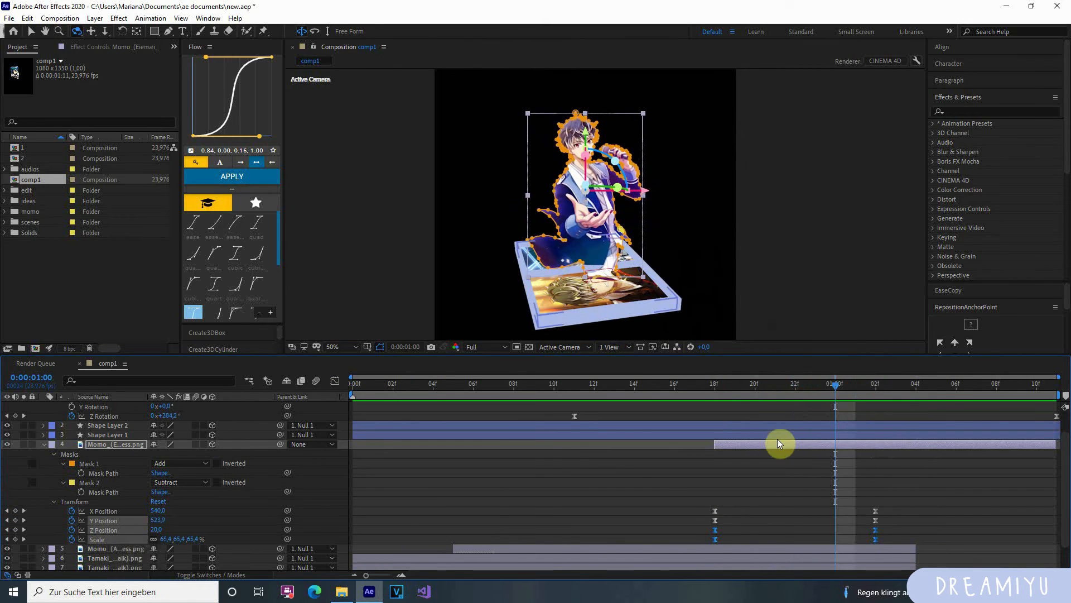
# Step: Keyframe the cutout's Y Rotation at 0:00:01:00 and at frame 18, setting the frame 18 value to -179°
pyautogui.press('r')
pyautogui.click(71, 498)
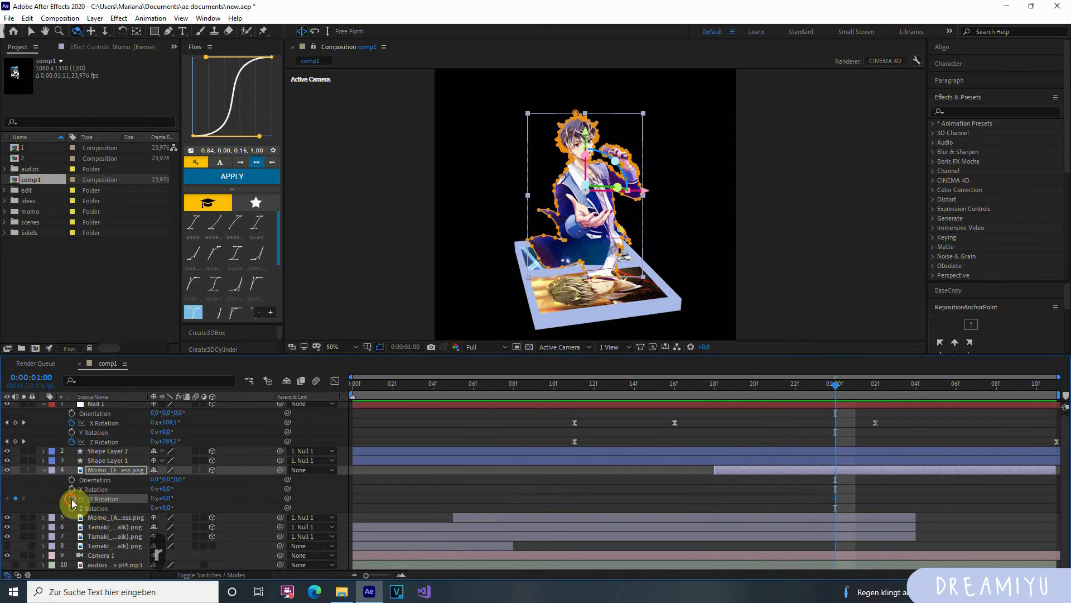
pyautogui.moveTo(835, 386)
pyautogui.mouseDown()
pyautogui.moveTo(714, 410)
pyautogui.moveTo(838, 406)
pyautogui.mouseUp()
pyautogui.click(22, 497)
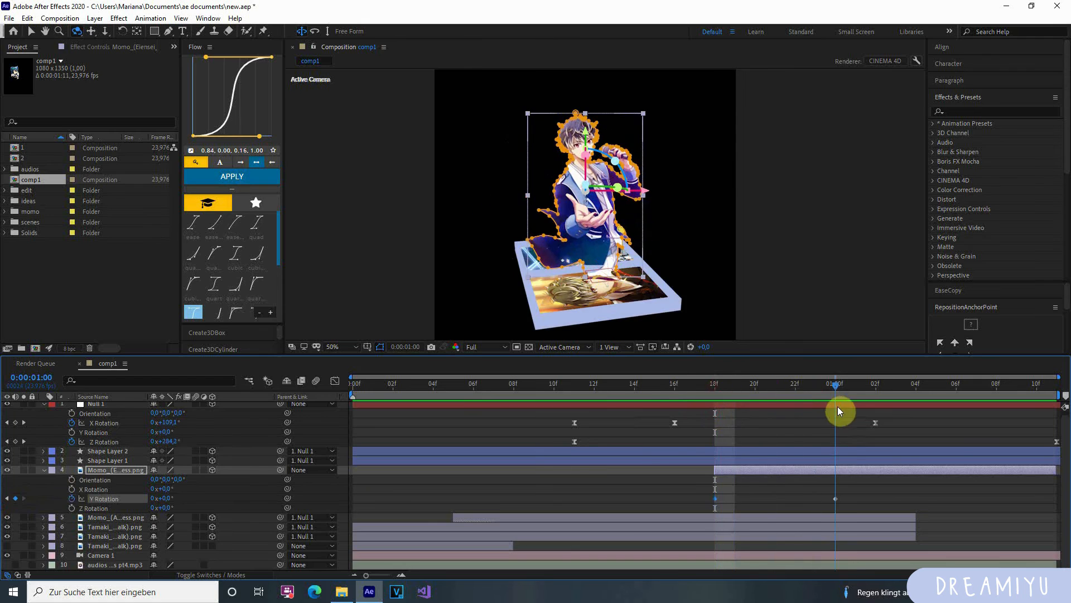
pyautogui.click(720, 384)
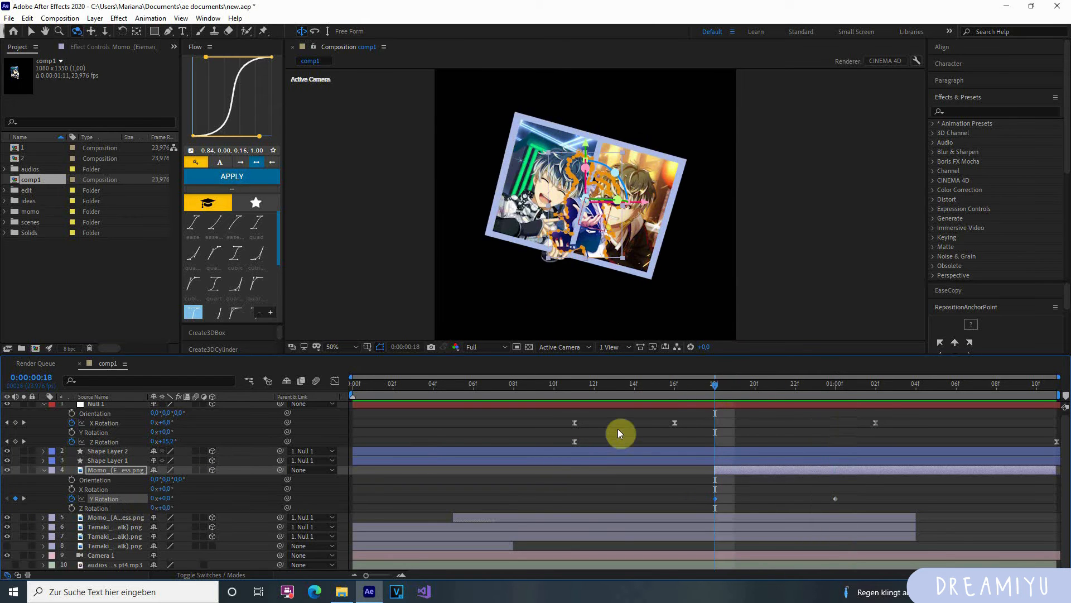
pyautogui.moveTo(165, 498); pyautogui.dragTo(72, 508)
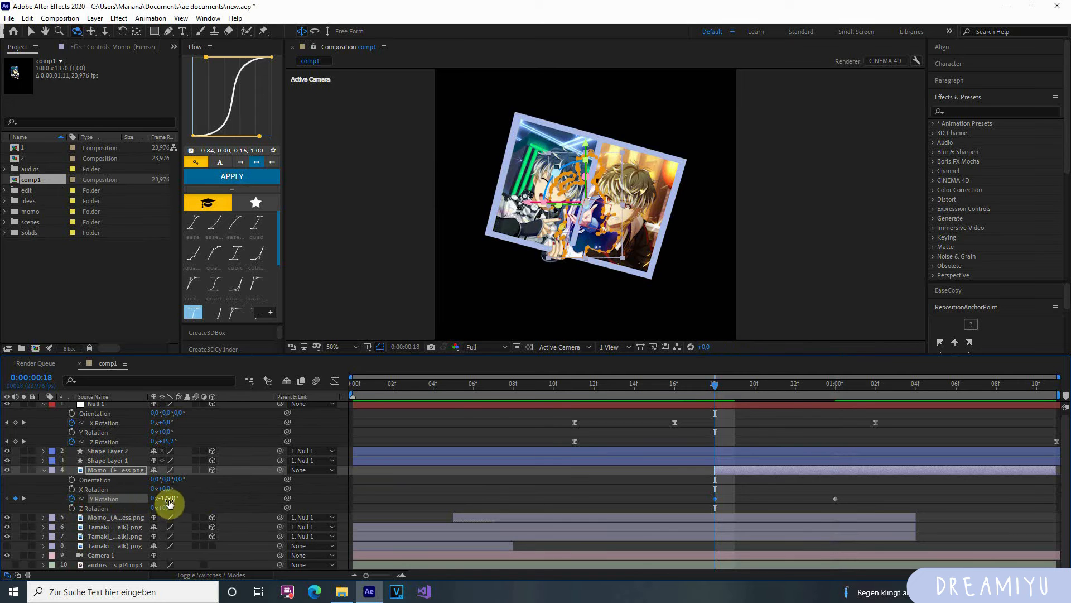
# Step: Preview the cutout's turn and move its last Y Rotation keyframe out to 0:00:01:11
pyautogui.click(737, 488)
pyautogui.press('space')
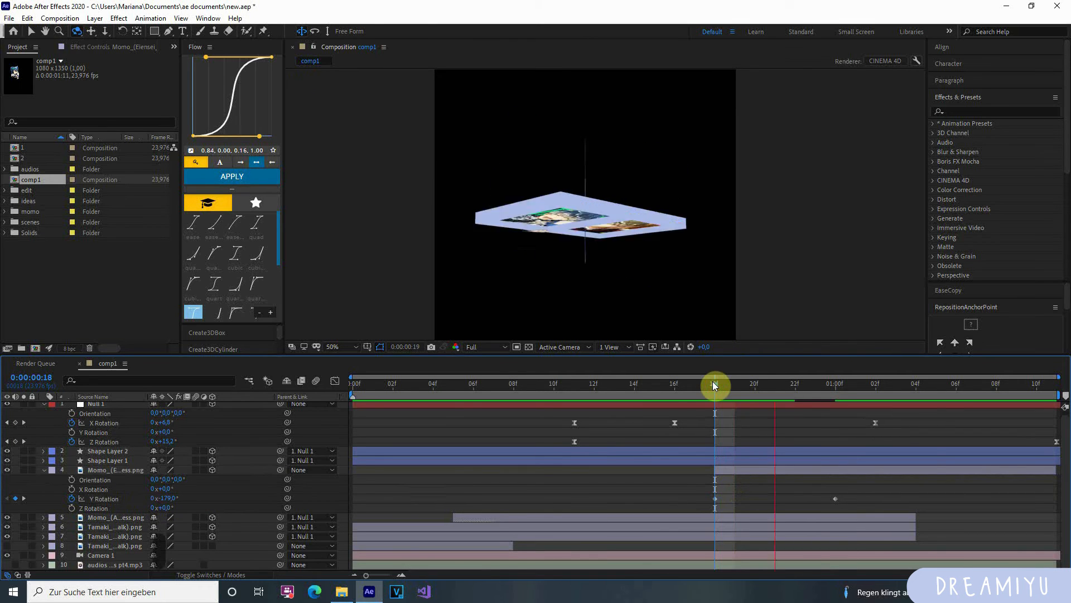
pyautogui.press('space')
pyautogui.moveTo(720, 383); pyautogui.dragTo(755, 402)
pyautogui.click(836, 499)
pyautogui.moveTo(836, 498); pyautogui.dragTo(956, 498)
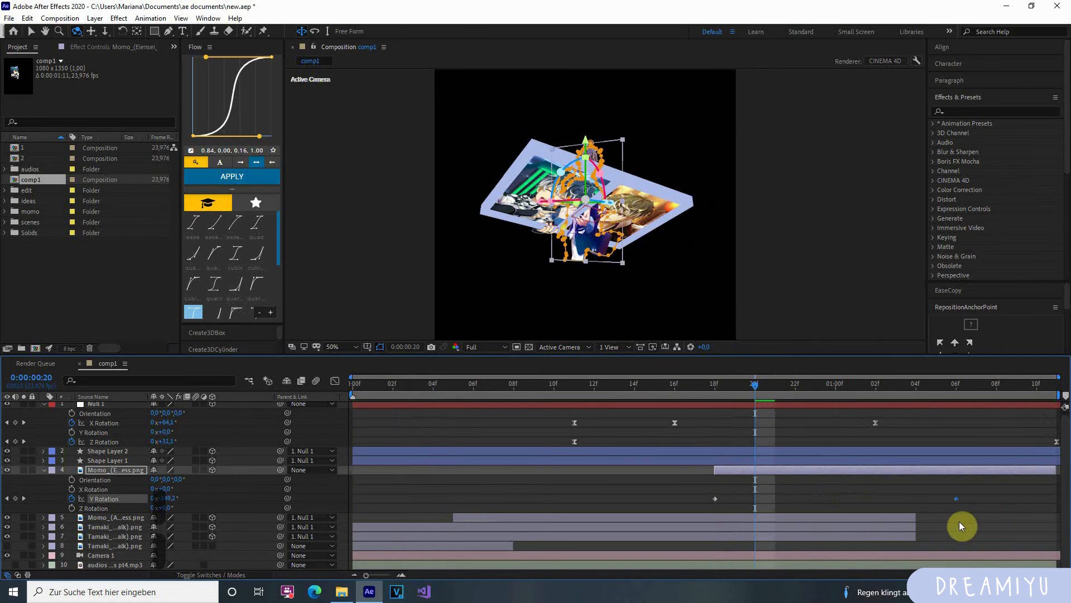
pyautogui.moveTo(760, 384); pyautogui.dragTo(1047, 505)
pyautogui.click(959, 497)
# Step: Apply Easy Ease to both Y Rotation keyframes in the Graph Editor, lengthen the curve's ease handles, and preview the turn
pyautogui.moveTo(696, 495); pyautogui.dragTo(1069, 501)
pyautogui.click(335, 381)
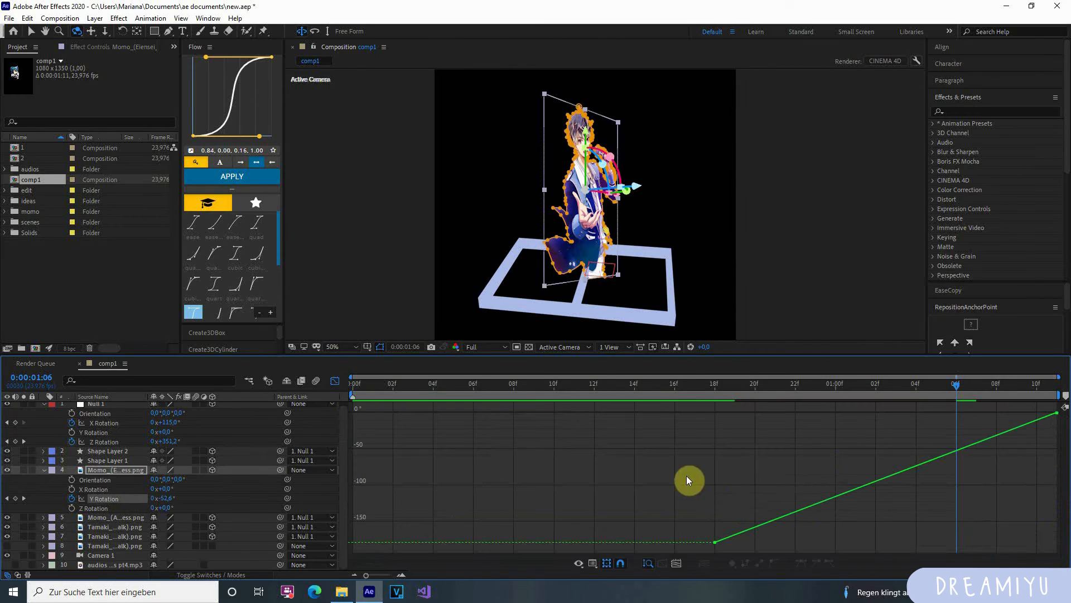
pyautogui.moveTo(698, 552); pyautogui.dragTo(1064, 392)
pyautogui.click(801, 562)
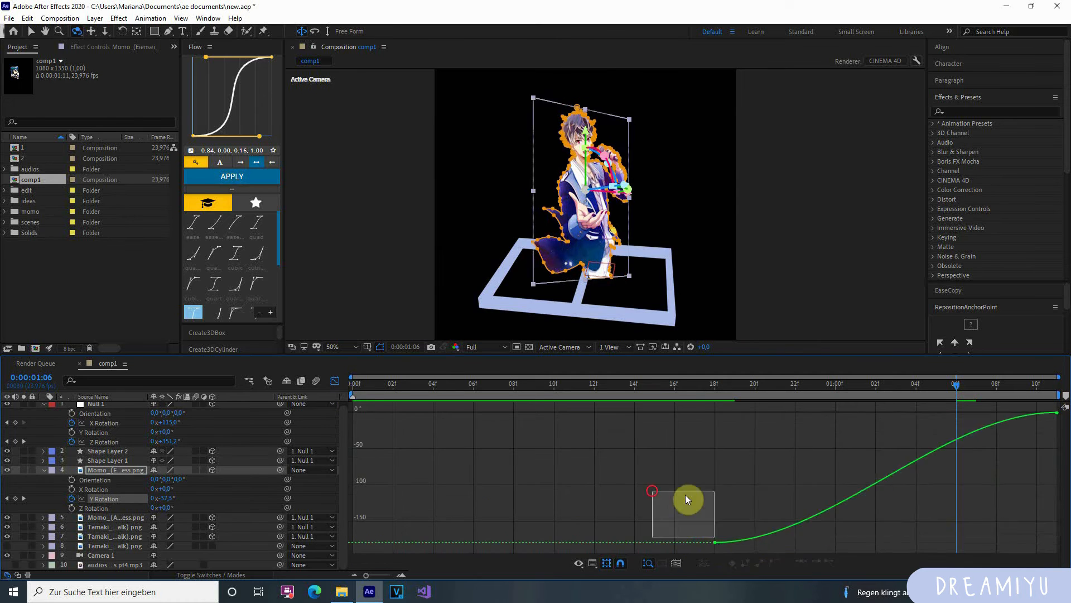
pyautogui.moveTo(944, 413); pyautogui.dragTo(650, 410)
pyautogui.press('space')
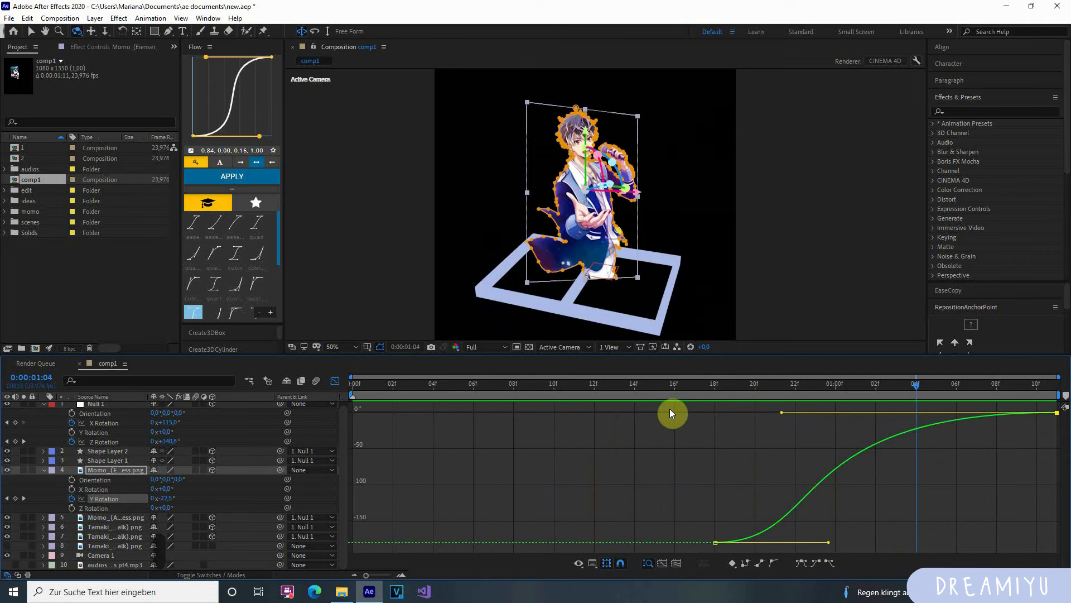
# Step: Shorten the outgoing handle of the first Y Rotation keyframe, lengthen the last one's incoming handle, and play back the result
pyautogui.click(709, 382)
pyautogui.moveTo(833, 542); pyautogui.dragTo(813, 542)
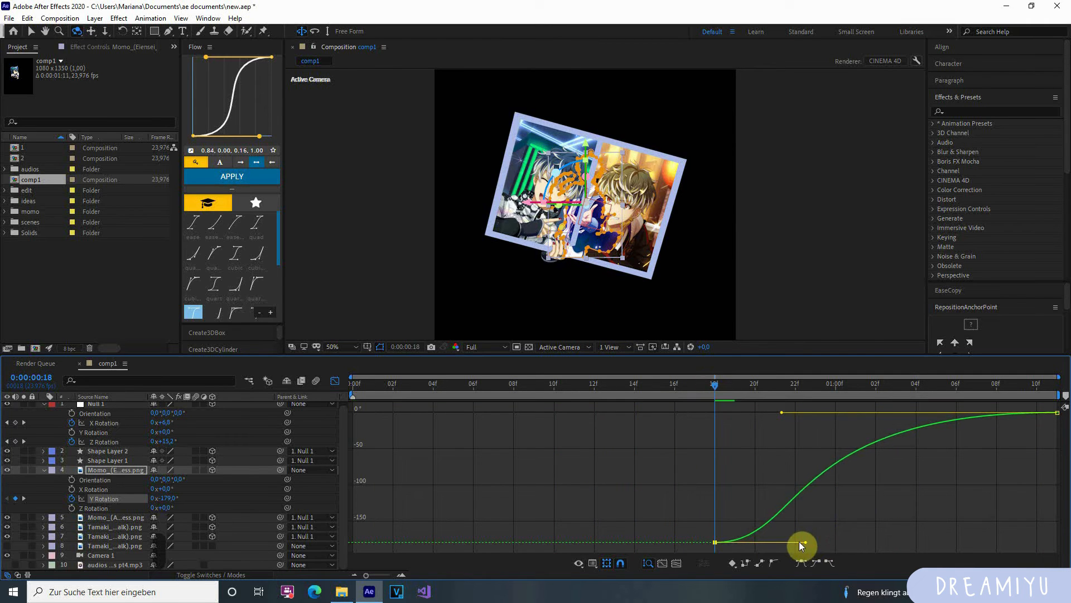
pyautogui.moveTo(780, 413); pyautogui.dragTo(715, 413)
pyautogui.press('space')
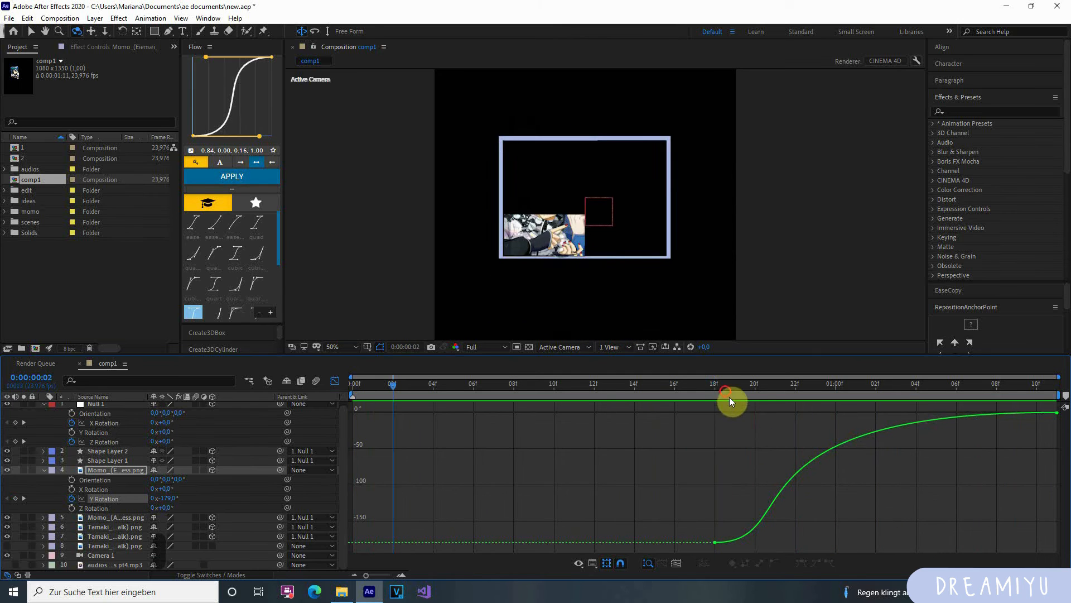
# Step: Raise the cutout's Y Rotation keyframe at frame 18 to about -142.7°, preview it, and return to the layer bar view
pyautogui.moveTo(729, 397)
pyautogui.mouseDown()
pyautogui.moveTo(757, 397)
pyautogui.moveTo(715, 399)
pyautogui.mouseUp()
pyautogui.click(715, 540)
pyautogui.press('space')
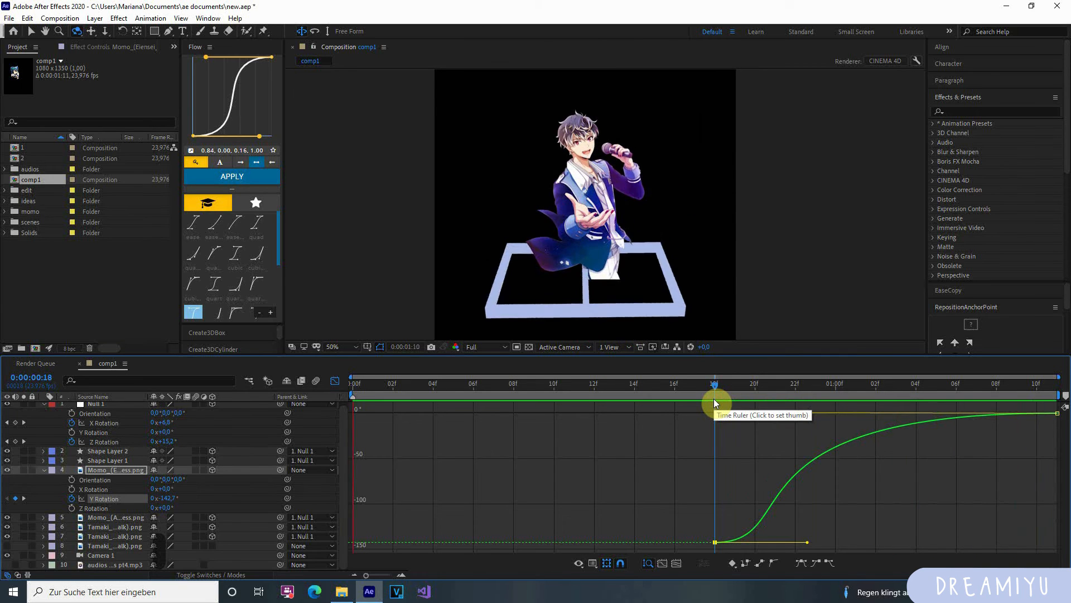
pyautogui.click(334, 381)
pyautogui.moveTo(713, 393); pyautogui.dragTo(719, 495)
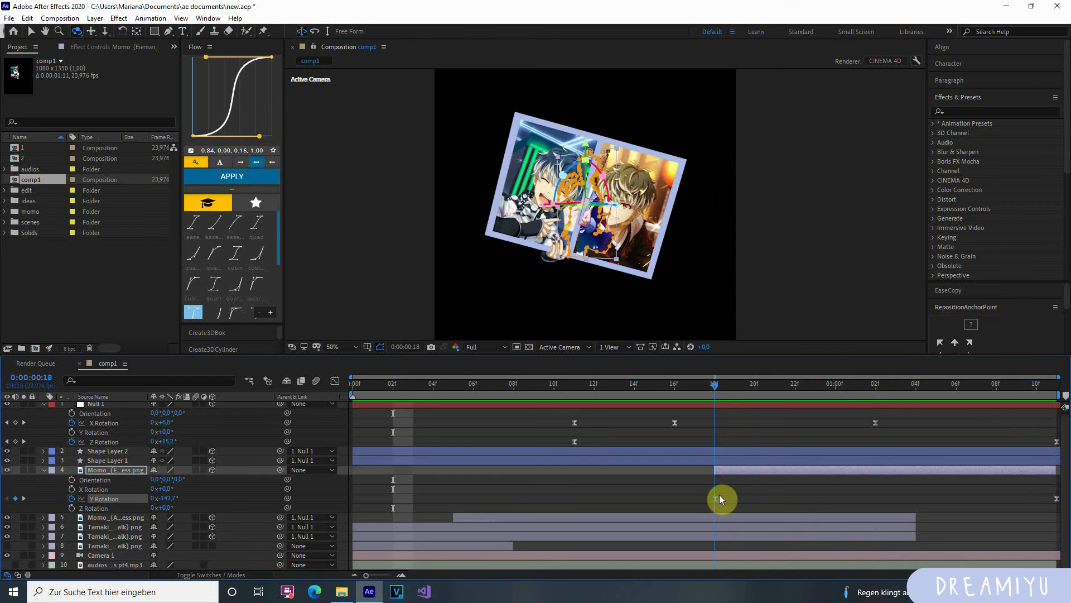
pyautogui.click(740, 489)
pyautogui.click(746, 469)
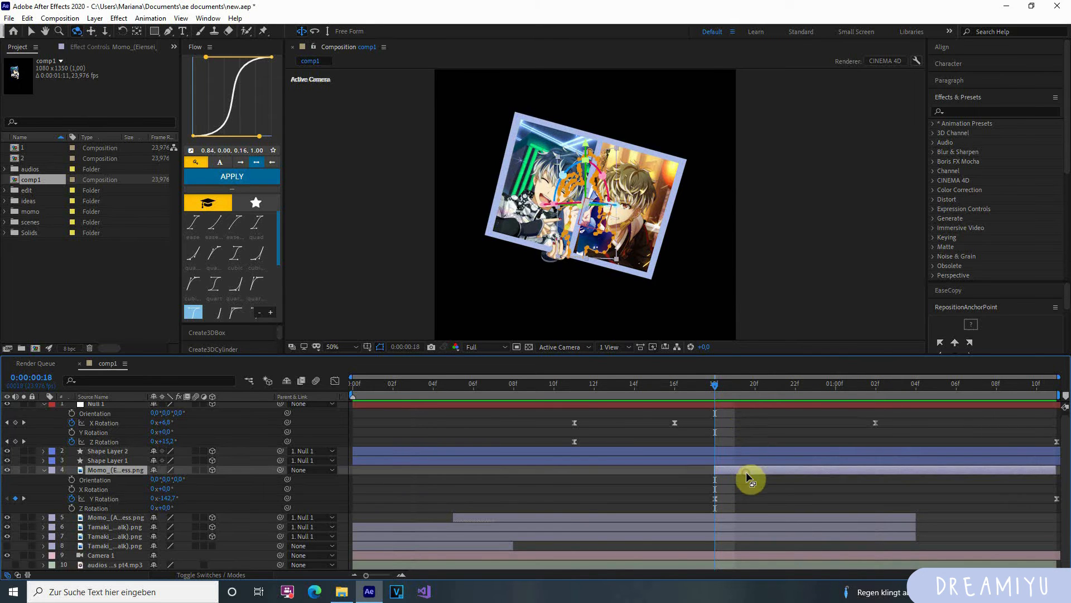
# Step: Move the cutout's last Y Rotation keyframe to 0:00:01:10 and show all keyframed properties of the layer
pyautogui.press('v')
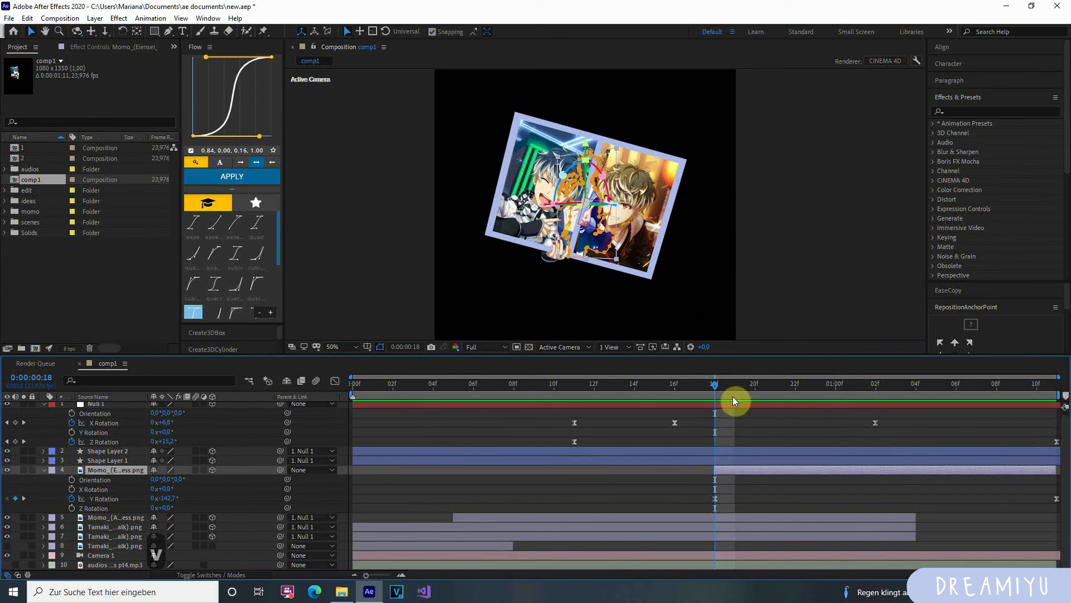
pyautogui.moveTo(732, 396); pyautogui.dragTo(1057, 430)
pyautogui.moveTo(1056, 499); pyautogui.dragTo(1036, 498)
pyautogui.press('u')
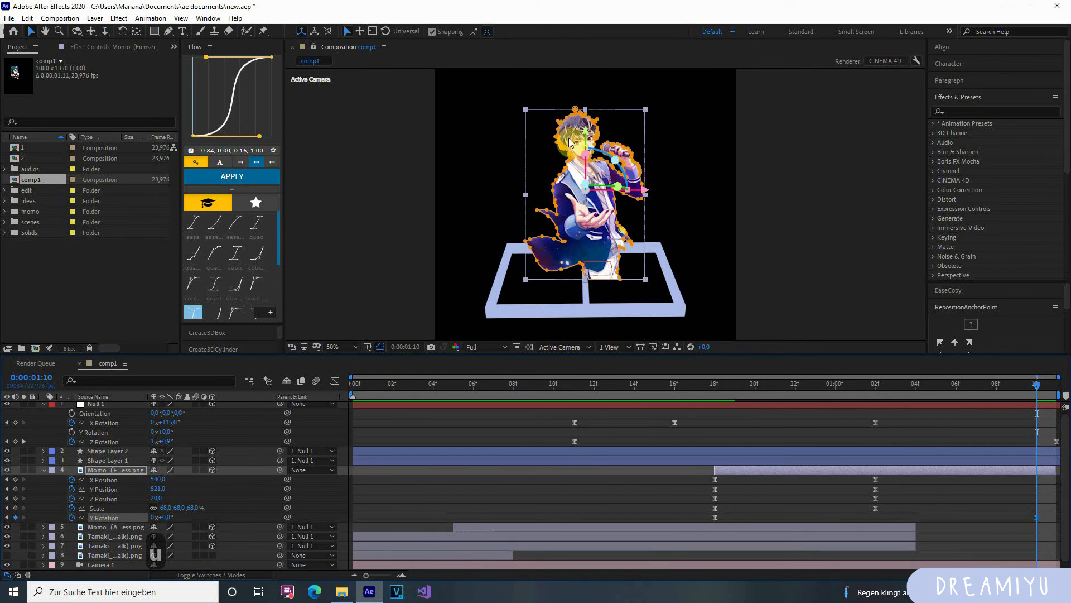
# Step: Draw a rectangular mask around the whole cutout and set its mode to Intersect
pyautogui.click(159, 32)
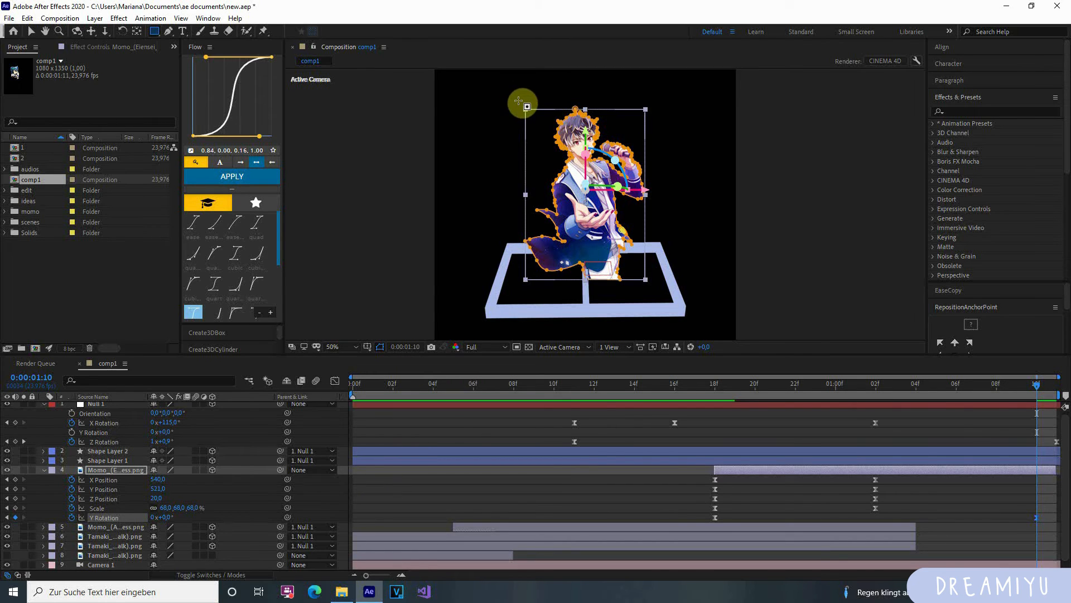
pyautogui.moveTo(519, 100); pyautogui.dragTo(653, 283)
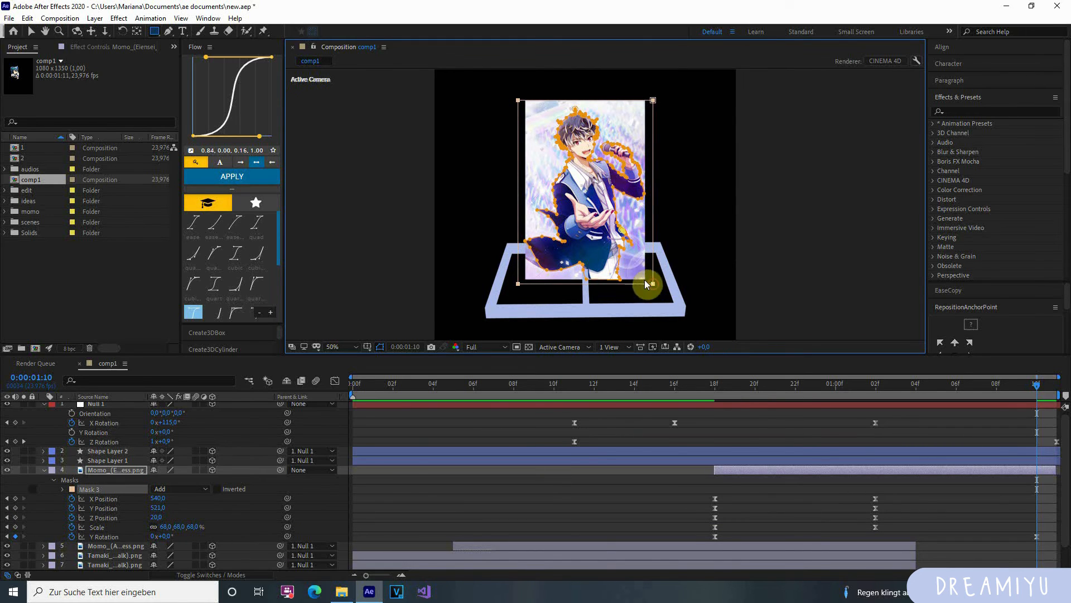
pyautogui.click(165, 489)
pyautogui.click(184, 444)
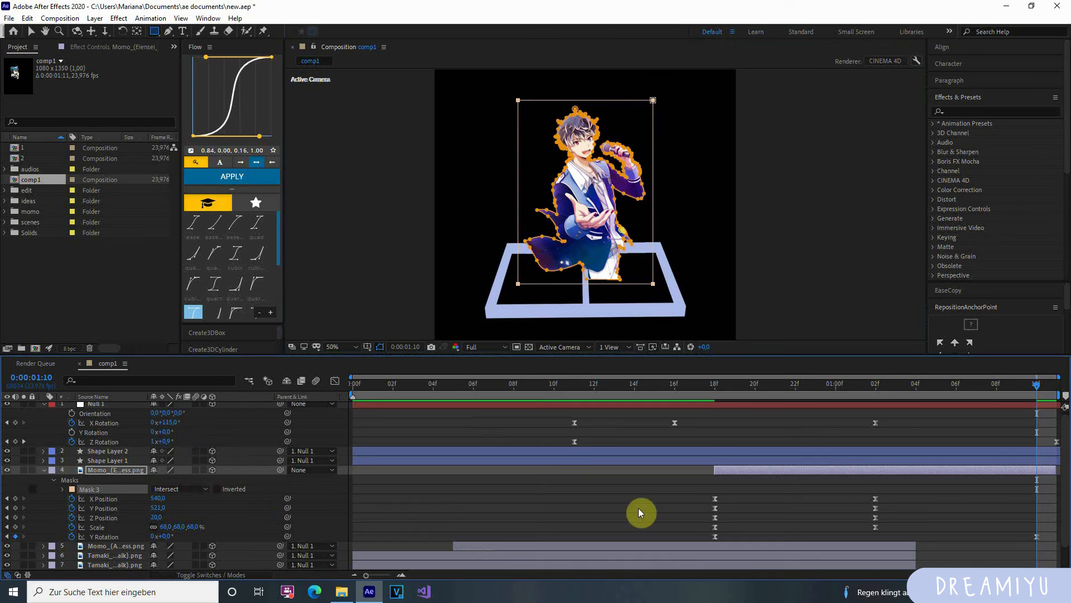
# Step: Reveal the cutout layer's masks, collapse Mask 1 and Mask 2, and keyframe Mask 3's path at 0:00:00:23
pyautogui.moveTo(1035, 389); pyautogui.dragTo(815, 447)
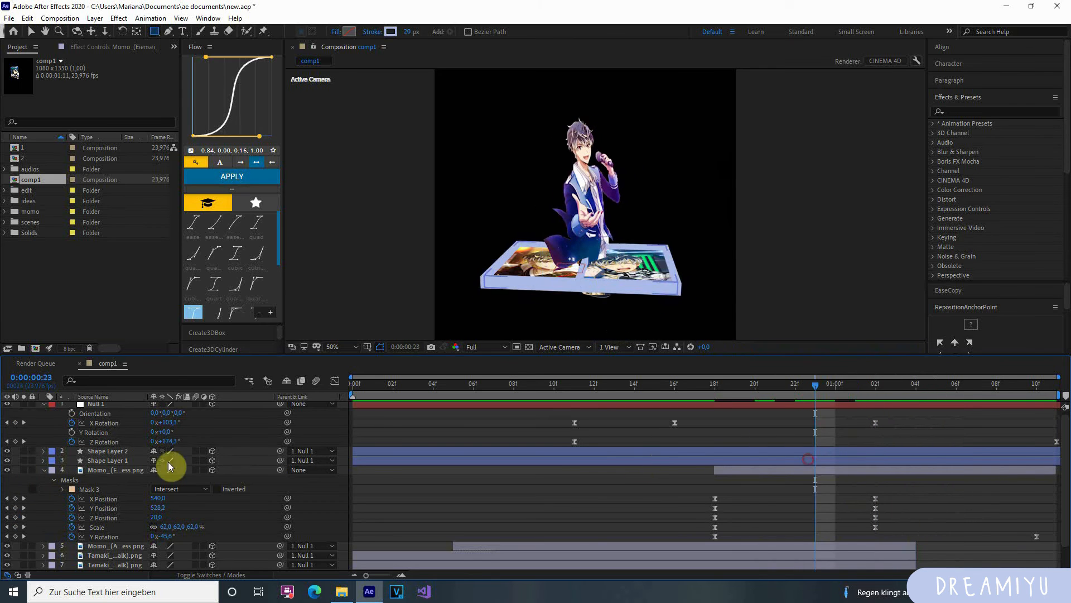
pyautogui.click(62, 489)
pyautogui.click(99, 471)
pyautogui.click(43, 471)
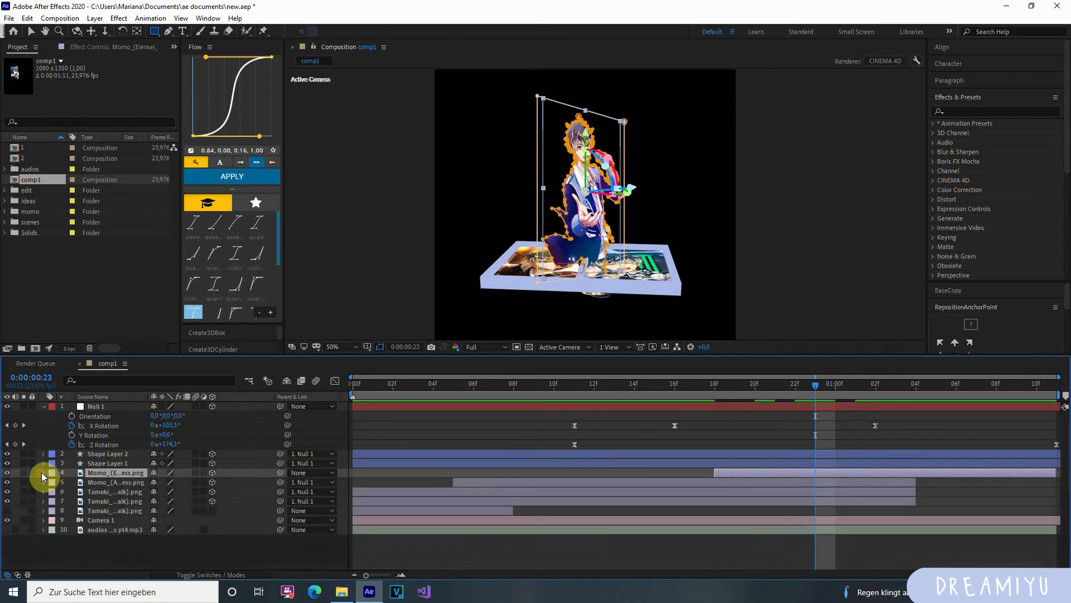
pyautogui.press('m')
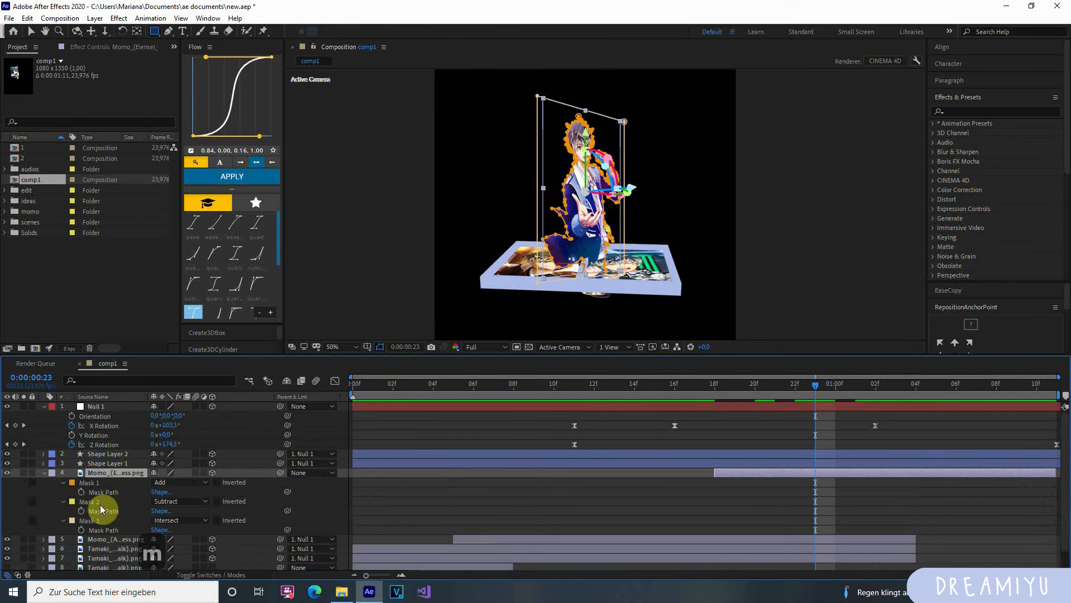
pyautogui.click(100, 504)
pyautogui.keyDown('shift'); pyautogui.click(97, 485); pyautogui.keyUp('shift')
pyautogui.click(62, 483)
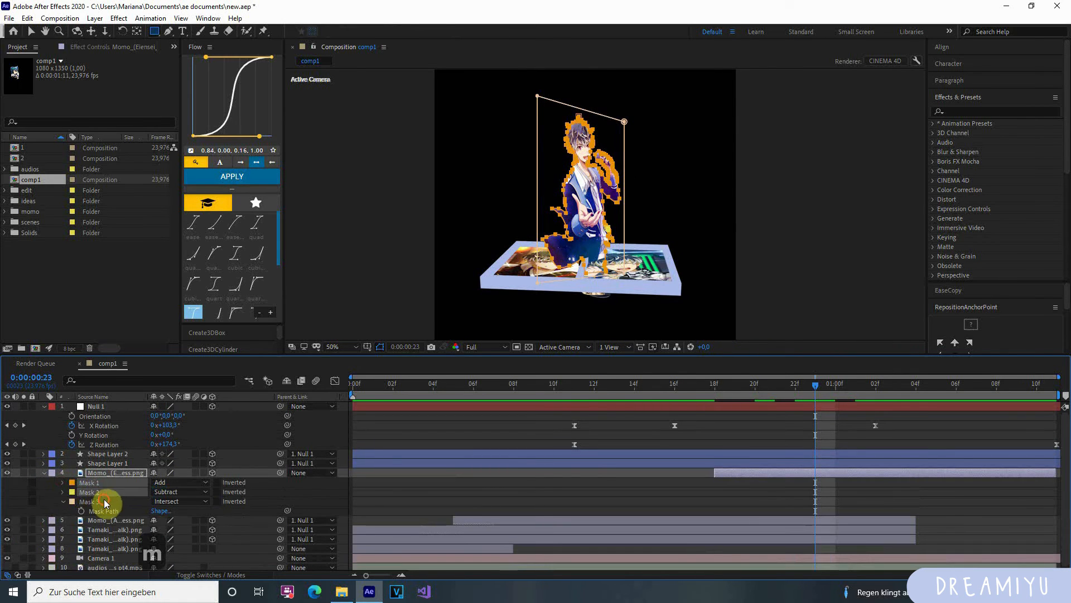
pyautogui.click(81, 510)
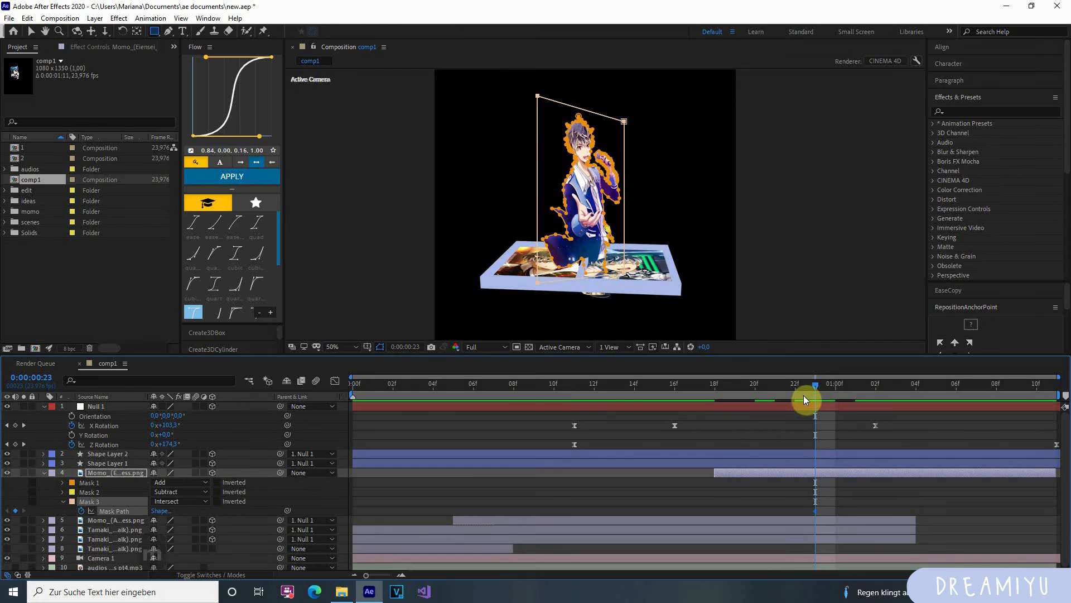
# Step: Trim the end of the layer 5 picture back to 0:00:01:02 and check the animation around frame 22
pyautogui.moveTo(816, 388); pyautogui.dragTo(785, 440)
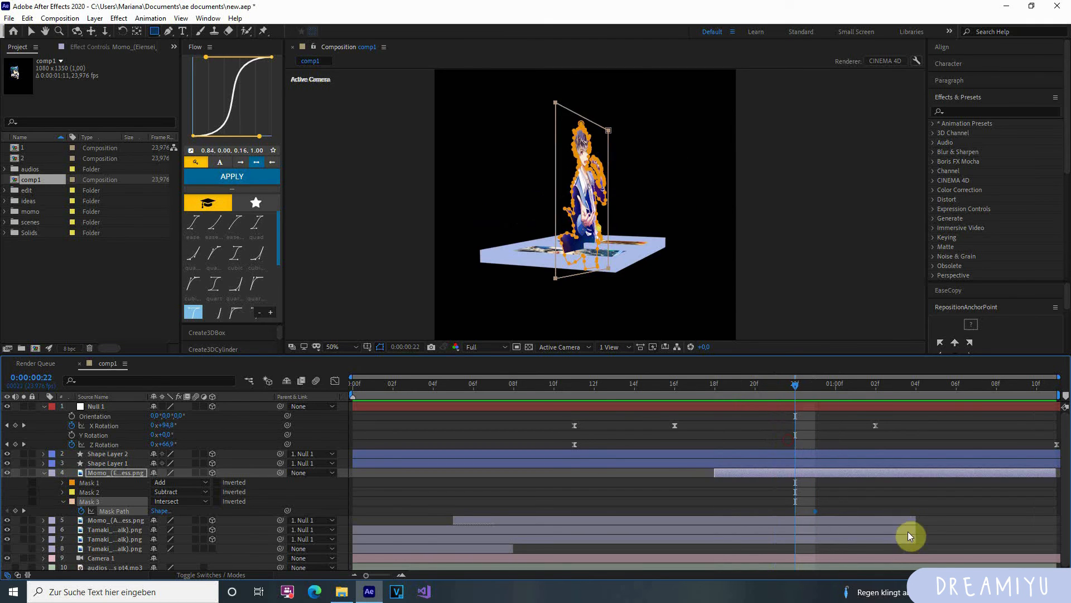
pyautogui.moveTo(915, 520); pyautogui.dragTo(877, 520)
pyautogui.moveTo(804, 373); pyautogui.dragTo(791, 394)
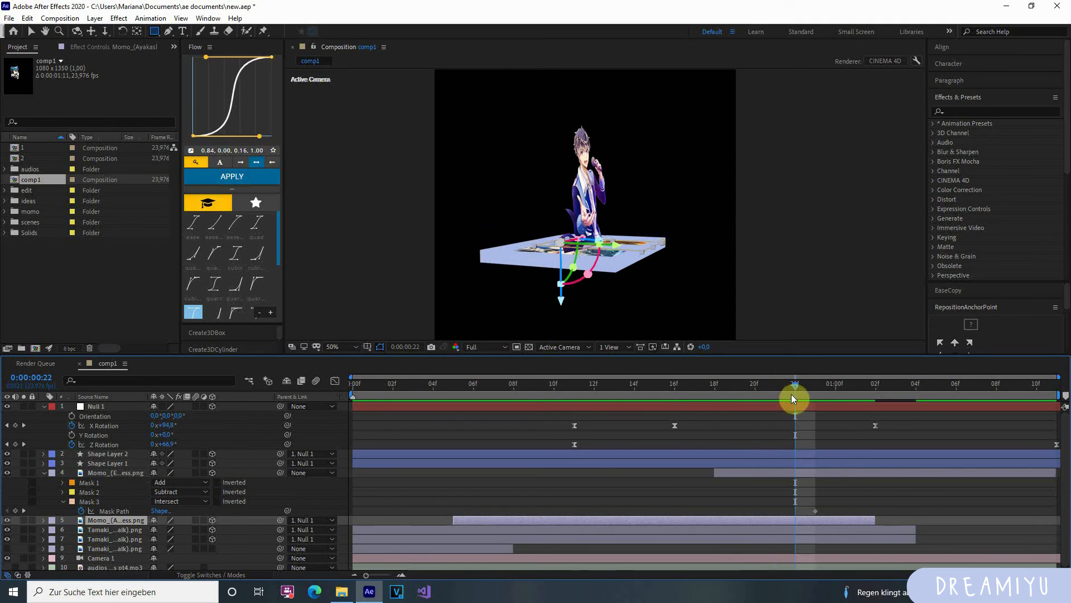
# Step: Trim the ends of the pictures on layers 5, 6 and 7 back to 0:00:00:22
pyautogui.moveTo(875, 517); pyautogui.dragTo(802, 530)
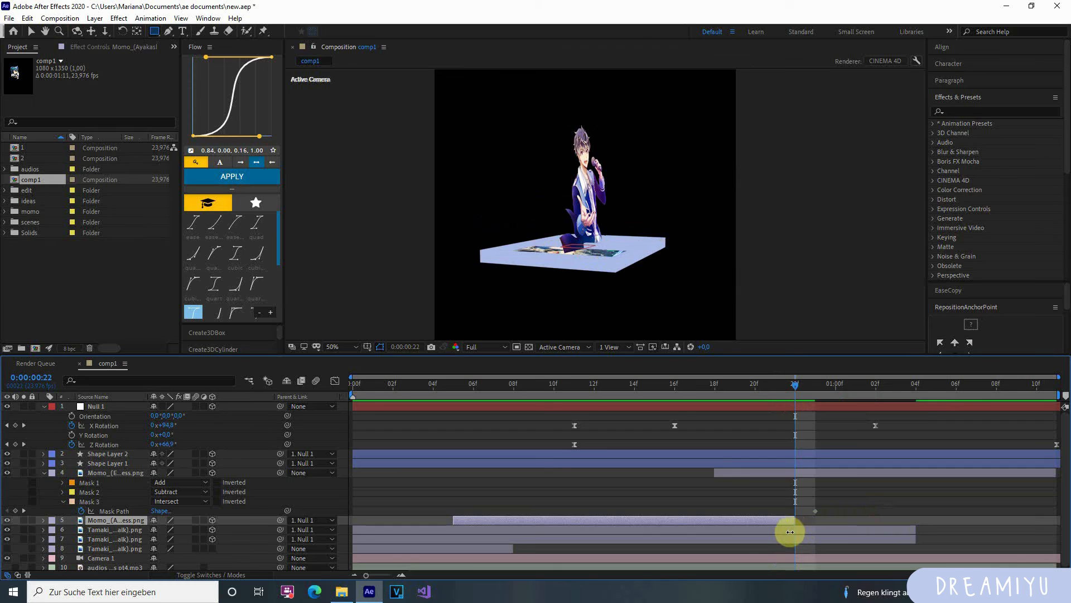
pyautogui.moveTo(915, 529); pyautogui.dragTo(805, 539)
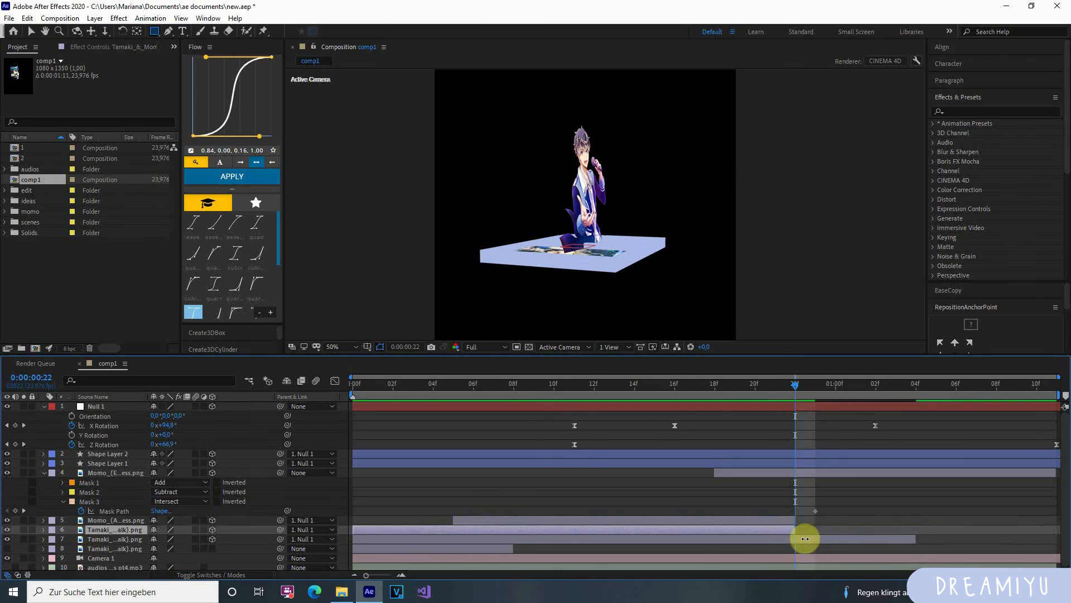
pyautogui.moveTo(915, 539); pyautogui.dragTo(795, 539)
# Step: Split Shape Layer 2 at 0:00:00:22 and delete the part that follows the split
pyautogui.click(807, 462)
pyautogui.click(806, 455)
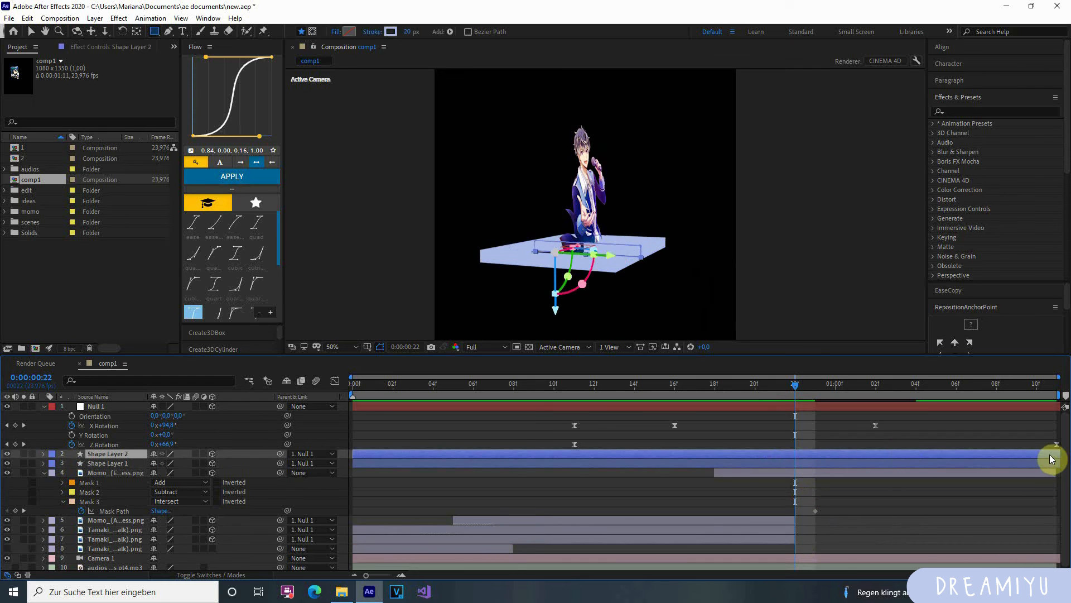
pyautogui.hotkey('ctrl', 'shift', 'd')
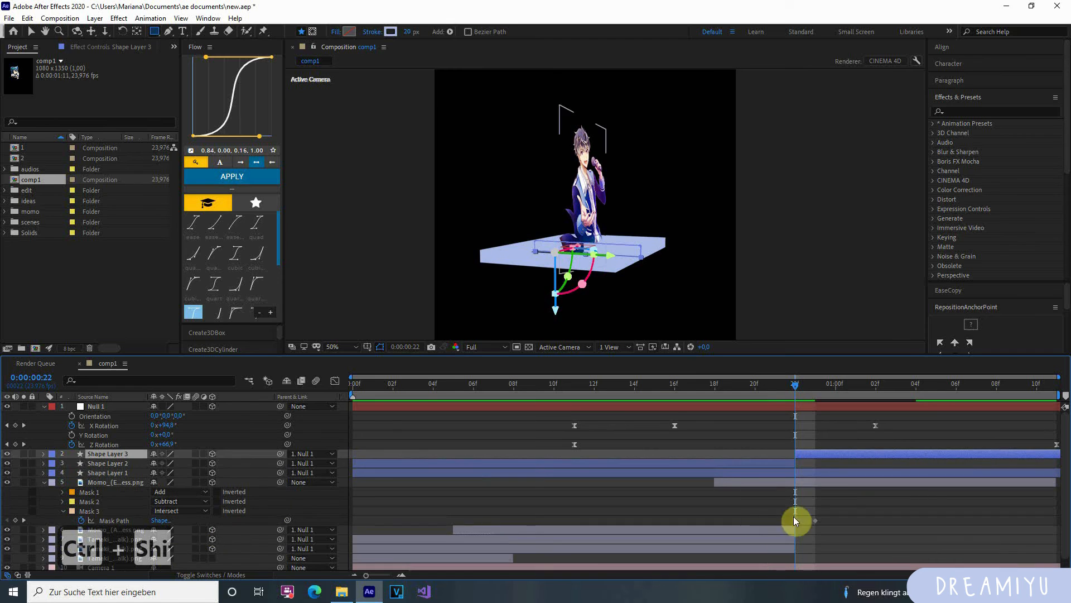
pyautogui.press('BackSpace')
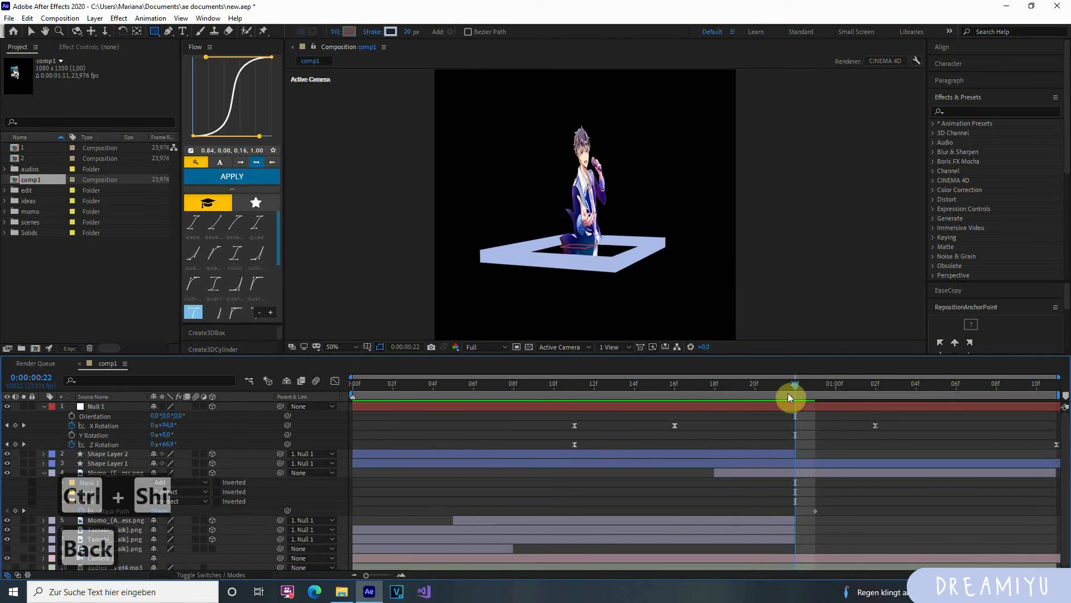
pyautogui.moveTo(788, 393); pyautogui.dragTo(796, 518)
# Step: Keyframe Mask 3's path at 0:00:00:18, and at 0:00:00:20 raise the mask's bottom edge close to its top edge
pyautogui.click(818, 511)
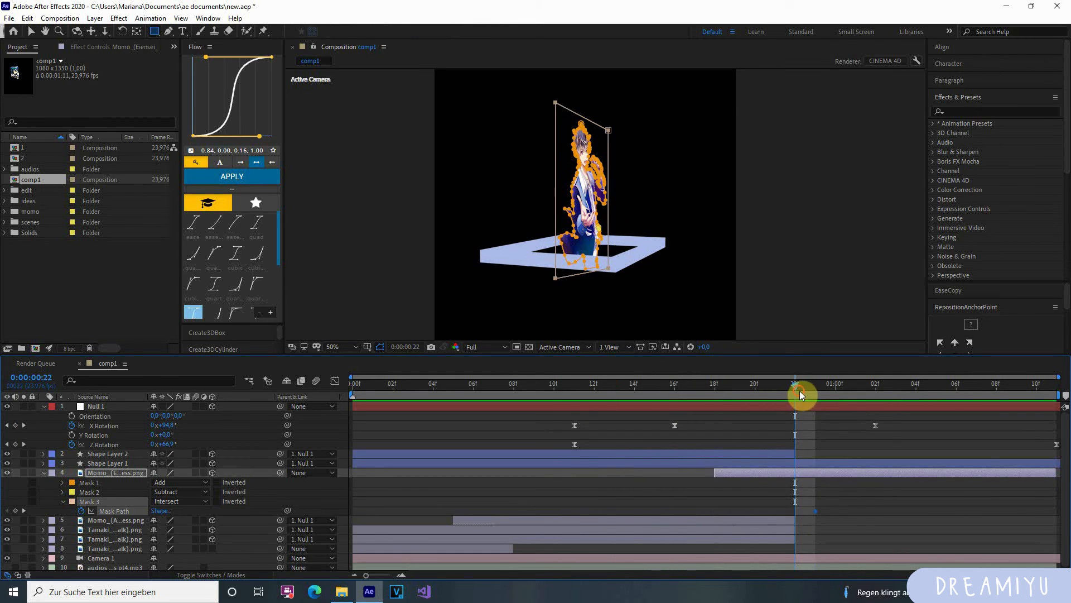
pyautogui.moveTo(800, 394); pyautogui.dragTo(719, 423)
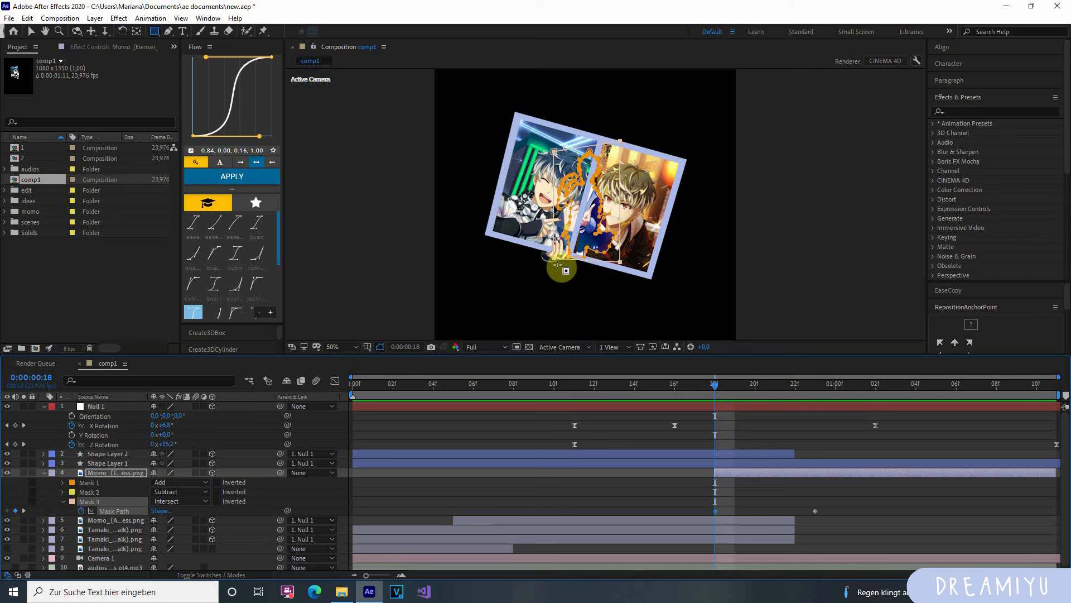
pyautogui.moveTo(724, 390); pyautogui.dragTo(746, 393)
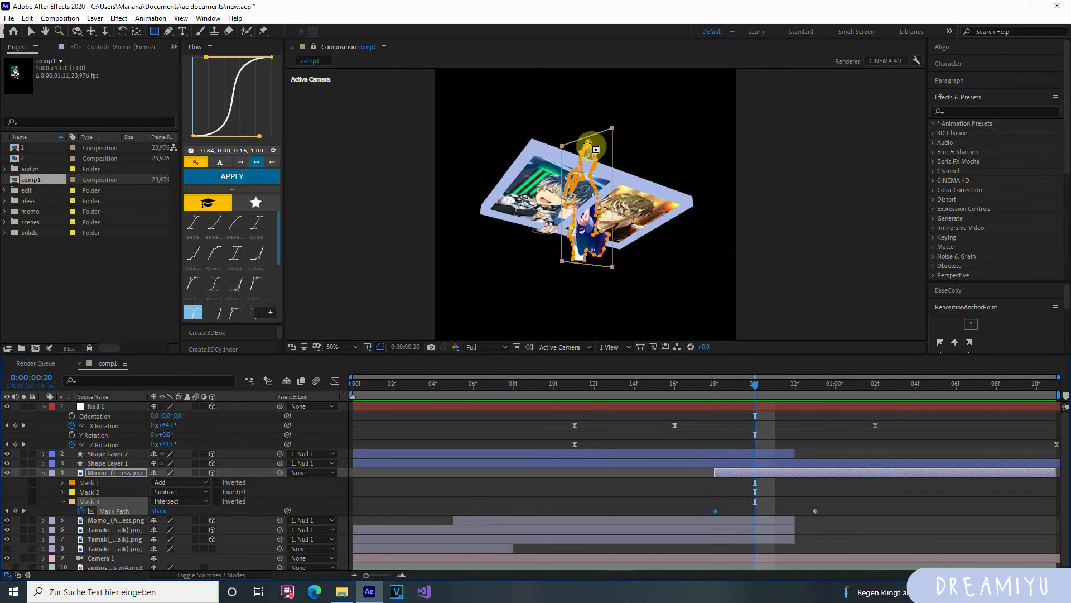
pyautogui.press('v')
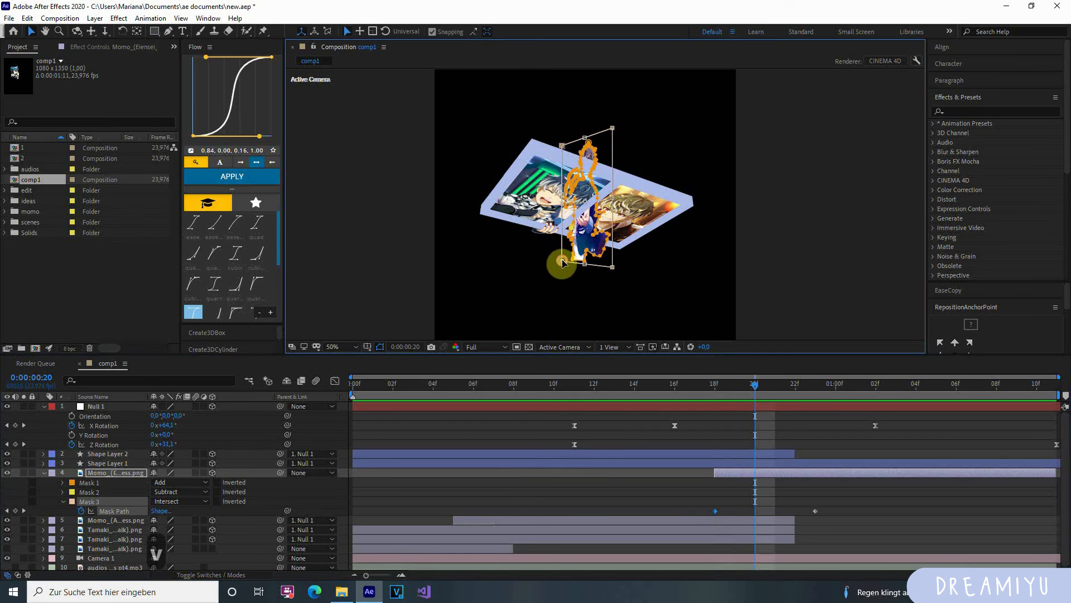
pyautogui.moveTo(582, 264); pyautogui.dragTo(585, 151)
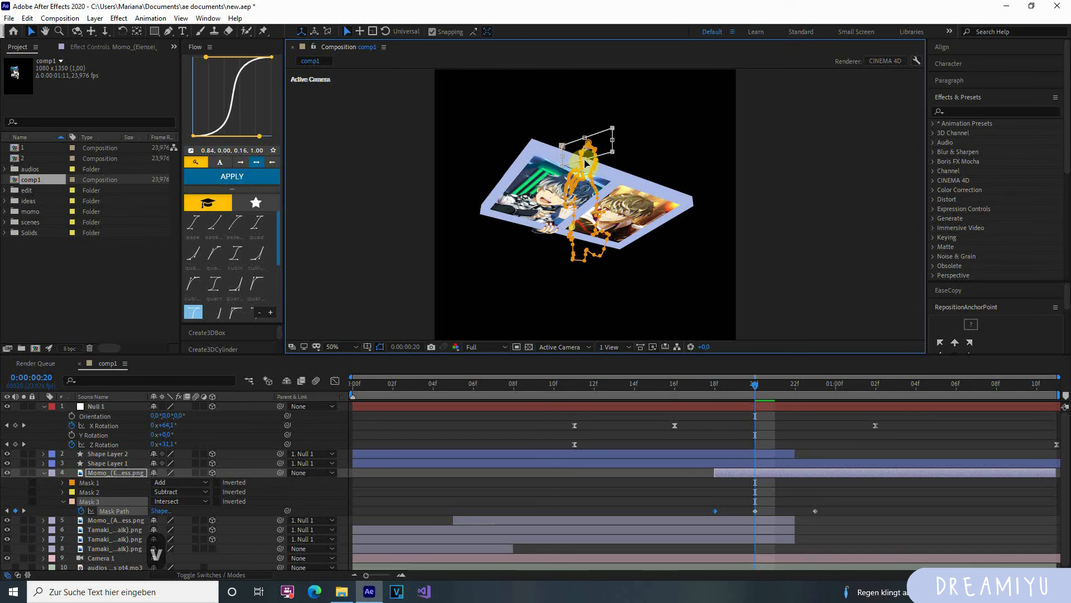
pyautogui.moveTo(585, 163); pyautogui.dragTo(588, 170)
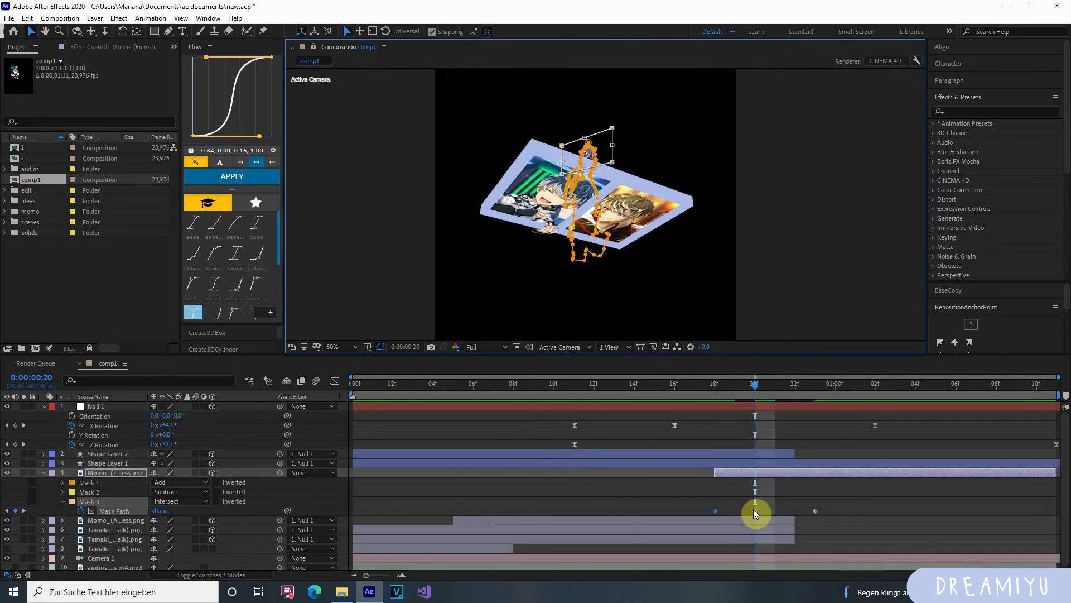
pyautogui.click(573, 166)
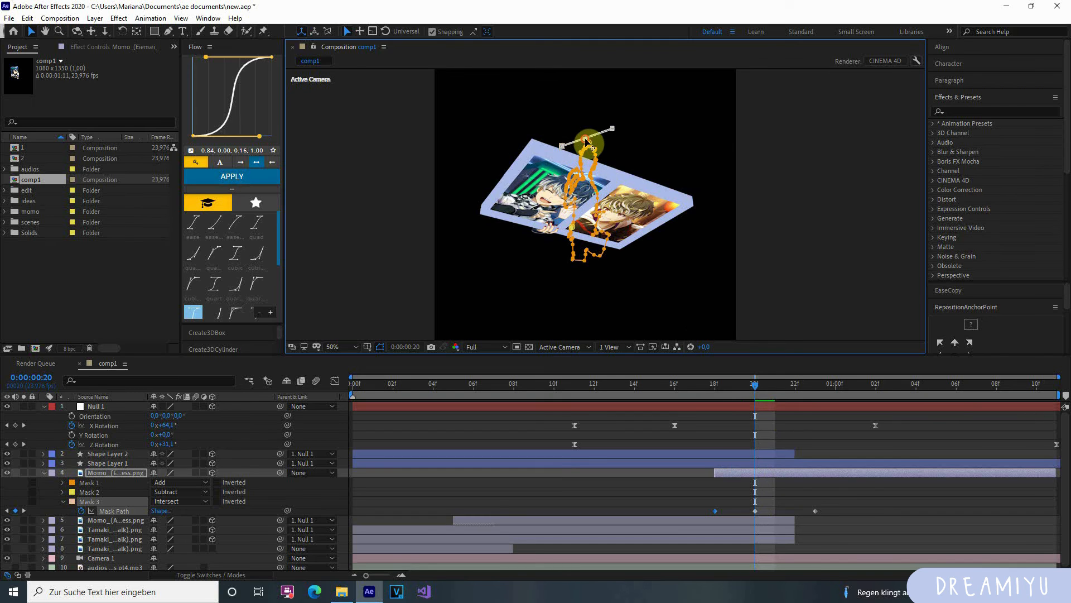
# Step: Delete Mask 3's path keyframe at 0:00:00:18 and move the 0:00:00:20 path keyframe to that time
pyautogui.click(755, 504)
pyautogui.click(755, 511)
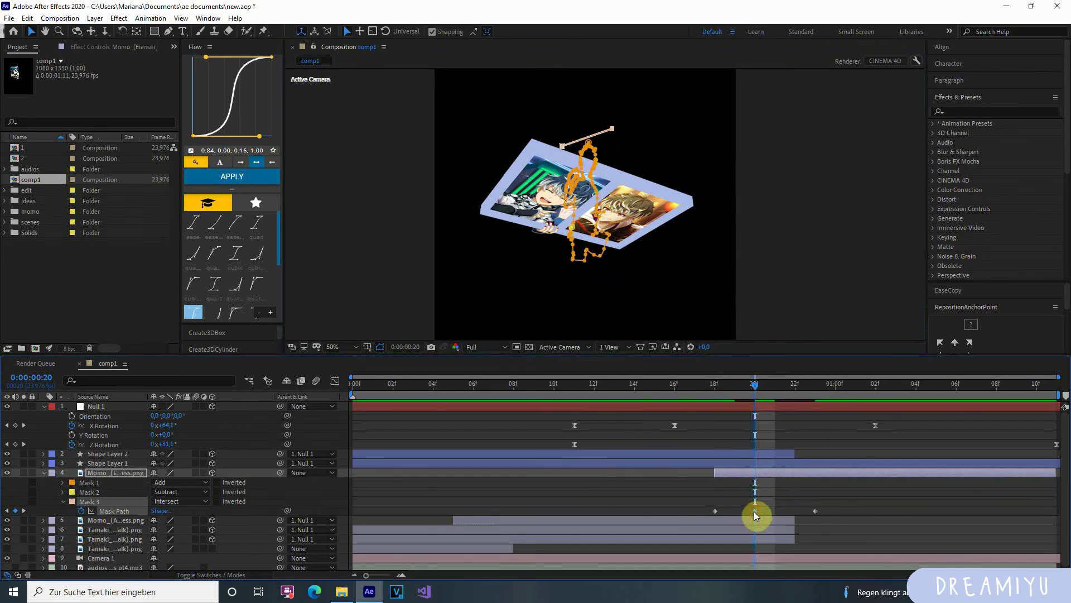
pyautogui.click(716, 515)
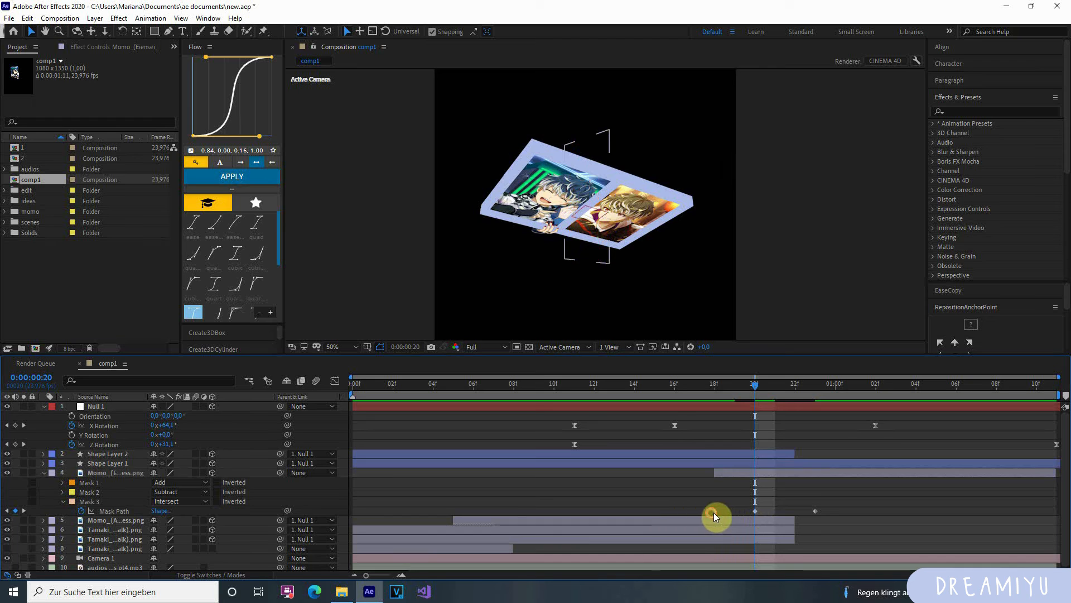
pyautogui.click(716, 515)
pyautogui.press('BackSpace')
pyautogui.click(756, 510)
pyautogui.moveTo(755, 511); pyautogui.dragTo(717, 516)
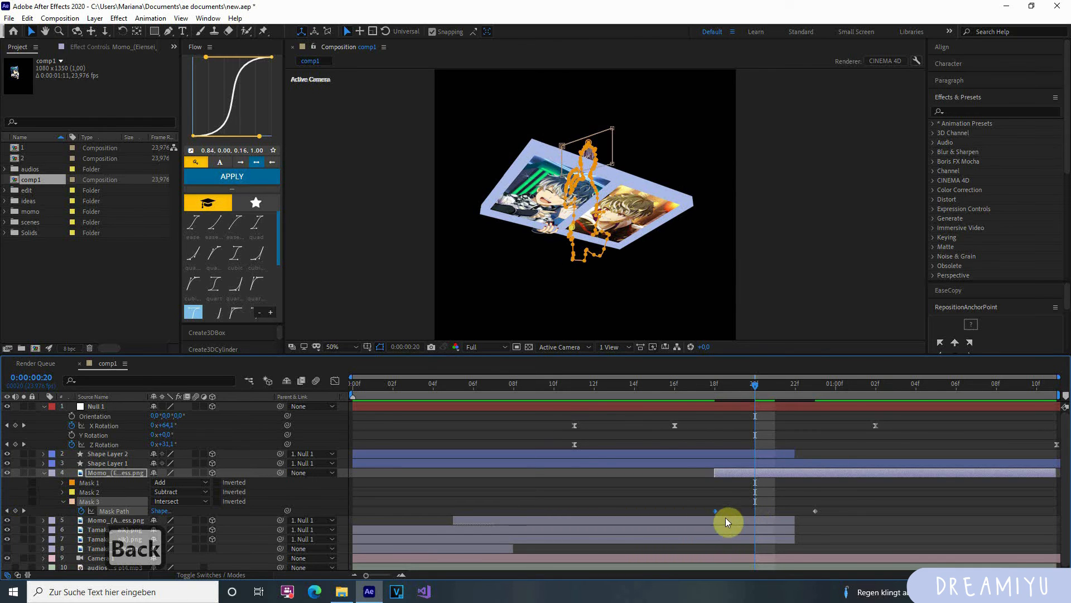
# Step: Apply Easy Ease to both Mask 3 path keyframes and lengthen the last one's incoming influence in the speed graph so the speed peaks early
pyautogui.moveTo(739, 390); pyautogui.dragTo(800, 427)
pyautogui.moveTo(837, 506); pyautogui.dragTo(691, 513)
pyautogui.click(335, 380)
pyautogui.moveTo(690, 470); pyautogui.dragTo(952, 362)
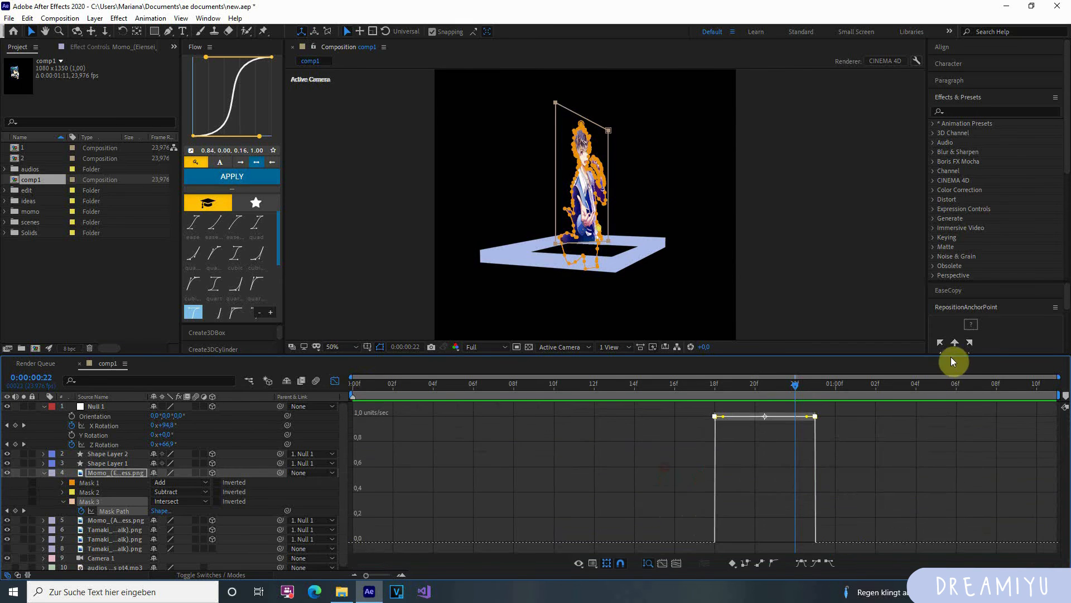
pyautogui.click(800, 563)
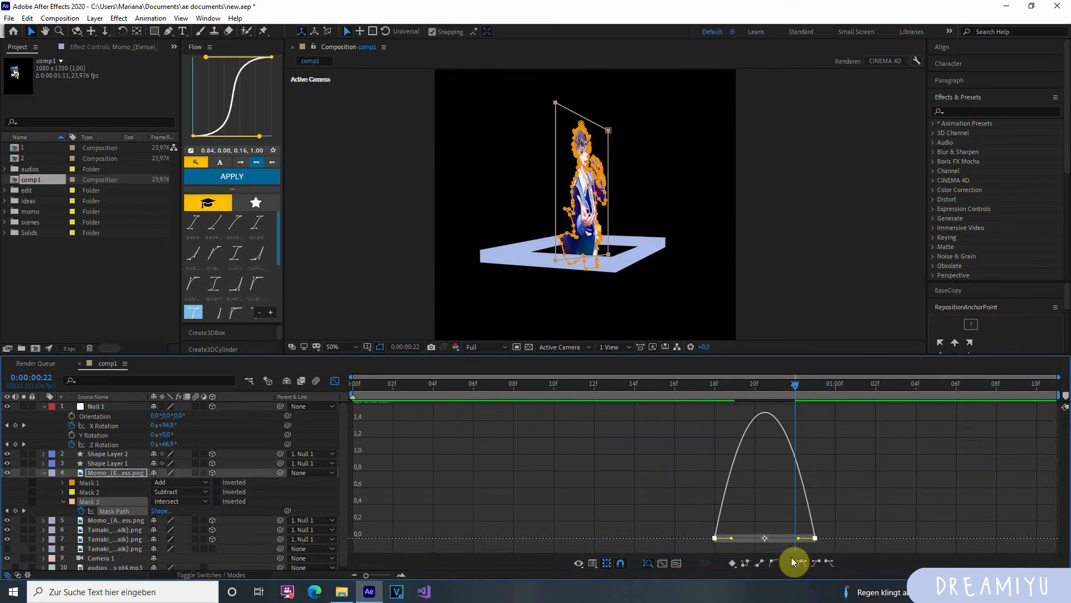
pyautogui.click(908, 525)
pyautogui.moveTo(853, 524); pyautogui.dragTo(869, 528)
pyautogui.moveTo(799, 545); pyautogui.dragTo(779, 547)
pyautogui.moveTo(798, 387); pyautogui.dragTo(776, 393)
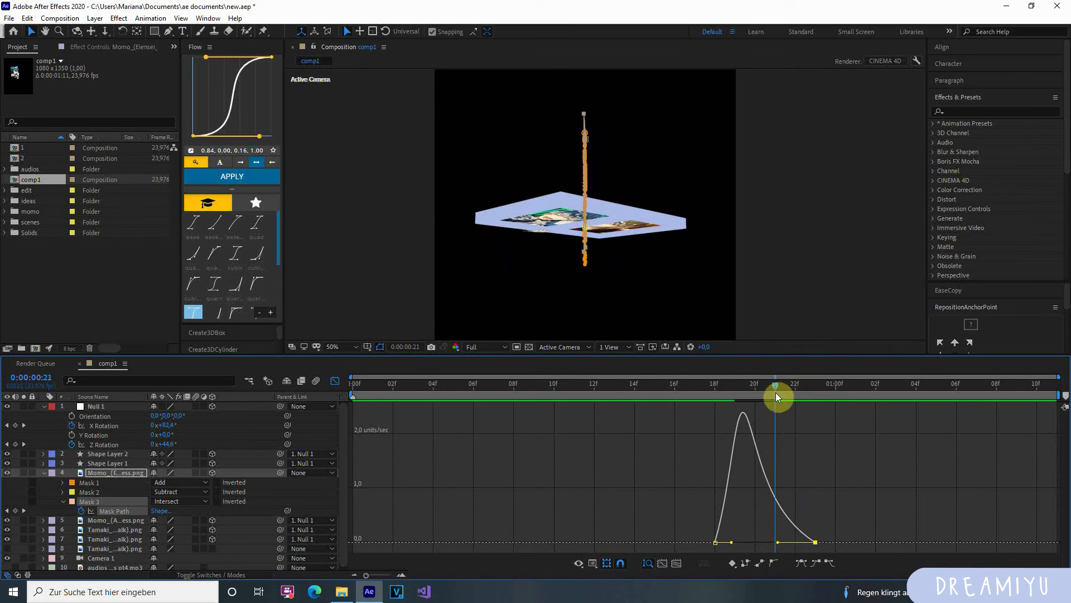
# Step: Examine the cutout and panel at 0:00:00:21 from the side in Custom View 1
pyautogui.click(594, 348)
pyautogui.click(568, 462)
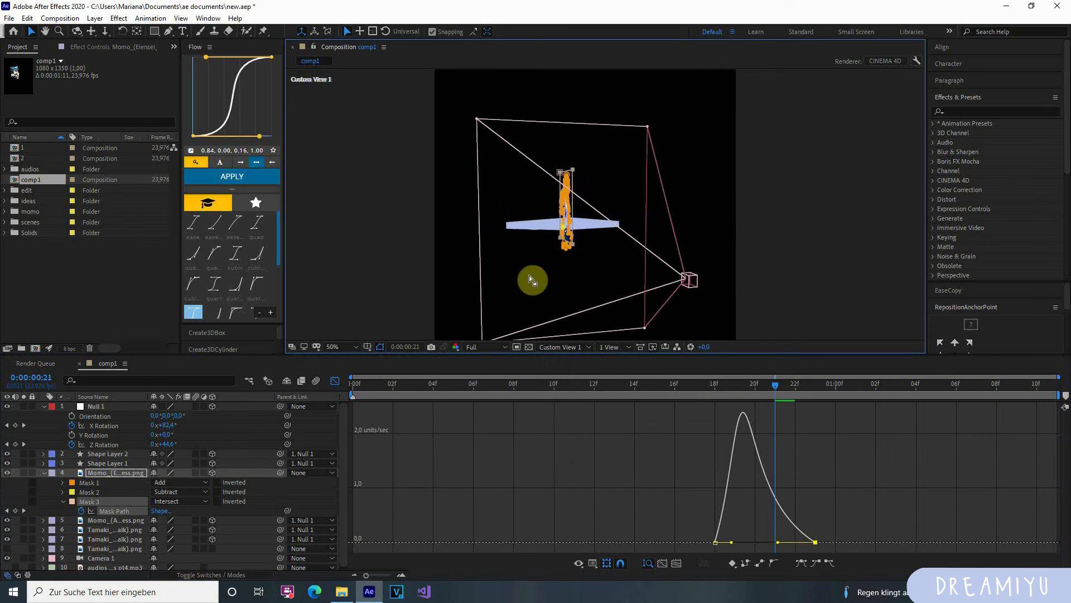
pyautogui.press('c')
pyautogui.moveTo(509, 268); pyautogui.dragTo(472, 335)
pyautogui.click(329, 384)
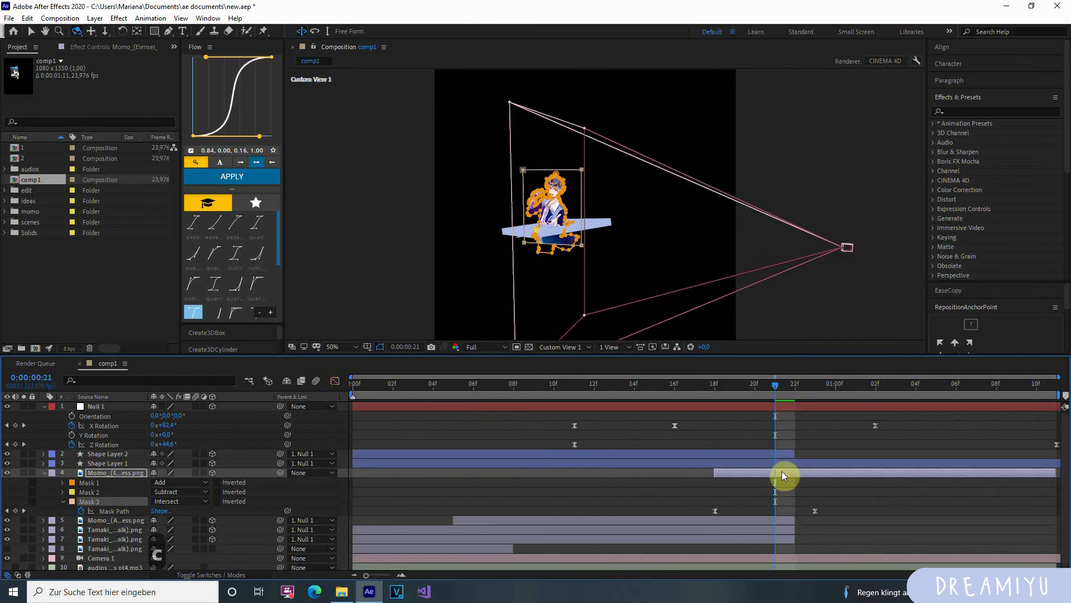
# Step: Lengthen the outgoing influence of Mask 3's first path keyframe so the speed peaks sharply around 0:00:00:21, and inspect the mask from another angle
pyautogui.click(335, 382)
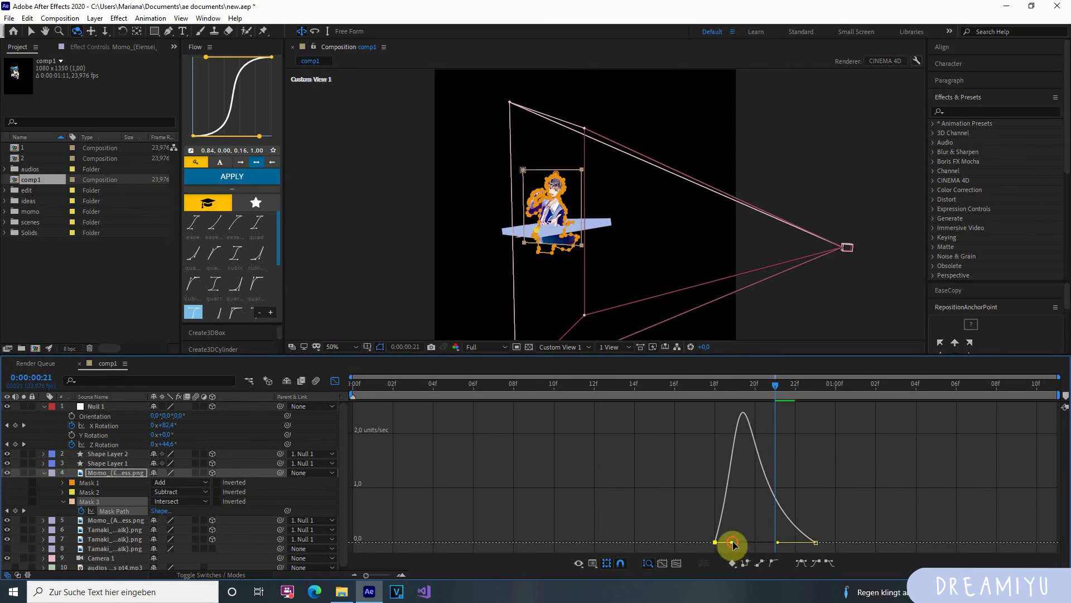
pyautogui.moveTo(735, 544); pyautogui.dragTo(761, 544)
pyautogui.press('c')
pyautogui.press('c')
pyautogui.moveTo(520, 288); pyautogui.dragTo(411, 330)
pyautogui.press('c')
pyautogui.press('c')
# Step: Extend the first Mask 3 path keyframe's outgoing influence slightly further in the speed graph and check the mask at 0:00:00:20
pyautogui.click(335, 380)
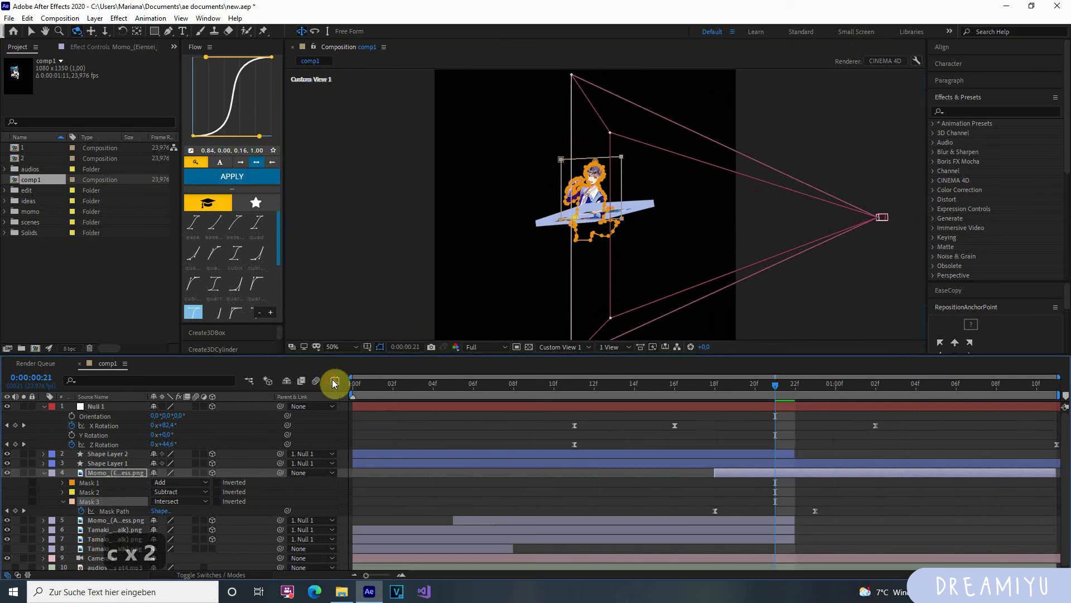
pyautogui.click(716, 510)
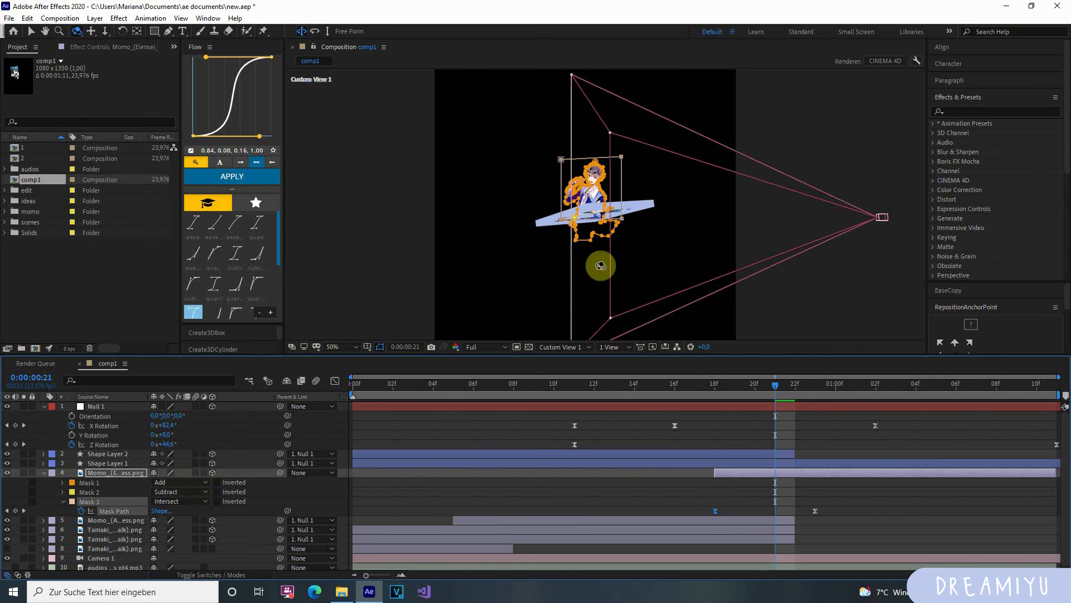
pyautogui.click(334, 380)
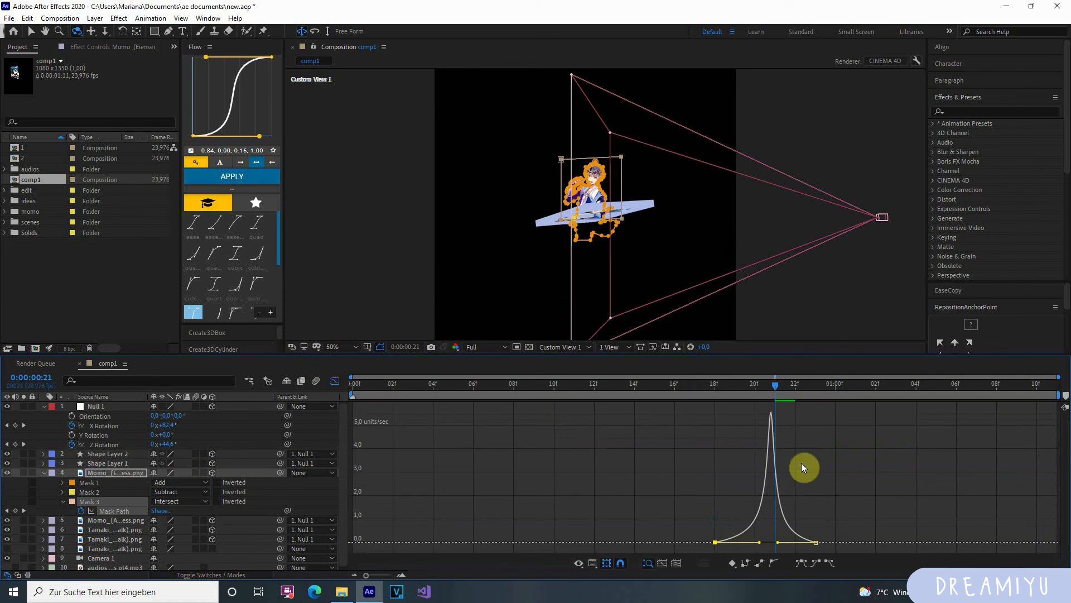
pyautogui.moveTo(764, 544); pyautogui.dragTo(763, 540)
pyautogui.click(698, 440)
pyautogui.moveTo(772, 389); pyautogui.dragTo(763, 391)
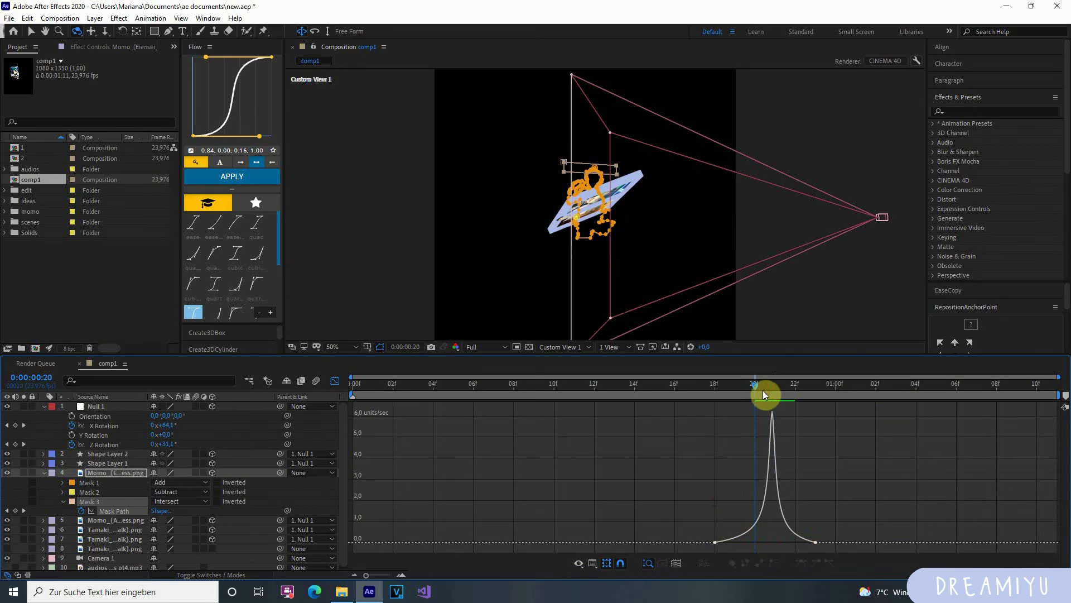
# Step: Switch the viewer to Active Camera, add a Mask 3 path keyframe at 0:00:00:20 and lower the mask's bottom edge slightly
pyautogui.moveTo(623, 257); pyautogui.dragTo(631, 291)
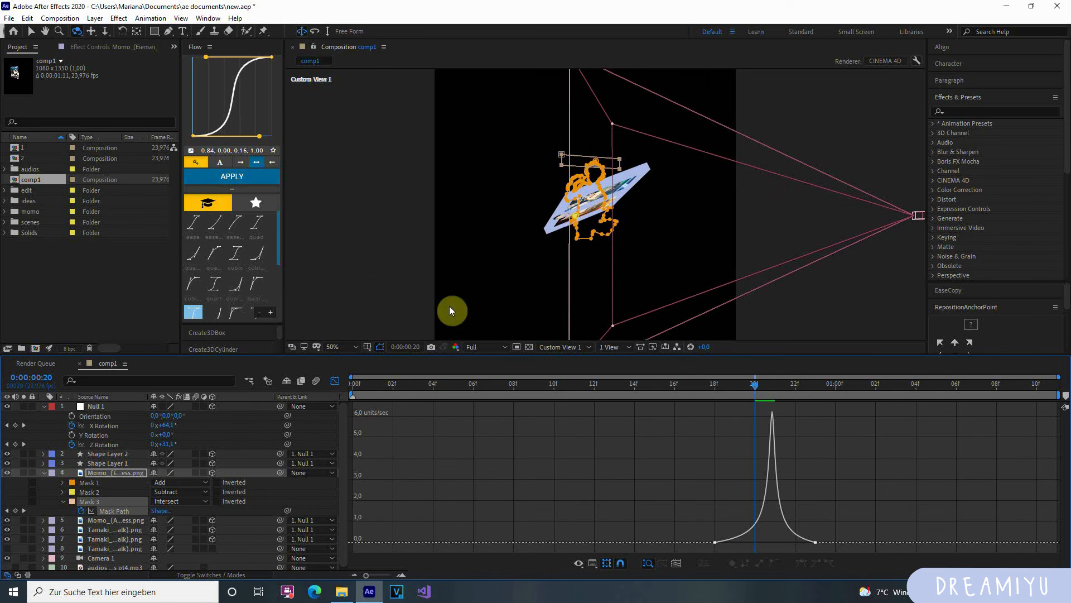
pyautogui.click(558, 347)
pyautogui.click(557, 373)
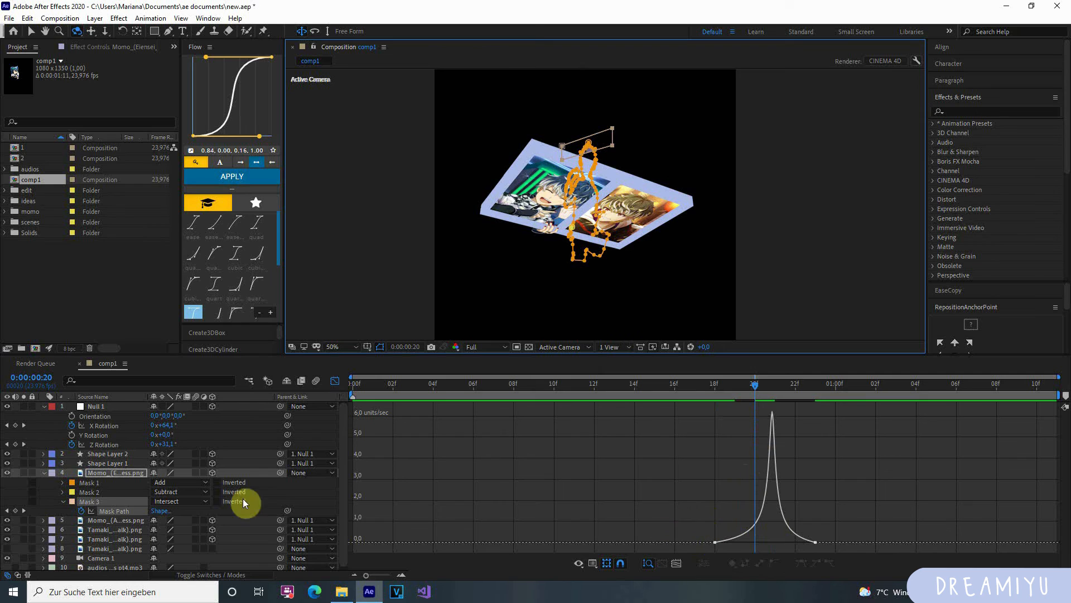
pyautogui.click(16, 511)
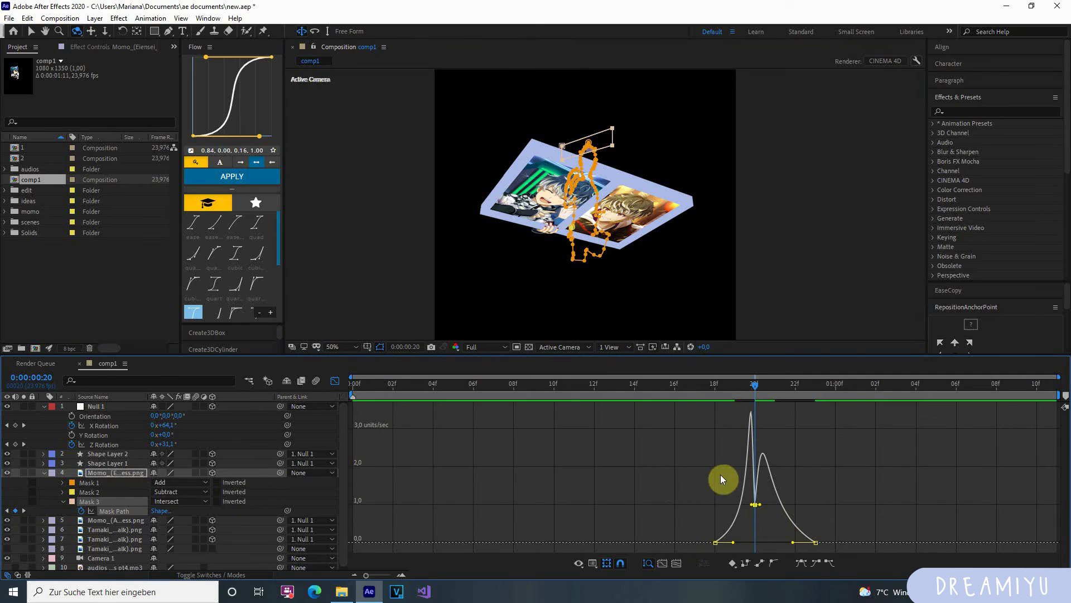
pyautogui.press('v')
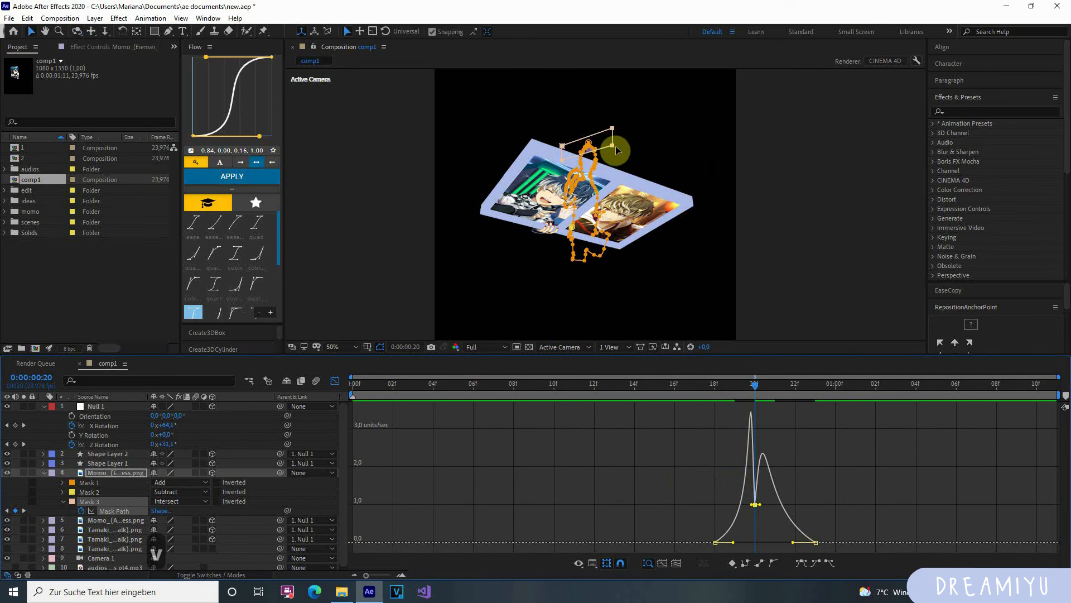
pyautogui.doubleClick(612, 147)
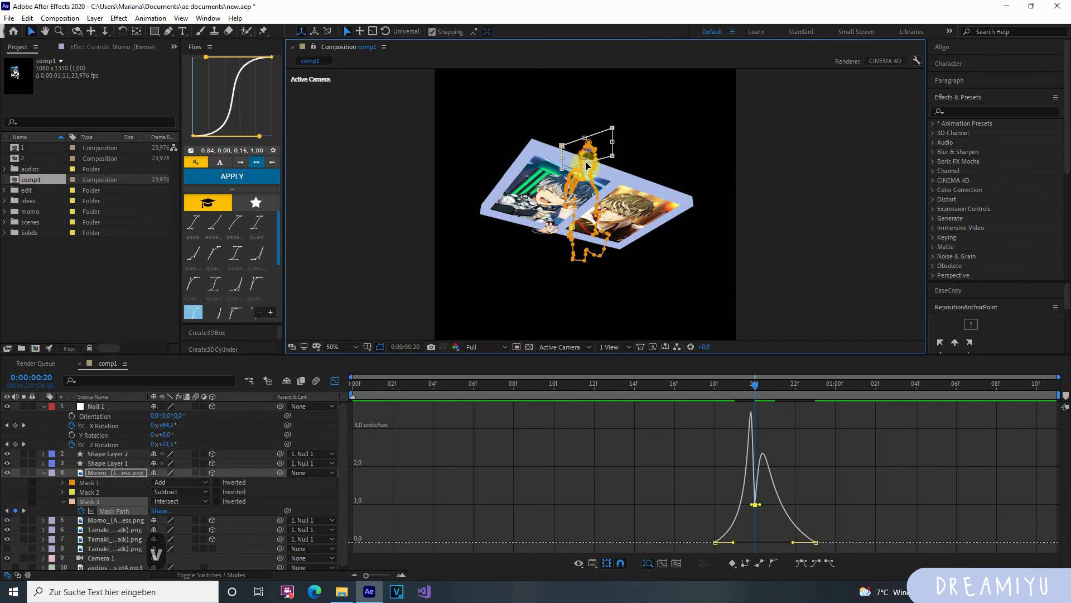
pyautogui.moveTo(587, 165); pyautogui.dragTo(591, 174)
# Step: Play back and scrub the comp to check the cutout's reveal, and close the graph view at 0:00:00:16
pyautogui.moveTo(751, 385); pyautogui.dragTo(763, 403)
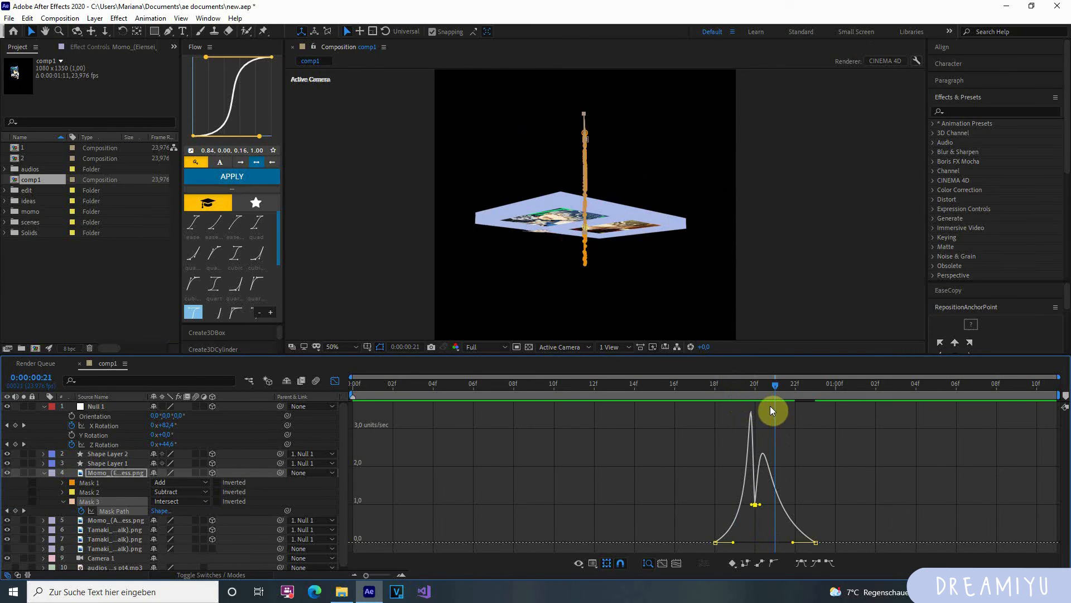
pyautogui.moveTo(778, 385); pyautogui.dragTo(563, 400)
pyautogui.press('space')
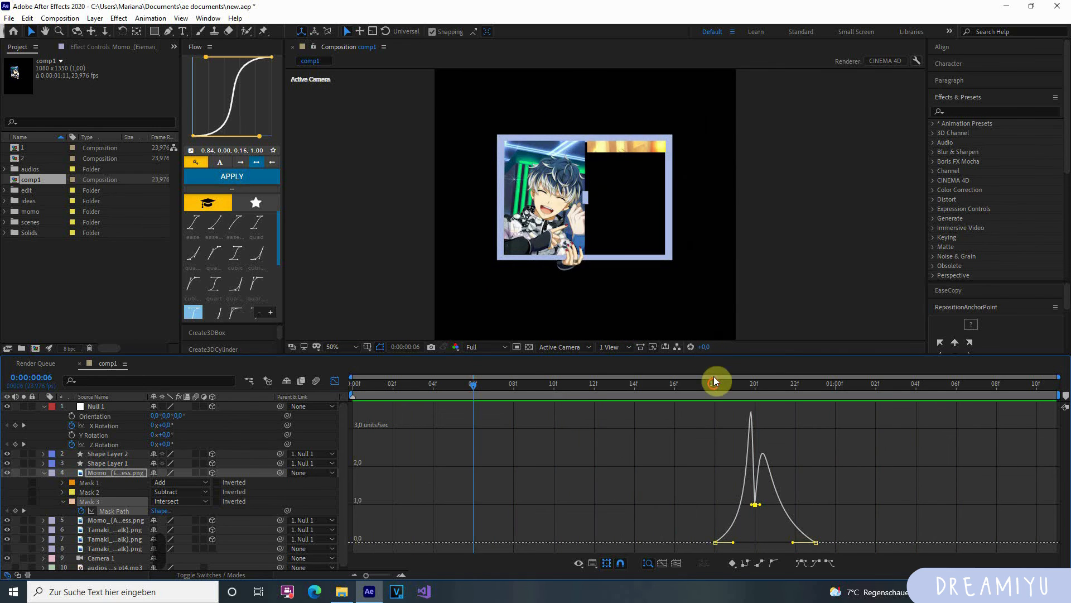
pyautogui.moveTo(714, 384); pyautogui.dragTo(779, 413)
pyautogui.press('space')
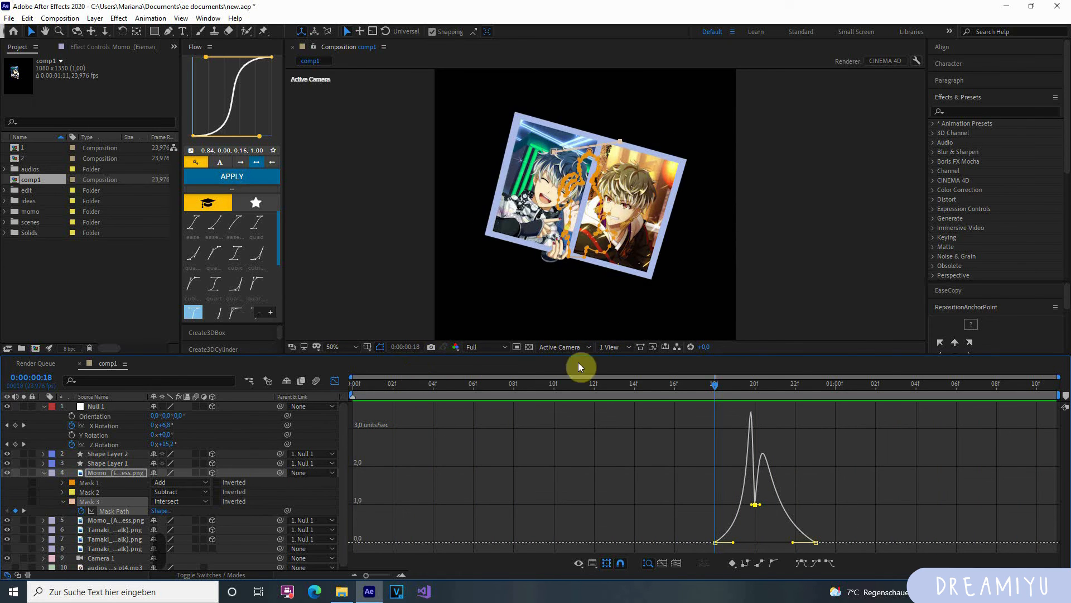
pyautogui.click(674, 386)
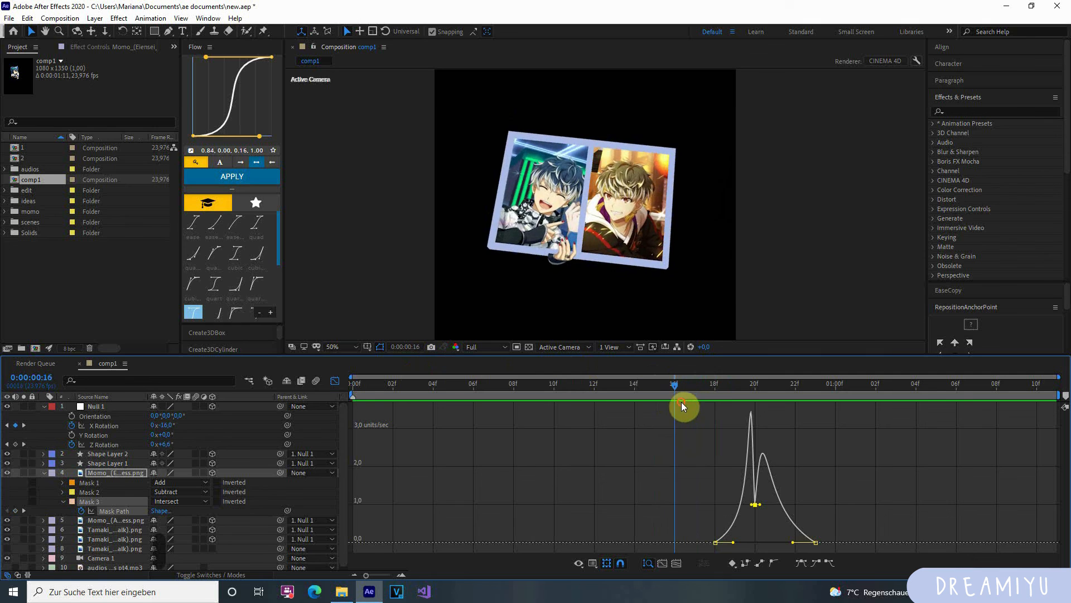
pyautogui.click(335, 380)
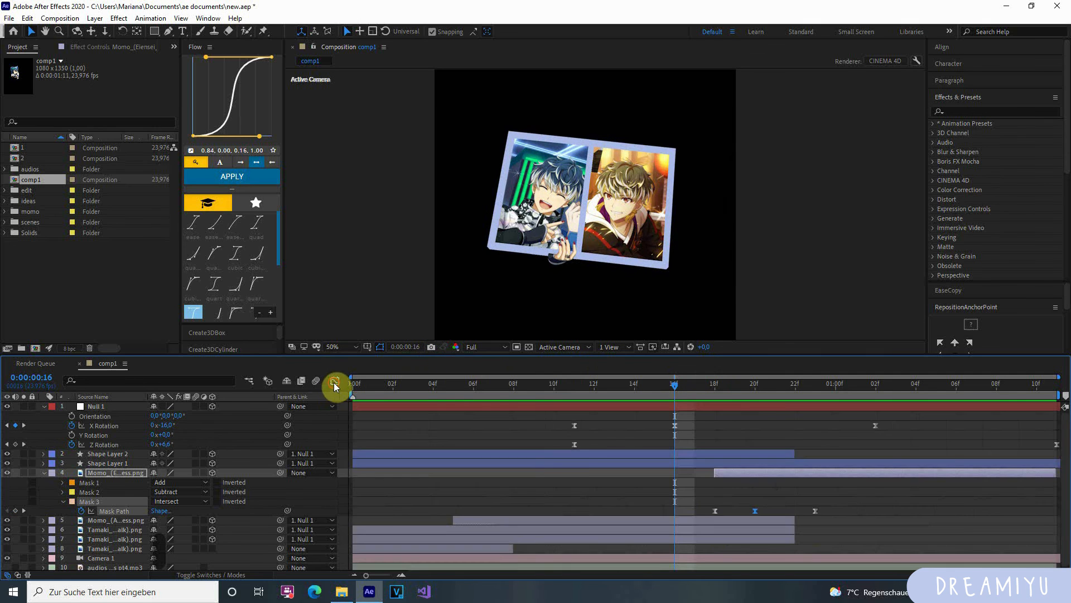
# Step: Check the layers around the seam between the two pictures and hide Shape Layer 2, the divider bar inside the frame
pyautogui.click(687, 520)
pyautogui.click(685, 533)
pyautogui.scroll(2, 700, 304)
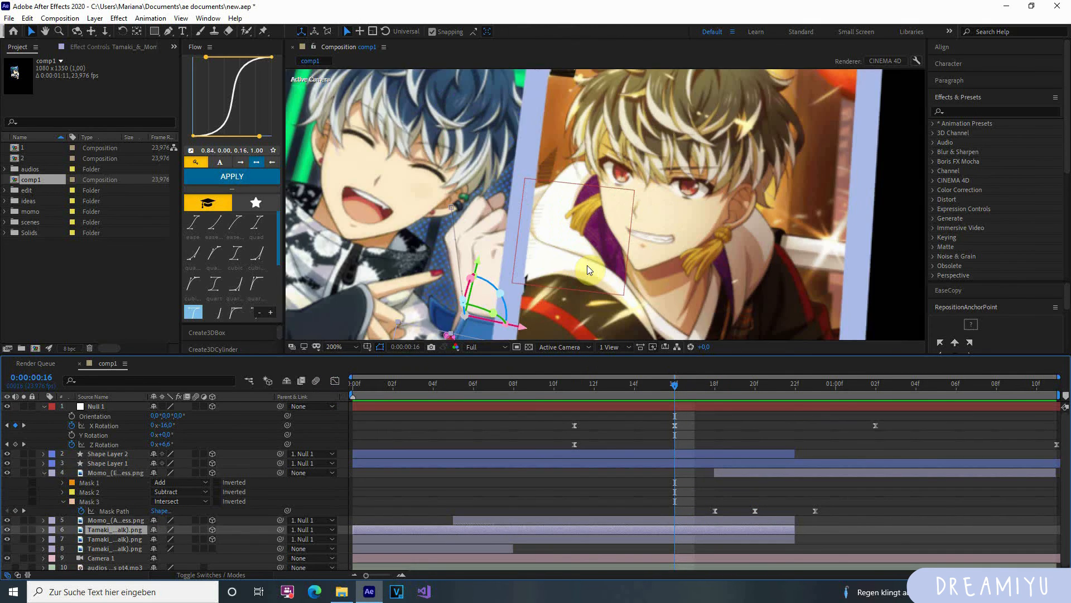
pyautogui.scroll(-1, 581, 254)
pyautogui.press('h')
pyautogui.moveTo(561, 229); pyautogui.dragTo(578, 272)
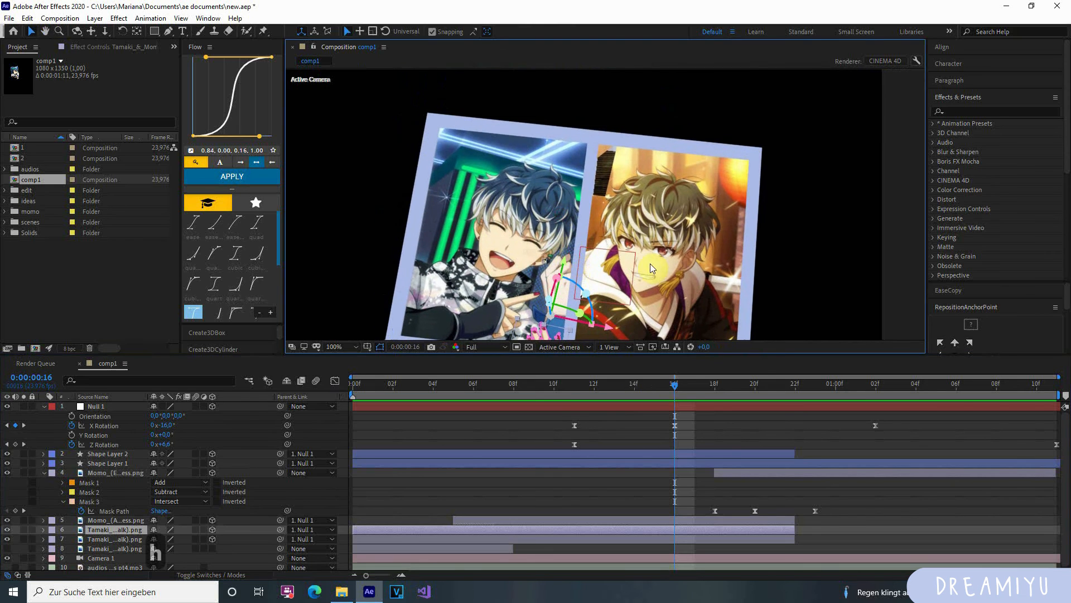
pyautogui.click(685, 450)
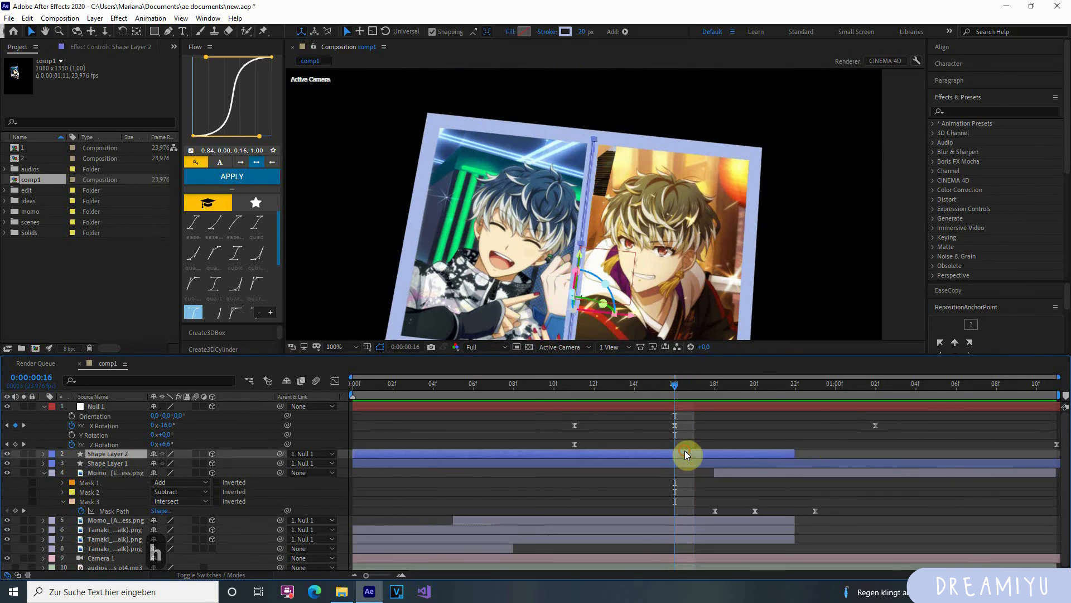
pyautogui.click(7, 453)
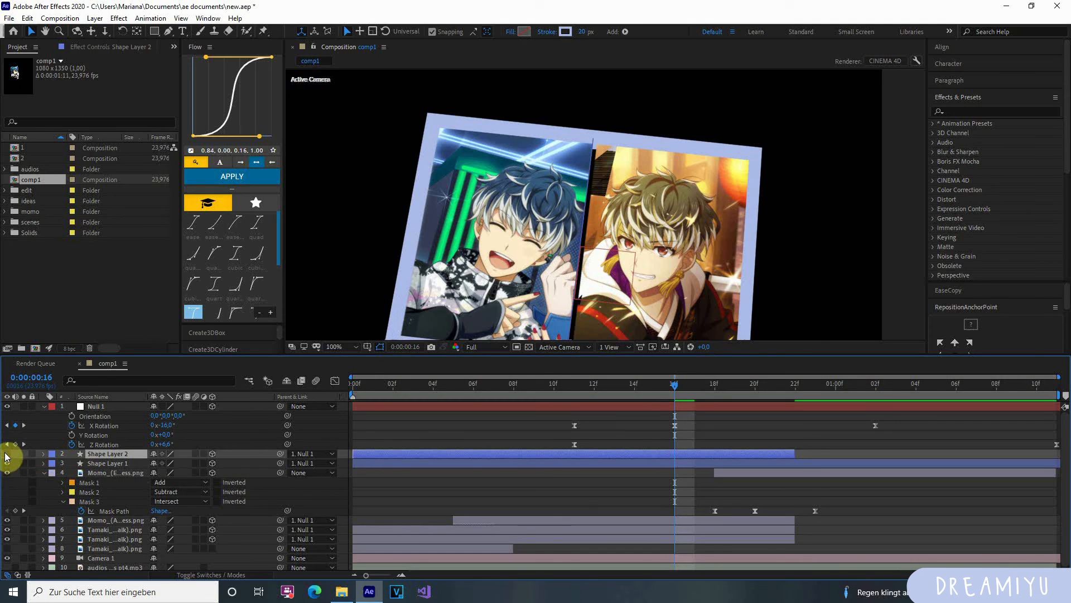
# Step: Examine picture layers 5, 6 and 7 around the seam, and reveal layer 7's Mask 1 and Mask 2 paths
pyautogui.moveTo(667, 400)
pyautogui.mouseDown()
pyautogui.moveTo(641, 389)
pyautogui.moveTo(686, 399)
pyautogui.moveTo(655, 402)
pyautogui.moveTo(675, 403)
pyautogui.mouseUp()
pyautogui.click(680, 514)
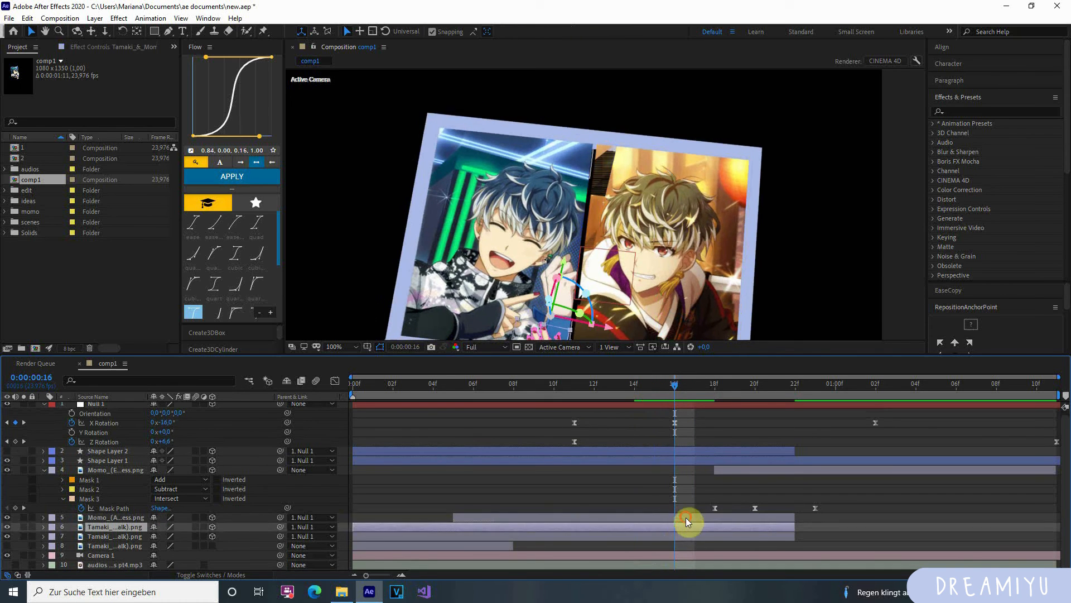
pyautogui.click(685, 537)
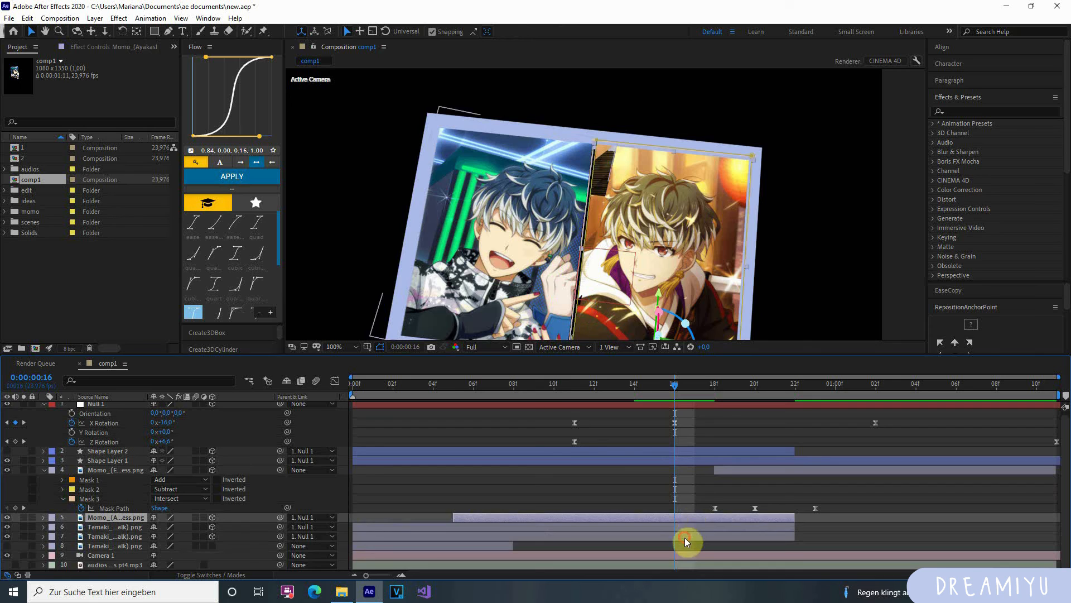
pyautogui.click(684, 527)
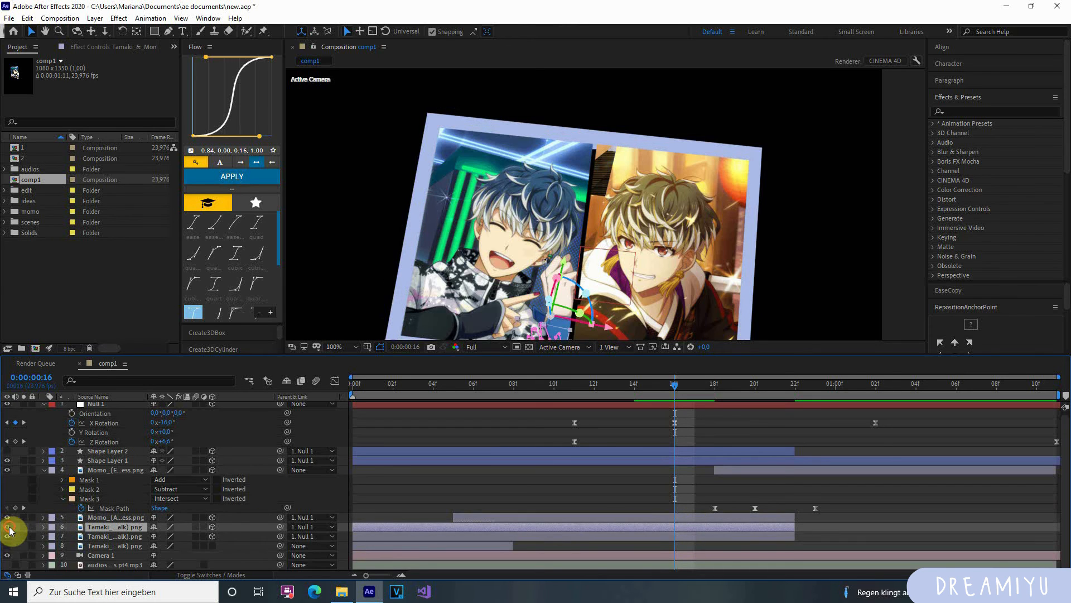
pyautogui.click(104, 537)
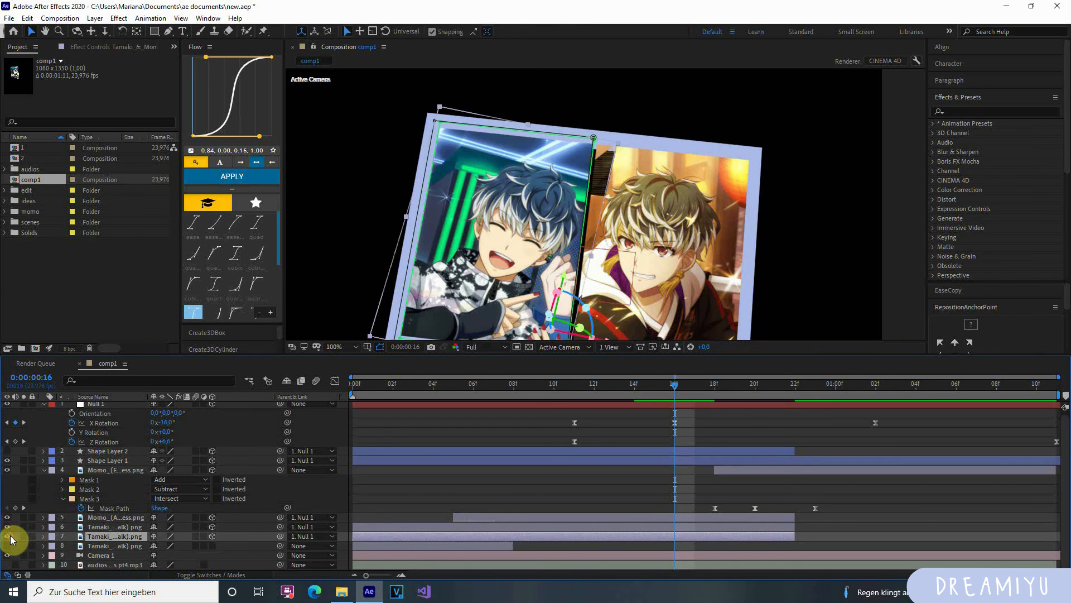
pyautogui.press('h')
pyautogui.moveTo(544, 252); pyautogui.dragTo(556, 192)
pyautogui.press('h')
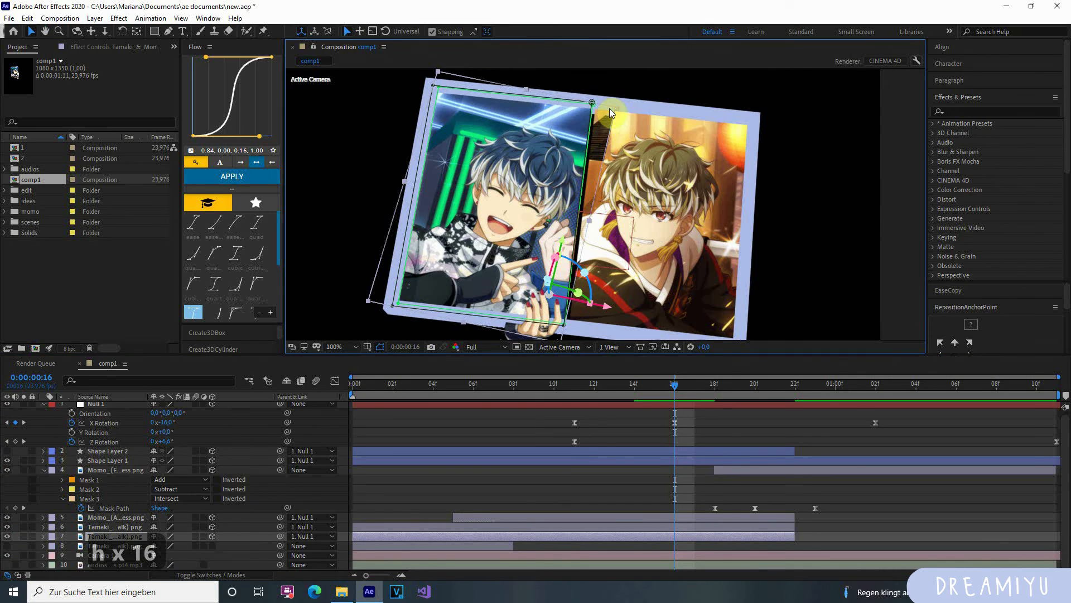
pyautogui.press('m')
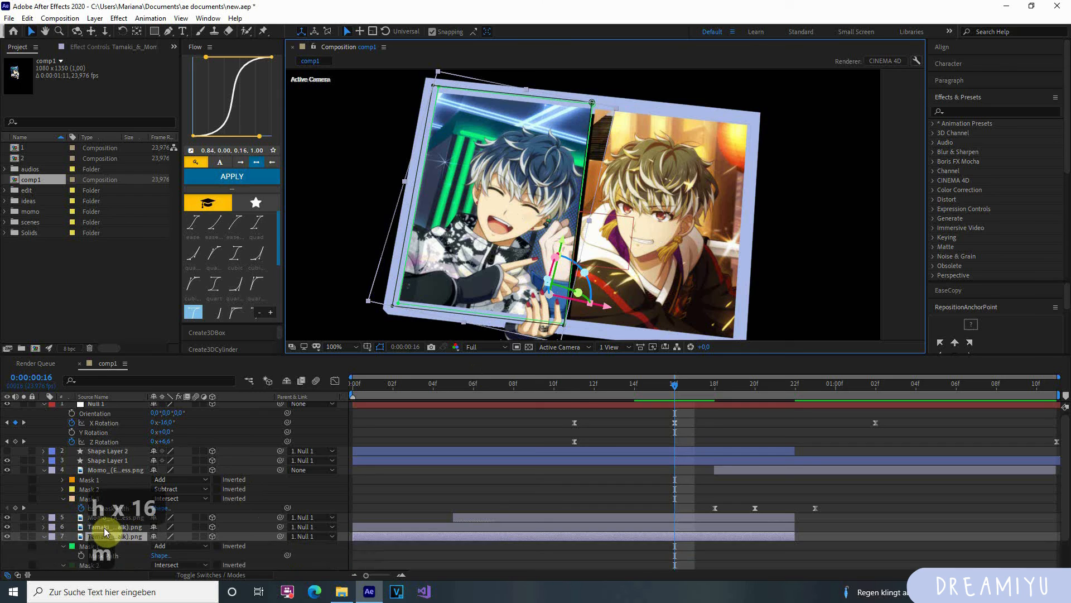
pyautogui.click(112, 516)
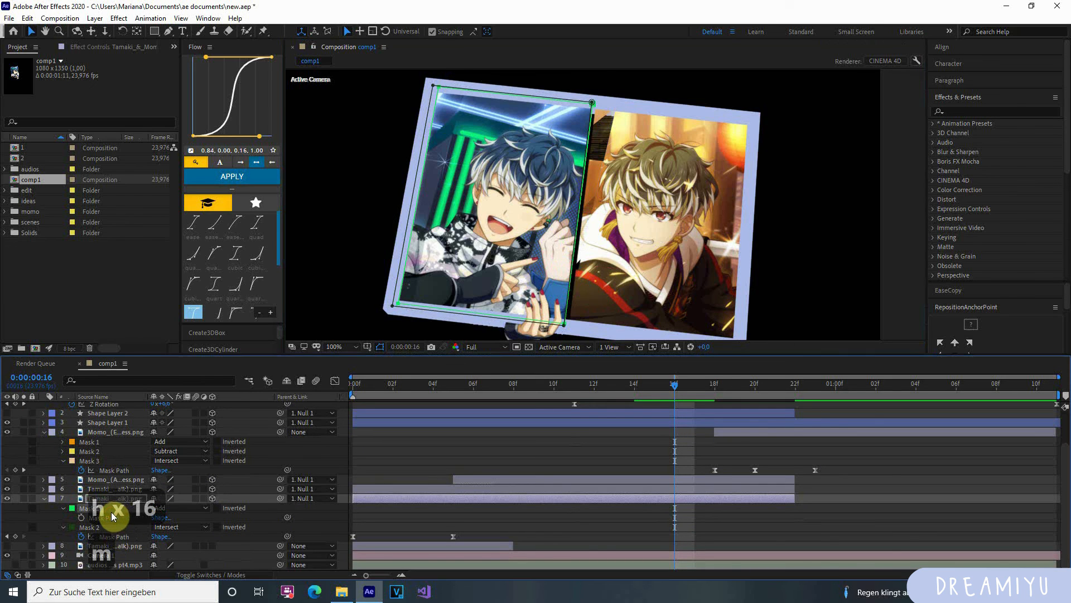
pyautogui.click(106, 528)
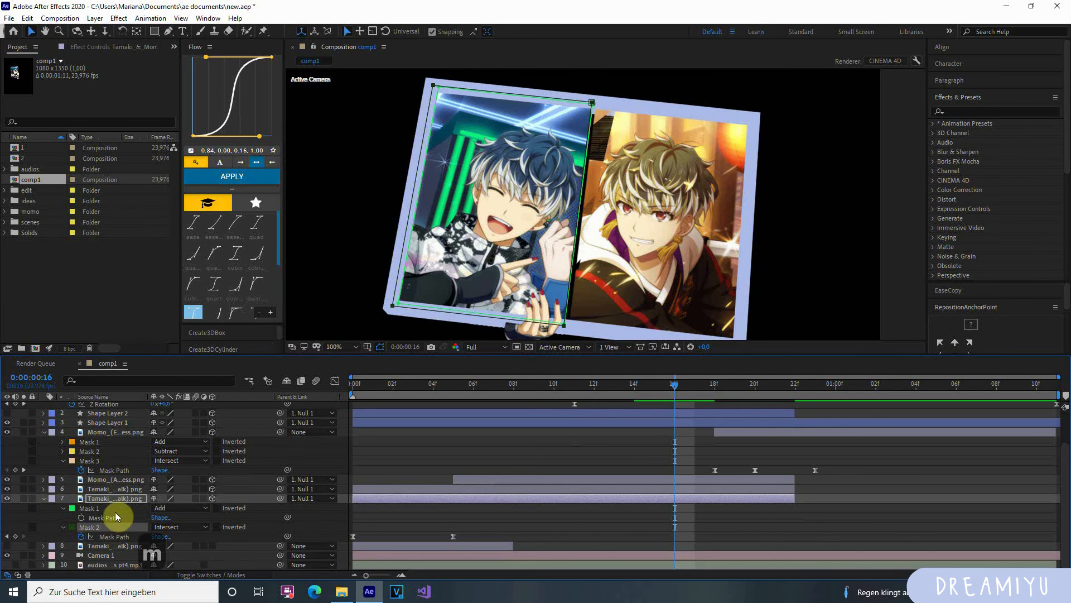
pyautogui.click(116, 508)
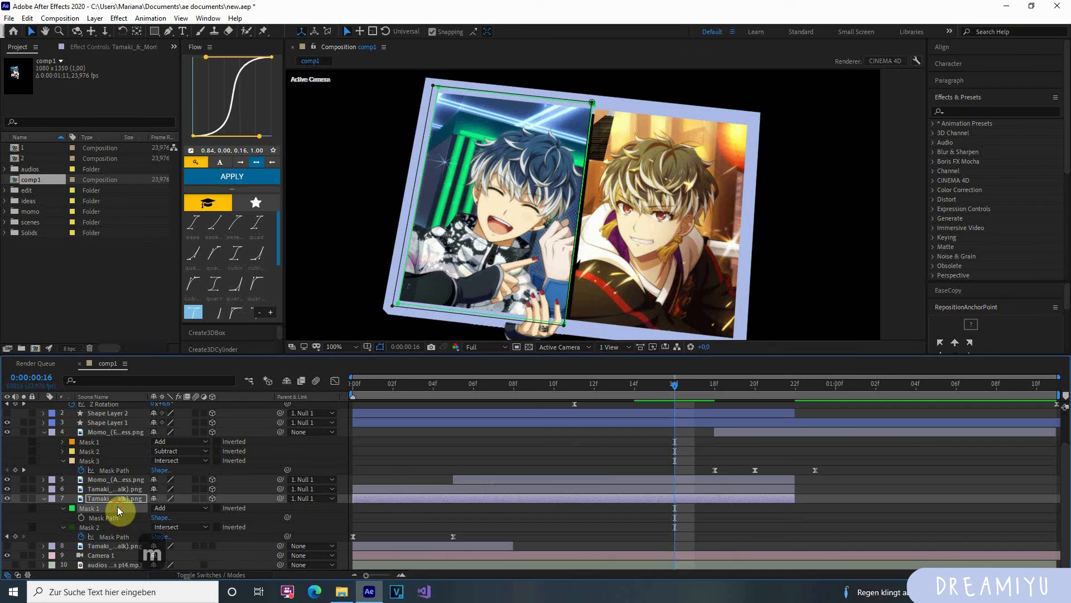
# Step: Toggle the visibility of layer 5 at 0:00:00:16 and layer 7 at 0:00:00:18 to examine where the pictures overlap
pyautogui.click(707, 490)
pyautogui.click(7, 480)
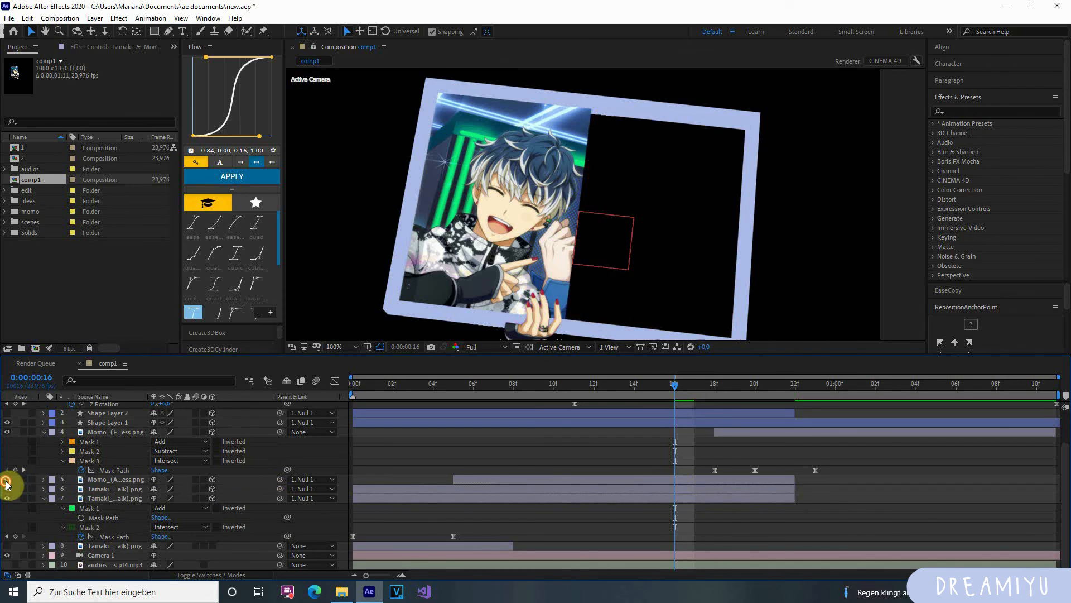
pyautogui.click(6, 480)
pyautogui.click(7, 480)
pyautogui.click(7, 479)
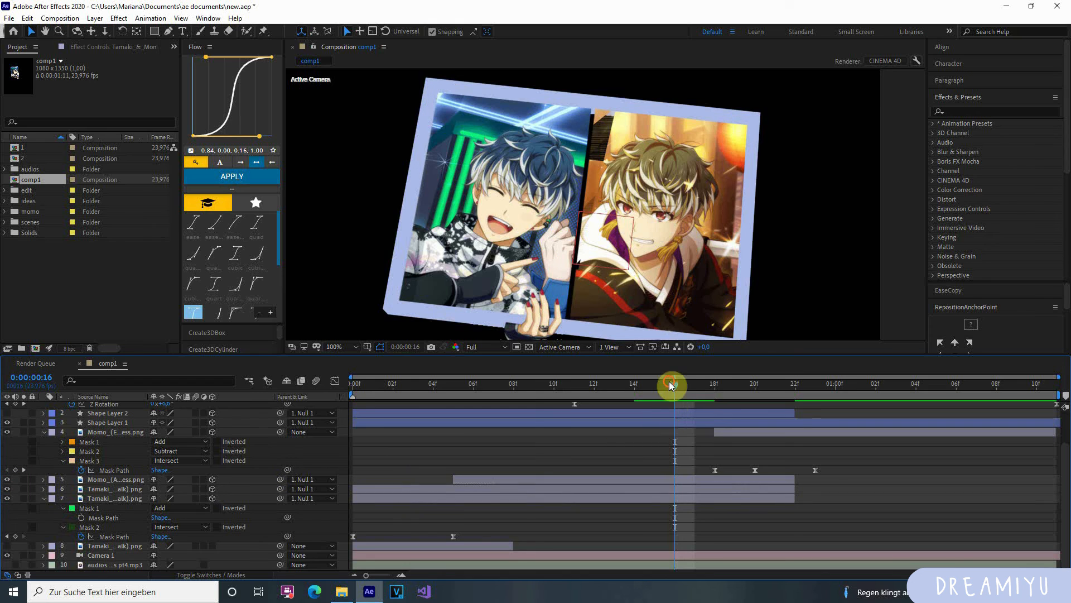
pyautogui.moveTo(670, 383); pyautogui.dragTo(711, 404)
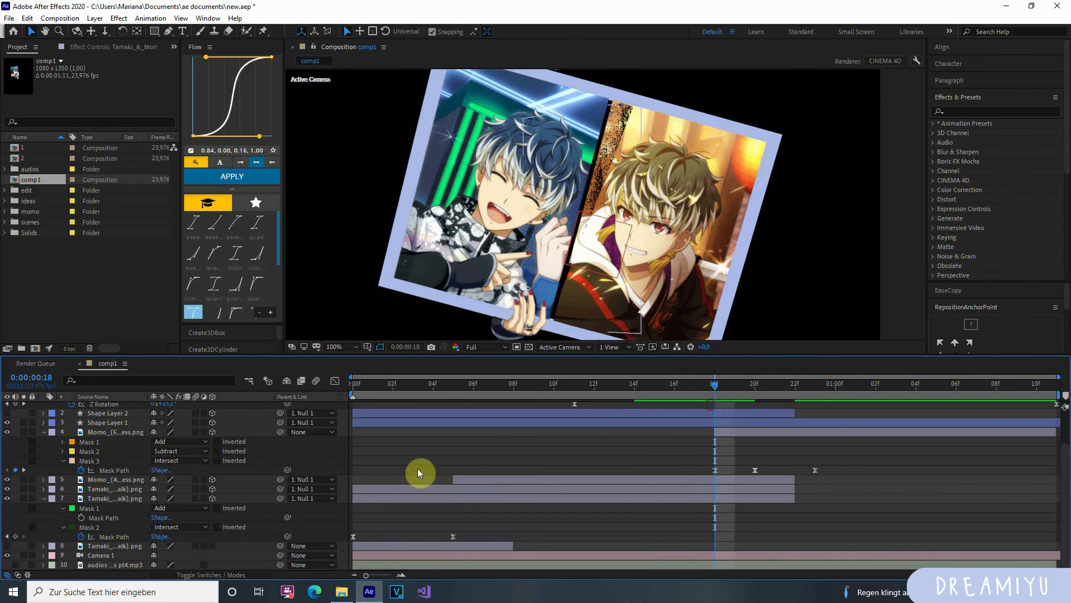
pyautogui.click(9, 499)
pyautogui.click(9, 500)
pyautogui.click(8, 499)
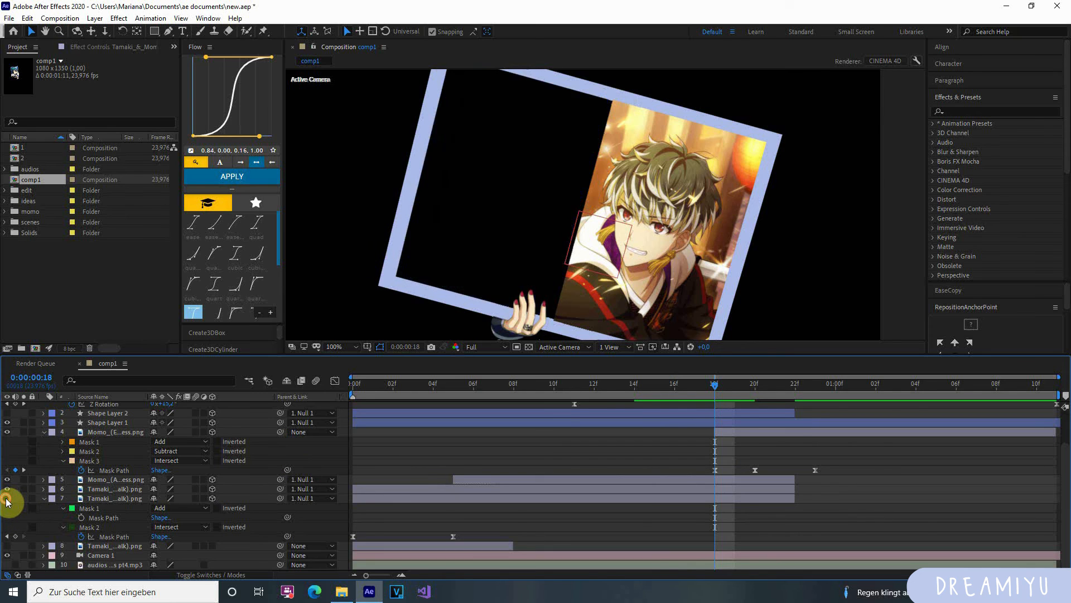
pyautogui.click(8, 499)
# Step: Try to resize layer 7's picture from its upper corner near the seam, and undo the change
pyautogui.click(106, 498)
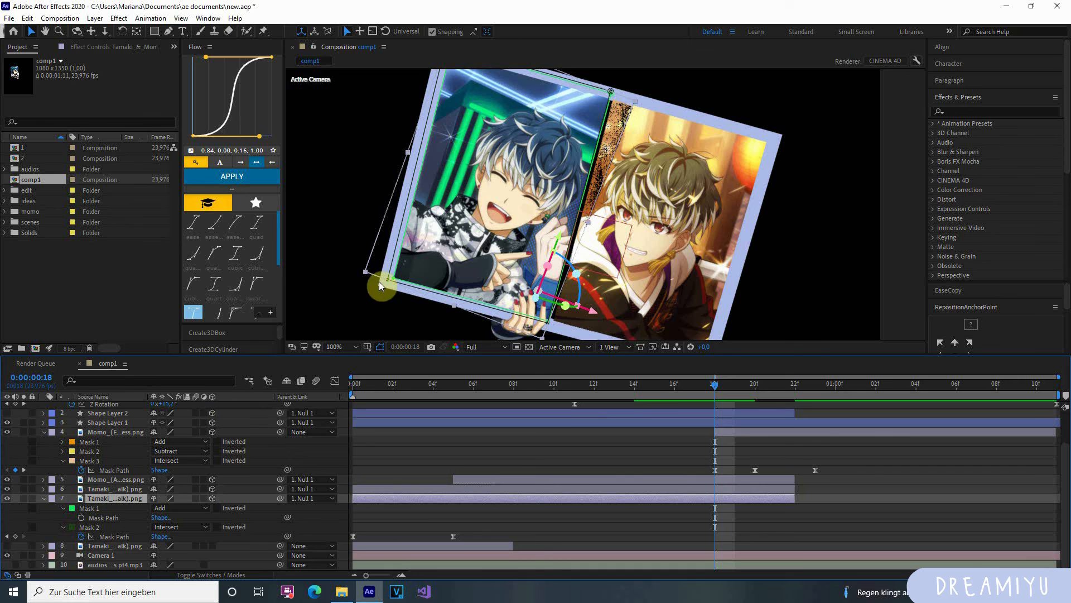
pyautogui.press('h')
pyautogui.moveTo(382, 280); pyautogui.dragTo(356, 293)
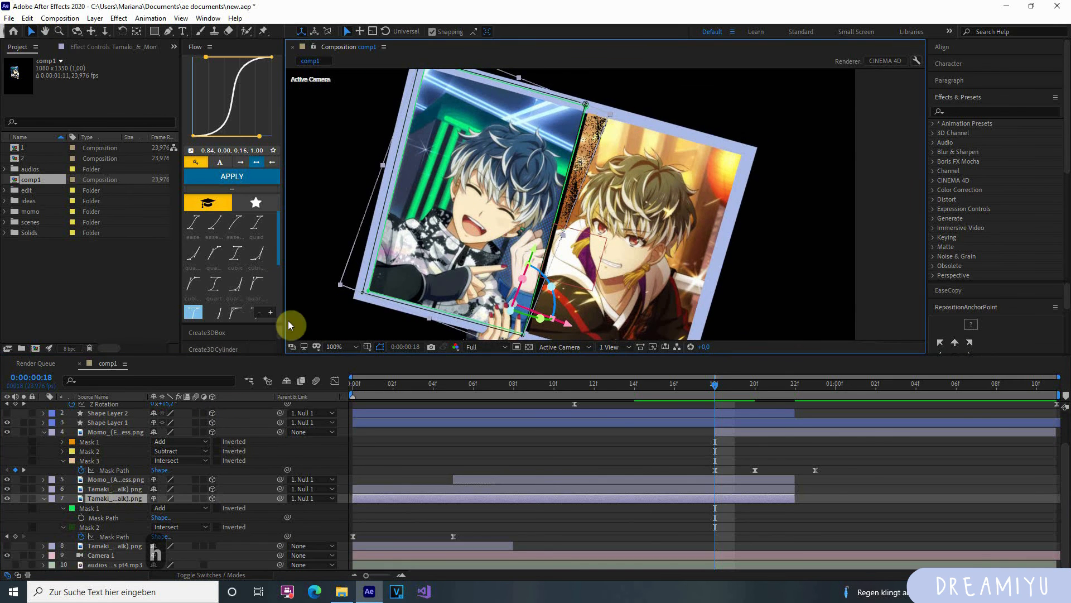
pyautogui.press('h')
pyautogui.moveTo(439, 117); pyautogui.dragTo(438, 161)
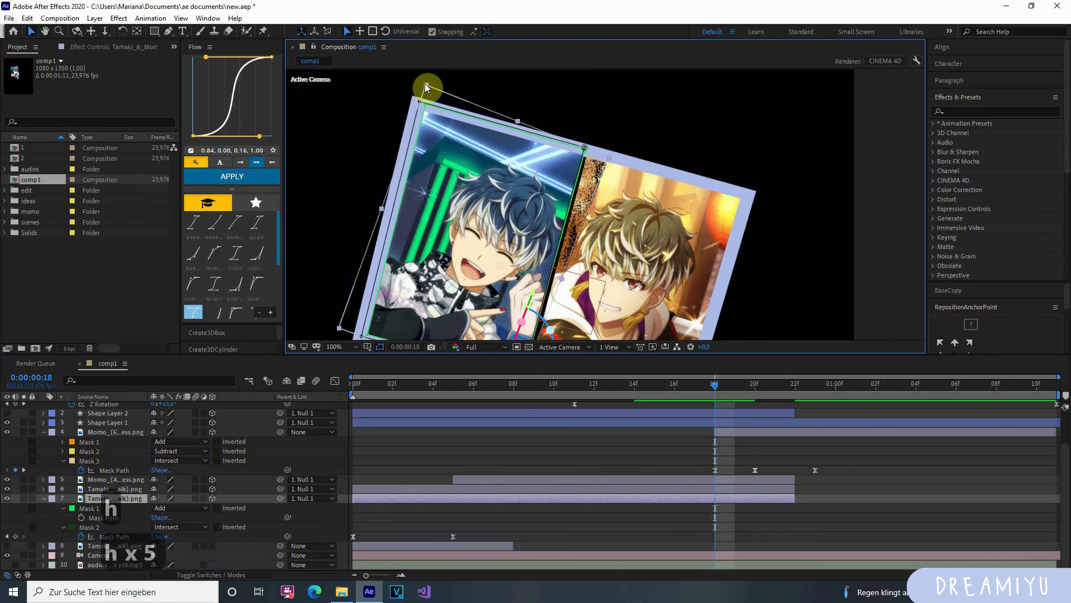
pyautogui.moveTo(608, 157)
pyautogui.mouseDown()
pyautogui.moveTo(594, 156)
pyautogui.moveTo(615, 163)
pyautogui.moveTo(598, 162)
pyautogui.mouseUp()
pyautogui.hotkey('ctrl', 'z')
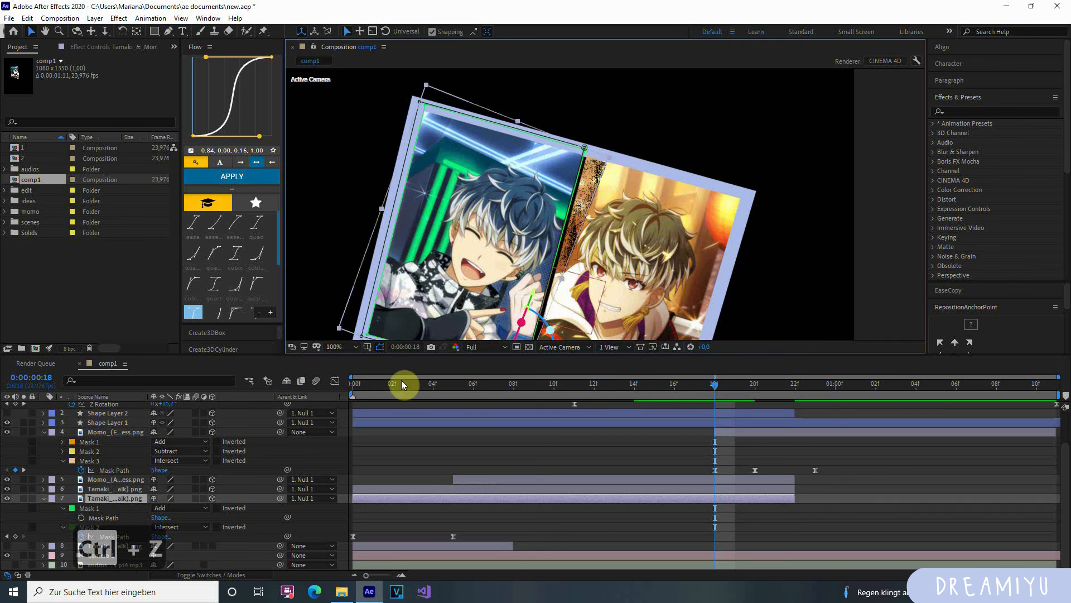
# Step: Reveal layer 7's Position and set its Z value to 1 to separate it from the neighbouring picture
pyautogui.click(111, 499)
pyautogui.press('p')
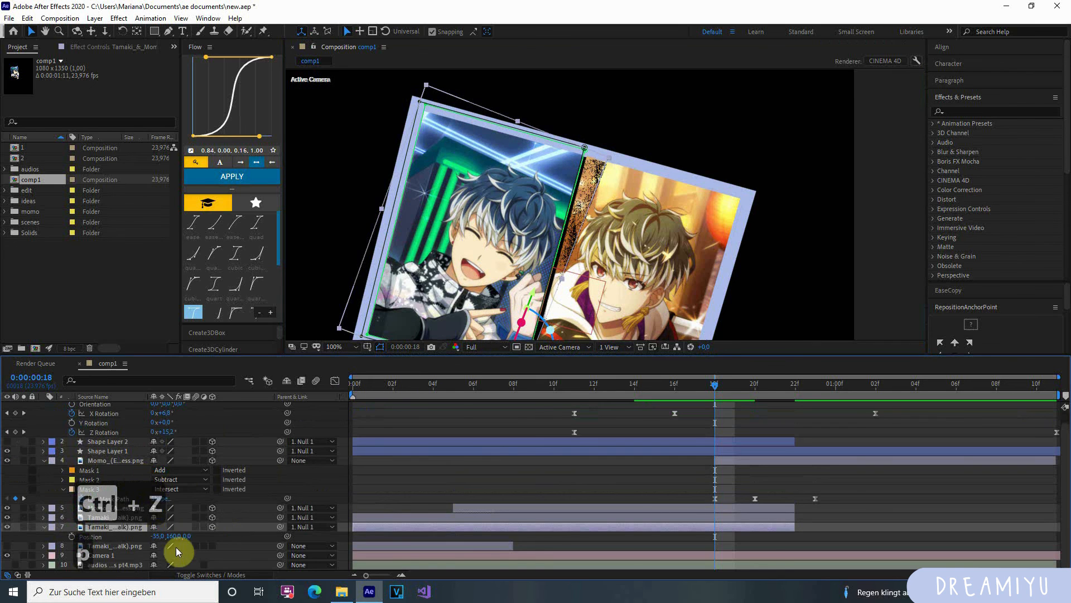
pyautogui.write('1')
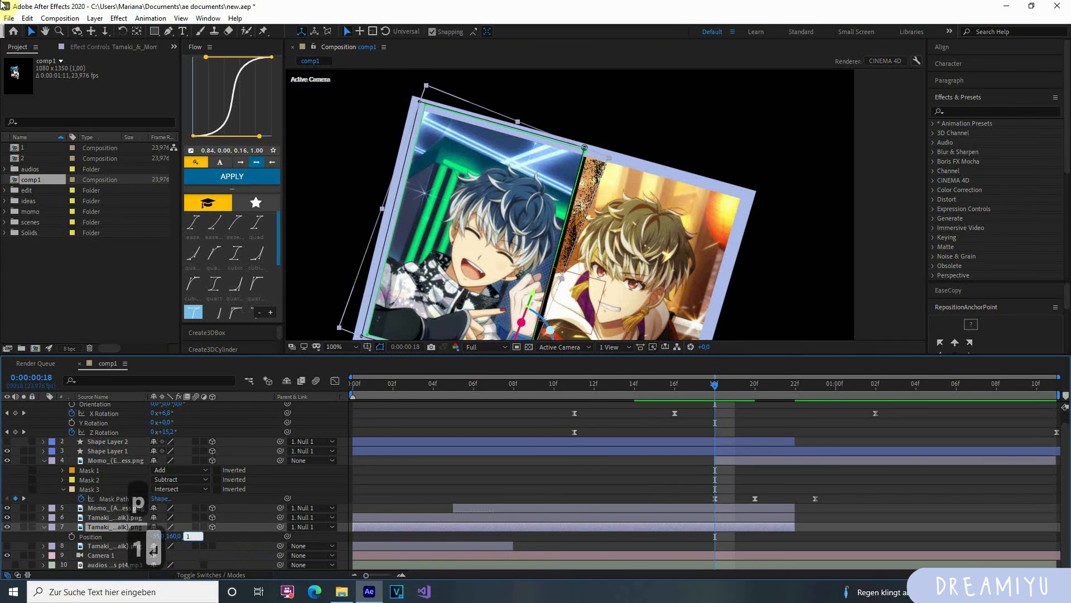
pyautogui.press('Return')
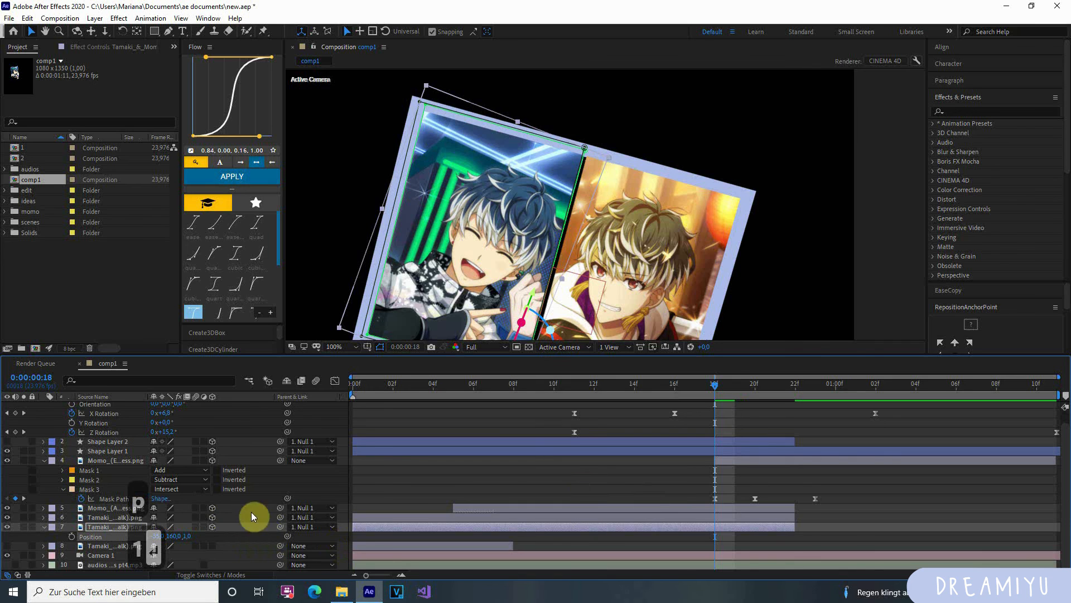
pyautogui.click(200, 540)
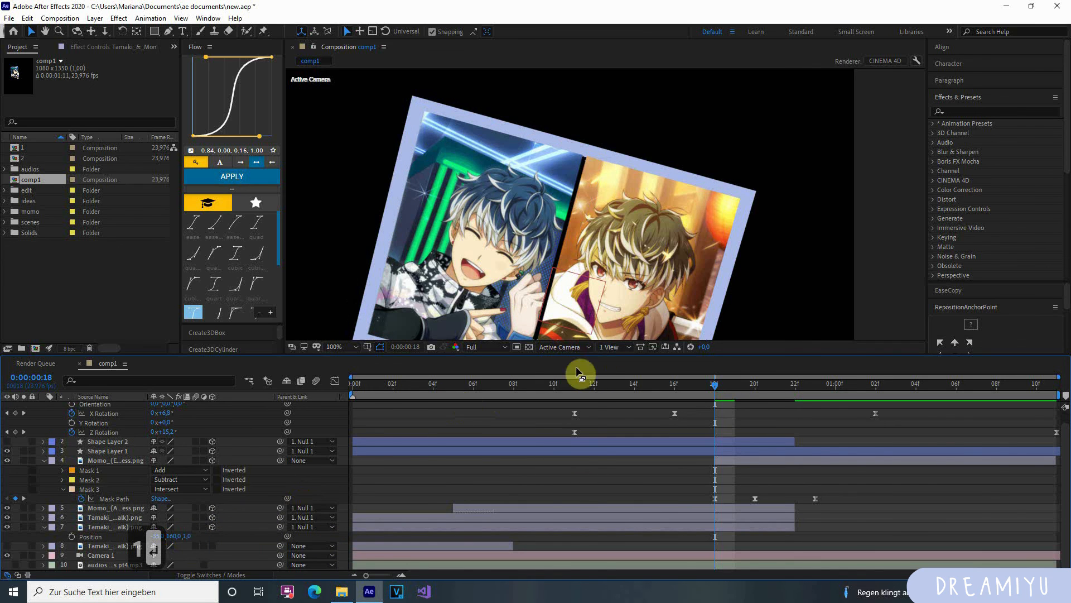
# Step: Inspect the framed pictures' depth from Custom View 1 and return the viewer to Active Camera
pyautogui.click(564, 346)
pyautogui.click(574, 472)
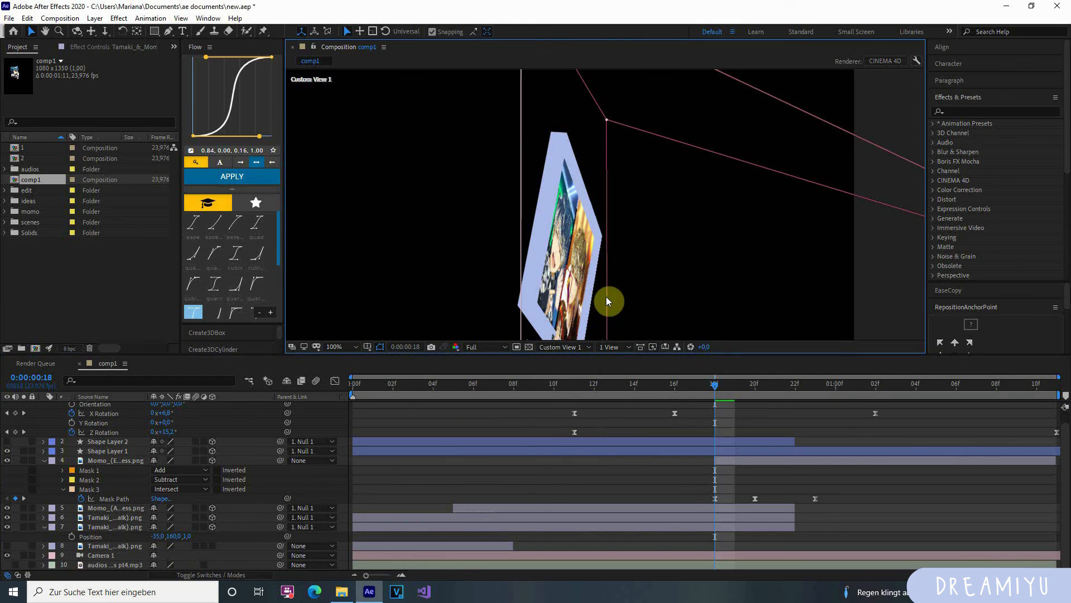
pyautogui.click(564, 346)
pyautogui.click(572, 365)
pyautogui.scroll(-4, 593, 267)
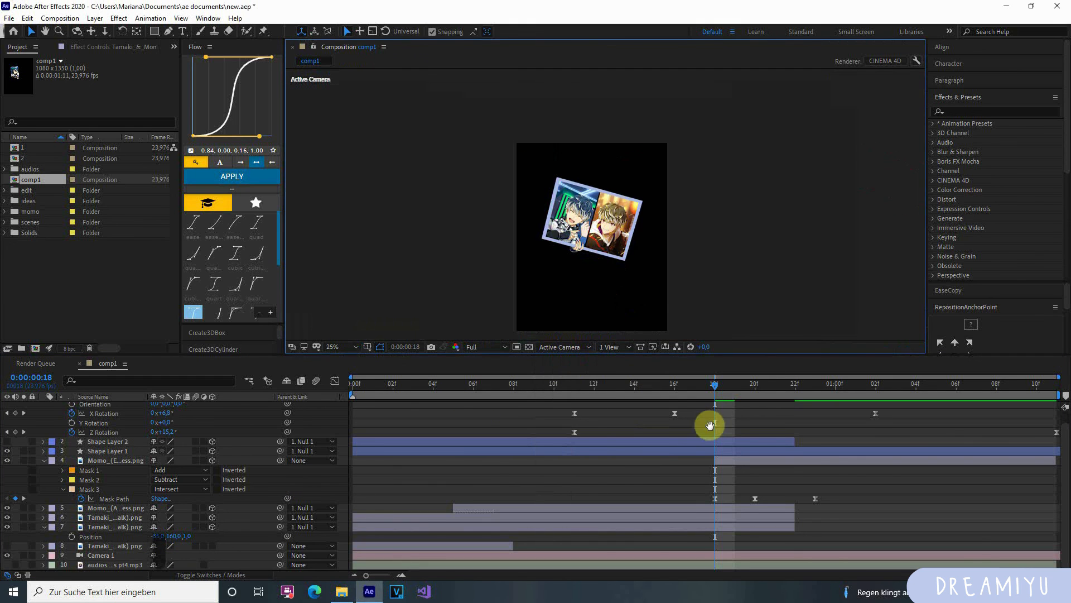
# Step: Play back comp1 to check the frame's tilt and spin, the overlapping pictures and the cutout's reveal
pyautogui.press('space')
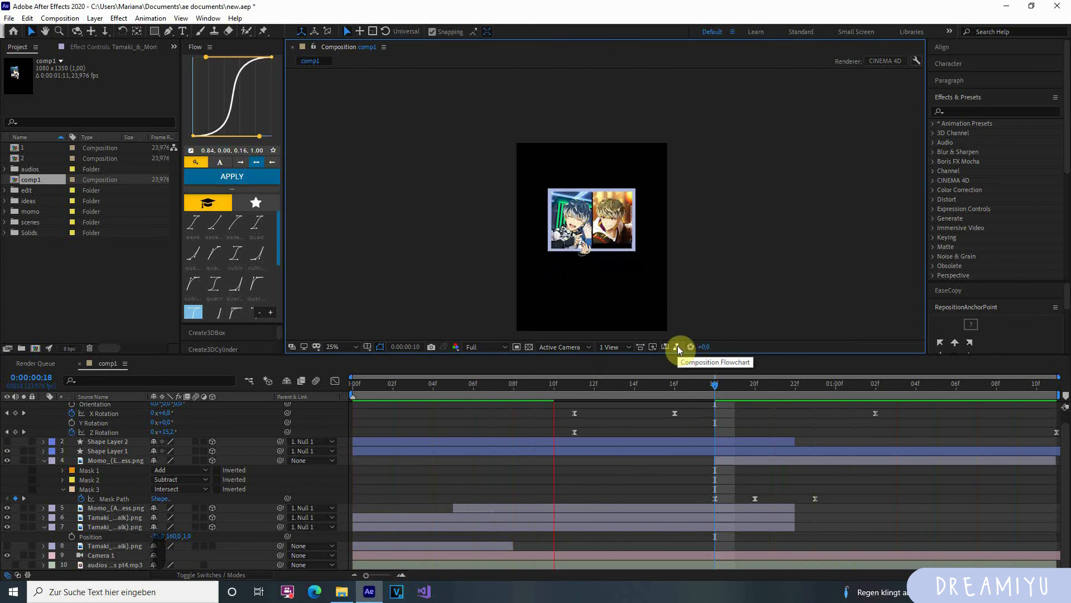
pyautogui.scroll(1, 601, 442)
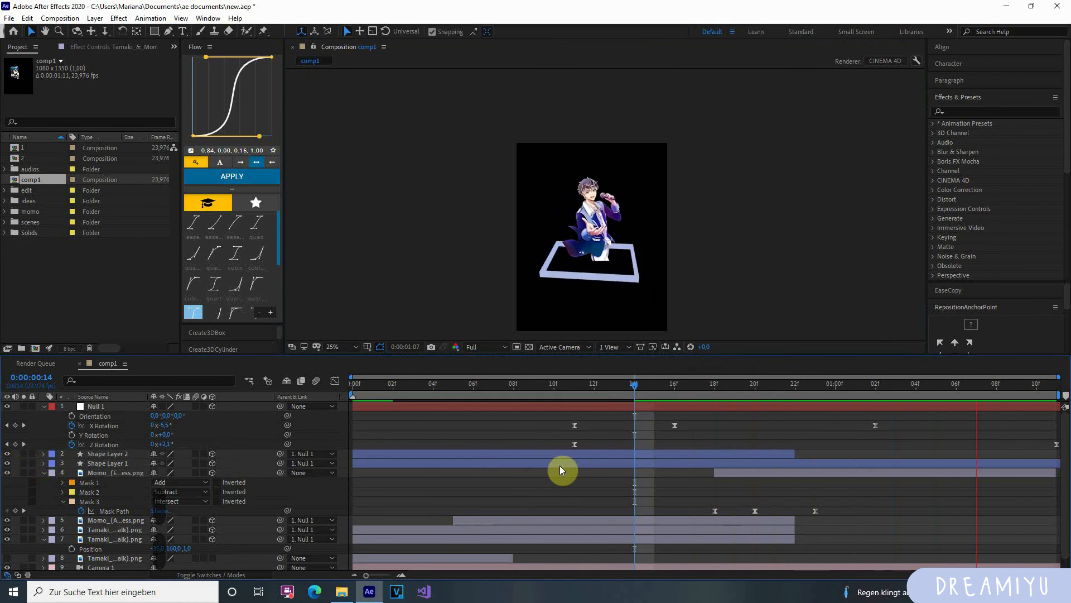
pyautogui.press('space')
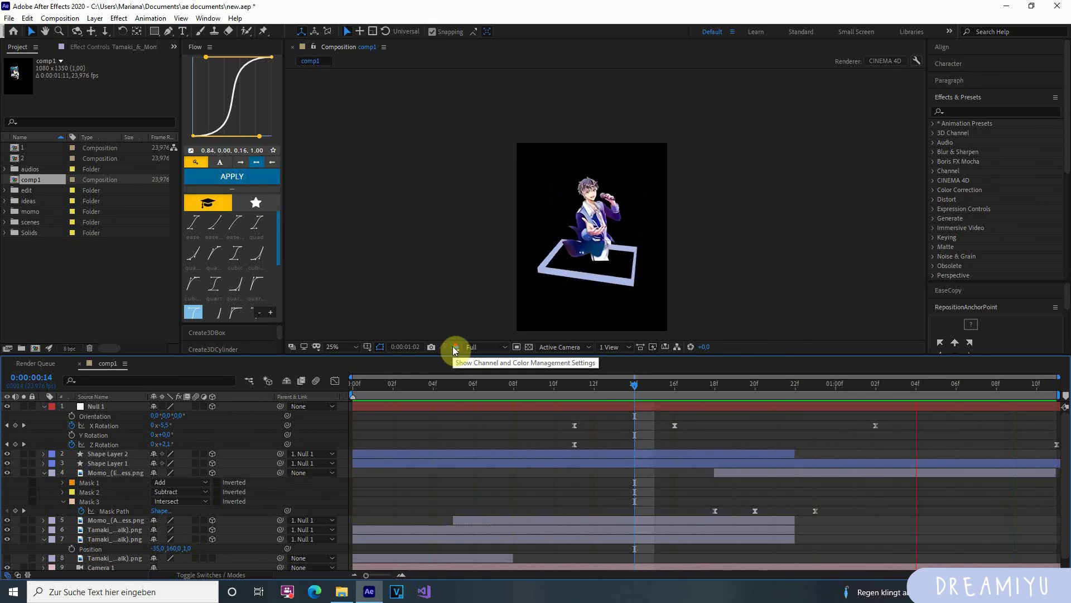
pyautogui.press('h')
pyautogui.moveTo(518, 291); pyautogui.dragTo(522, 273)
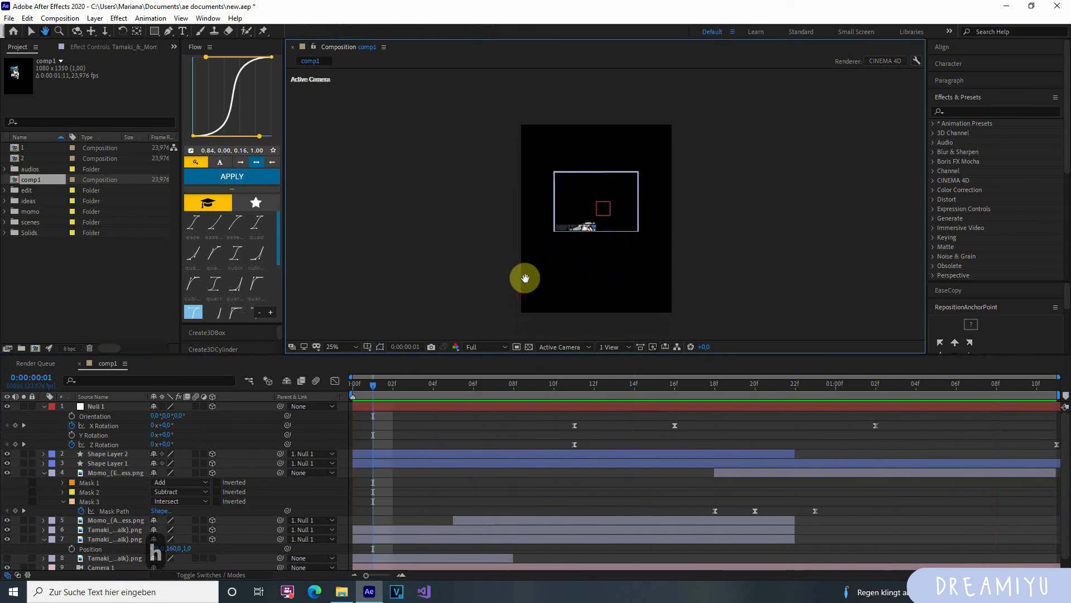
pyautogui.scroll(2, 534, 277)
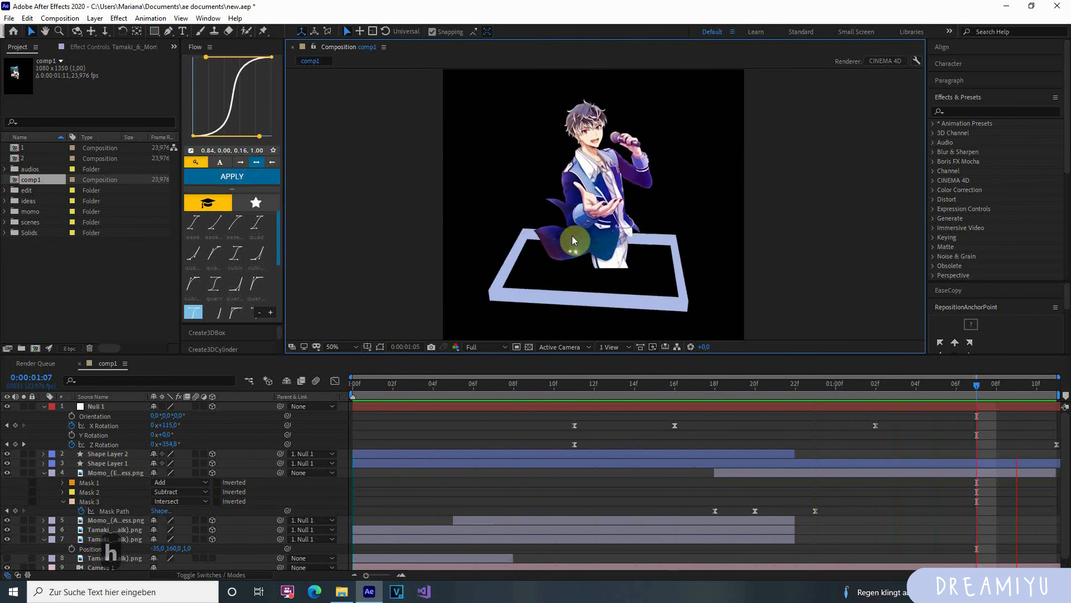
pyautogui.press('space')
# Step: Keyframe Null 1's Scale at 100% on the first frame and 137% at frame 4, and apply Easy Ease to both keyframes
pyautogui.moveTo(478, 386); pyautogui.dragTo(457, 408)
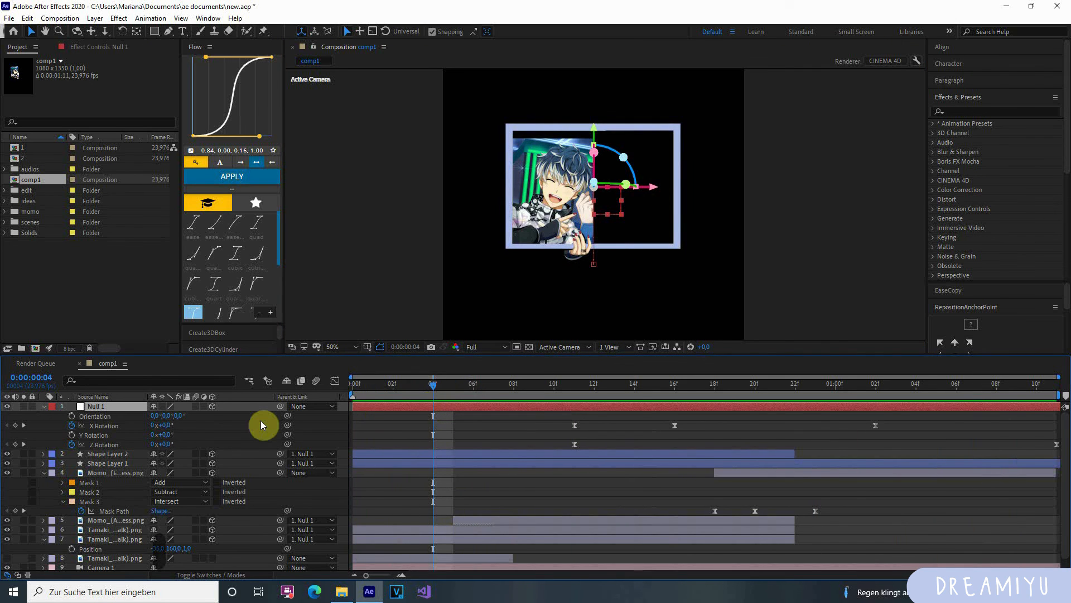
pyautogui.press('s')
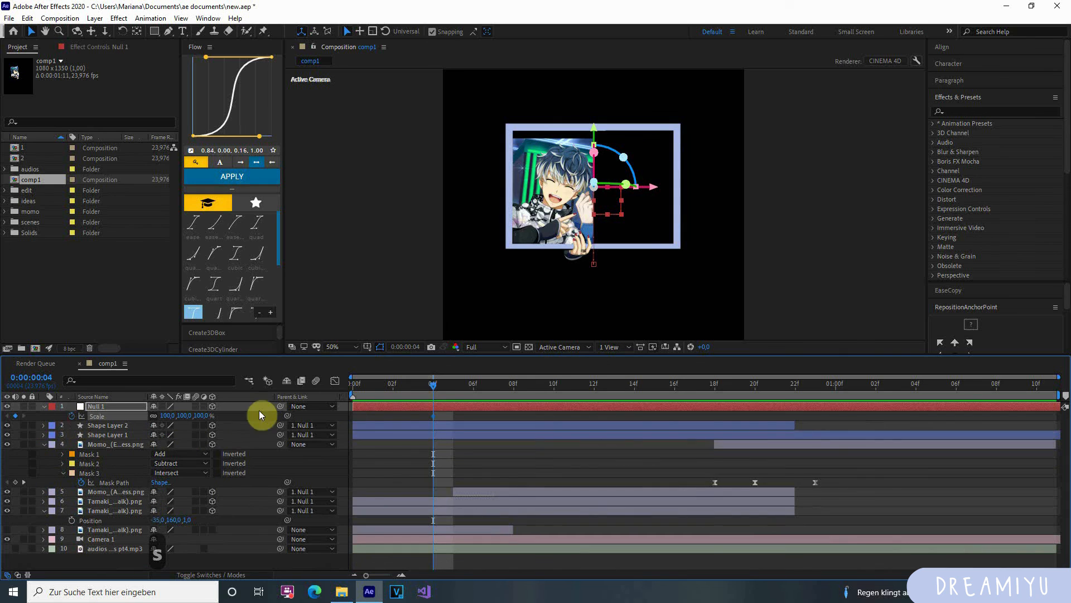
pyautogui.press('Home')
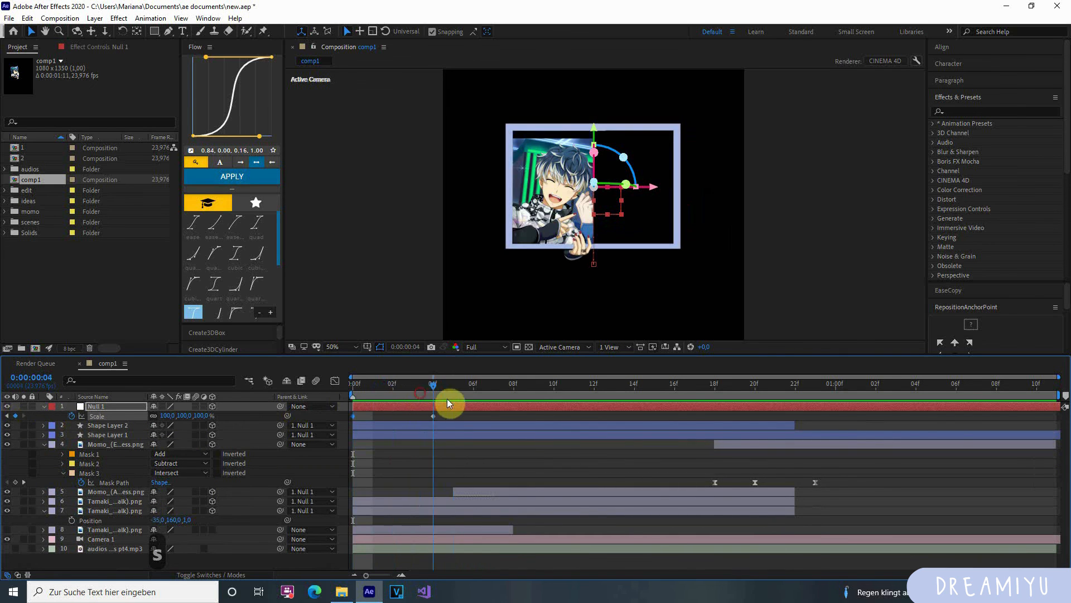
pyautogui.moveTo(167, 415); pyautogui.dragTo(191, 417)
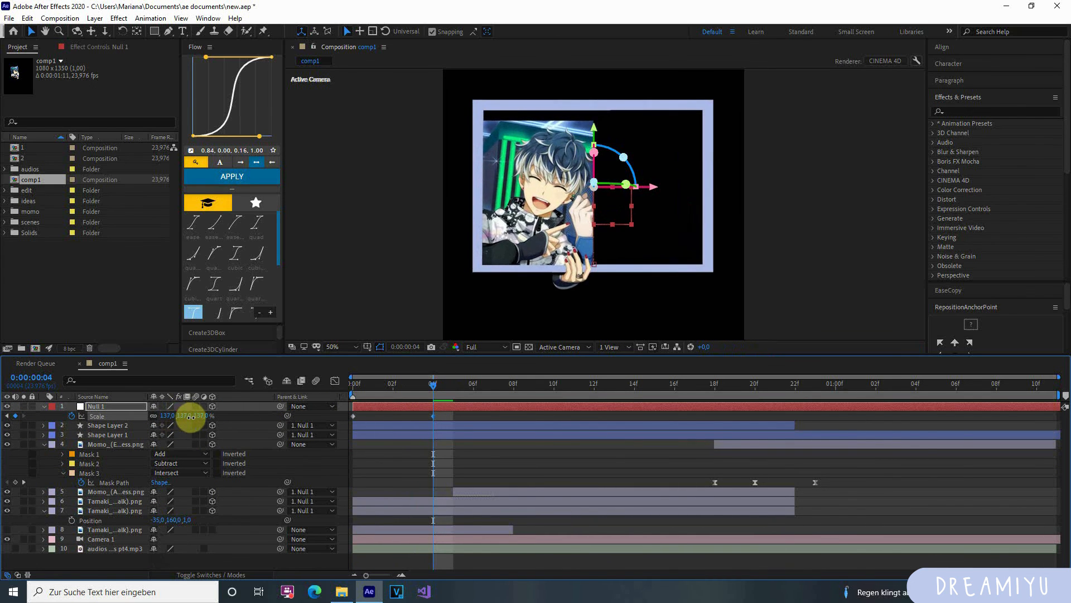
pyautogui.press('p')
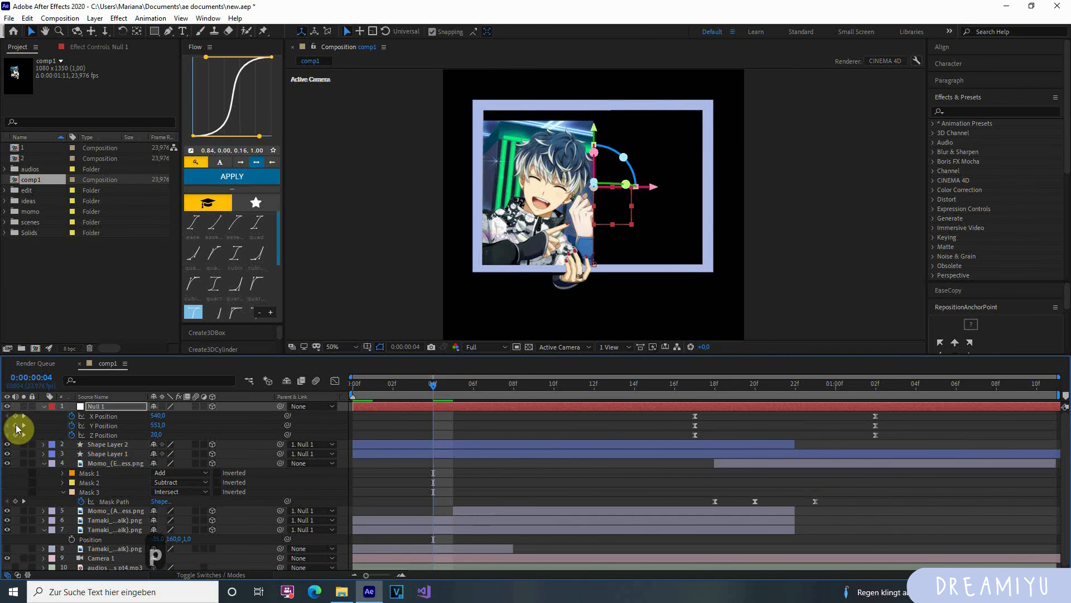
pyautogui.press('s')
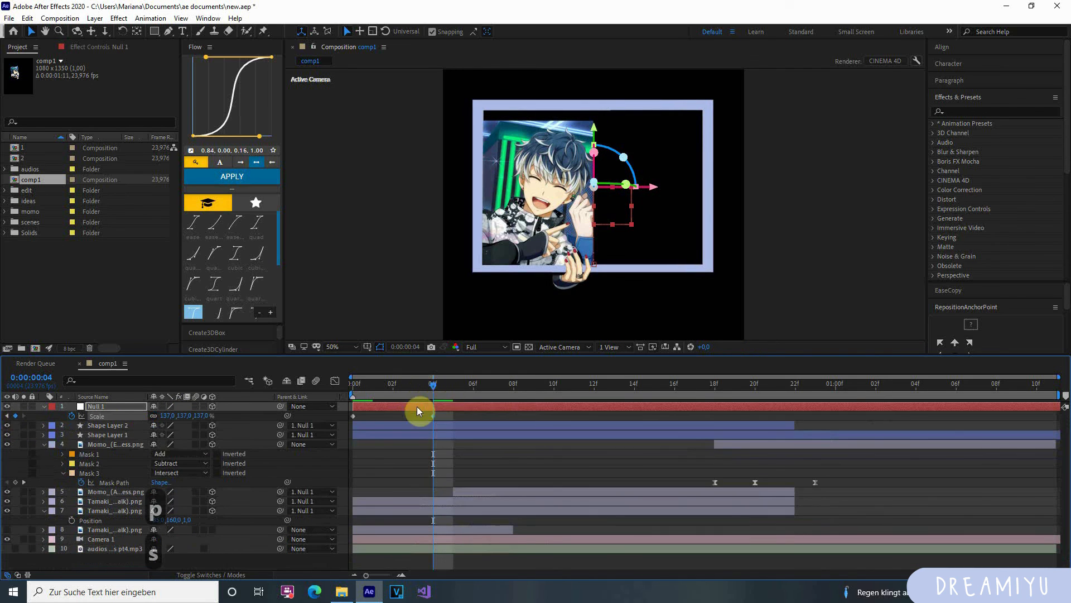
pyautogui.moveTo(420, 383); pyautogui.dragTo(373, 391)
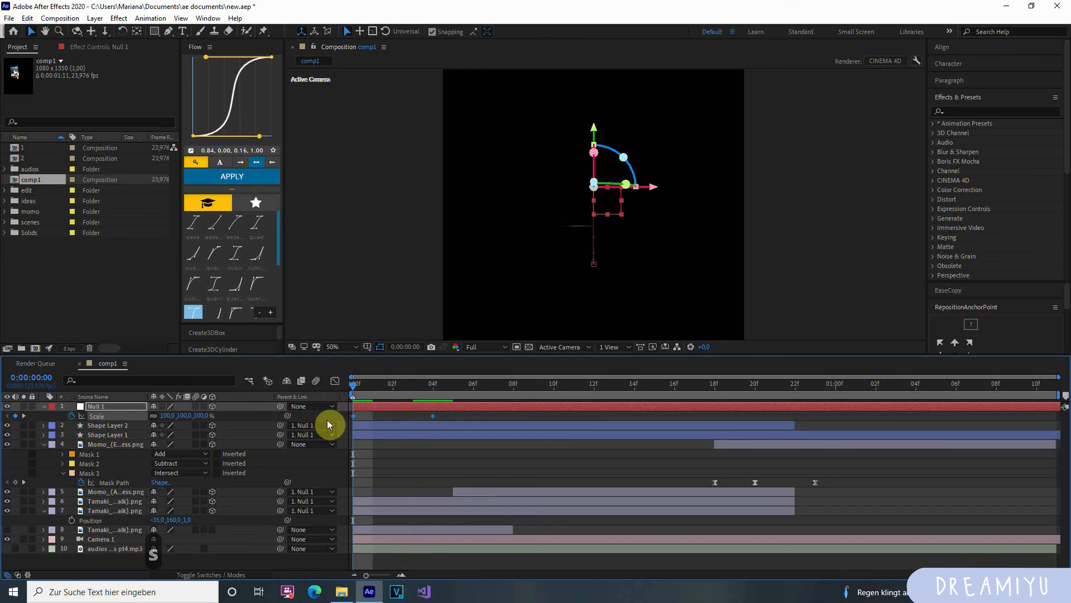
pyautogui.press('space')
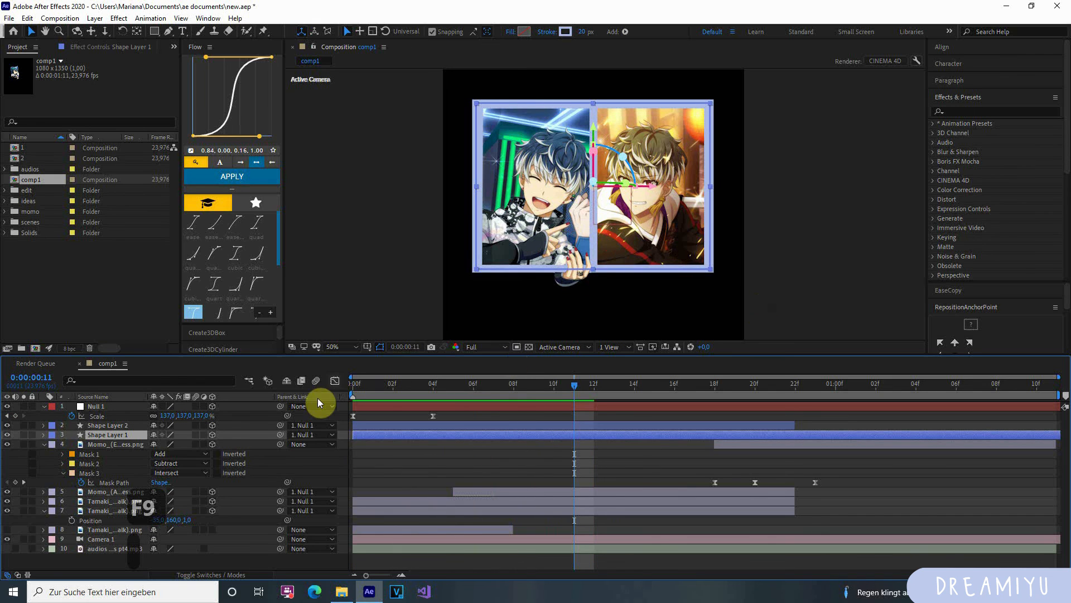
# Step: Reveal the rotation properties of Shape Layer 1 and Null 1, try adjusting Null 1's rotation at frame 11, and undo the change
pyautogui.press('r')
pyautogui.click(118, 407)
pyautogui.press('r')
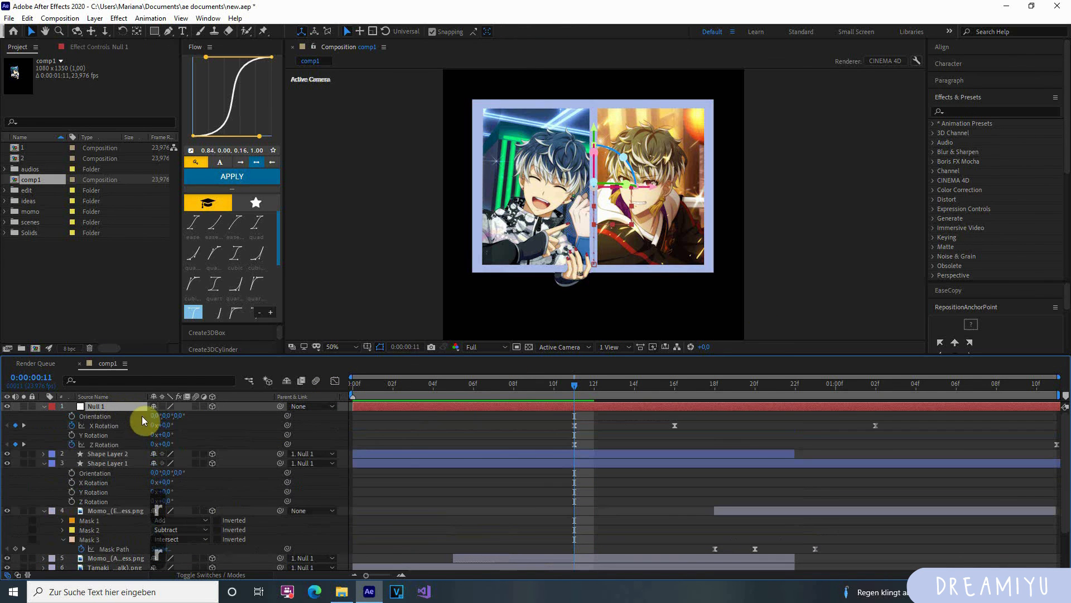
pyautogui.moveTo(193, 435); pyautogui.dragTo(157, 443)
pyautogui.hotkey('ctrl', 'z')
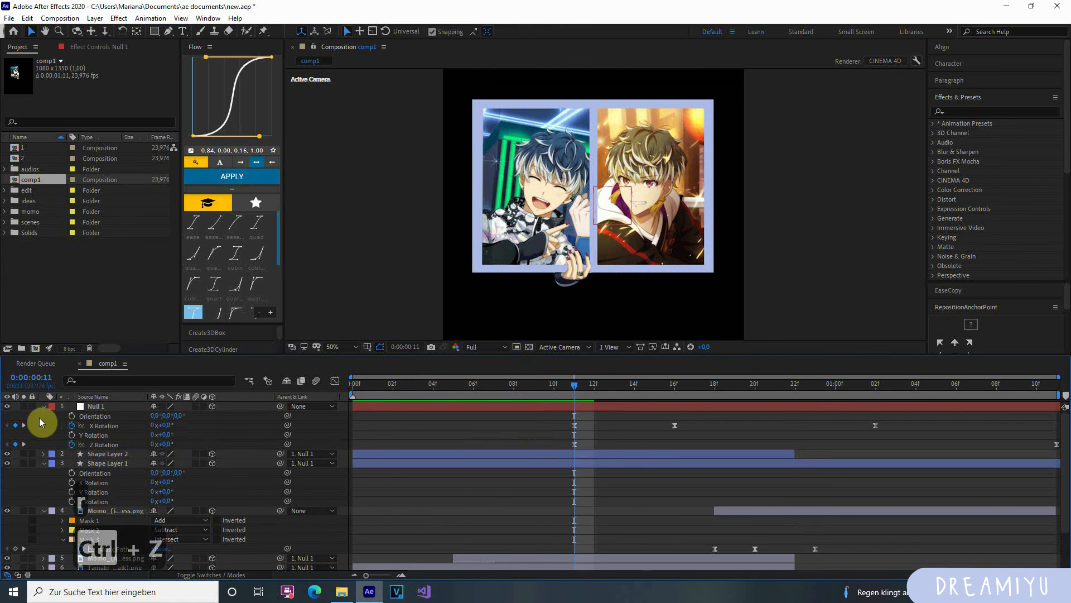
# Step: Scrub through and play back comp1 to check the enlarged frame's scale-in, tilt and spin around the rising cutout
pyautogui.moveTo(454, 387); pyautogui.dragTo(647, 468)
pyautogui.moveTo(360, 470); pyautogui.dragTo(625, 485)
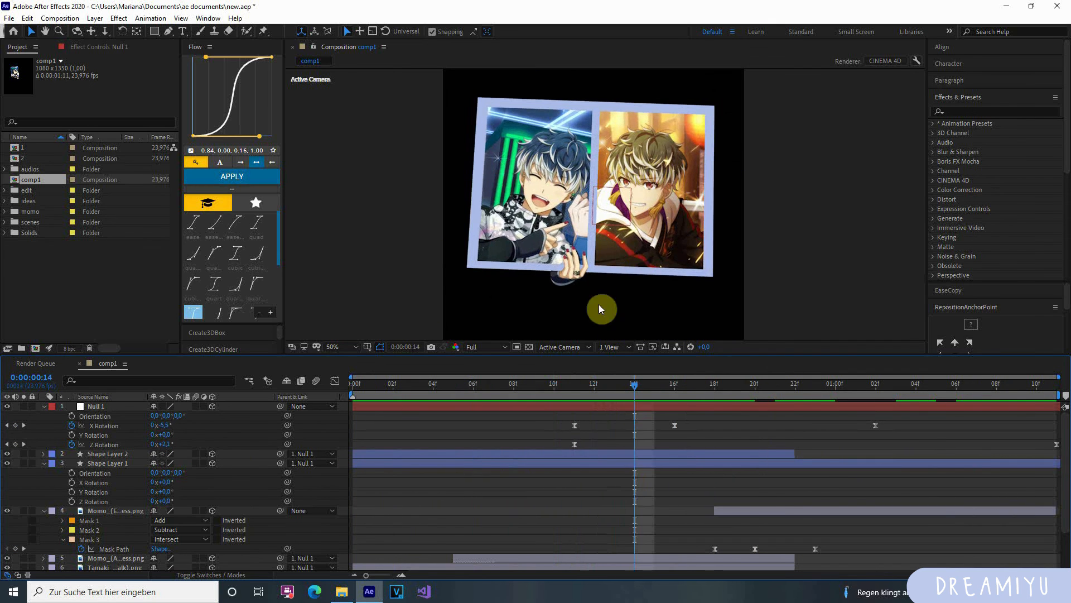
pyautogui.moveTo(641, 393); pyautogui.dragTo(875, 411)
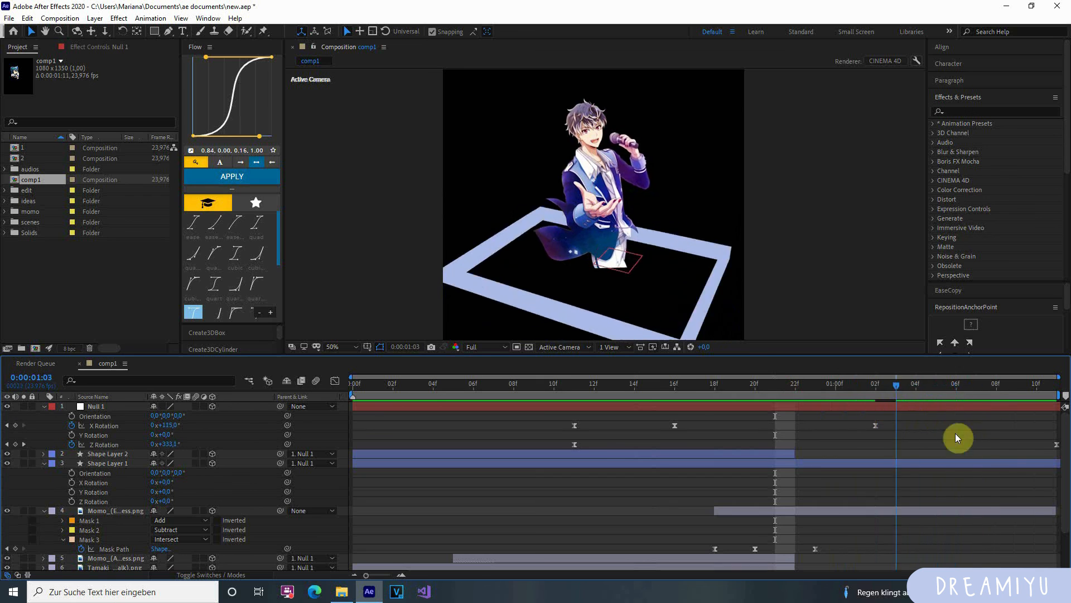
pyautogui.moveTo(955, 433); pyautogui.dragTo(801, 450)
pyautogui.press('space')
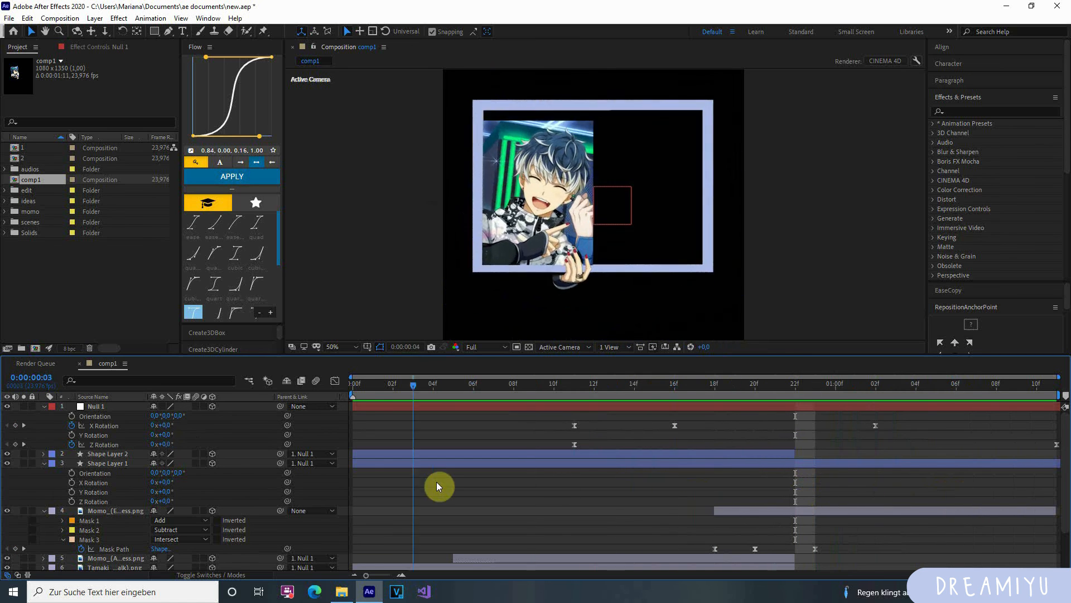
pyautogui.moveTo(762, 523); pyautogui.dragTo(353, 481)
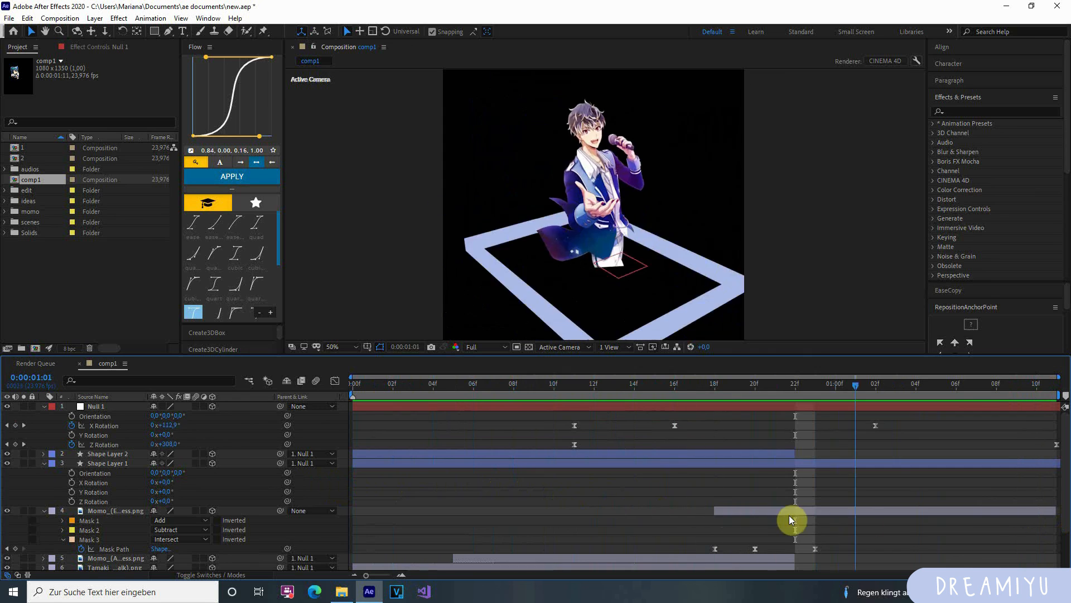
pyautogui.press('space')
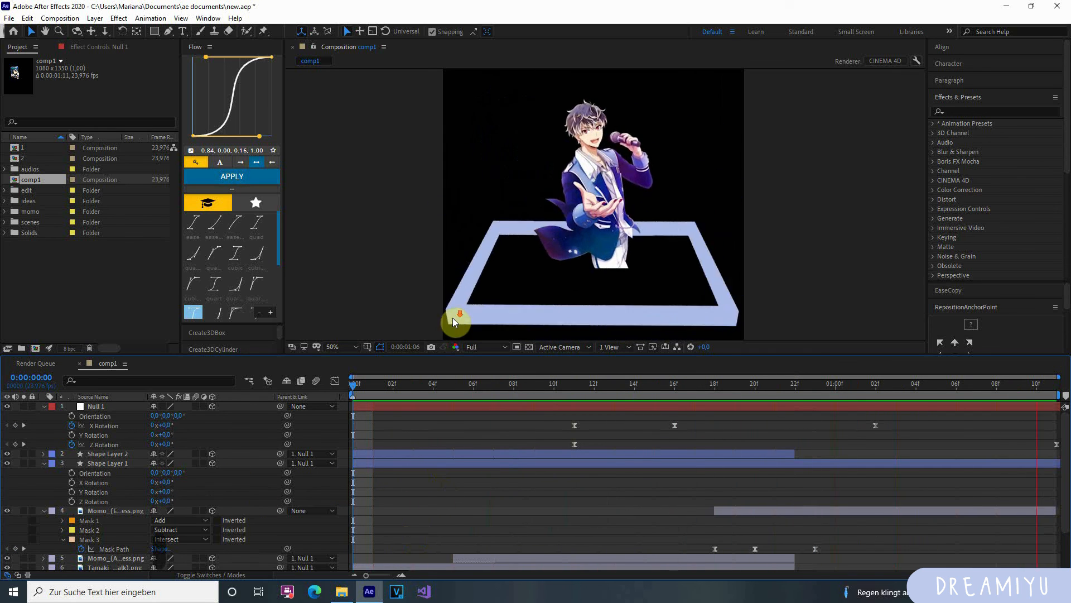
pyautogui.scroll(-2, 453, 317)
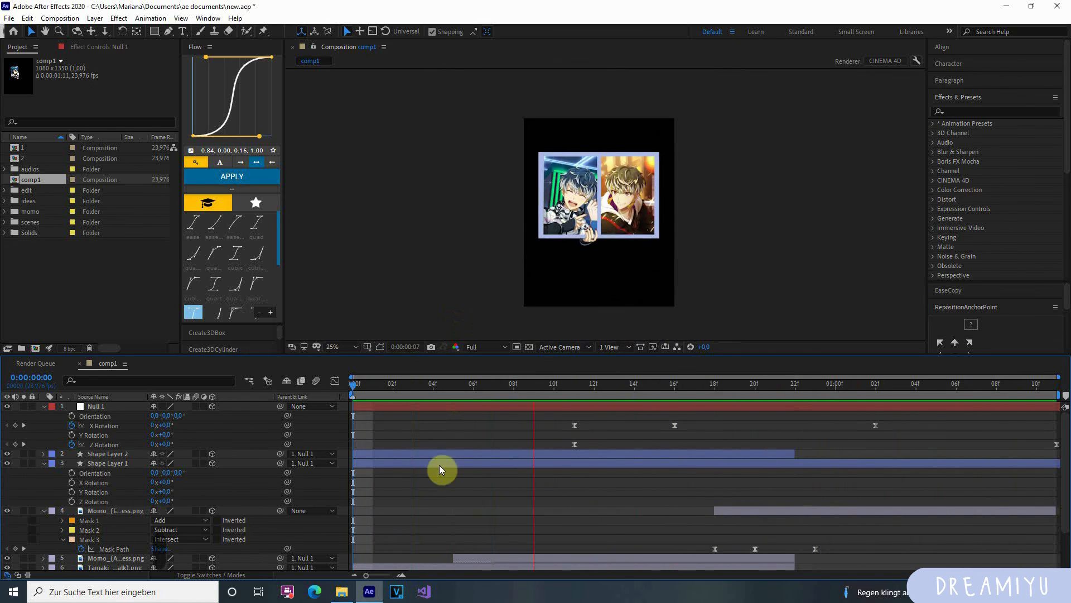